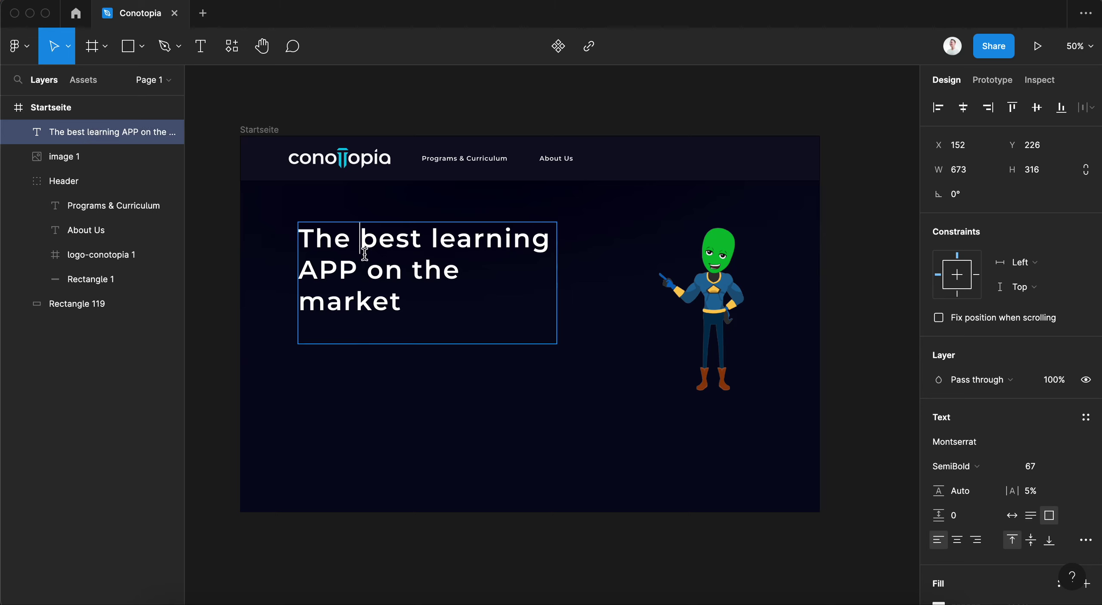
- Set the headline 'The best learning APP on the market' to Montserrat Bold and move it left and down
key("ctrl+a")
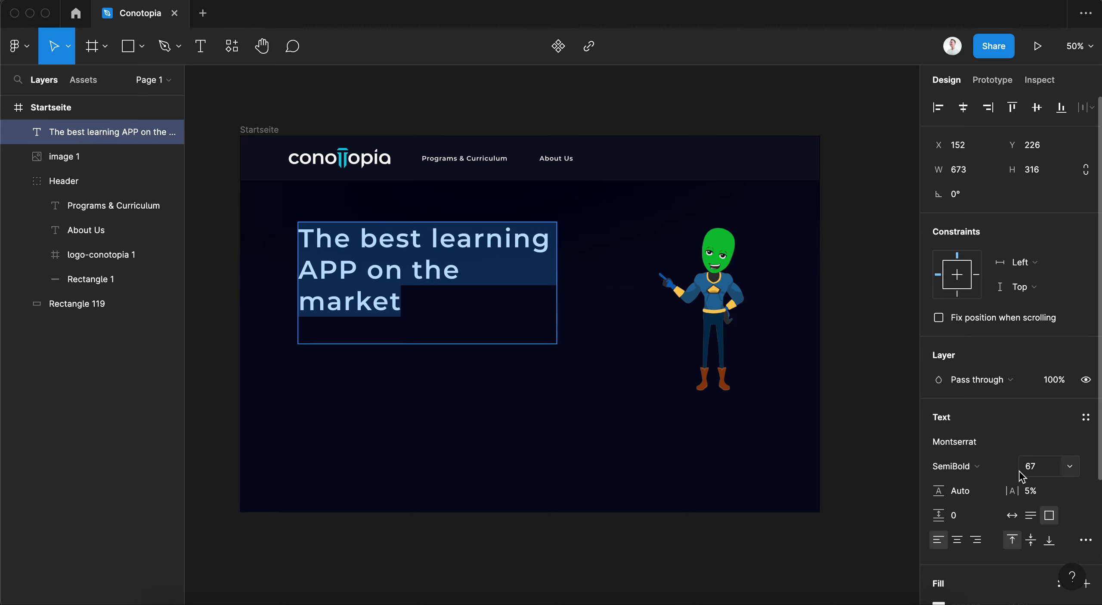
left_click(1012, 474)
left_click(1003, 490)
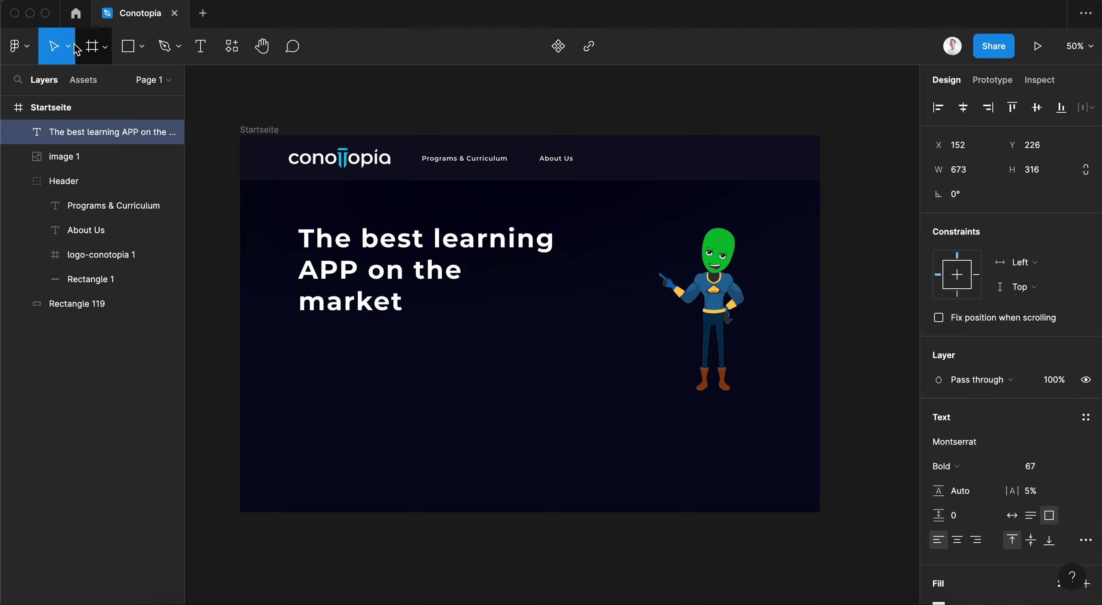
left_click(391, 303)
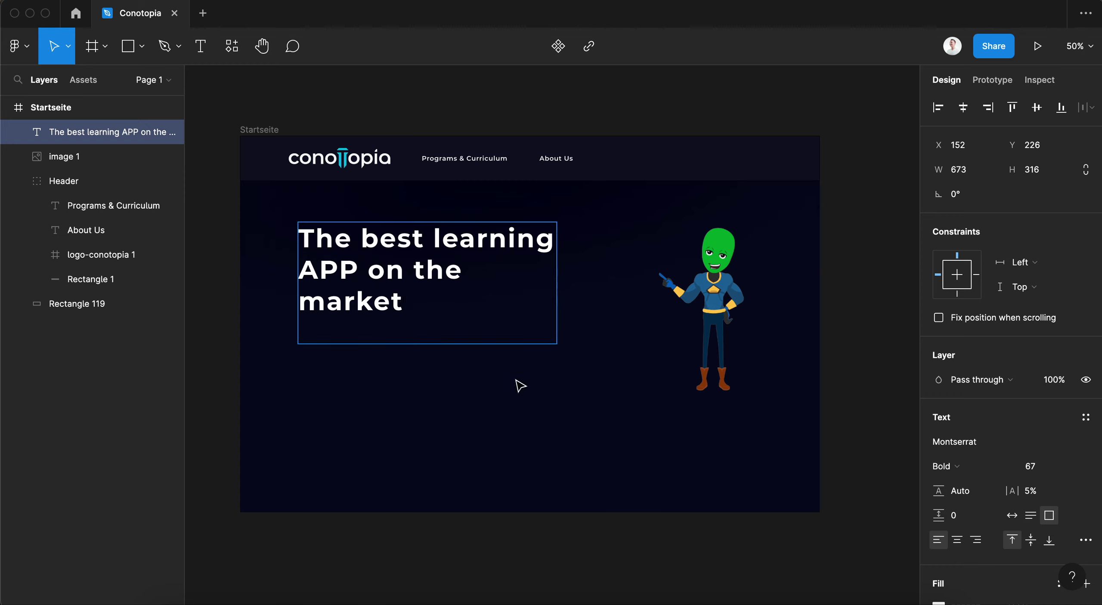
key("Escape")
mouse_move(386, 274)
left_mouse_down()
mouse_move(374, 301)
mouse_move(384, 302)
left_mouse_up()
- Duplicate the About Us header link and place the copy to its right at X 893, Y 48
left_click(389, 163)
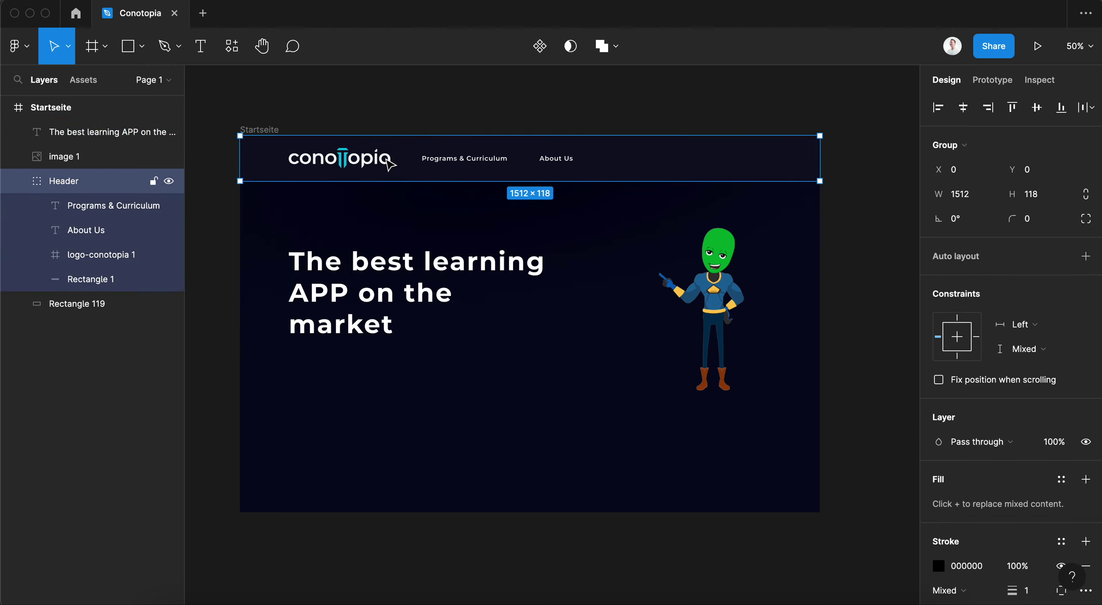
double_click(552, 162)
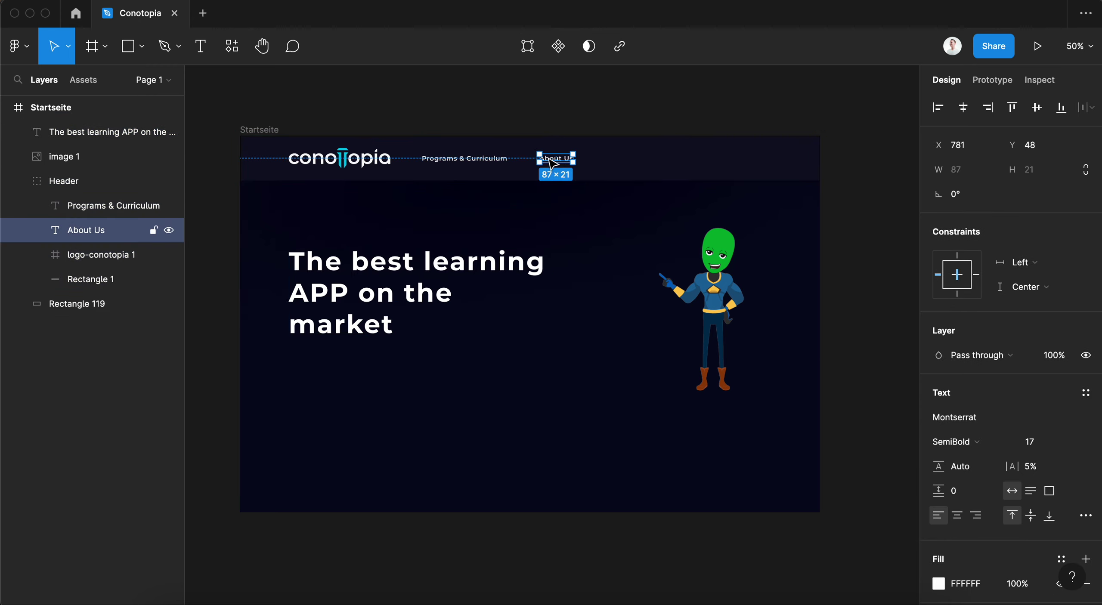
key("shift+Left")
key("shift+Left")
key("shift+0")
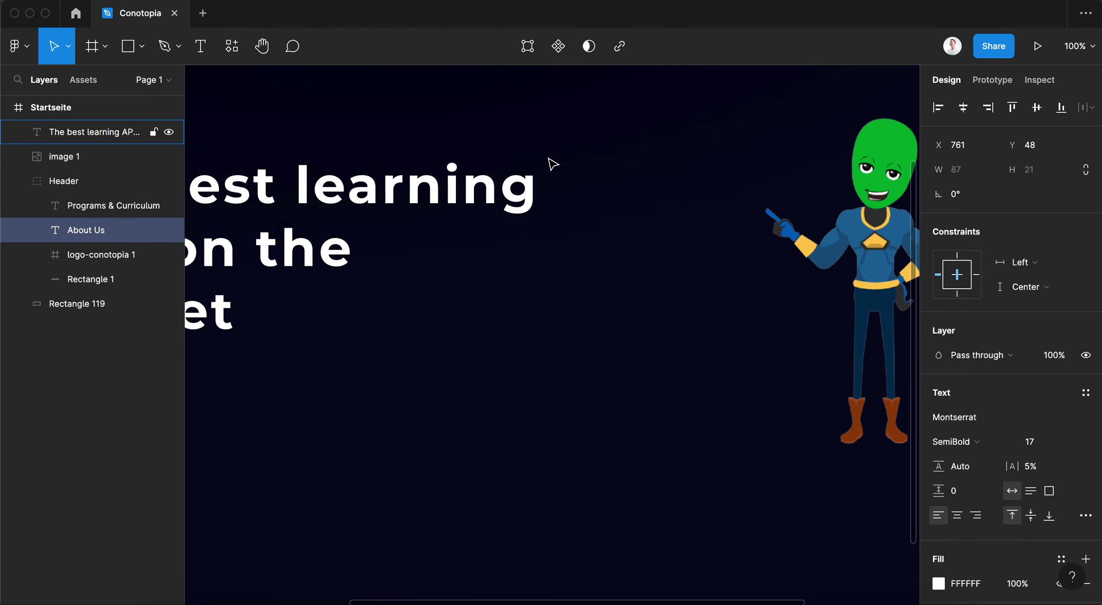
key("minus")
key("ctrl+v")
left_click_drag(550, 162, 565, 163)
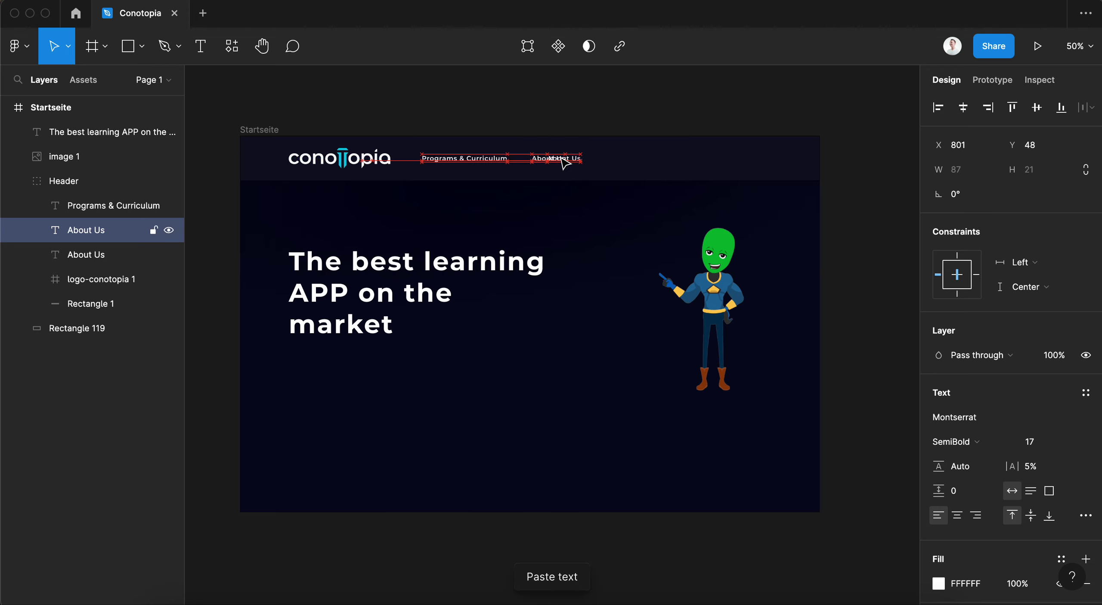
key("shift+Right")
key("shift+Right")
key("shift+Right")
key("shift+Right")
key("shift+Right")
key("shift+Right")
key("shift+Right")
key("shift+Right")
key("shift+Right")
key("shift+Right")
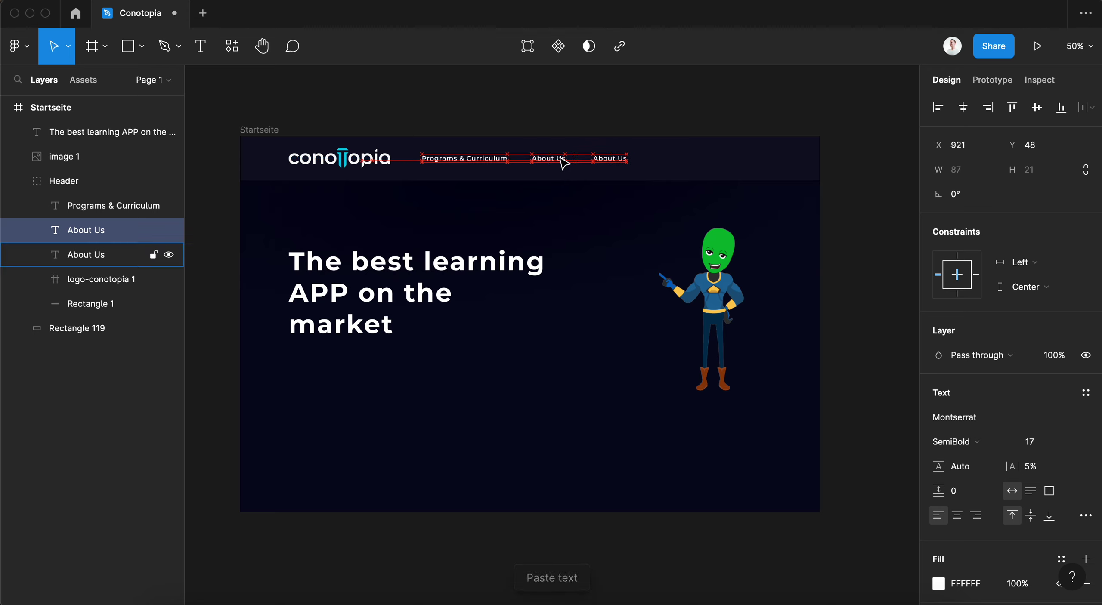
key("shift+Left")
key("shift+Left")
key("shift+Left")
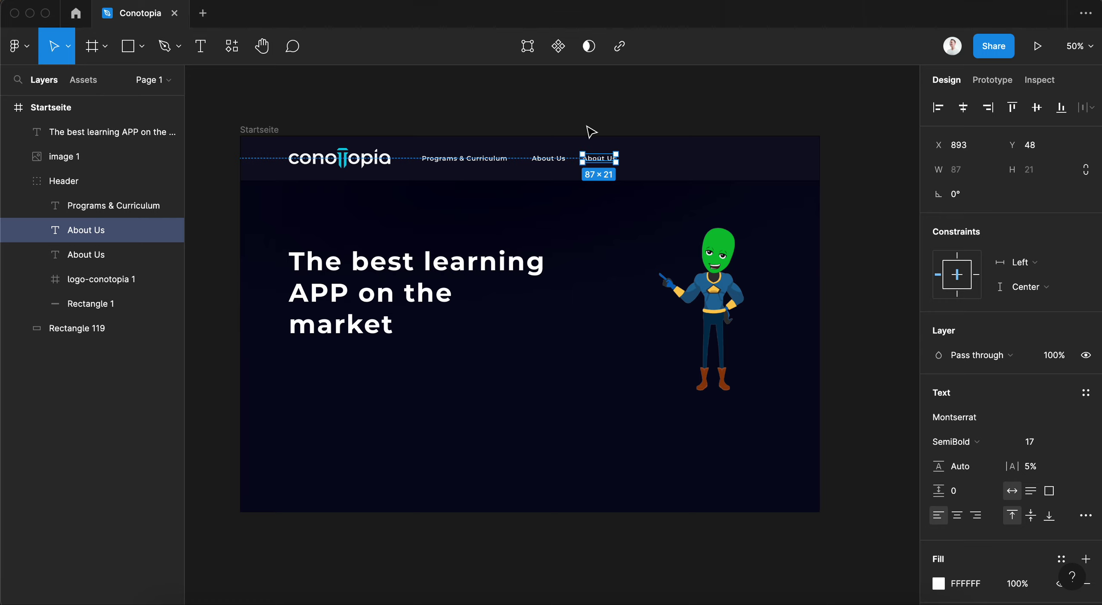
key("super+plus")
key("super+plus")
- Rename the second About Us link to 'Students'
scroll(590, 131, "up", 10)
scroll(590, 131, "up", 10)
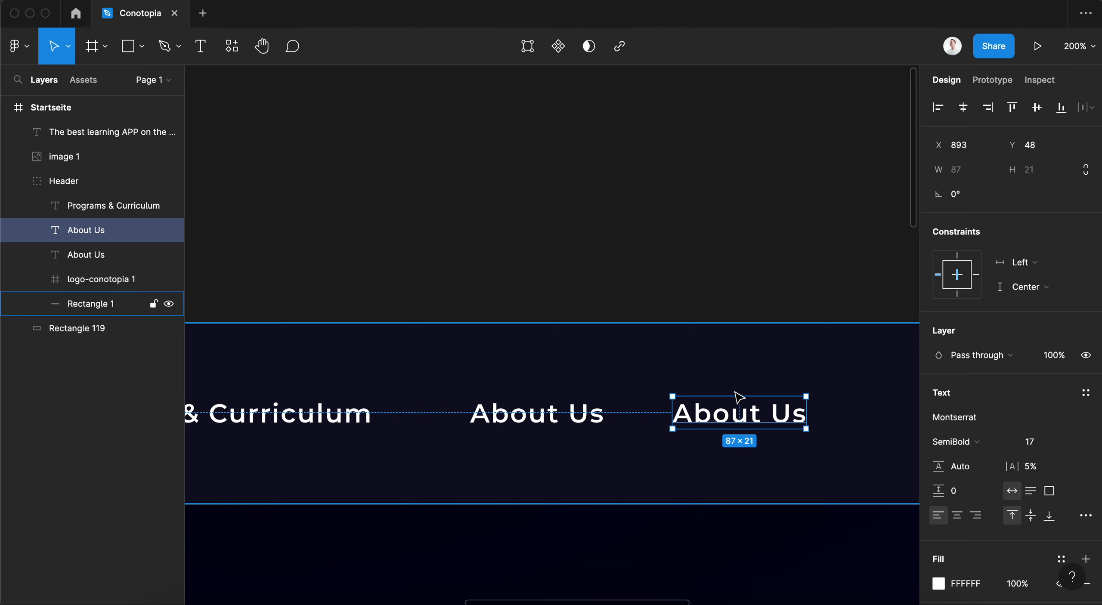
scroll(736, 395, "right", 3)
scroll(736, 394, "down", 1)
double_click(637, 375)
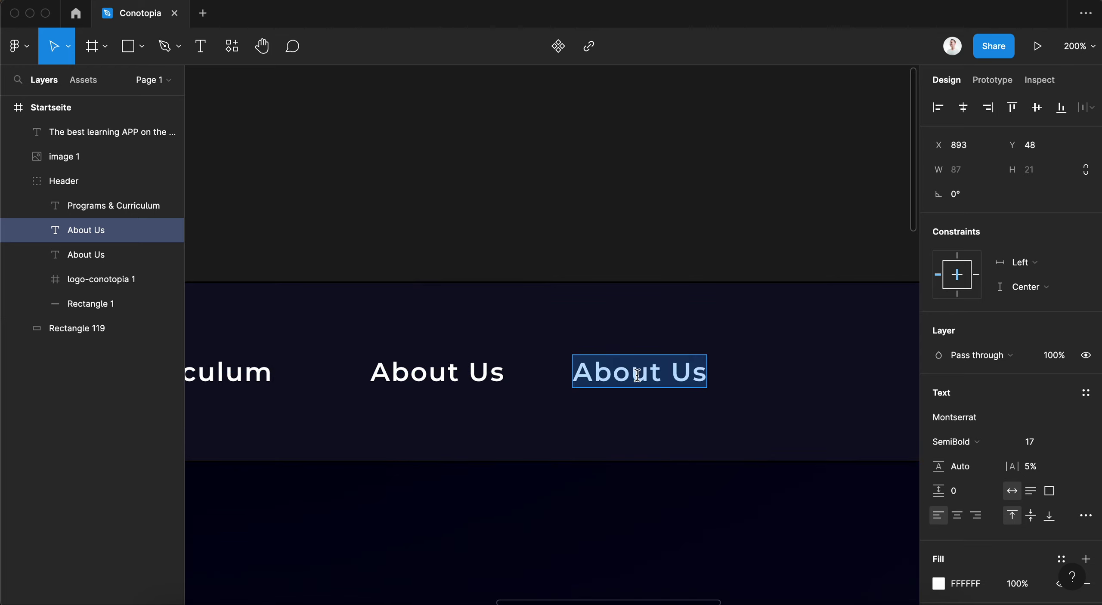
type("Get")
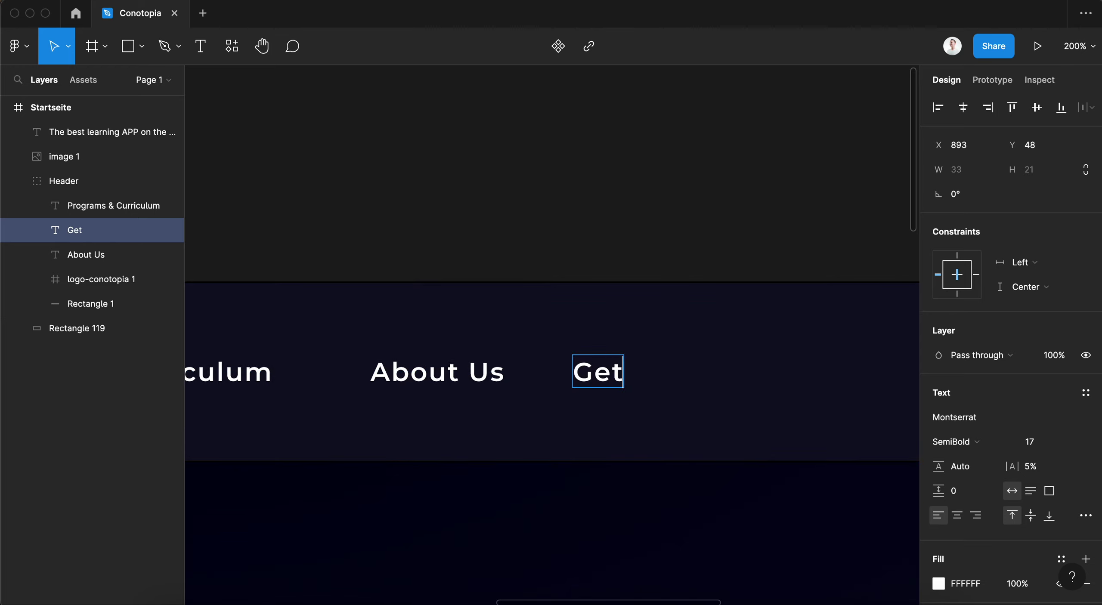
type(" Ou")
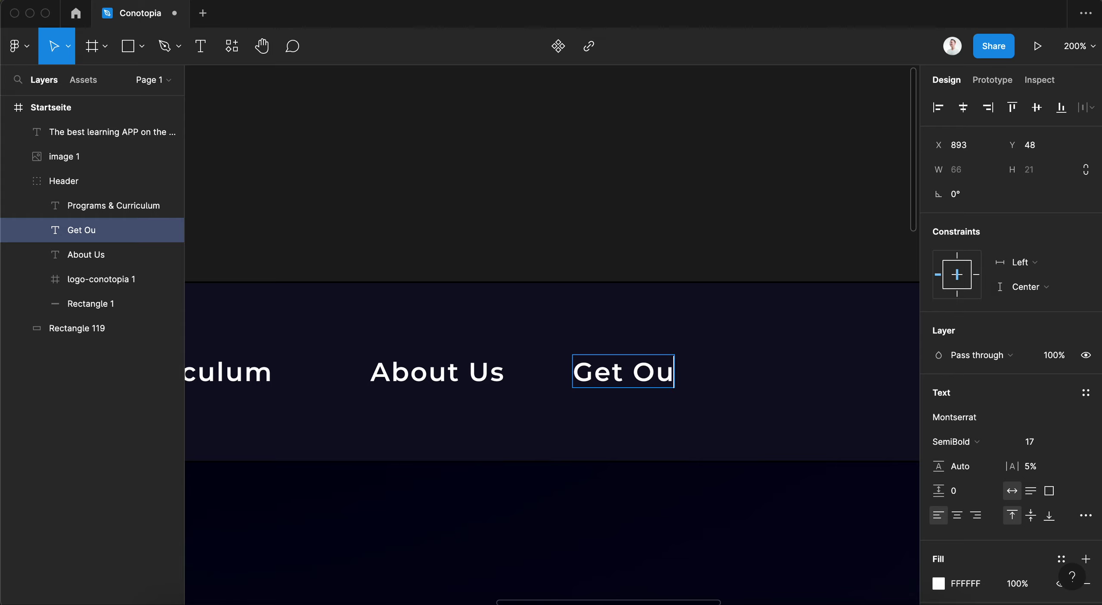
type("r Teacj")
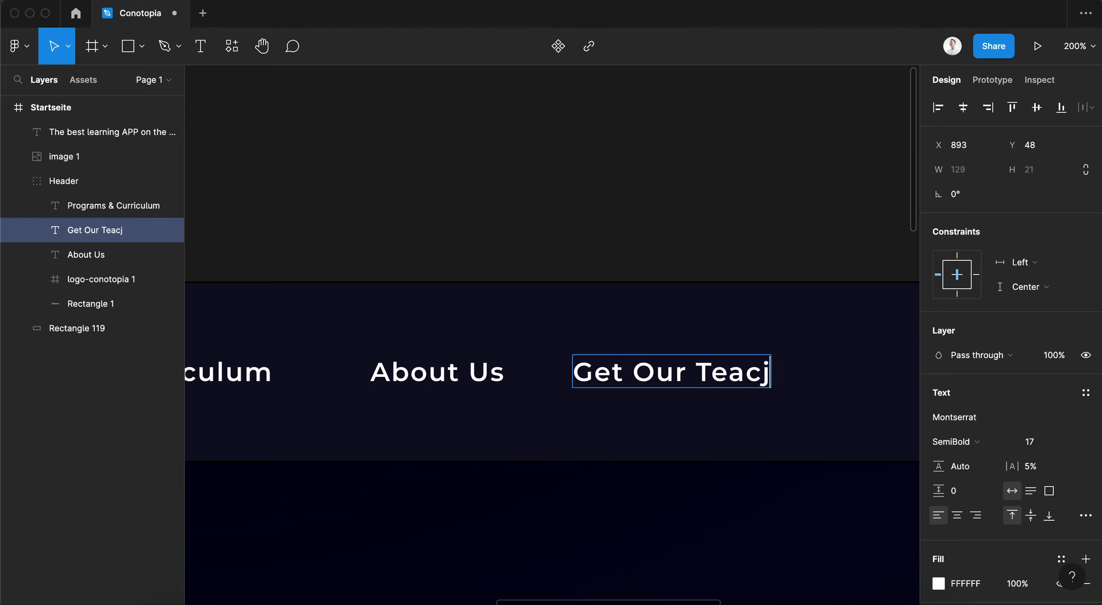
key("BackSpace")
type("her")
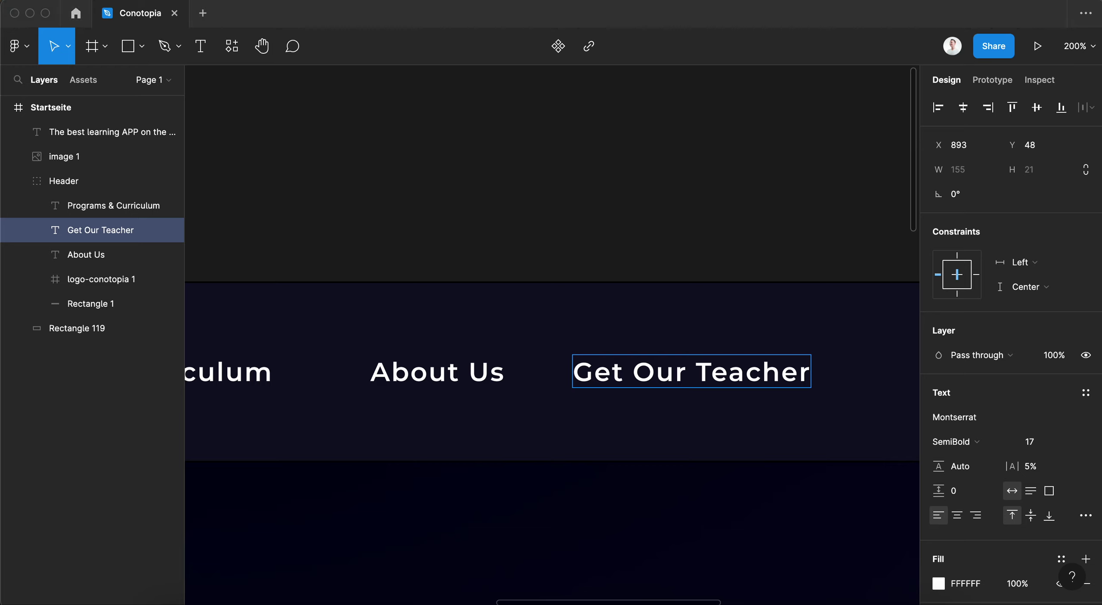
double_click(667, 361)
type("S")
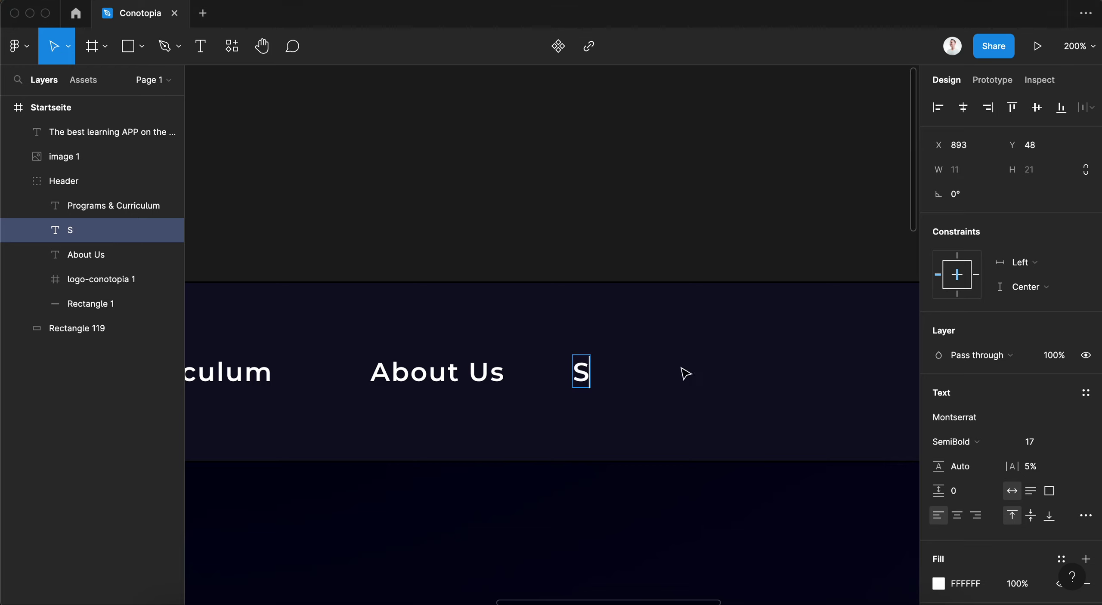
type("tudents")
key("Escape")
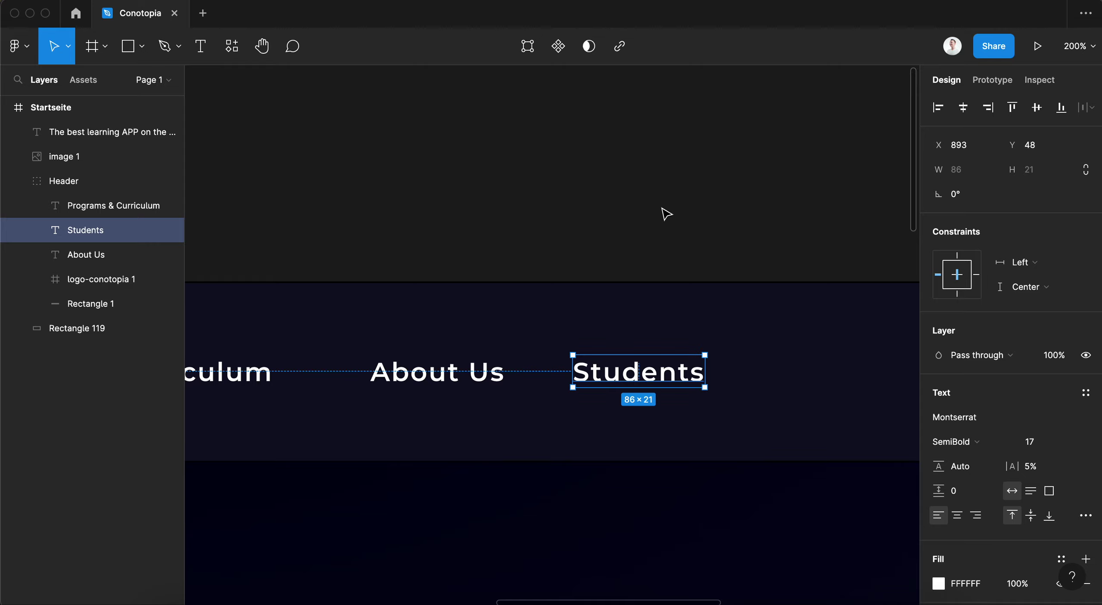
- Add another Students link to its right and check the About Us and Programs & Curriculum labels
key("ctrl+v")
left_click_drag(655, 379, 833, 368)
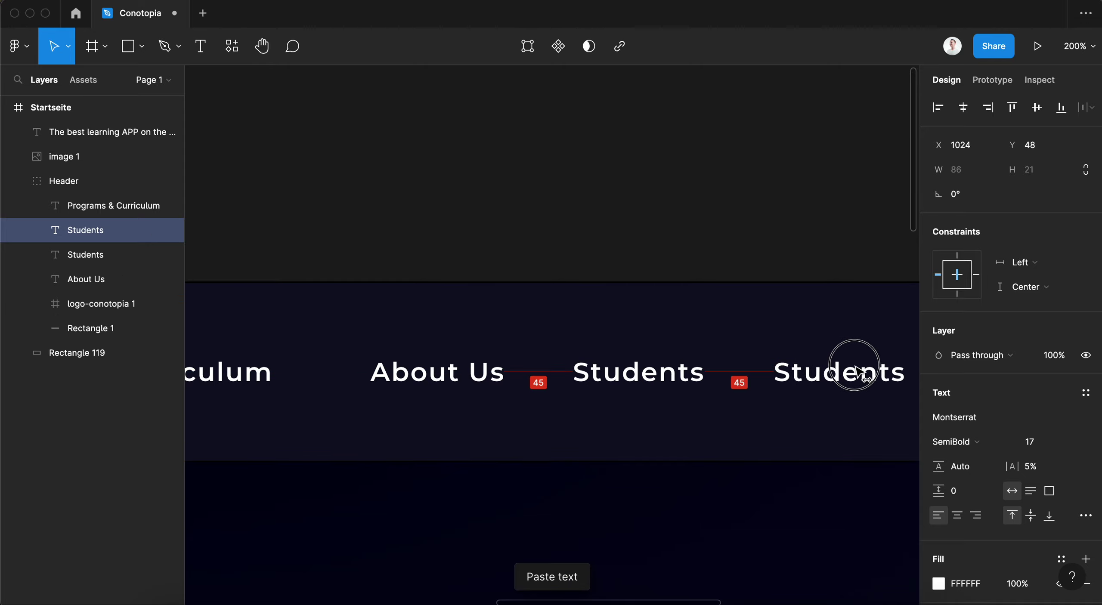
left_click(626, 372)
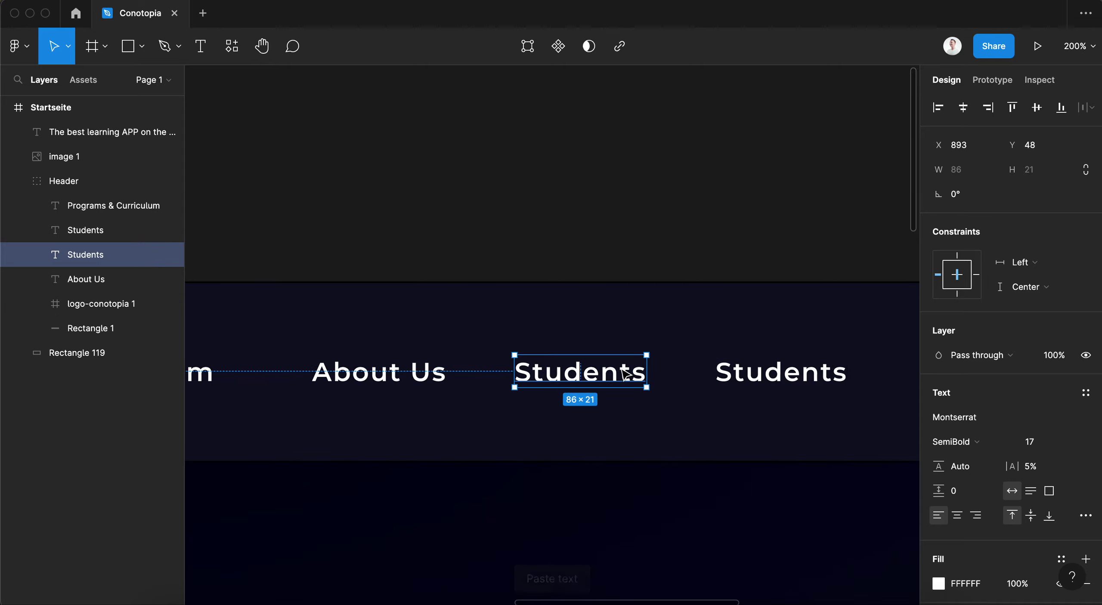
scroll(413, 387, "left", 5)
left_click(620, 381)
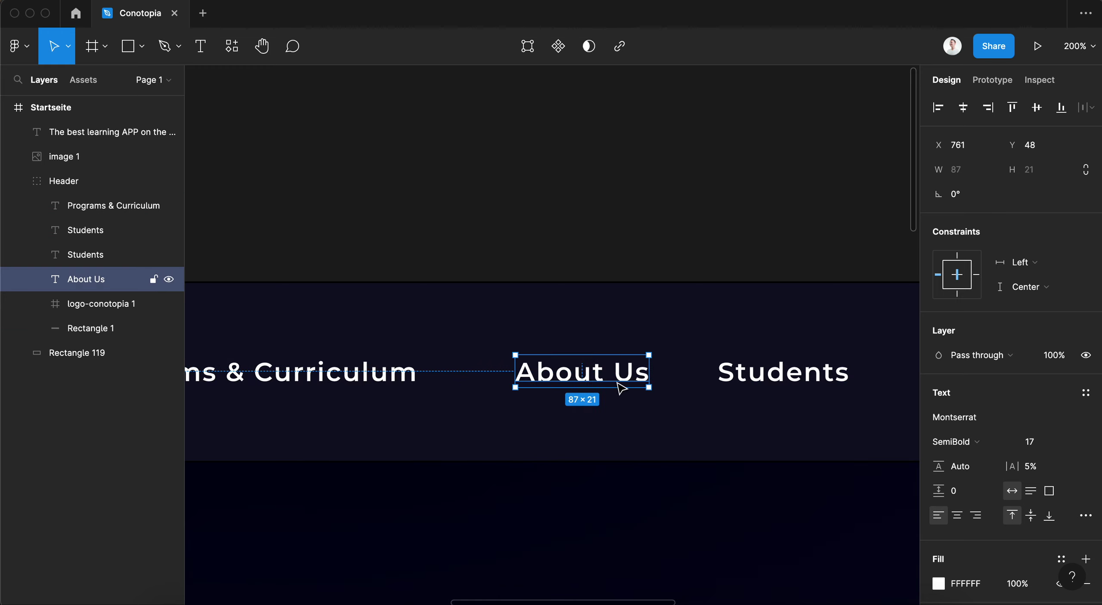
scroll(603, 379, "left", 5)
left_click(533, 372)
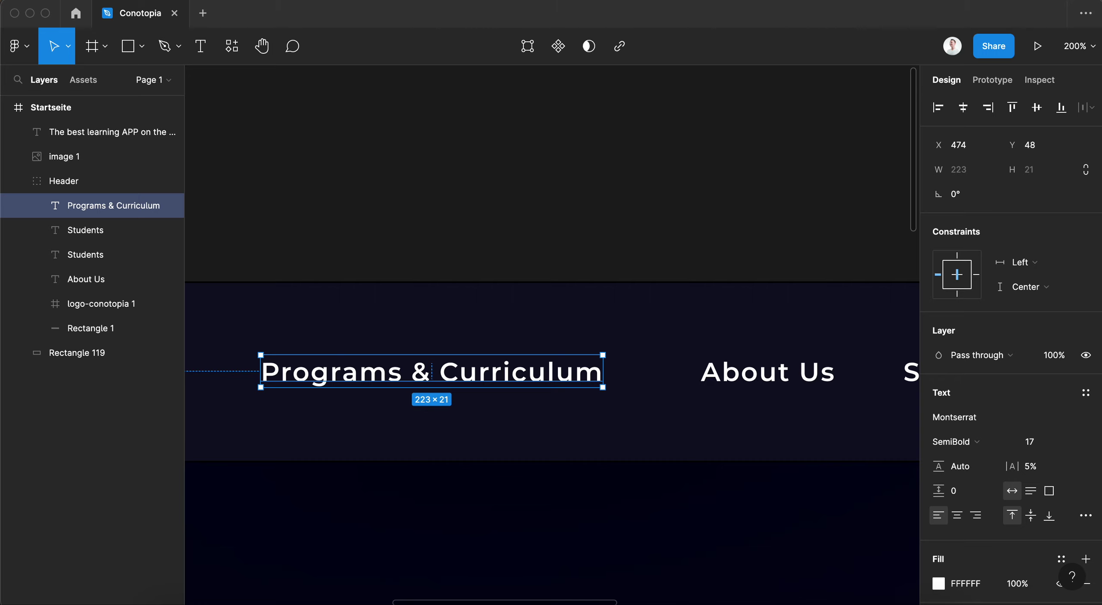
- Import the angle-down icon onto the canvas and colour it white (FFFFFF)
left_click_drag(861, 143, 580, 227)
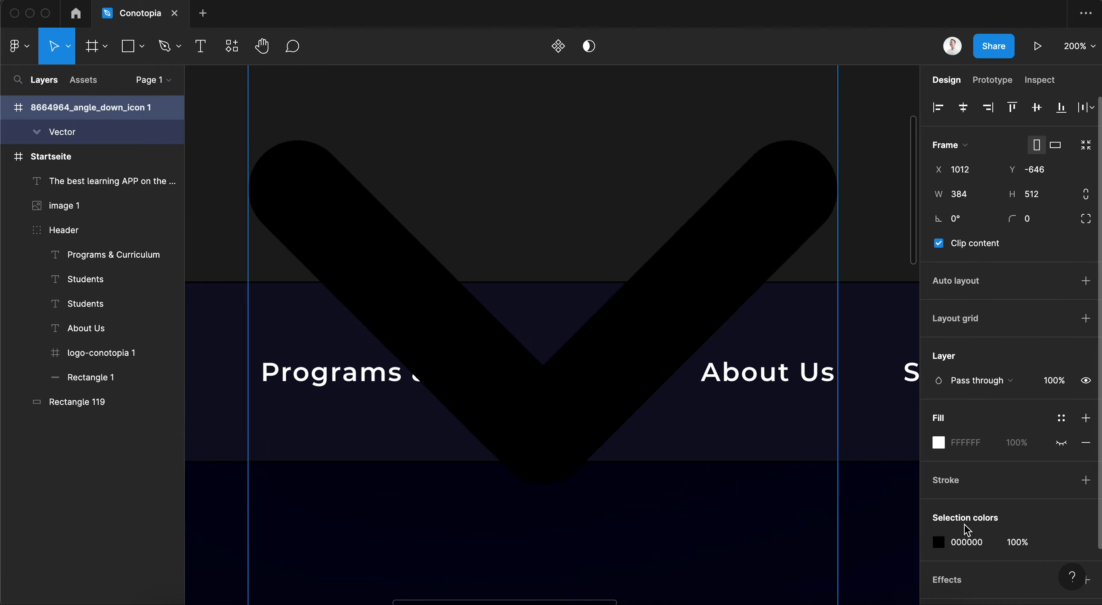
left_click(938, 543)
type("ffffff")
key("Return")
- Scale the chevron down to 15 × 9 and place it right after Programs & Curriculum
left_click(659, 314)
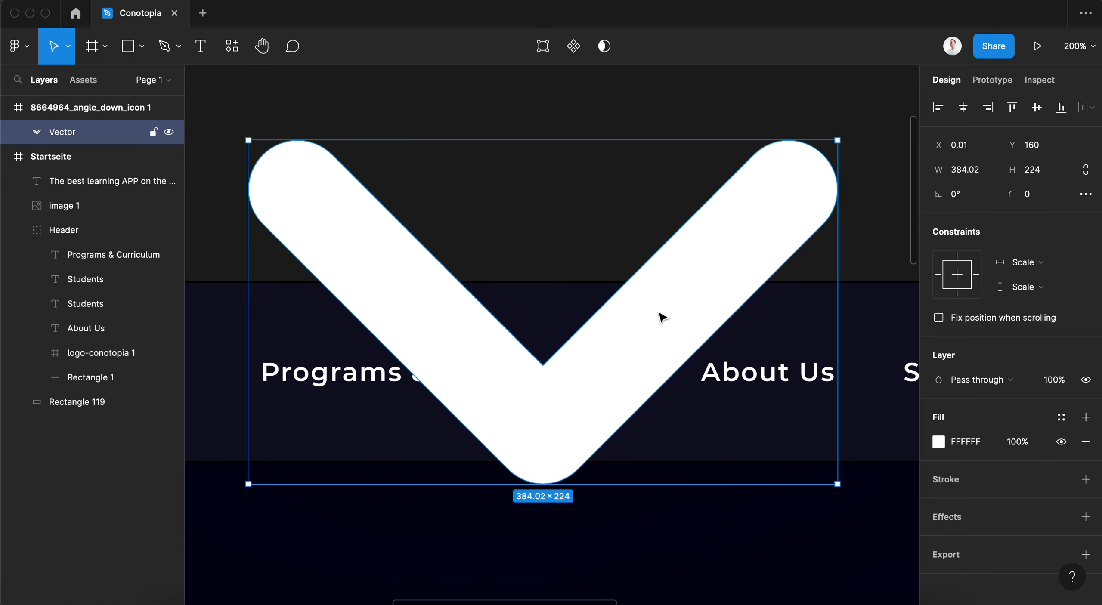
key("minus")
key("minus")
left_click_drag(626, 286, 528, 343)
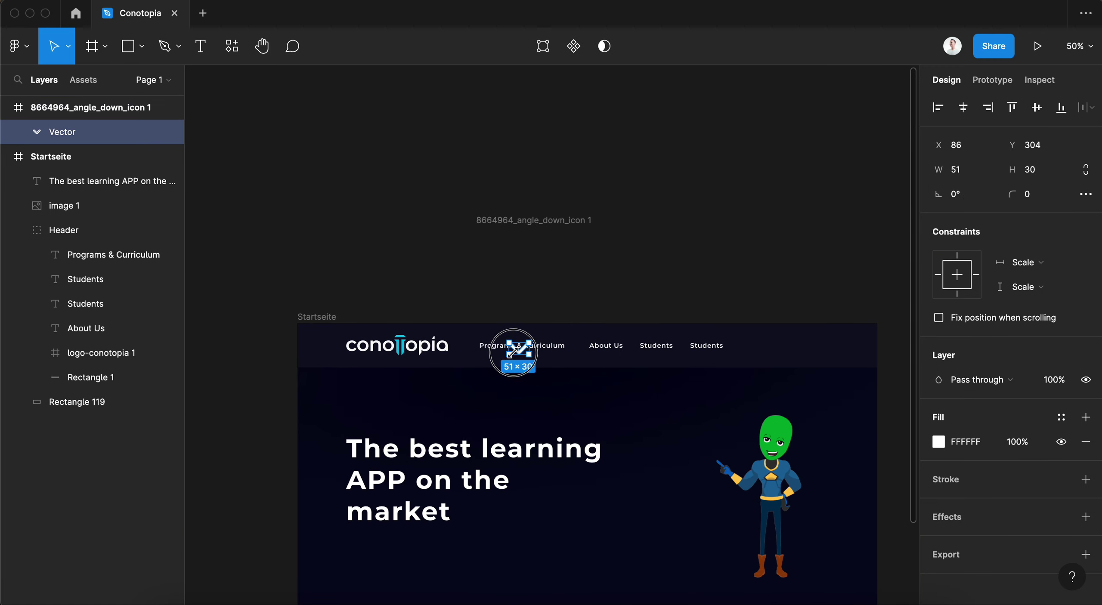
left_click_drag(475, 375, 524, 347)
scroll(524, 350, "up", 5)
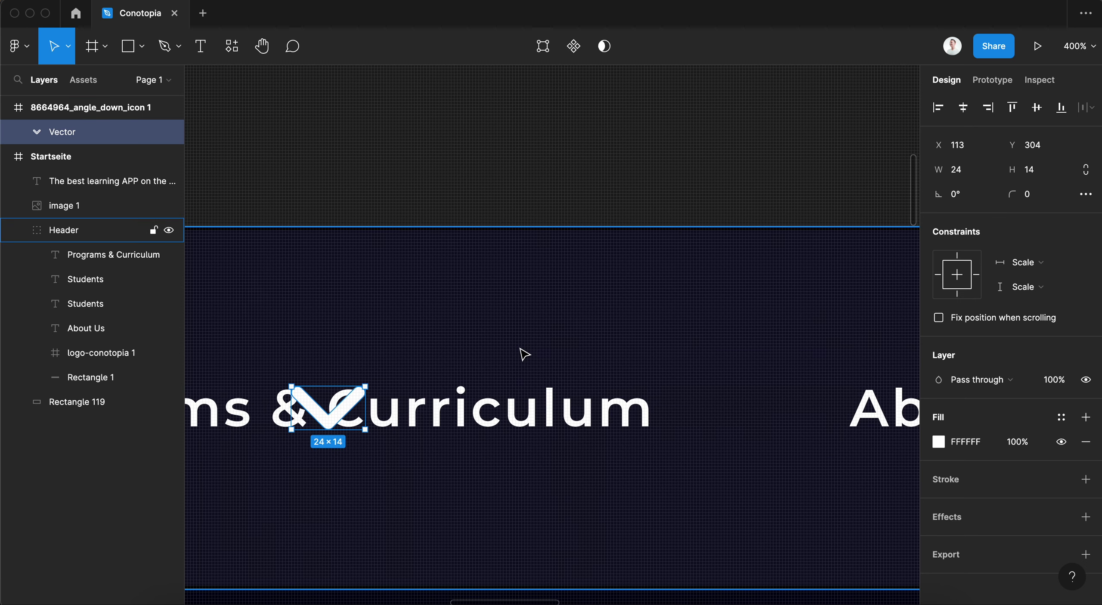
key("shift+Right")
key("shift+Right")
key("shift+Right")
key("shift+Right")
key("shift+Right")
key("shift+Right")
key("shift+Right")
key("shift+Right")
key("shift+Right")
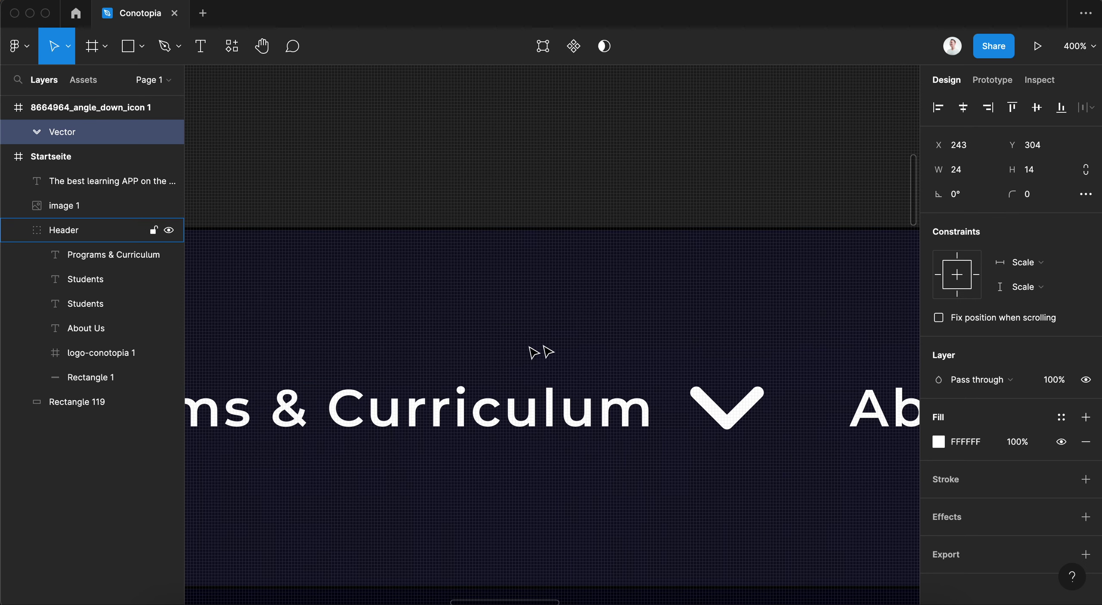
mouse_move(762, 388)
left_mouse_down()
mouse_move(731, 394)
mouse_move(741, 419)
left_mouse_up()
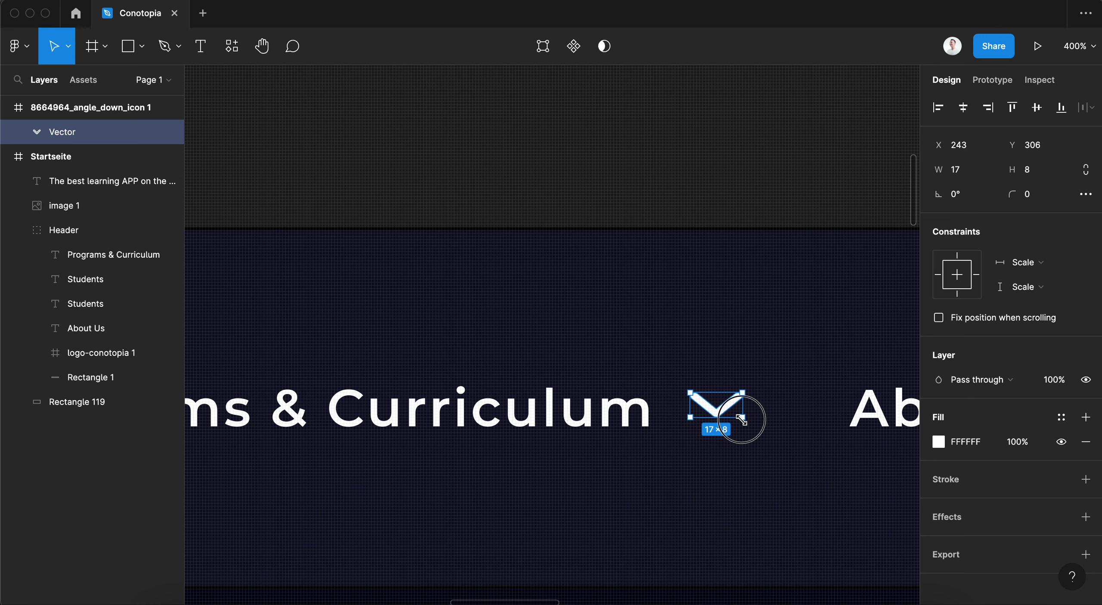
left_click_drag(741, 420, 736, 420)
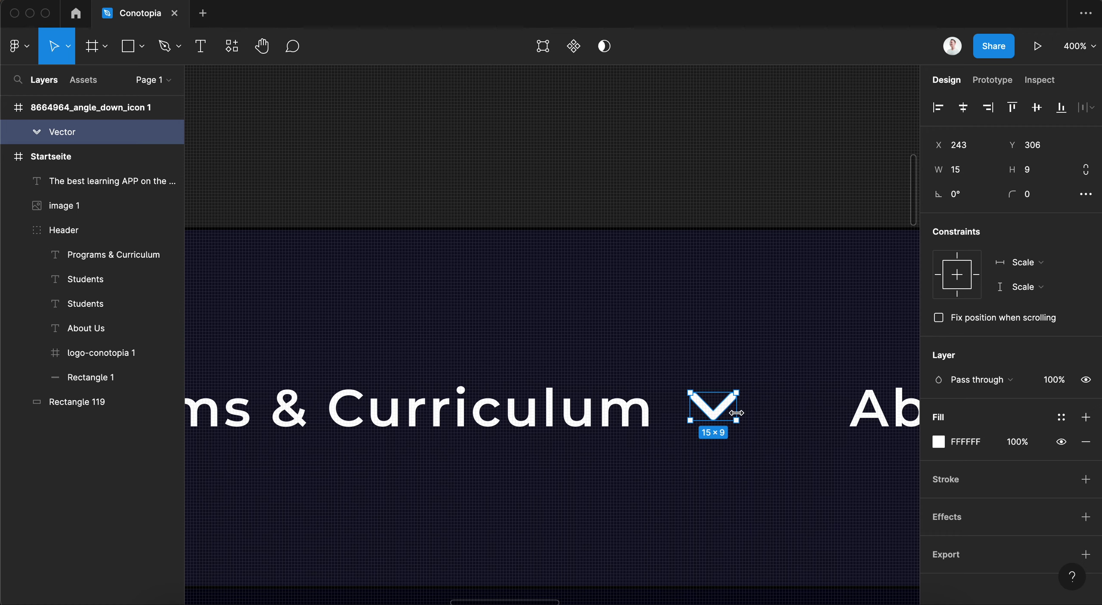
key("shift+1")
key("shift+0")
- Preview the design in presentation mode, then close the 'Page 1 - Conotopia' prototype tab
key("Return")
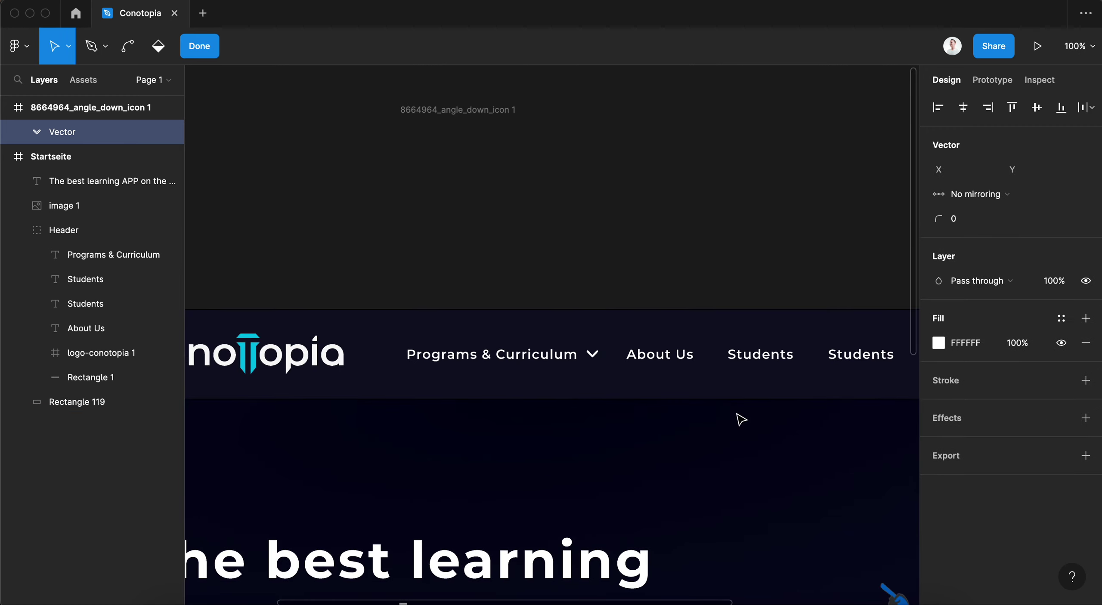
left_click(1038, 46)
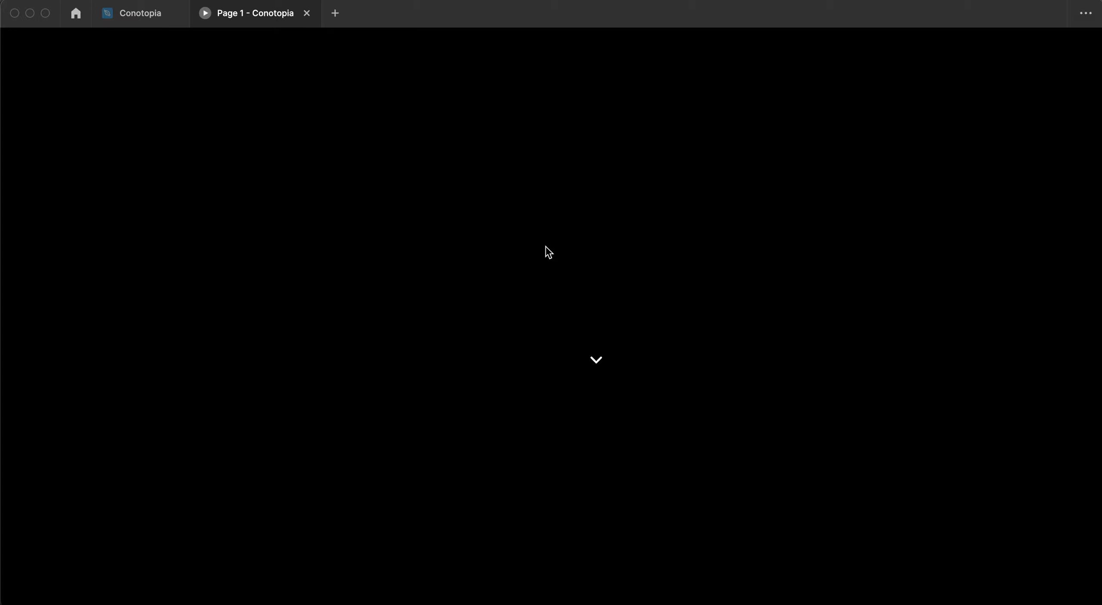
left_click(307, 13)
scroll(604, 263, "down", 2)
scroll(605, 263, "down", 2)
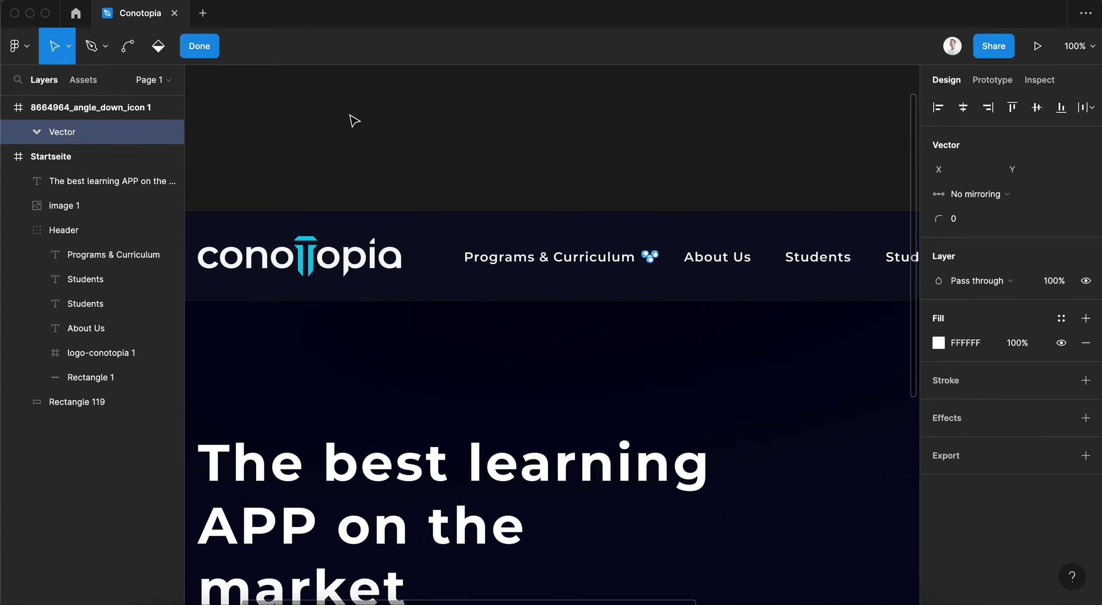
scroll(353, 119, "left", 4)
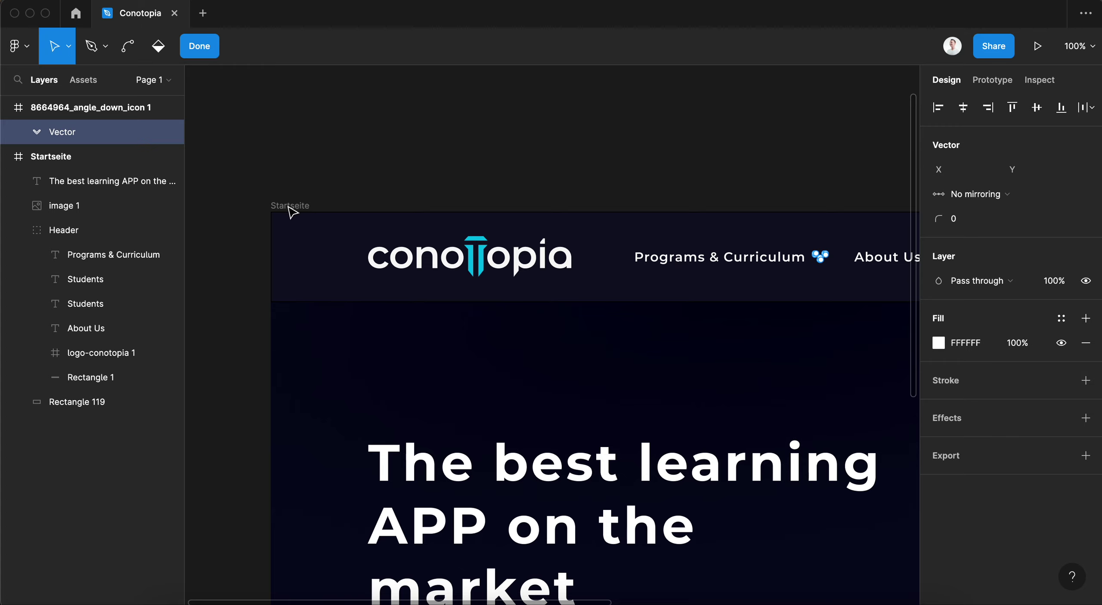
- Leave vector edit mode and select the chevron next to Programs & Curriculum
left_click(60, 181)
left_click(91, 107)
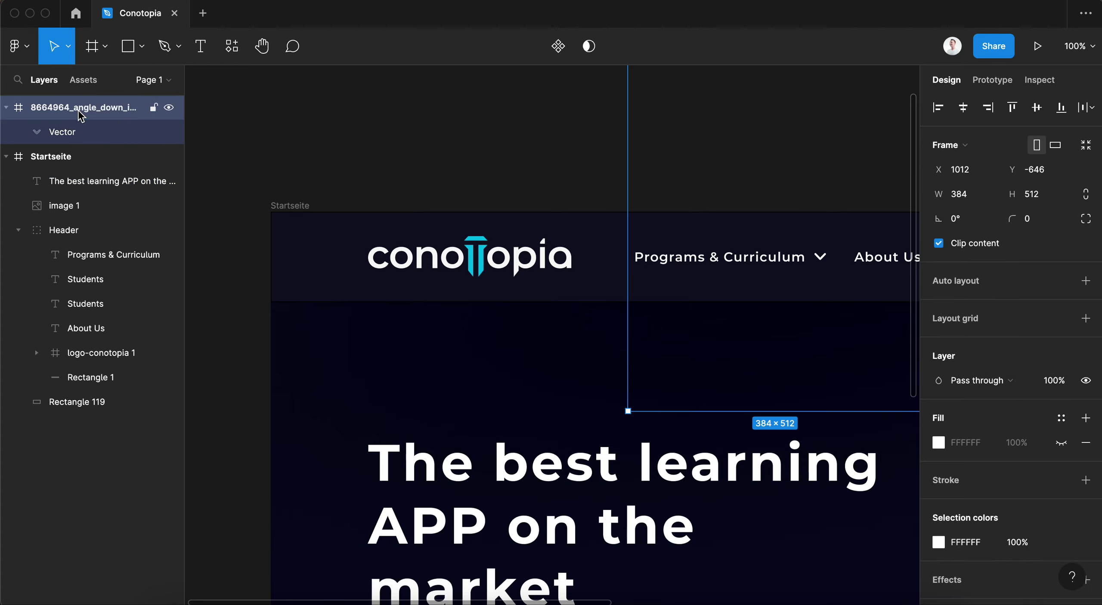
left_click(284, 183)
left_click(287, 205)
scroll(407, 197, "right", 2)
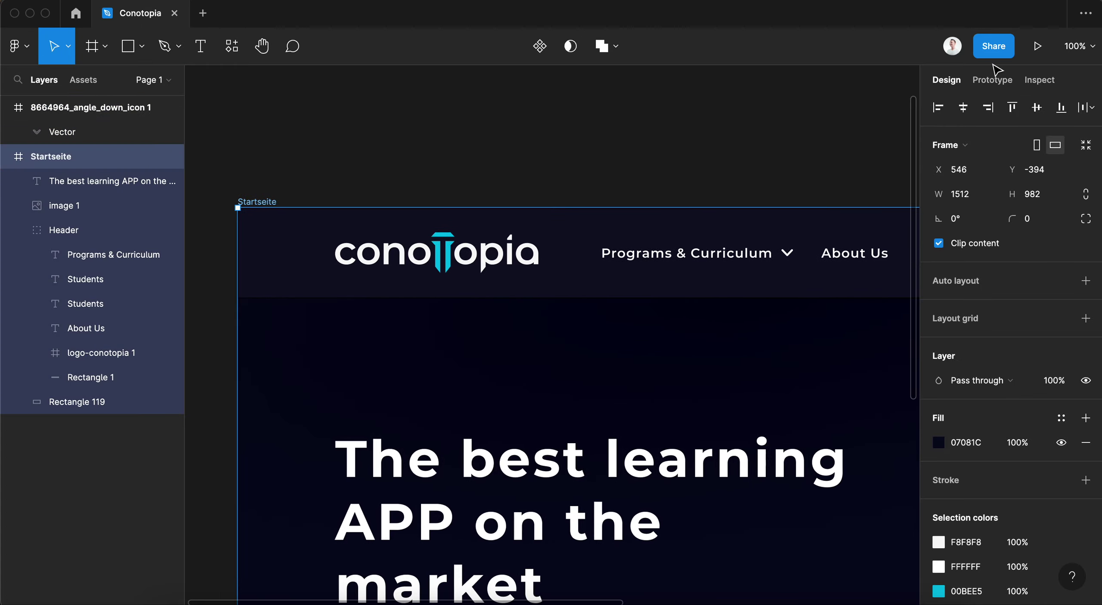
left_click(792, 257)
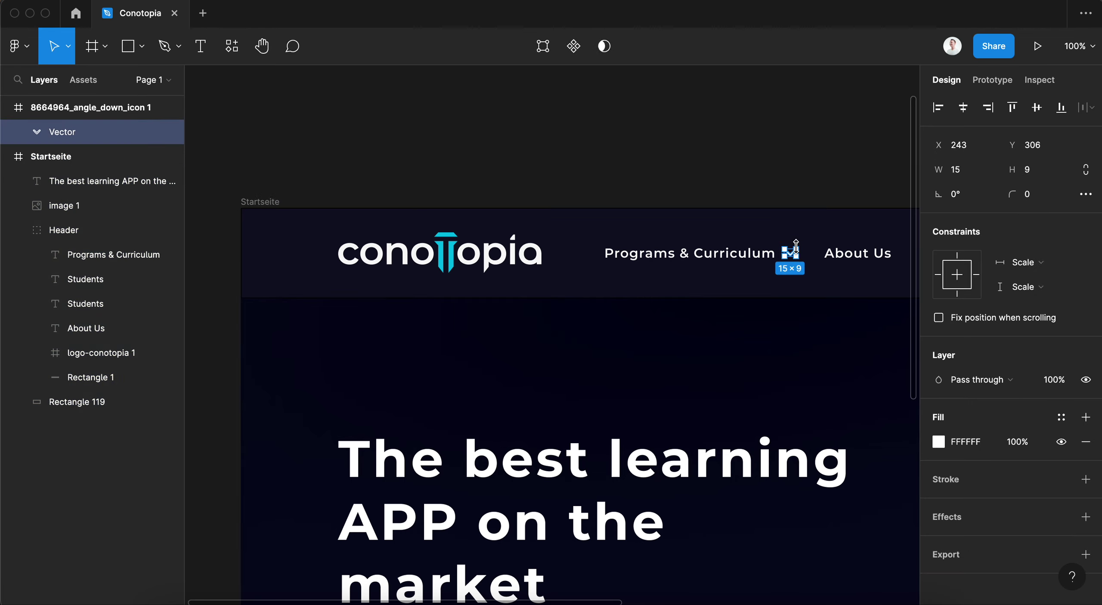
- Lock the chevron's proportions and set its width to 11, giving 11 × 6.6
left_click(974, 170)
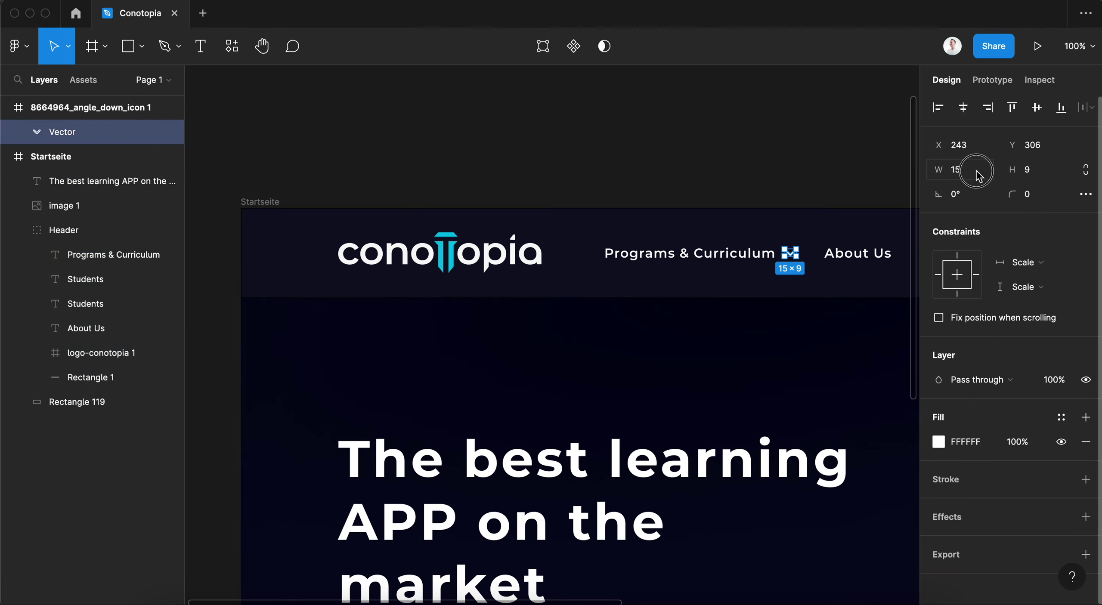
type("12")
key("Return")
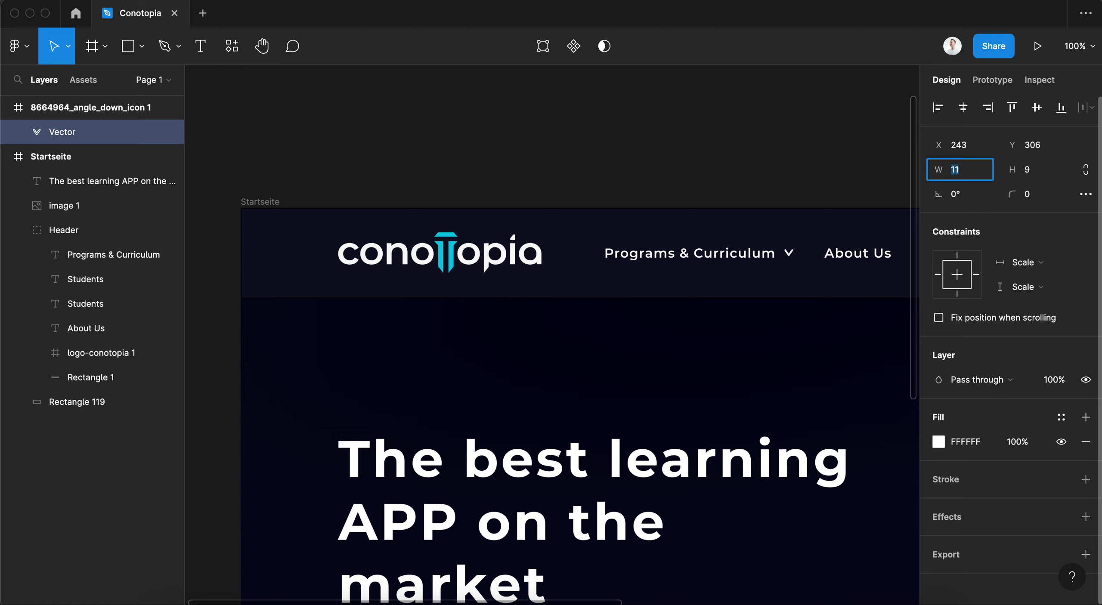
type("15")
key("Return")
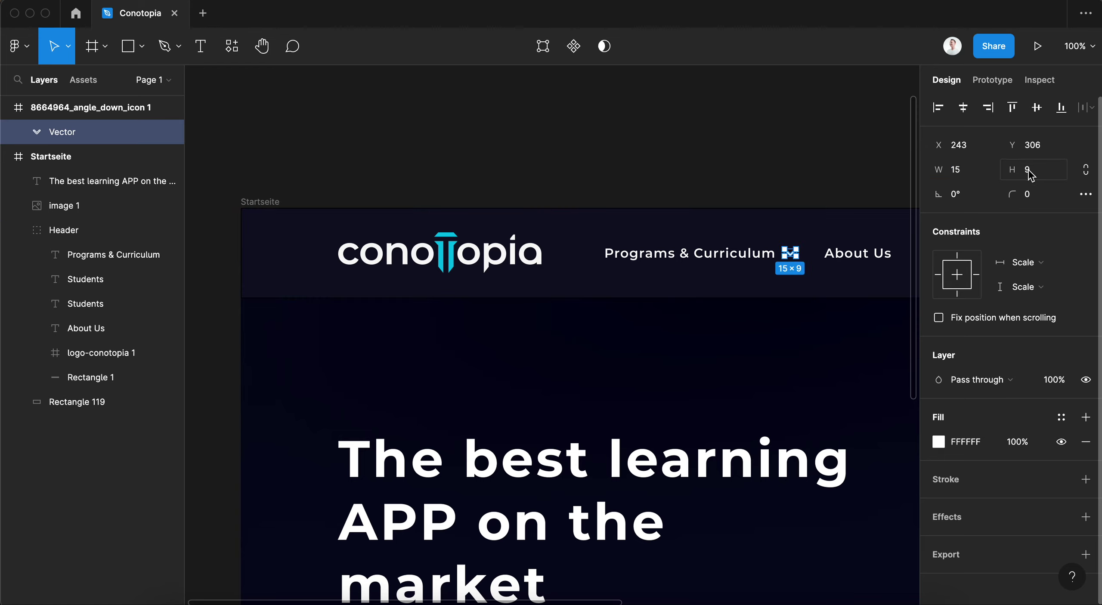
left_click(1085, 170)
left_click(960, 170)
type("13")
key("Return")
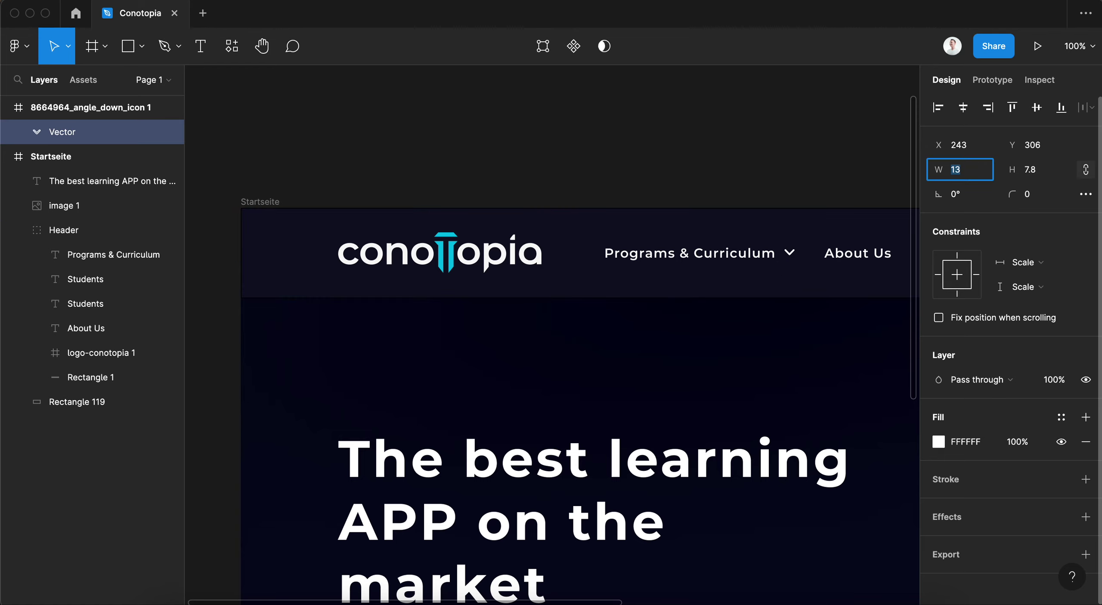
type("11")
key("Return")
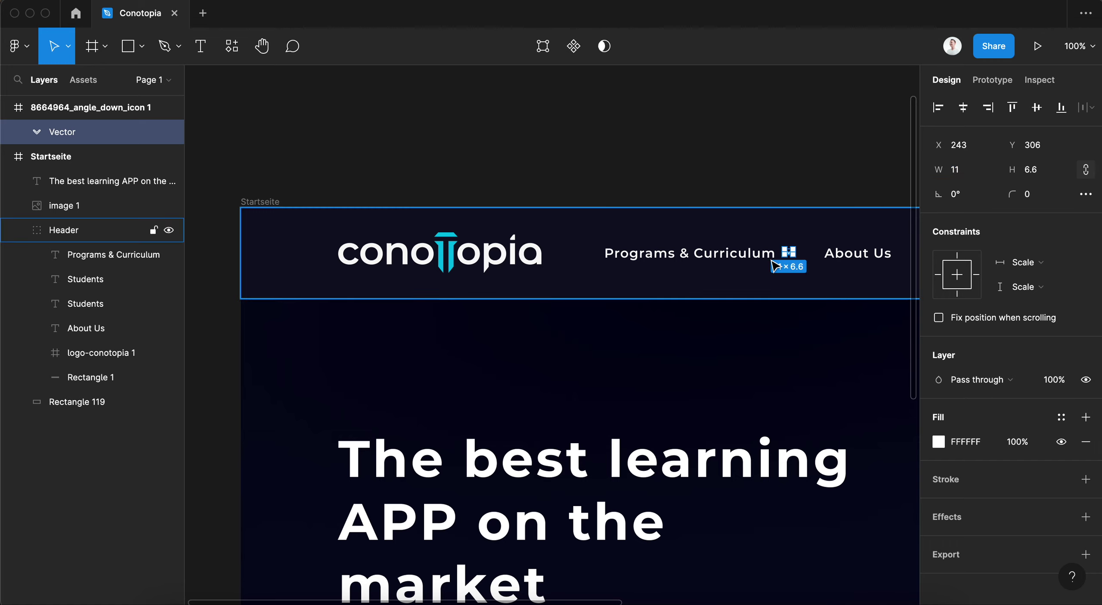
- Change the Programs & Curriculum label from SemiBold to ExtraBold, then select its chevron
left_click(757, 165)
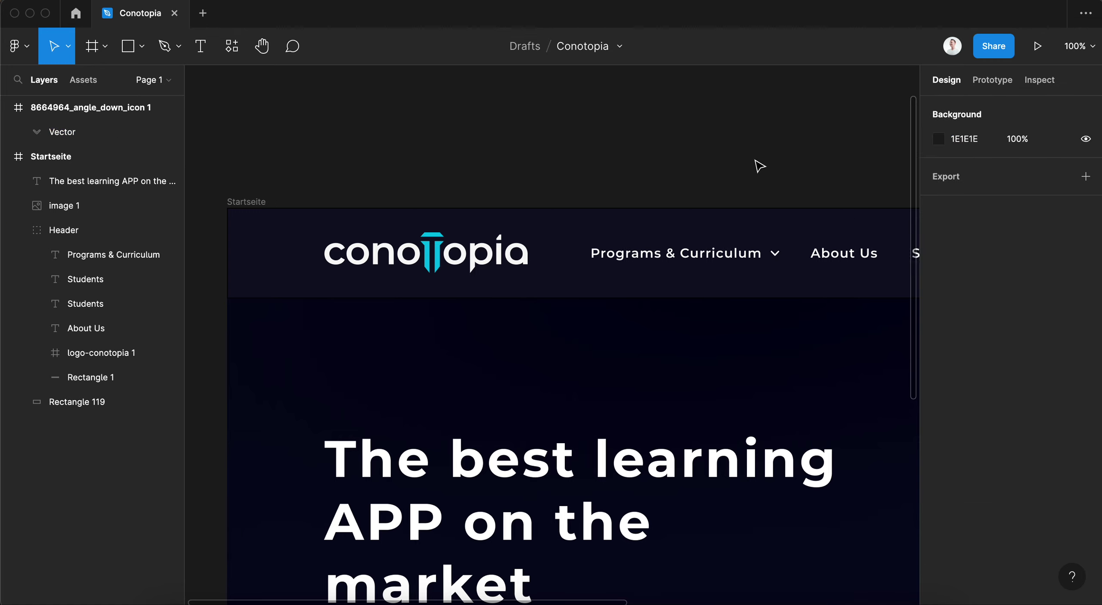
scroll(757, 165, "right", 10)
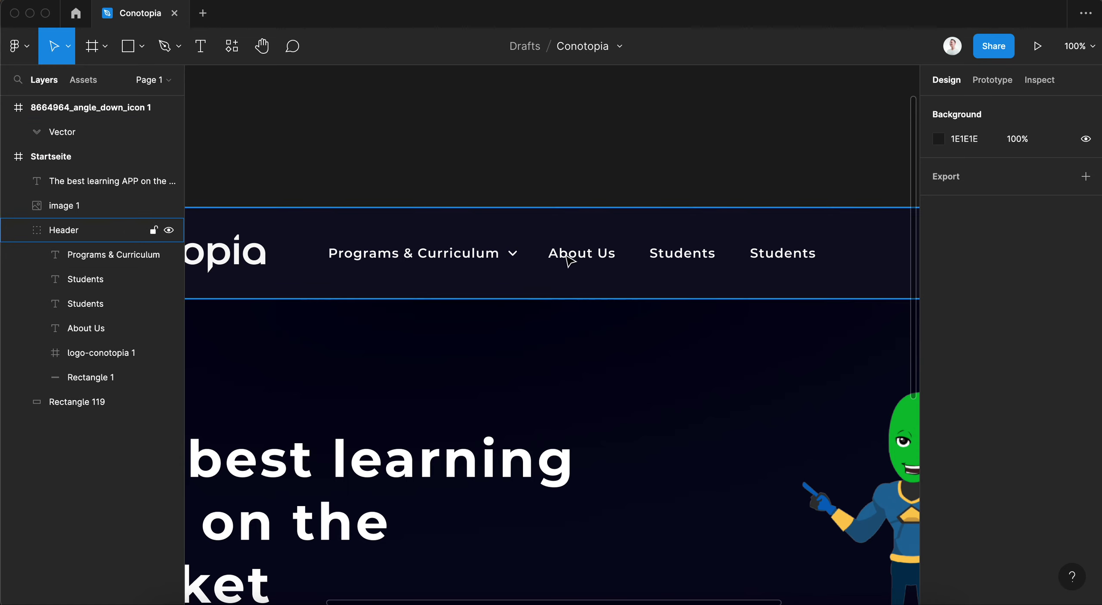
left_click(473, 261)
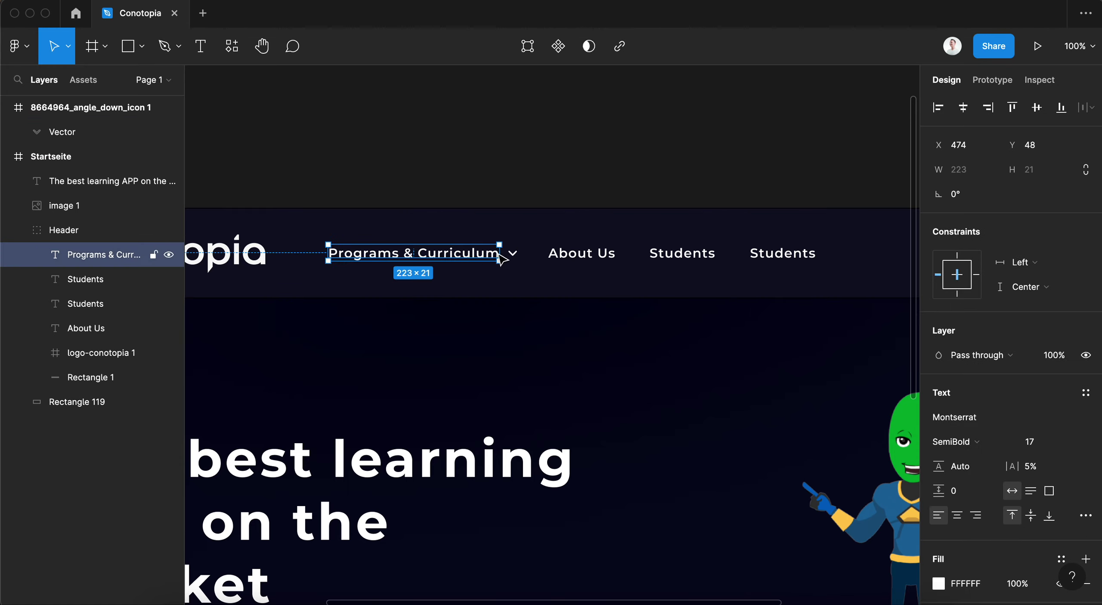
left_click(979, 442)
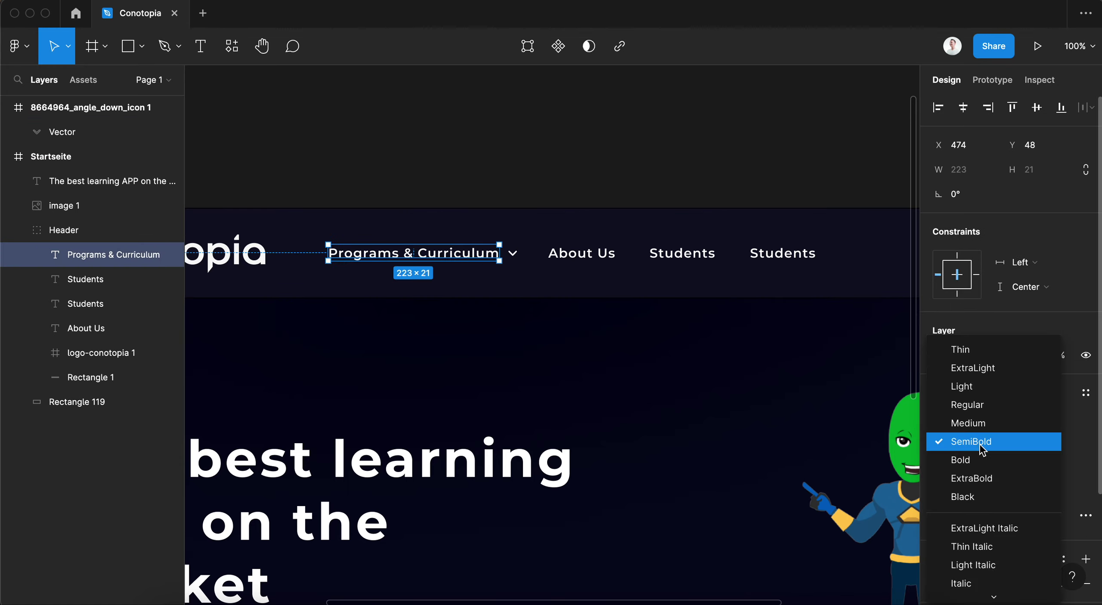
left_click(962, 473)
left_click(640, 337)
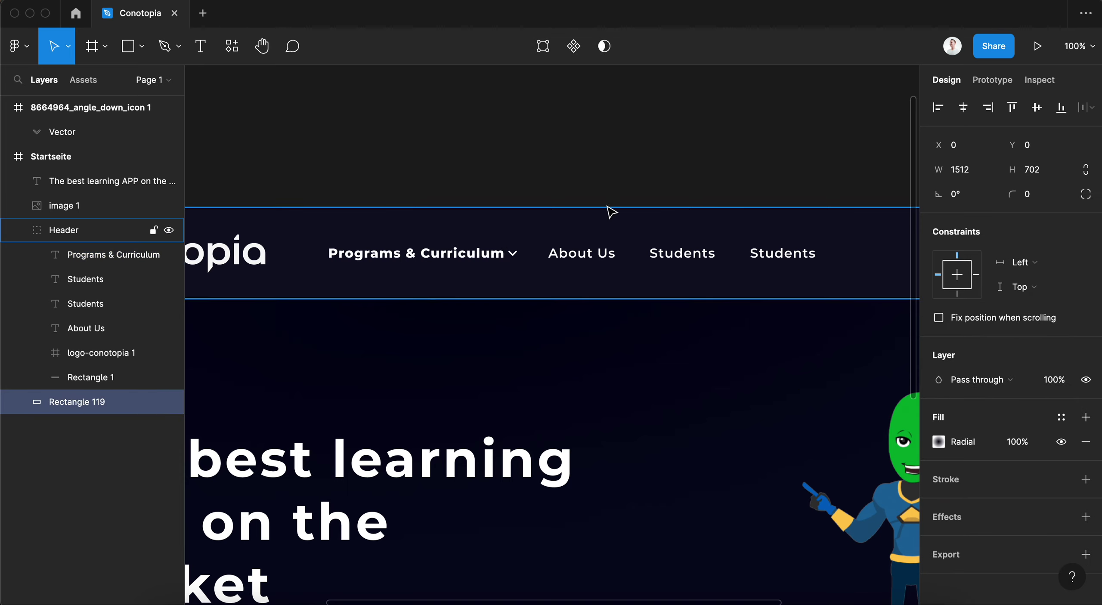
left_click(610, 176)
left_click(512, 254)
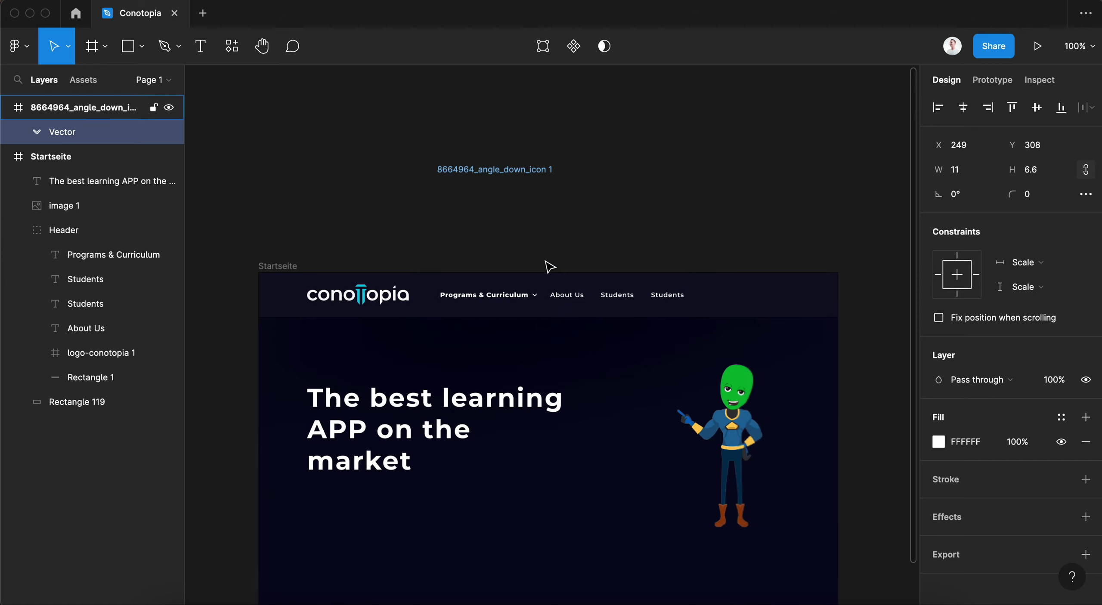
- Paste a copy of the last Students link further right and rename it 'How we start'
left_click(594, 253)
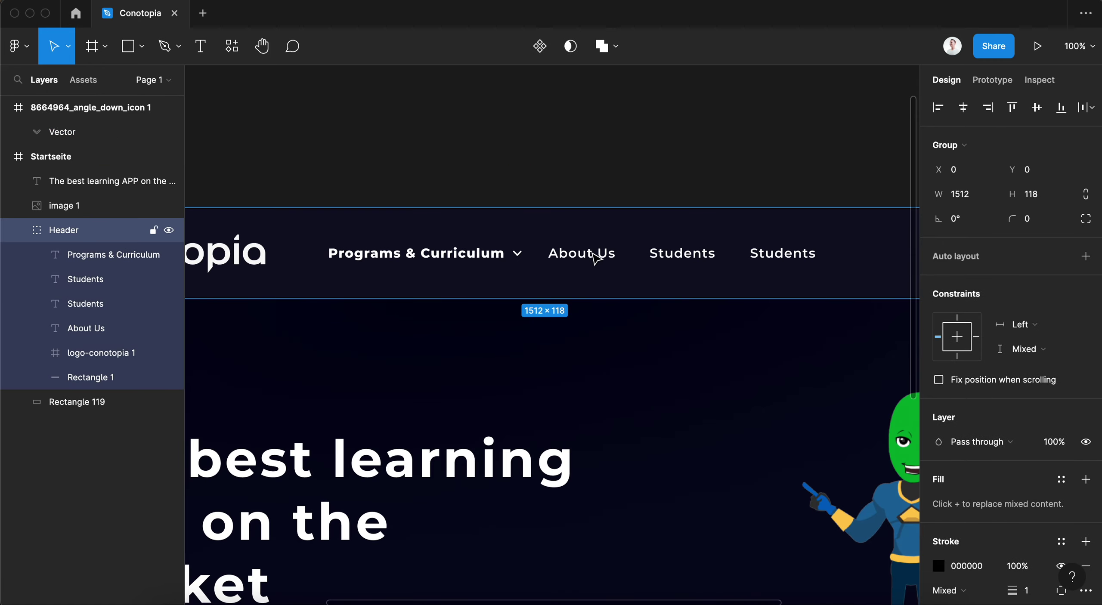
left_click(738, 176)
scroll(739, 176, "right", 5)
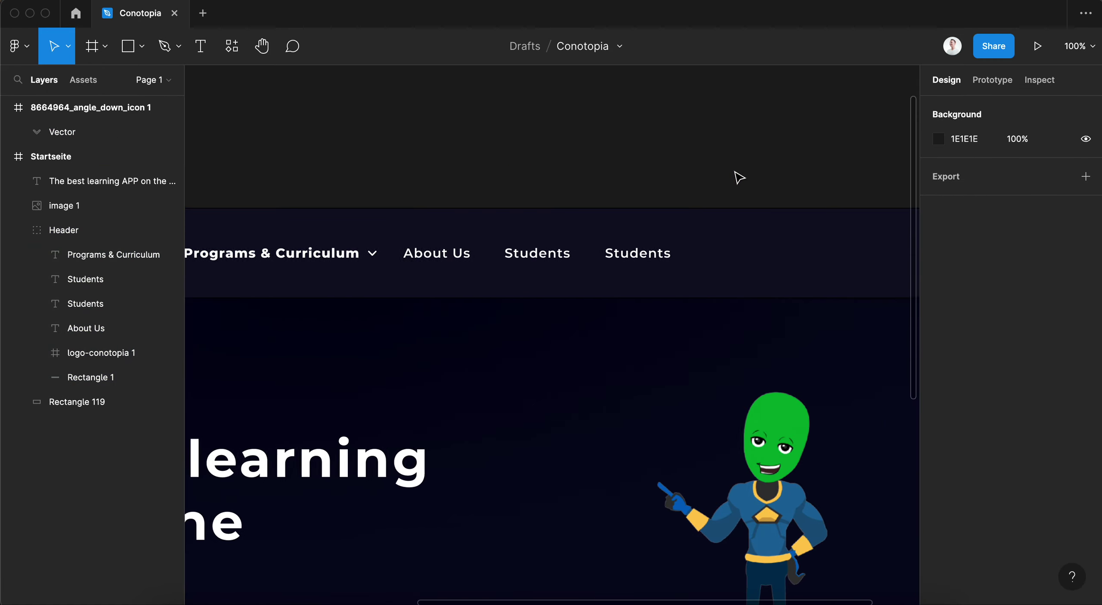
scroll(688, 215, "right", 1)
left_click(611, 258)
key("ctrl+v")
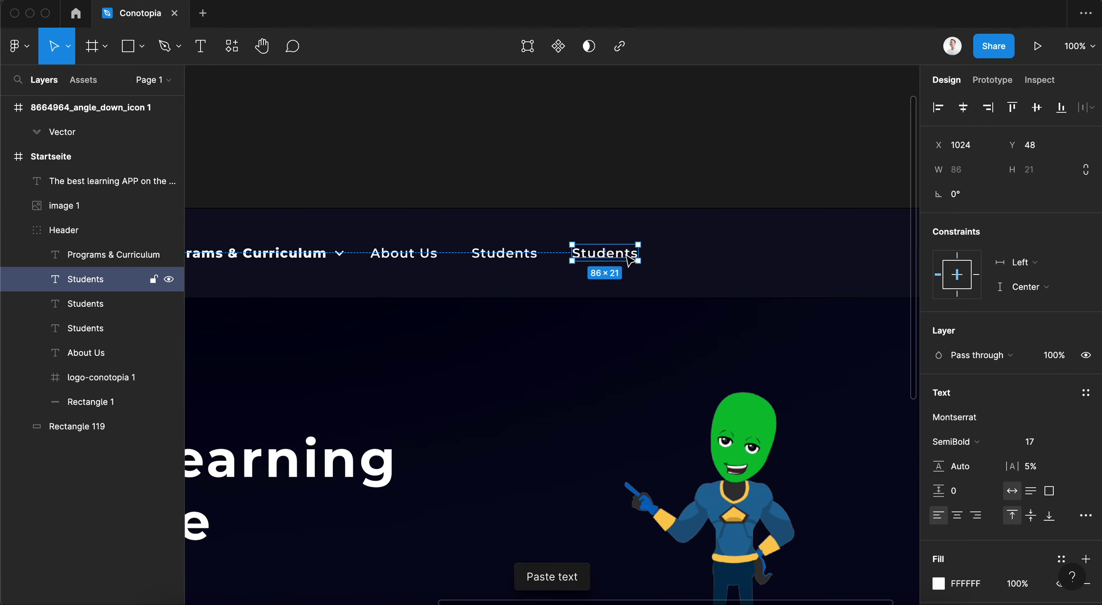
left_click_drag(616, 259, 709, 258)
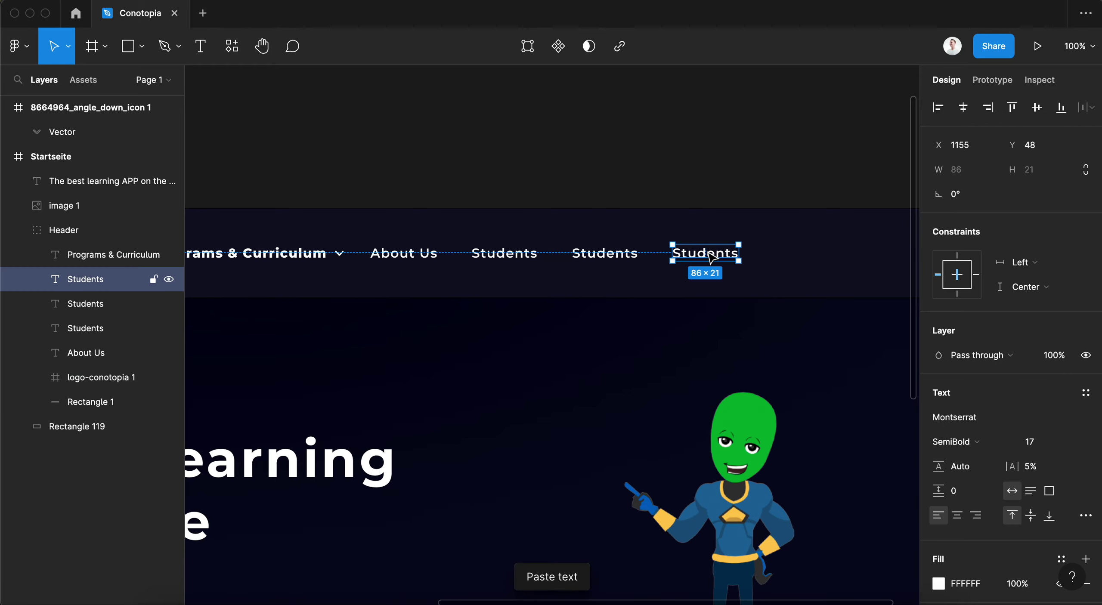
double_click(711, 254)
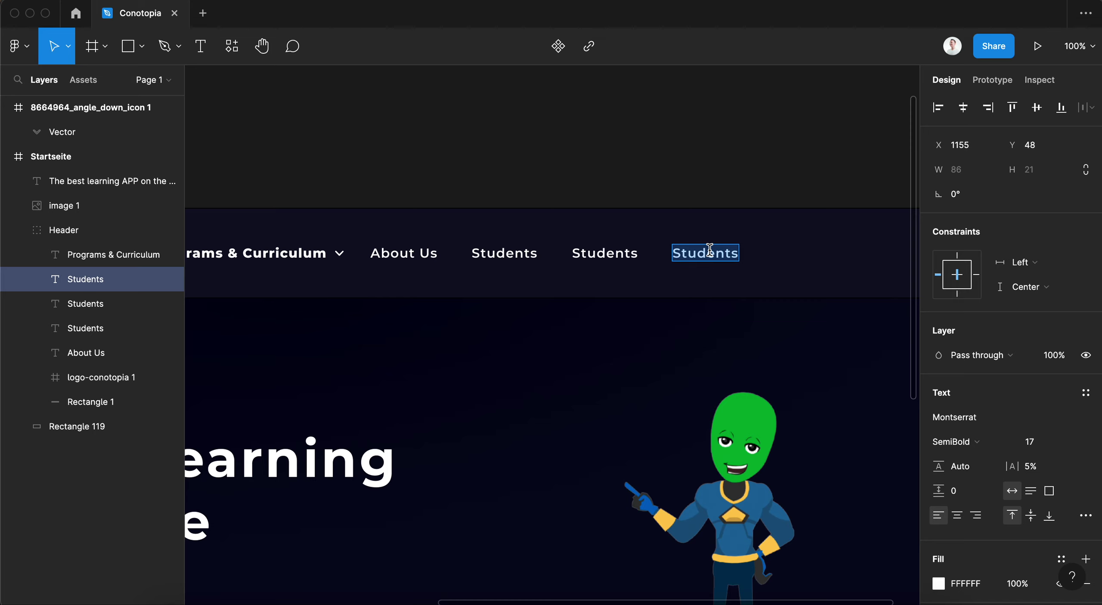
type("How we star")
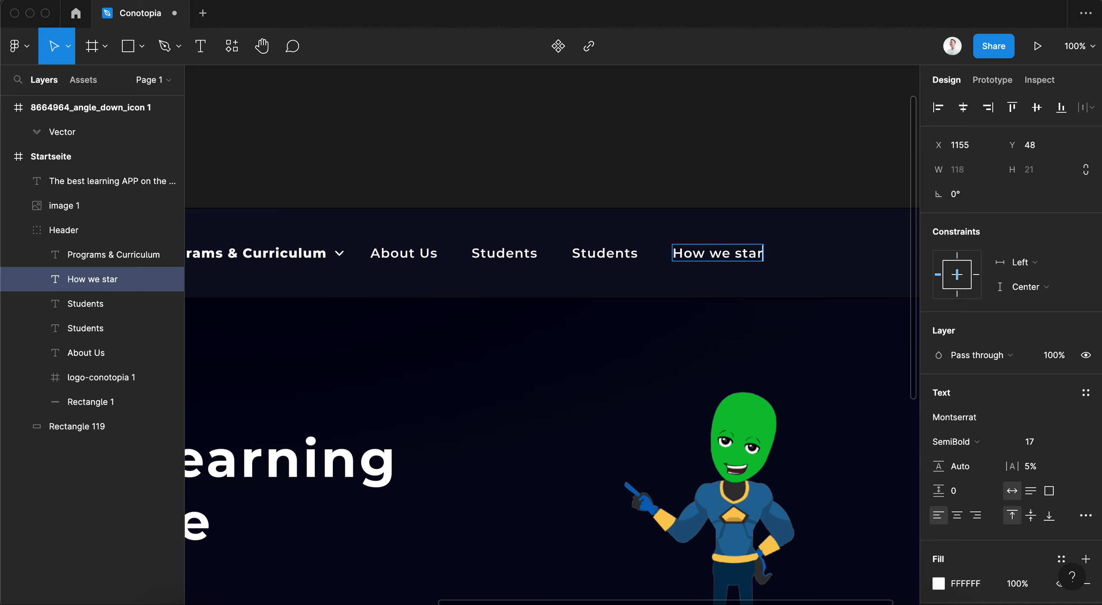
type("t")
key("Escape")
- Rename another Students item to 'How we start' and the rightmost label to 'Login'
scroll(646, 161, "right", 5)
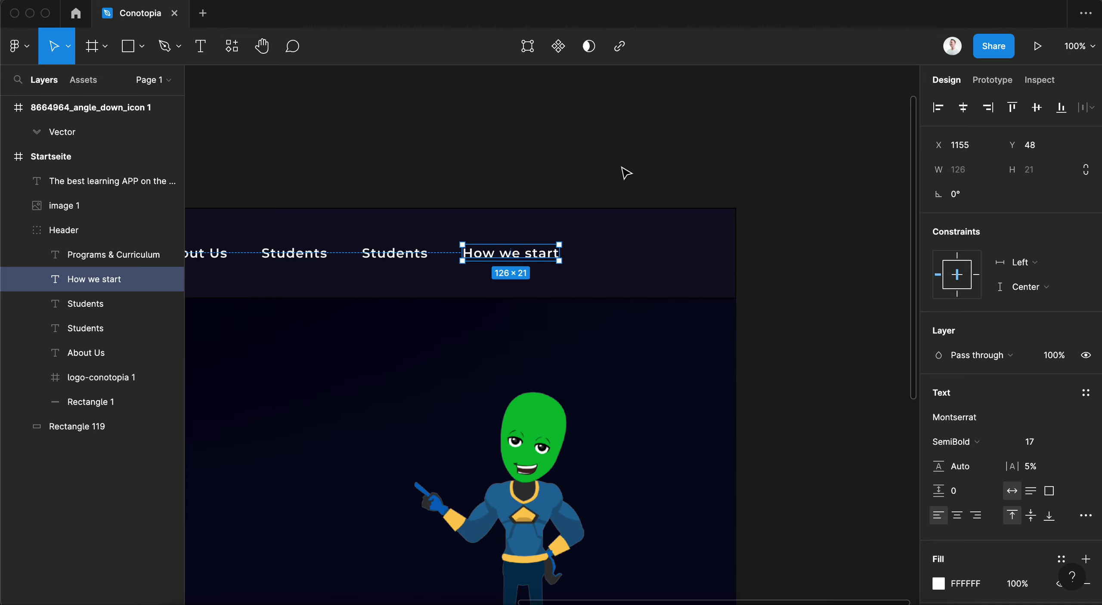
left_click(396, 258)
double_click(397, 259)
type("How w")
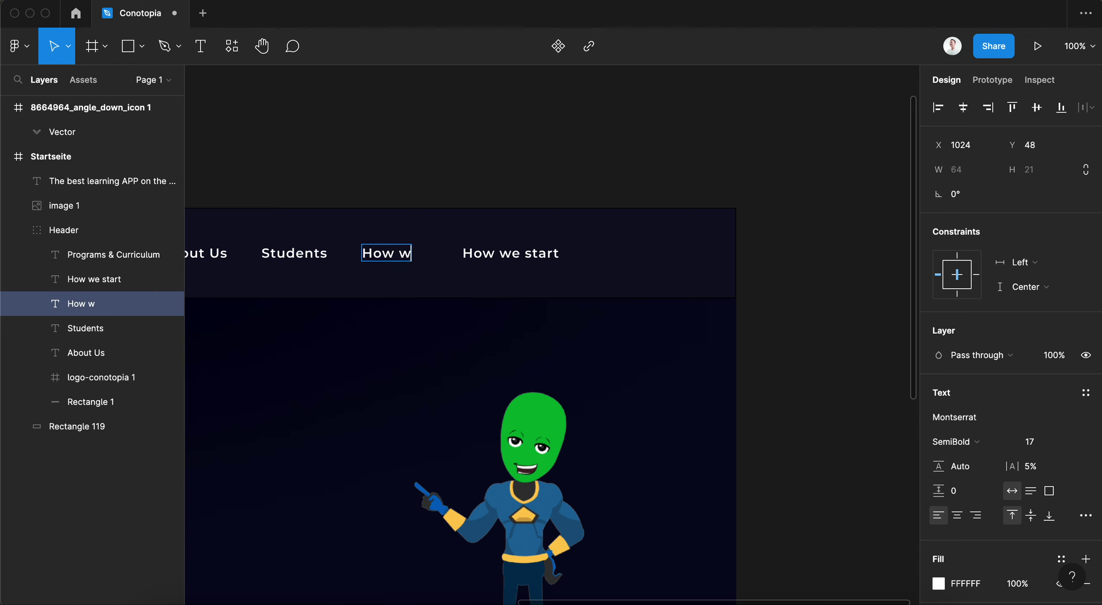
type("e start")
key("Escape")
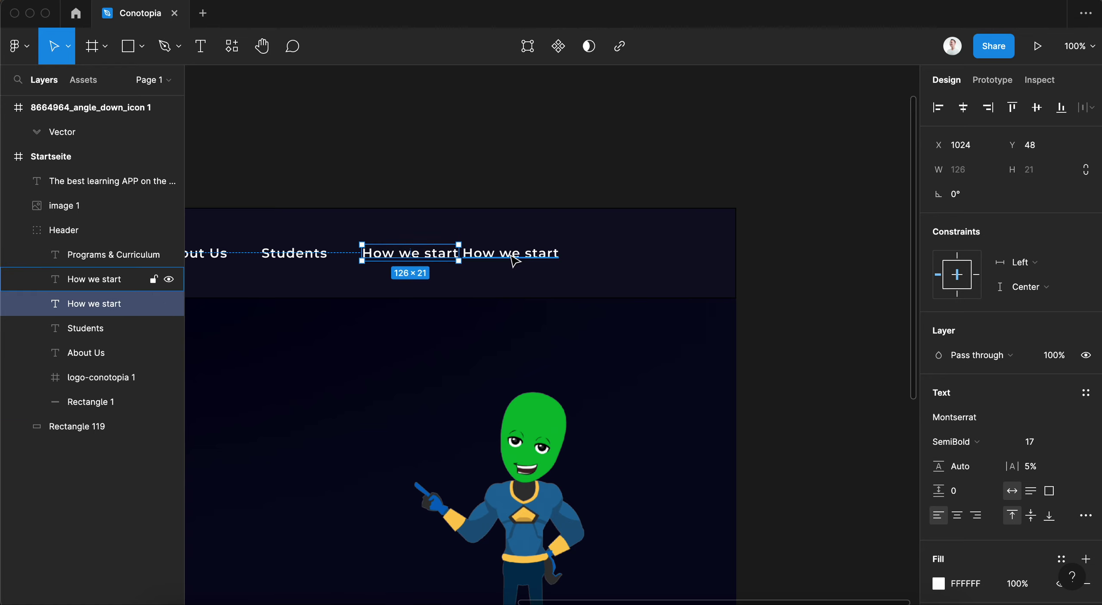
left_click(515, 261)
key("shift+Right")
key("shift+Right")
key("shift+Right")
key("shift+Right")
key("shift+Right")
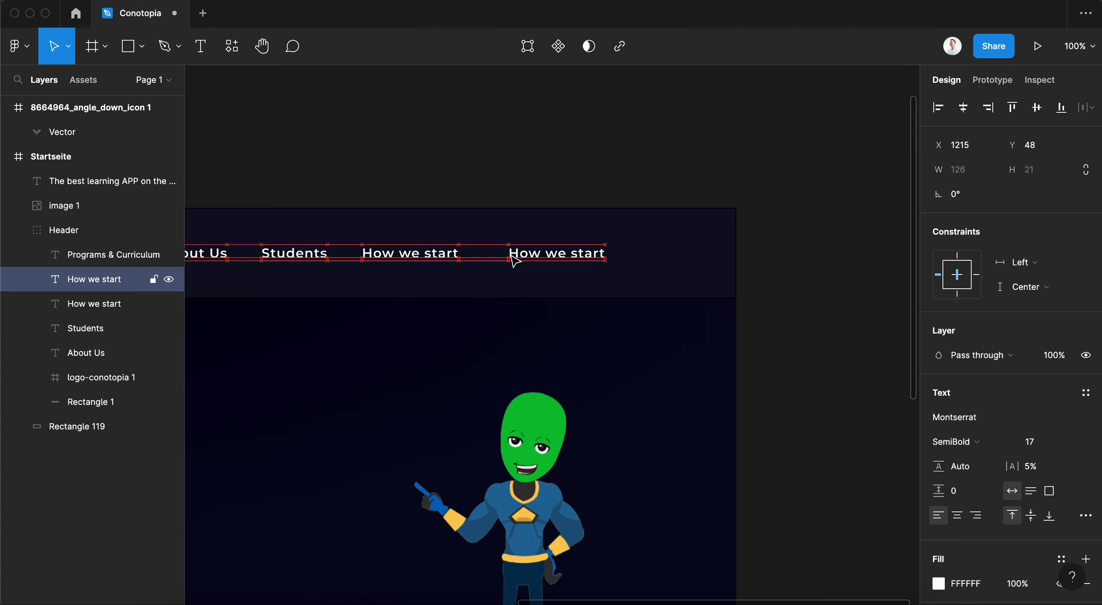
key("Return")
type("Login")
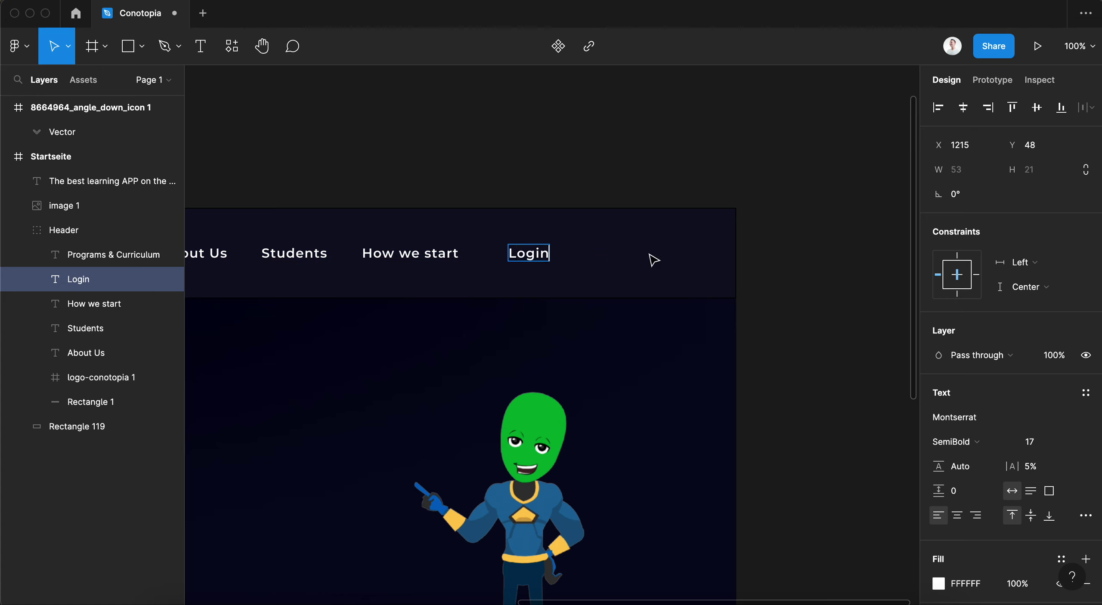
key("Escape")
- Position Login, duplicate it, and rename the copy 'Get Premium' at X 1345
scroll(615, 165, "left", 5)
key("shift+Right")
key("shift+Right")
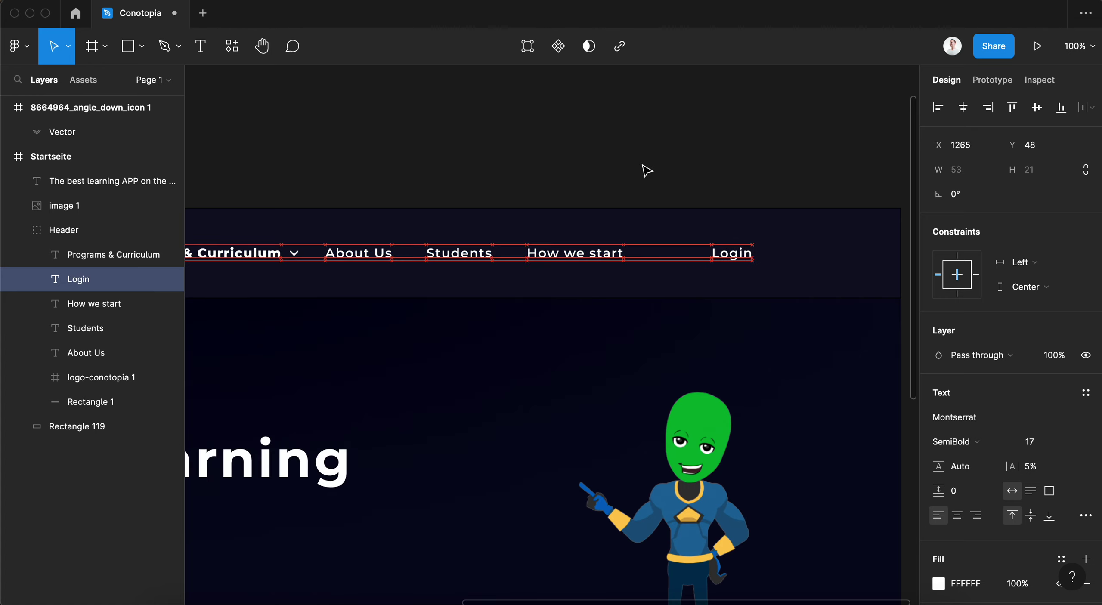
key("shift+Right")
key("shift+Right")
key("shift+Left")
key("shift+Left")
key("ctrl+v")
key("shift+Right")
key("shift+Right")
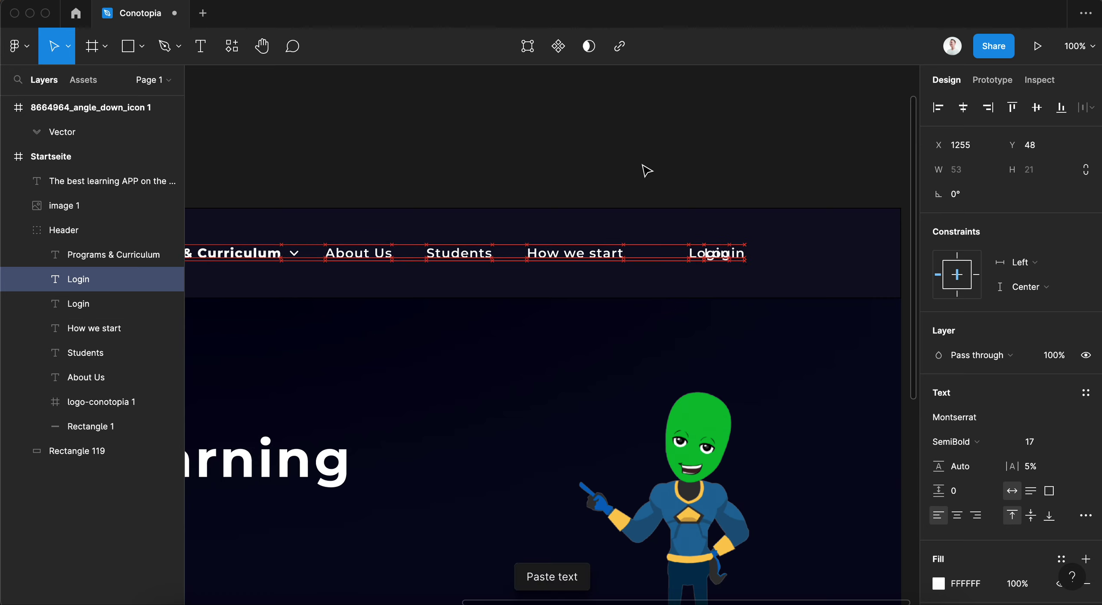
key("shift+Right")
key("shift+Right")
key("shift+Right")
key("shift+Right")
key("shift+Right")
key("shift+Right")
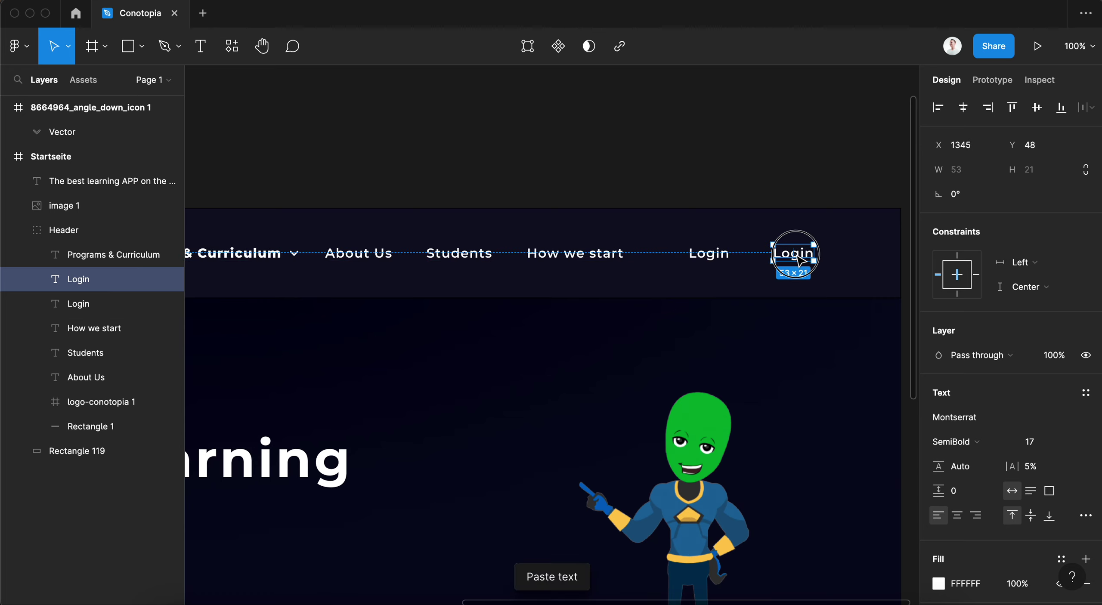
double_click(786, 251)
type("Get Prem")
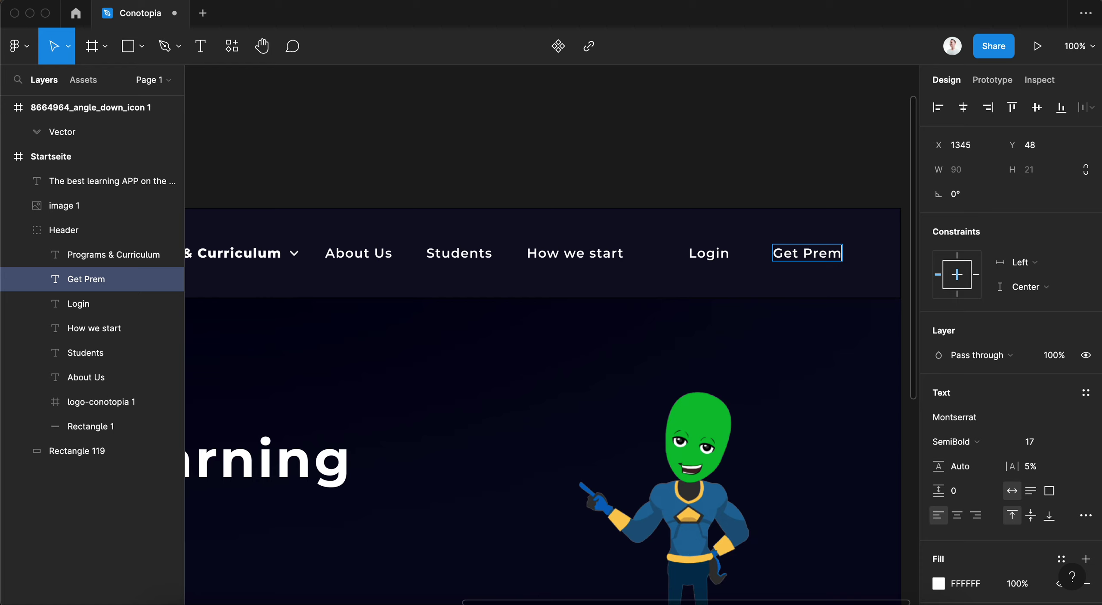
type("ium")
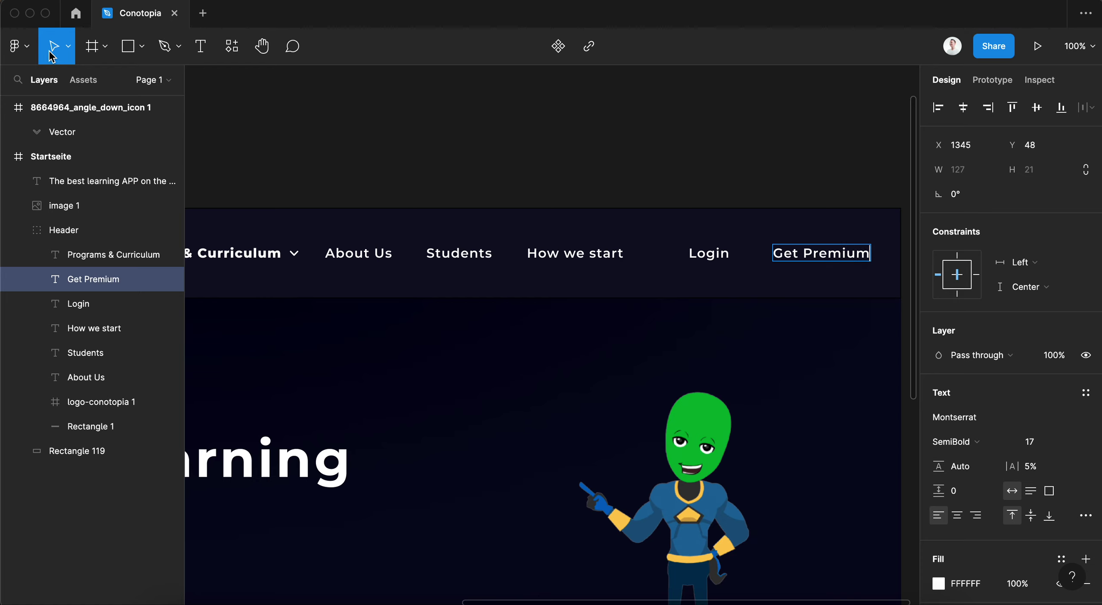
key("Escape")
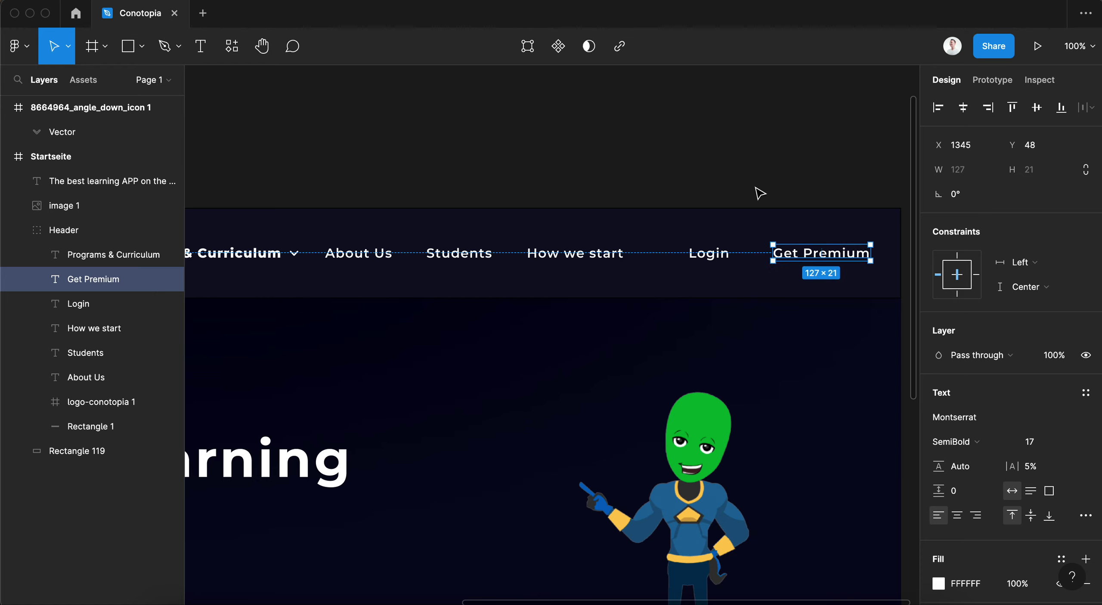
- Draw a rectangle to the right of Login with corner radius 40
left_click(759, 193)
left_click(131, 46)
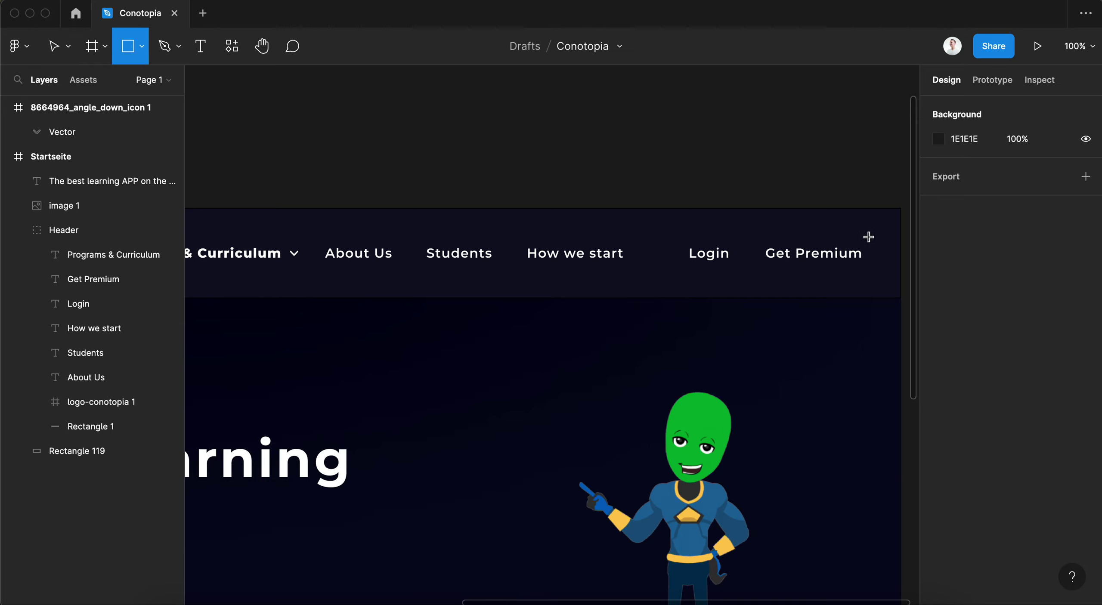
left_click_drag(877, 236, 743, 268)
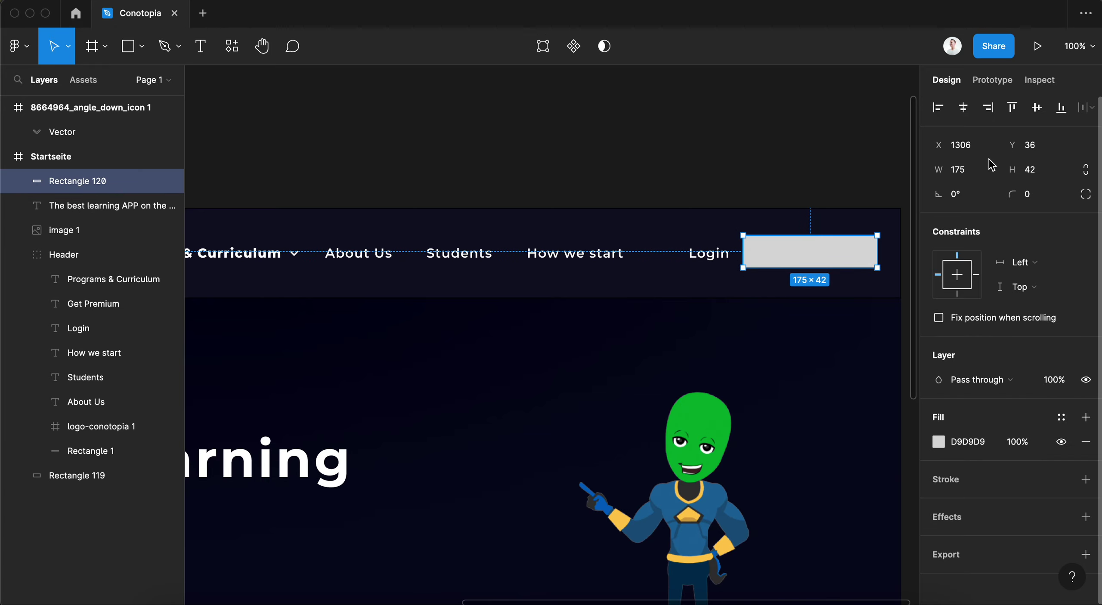
left_click(1031, 197)
type("40")
key("Return")
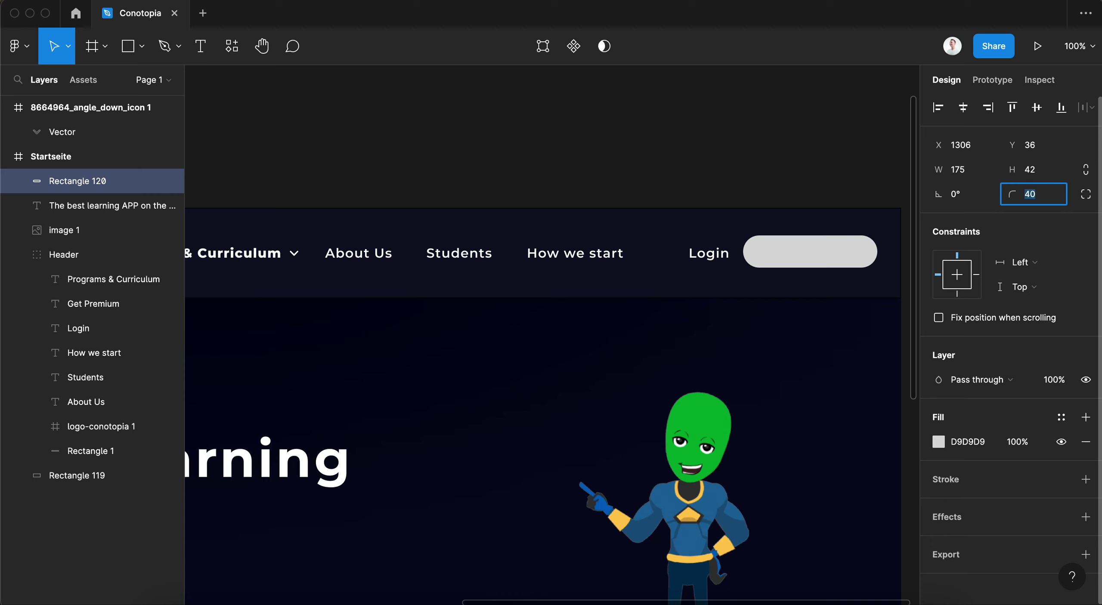
type("80")
- Fill the rectangle with the document's cyan 00BEE5
left_click(938, 440)
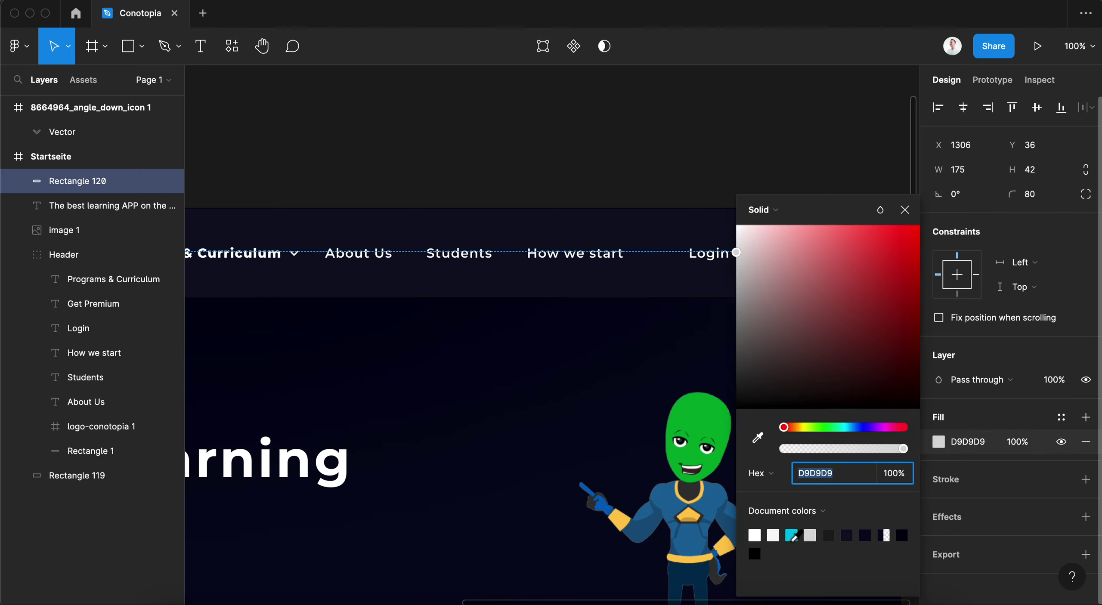
left_click(791, 534)
scroll(684, 223, "down", 4)
scroll(684, 223, "left", 4)
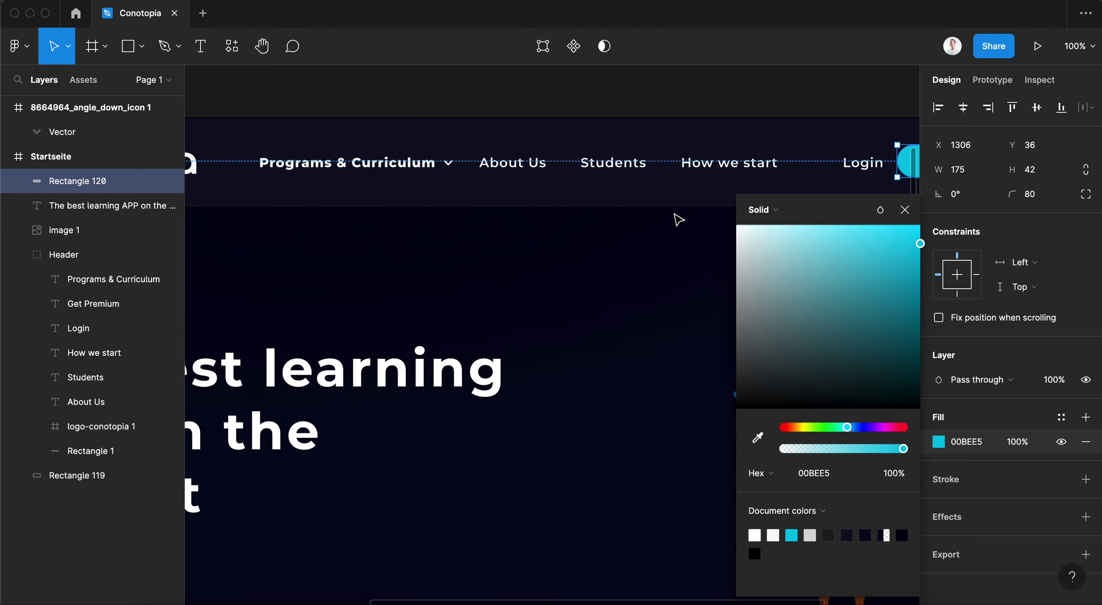
scroll(676, 218, "right", 7)
scroll(673, 218, "right", 4)
scroll(672, 216, "up", 4)
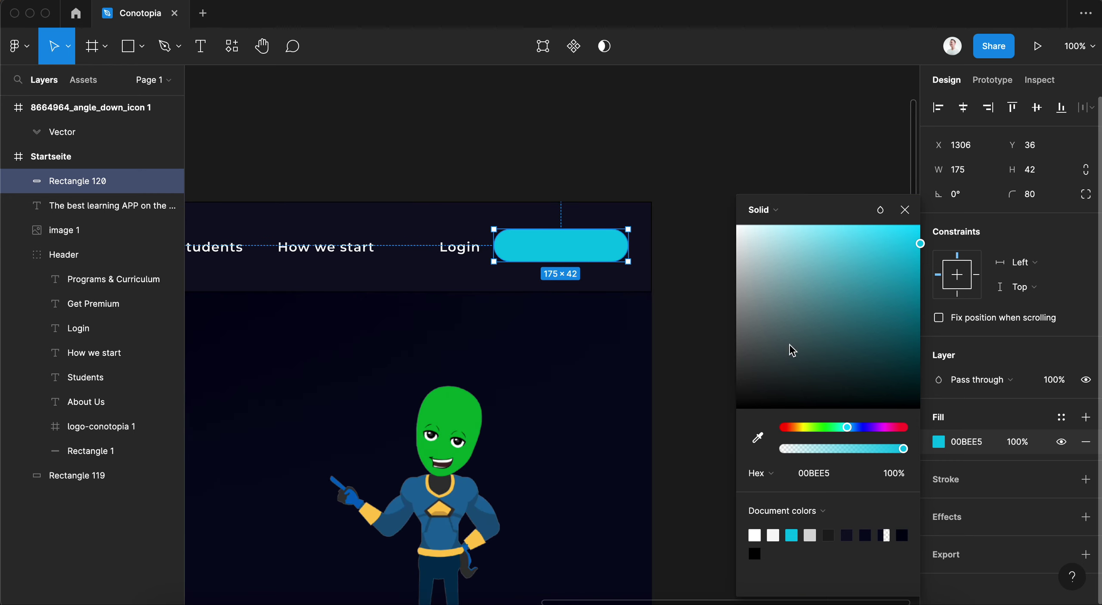
- Make the fill a horizontal linear gradient to 3EDEFF and move the rectangle into Header under Get Premium
left_click(768, 209)
left_click(786, 251)
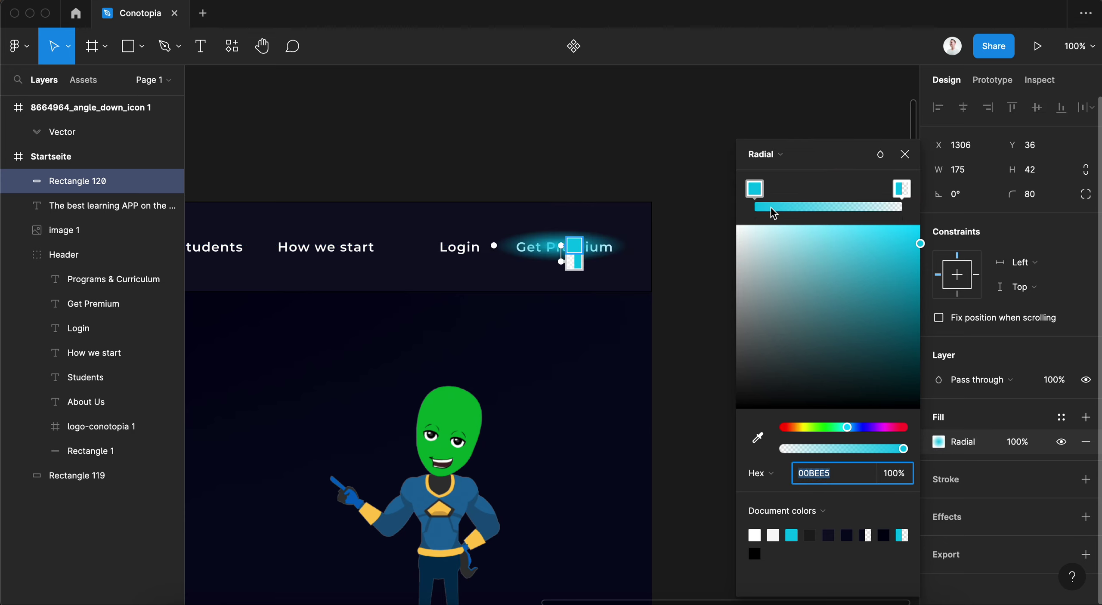
left_click(767, 155)
left_click(786, 135)
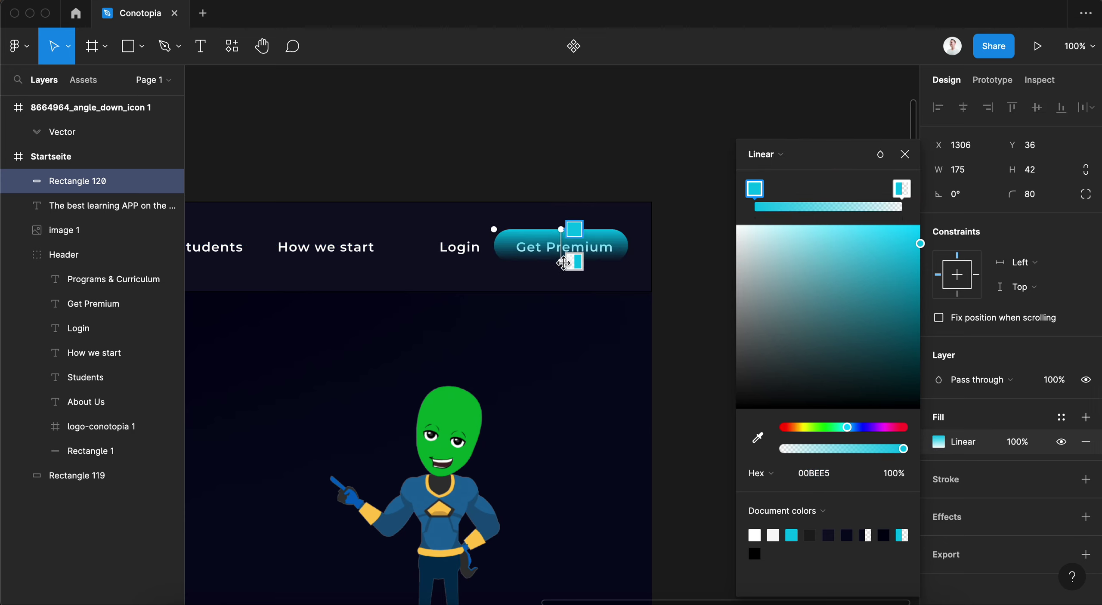
left_click(901, 189)
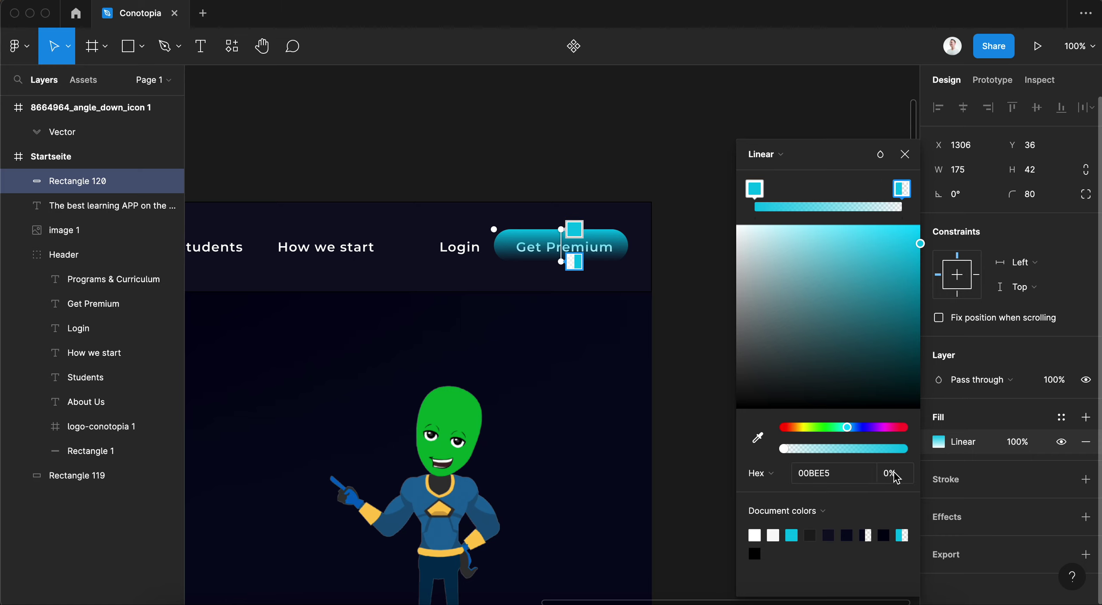
left_click_drag(786, 450, 906, 449)
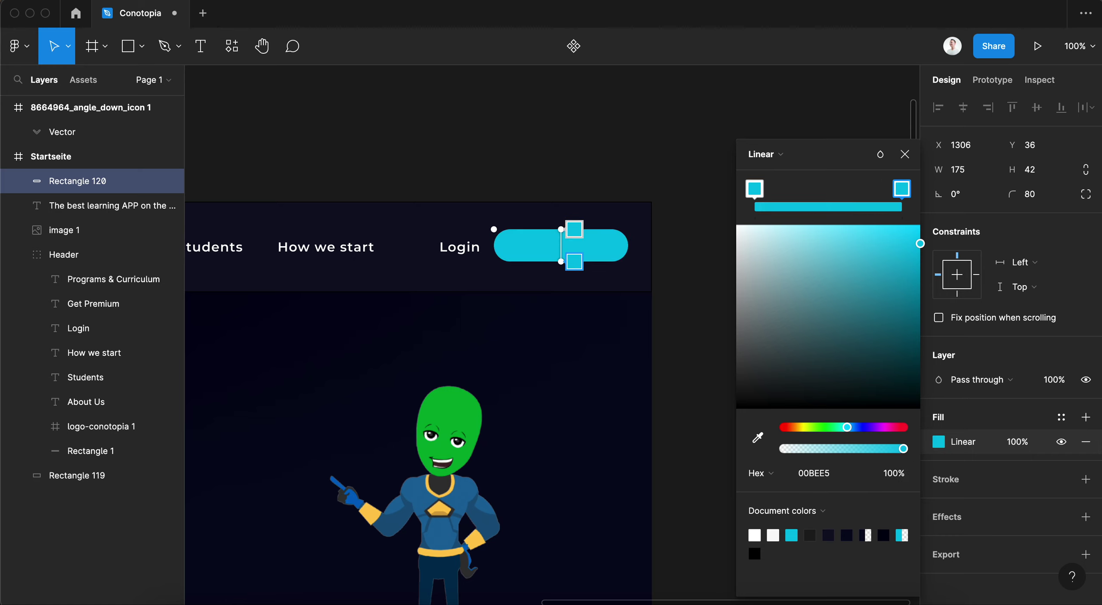
mouse_move(559, 261)
left_mouse_down()
mouse_move(602, 238)
mouse_move(518, 245)
left_mouse_up()
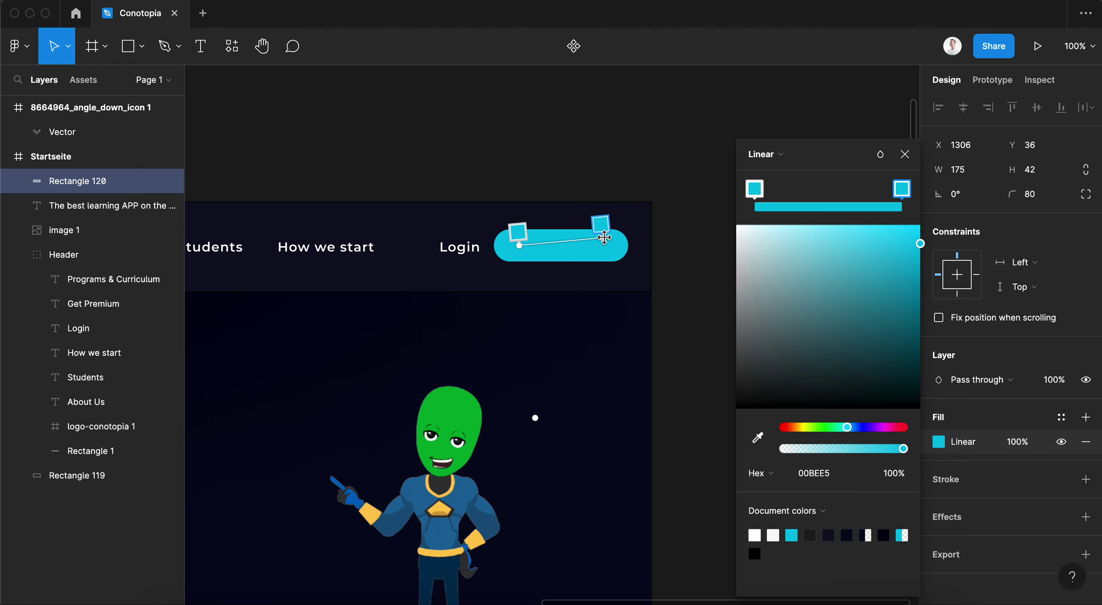
left_click_drag(873, 249, 875, 225)
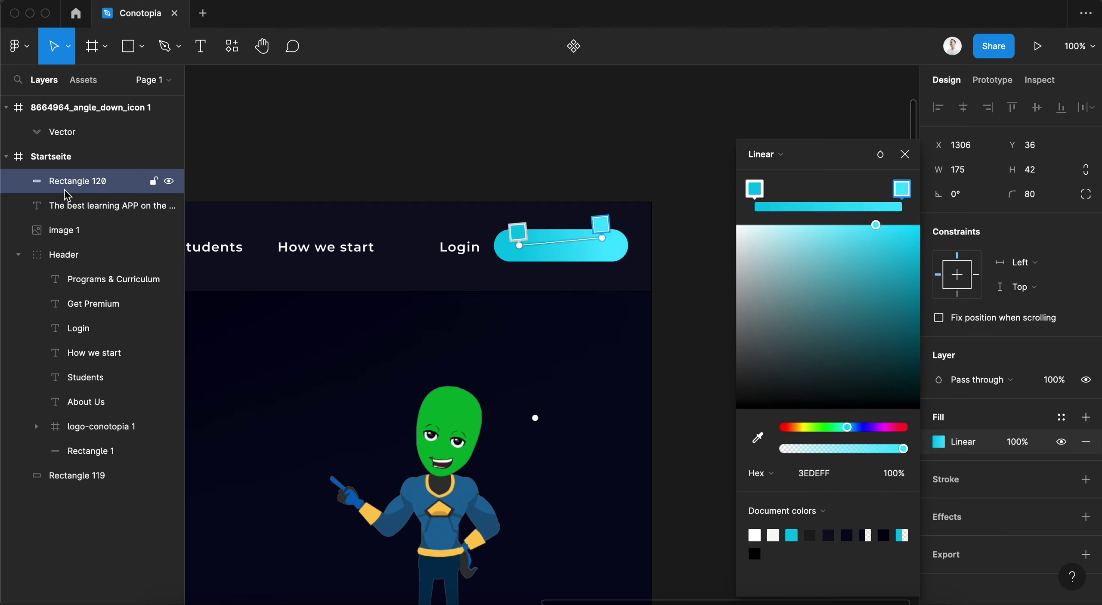
mouse_move(79, 184)
left_mouse_down()
mouse_move(104, 398)
mouse_move(108, 327)
left_mouse_up()
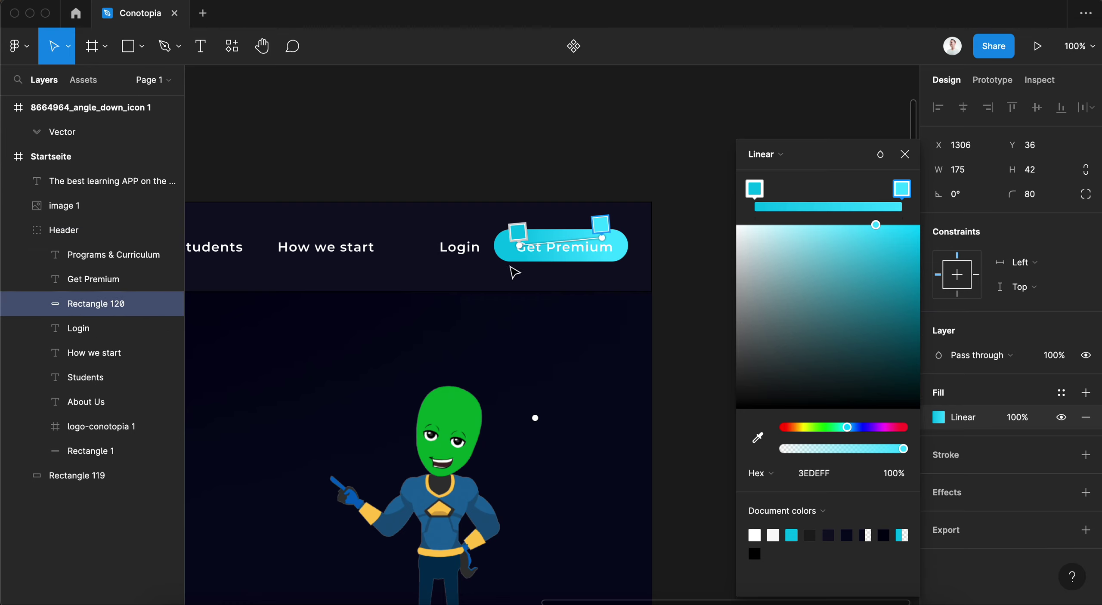
- Nudge the cyan pill 2 px down and 1 px left, and centre Get Premium vertically on it
left_click(91, 328)
left_click(103, 298)
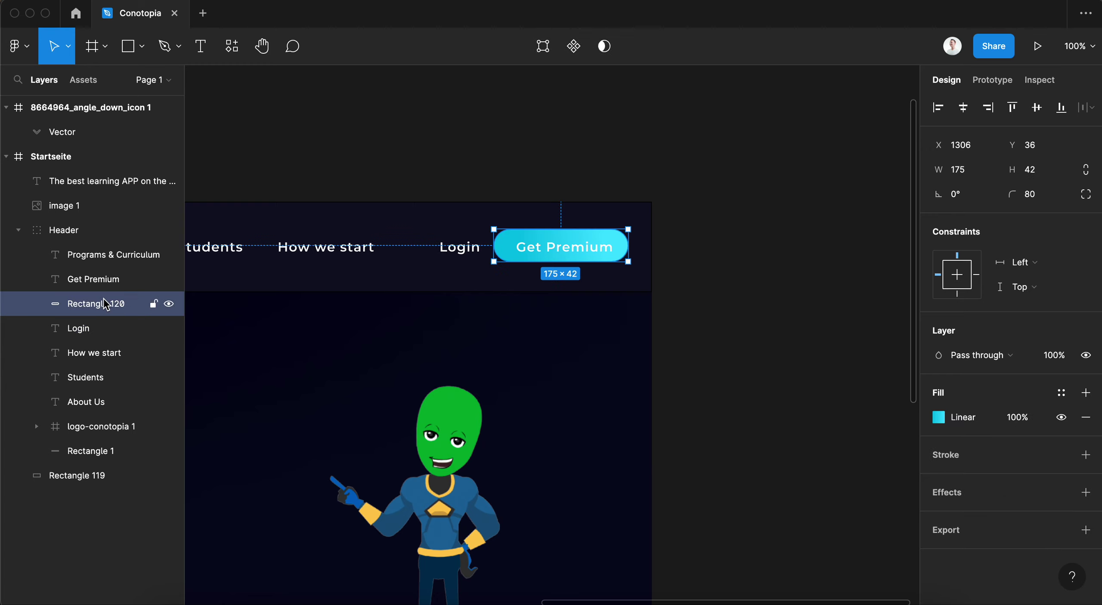
key("Down")
key("Down")
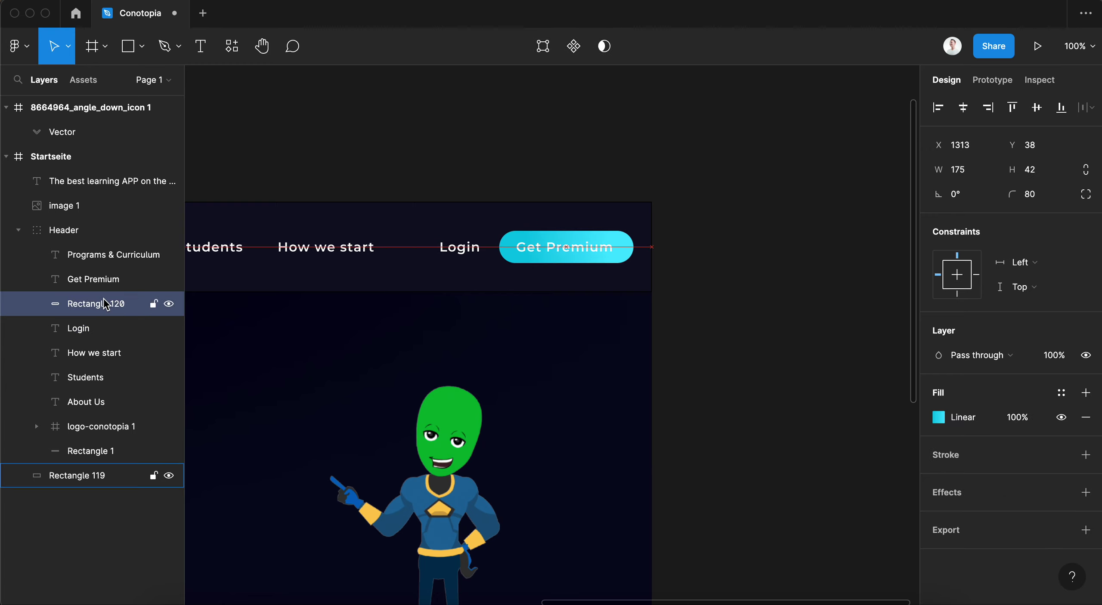
key("Left")
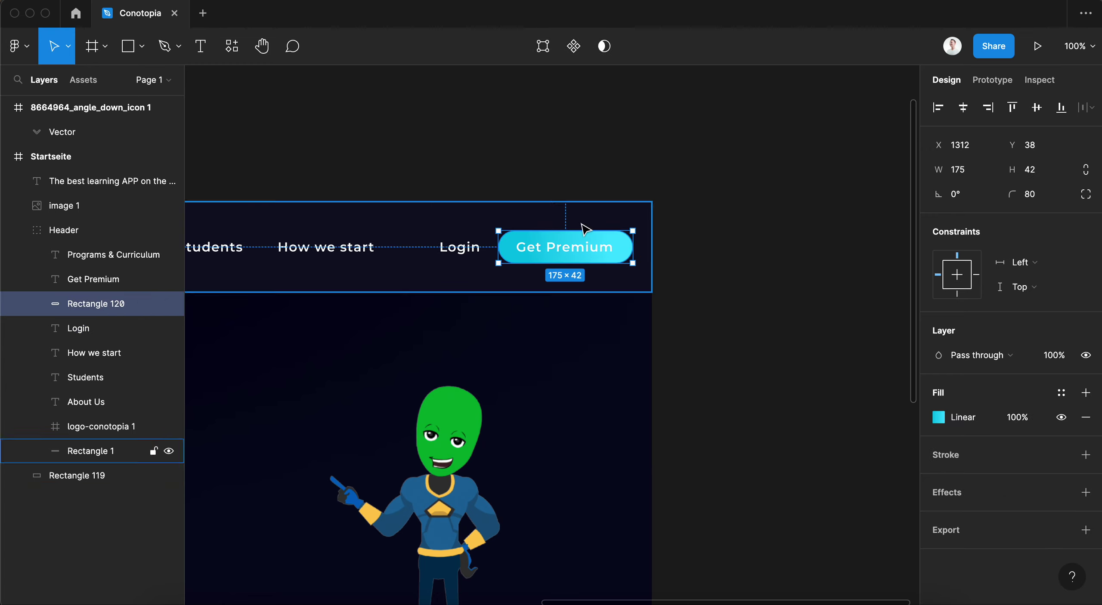
left_click(581, 246, "shift")
left_click(963, 107)
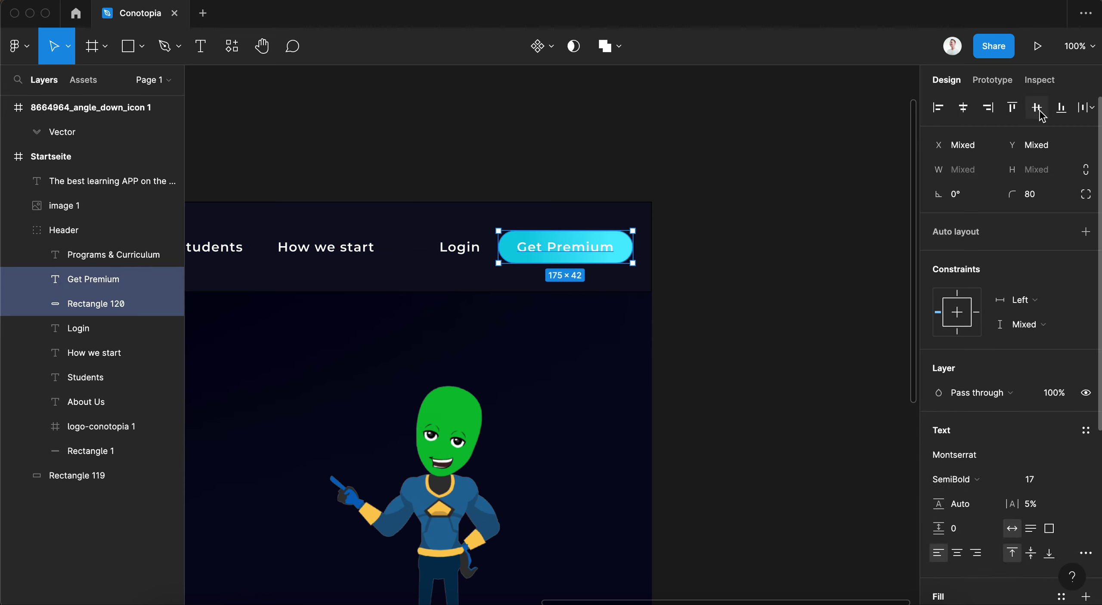
- Group Get Premium with its pill into one button and shift it and Login left
left_click(747, 266)
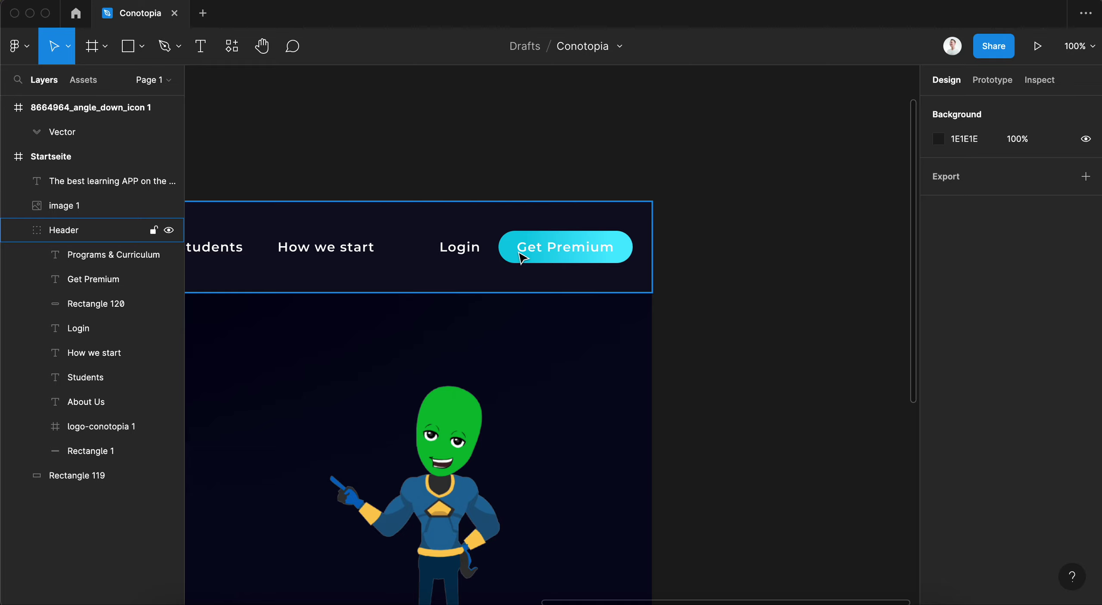
scroll(520, 257, "left", 2)
left_click(536, 254)
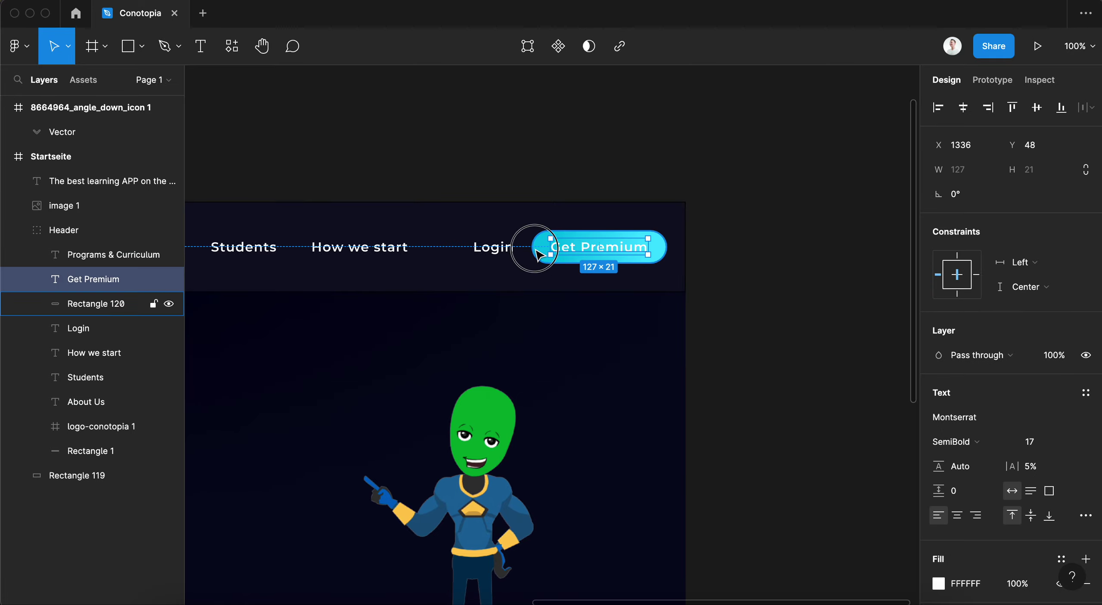
left_click(536, 253, "shift")
key("ctrl+g")
left_click(509, 255, "shift")
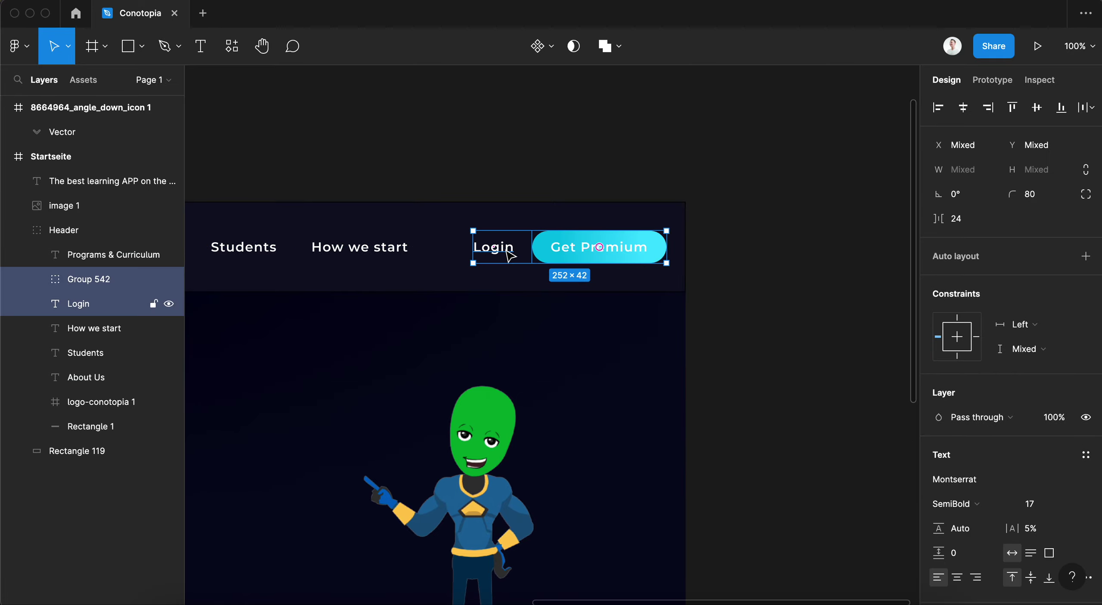
key("shift+Left")
key("shift+Left")
key("shift+Left")
key("shift+Left")
left_click(496, 162)
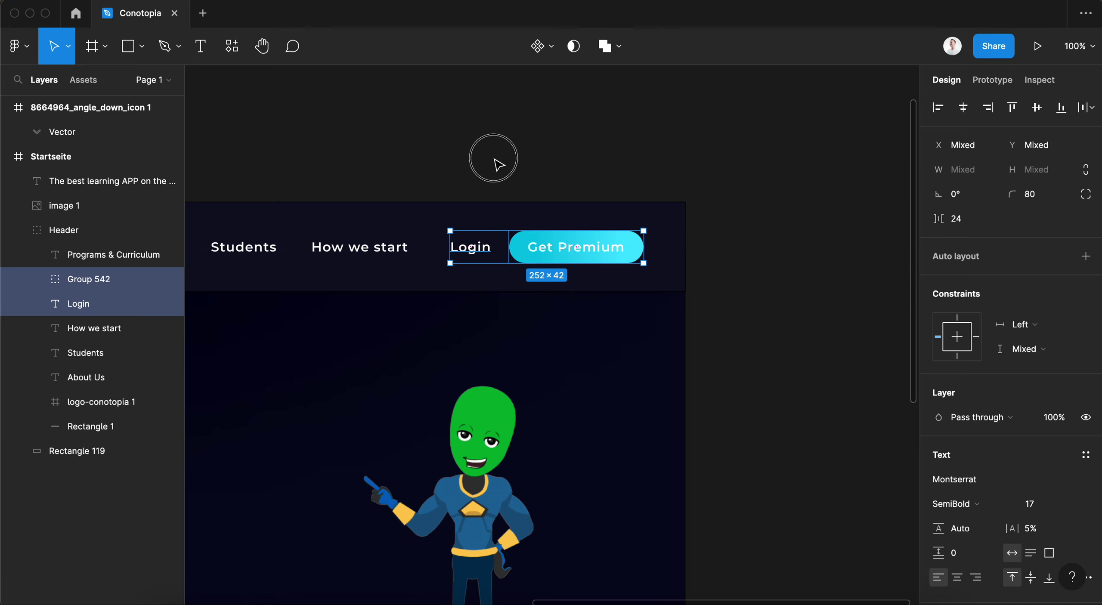
scroll(497, 164, "left", 10)
- Shift the How we start, Students, About Us and Programs & Curriculum nav items left
double_click(773, 247)
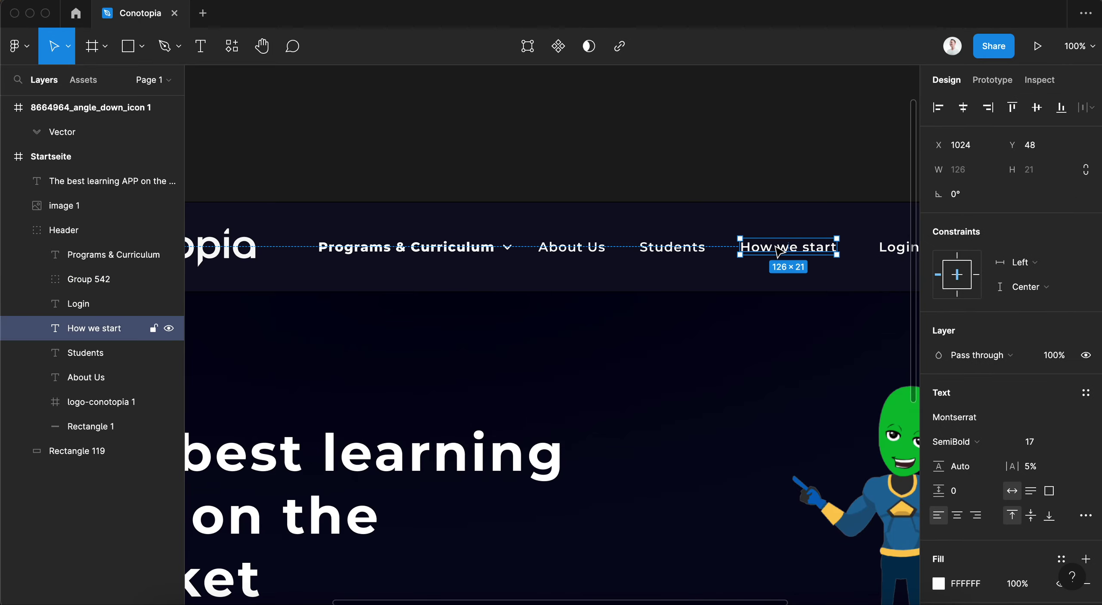
left_click(688, 249, "shift")
left_click(562, 249, "shift")
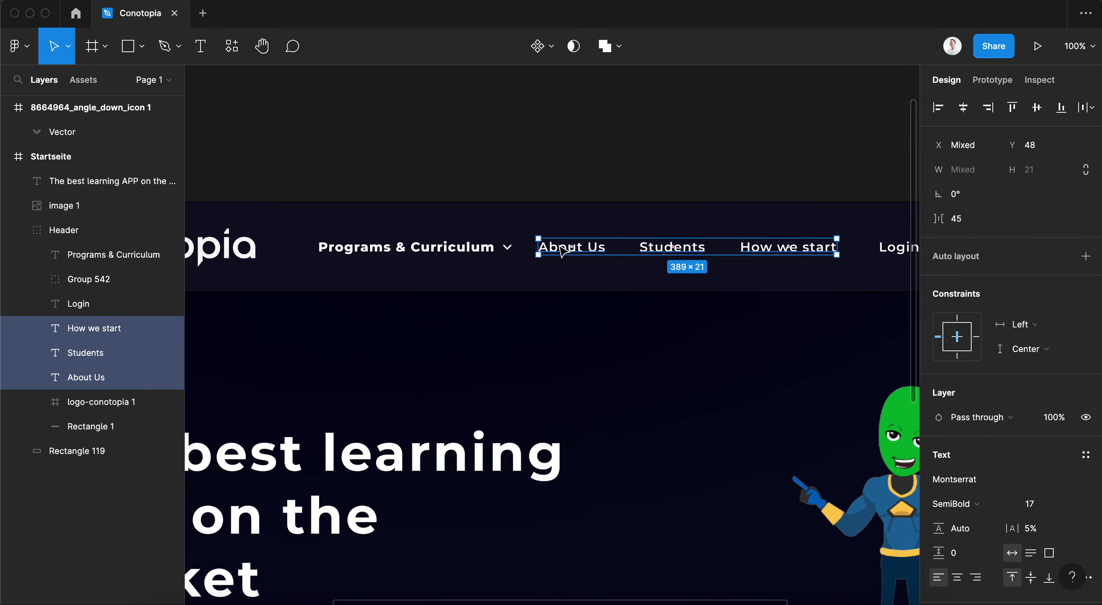
left_click(508, 248, "shift")
key("shift+Left")
key("minus")
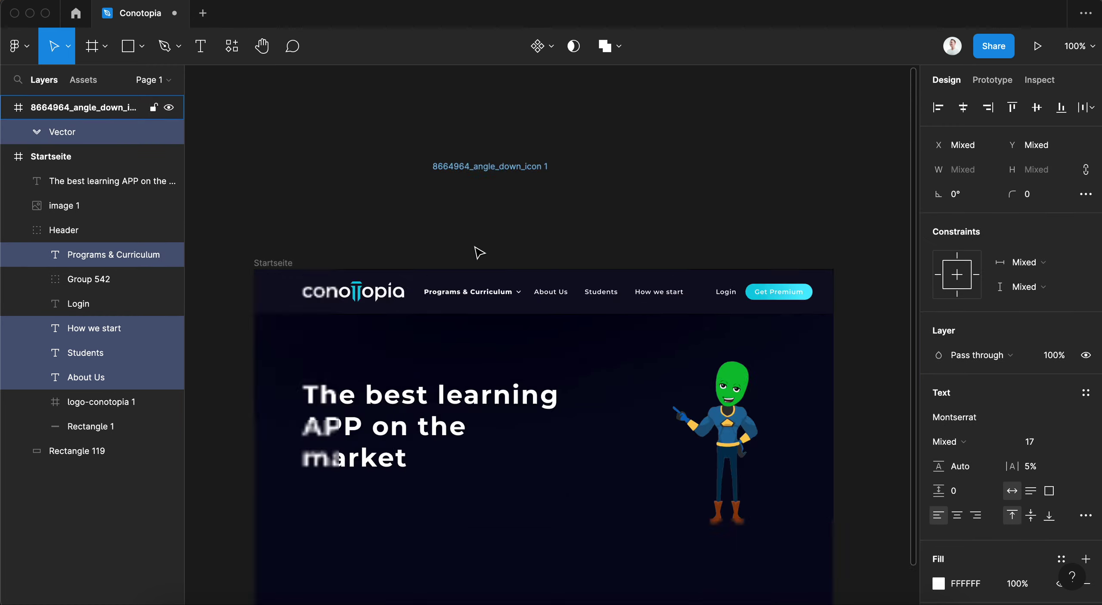
- Zoom out to show the whole Startseite landing page and select its frame
key("minus")
key("shift+0")
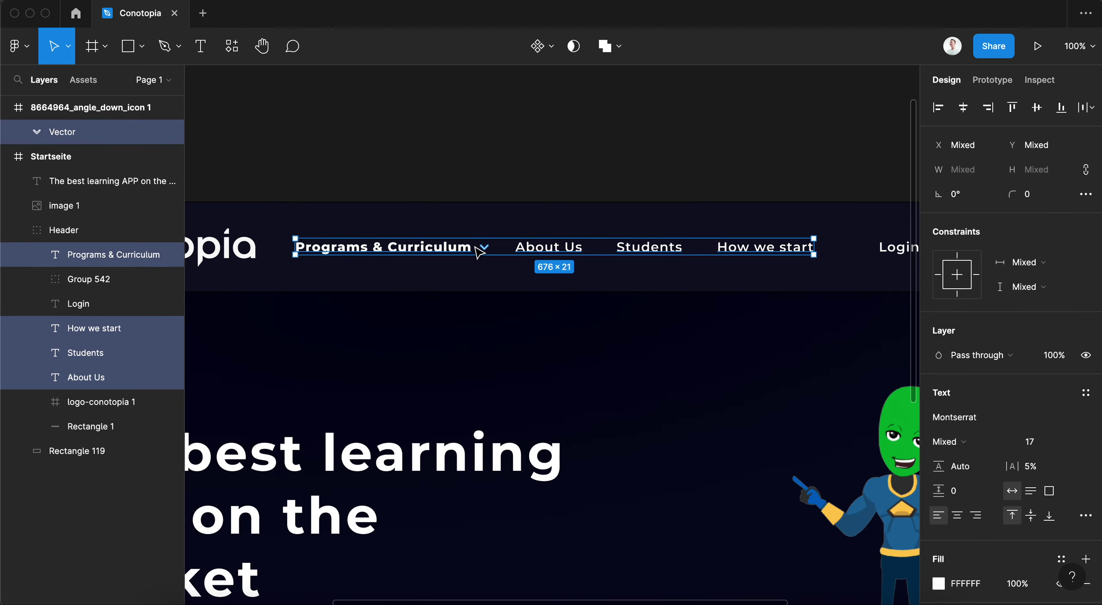
left_click(697, 108)
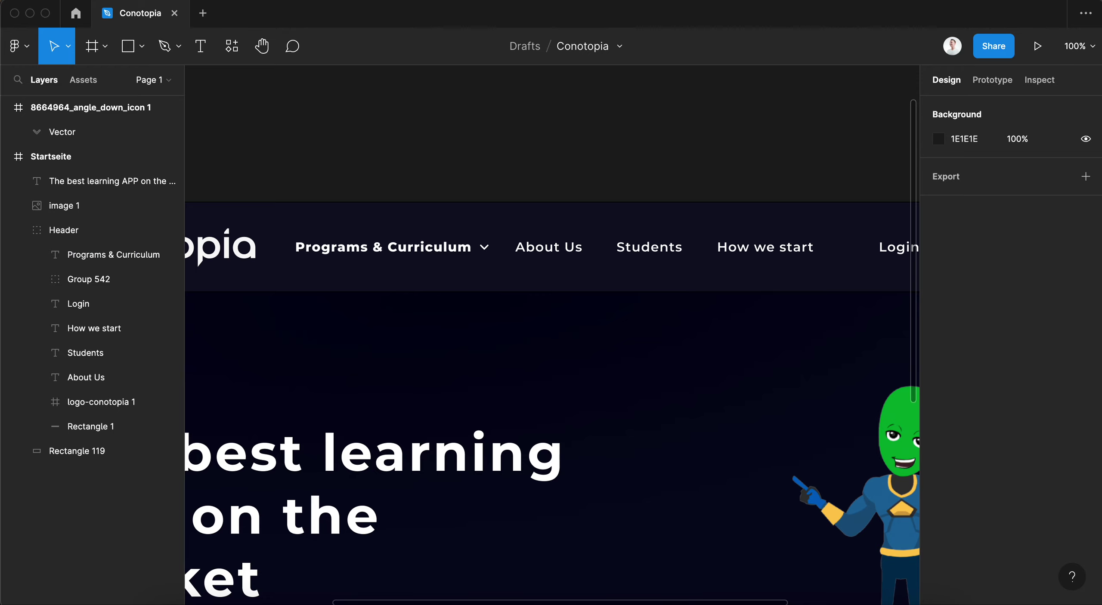
scroll(679, 172, "left", 5)
scroll(679, 172, "down", 1)
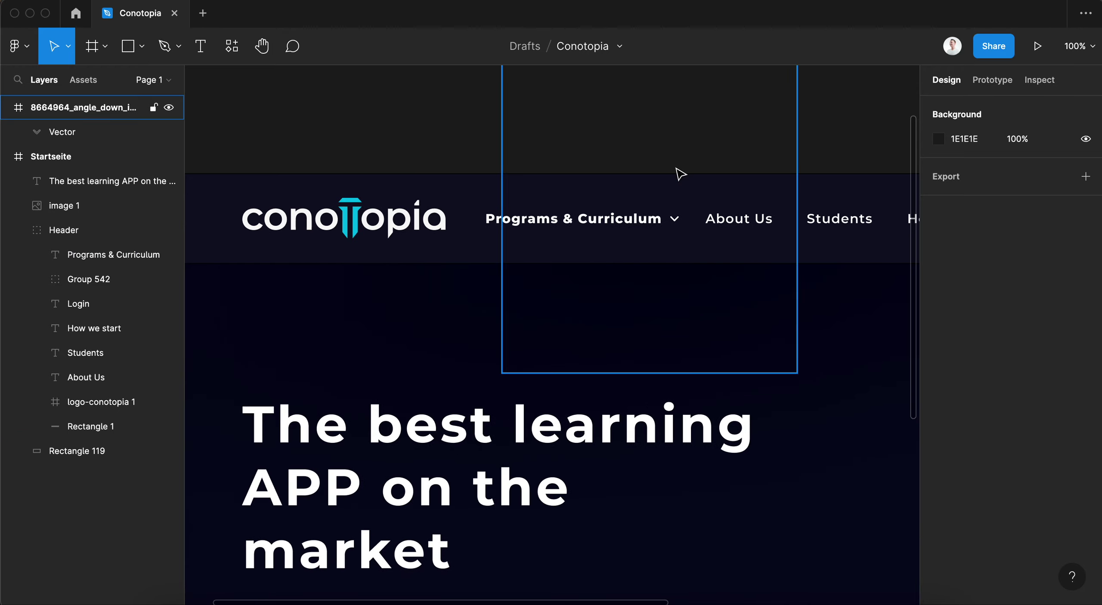
key("minus")
scroll(679, 172, "down", 2)
scroll(504, 155, "down", 2)
left_click(262, 145)
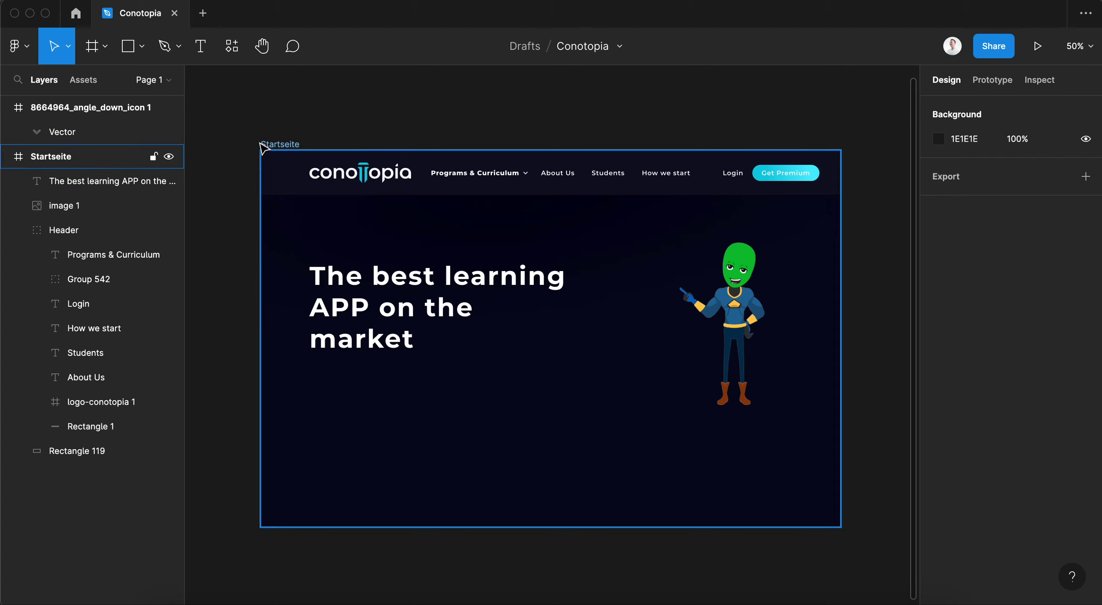
- Preview the Startseite page as a prototype, then return to the Conotopia design file
left_click(1036, 45)
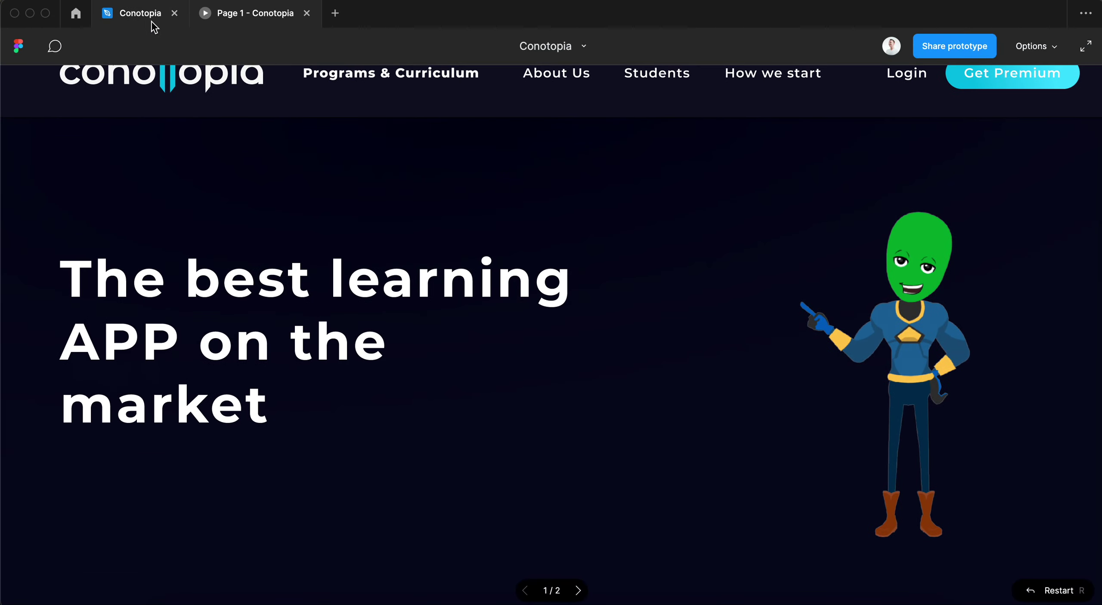
left_click(147, 15)
left_click(531, 126)
scroll(531, 127, "up", 5)
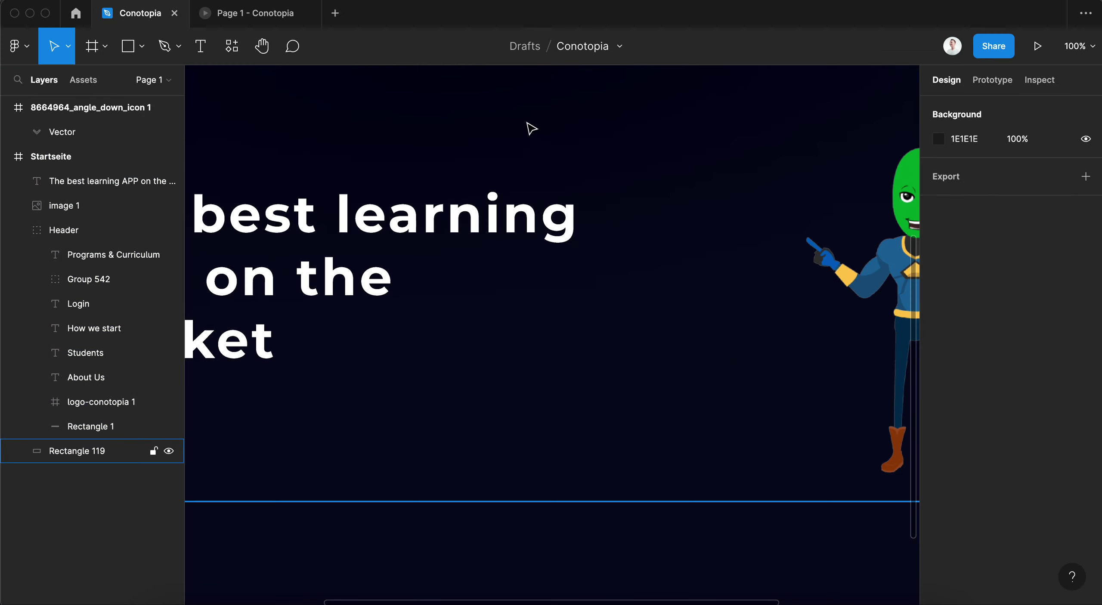
scroll(527, 125, "down", 3)
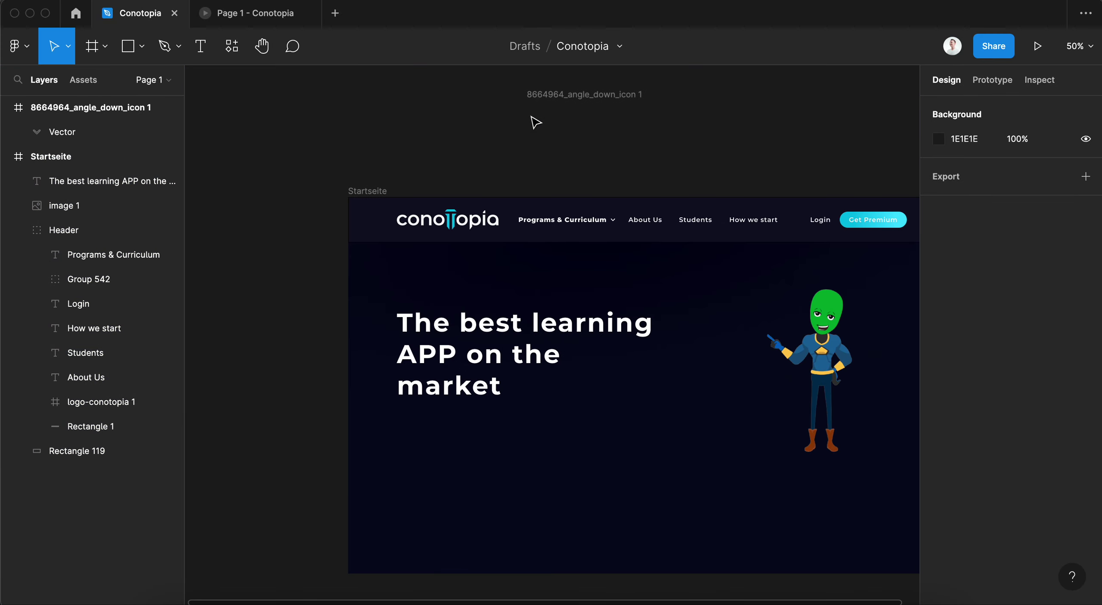
- Nudge the logo through Programs & Curriculum header items slightly left
scroll(535, 124, "right", 5)
scroll(535, 123, "down", 2)
scroll(821, 222, "left", 3)
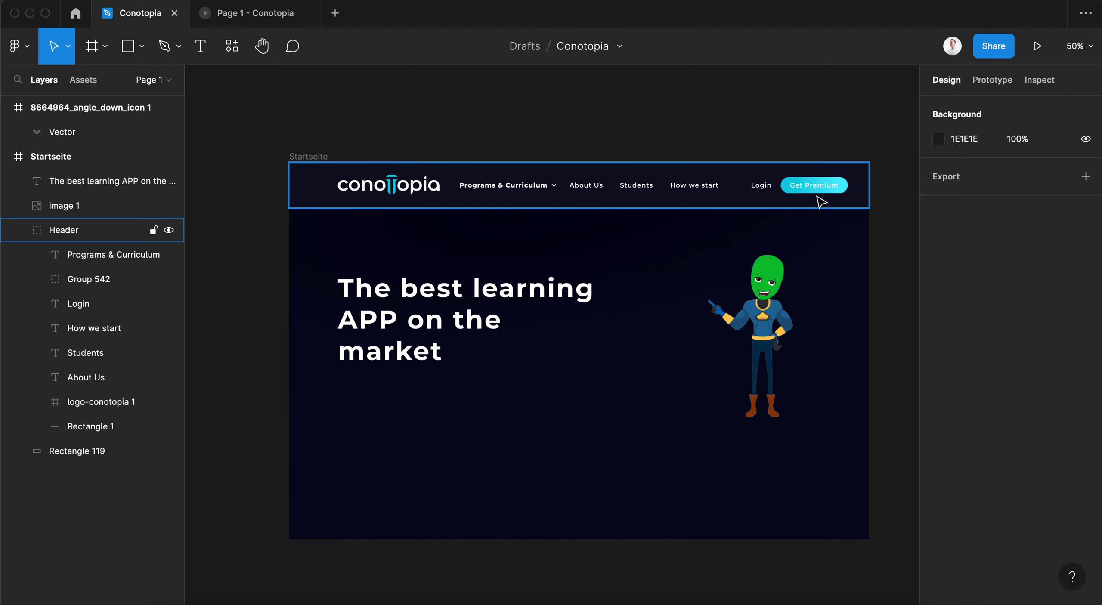
left_click(821, 188)
left_click_drag(848, 143, 359, 200)
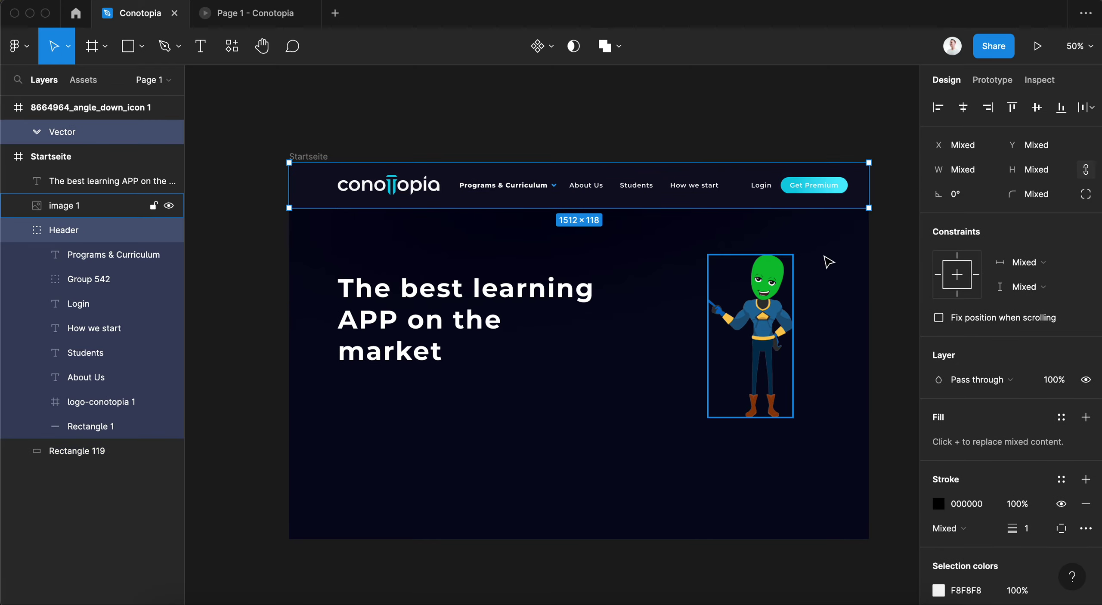
mouse_move(91, 427)
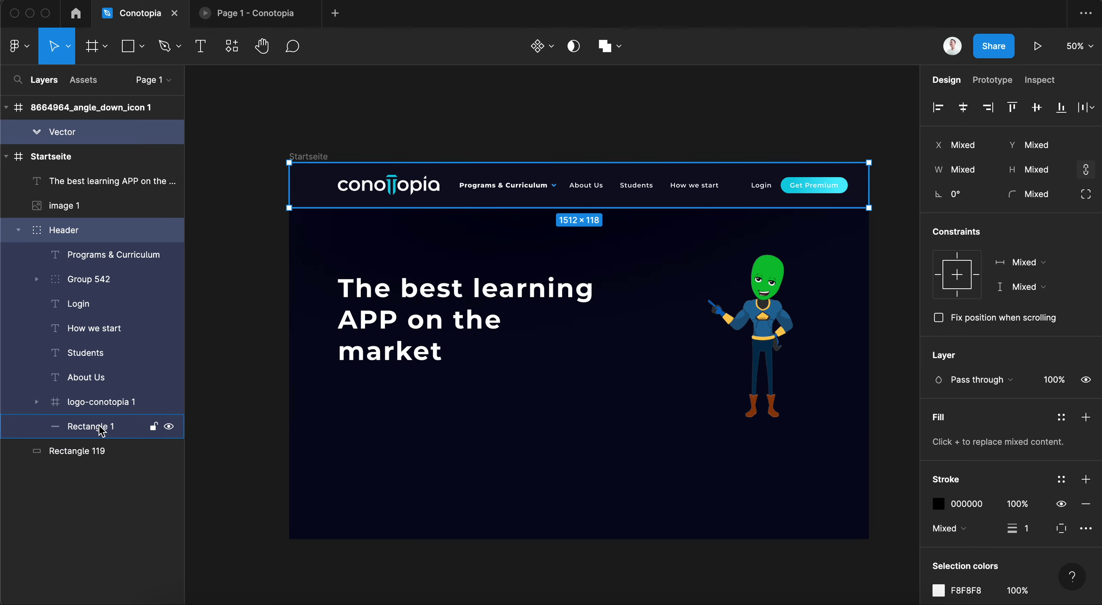
left_click(100, 427)
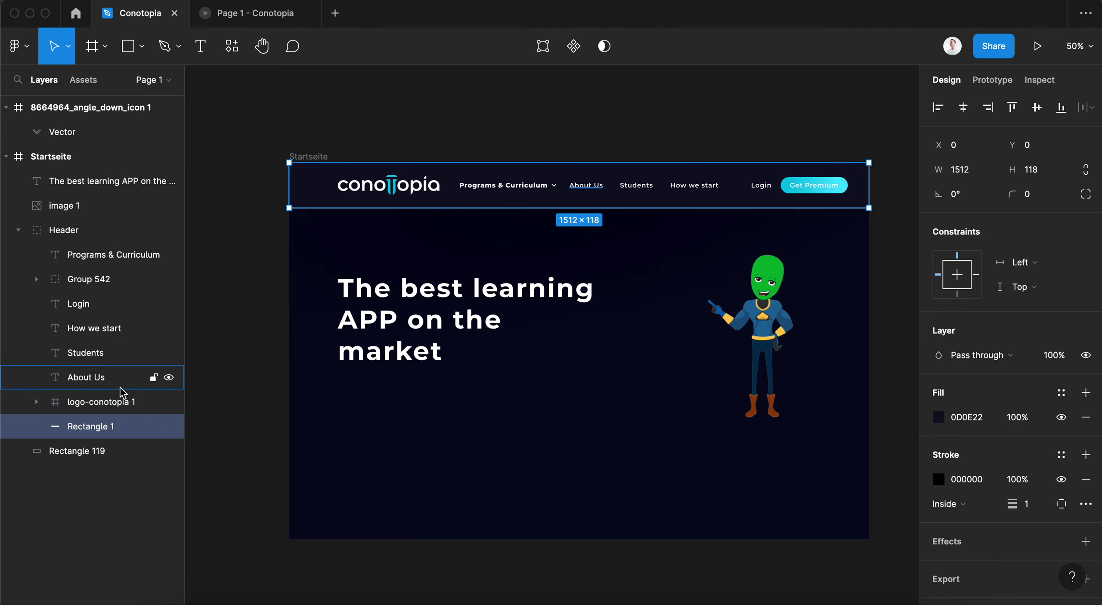
left_click(122, 401)
left_click(103, 258, "shift")
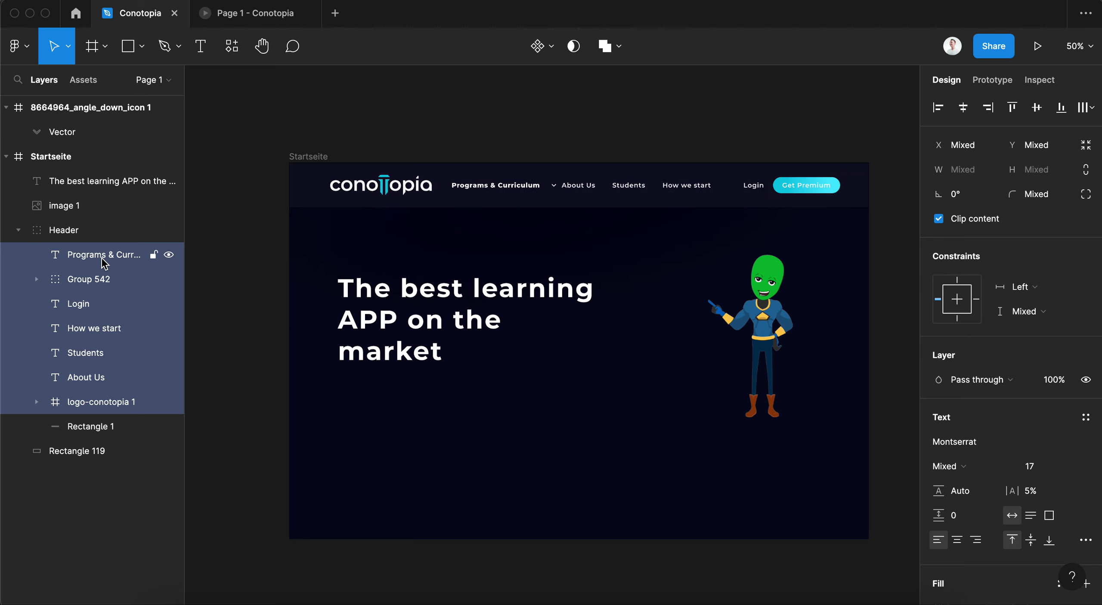
key("Left")
key("Left")
key("Left")
key("Left")
key("Left")
key("Left")
key("Left")
key("Left")
key("Left")
key("Left")
key("Left")
key("Left")
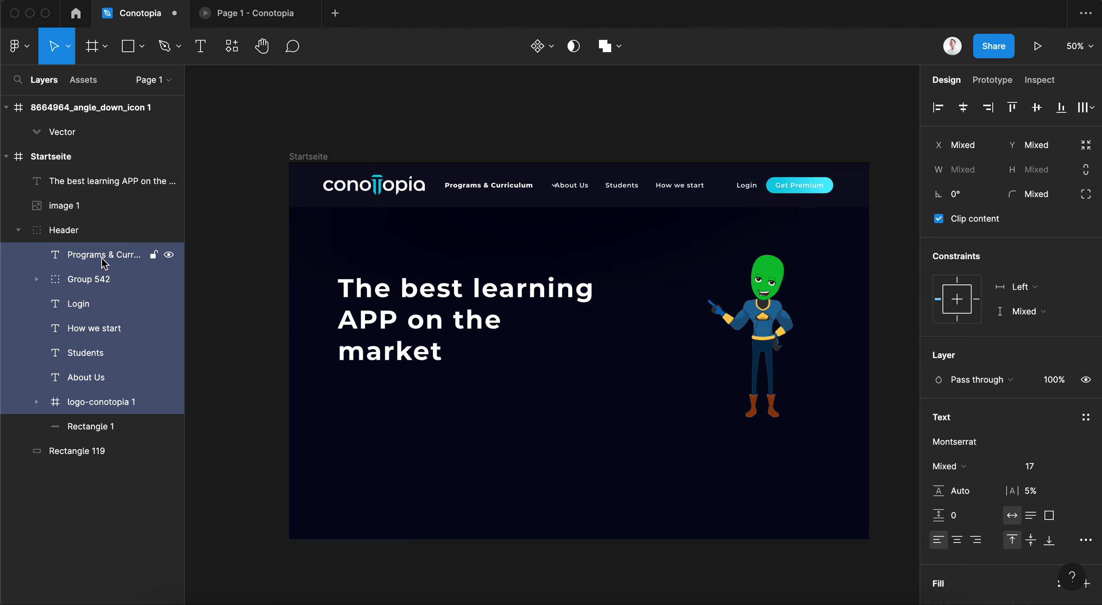
left_click(504, 114)
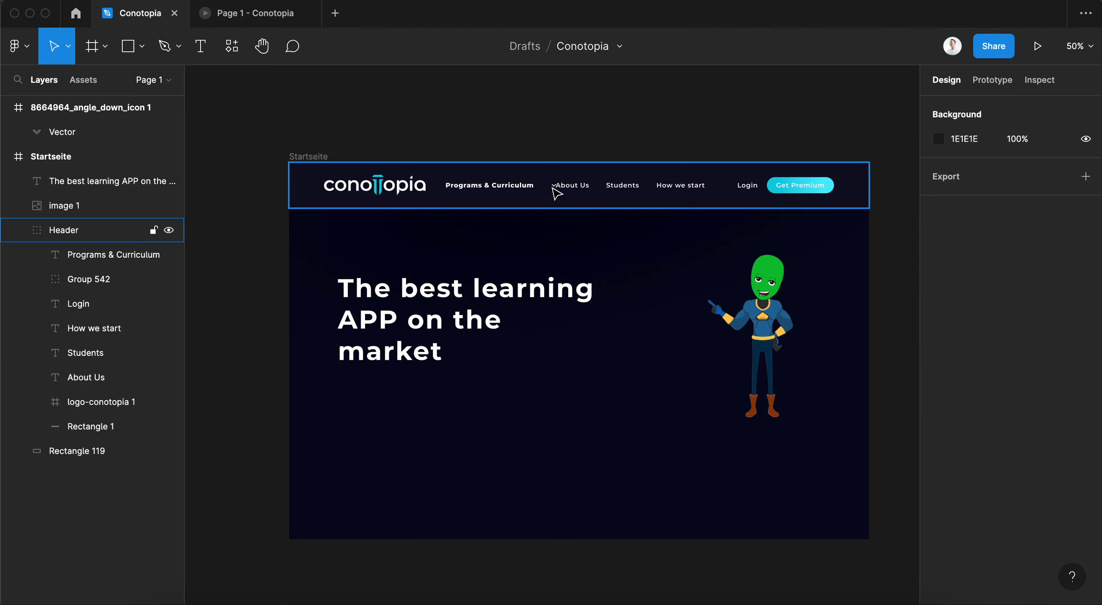
- Move the Programs & Curriculum dropdown chevron out of its icon frame into the Header group
left_click(552, 188)
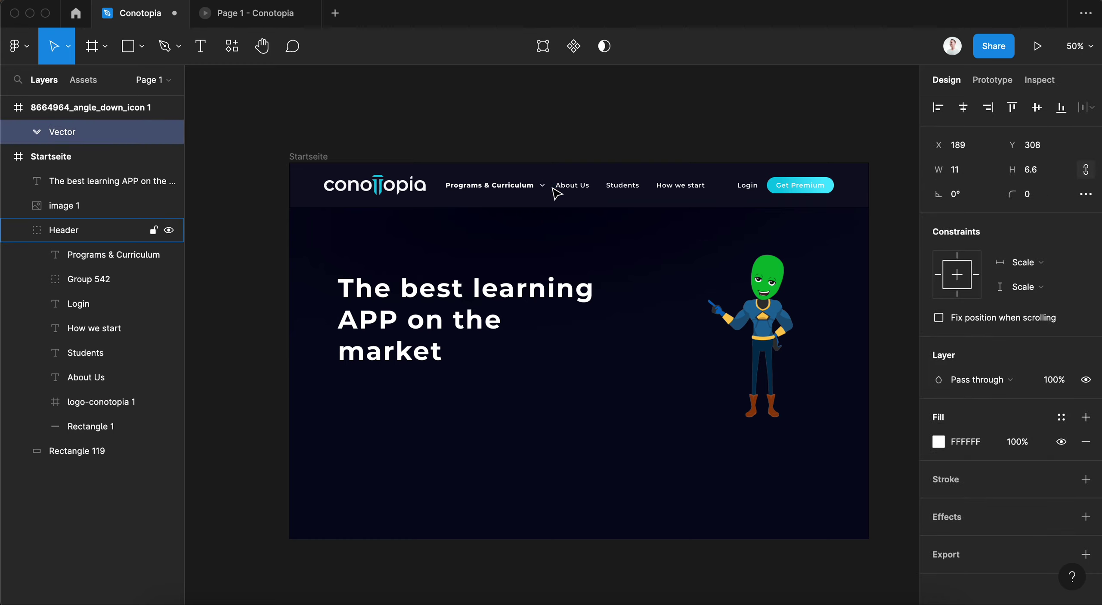
key("Delete")
left_click(533, 192)
left_click(449, 189)
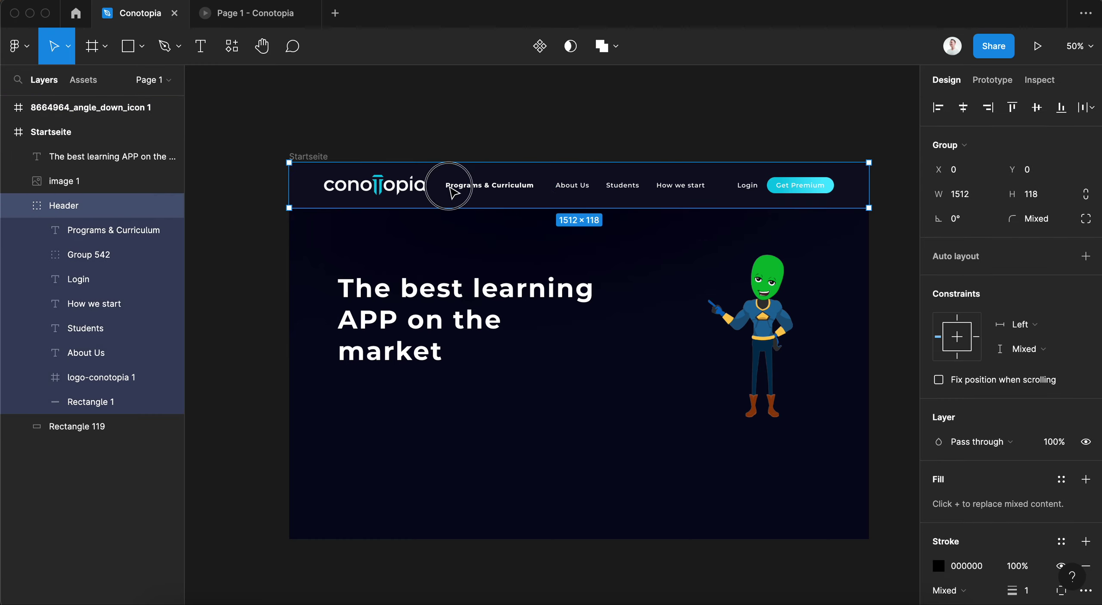
left_click(93, 254)
left_click(105, 230)
key("ctrl+v")
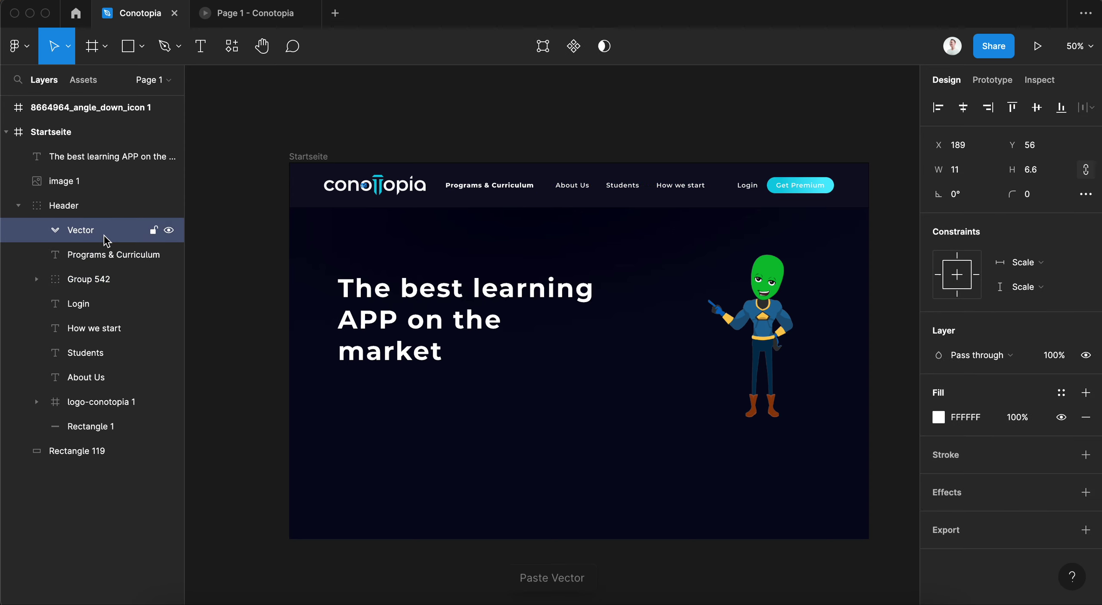
left_click(91, 207)
left_click(88, 177)
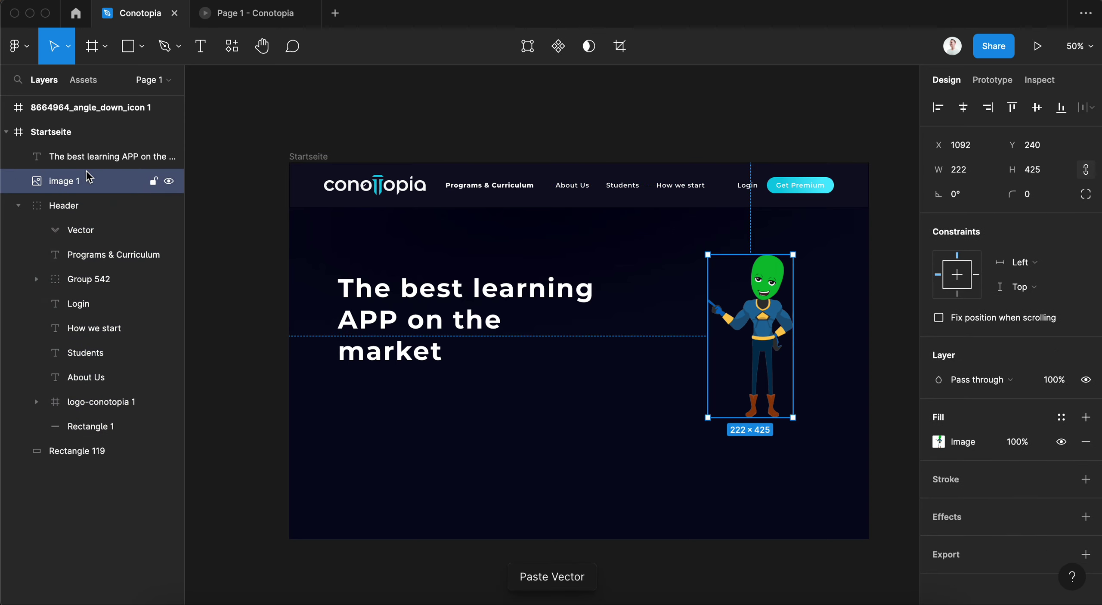
left_click(93, 159)
- Widen the headline box and add the word 'space' after 'market'
left_click(998, 442)
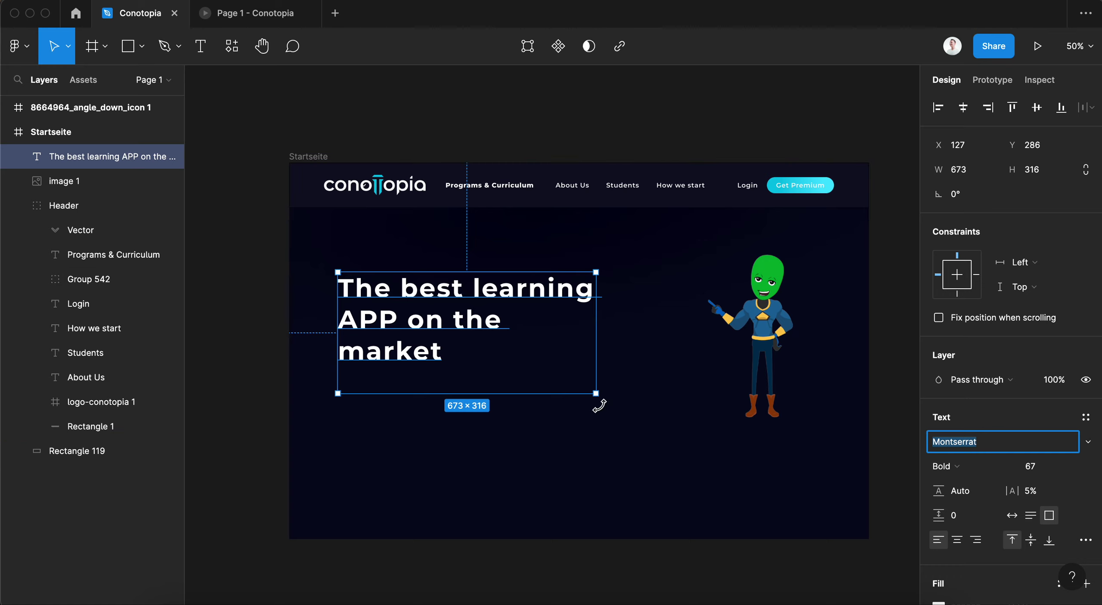
left_click_drag(597, 395, 639, 399)
double_click(564, 322)
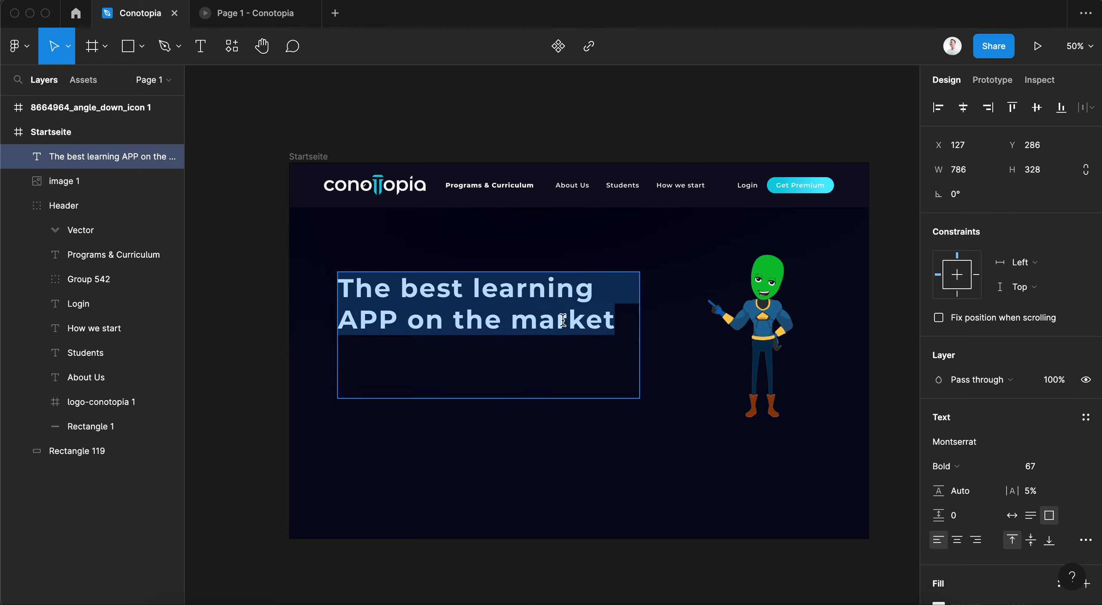
key("Right")
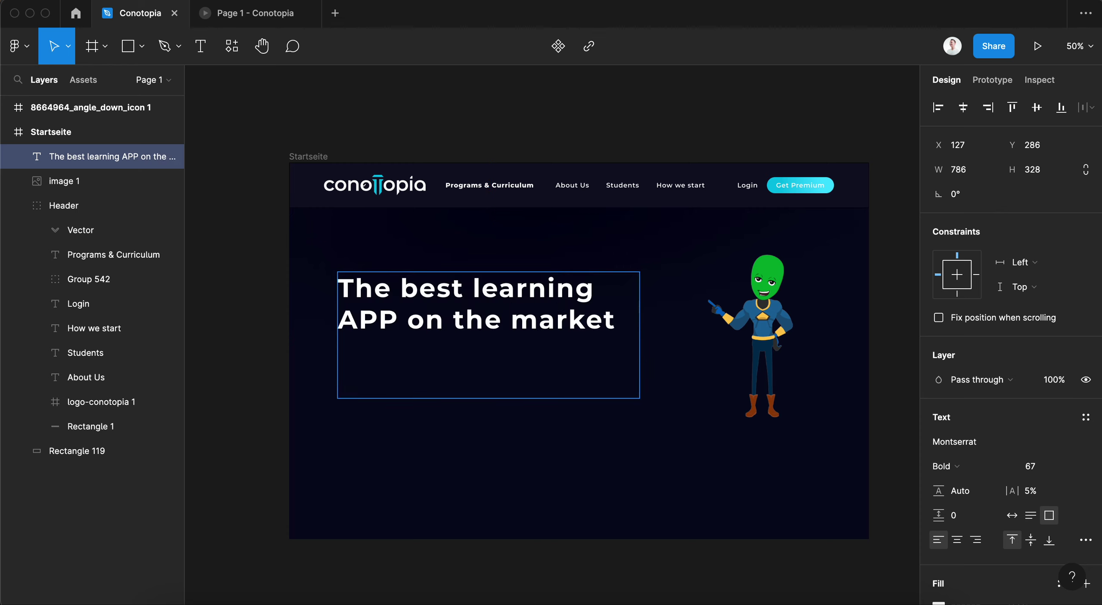
type(" space")
- Centre the headline vertically in its frame
double_click(600, 309)
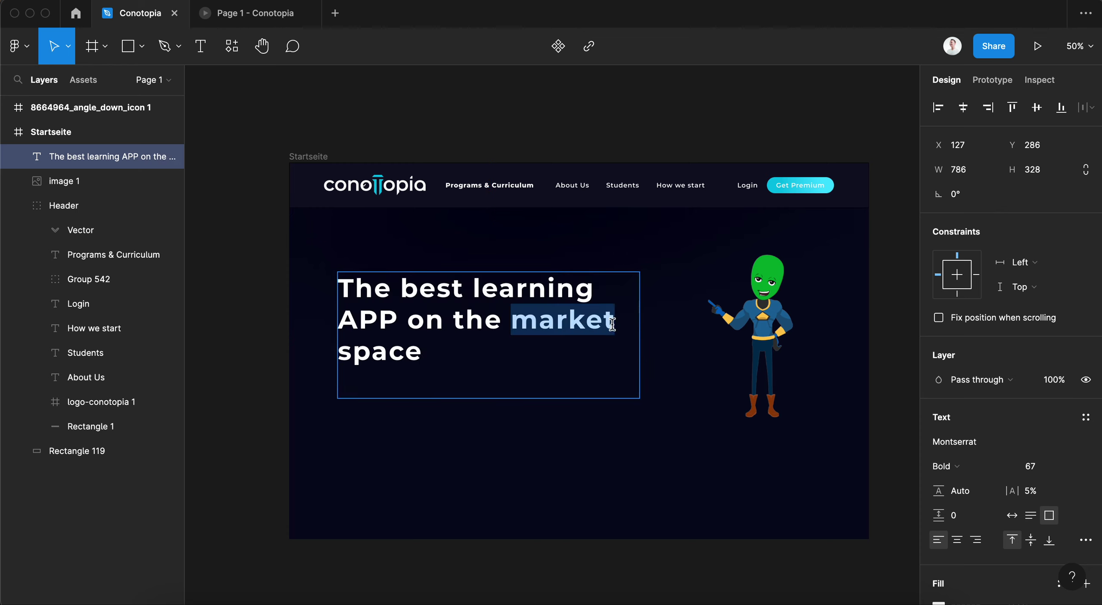
scroll(976, 499, "down", 2)
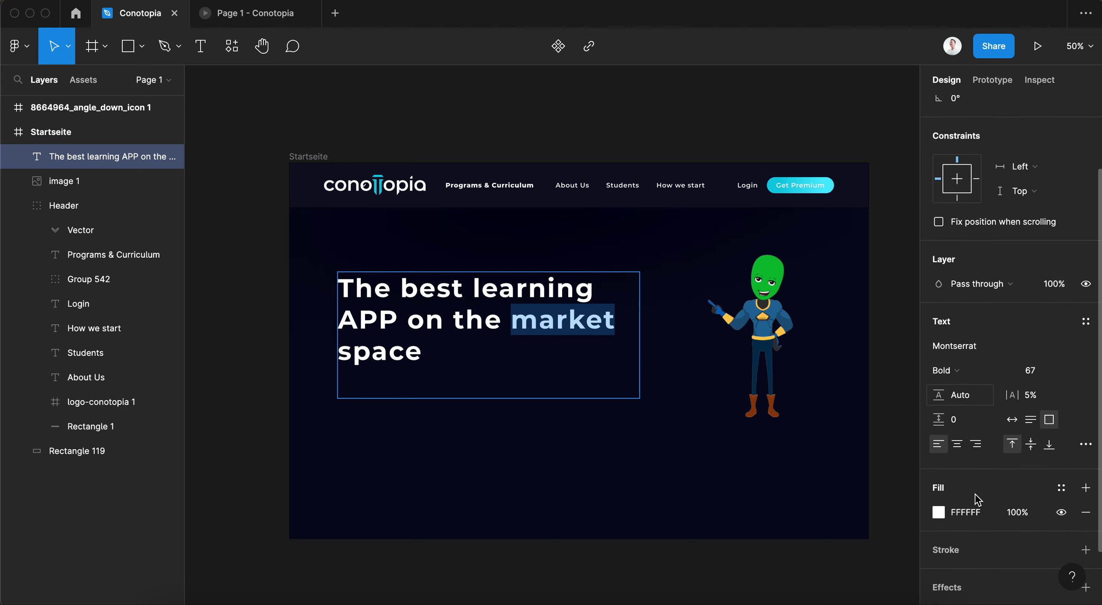
scroll(983, 498, "down", 3)
scroll(1038, 330, "up", 5)
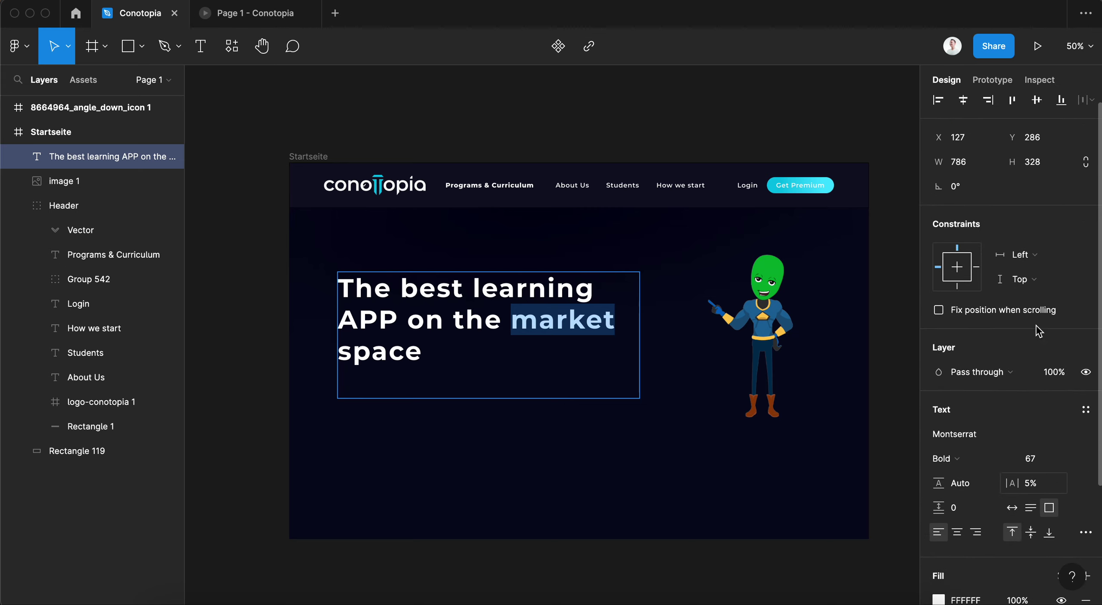
left_click(1036, 107)
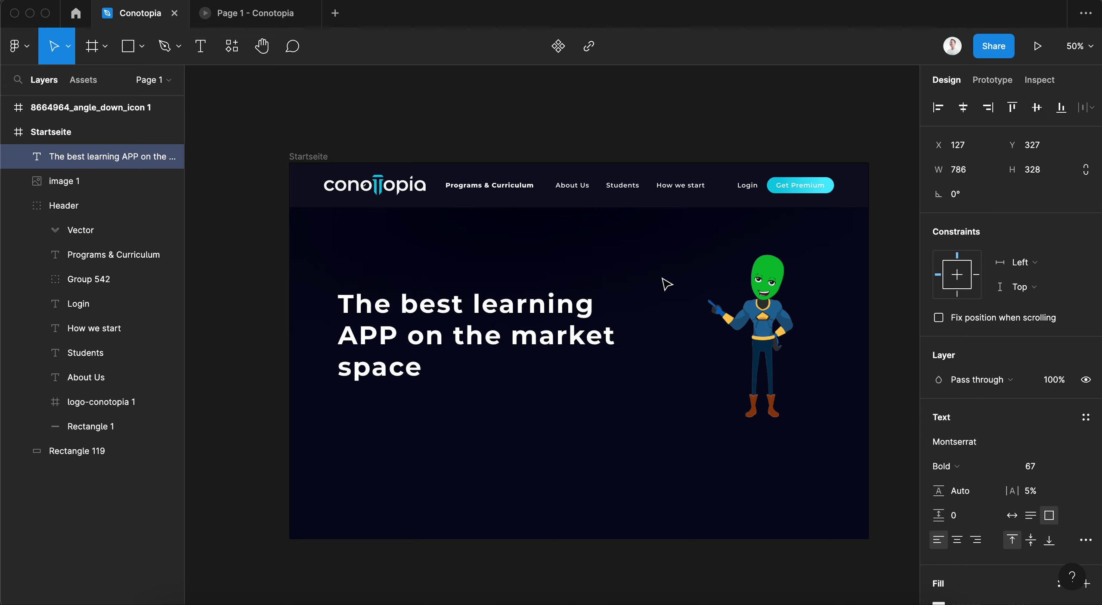
double_click(575, 340)
scroll(979, 470, "down", 2)
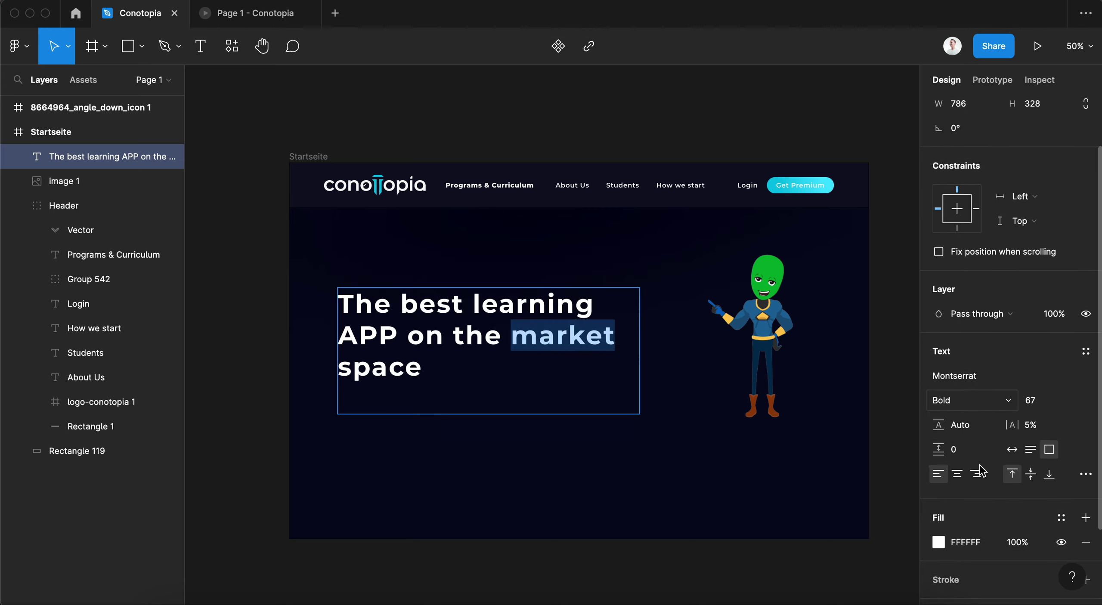
- Apply Strikethrough to 'market' and fill 'space' with the 3EDEFF cyan swatch
left_click(1083, 475)
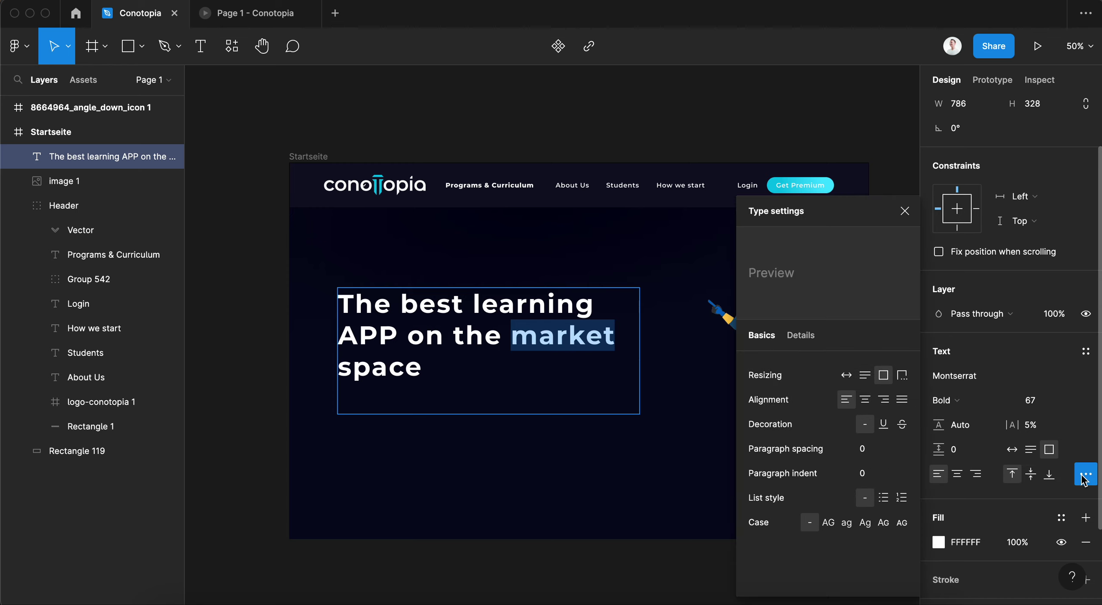
left_click(903, 426)
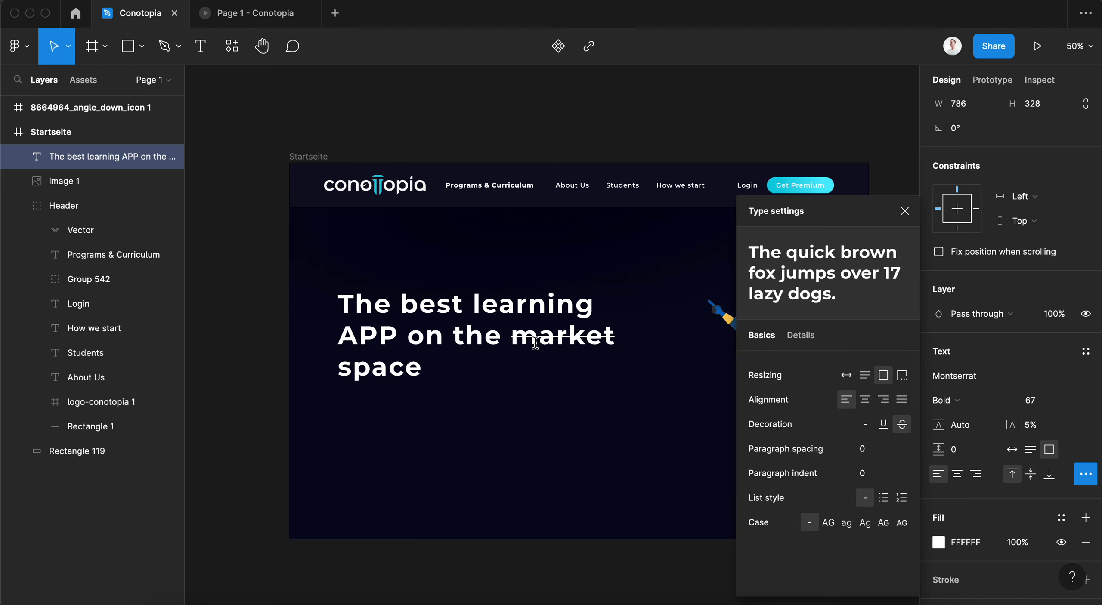
double_click(398, 371)
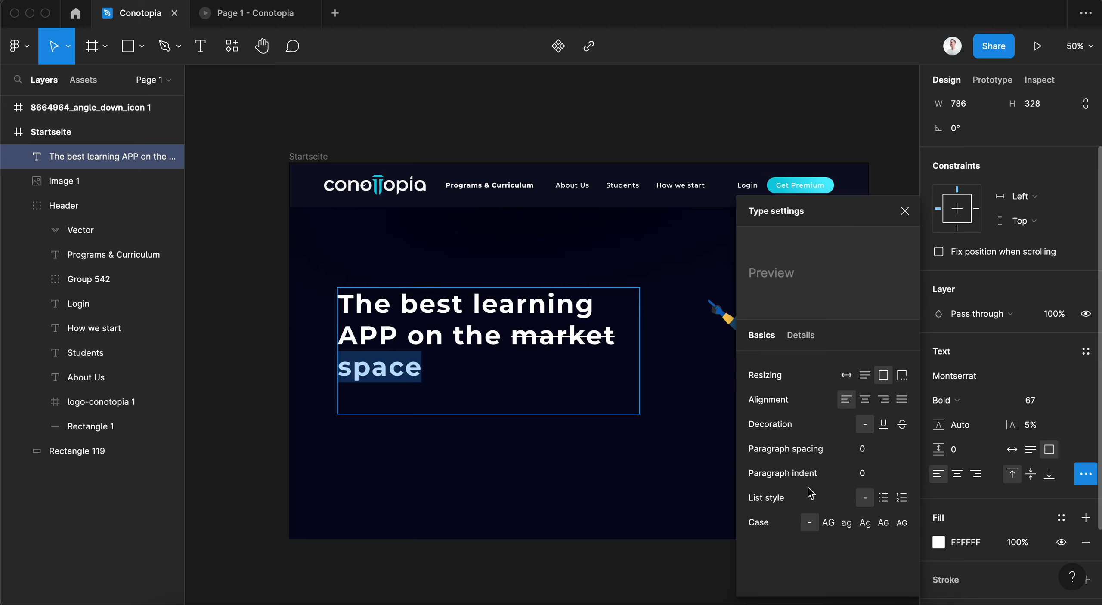
left_click(938, 542)
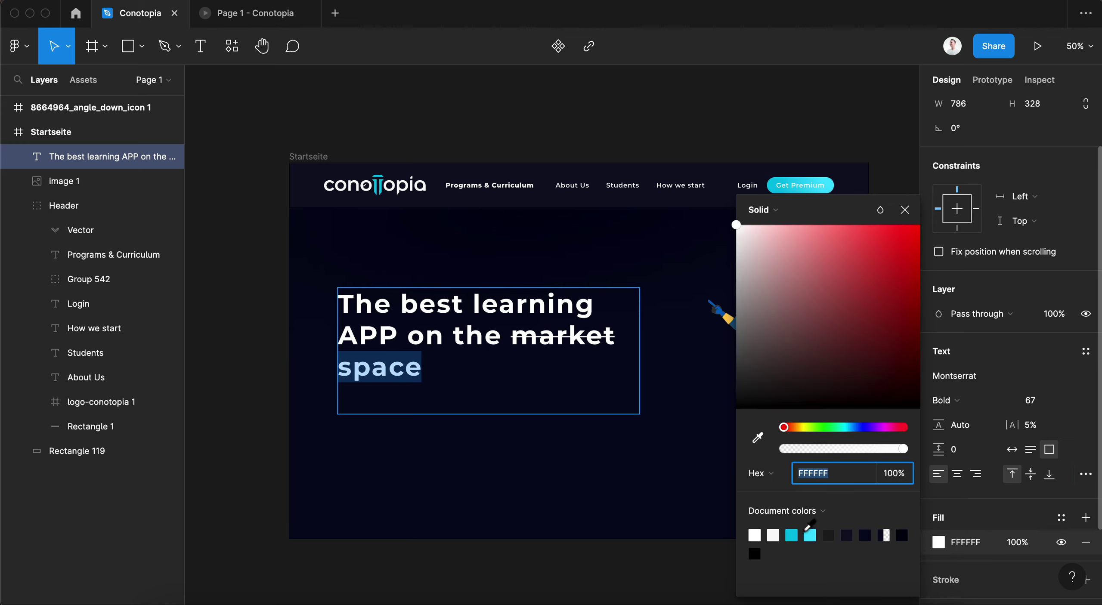
left_click(809, 535)
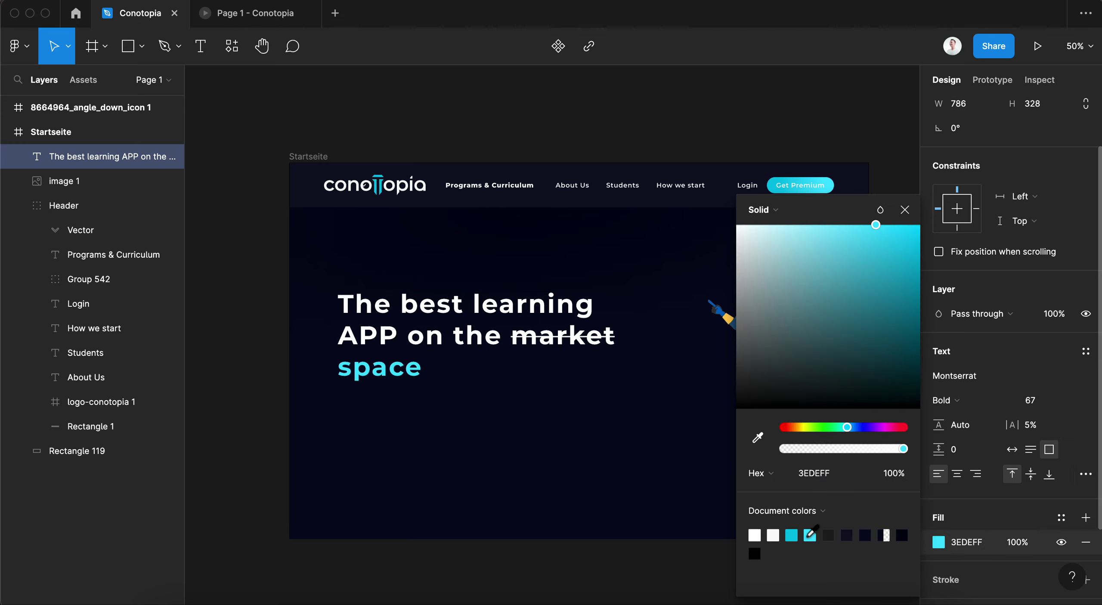
left_click(509, 334)
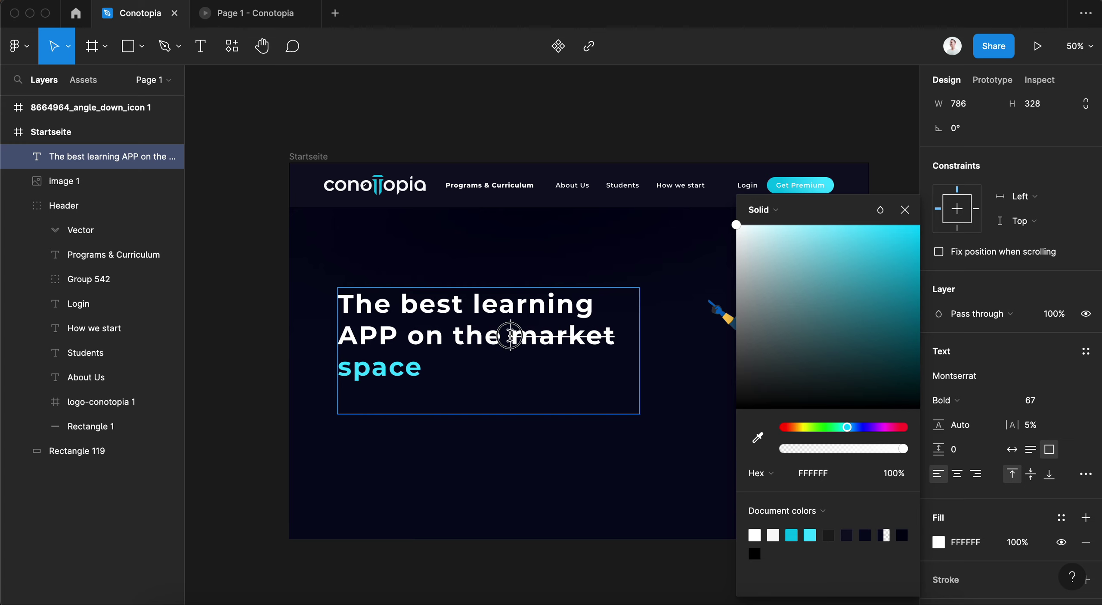
left_click_drag(511, 335, 628, 337)
scroll(647, 444, "right", 3)
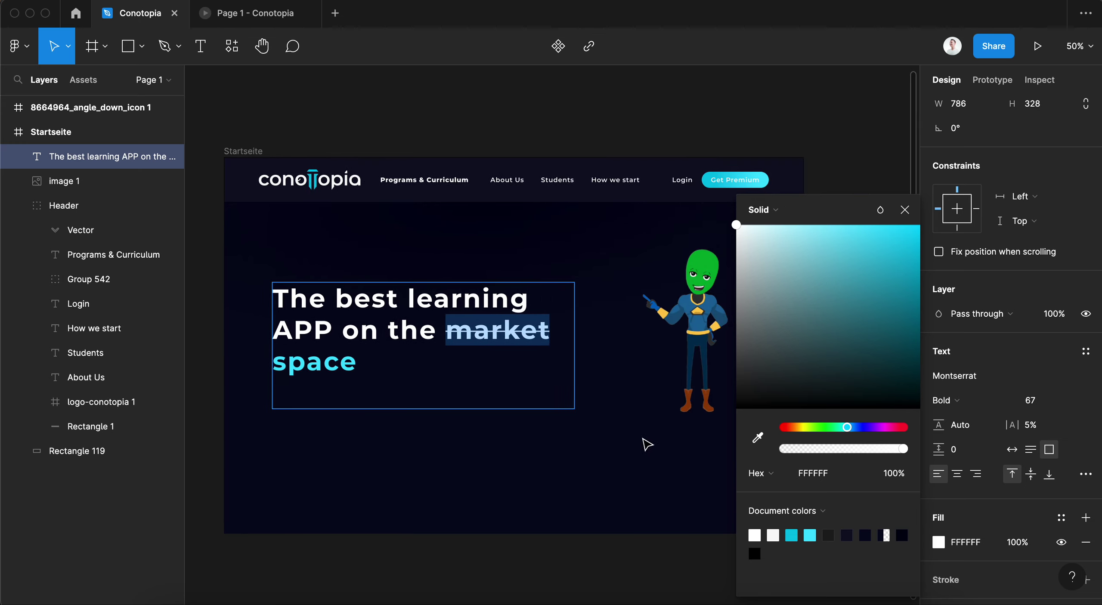
key("Escape")
- Move the headline up and right and select 'on the market space'
left_click(822, 282)
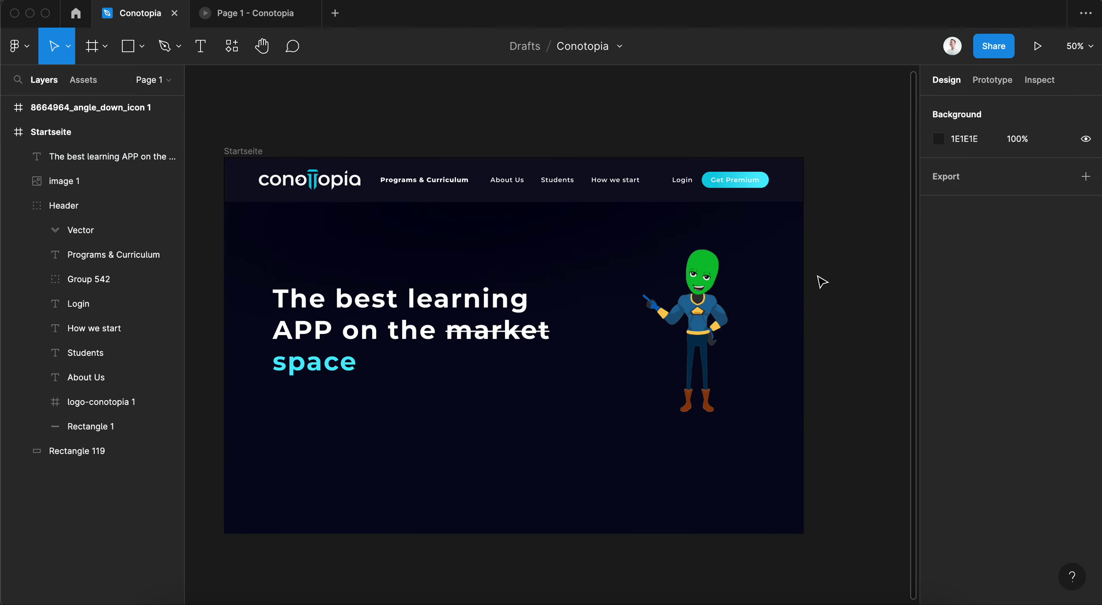
left_click_drag(418, 287, 426, 263)
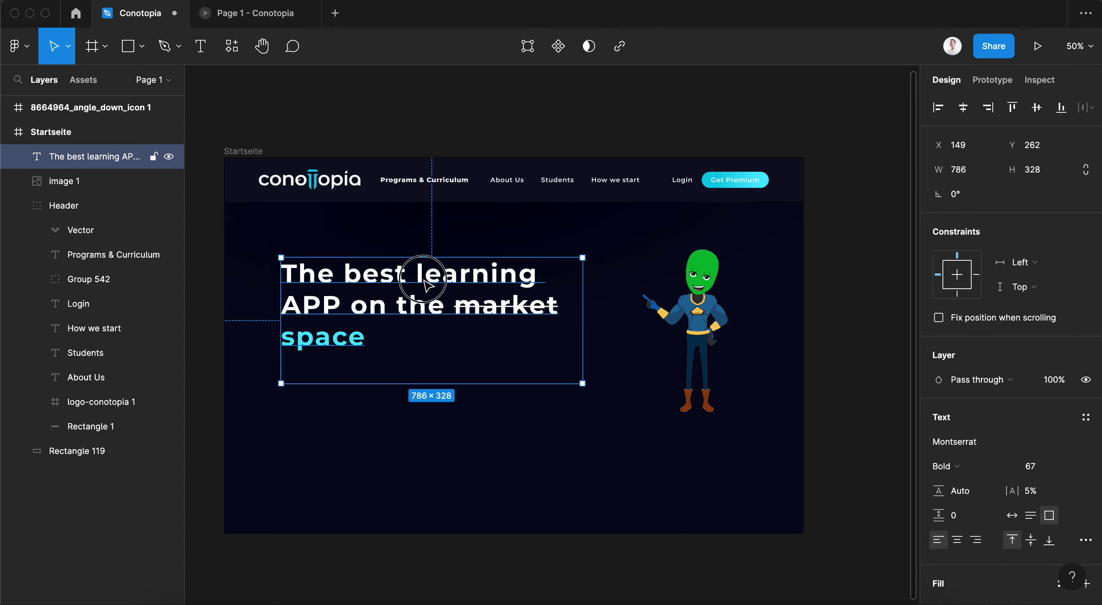
double_click(368, 306)
left_click_drag(362, 307, 562, 304)
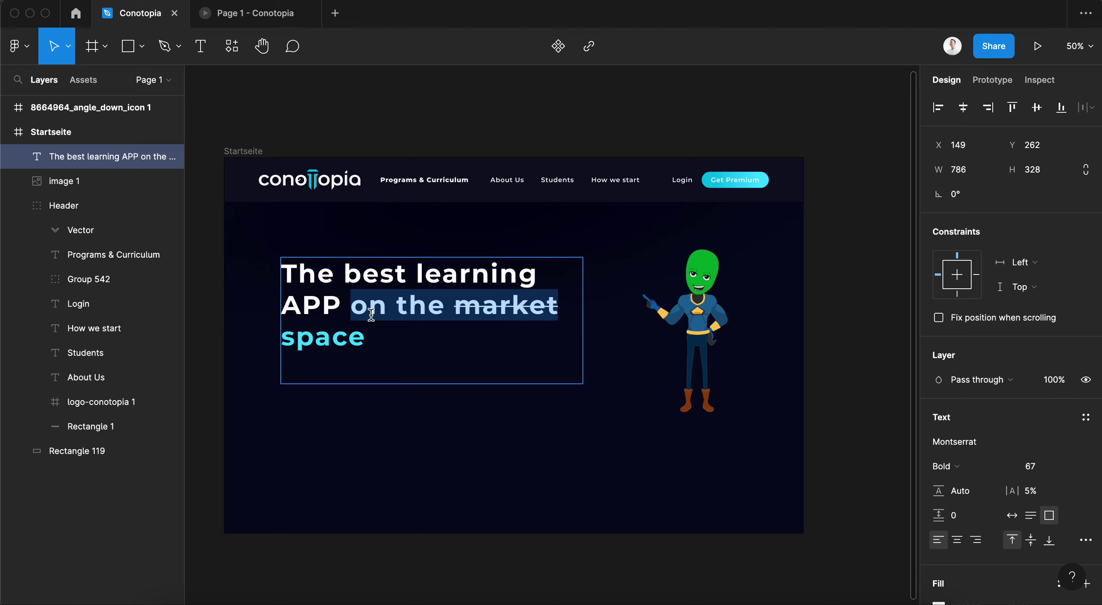
left_click(369, 347, "shift")
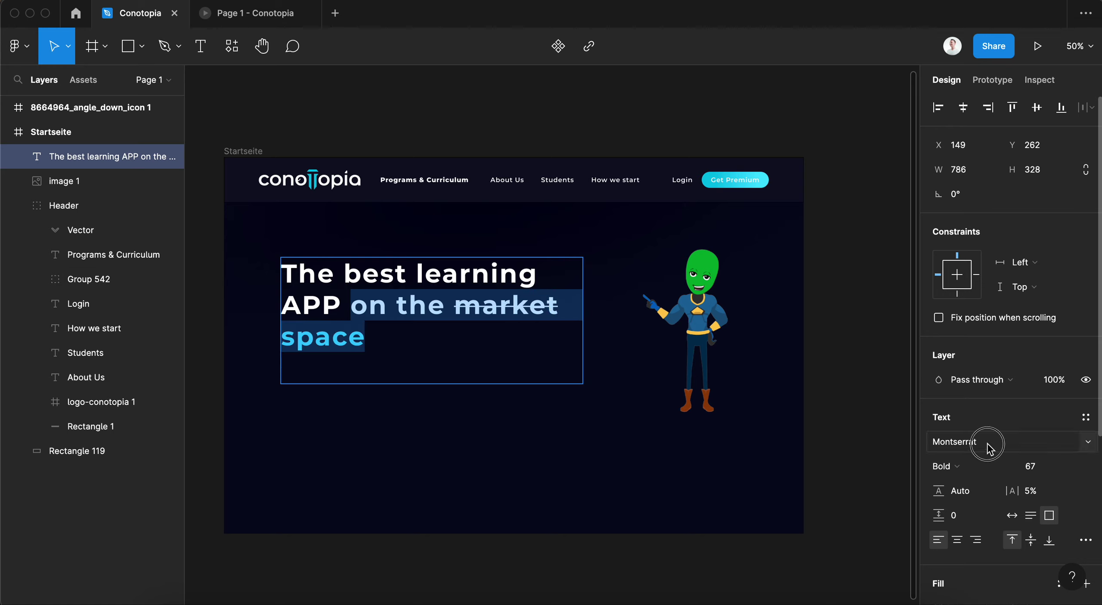
- Set 'on the market space' to Medium weight, leaving 'The best learning APP' bold
left_click(949, 466)
left_click(974, 428)
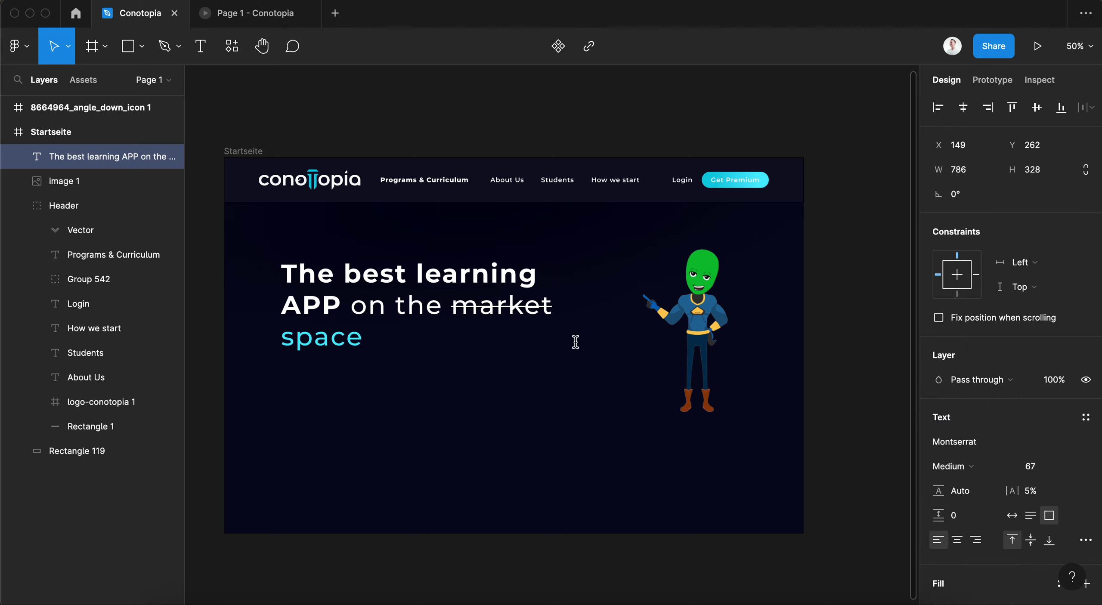
left_click(524, 338)
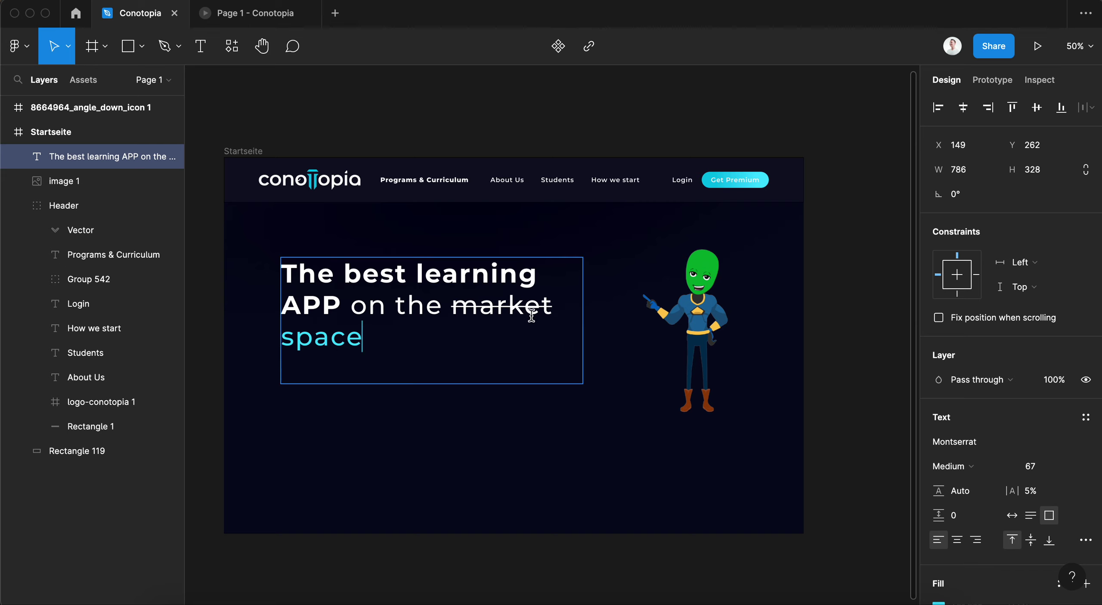
key("Escape")
left_click(665, 104)
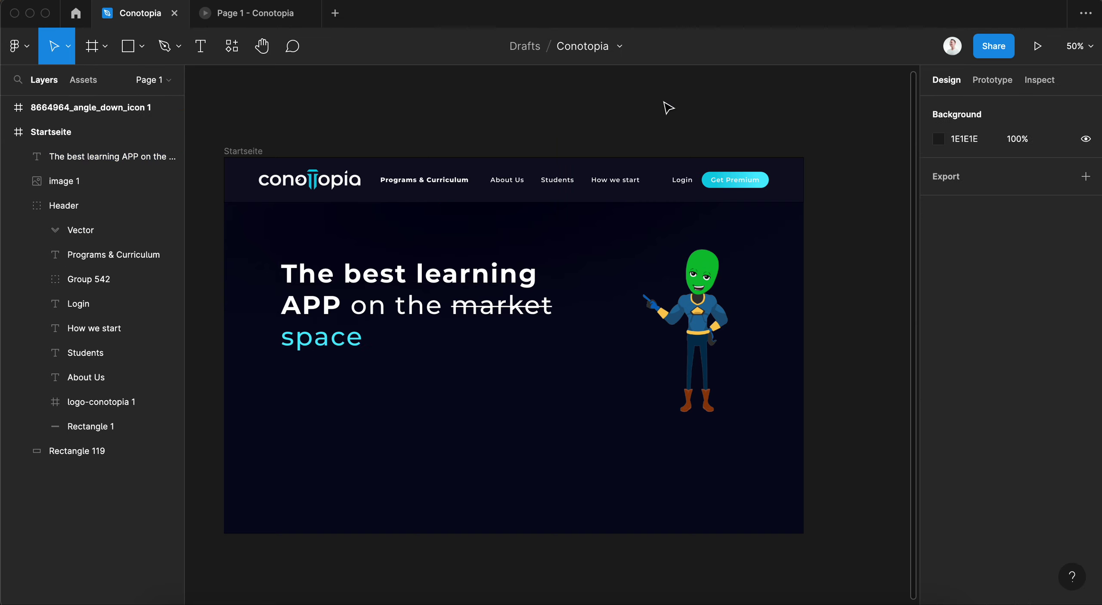
scroll(667, 107, "left", 3)
scroll(667, 107, "up", 2)
scroll(668, 107, "right", 2)
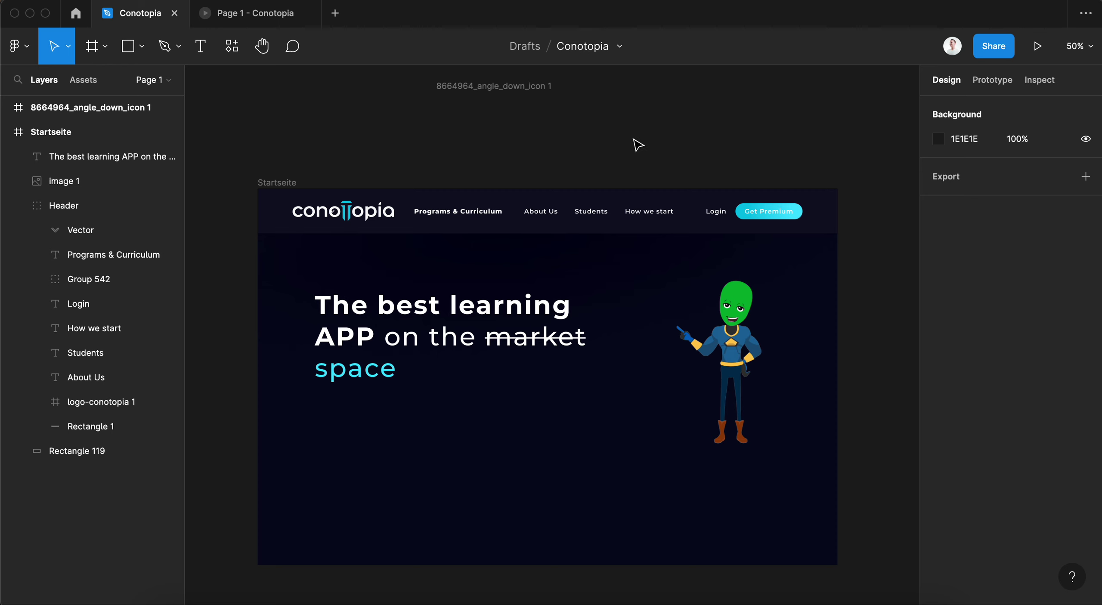
- Resize the headline box to 697 wide and join 'space' onto the market line
left_click_drag(513, 318, 513, 327)
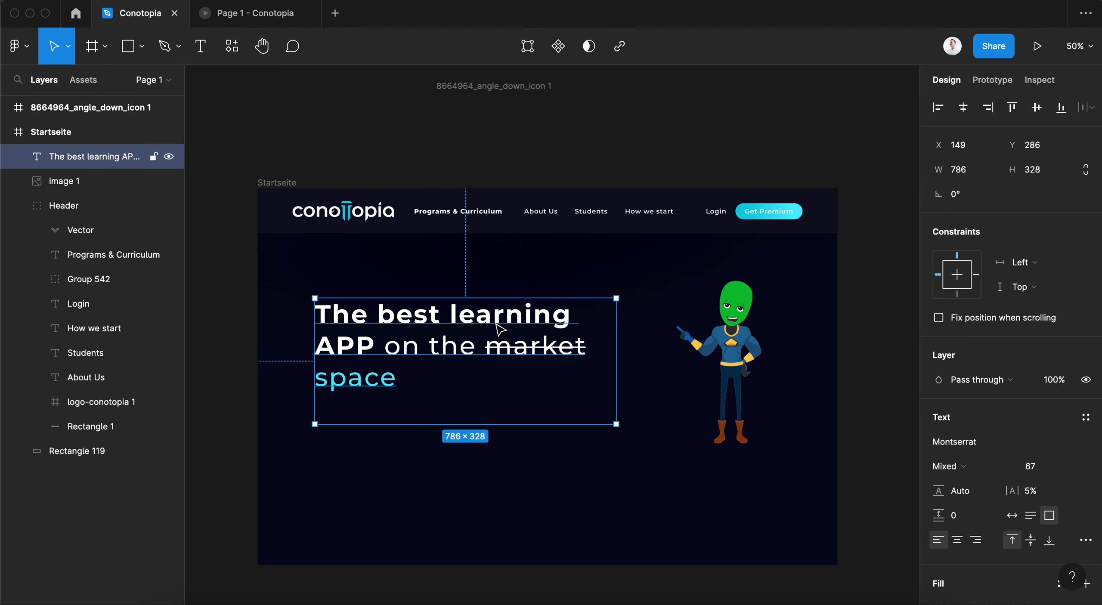
mouse_move(615, 424)
left_mouse_down()
mouse_move(660, 426)
mouse_move(576, 419)
mouse_move(581, 440)
left_mouse_up()
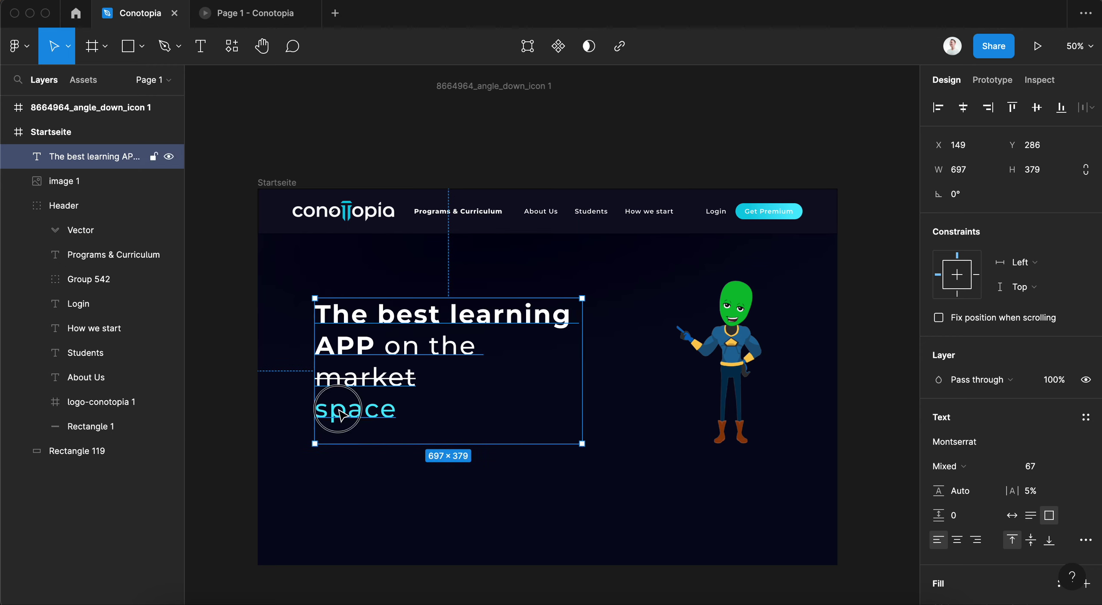
double_click(318, 414)
key("Left")
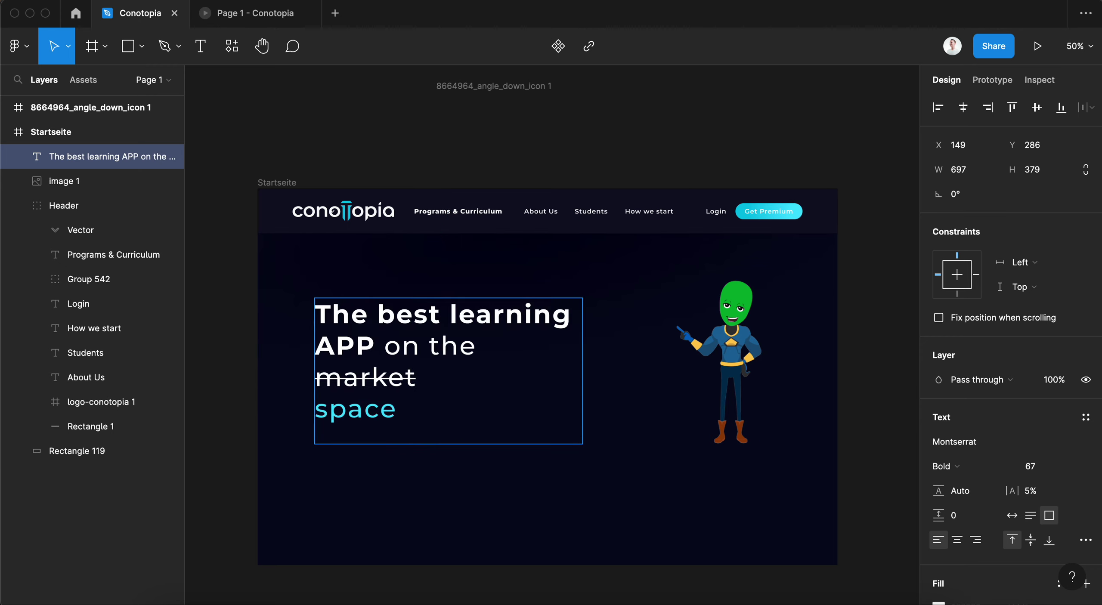
key("BackSpace")
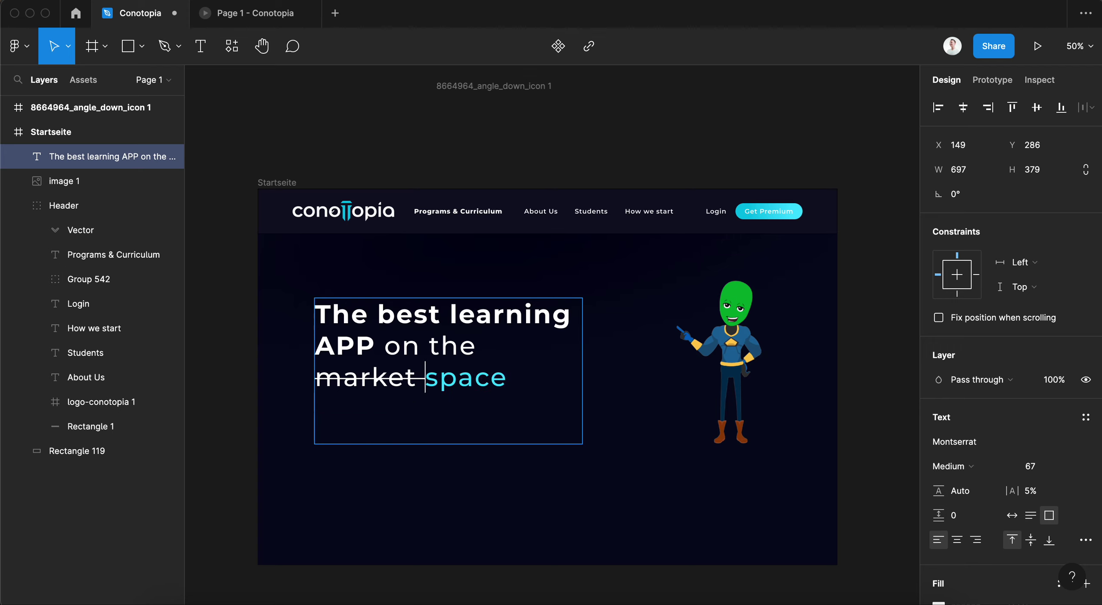
key("Escape")
key("Escape")
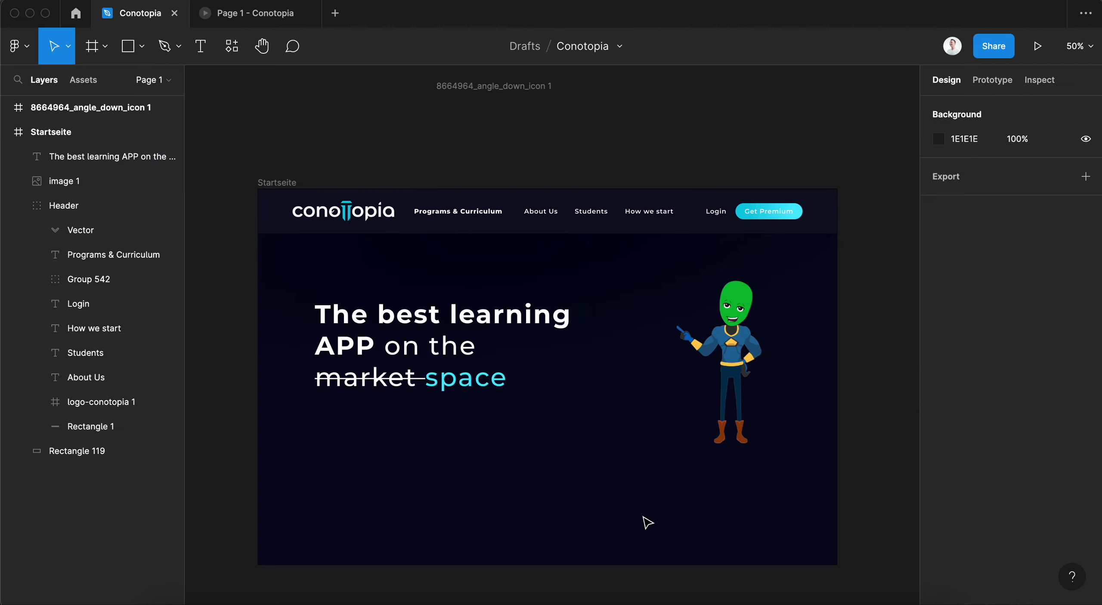
- Adjust the strikethrough in Type settings so it covers only the word 'market'
double_click(435, 381)
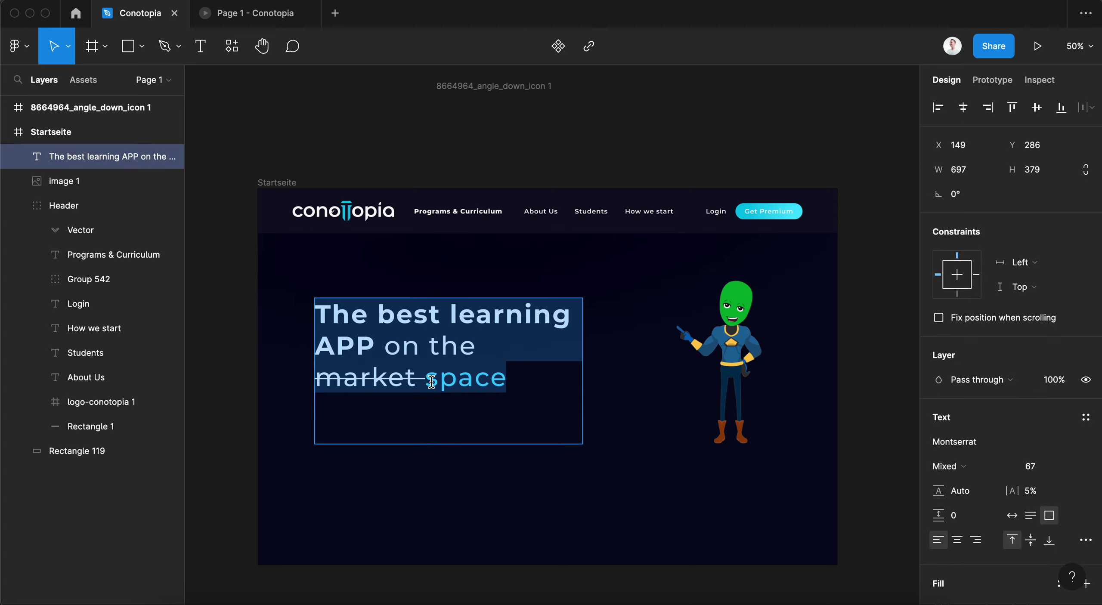
left_click(426, 379)
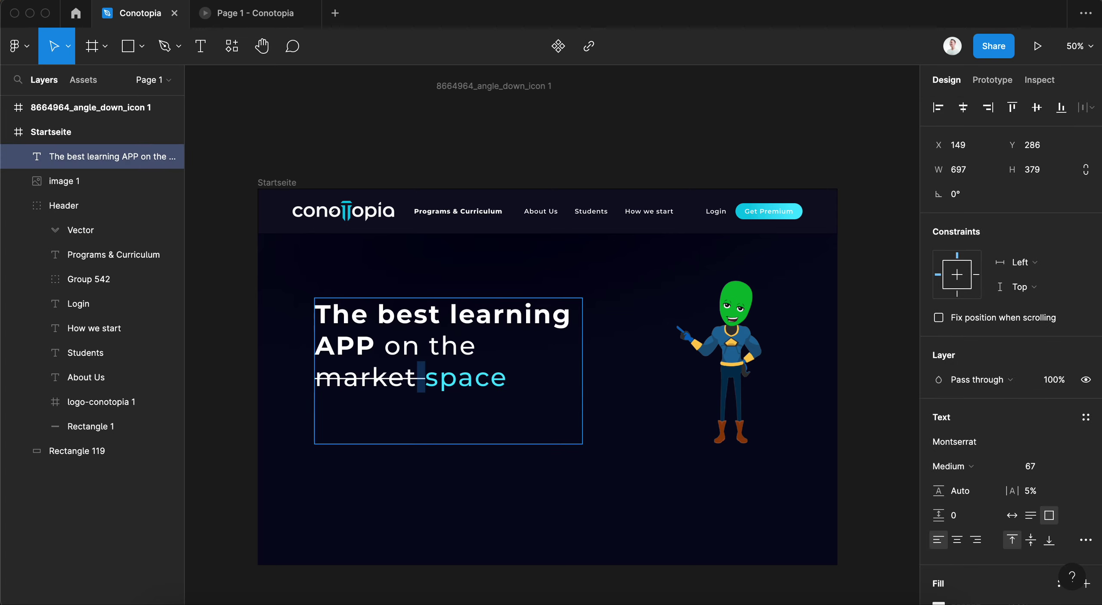
left_click(1085, 540)
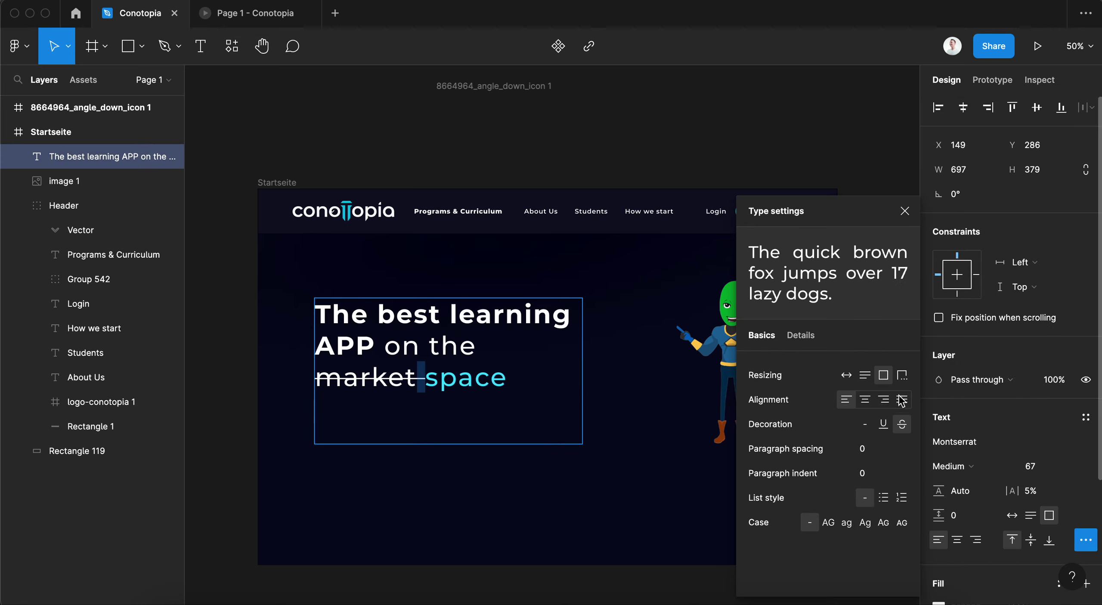
key("Escape")
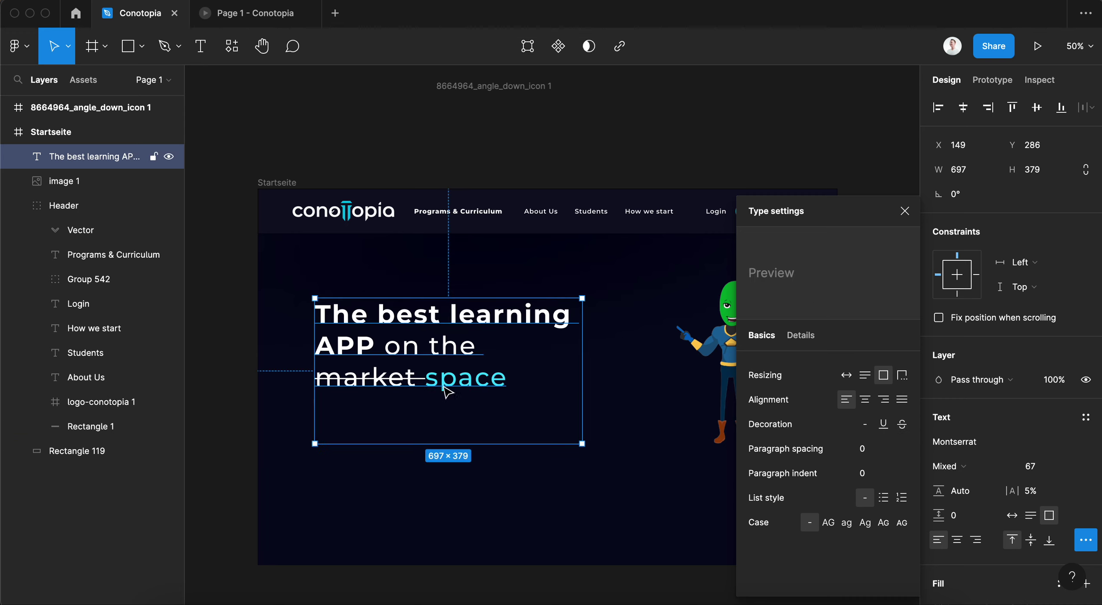
double_click(421, 378)
left_click(420, 378)
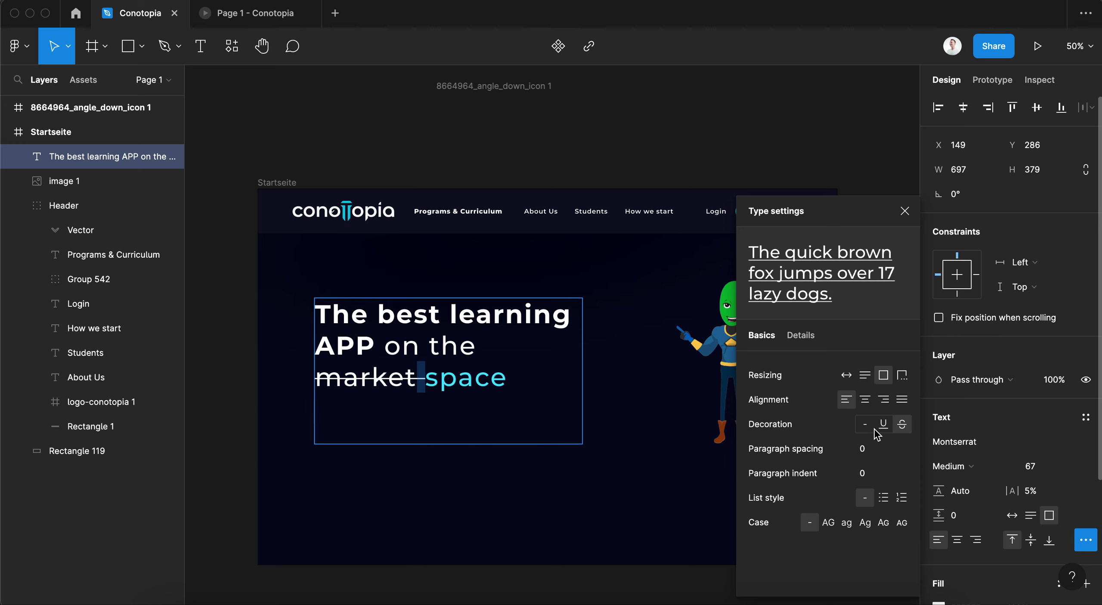
key("Escape")
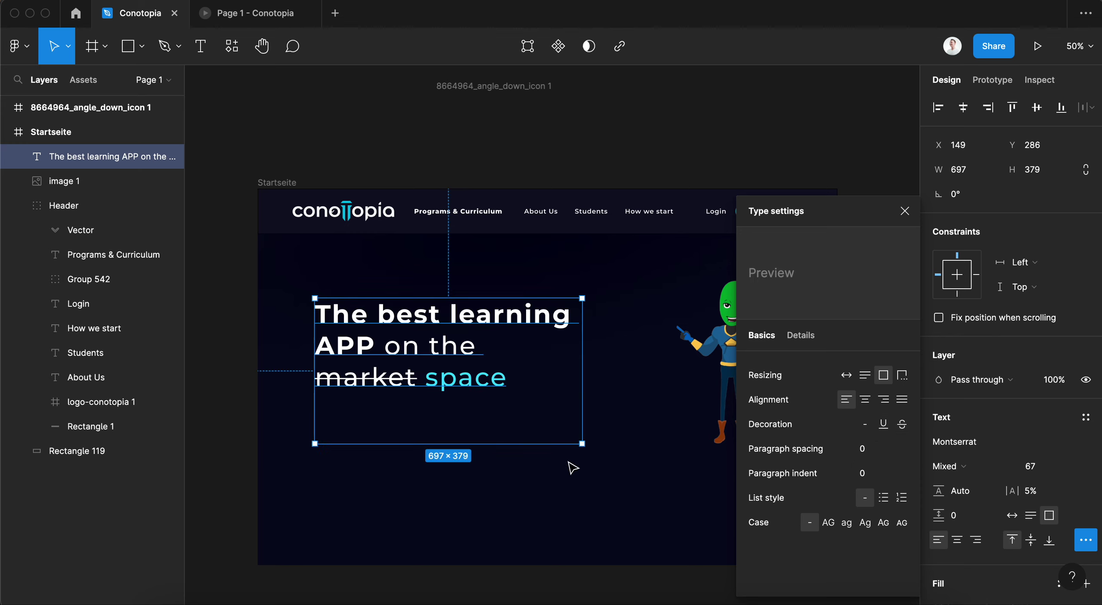
key("Escape")
scroll(606, 479, "right", 3)
scroll(605, 479, "up", 1)
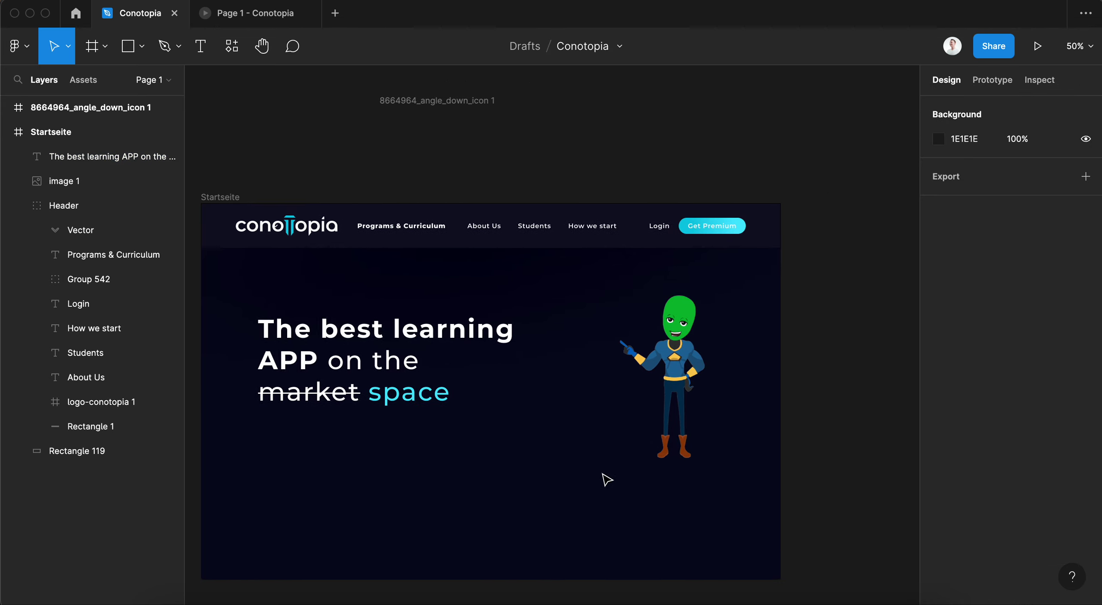
left_click(369, 402)
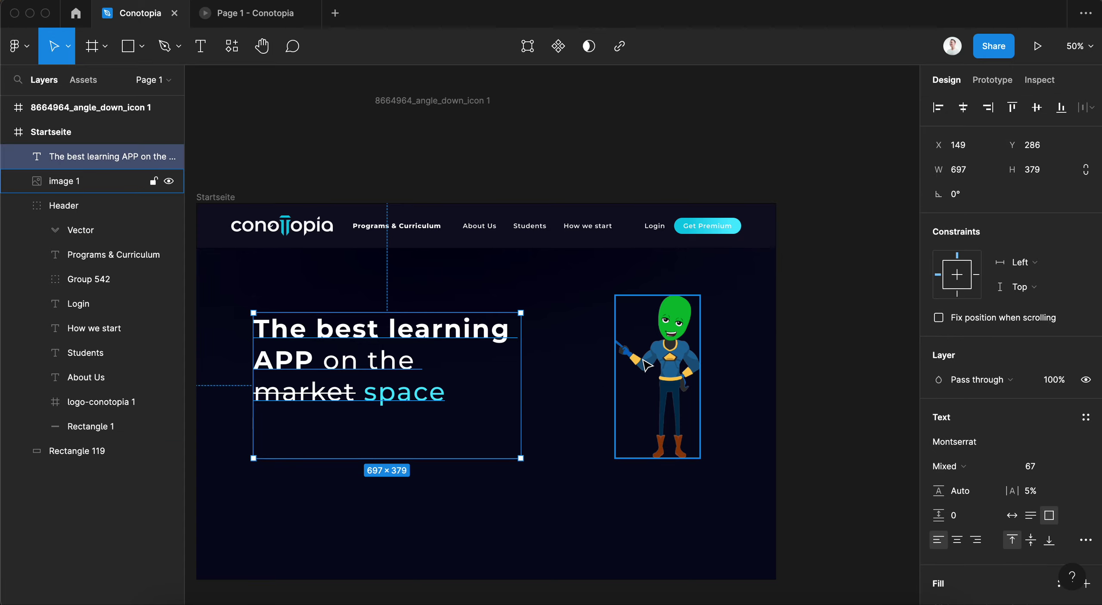
left_click(654, 378, "shift")
scroll(732, 301, "down", 1)
key("Escape")
- Change Rectangle 119's radial gradient colour from 010210 to black 000000
scroll(839, 241, "down", 2)
scroll(839, 241, "left", 2)
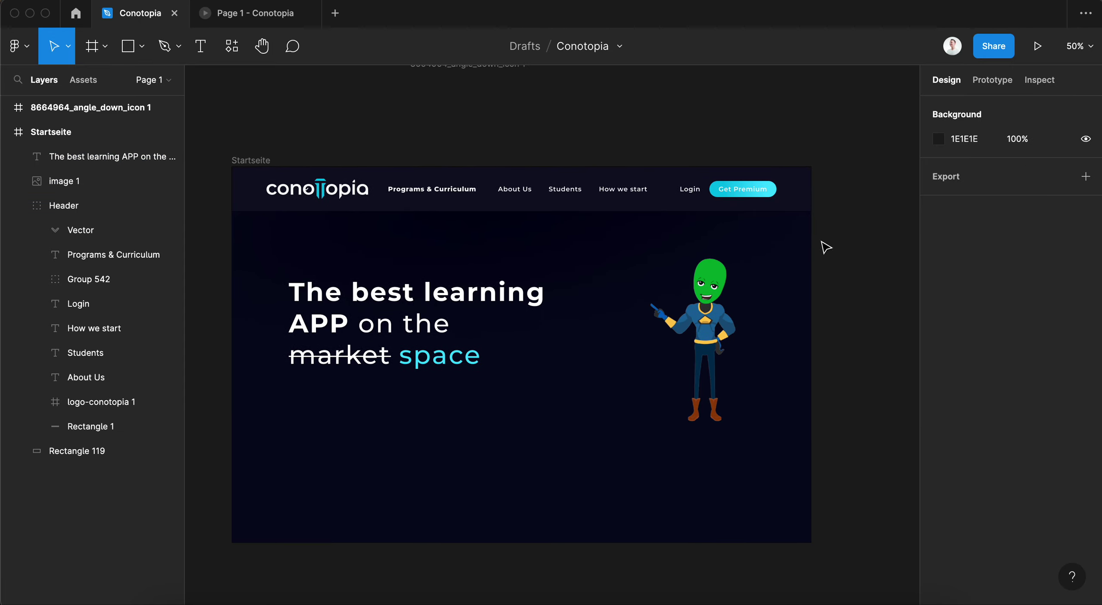
left_click(469, 262)
mouse_move(77, 451)
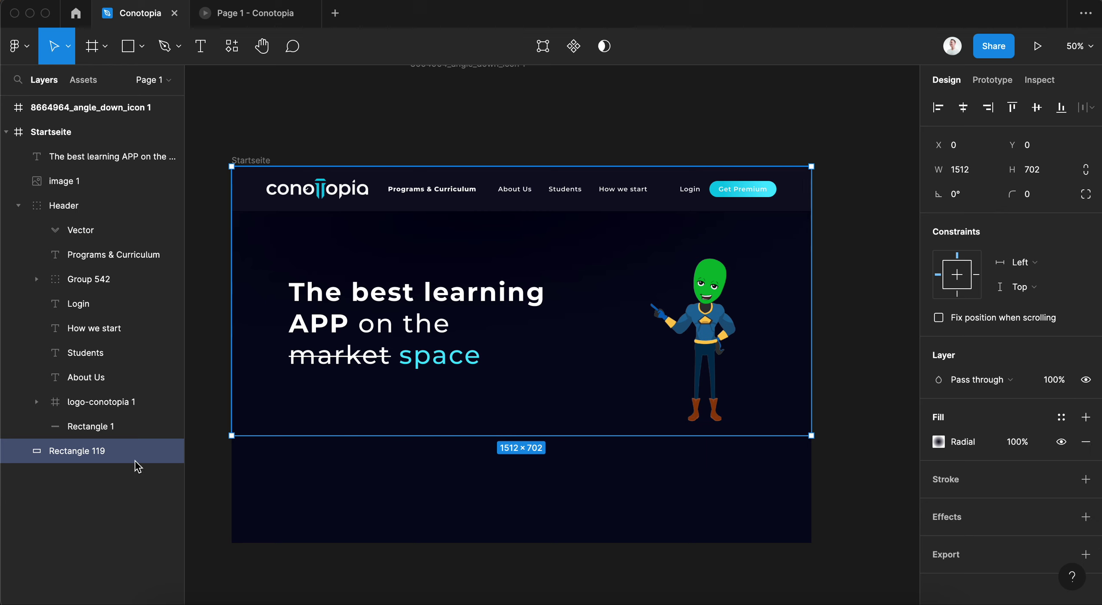
left_click(938, 442)
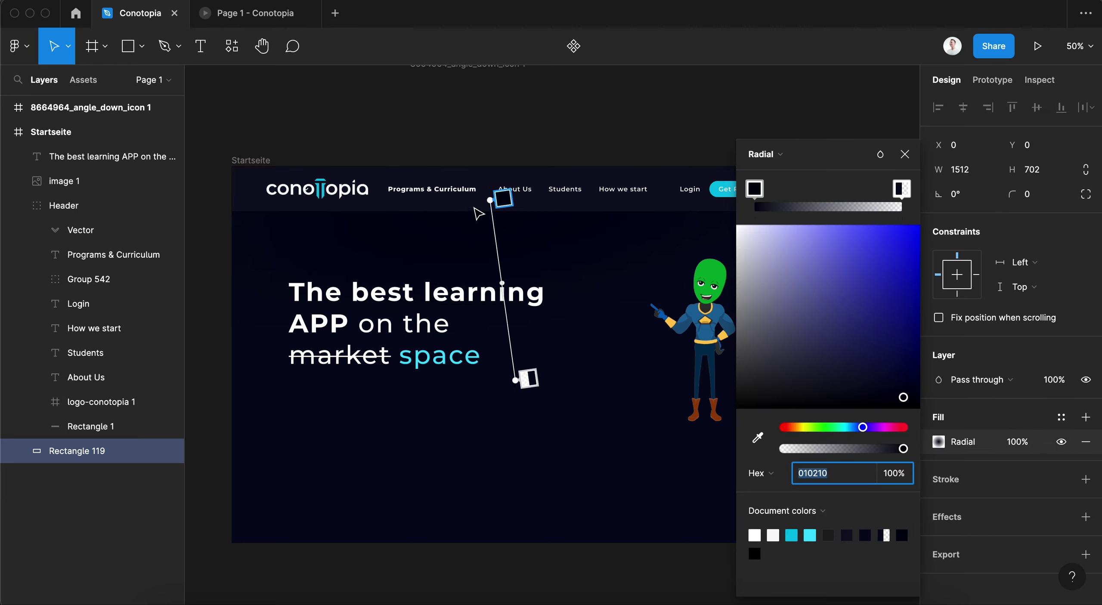
mouse_move(903, 397)
left_mouse_down()
mouse_move(854, 383)
mouse_move(826, 393)
mouse_move(854, 412)
left_mouse_up()
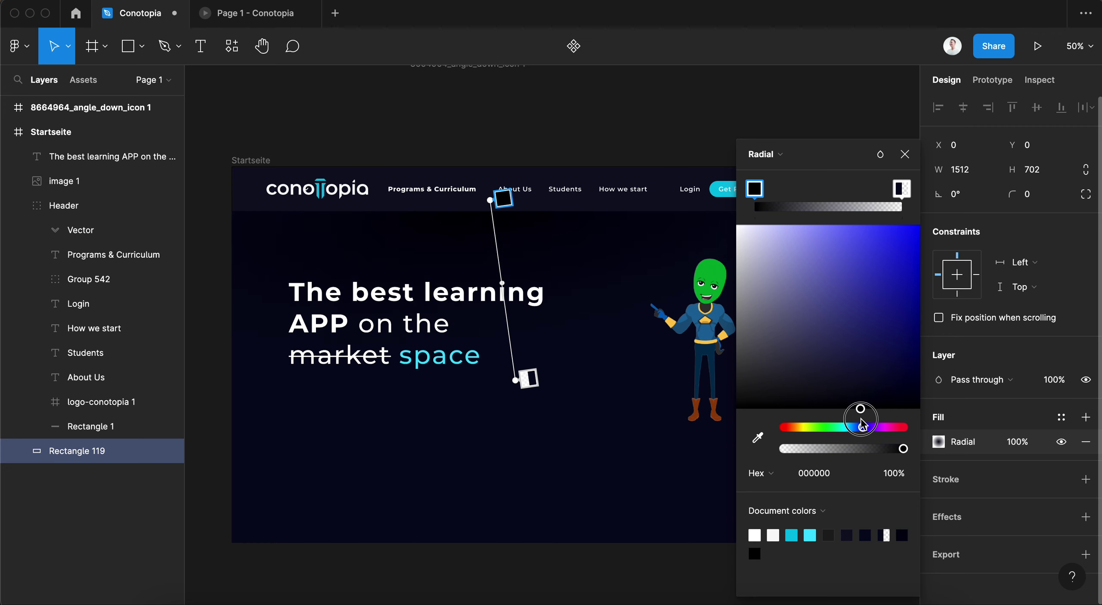
left_click_drag(854, 412, 860, 409)
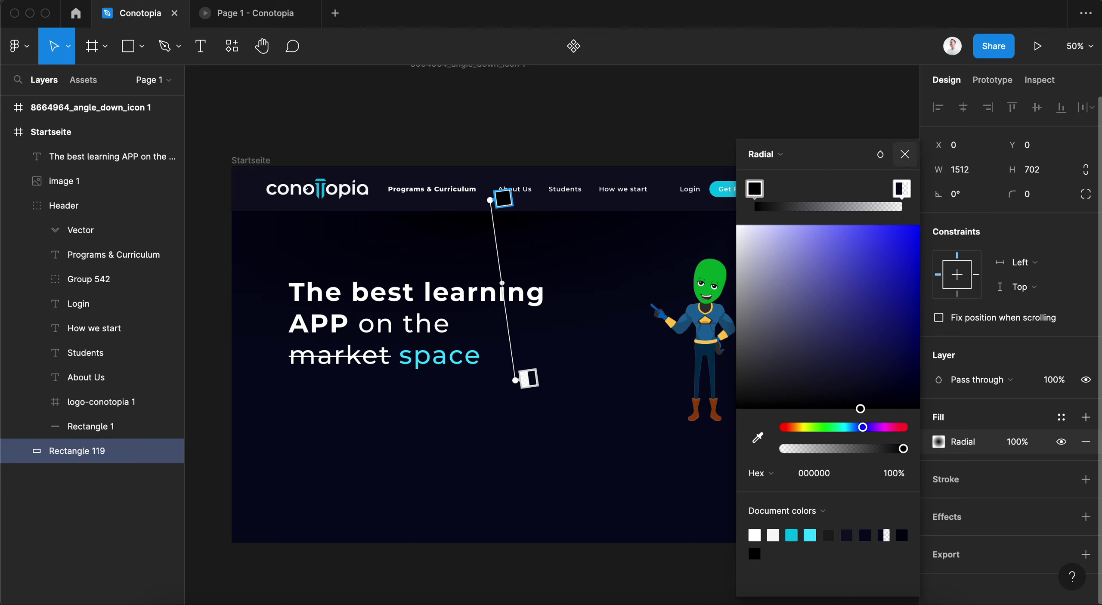
left_click(904, 154)
left_click(357, 157)
left_click(263, 161)
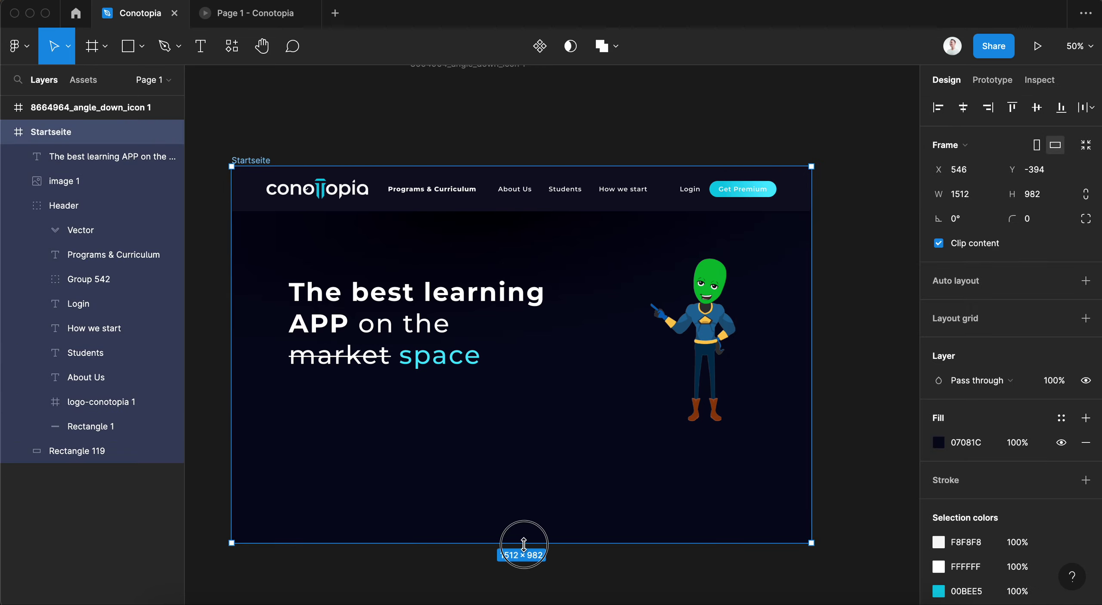
- Undo an accidental frame height change and set the Header group to 'Fix position when scrolling'
left_click_drag(523, 544, 522, 570)
scroll(527, 466, "up", 5)
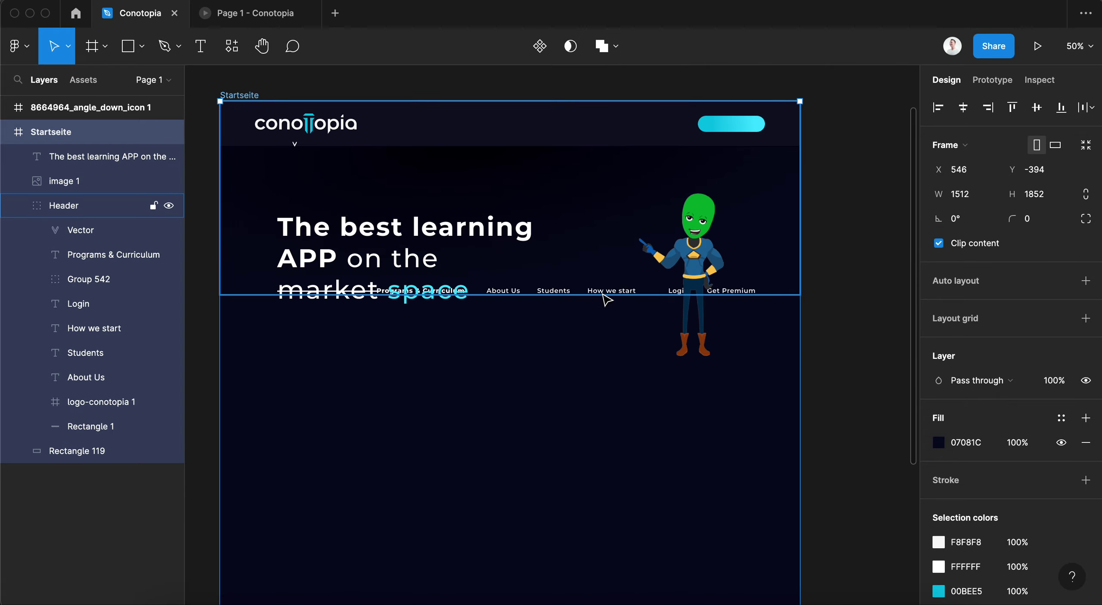
key("ctrl+z")
left_click(820, 266)
left_click(678, 128)
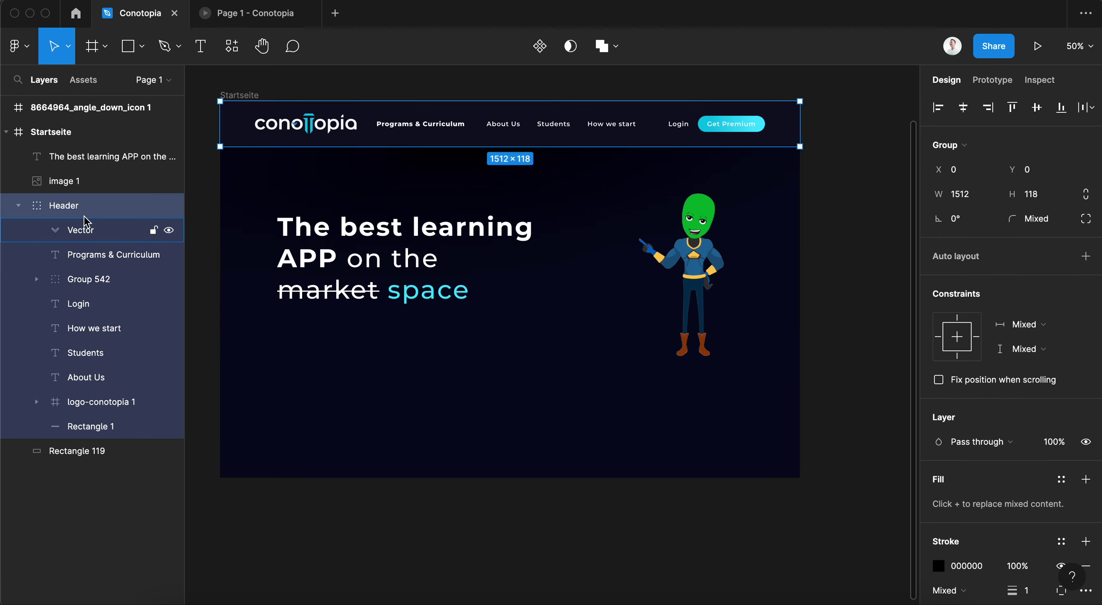
mouse_move(77, 205)
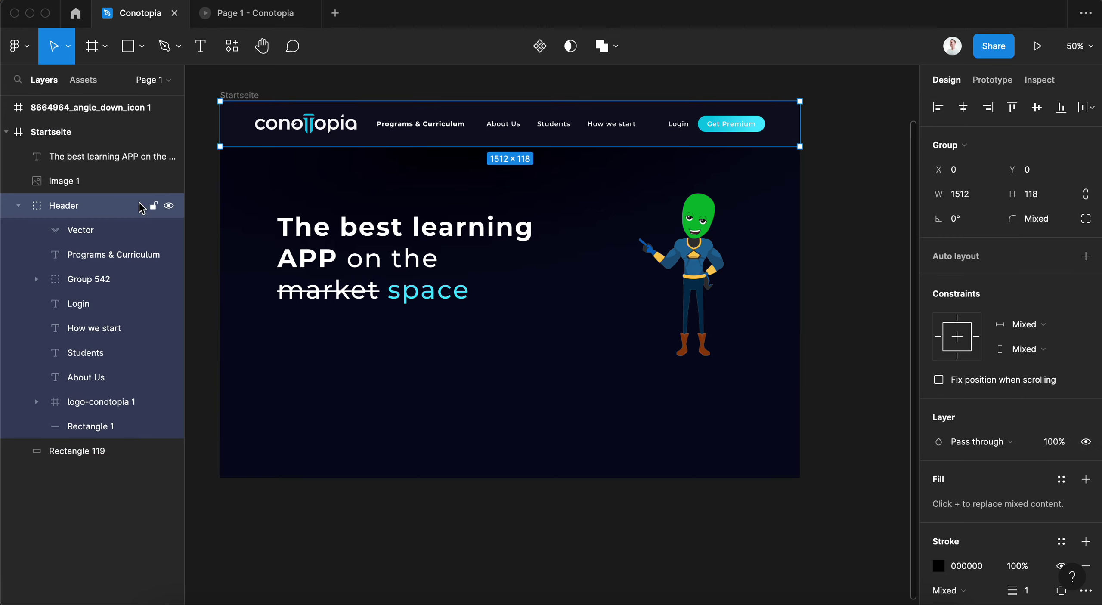
right_click(115, 204)
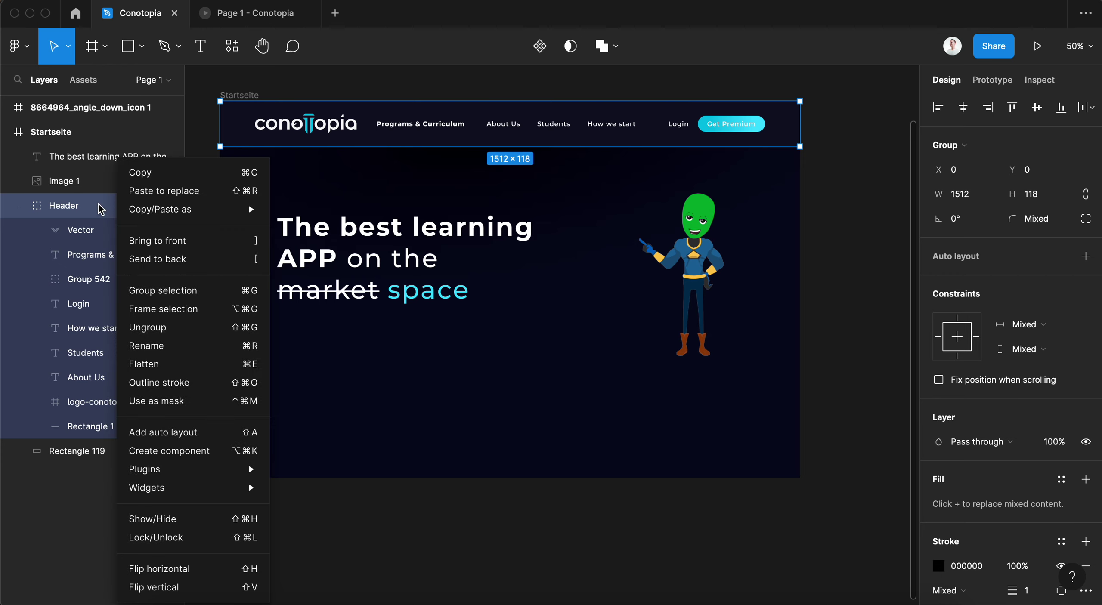
left_click(1011, 294)
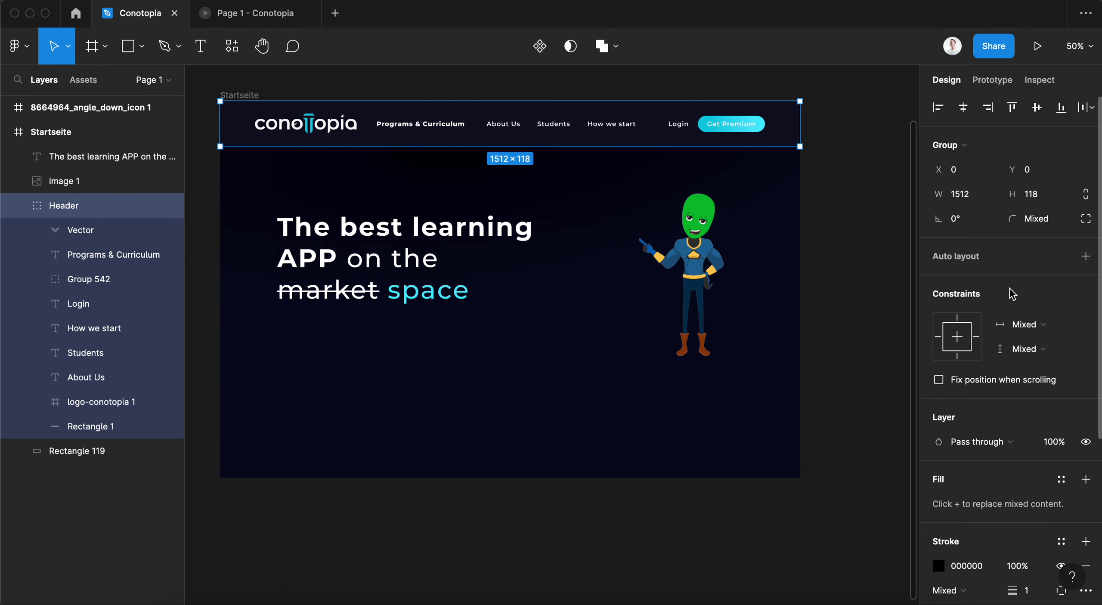
left_click(937, 381)
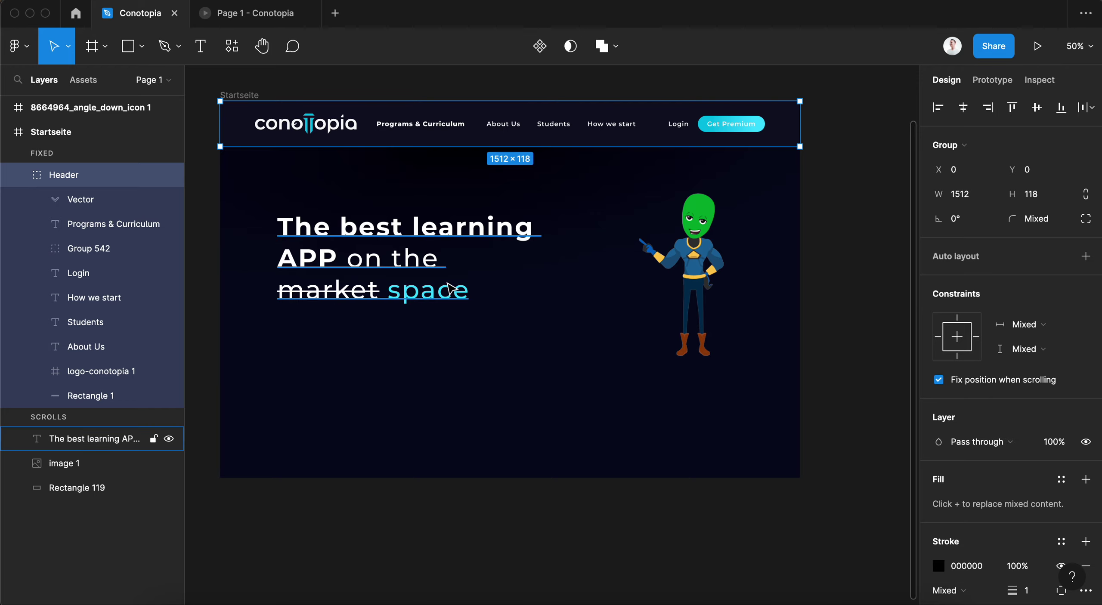
left_click(1038, 48)
scroll(641, 234, "down", 2)
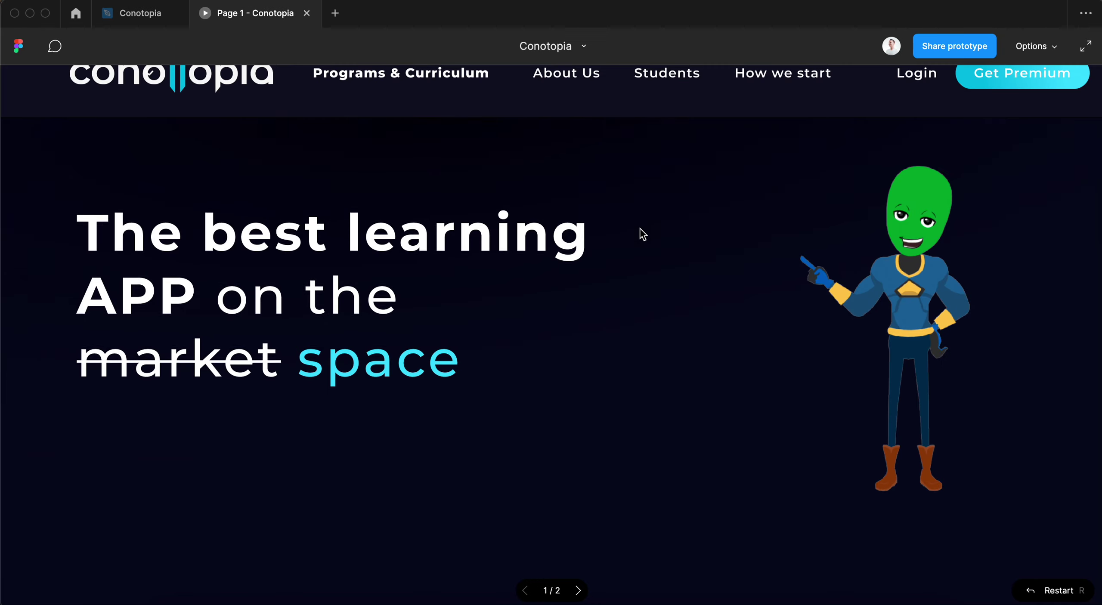
scroll(641, 233, "down", 3)
scroll(641, 234, "up", 5)
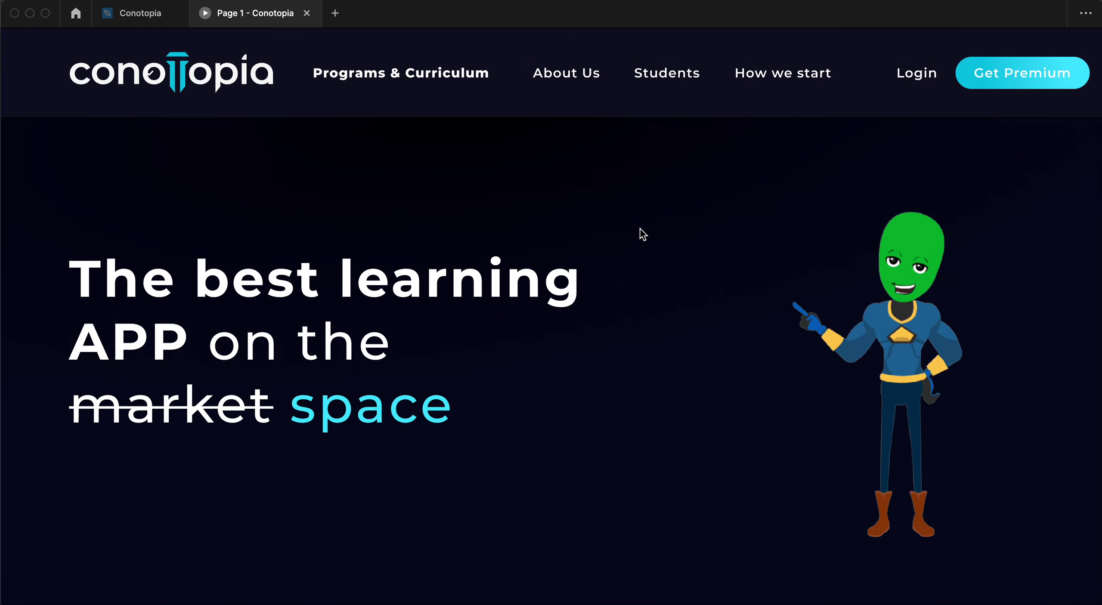
scroll(643, 234, "down", 4)
scroll(642, 234, "up", 4)
scroll(642, 234, "down", 1)
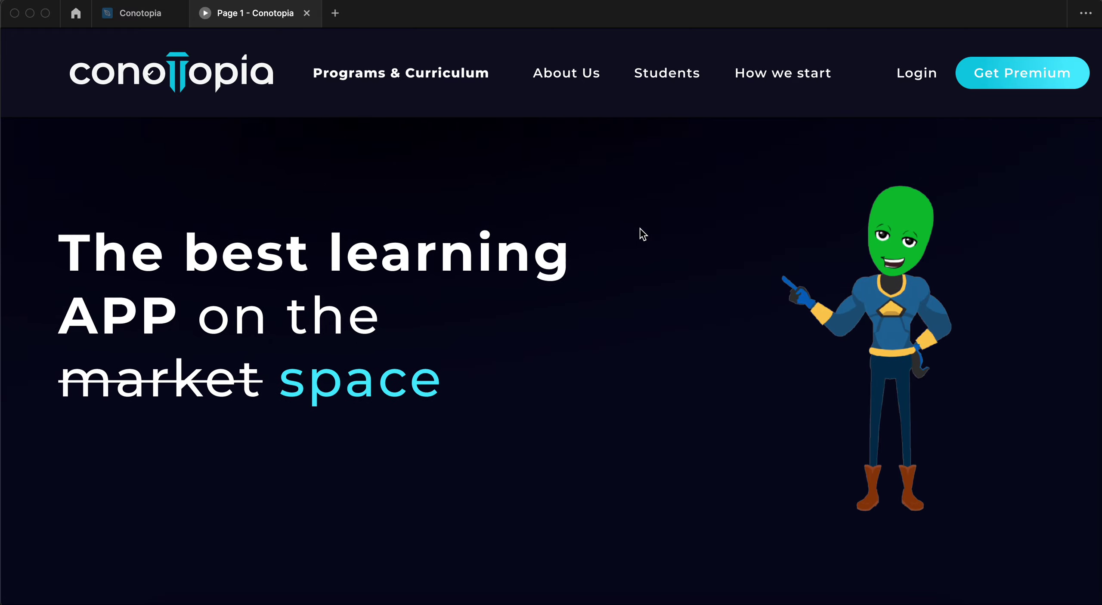
scroll(643, 234, "down", 1)
scroll(642, 234, "up", 2)
scroll(642, 235, "down", 4)
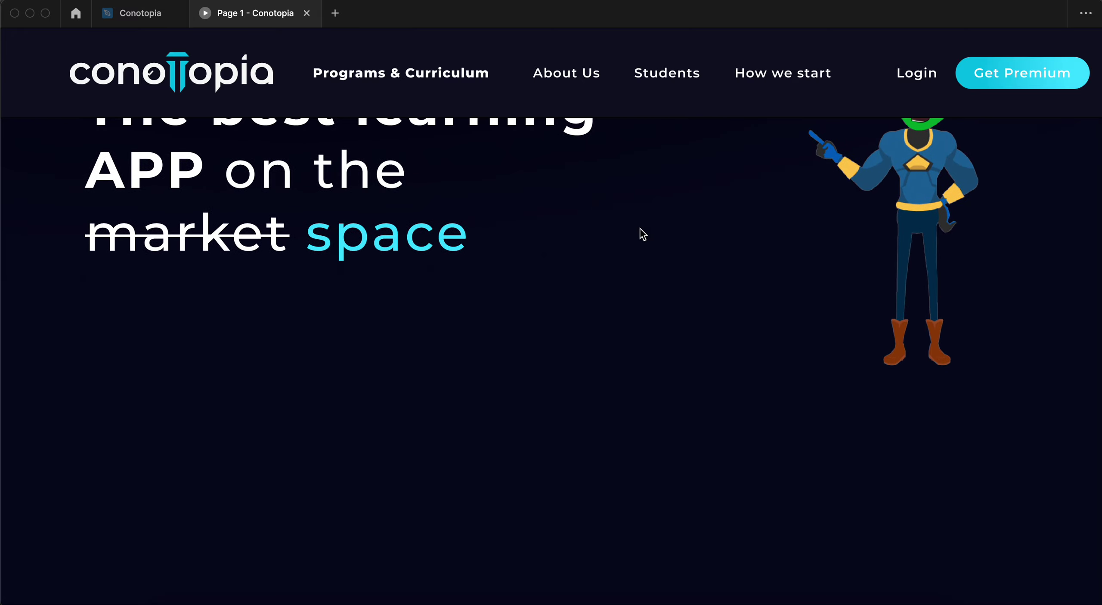
scroll(643, 235, "up", 4)
- Leave the prototype preview and try stretching the Startseite frame taller, then undo it
left_click(307, 13)
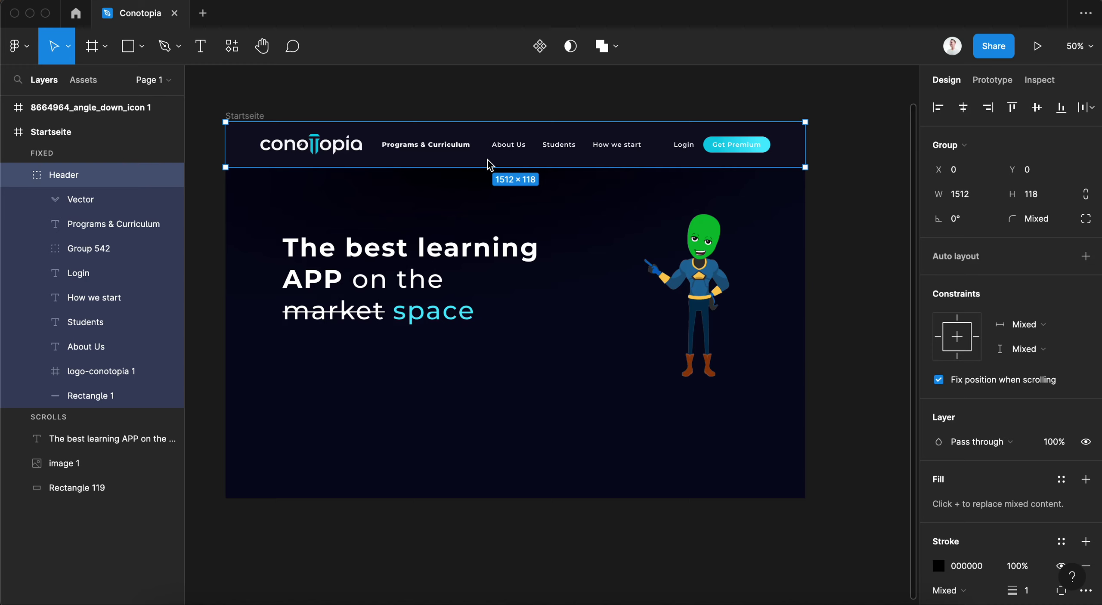
left_click(550, 448)
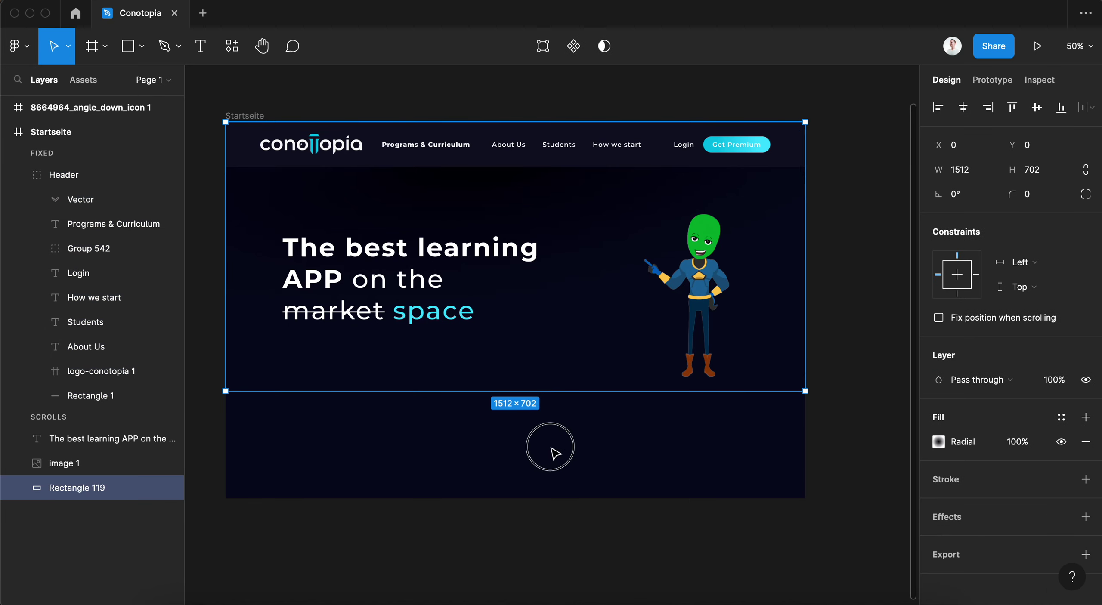
left_click(522, 495)
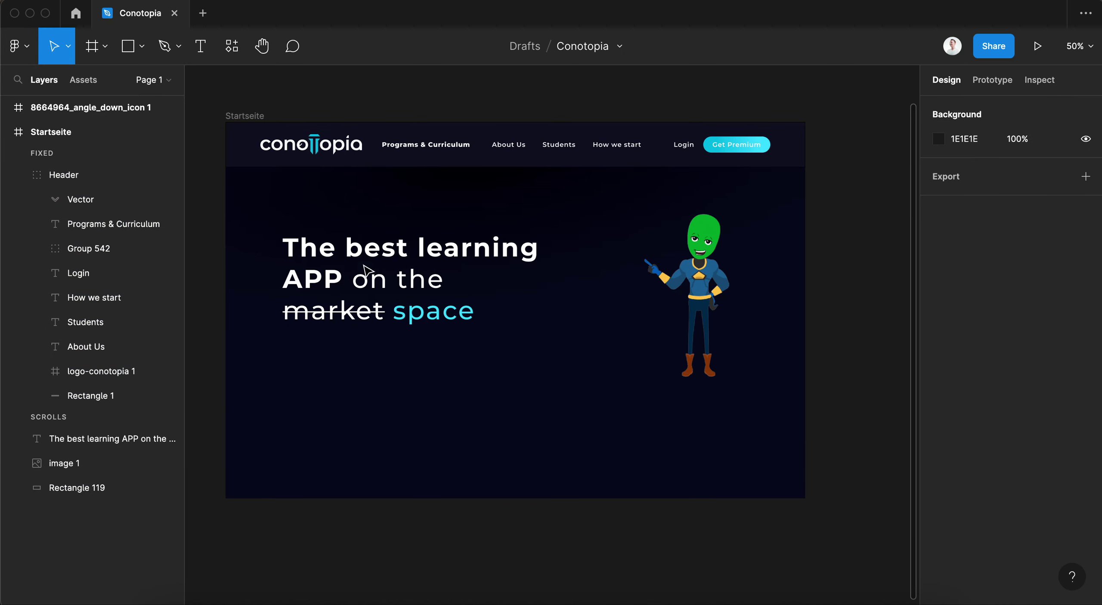
left_click(248, 117)
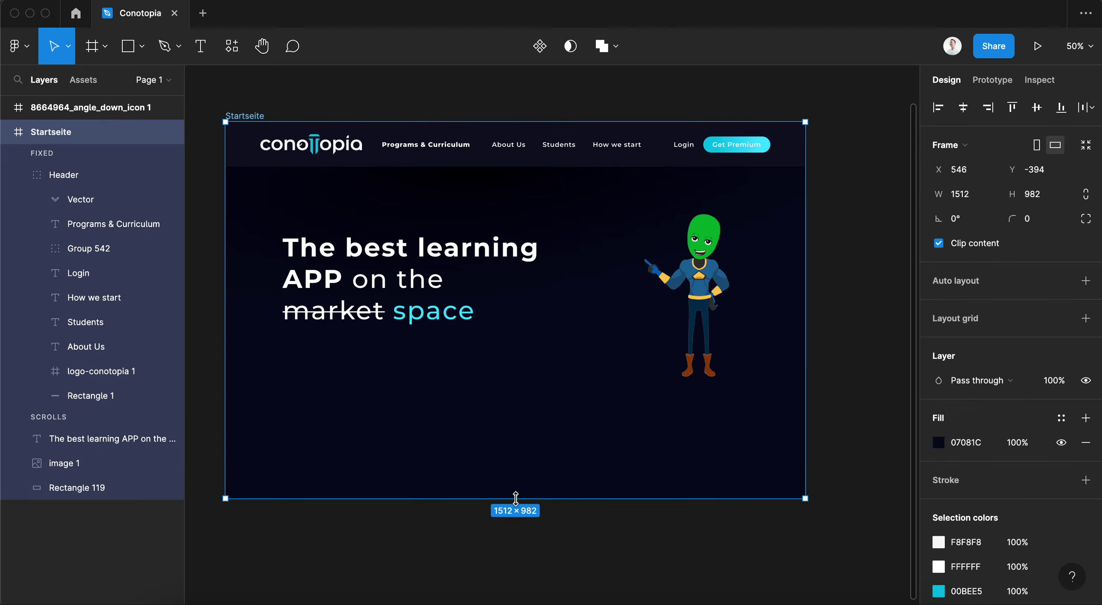
left_click_drag(515, 498, 516, 568)
key("ctrl+z")
left_click(431, 570)
- Set the Startseite frame width to 1522 and raise its height to 1082
left_click(261, 113)
left_click(962, 199)
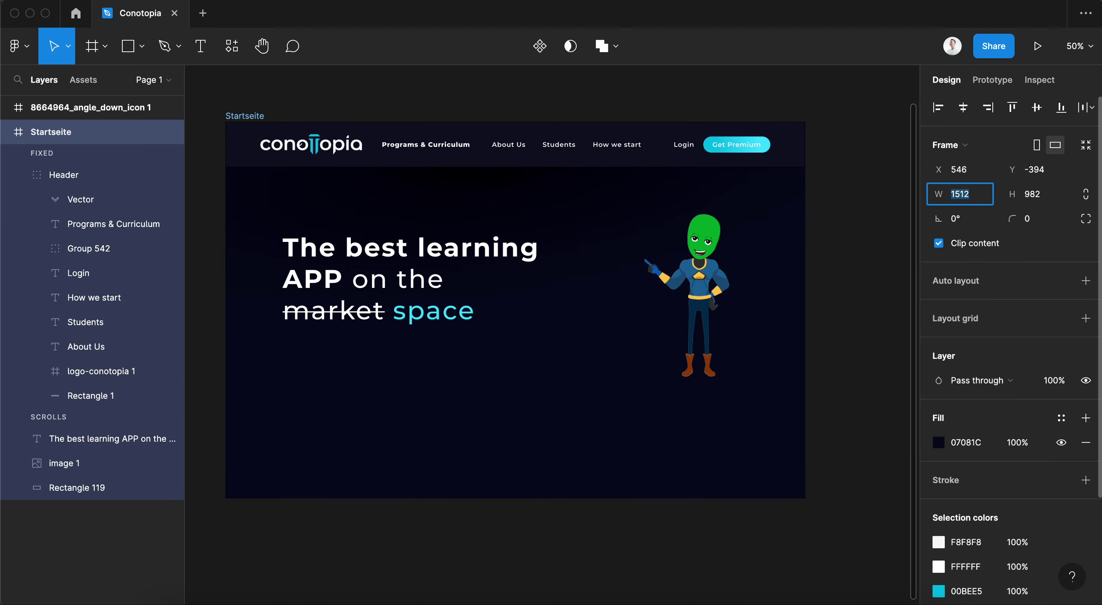
key("shift+Up")
key("Tab")
key("shift+Up")
key("shift+Up")
key("shift+Up")
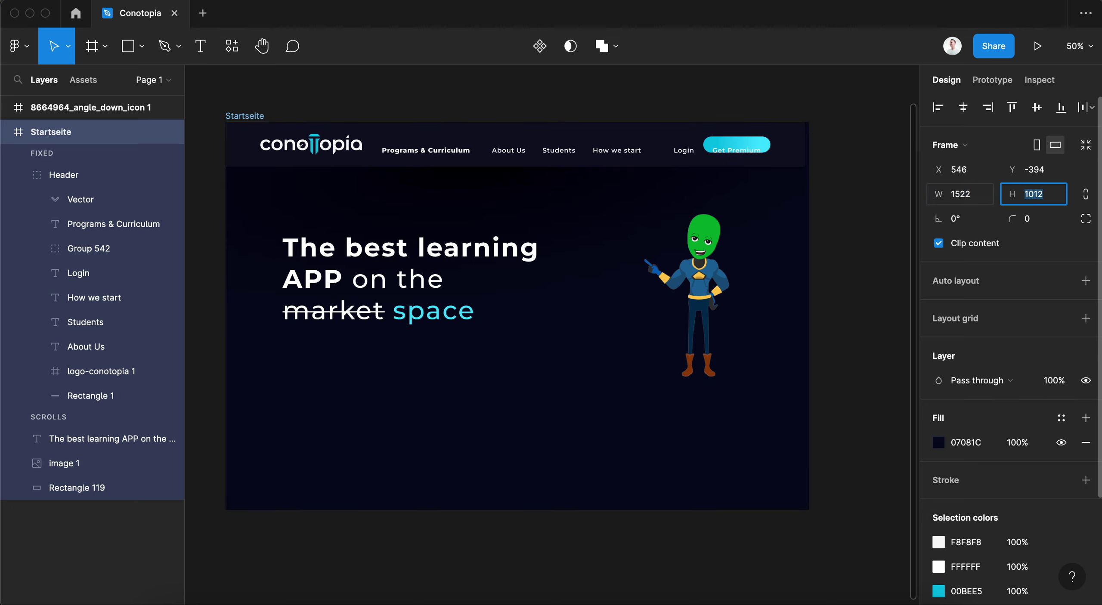
key("shift+Up")
key("shift+Up")
key("shift+Up")
key("shift+Up")
key("shift+Up")
key("shift+Up")
- Close the accidental new tab and undo back to 982 px tall, removing the header
key("ctrl+t")
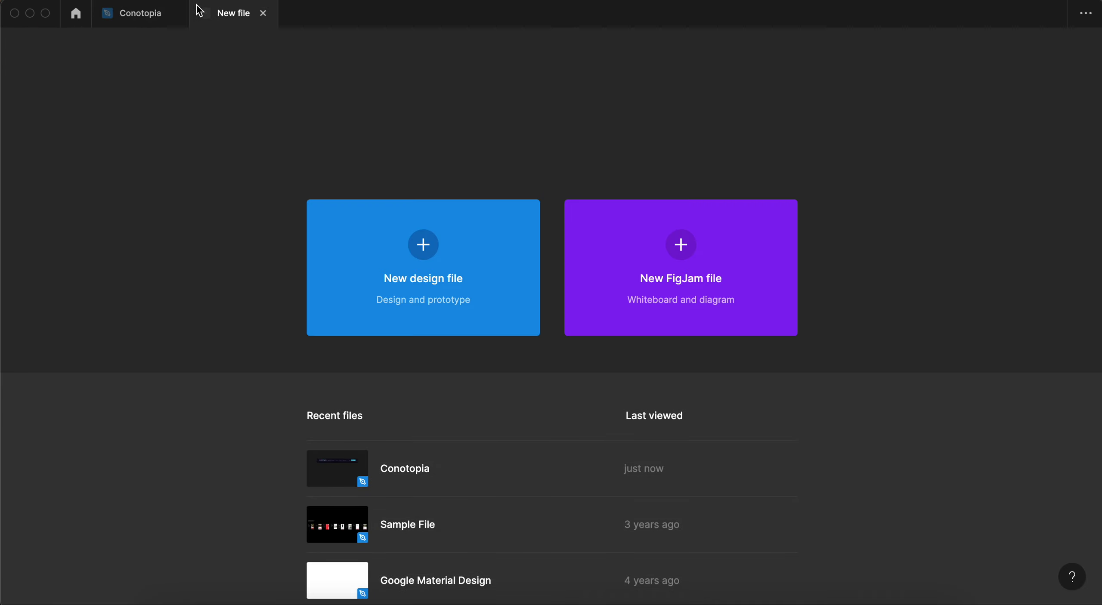
left_click(263, 13)
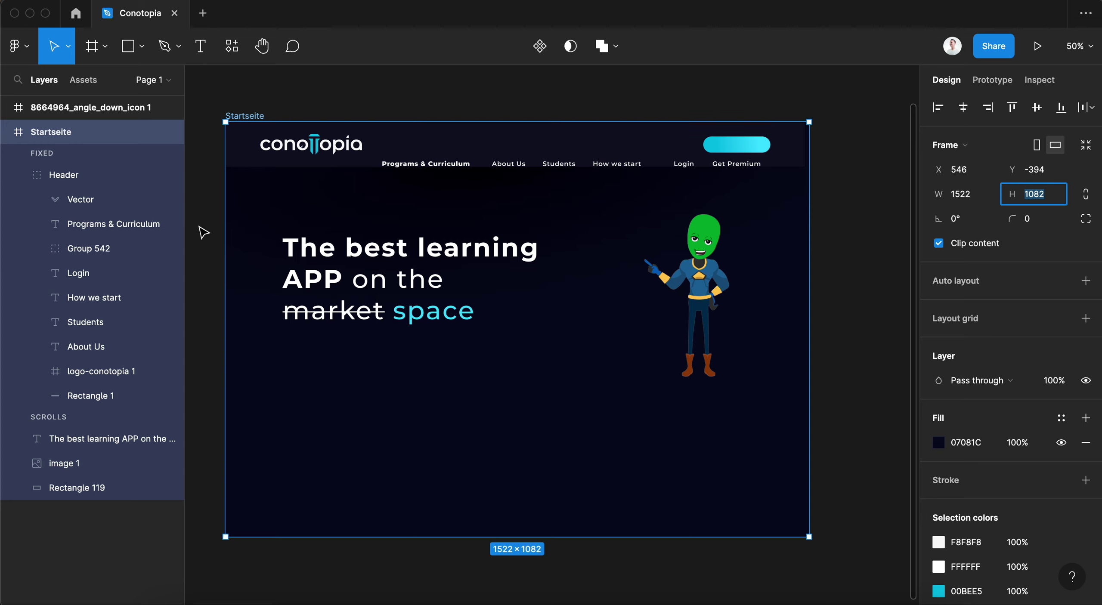
key("ctrl+z")
key("ctrl+z")
key("ctrl+z")
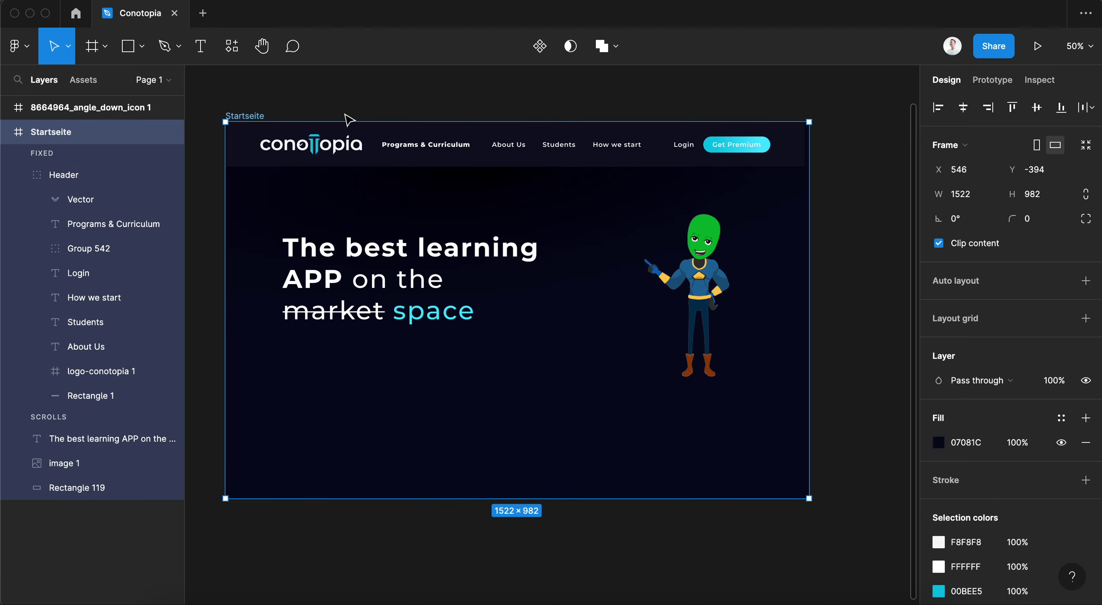
key("ctrl+z")
key("ctrl+z")
left_click(238, 115)
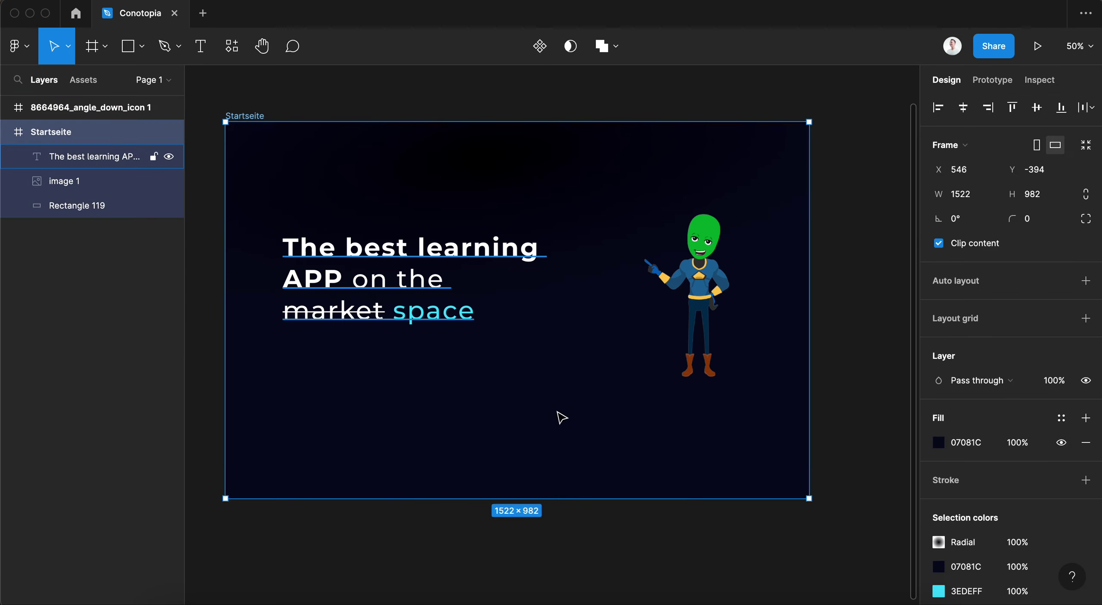
- Extend the Startseite frame to 2328 px tall and paste the Header group back
left_click_drag(524, 498, 507, 600)
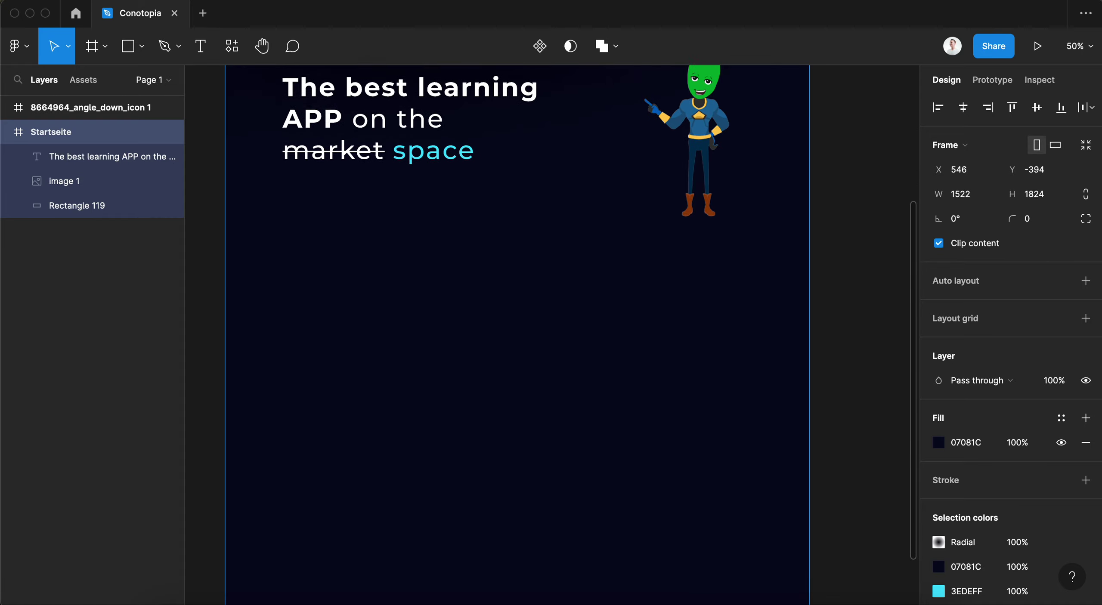
left_click(560, 362)
scroll(567, 344, "up", 10)
key("ctrl+v")
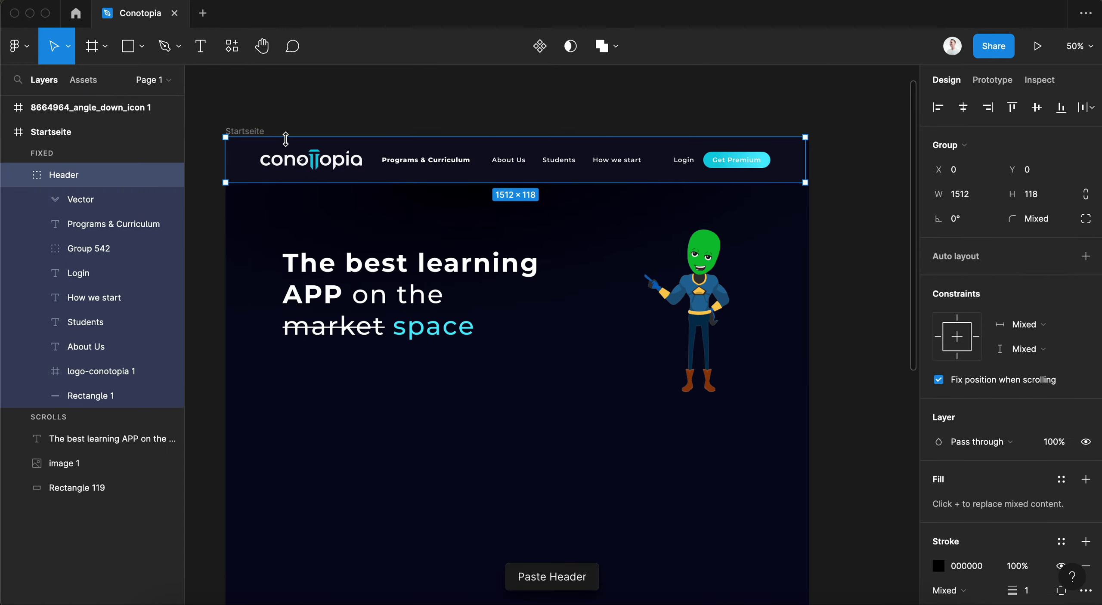
left_click(290, 123)
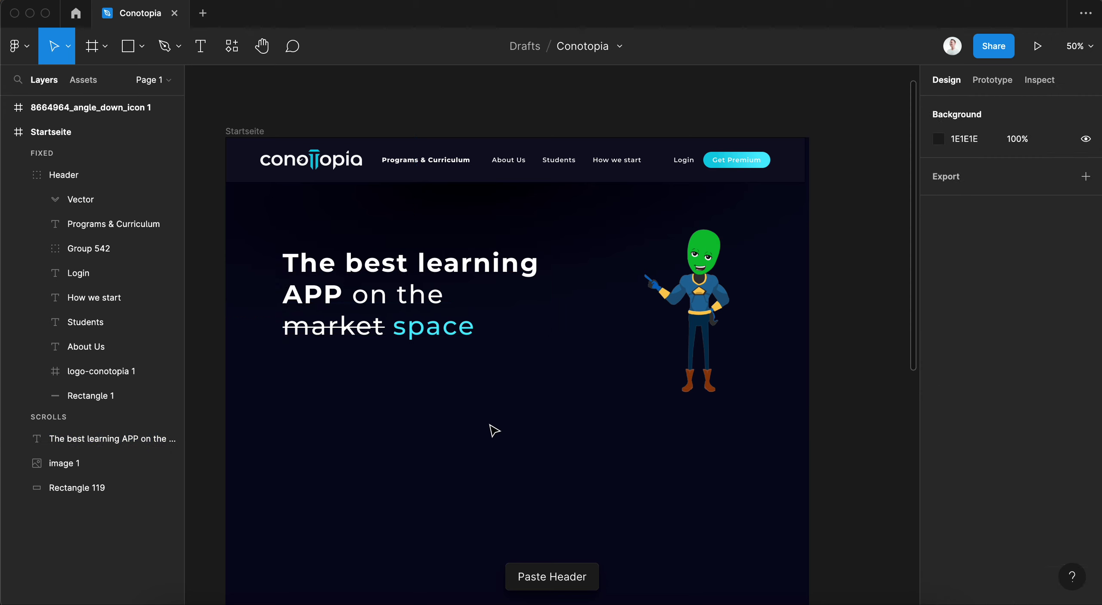
scroll(494, 431, "down", 3)
scroll(494, 430, "up", 5)
scroll(494, 431, "up", 2)
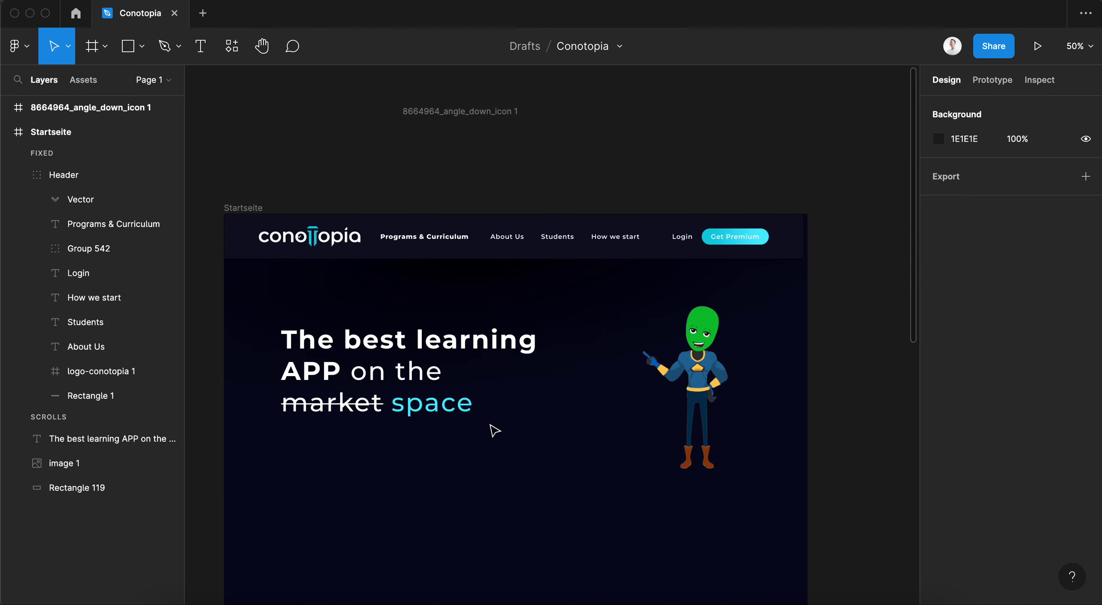
scroll(492, 427, "down", 3)
- Paste a copy of the Startseite frame beside the original at X 2108
left_click(482, 364)
left_click(509, 438)
scroll(512, 441, "up", 1)
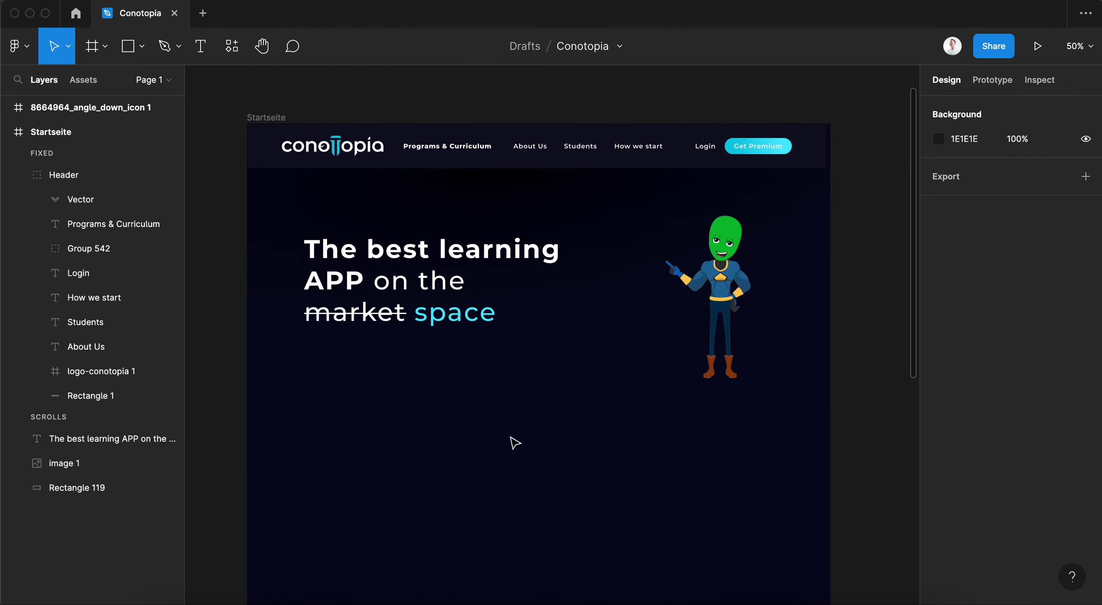
scroll(517, 436, "up", 1)
scroll(525, 434, "right", 1)
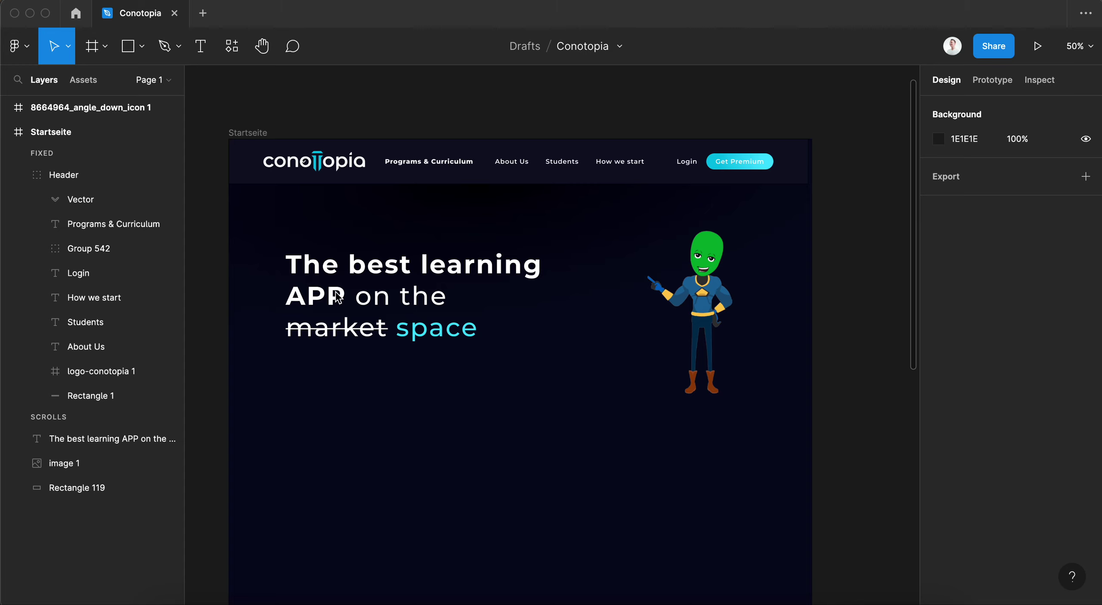
left_click(253, 133)
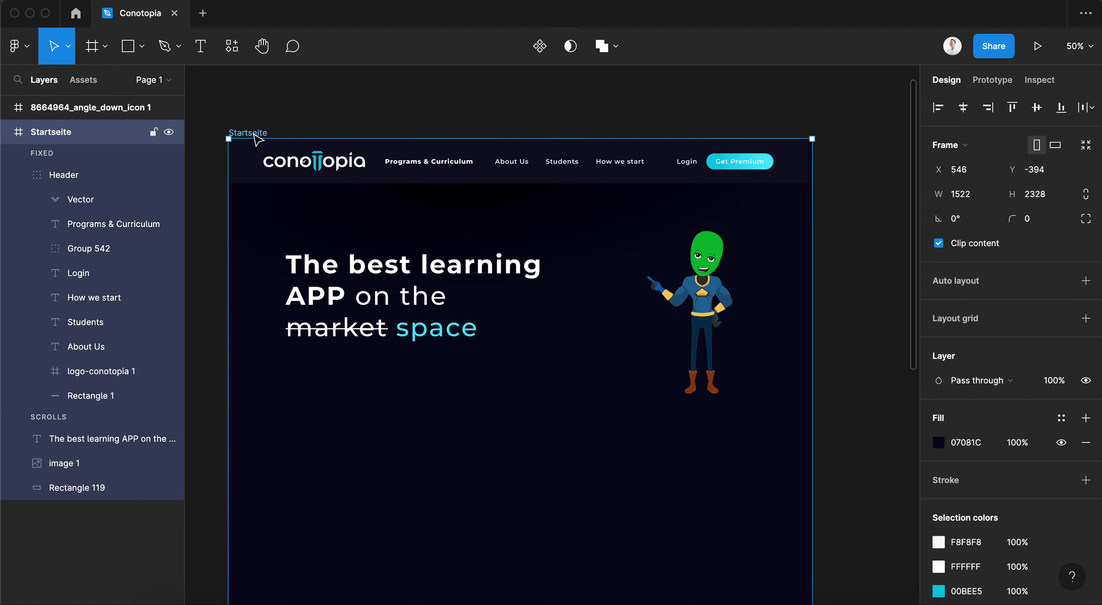
key("ctrl+v")
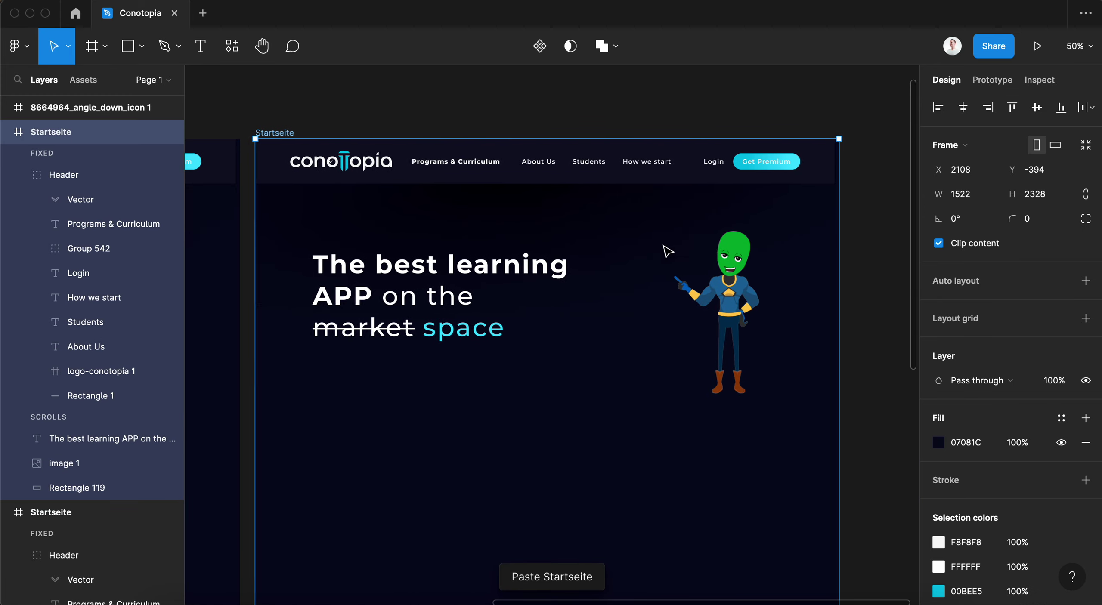
scroll(667, 252, "right", 2)
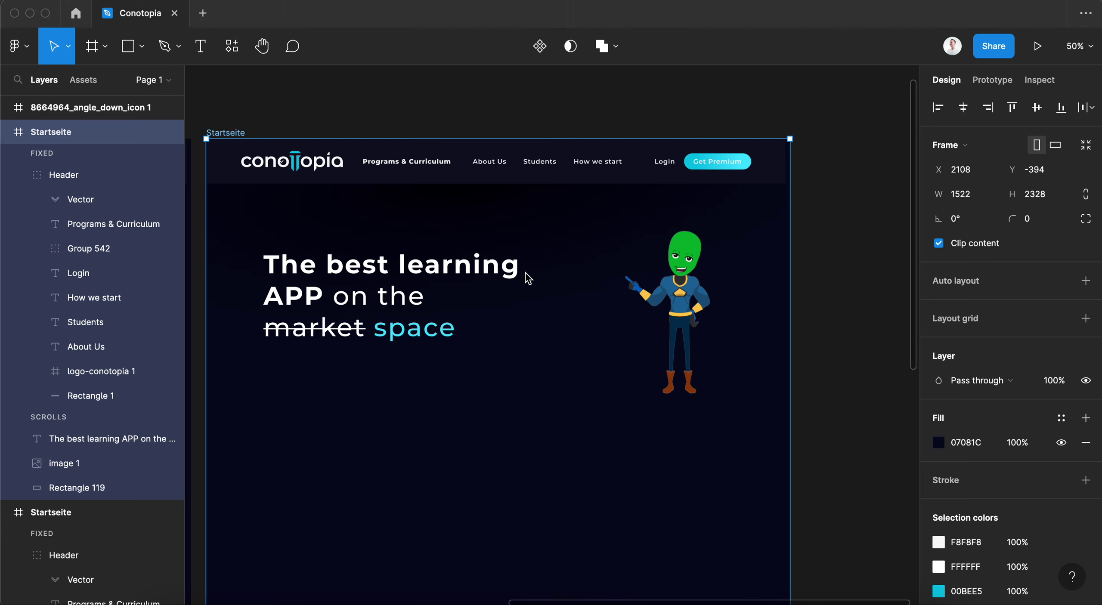
- Duplicate the heading below itself and replace the copy's text with the new tagline
left_click(364, 287)
key("ctrl+v")
left_click_drag(364, 287, 383, 414)
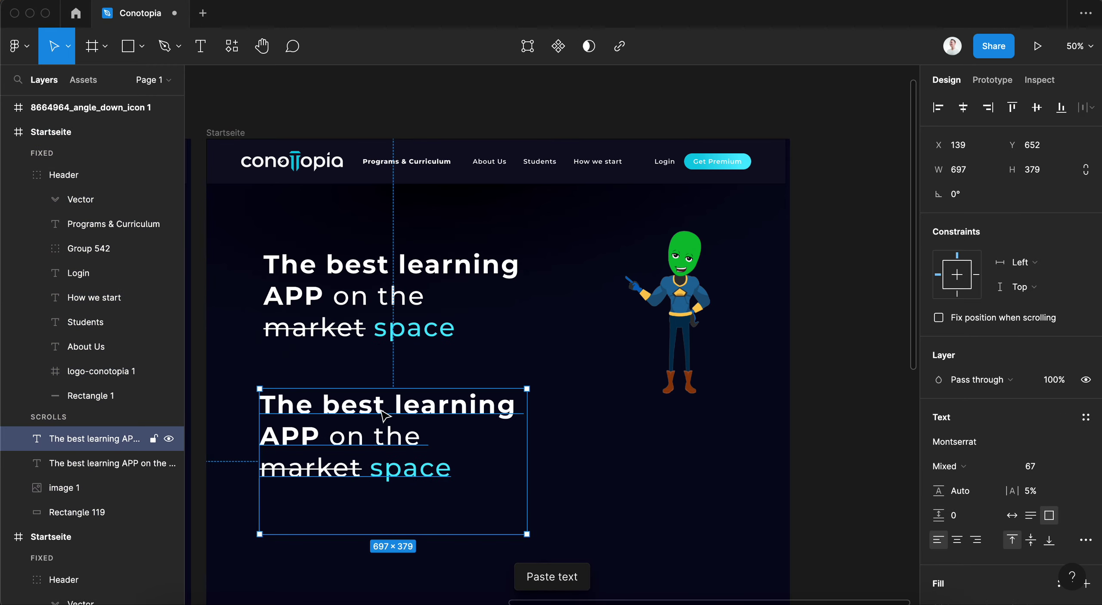
double_click(322, 418)
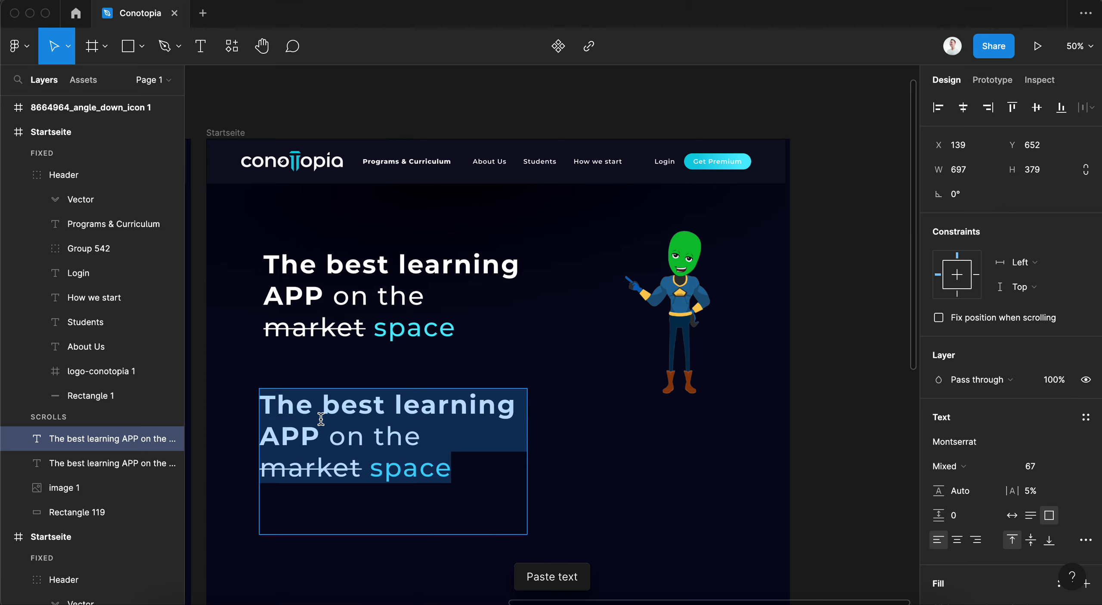
type("One solution for everyone in school and university")
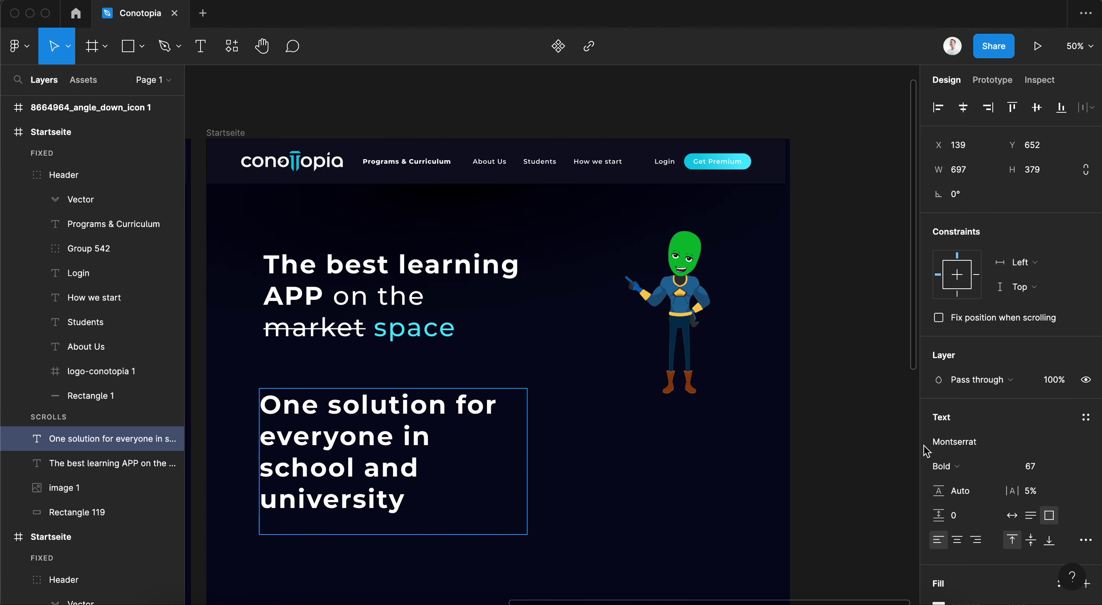
- Set the subtitle's font size to 37
key("ctrl+a")
left_click(1030, 466)
type("47")
key("Return")
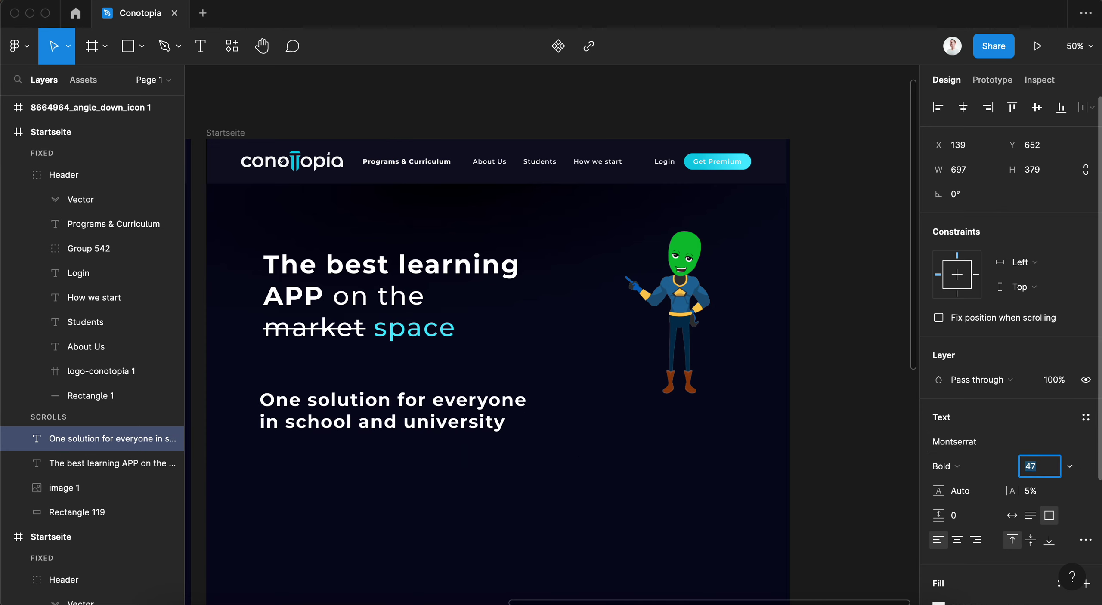
type("37")
key("Return")
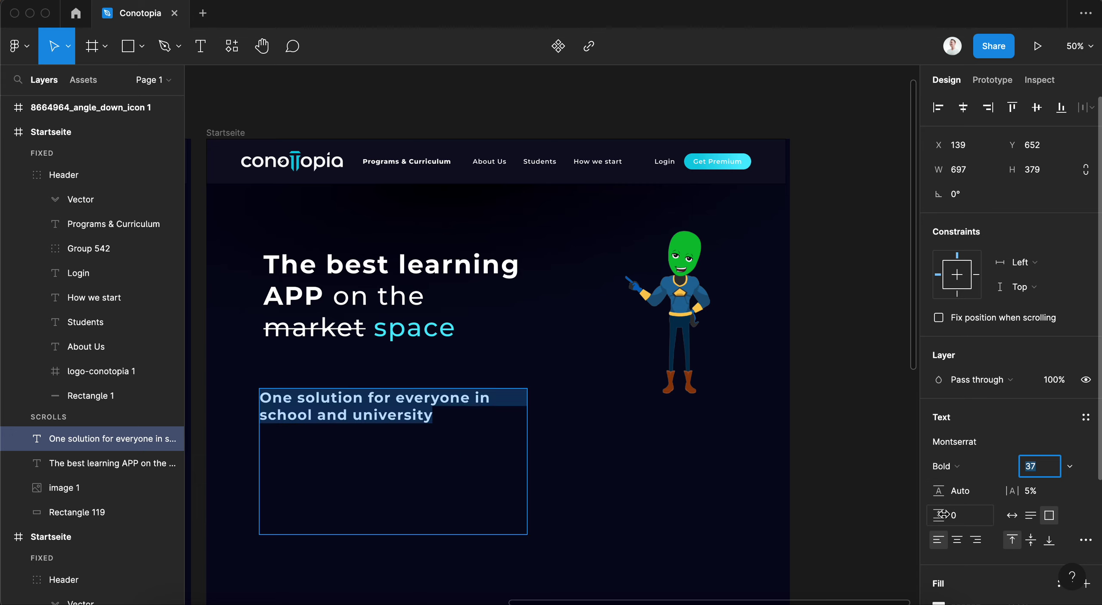
- Set the subtitle's paragraph spacing to 0 and line height to 156.4%
left_click_drag(943, 513, 942, 513)
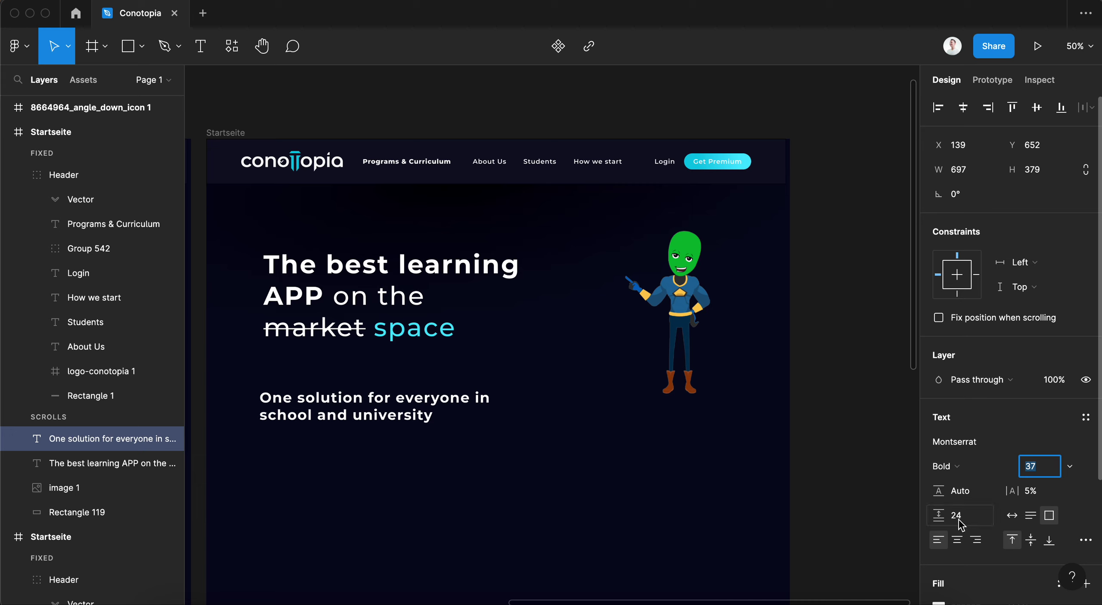
left_click(957, 516)
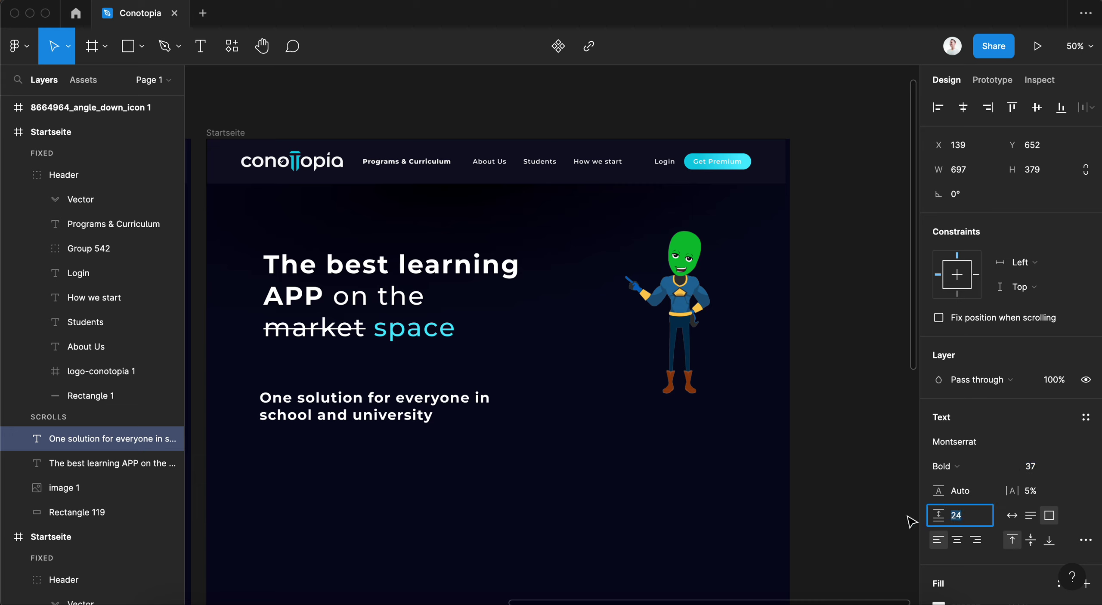
left_click_drag(942, 515, 929, 515)
left_click(943, 513)
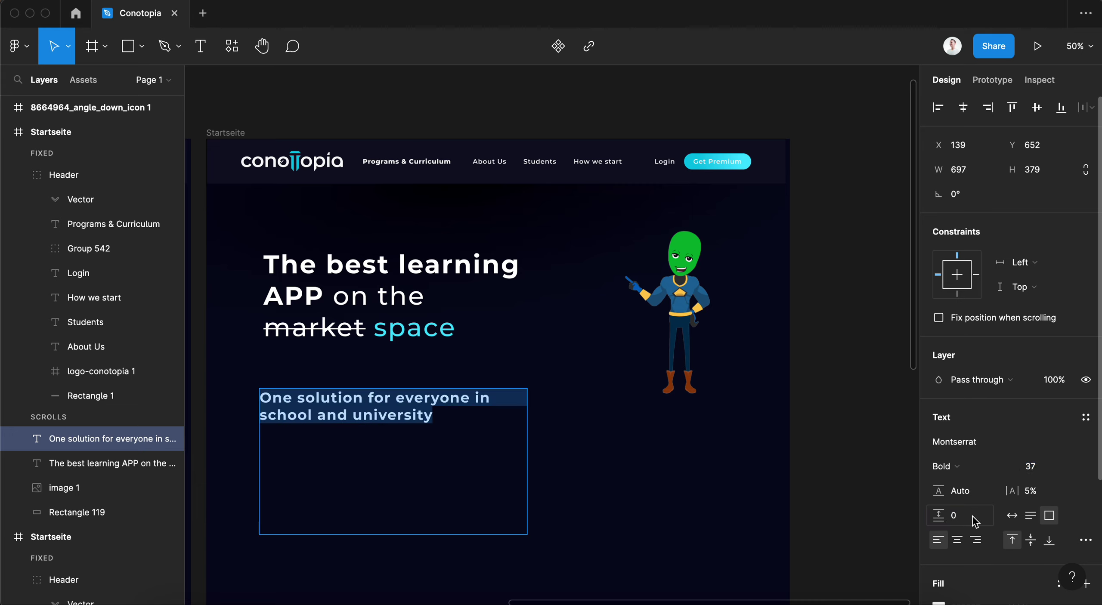
left_click(984, 496)
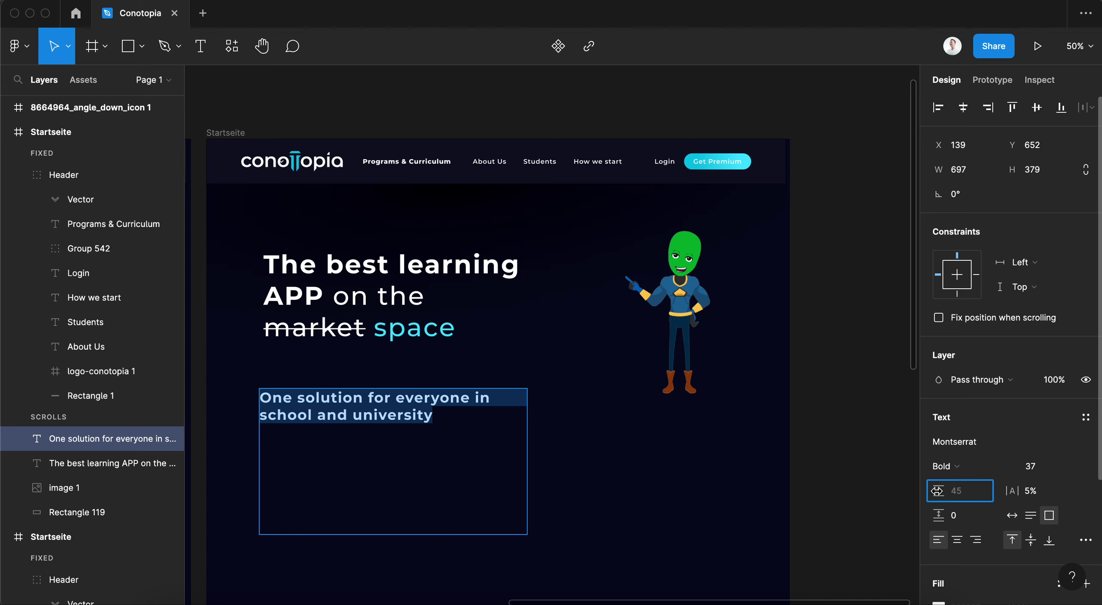
left_click_drag(936, 490, 985, 491)
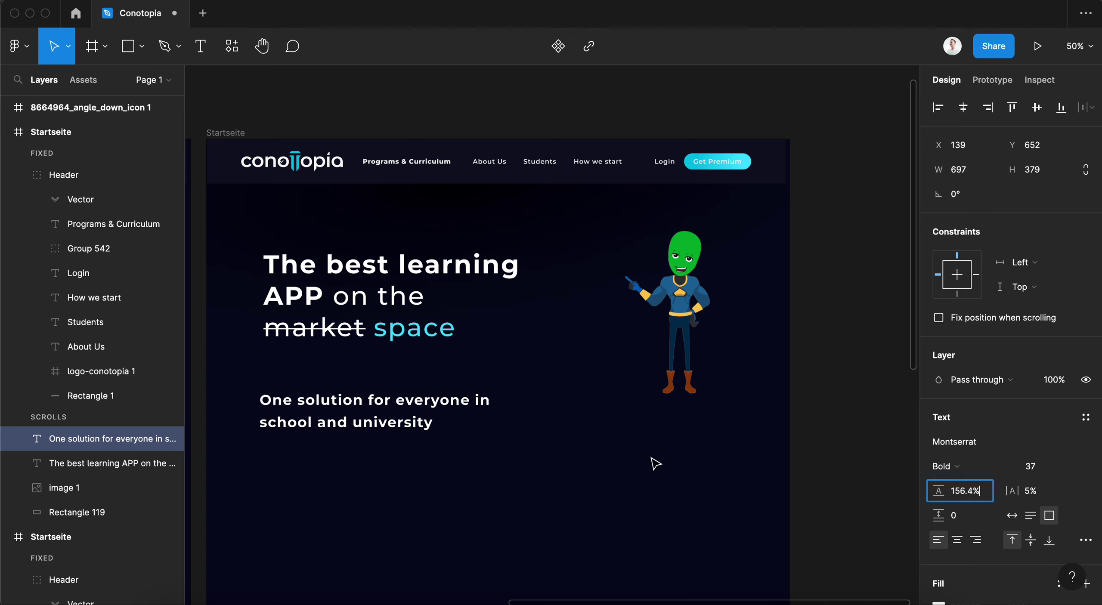
key("Escape")
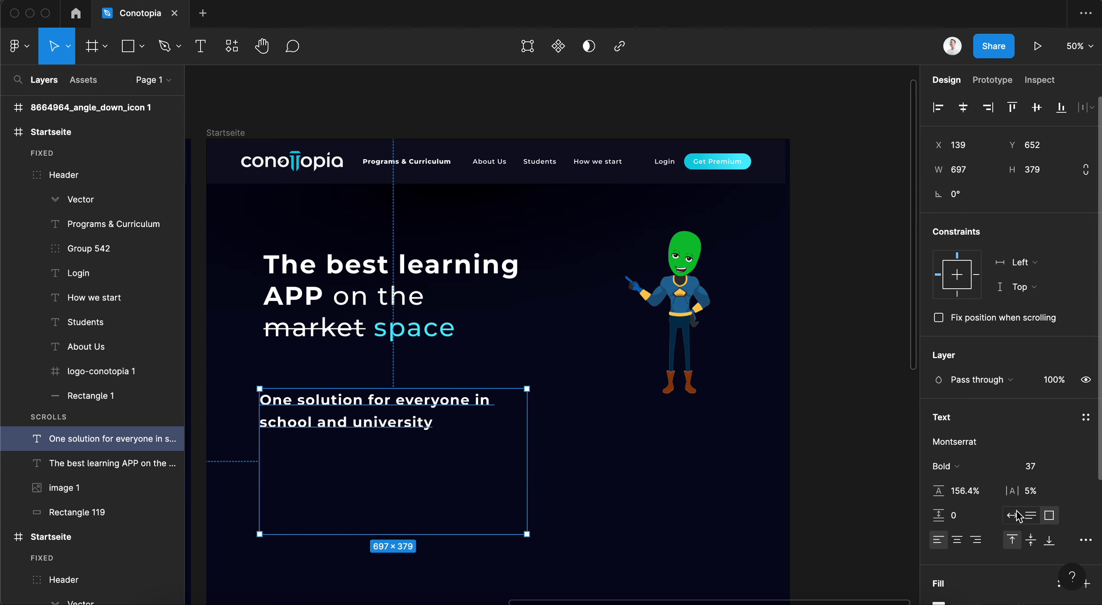
- Try resizing options, ending with the subtitle box hugging its text on one line
left_click(1014, 514)
key("super+z")
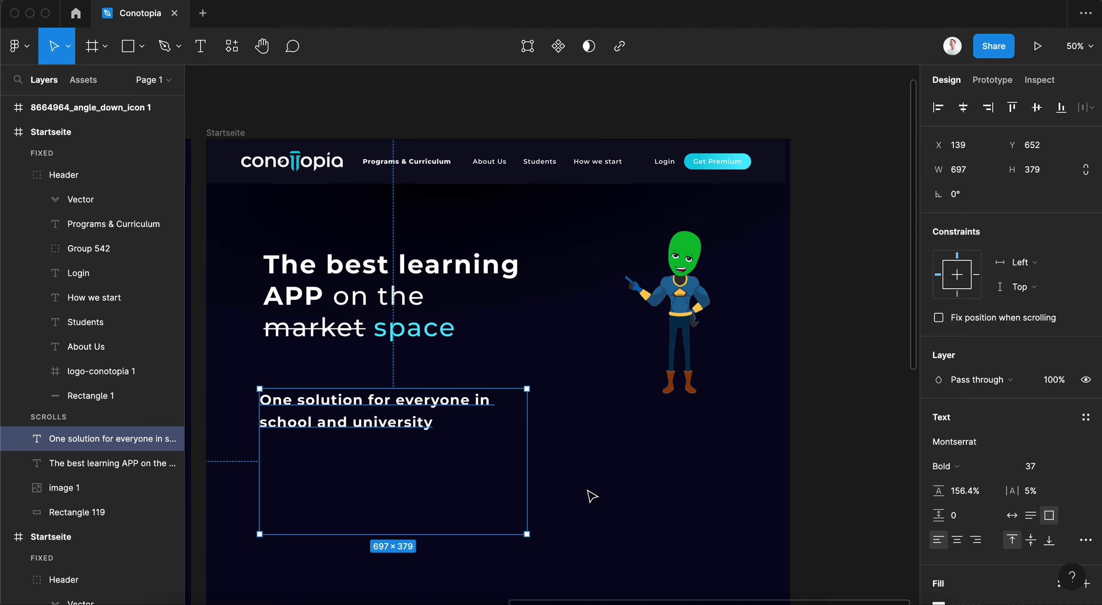
left_click_drag(523, 533, 455, 480)
key("super+z")
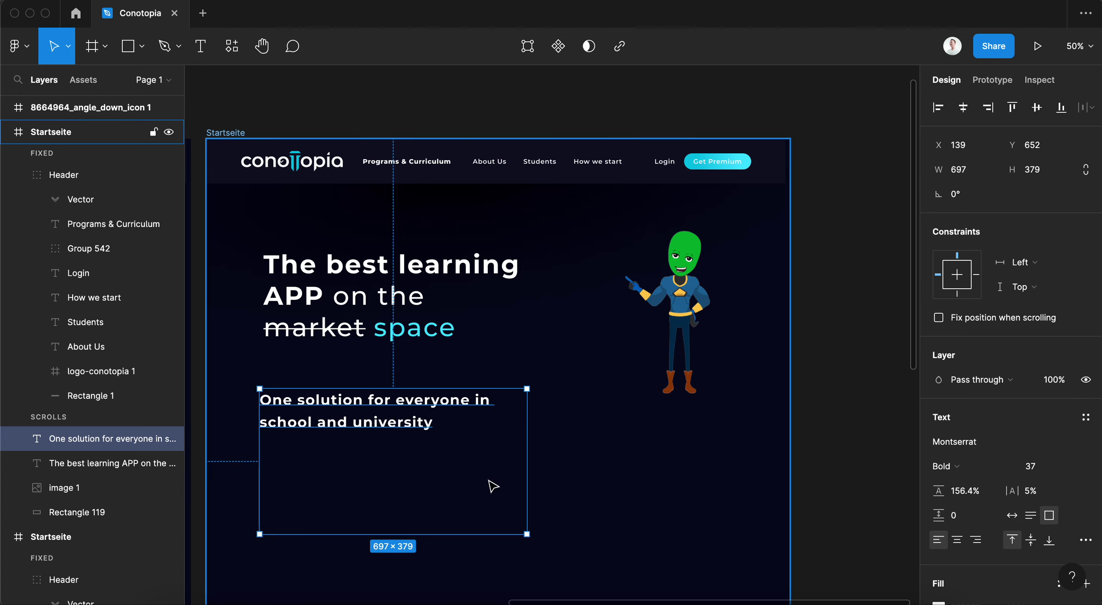
left_click(1030, 515)
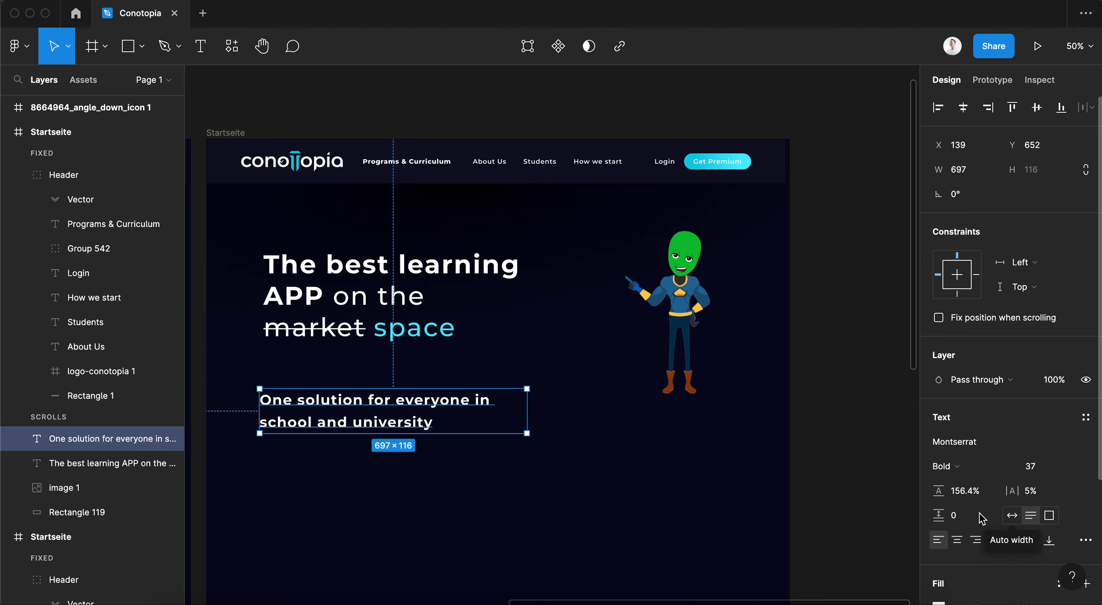
left_click(1012, 515)
- Break the subtitle onto a second line after 'everyone'
double_click(478, 402)
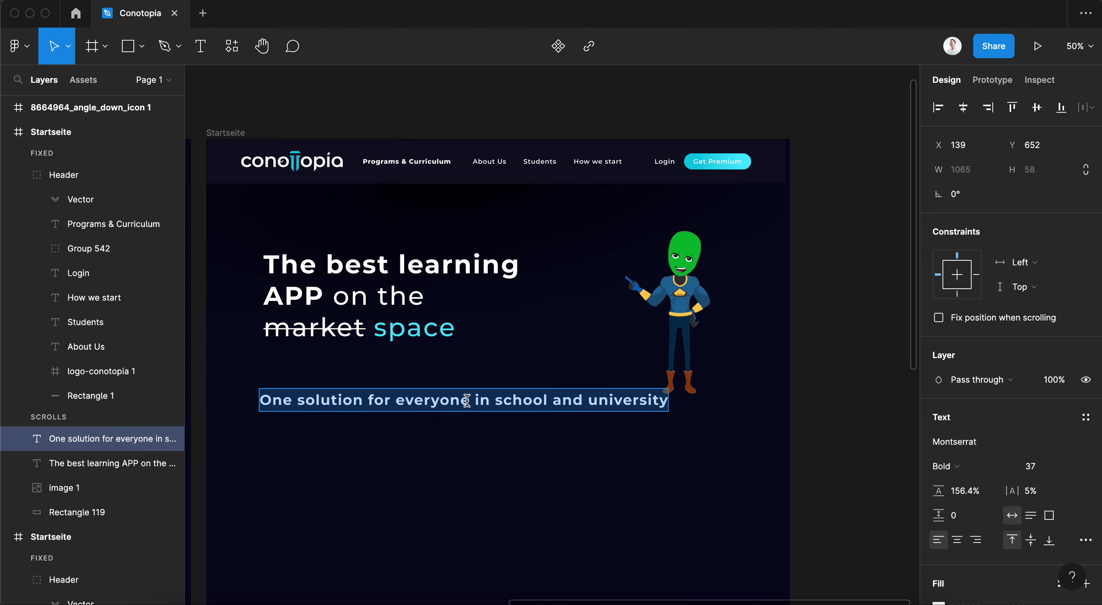
left_click(473, 400)
key("Return")
key("Escape")
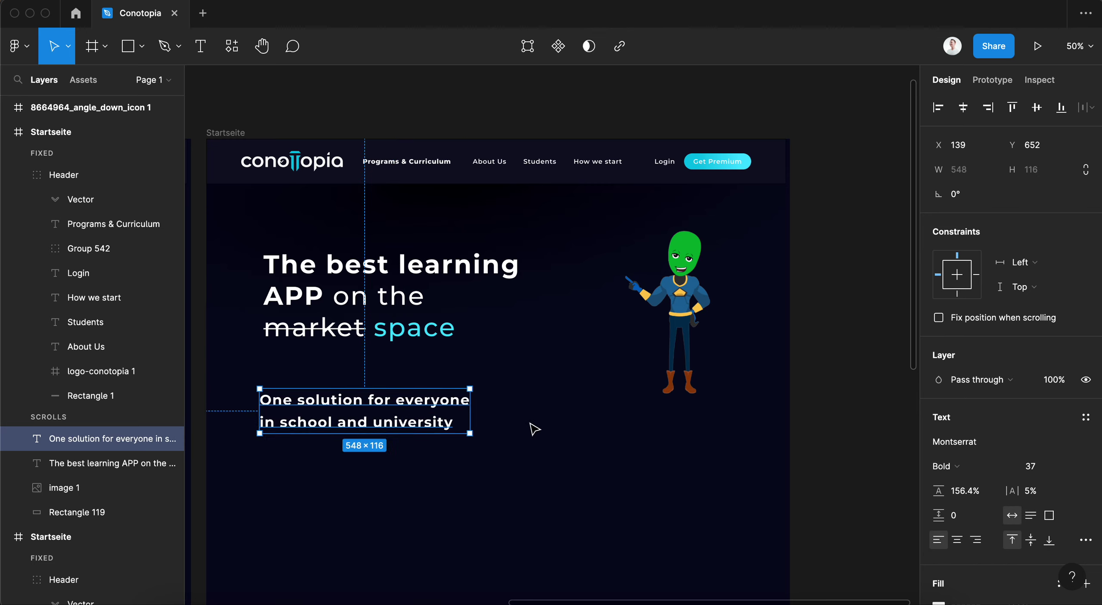
left_click_drag(469, 434, 445, 420)
key("ctrl+z")
- In type settings, test truncate and fixed size, then set resizing to Auto width
left_click(1085, 541)
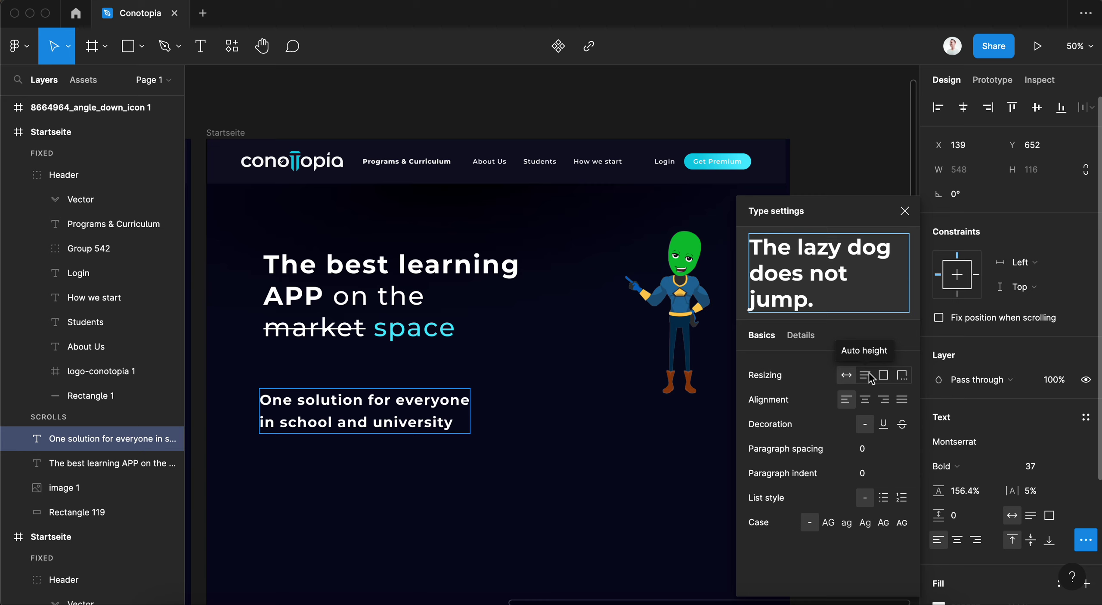
left_click(900, 376)
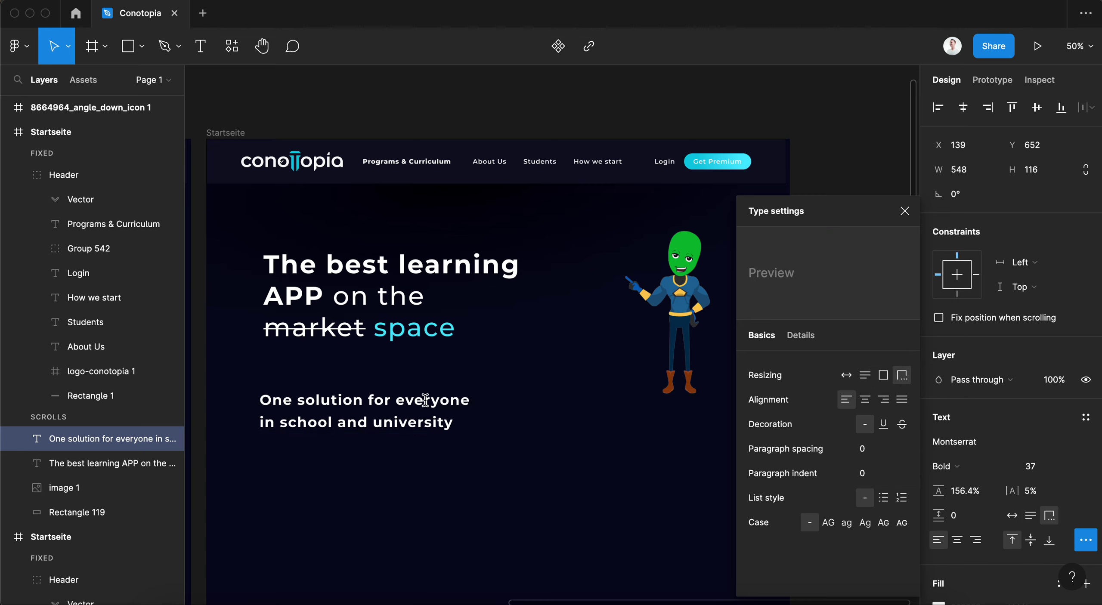
left_click_drag(466, 429, 535, 462)
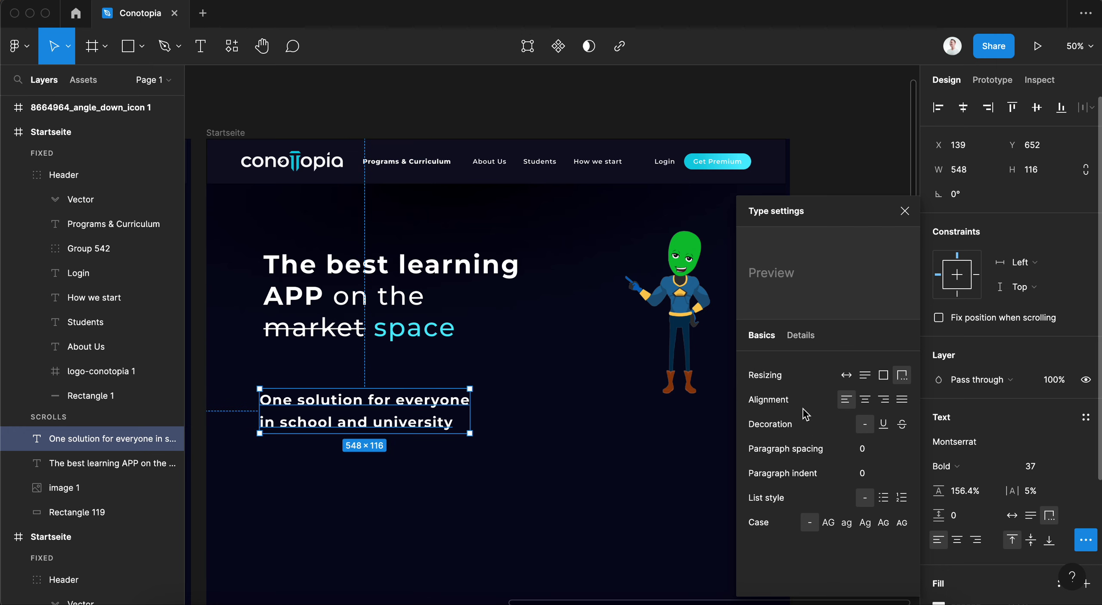
left_click(883, 375)
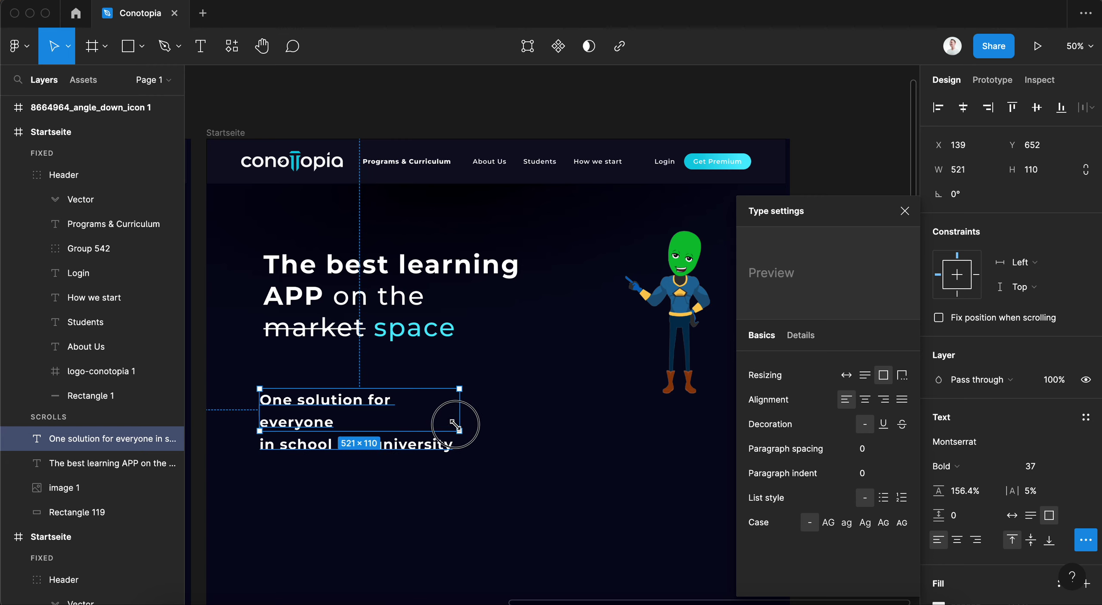
left_click_drag(473, 437, 472, 436)
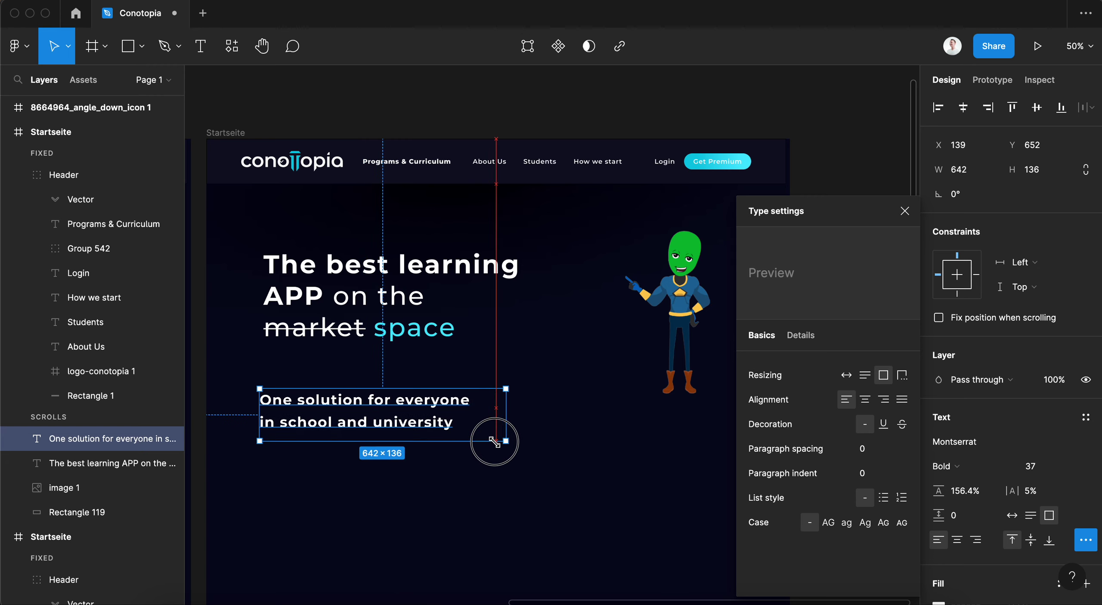
left_click(846, 375)
left_click(521, 468)
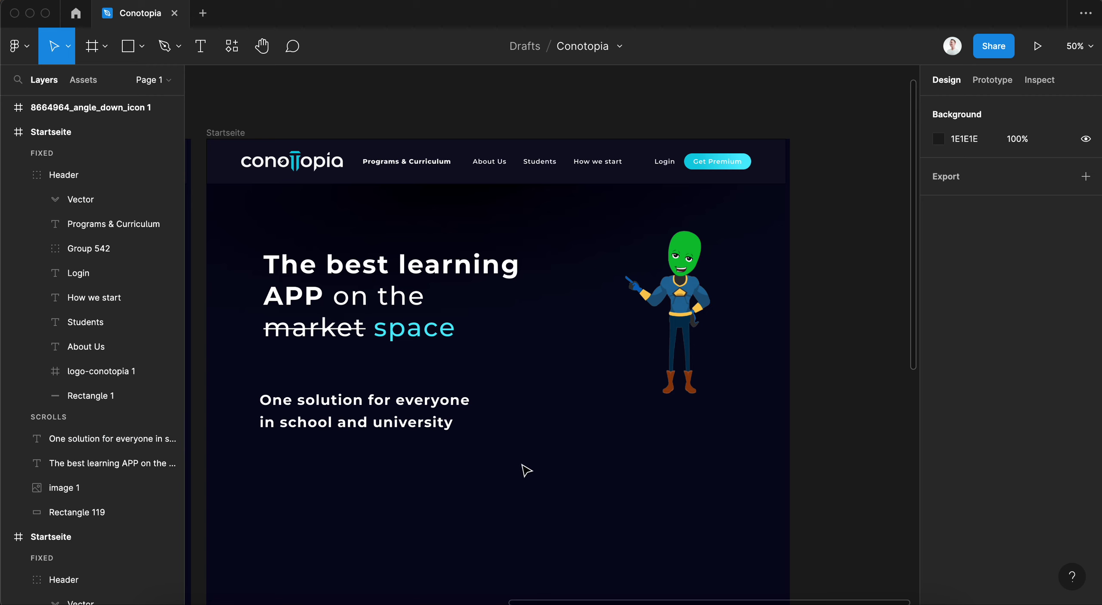
- Shrink the subtitle to 18, move it up under the heading, and paste a duplicate
left_click(413, 428)
left_click(1046, 468)
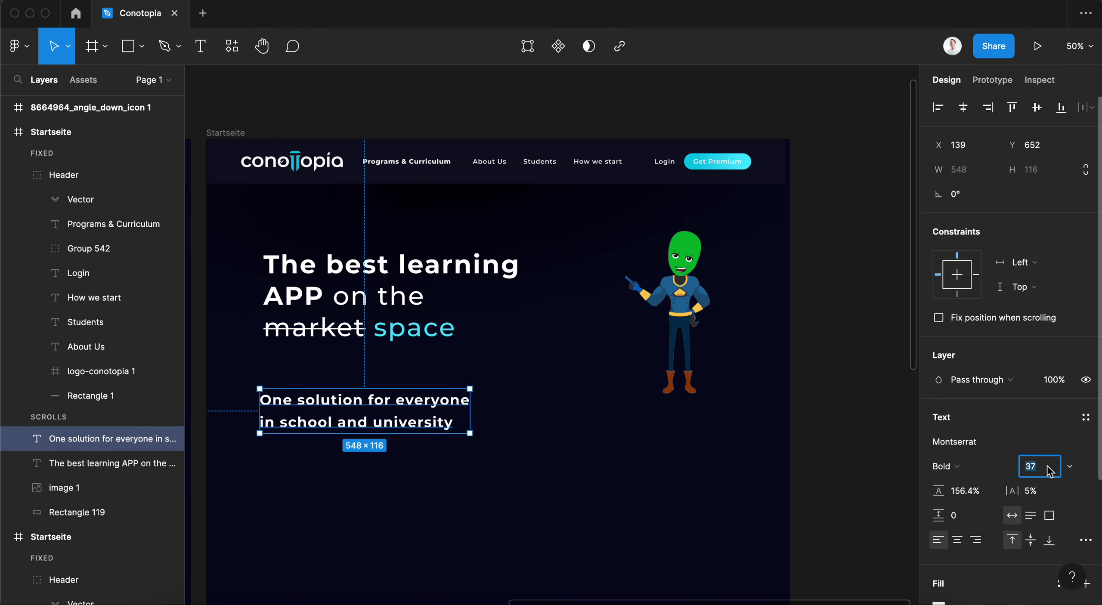
type("20")
key("Return")
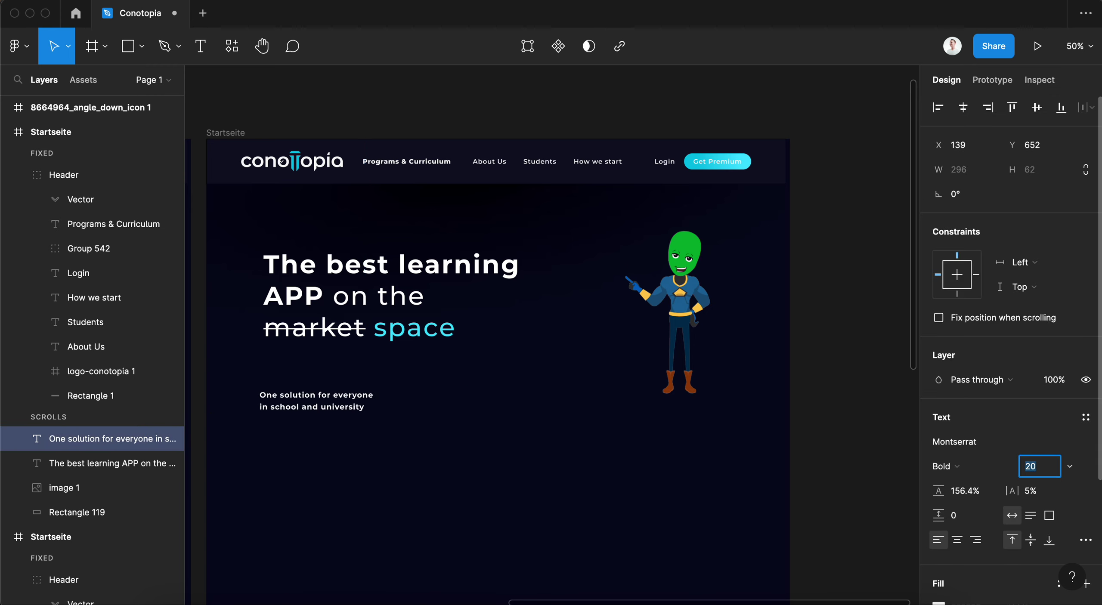
key("Down")
key("Down")
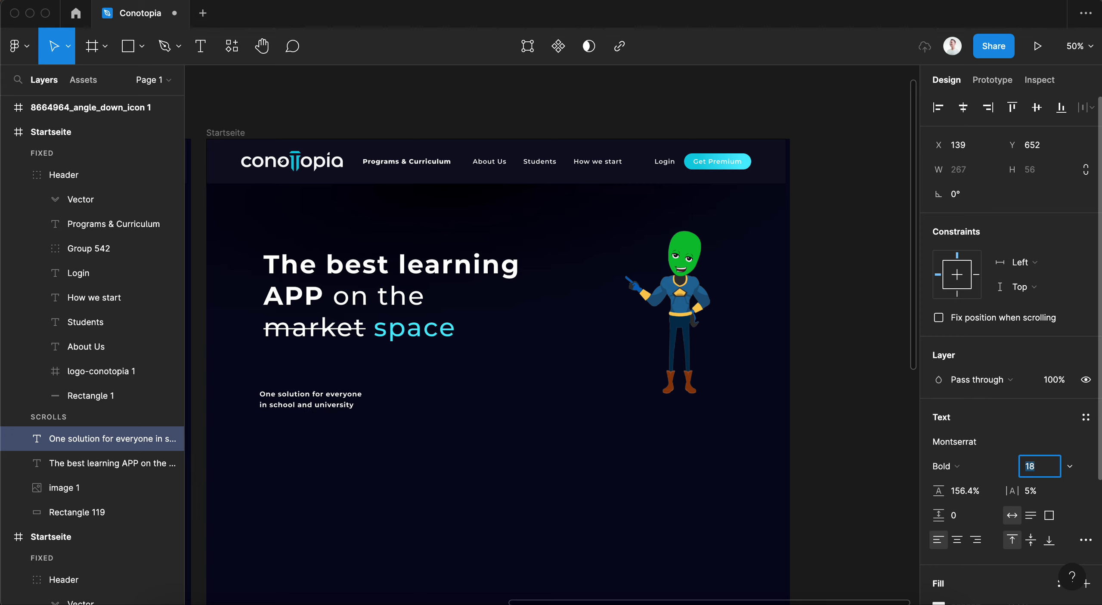
mouse_move(336, 408)
left_mouse_down()
mouse_move(343, 381)
mouse_move(485, 382)
left_mouse_up()
key("super+v")
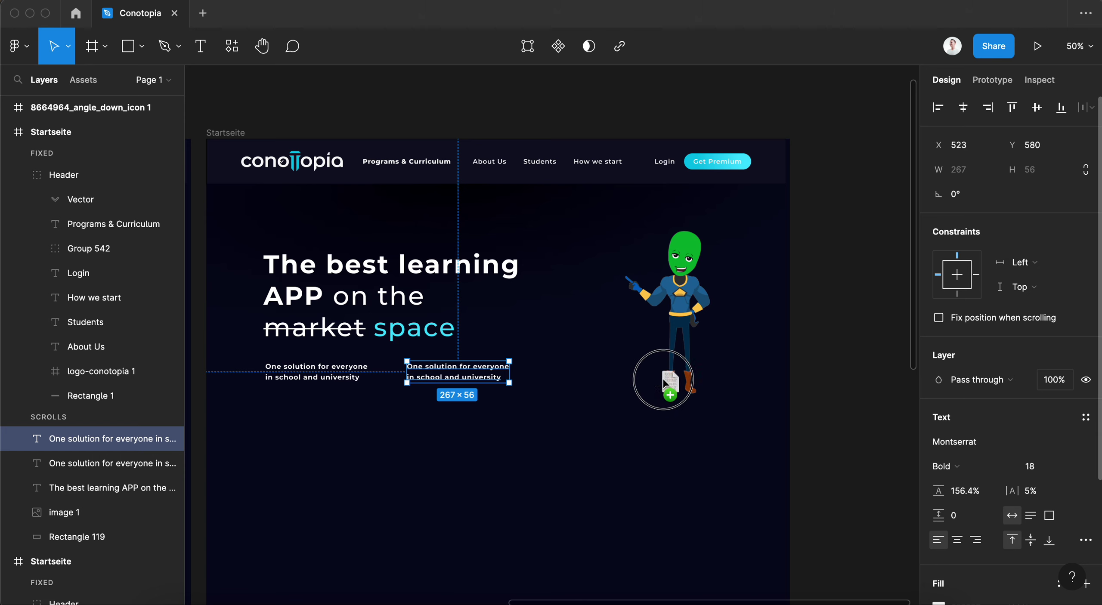
- Import the check icon, colour it cyan 3EDEFF, and enlarge it to 72×72
left_click_drag(659, 374, 578, 346)
scroll(988, 490, "down", 3)
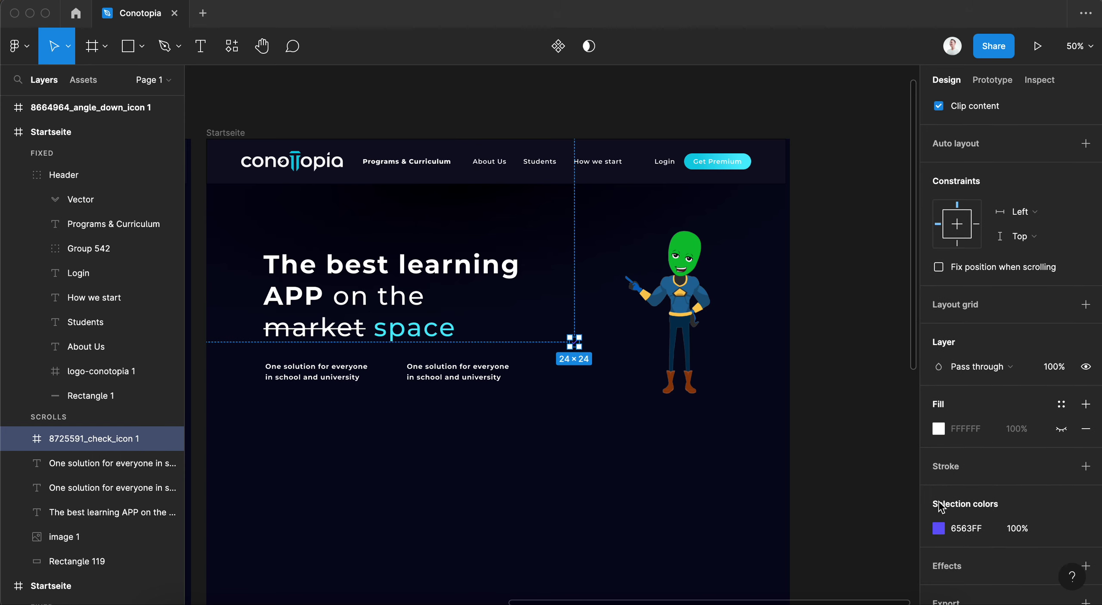
left_click(938, 528)
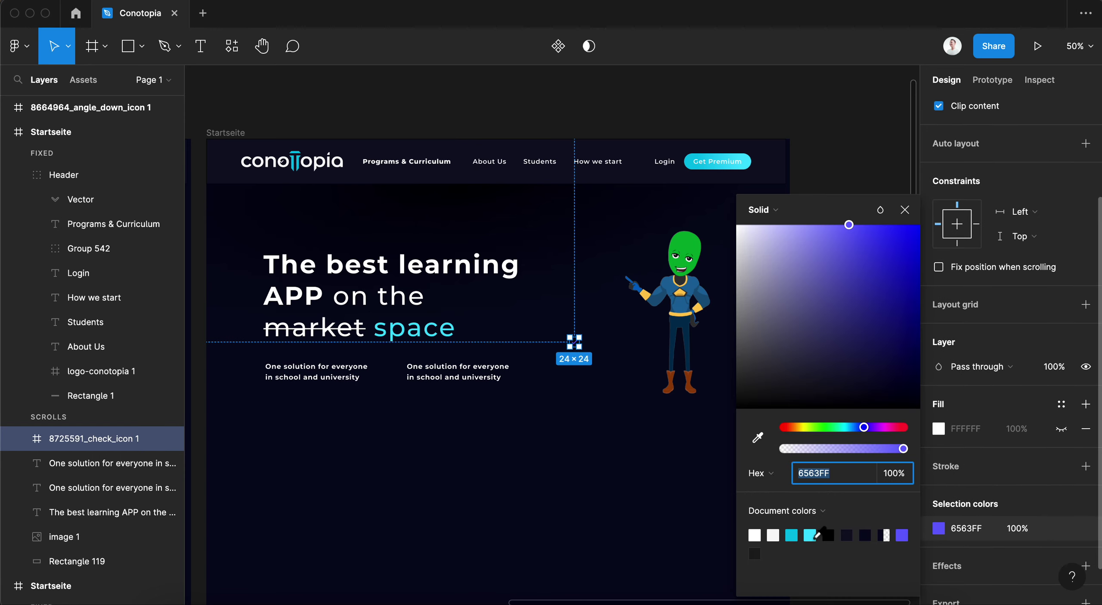
left_click(813, 534)
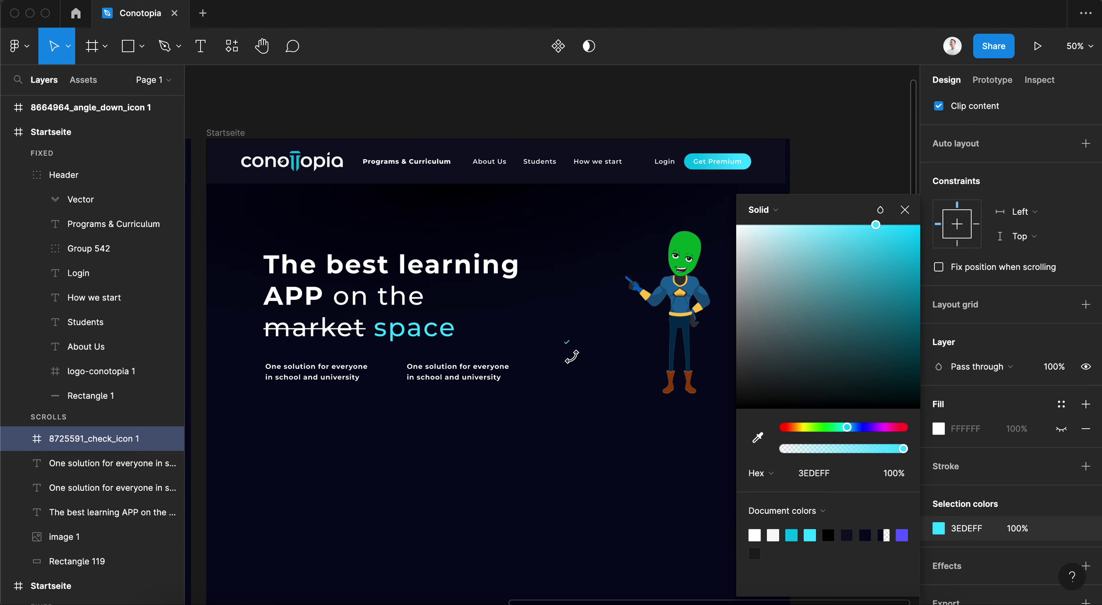
scroll(576, 362, "up", 5)
scroll(577, 362, "up", 5)
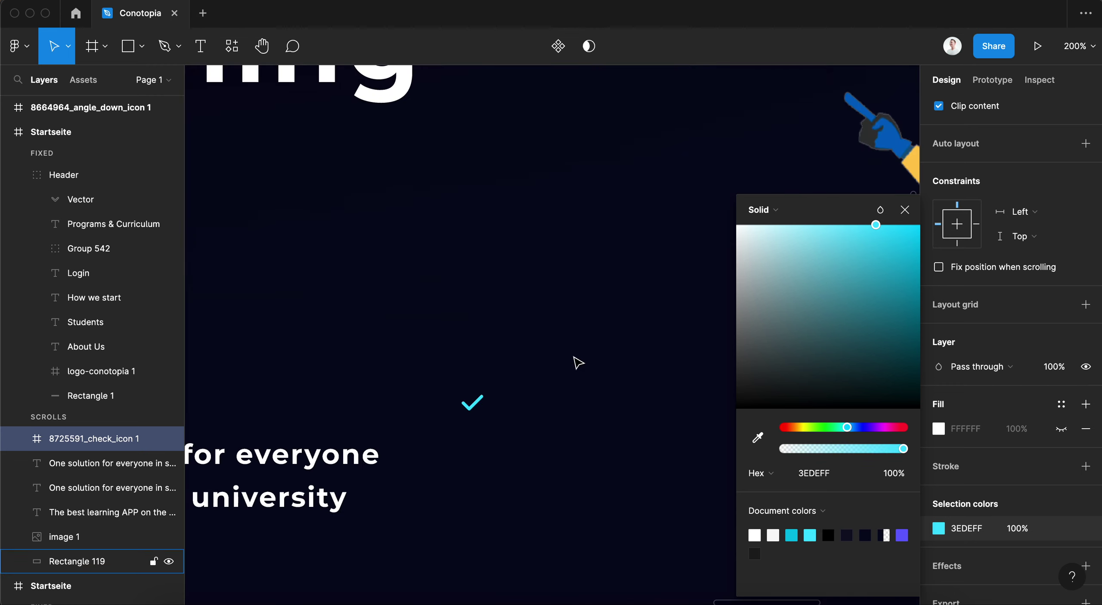
left_click_drag(450, 424, 380, 494)
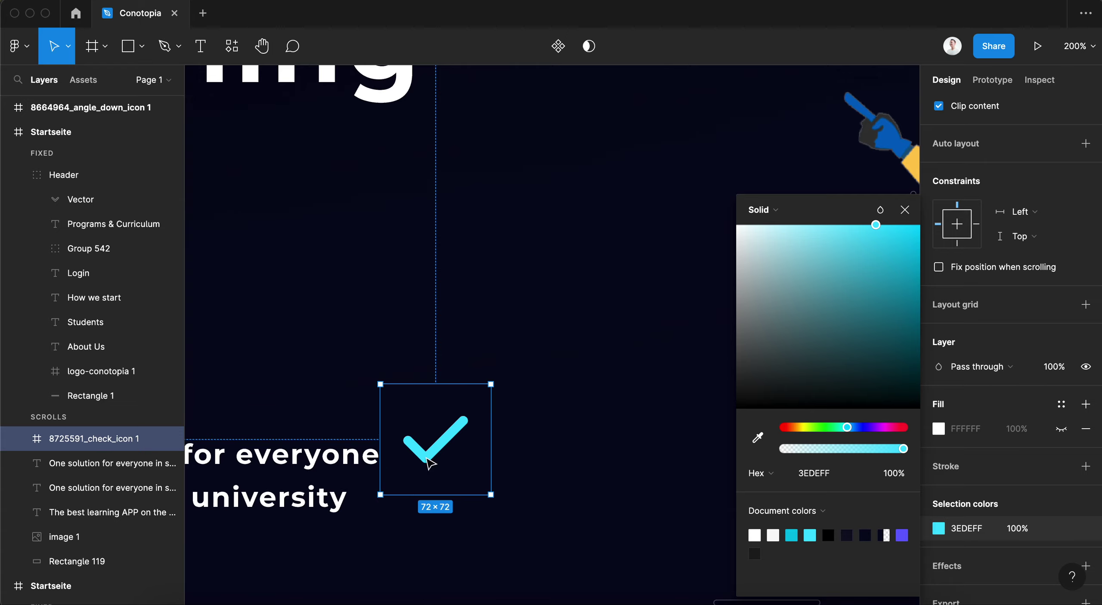
left_click(905, 210)
- Place the check left of the first feature line and paste a copy by the second
scroll(514, 455, "left", 4)
left_click_drag(415, 463, 254, 473)
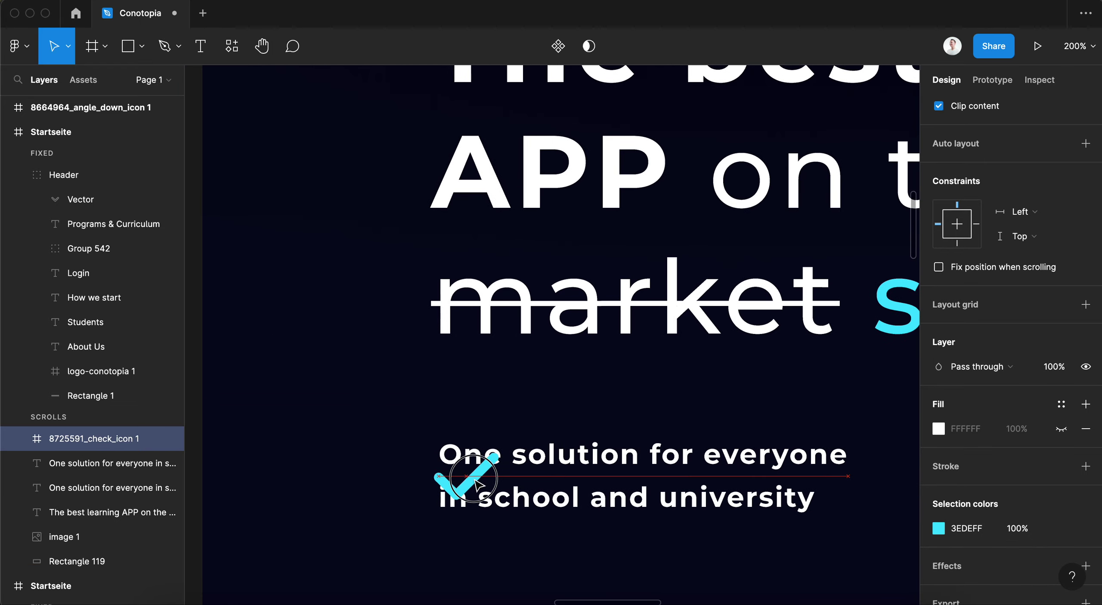
left_click_drag(254, 474, 380, 482)
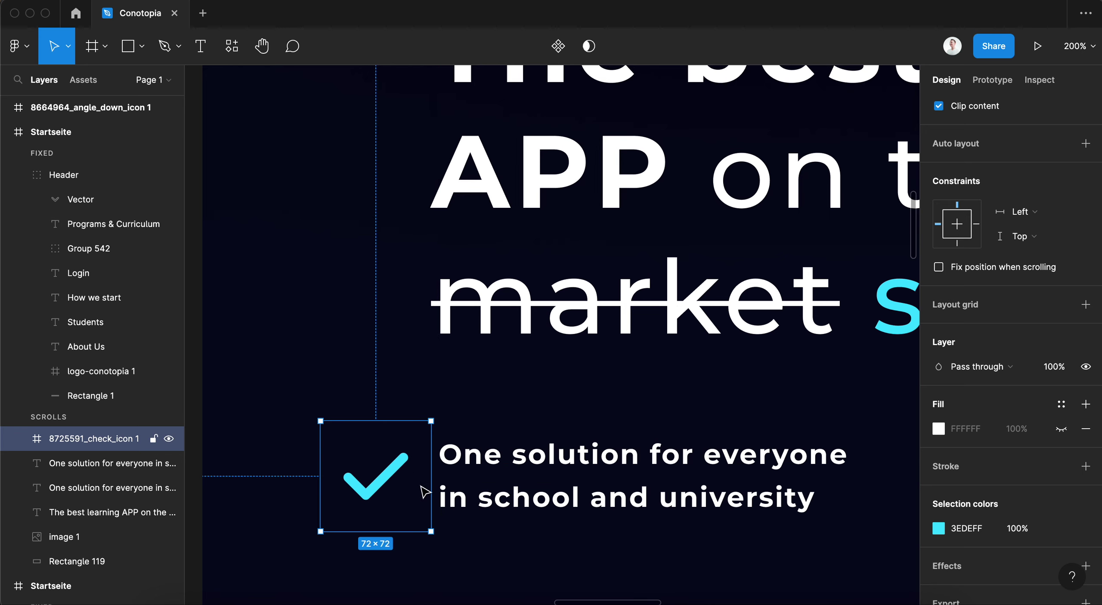
scroll(527, 469, "right", 10)
left_click(528, 468)
key("ctrl+v")
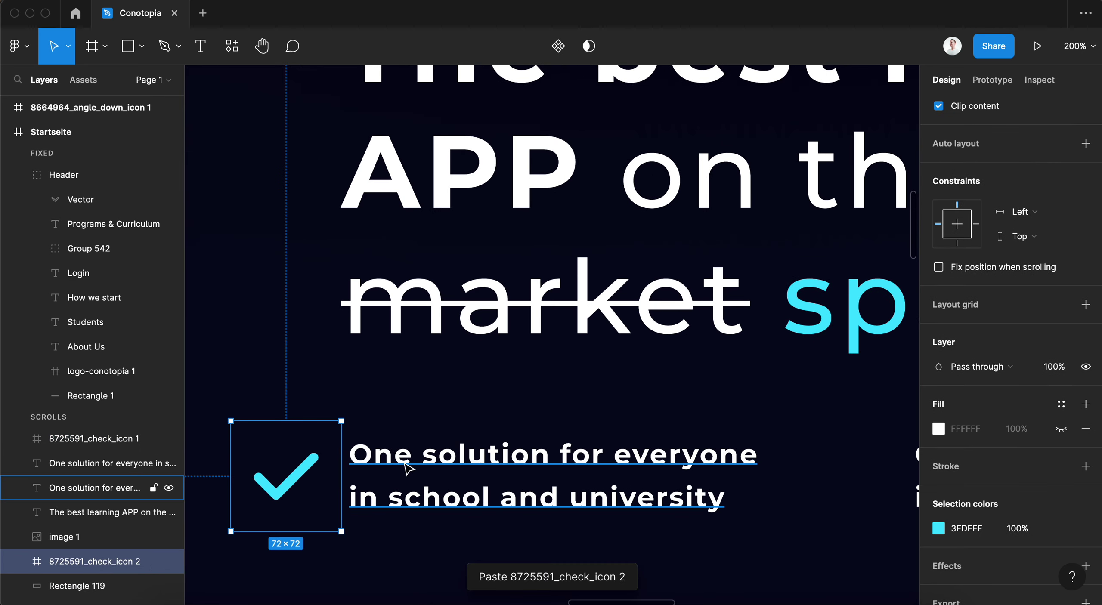
mouse_move(290, 469)
left_mouse_down()
mouse_move(914, 474)
mouse_move(780, 478)
left_mouse_up()
- Seat the second check beside its text and move the first check row under the heading
left_click_drag(843, 492, 880, 494)
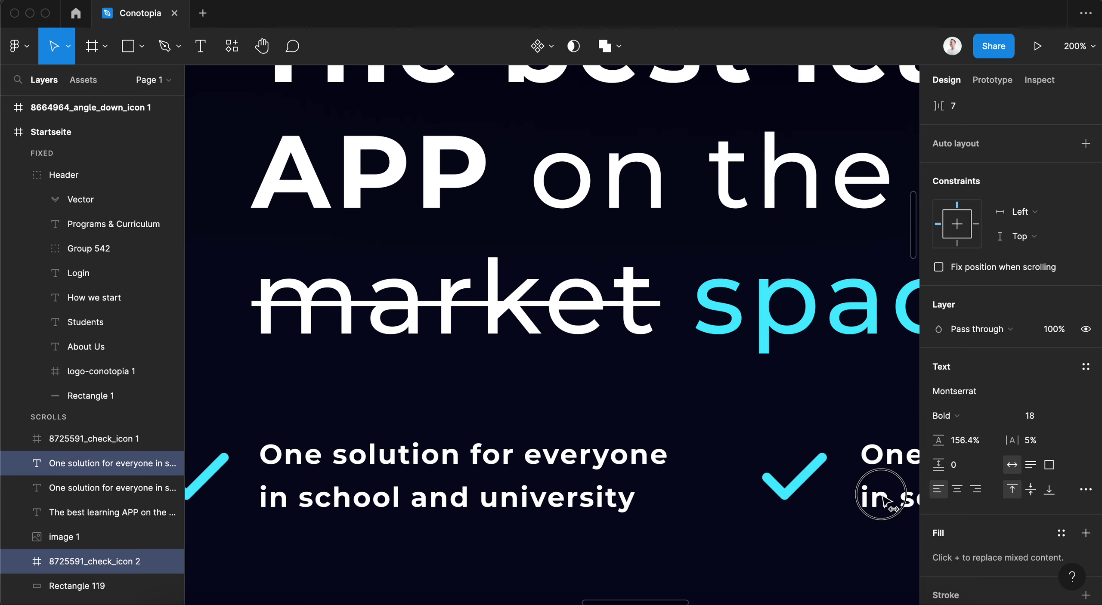
scroll(882, 499, "down", 5)
scroll(882, 499, "up", 3)
scroll(882, 499, "up", 1)
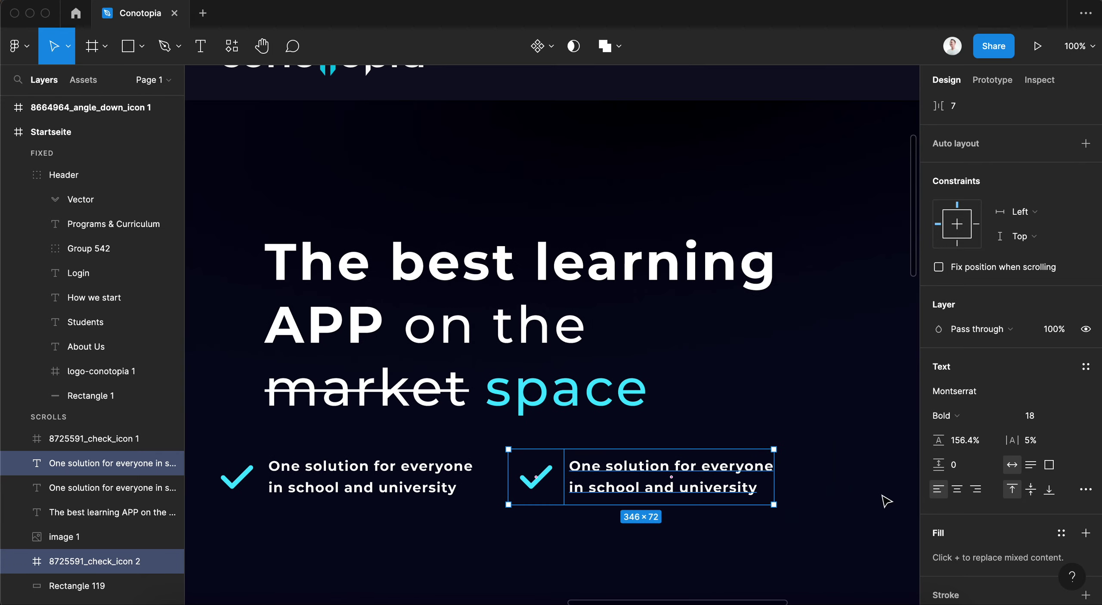
key("minus")
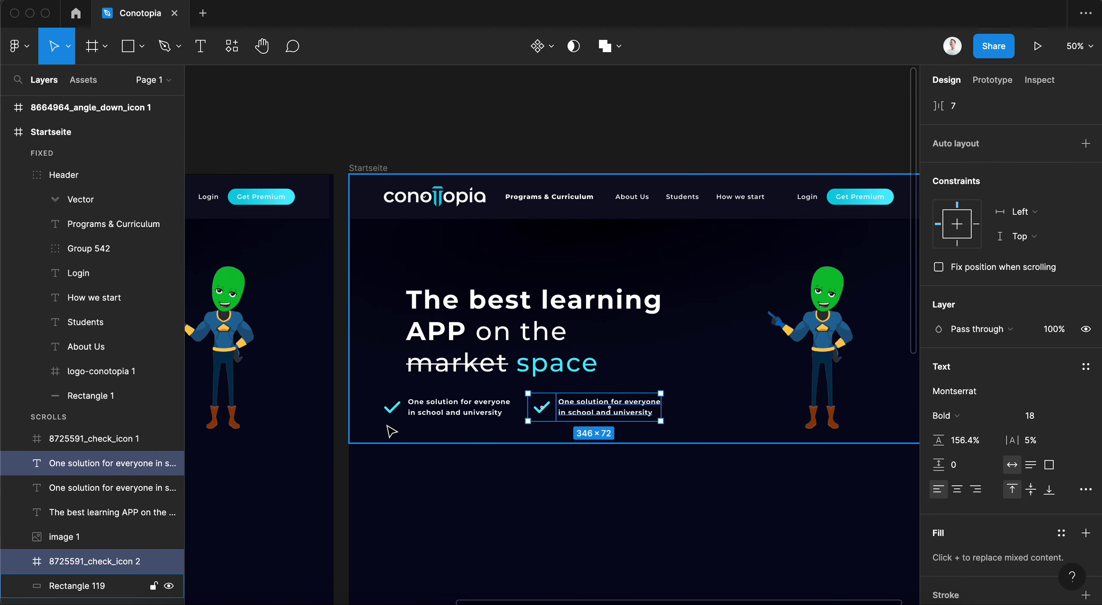
left_click(391, 416, "shift")
left_click(452, 412, "shift")
left_click_drag(581, 414, 611, 418)
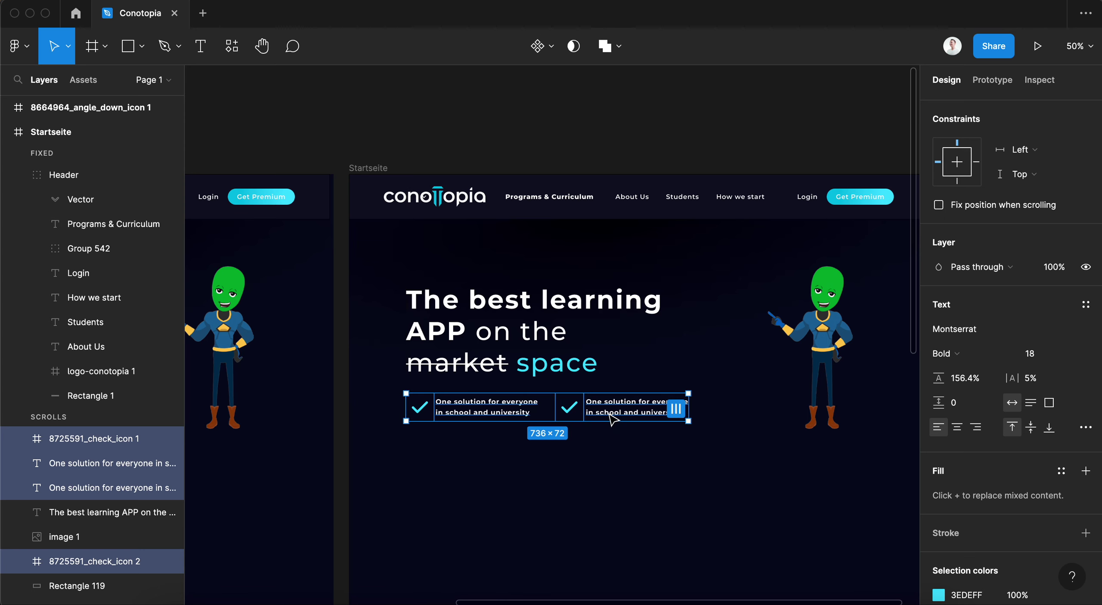
- Move the heading and both feature lines up together, then review the whole frame
scroll(614, 420, "right", 4)
left_click(409, 349, "shift")
left_click_drag(409, 349, 415, 333)
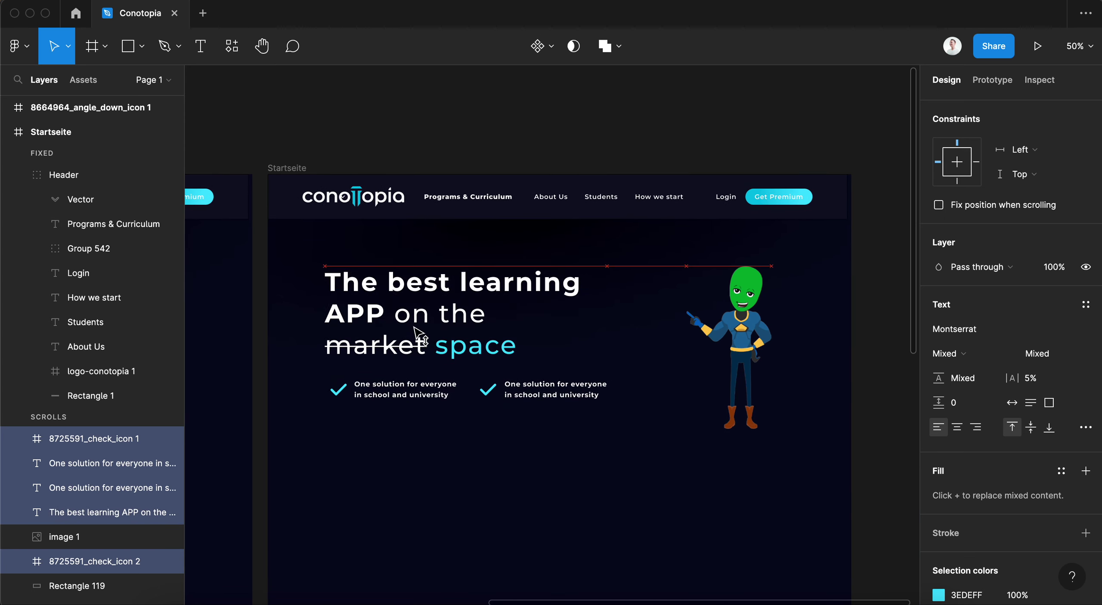
left_click(562, 484)
key("shift+0")
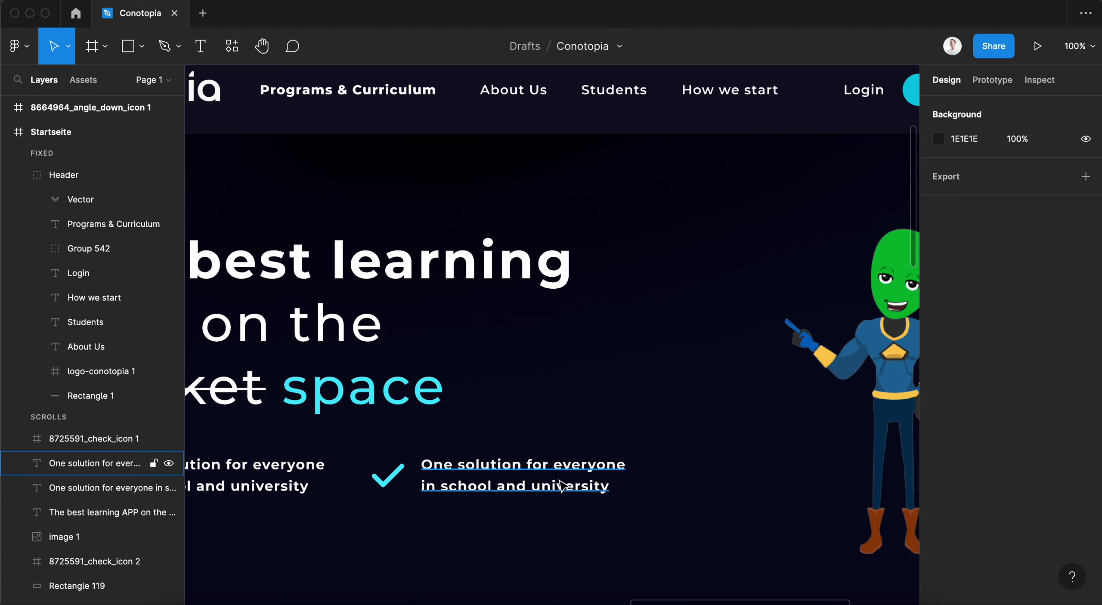
key("minus")
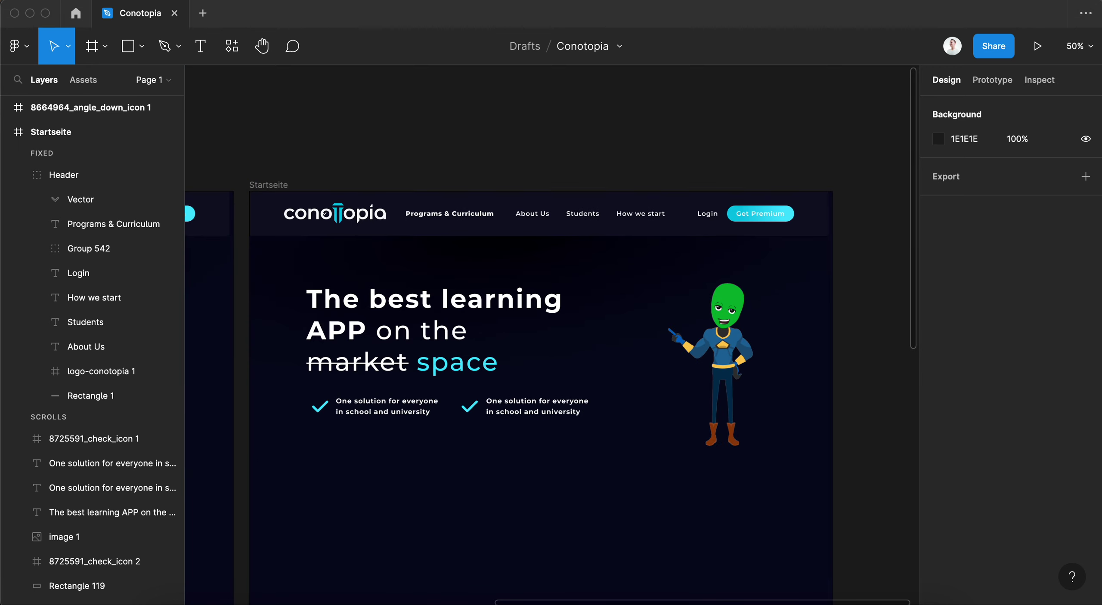
scroll(694, 409, "down", 2)
scroll(693, 409, "left", 2)
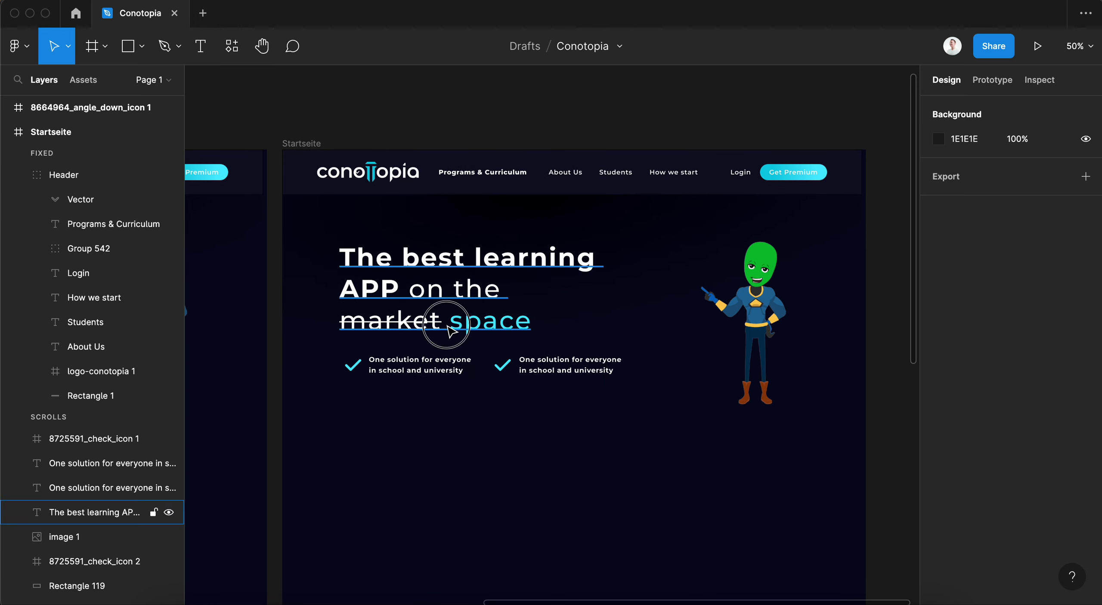
- Delete the struck-through word 'market' from the heading
double_click(431, 323)
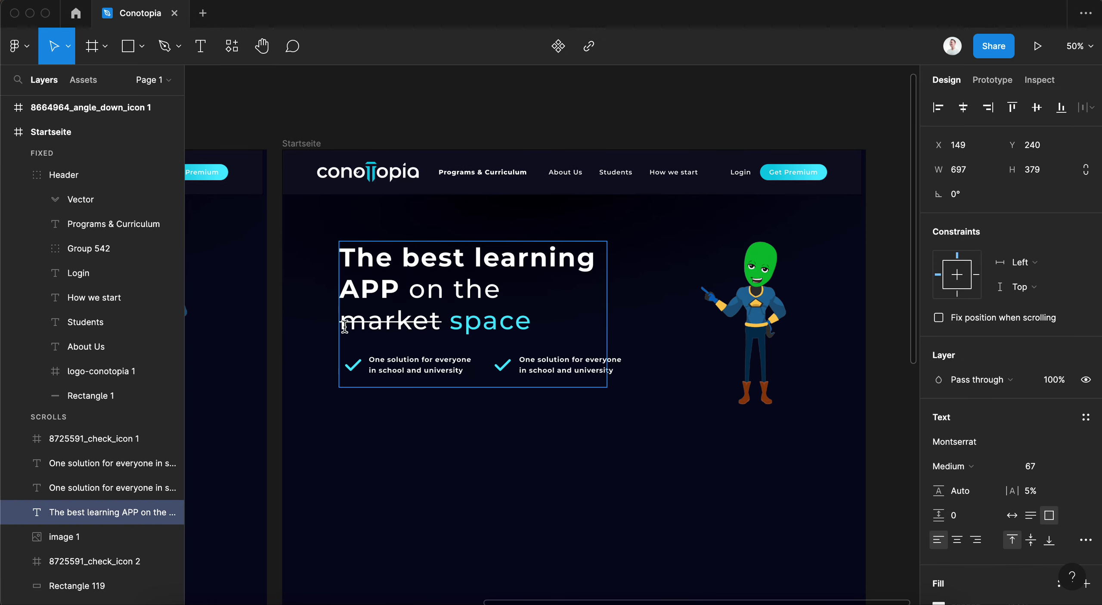
key("BackSpace")
key("ctrl+z")
left_click_drag(445, 324, 340, 323)
key("BackSpace")
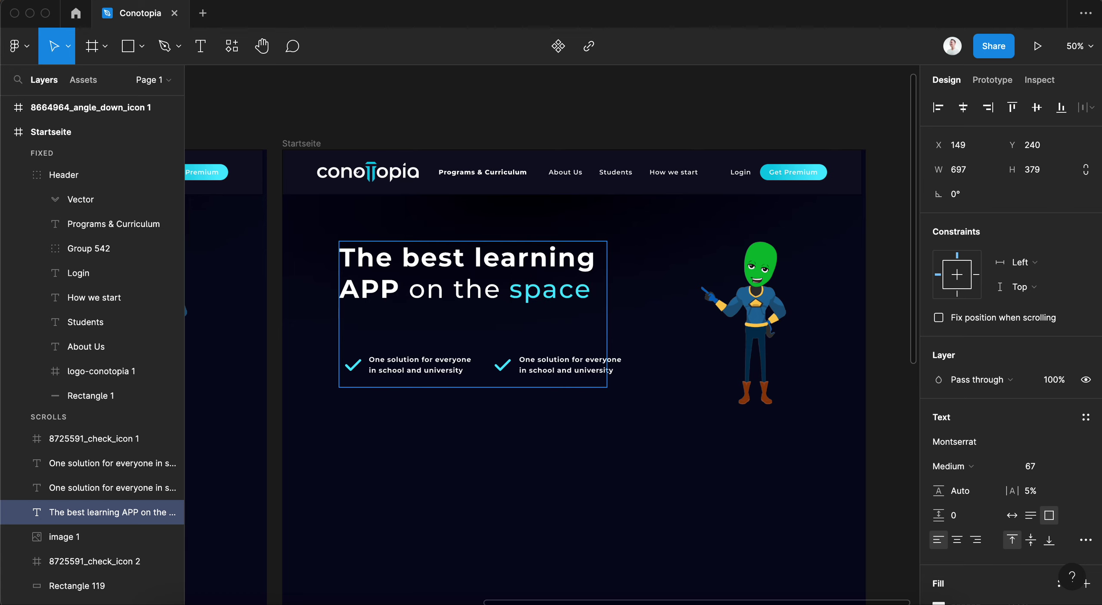
- Replace the cyan word 'space' with 'market' on the heading's second line
key("shift+End")
type("M")
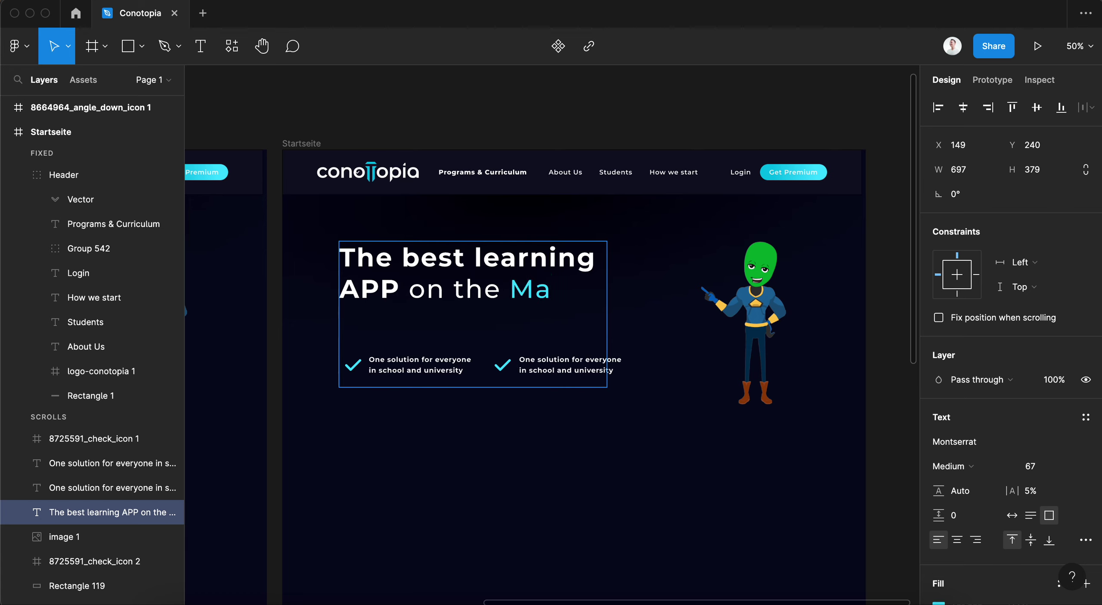
type("m")
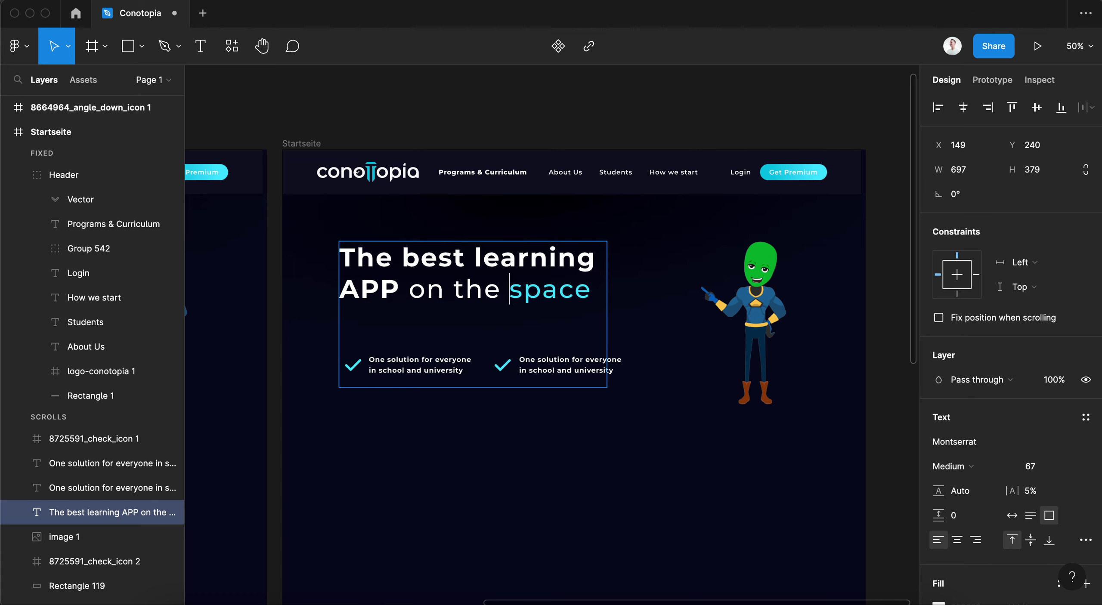
key("Delete")
key("Delete")
key("Delete")
type("market")
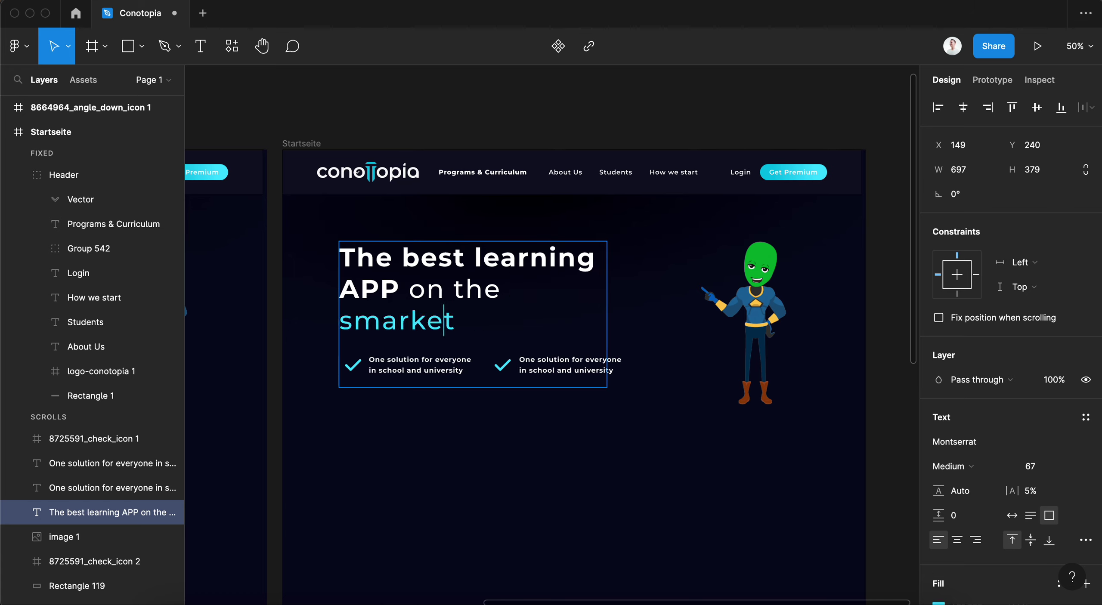
key("Delete")
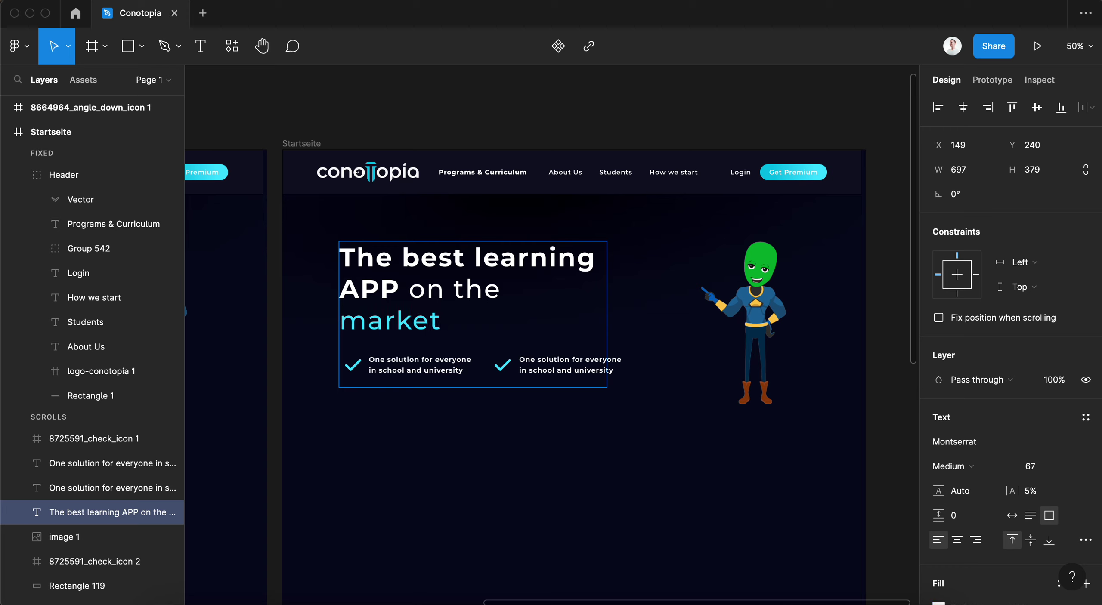
key("BackSpace")
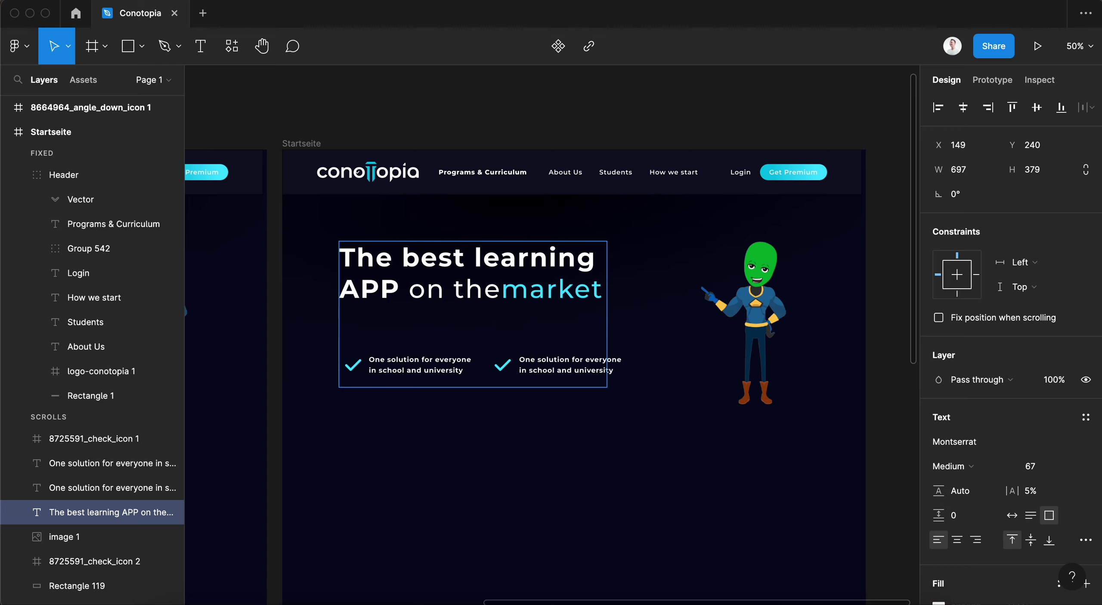
- Widen the heading box so 'market' fits line two, then select both feature lines
left_click(54, 45)
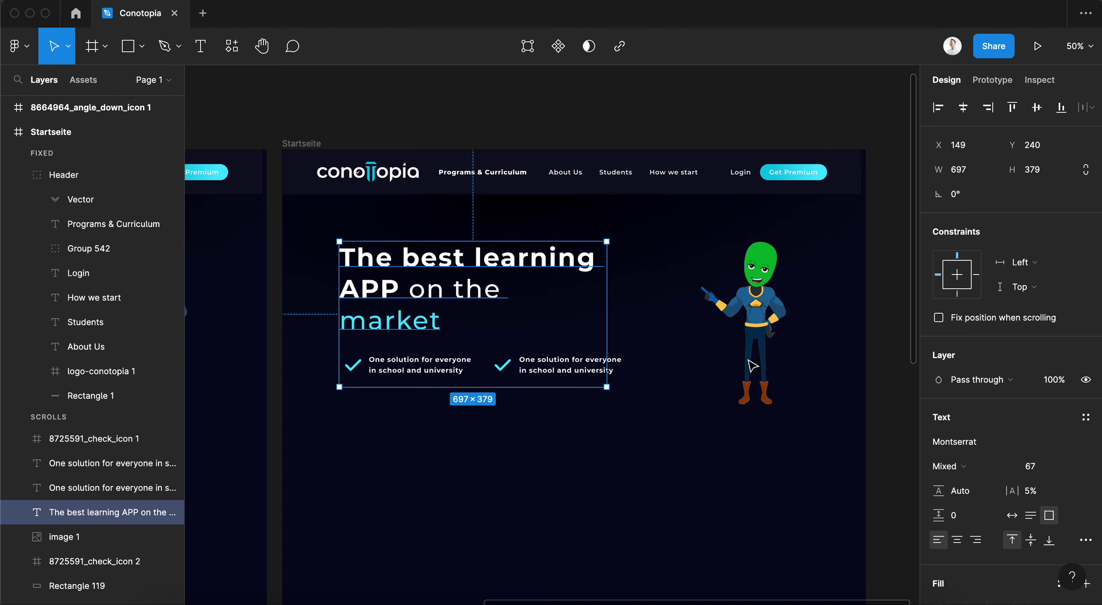
left_click_drag(607, 387, 643, 337)
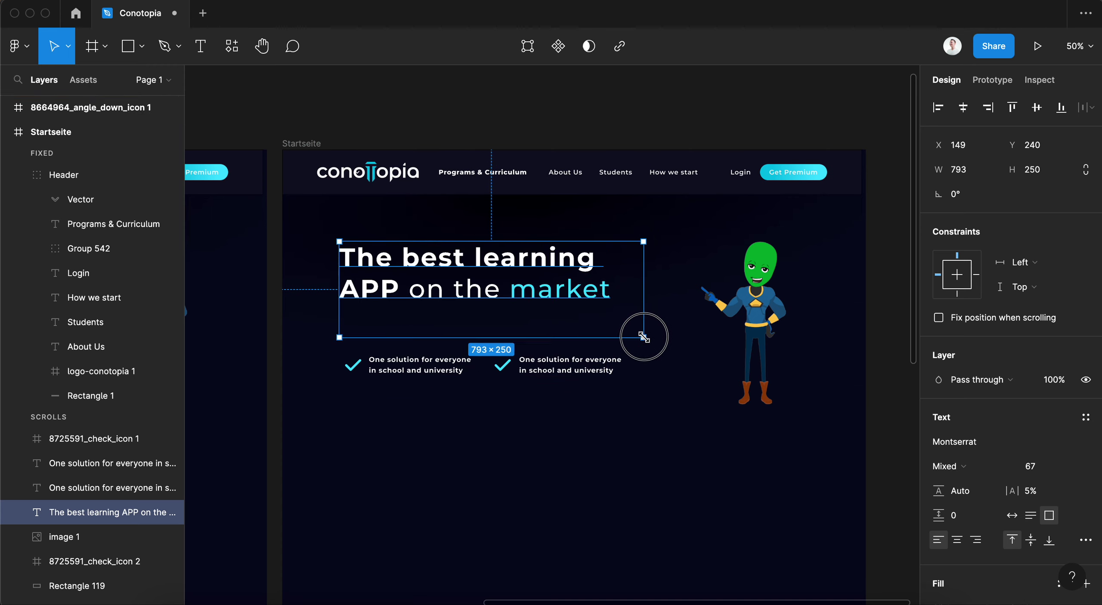
left_click(592, 411)
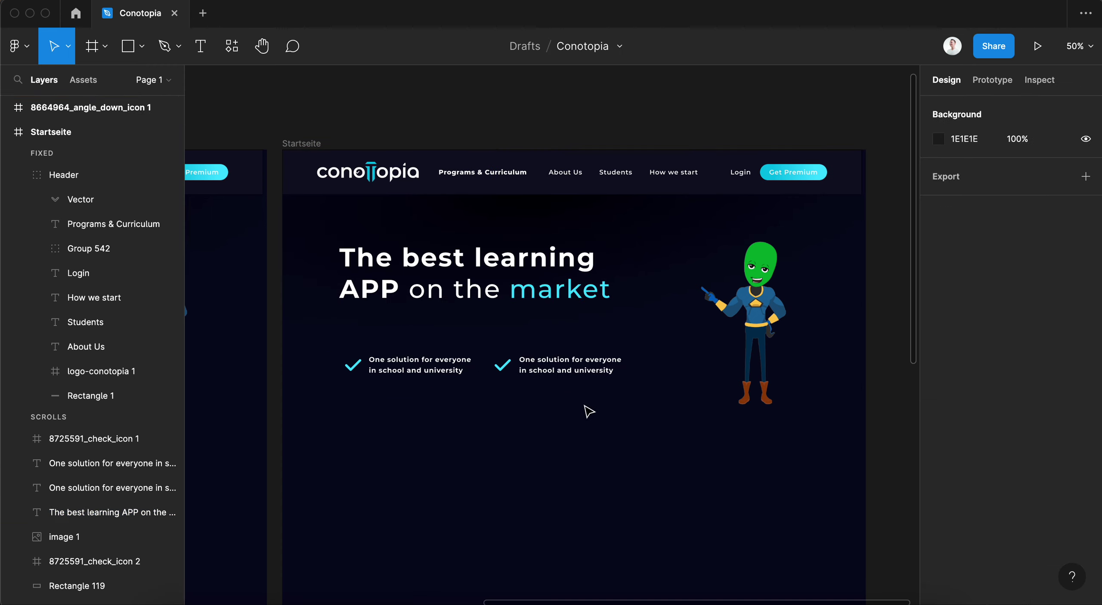
left_click(538, 370)
left_click(502, 365, "shift")
left_click(431, 365, "shift")
left_click(353, 367, "shift")
- Move both feature lines up toward the heading and raise the heading slightly
left_click_drag(355, 369, 357, 328)
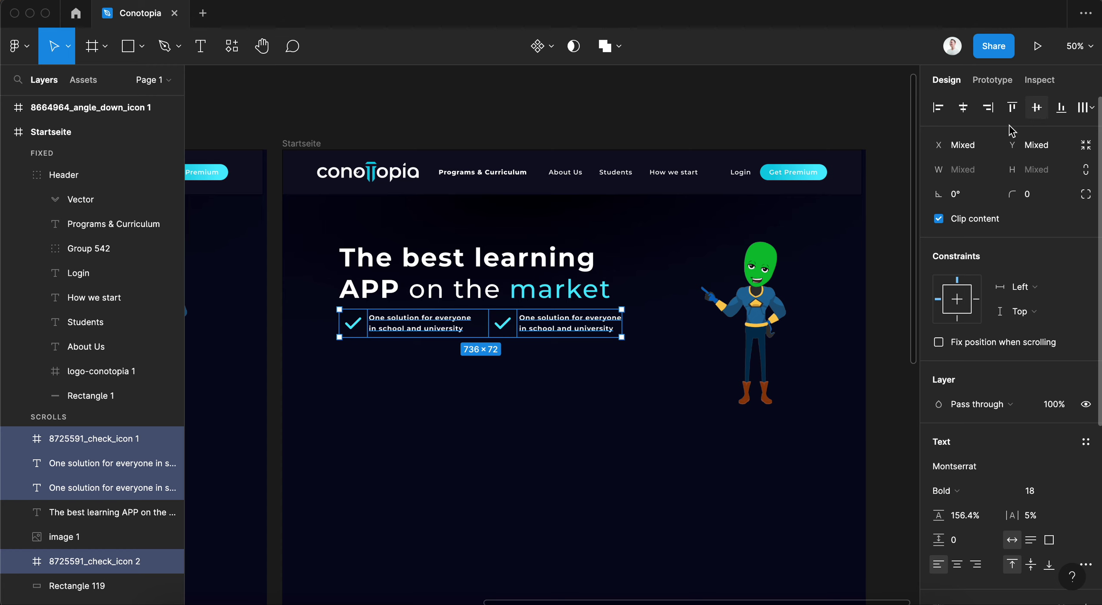
left_click(519, 468)
left_click_drag(491, 287, 490, 281)
left_click(539, 342)
- Lower the feature row slightly, settle the heading at Y 258, and nudge the illustration up-left
left_click(530, 322)
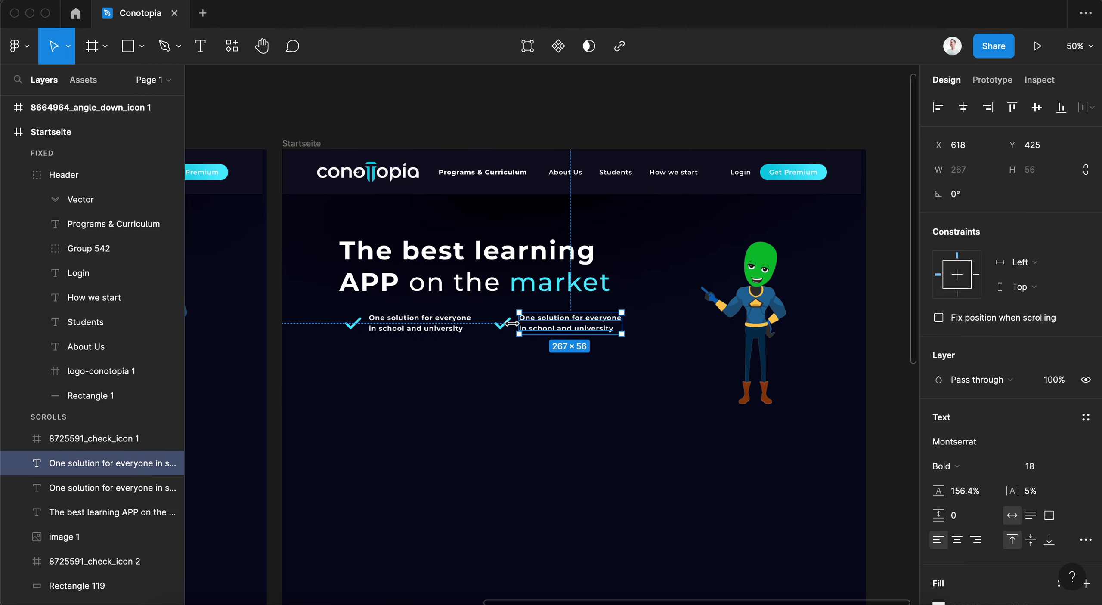
left_click(419, 322, "shift")
left_click(353, 323, "shift")
left_click_drag(353, 330, 354, 344)
left_click_drag(474, 267, 474, 280)
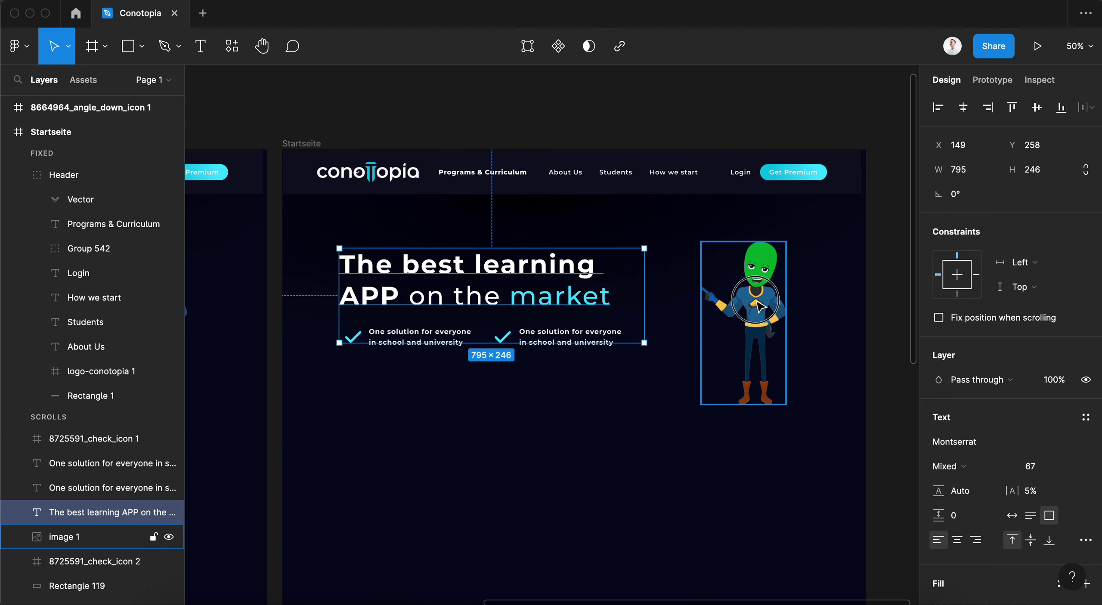
left_click_drag(759, 307, 757, 299)
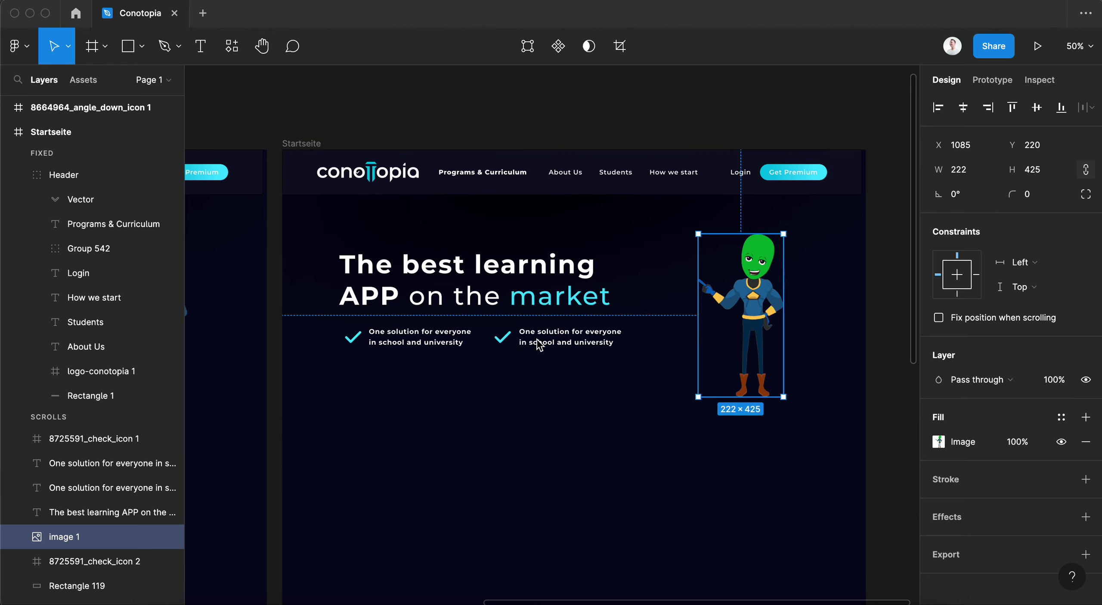
left_click(554, 345)
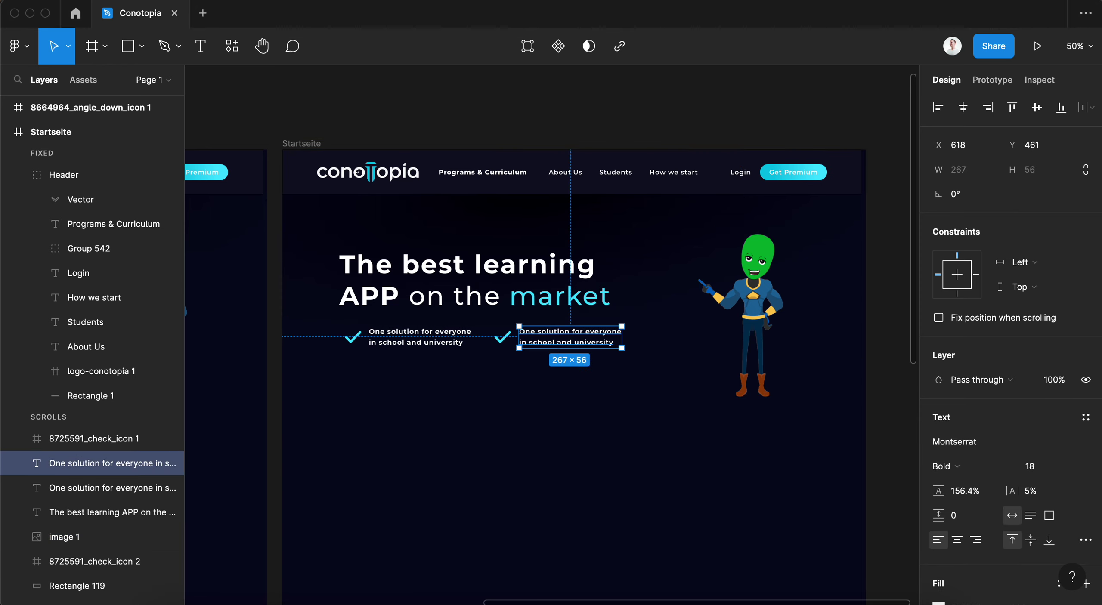
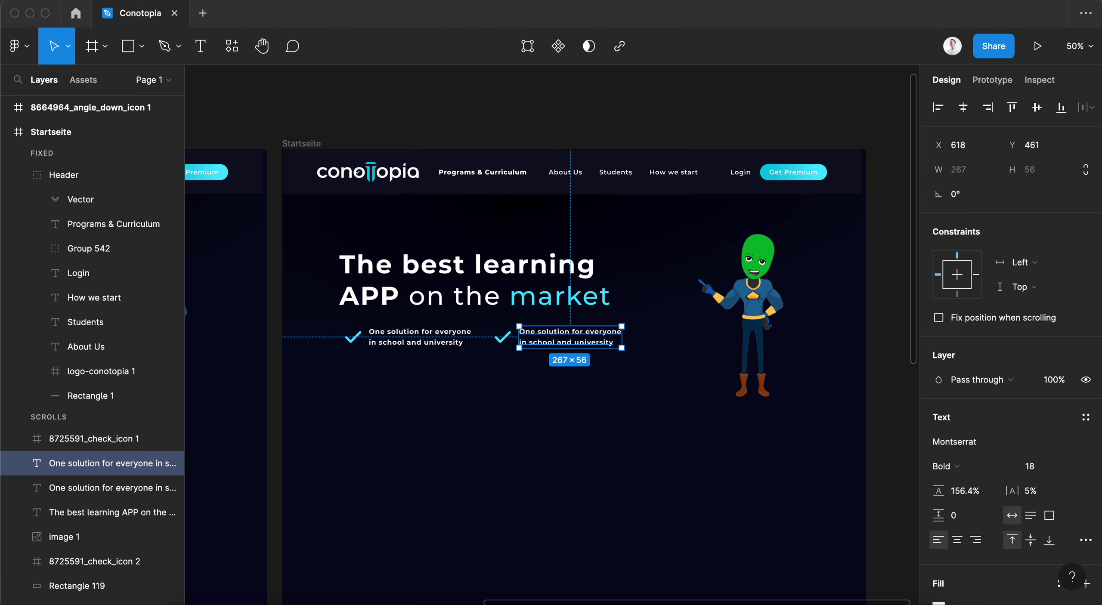
- Place the newspaper logo image below the check items, then try and undo a 10 corner radius
mouse_move(568, 340)
left_mouse_down()
mouse_move(420, 403)
mouse_move(546, 421)
mouse_move(607, 393)
left_mouse_up()
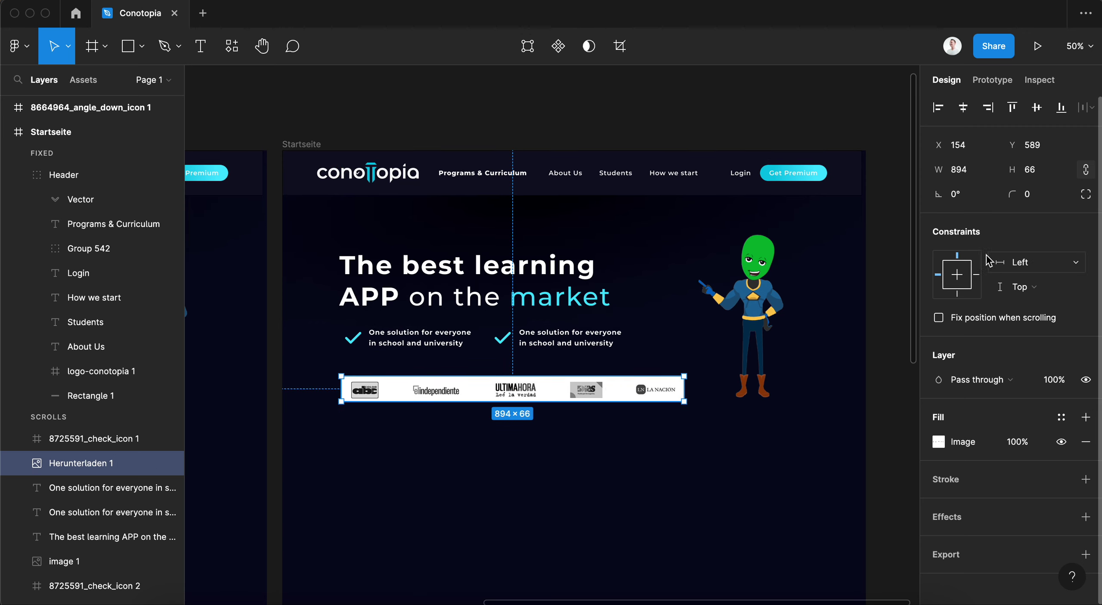
left_click(1028, 194)
type("10")
key("Return")
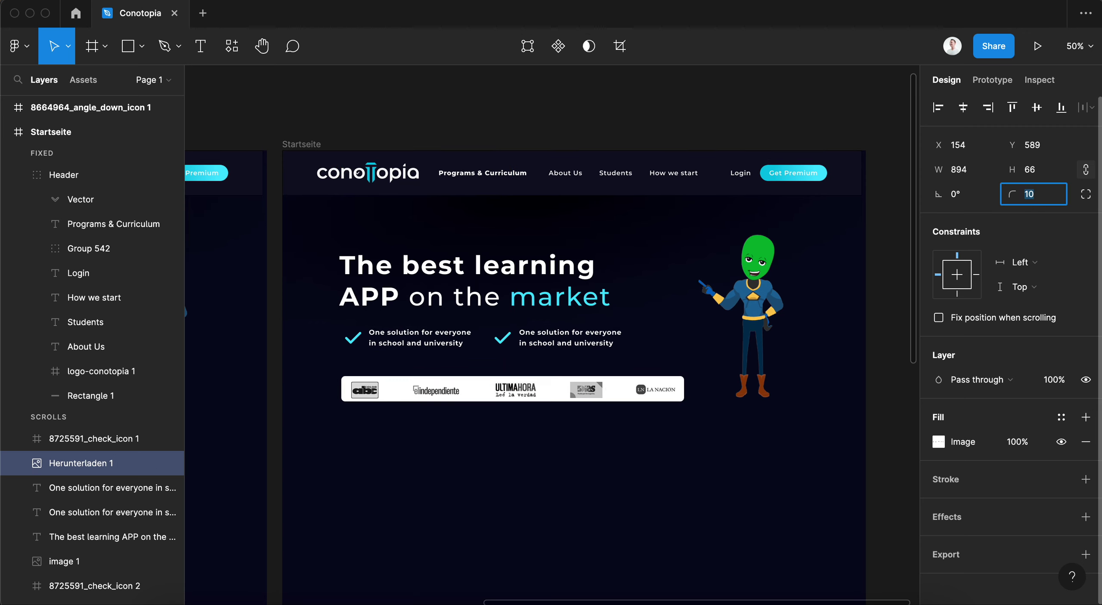
key("shift+0")
key("super+minus")
key("super+z")
- Clear the selection and switch the shape tool to Rectangle
left_click(128, 47)
key("Escape")
key("Escape")
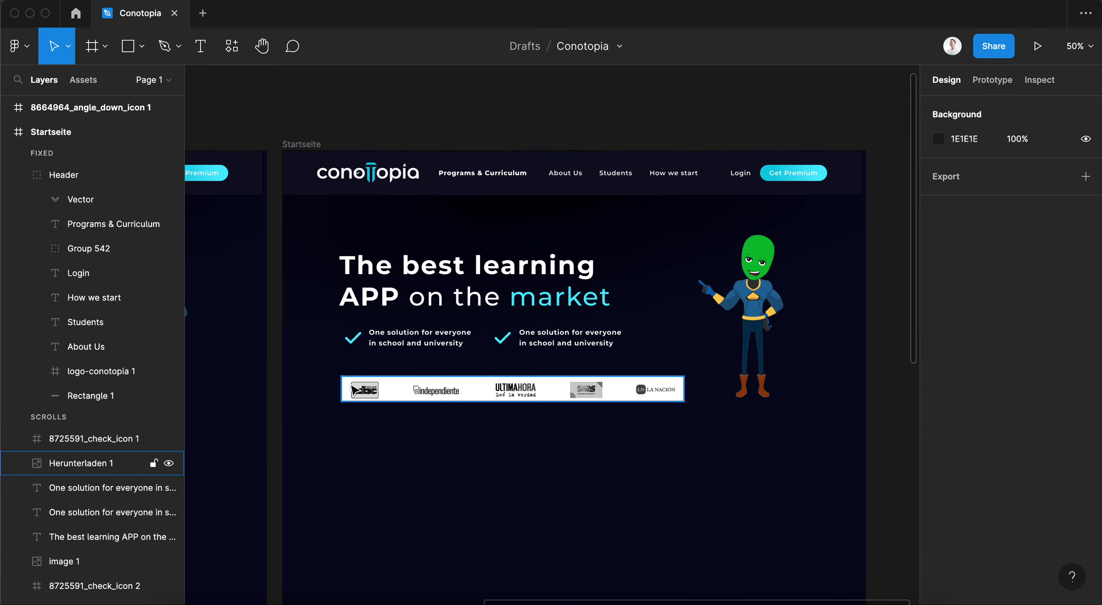
left_click(341, 376)
key("Escape")
left_click(141, 46)
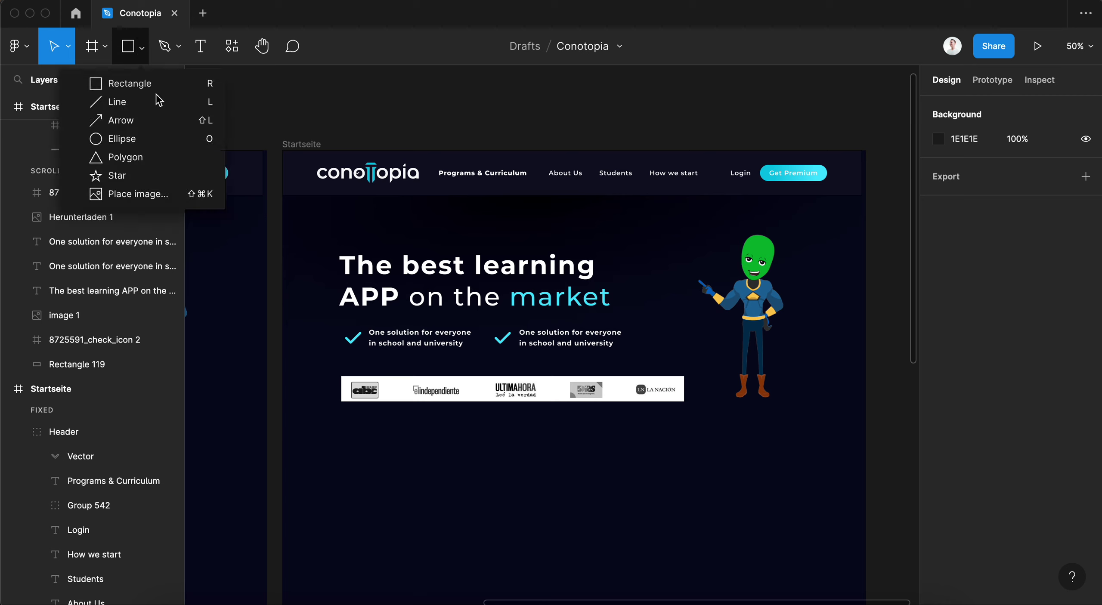
left_click(129, 83)
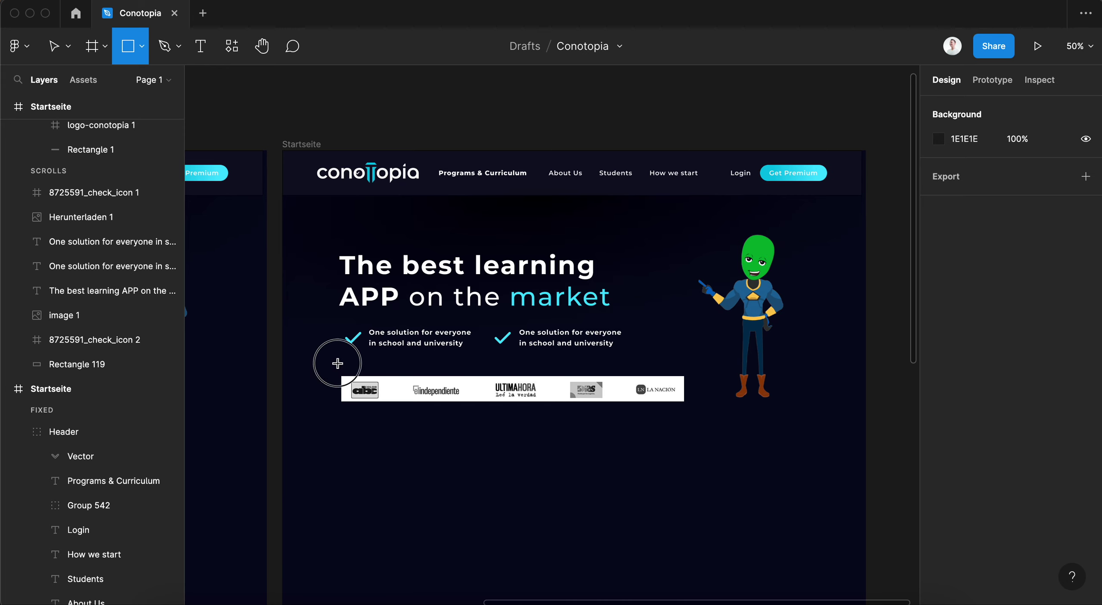
- Draw a rectangle over the logo strip area with a white FFFFFF fill
left_click_drag(337, 363, 653, 402)
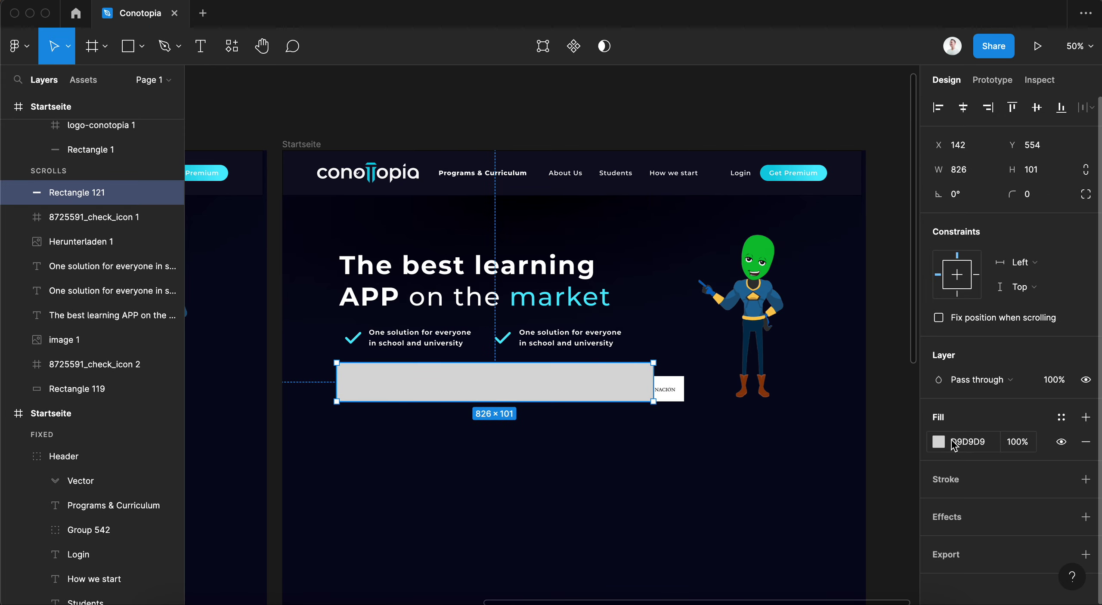
left_click(938, 441)
type("FFFFFF")
key("Return")
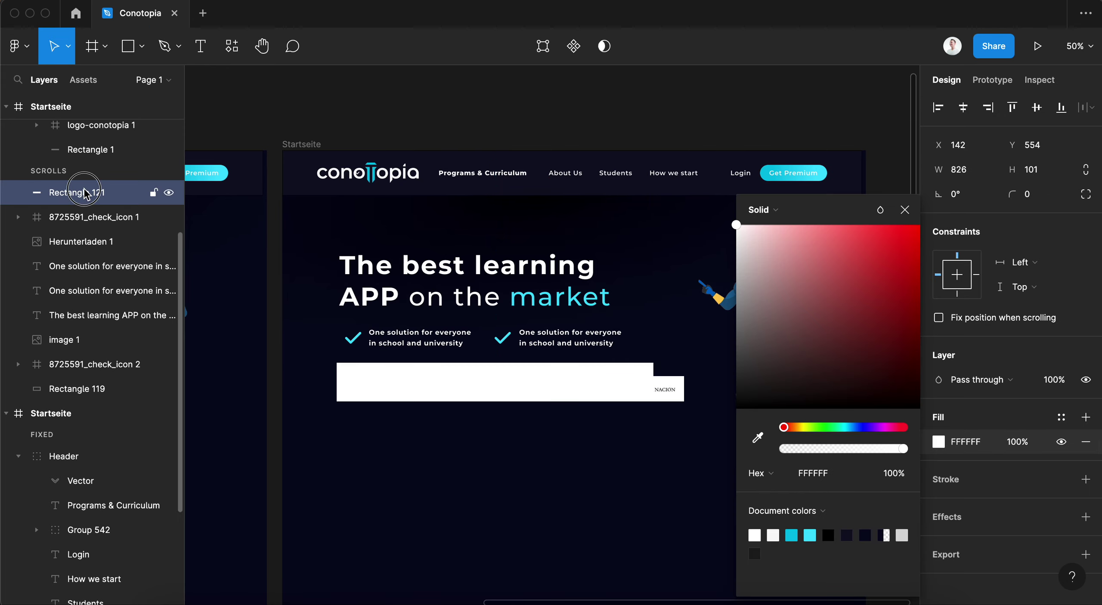
- Cut and paste the logos above the white rectangle, then widen the rectangle to cover them
left_click(78, 192)
left_click(669, 384)
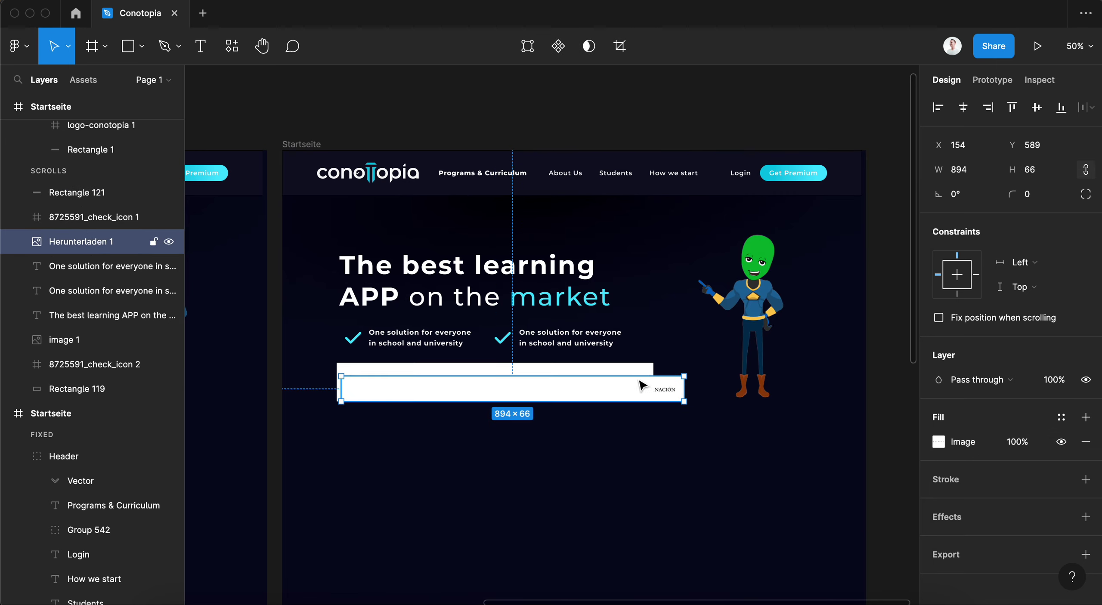
key("ctrl+x")
left_click(626, 374)
key("ctrl+v")
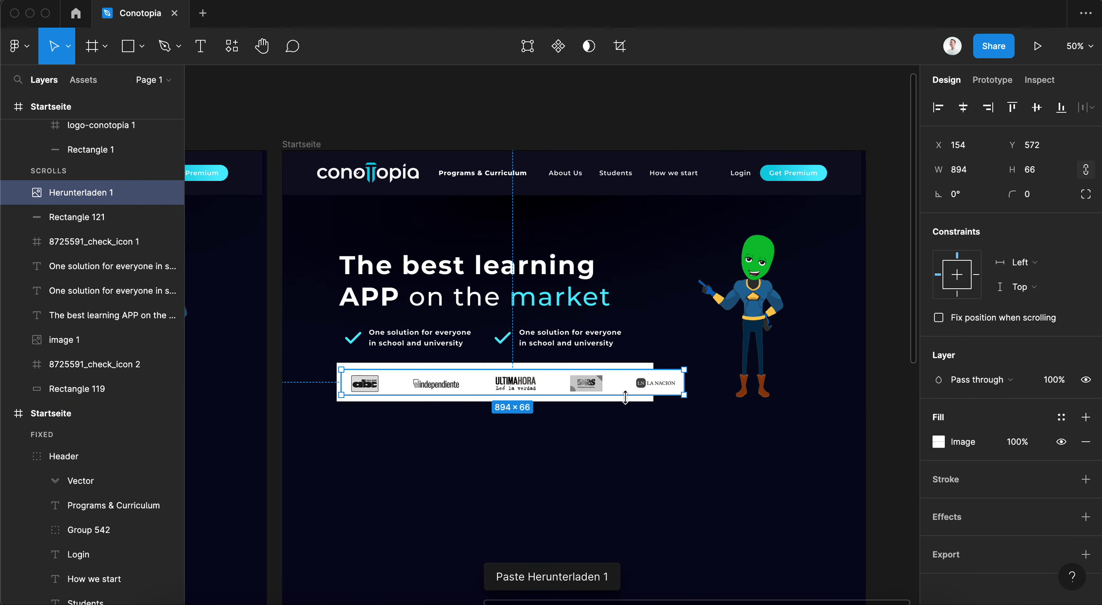
left_click(639, 398)
left_click_drag(653, 383, 691, 383)
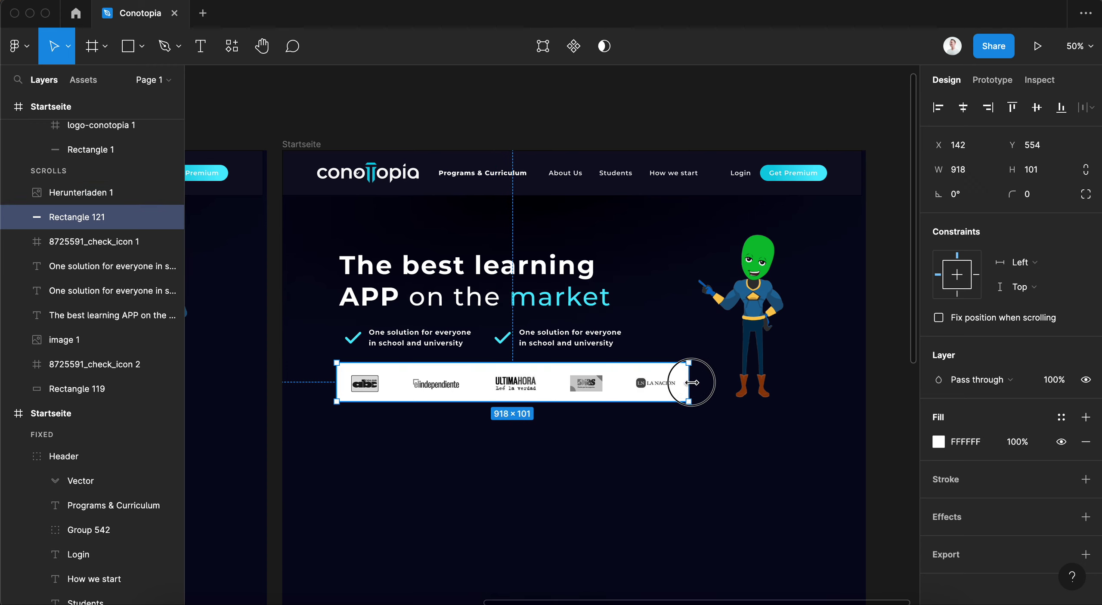
- Move the headline and check items slightly upward
left_click(654, 389, "shift")
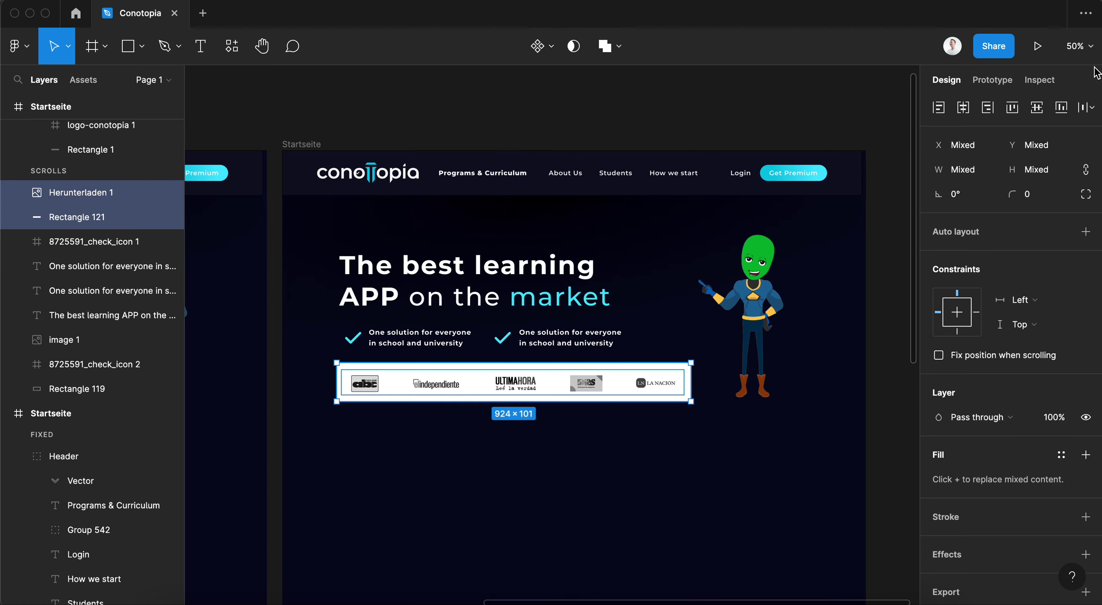
left_click(584, 517)
left_click(403, 347)
left_click(353, 338, "shift")
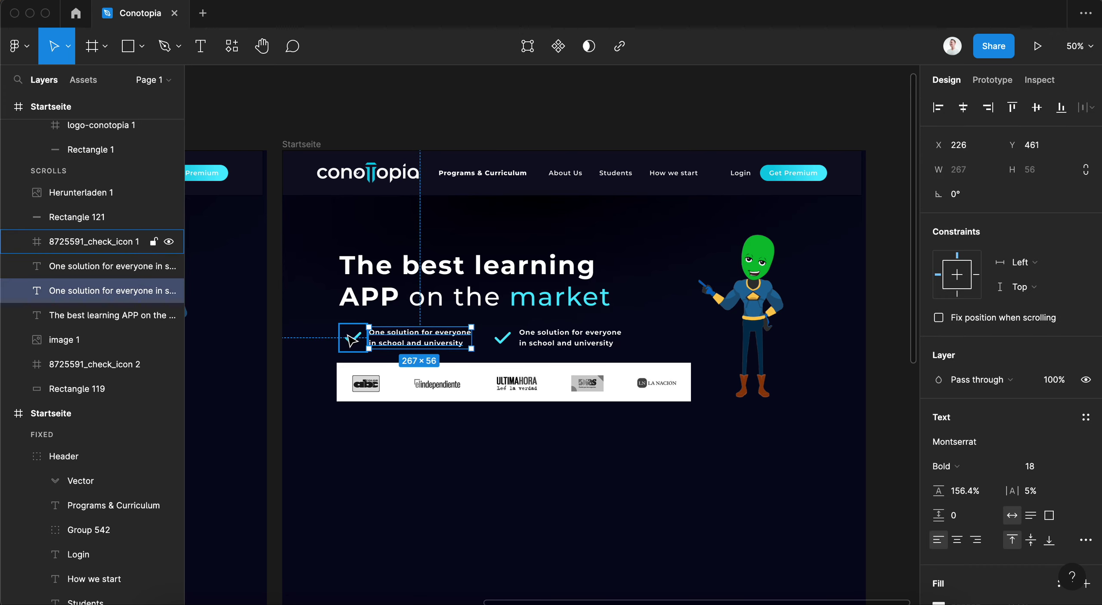
left_click(501, 338, "shift")
left_click(568, 338, "shift")
left_click(485, 295, "shift")
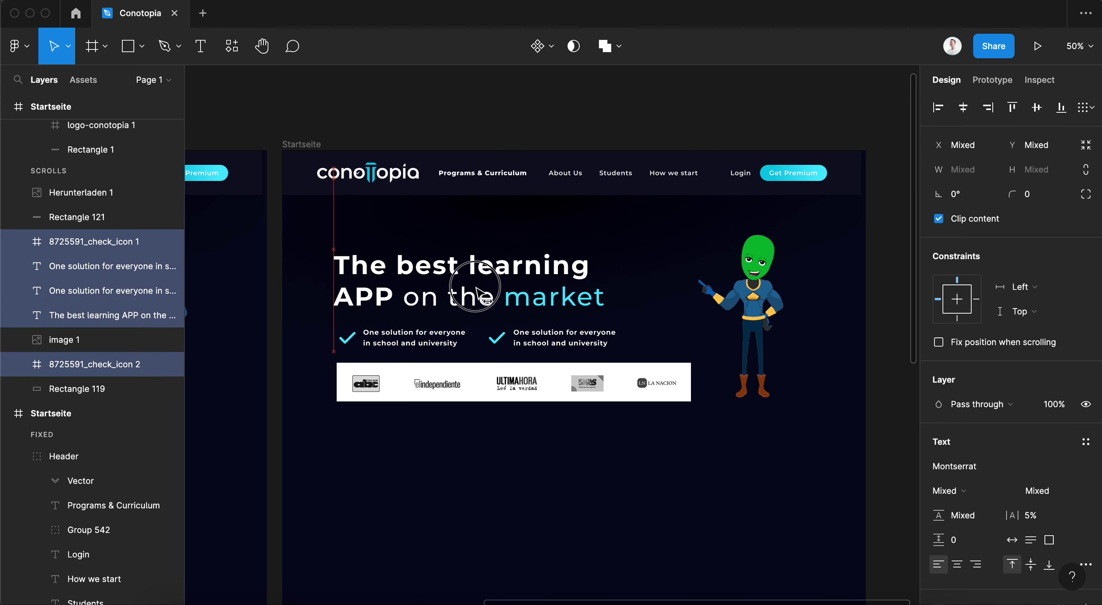
left_click_drag(500, 293, 495, 286)
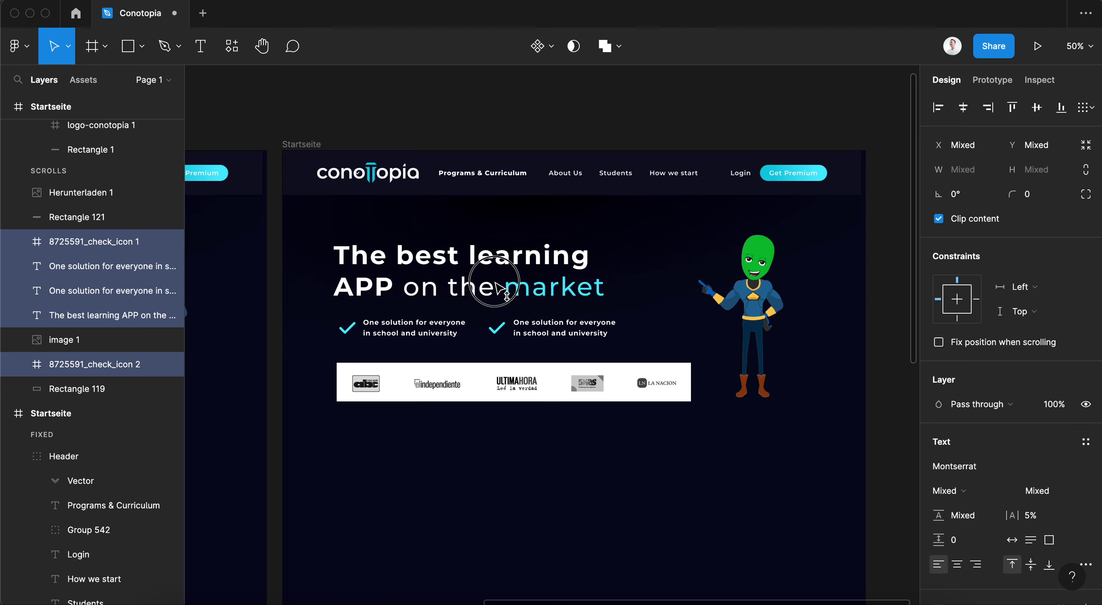
left_click(679, 470)
- Give the white backing strip a corner radius of 20
left_click(684, 369)
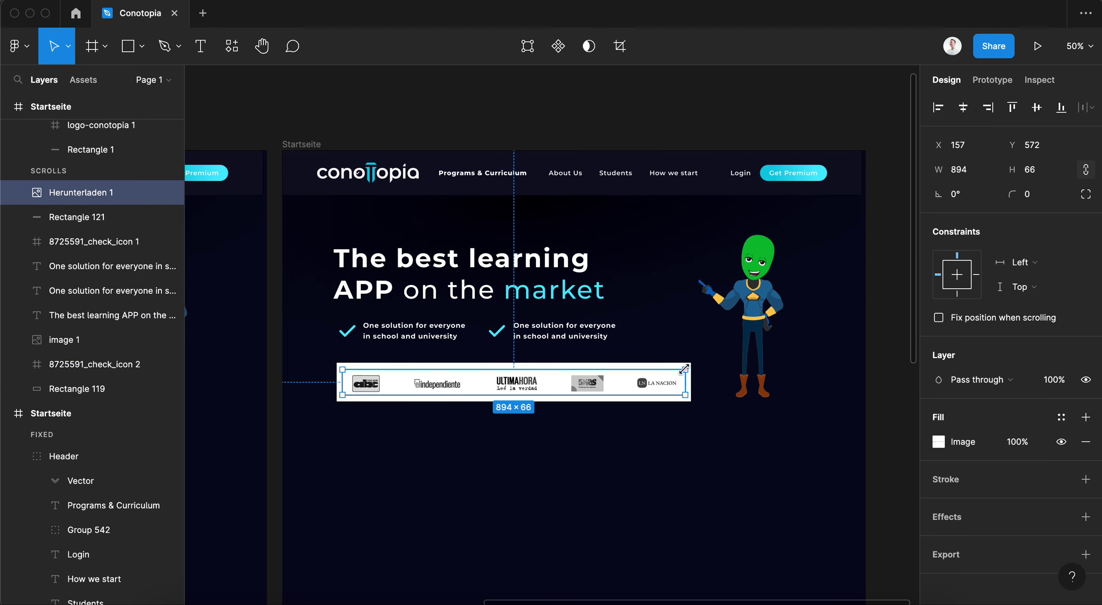
left_click(692, 413)
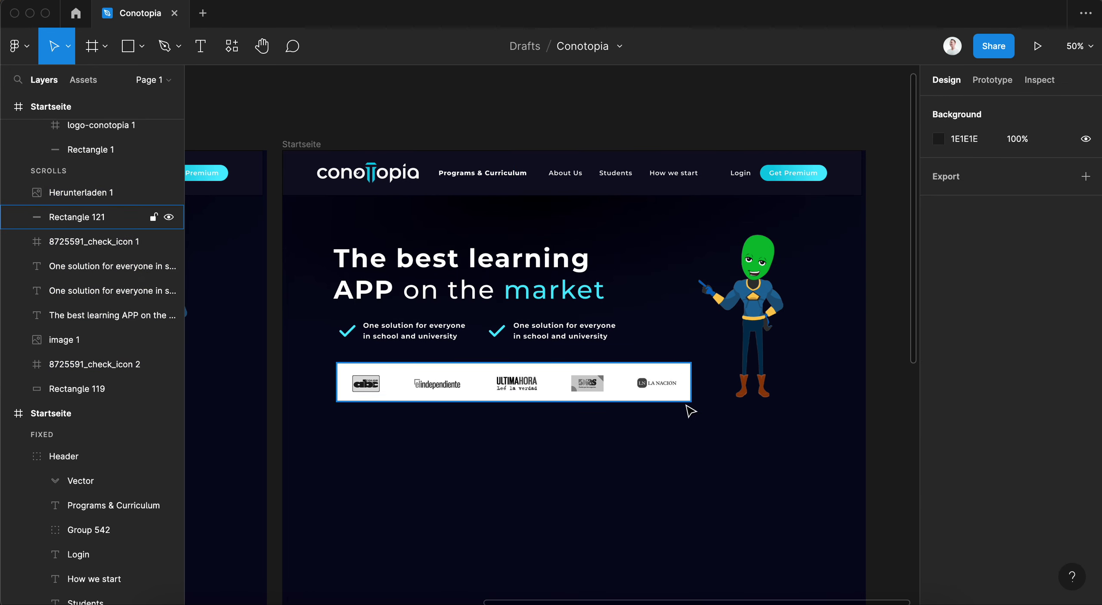
left_click(1041, 195)
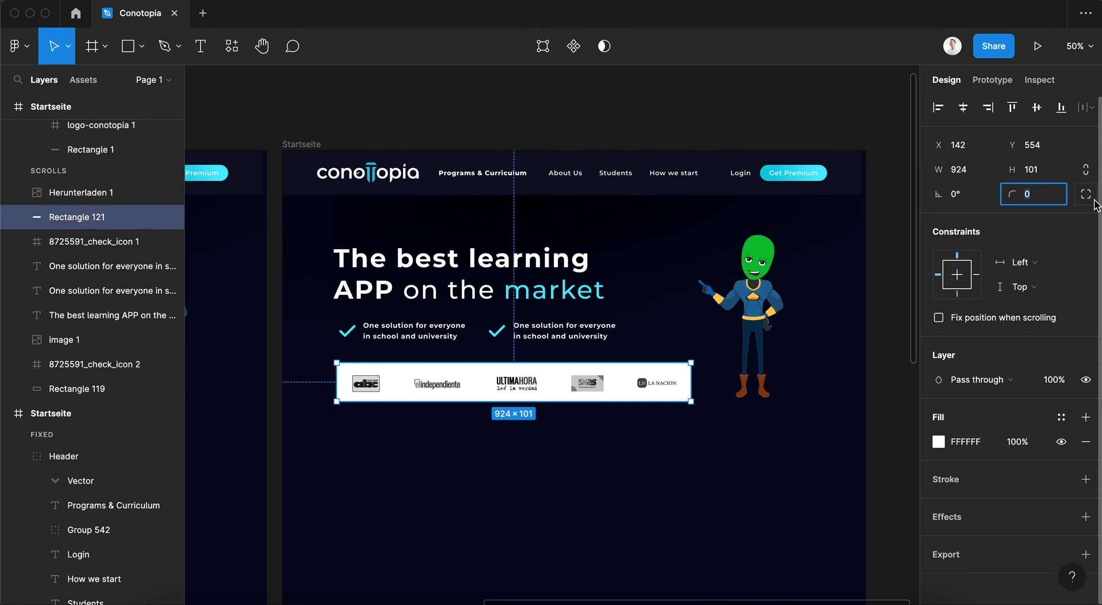
type("20")
key("Return")
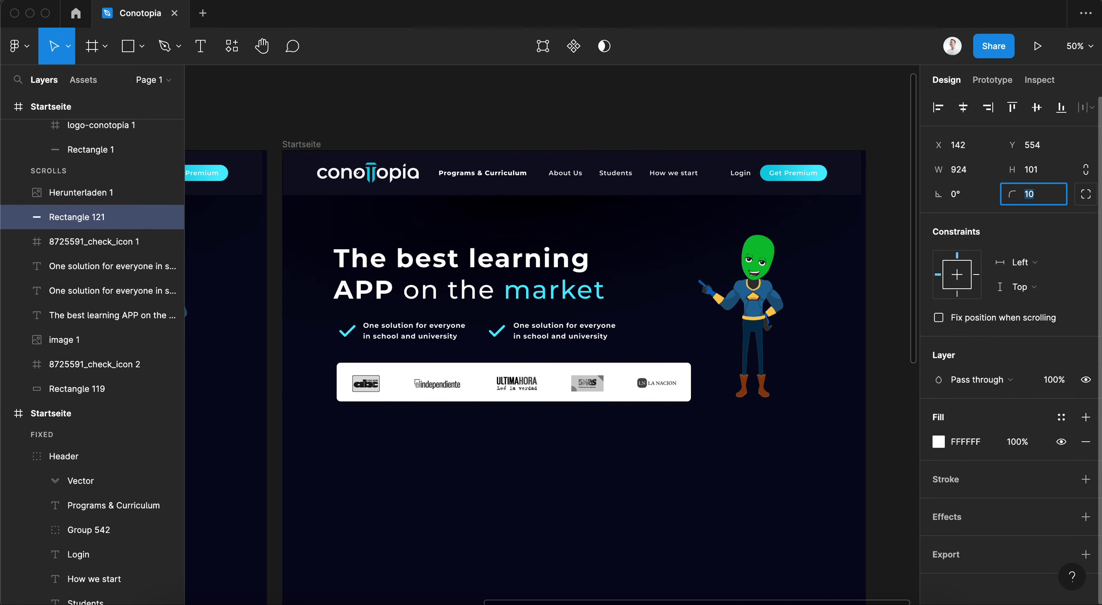
left_click(881, 382)
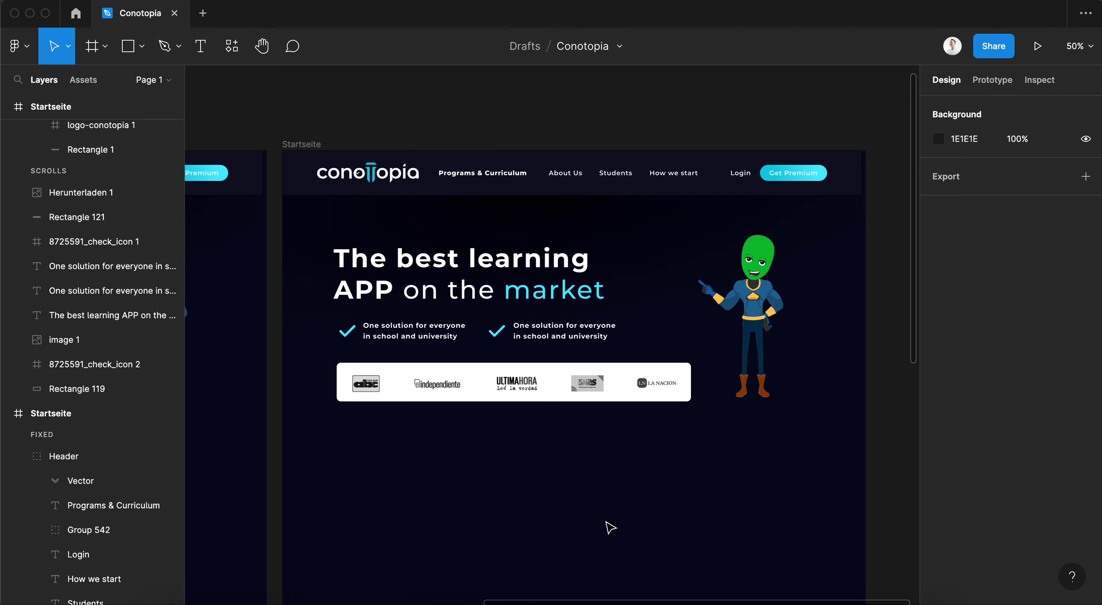
- Group the logos with their white strip and shrink the group slightly
left_click(674, 378)
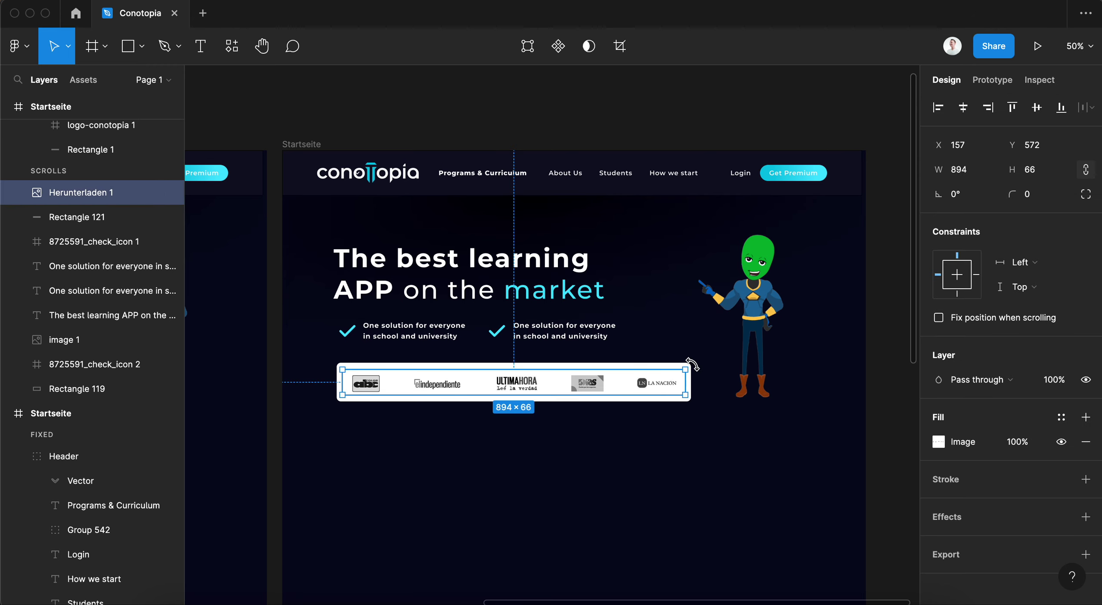
left_click(674, 399, "shift")
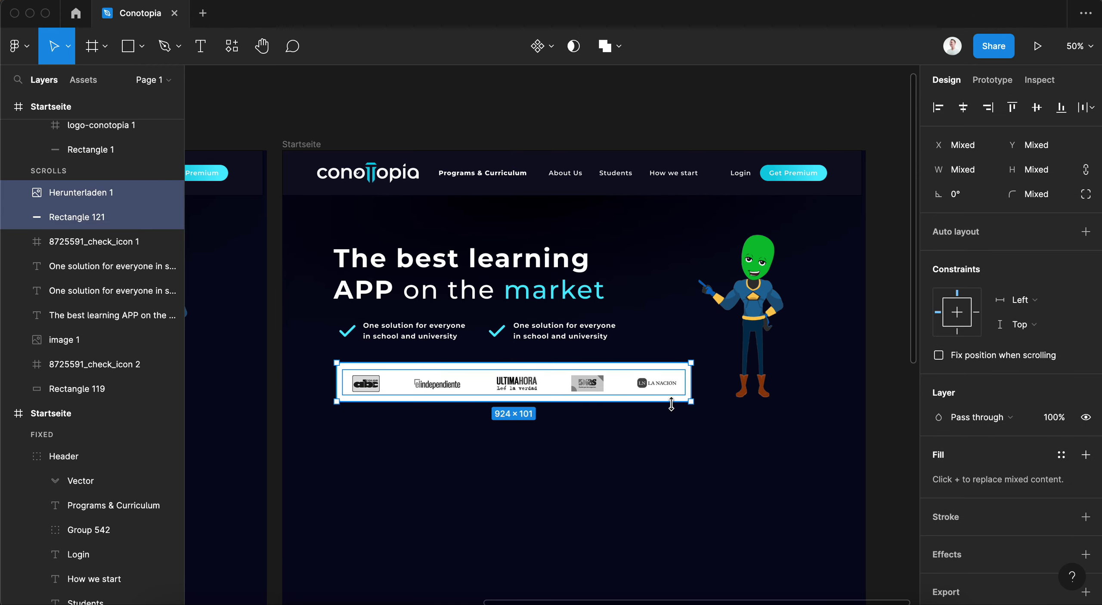
key("ctrl+g")
left_click_drag(691, 363, 615, 371)
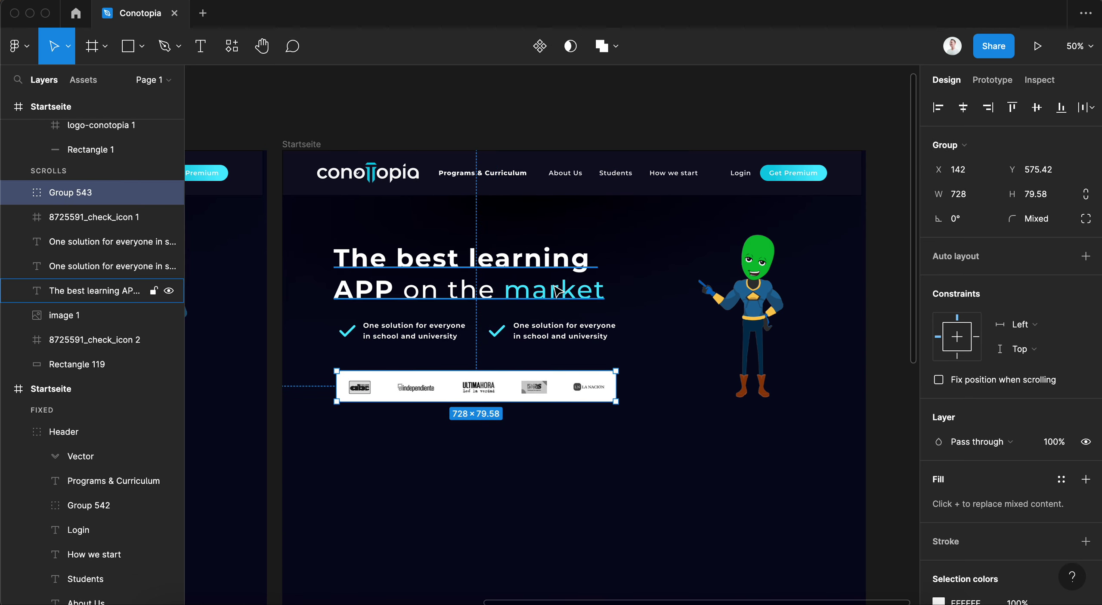
- Widen the hero headline box and raise its font size from 67 to 70
left_click(607, 263)
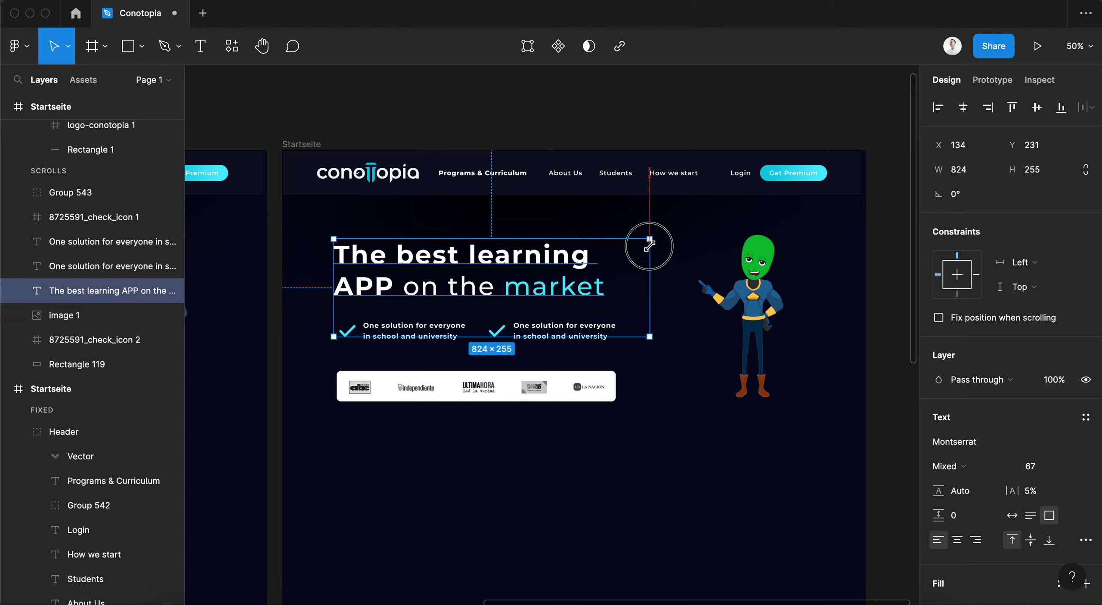
left_click_drag(639, 243, 646, 239)
left_click(1044, 469)
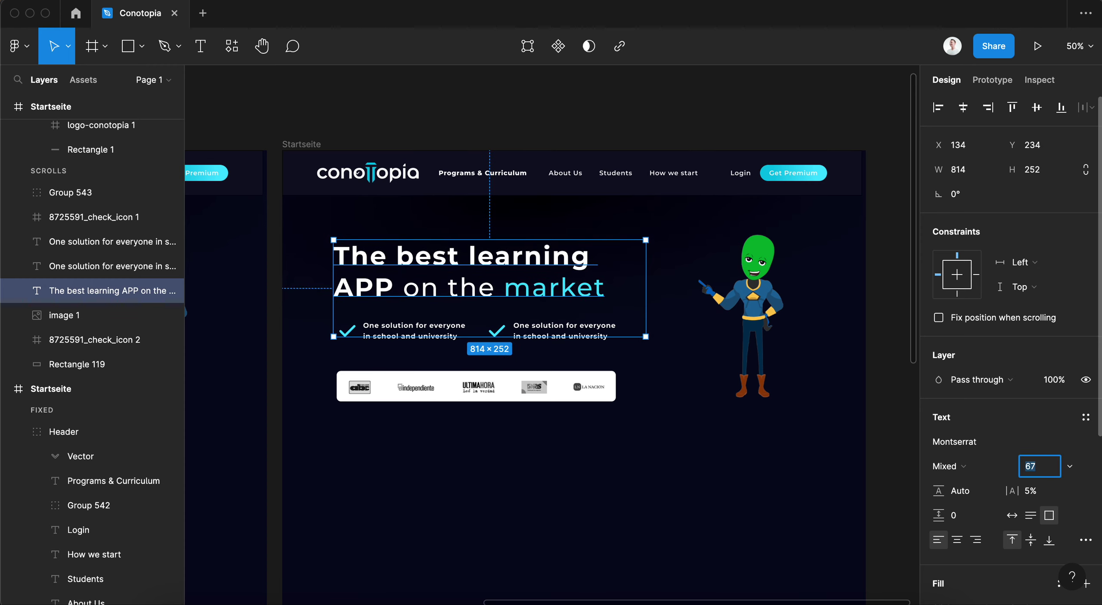
key("Up")
key("Up")
key("Up")
key("Up")
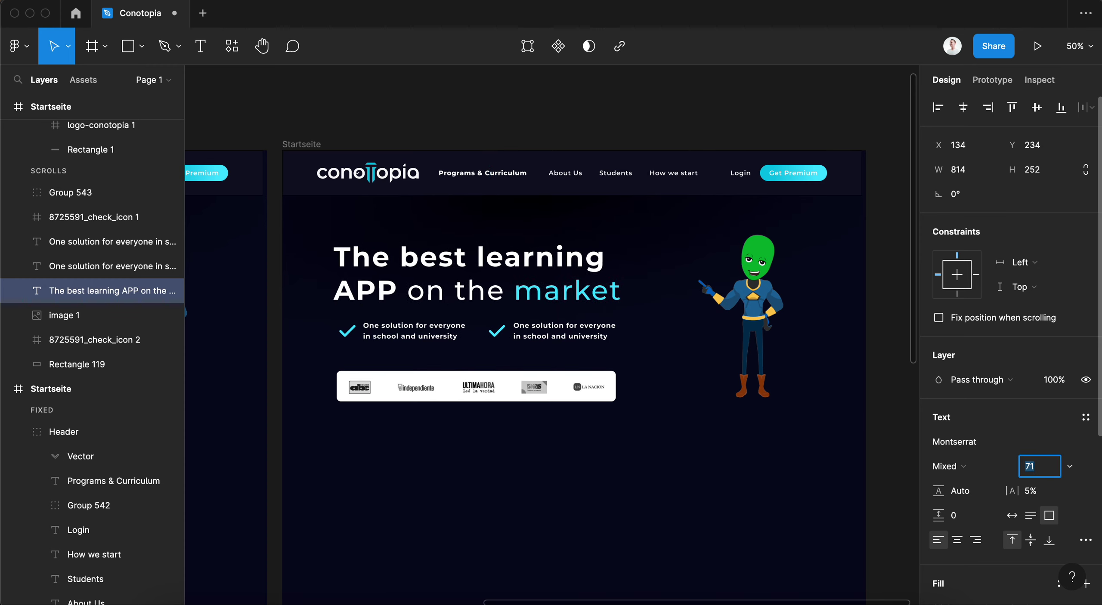
key("shift+Up")
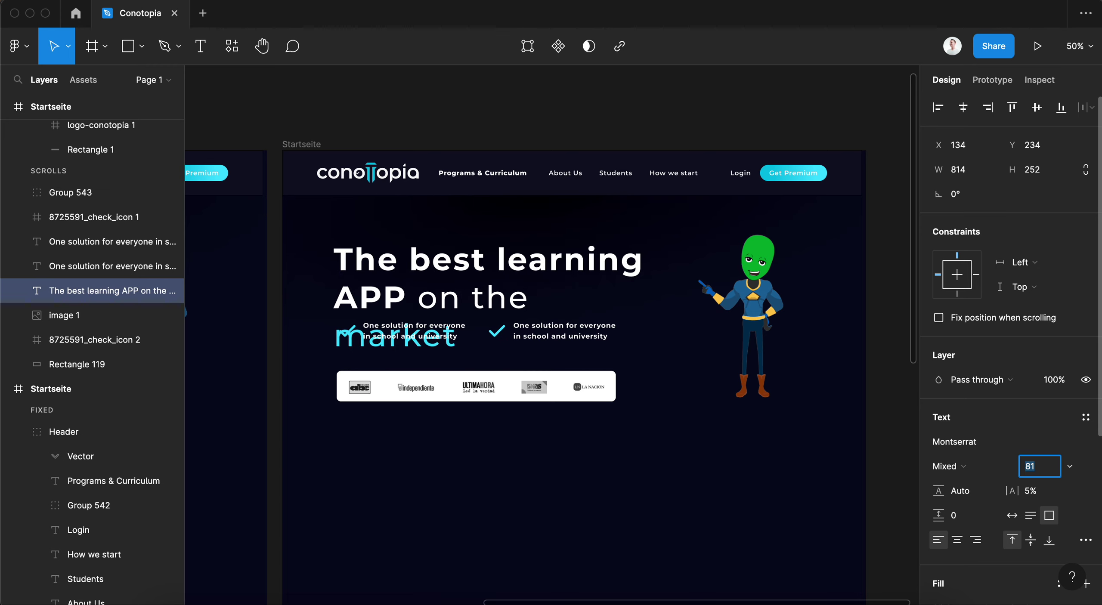
key("shift+Down")
key("Down")
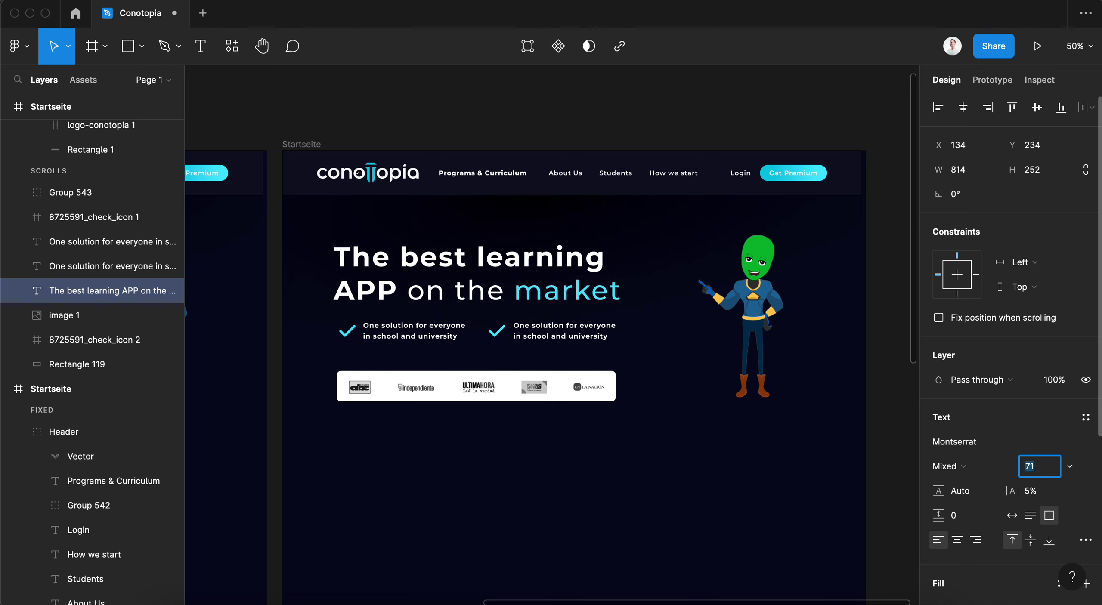
- Select the check-item texts, then the hero background rectangle
left_click(516, 336)
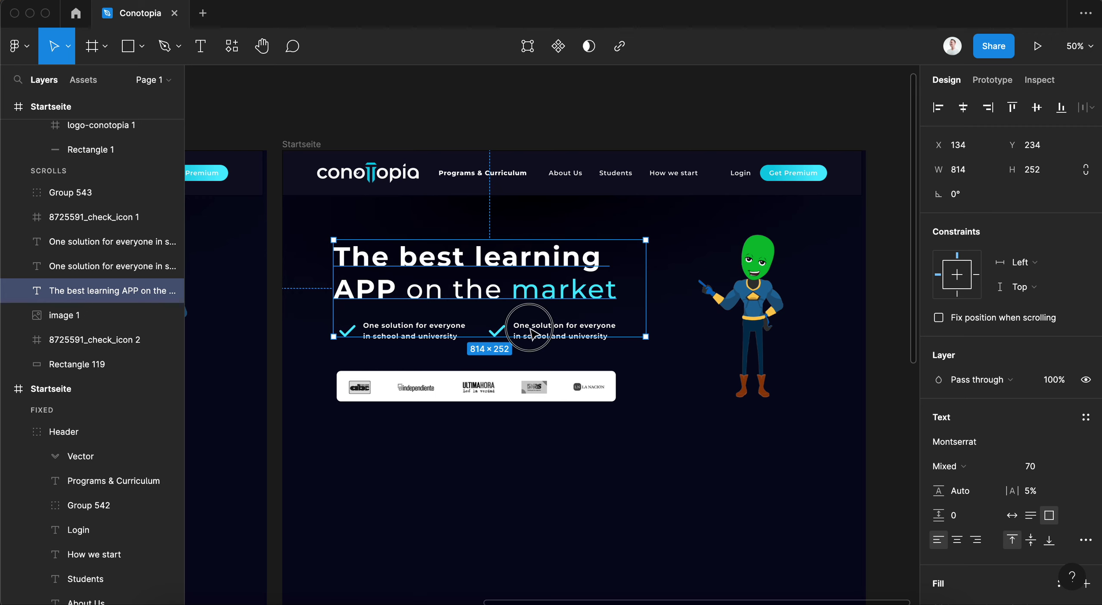
left_click(409, 336, "shift")
left_click(346, 332, "shift")
left_click(514, 368)
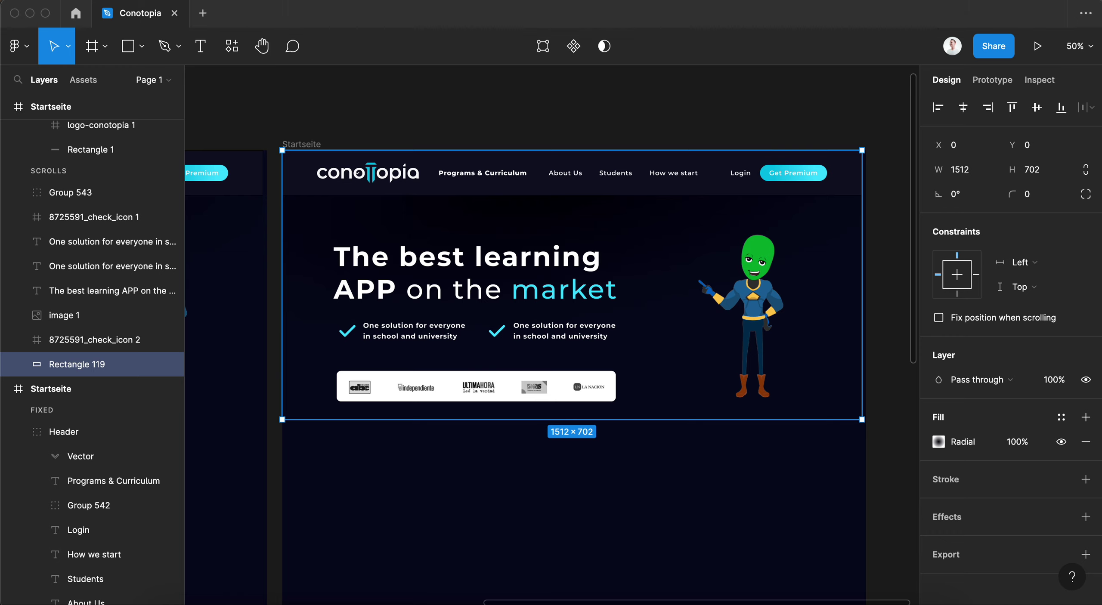
- Replace the second bullet with 'With optional sign language translation', wrapped onto two lines
left_click(555, 336)
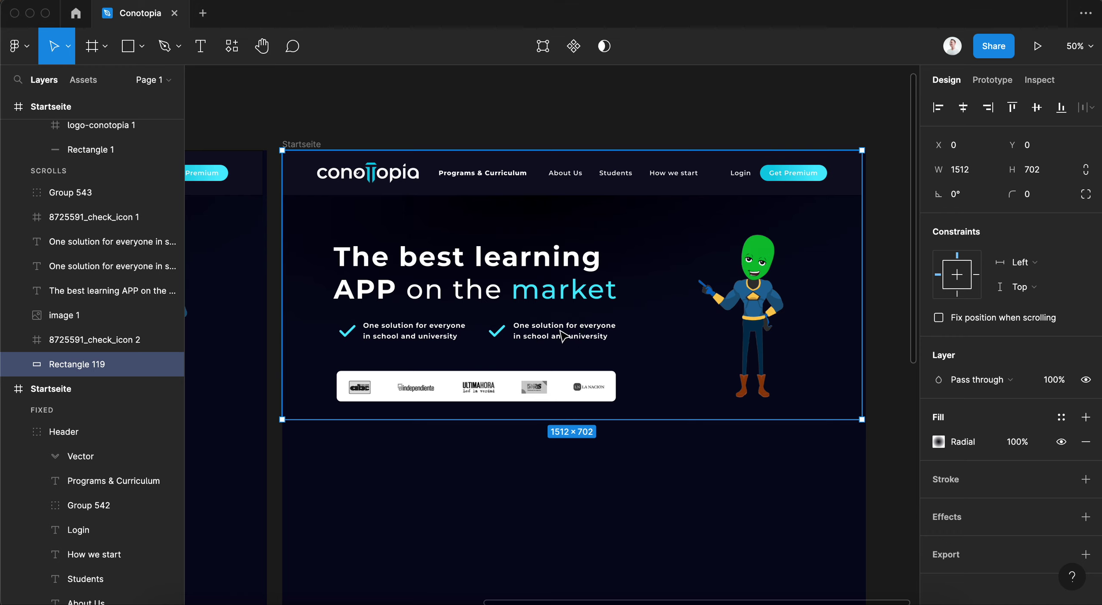
double_click(557, 337)
type("With optional sign language translation")
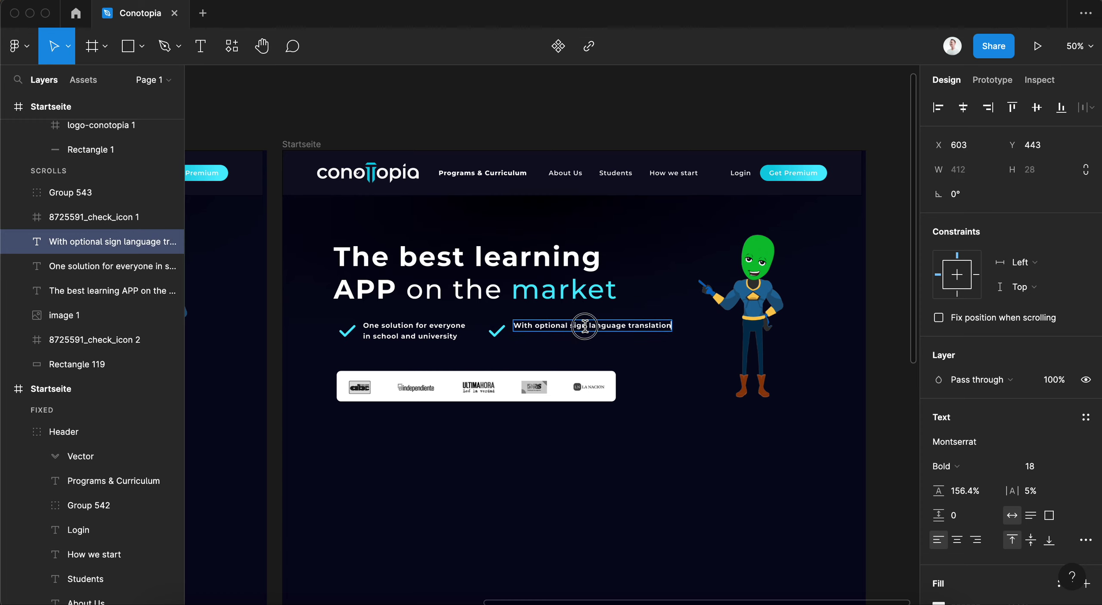
key("Escape")
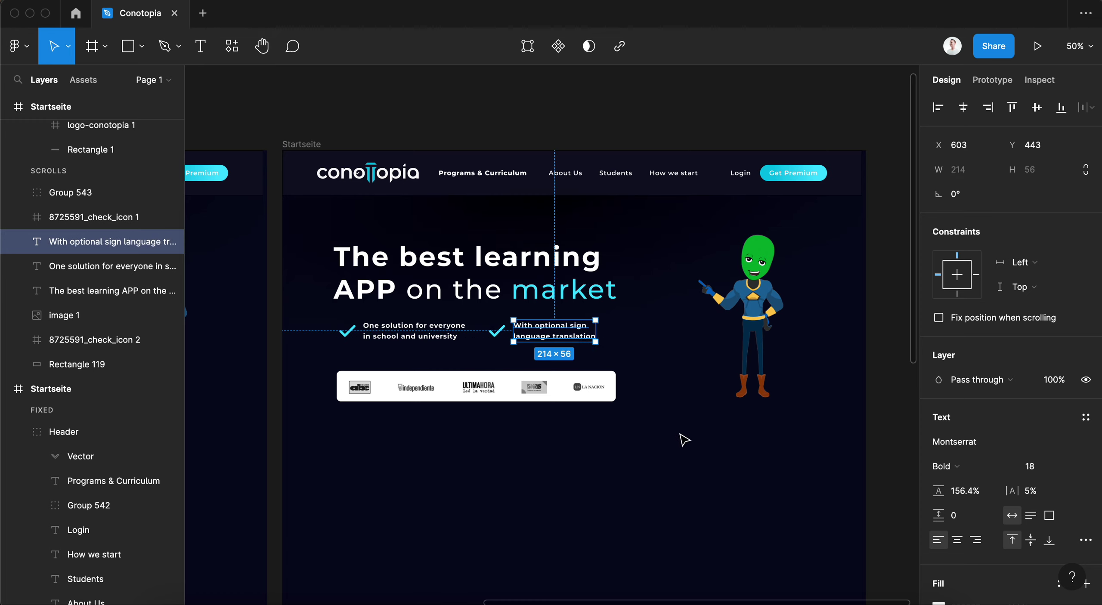
left_click(692, 462)
- Make the Get Premium button label dark 07081C so it reads on the cyan button
scroll(699, 452, "left", 3)
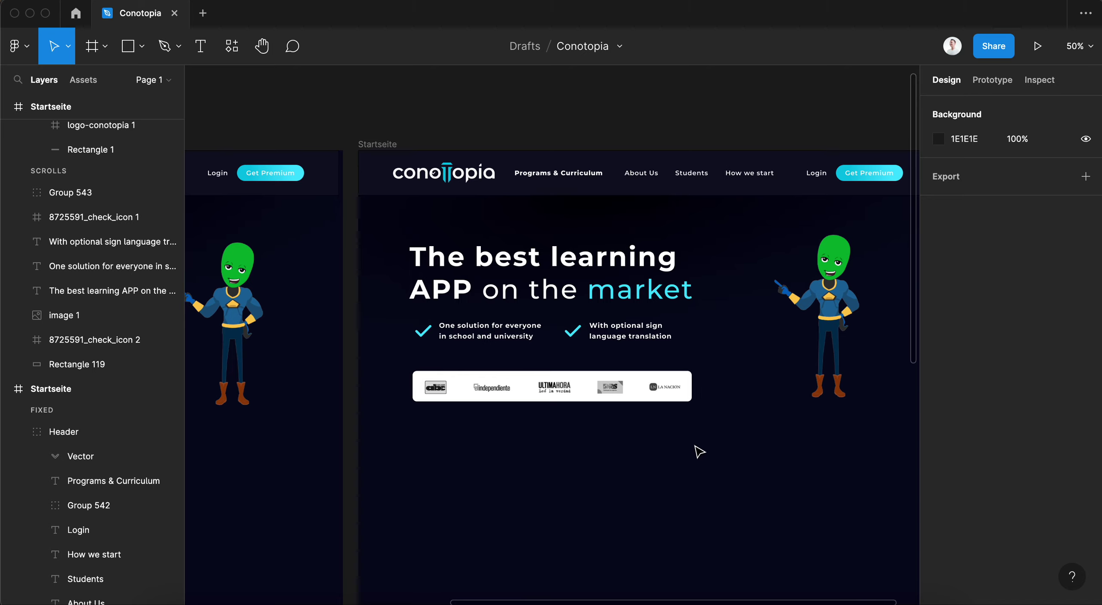
scroll(698, 452, "right", 3)
key("shift+0")
key("minus")
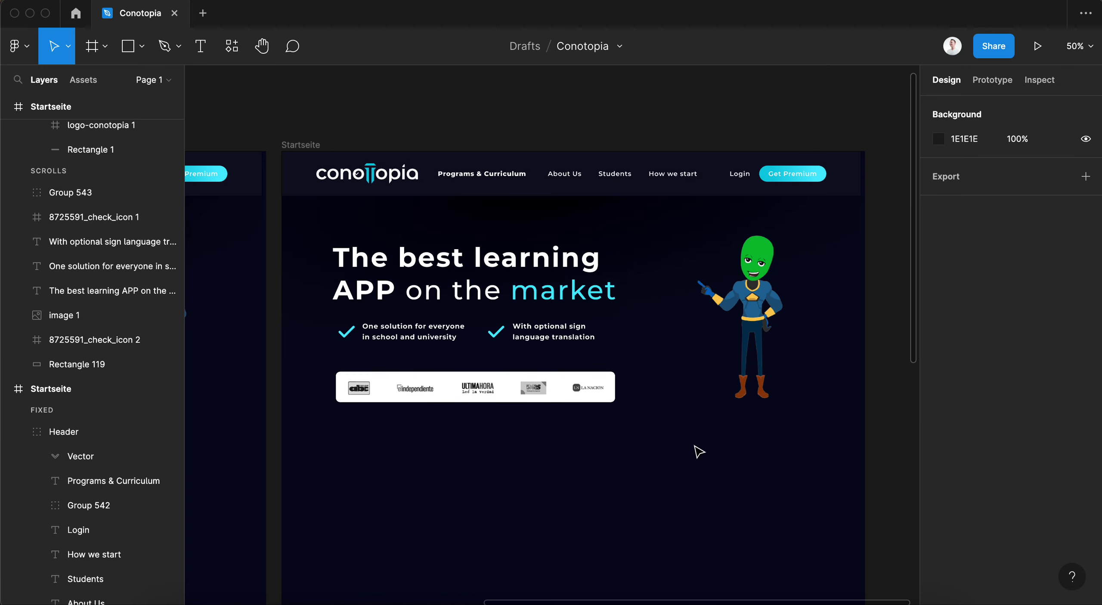
double_click(807, 179)
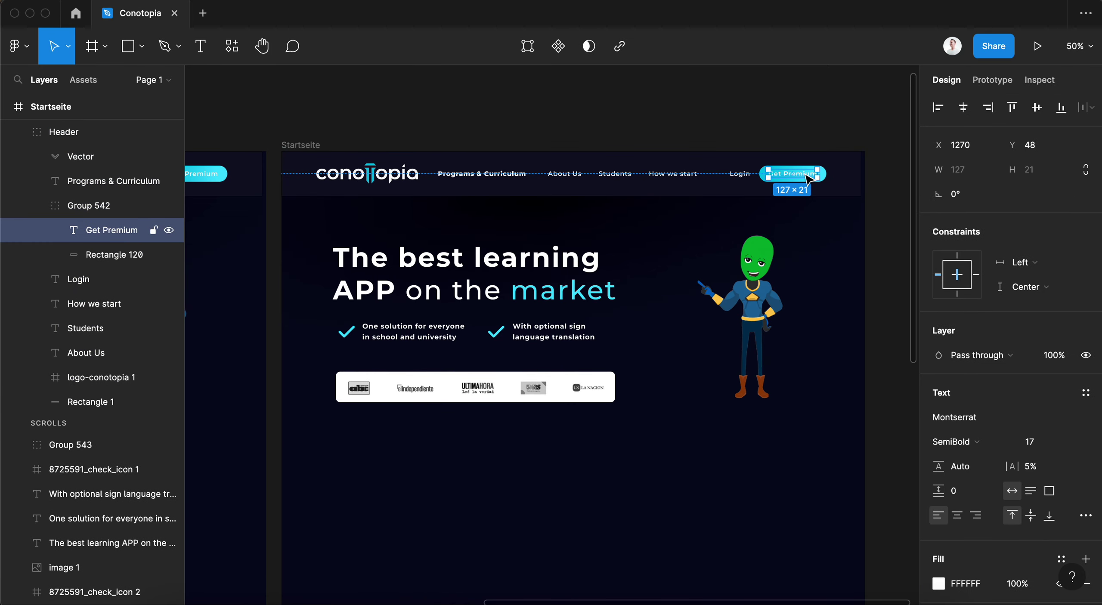
scroll(999, 527, "down", 3)
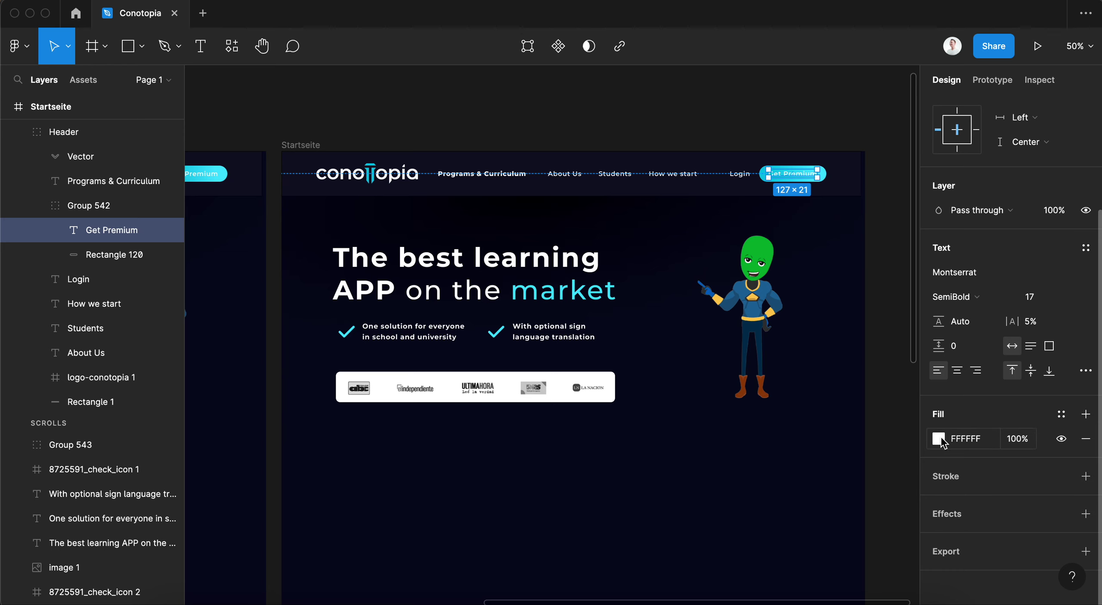
left_click(939, 439)
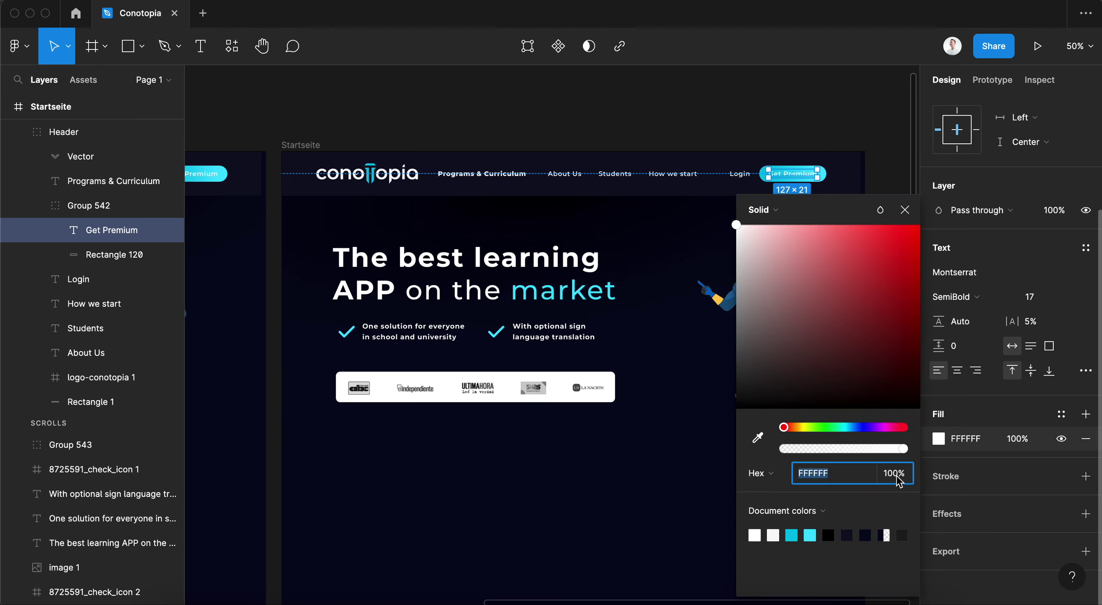
left_click(622, 513)
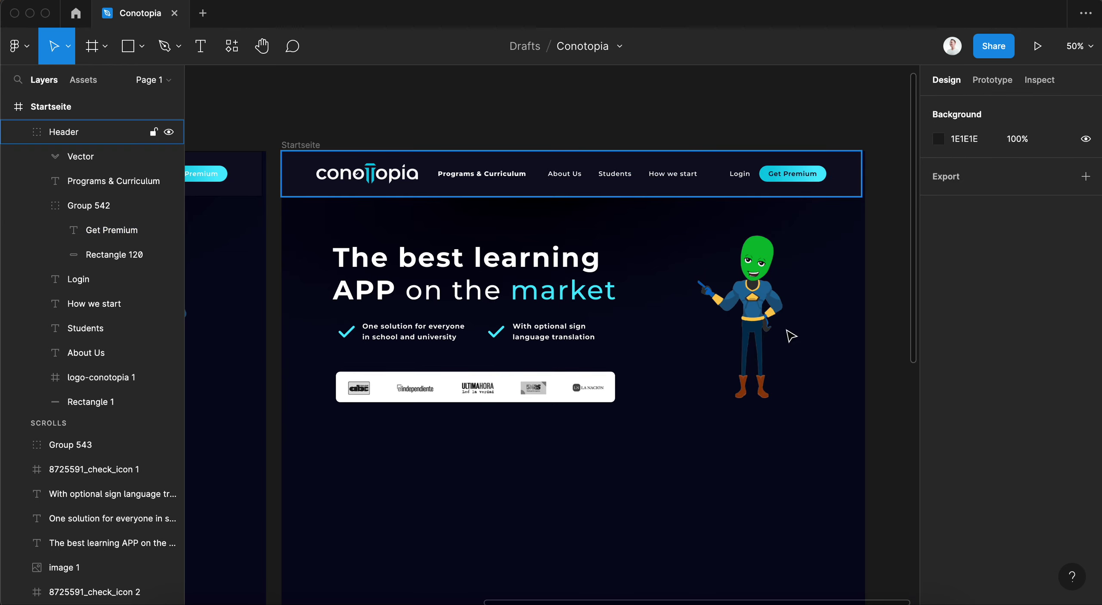
scroll(791, 336, "right", 3)
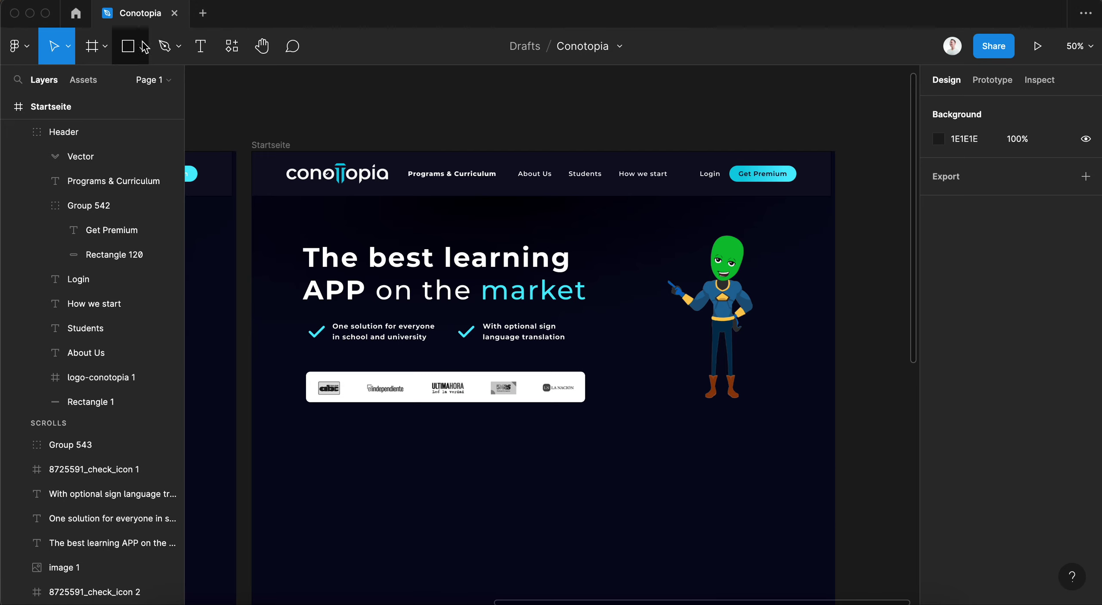
- Draw a 1522×480 rectangle across the hero and try a radial gradient fill
left_click(136, 59)
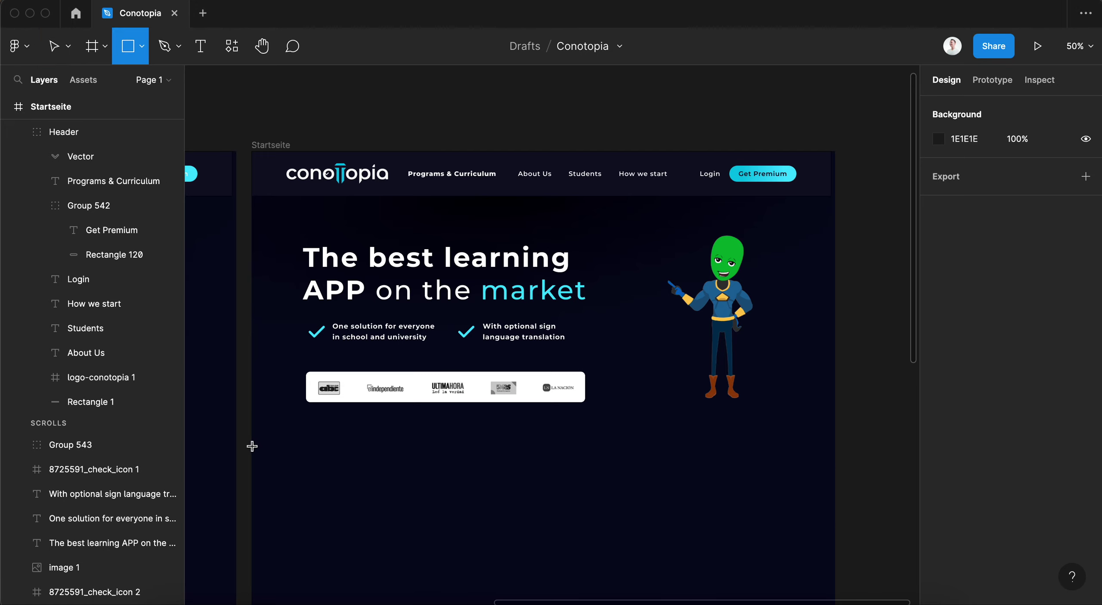
left_click_drag(252, 445, 833, 262)
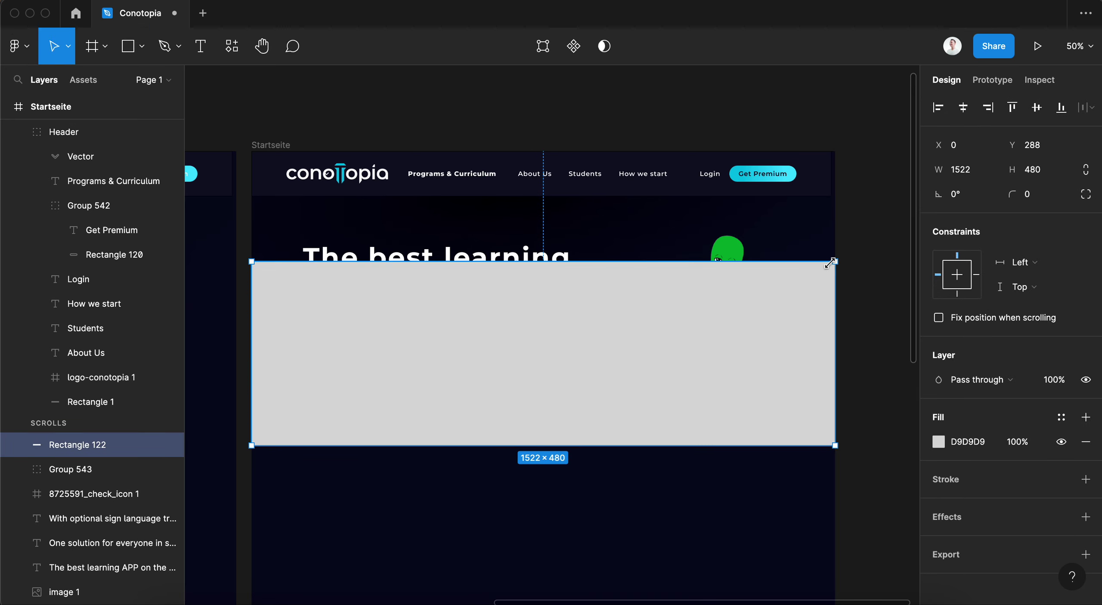
left_click(938, 441)
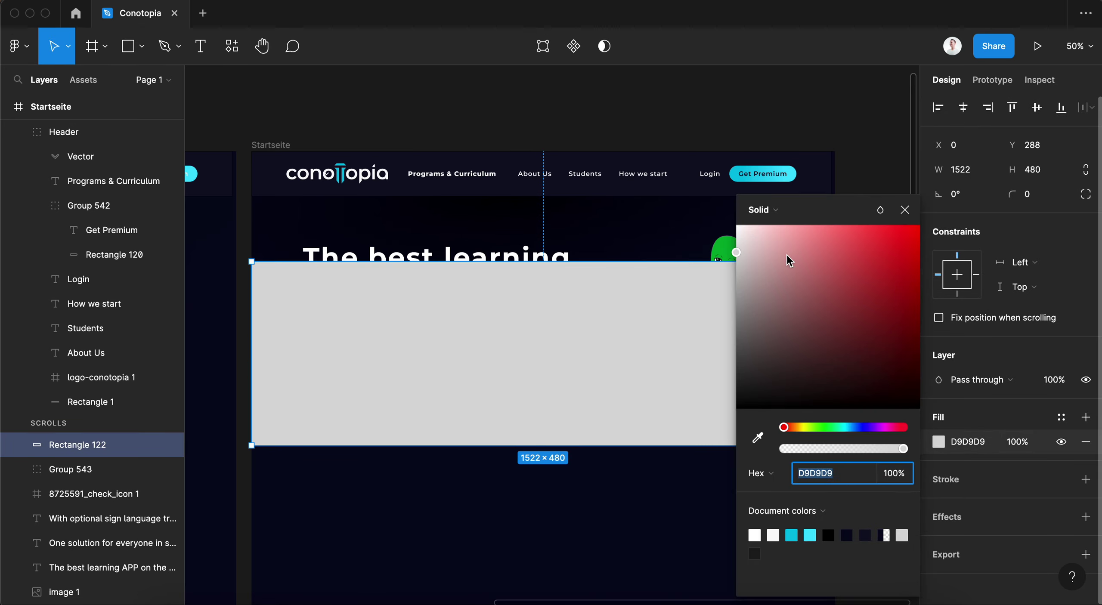
left_click(763, 210)
left_click(780, 246)
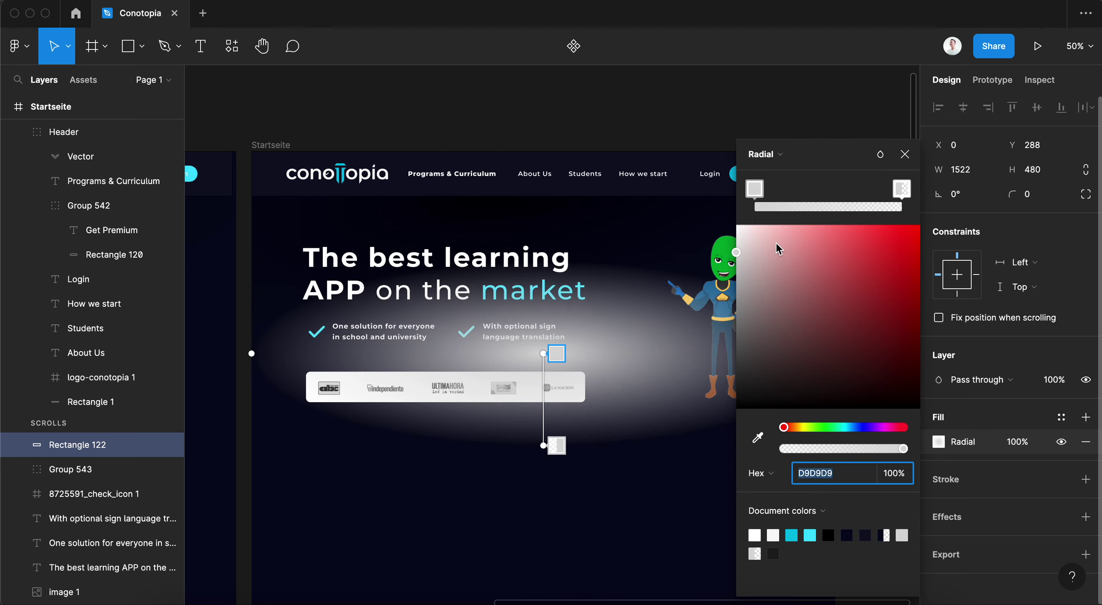
left_click_drag(541, 353, 543, 363)
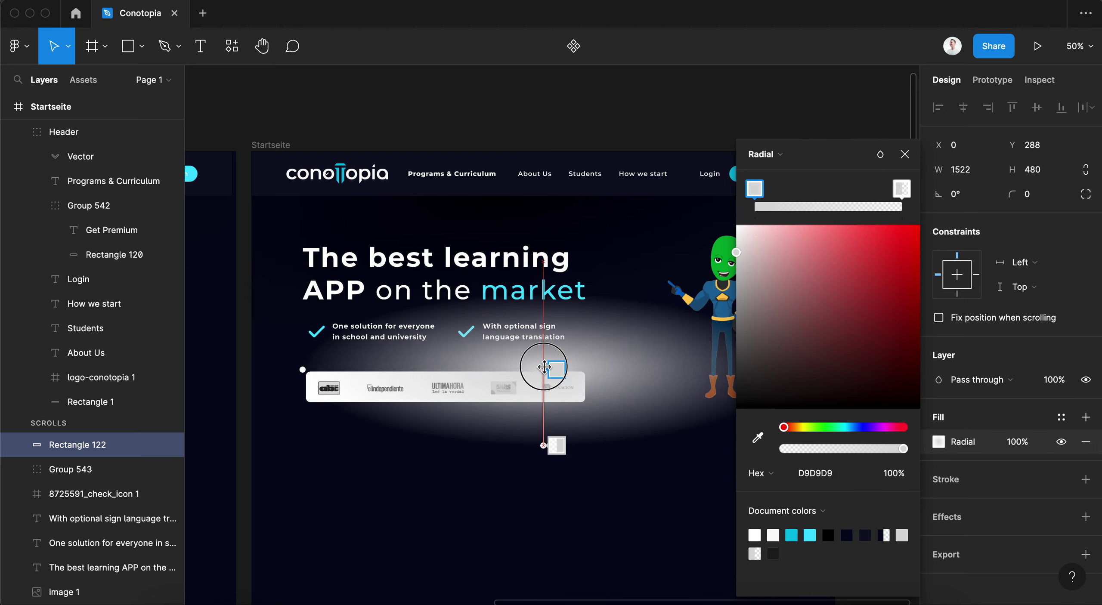
- Switch the fill to a linear gradient with a dark navy first stop sampled from the canvas
left_click(769, 155)
left_click(774, 133)
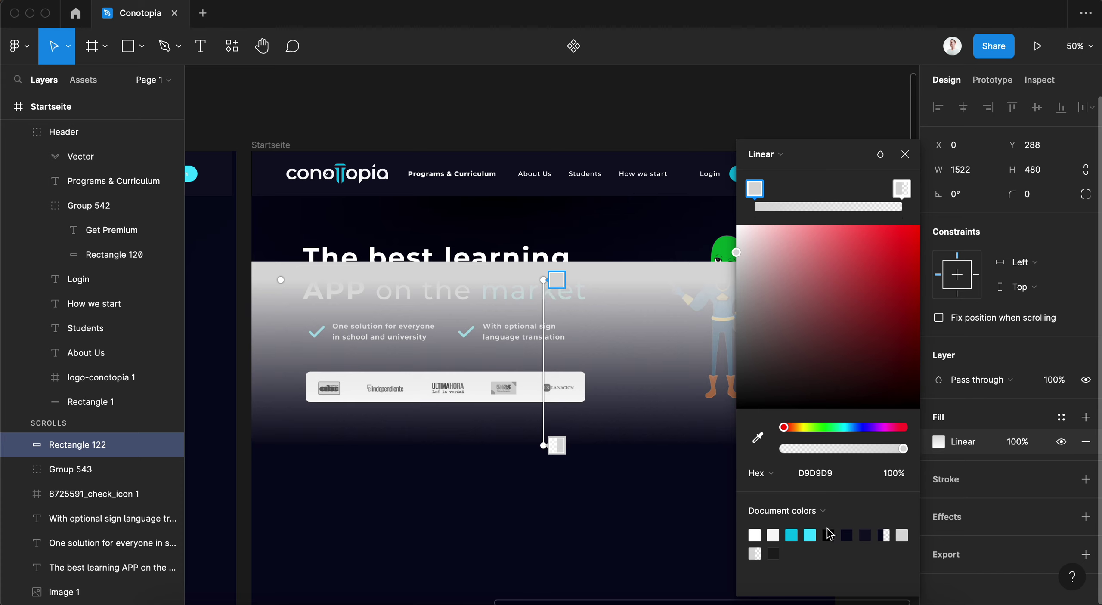
left_click(865, 534)
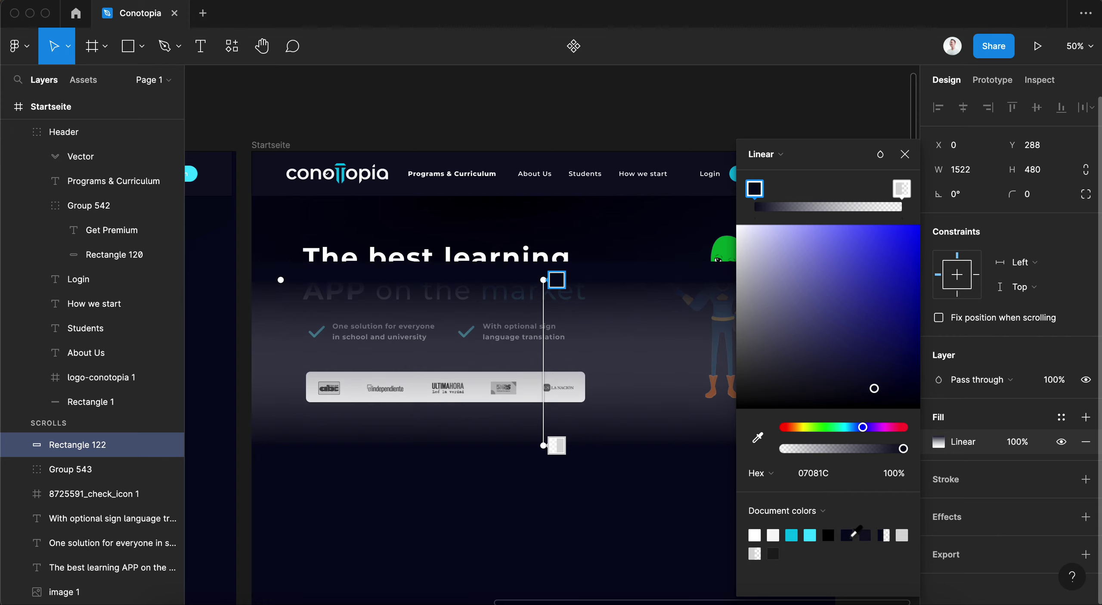
left_click(832, 535)
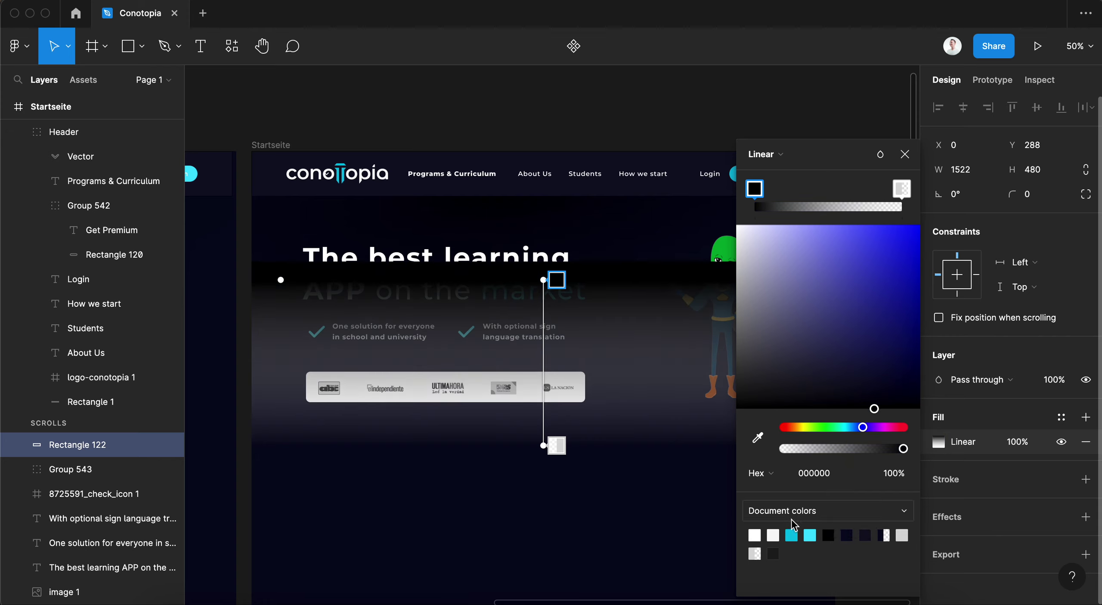
left_click(757, 437)
left_click(659, 540)
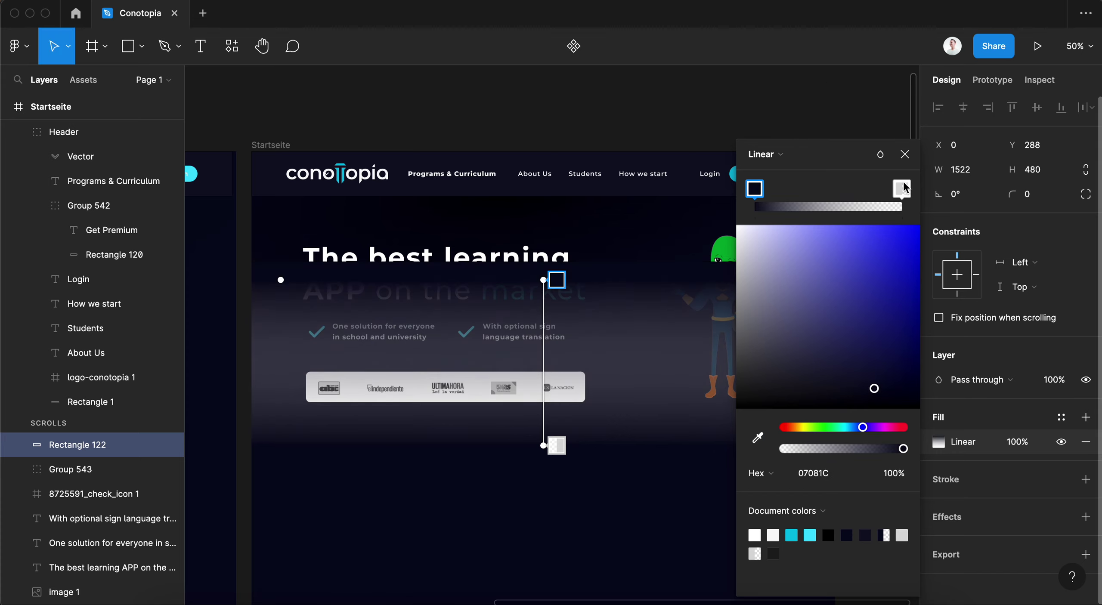
- Set the second gradient stop to the page's dark navy background colour with the eyedropper
left_click(903, 188)
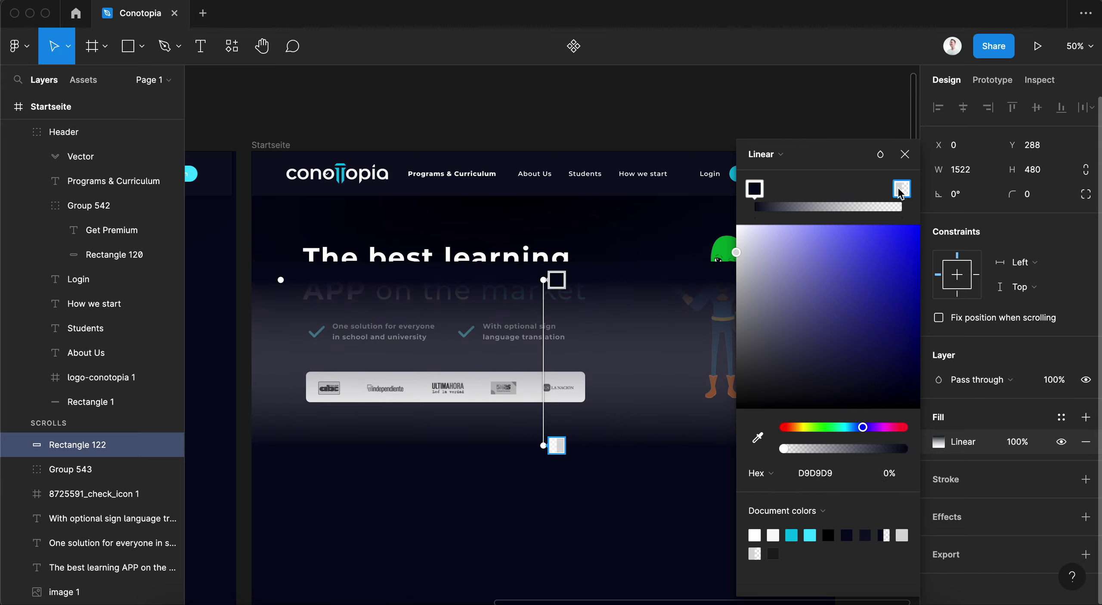
left_click(757, 437)
left_click(612, 539)
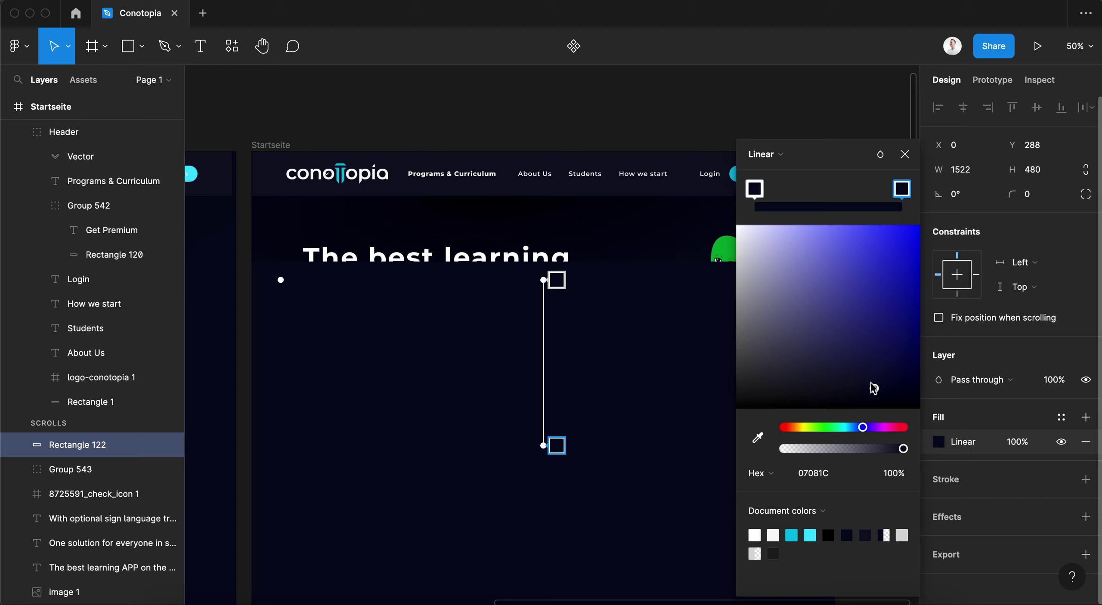
left_click_drag(873, 387, 860, 377)
left_click(755, 443)
left_click(596, 186)
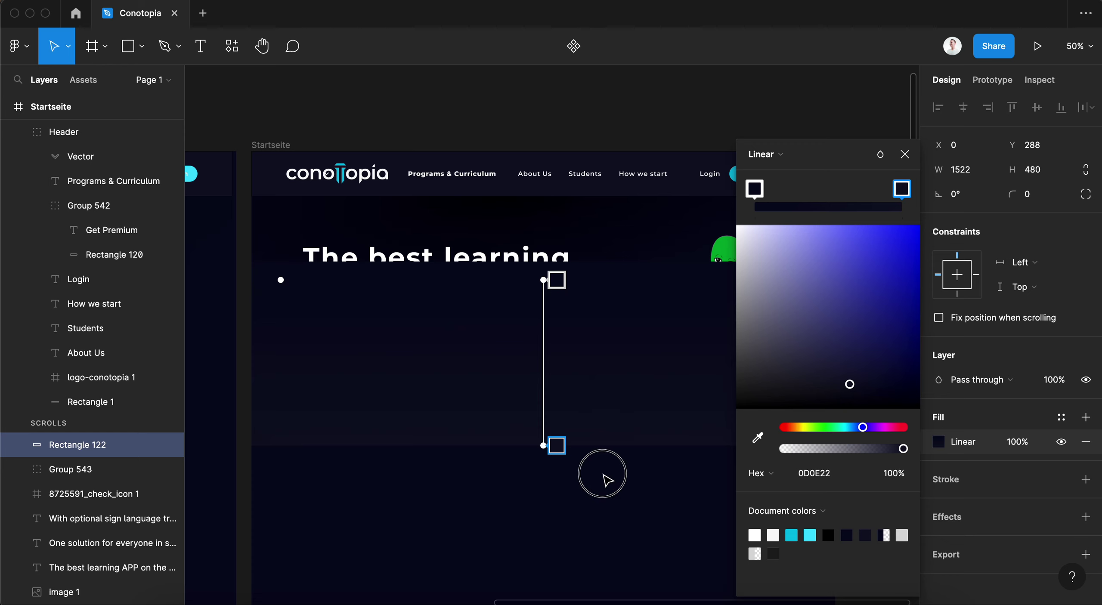
- Move the gradient rectangle lower and send it behind the hero text and image
left_click(904, 154)
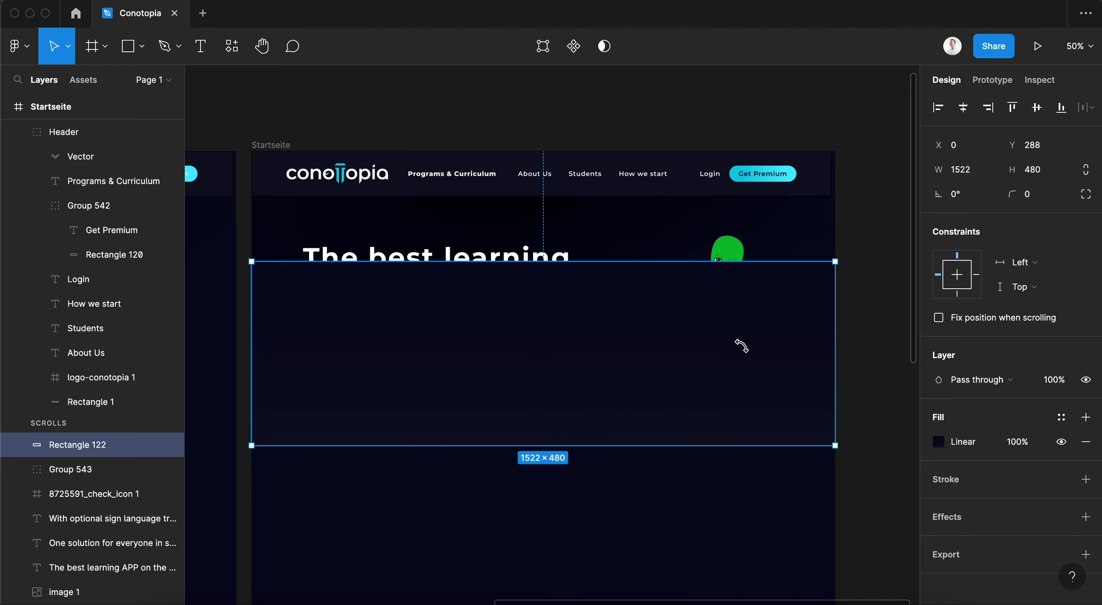
key("Escape")
mouse_move(605, 455)
left_mouse_down()
mouse_move(625, 461)
mouse_move(623, 421)
left_mouse_up()
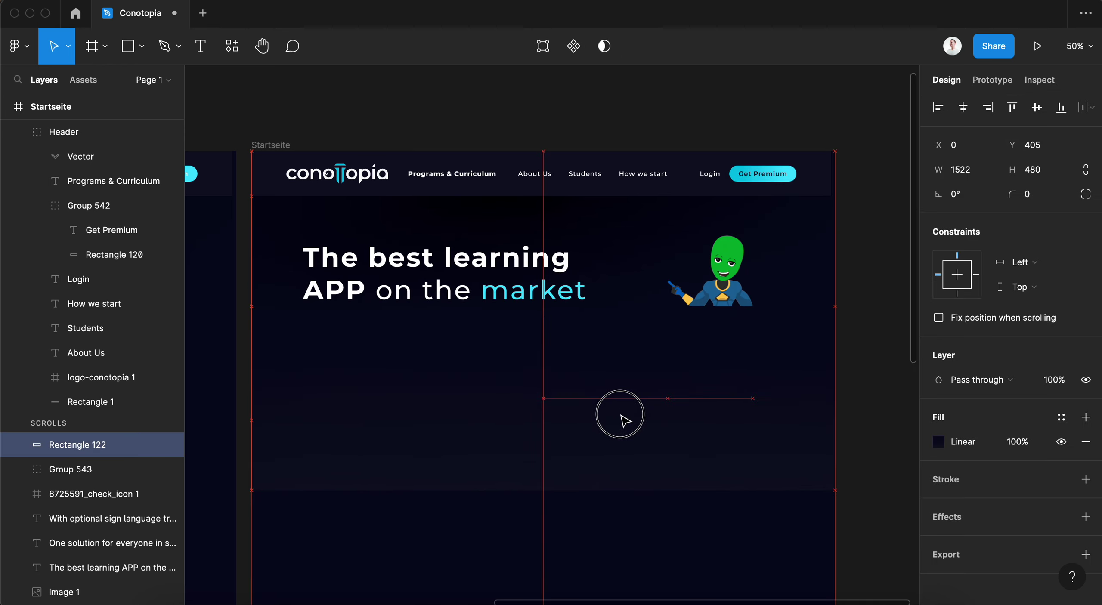
scroll(103, 474, "up", 3)
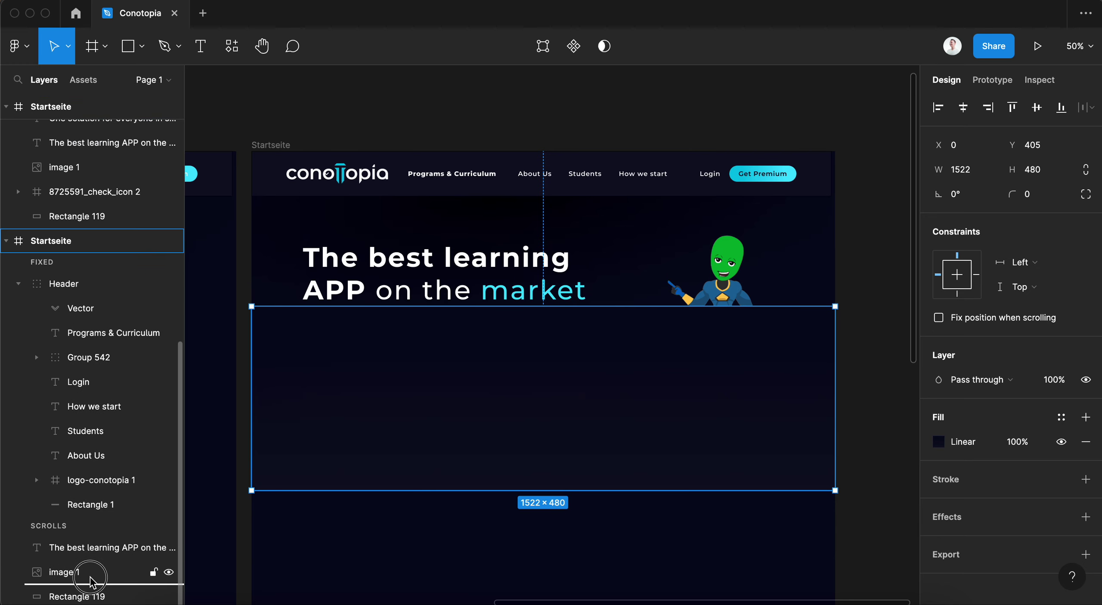
key("super+bracketleft")
left_click(444, 524)
- Locate the hero background Rectangle 119, delete it, then undo the deletion
left_click(72, 596)
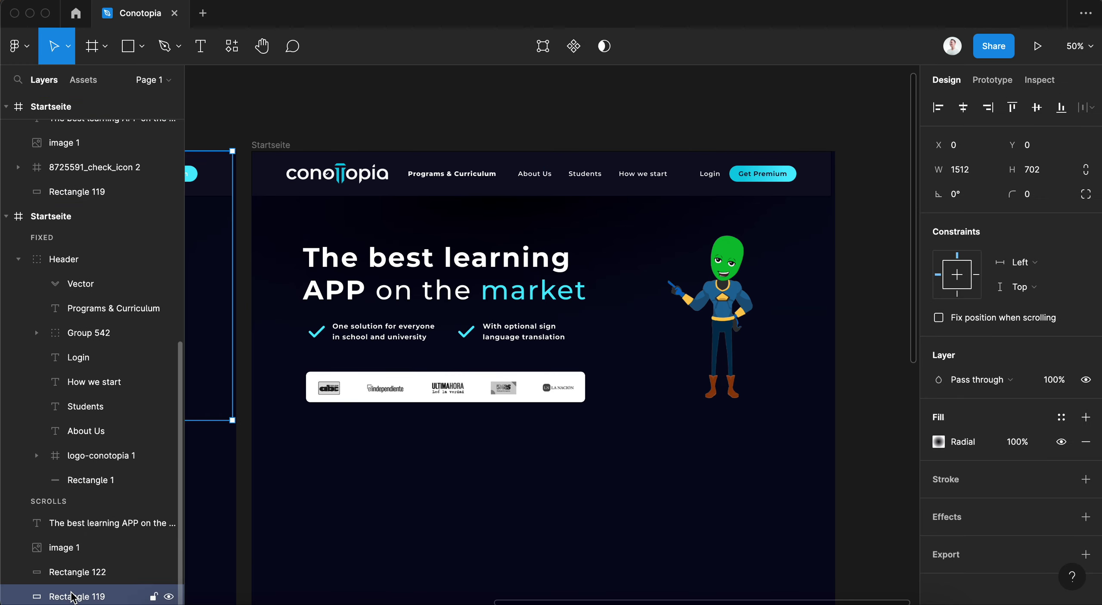
left_click(381, 502)
left_click(269, 388)
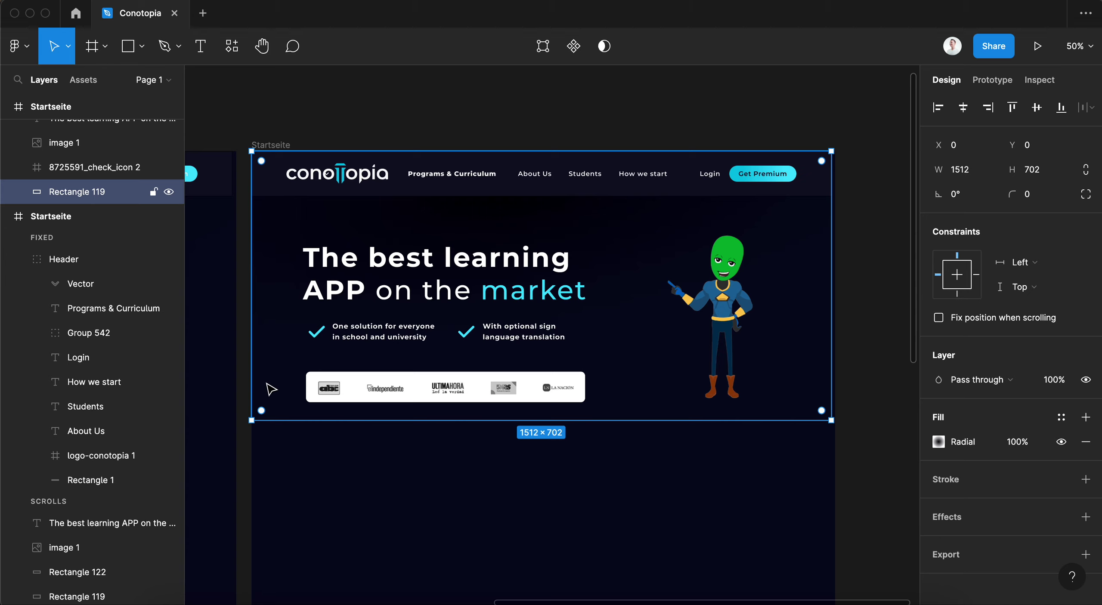
left_click(6, 216)
left_click(555, 542)
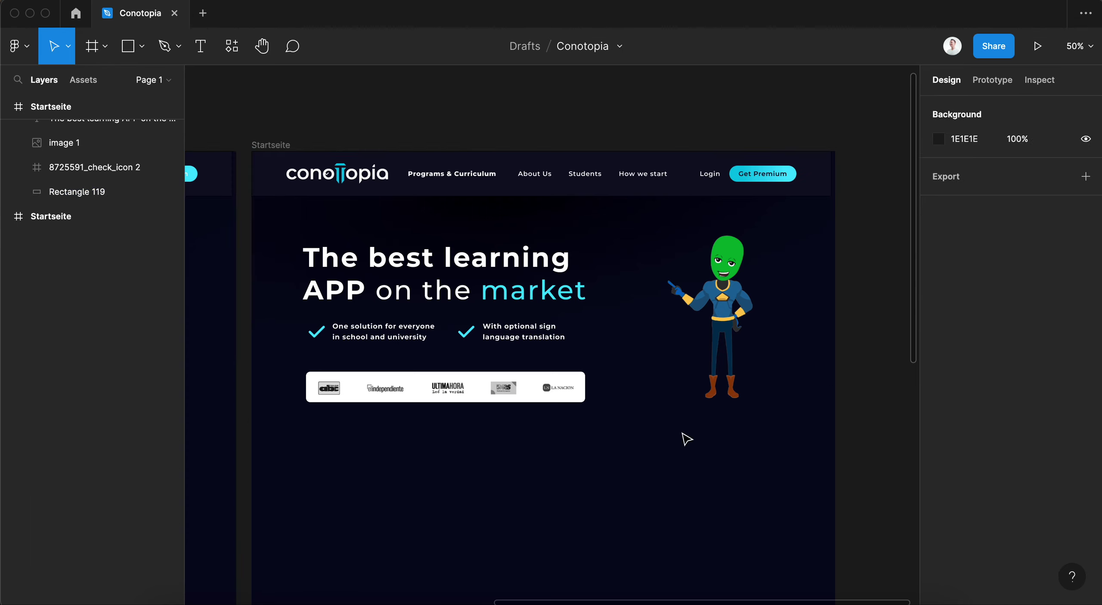
left_click(646, 386)
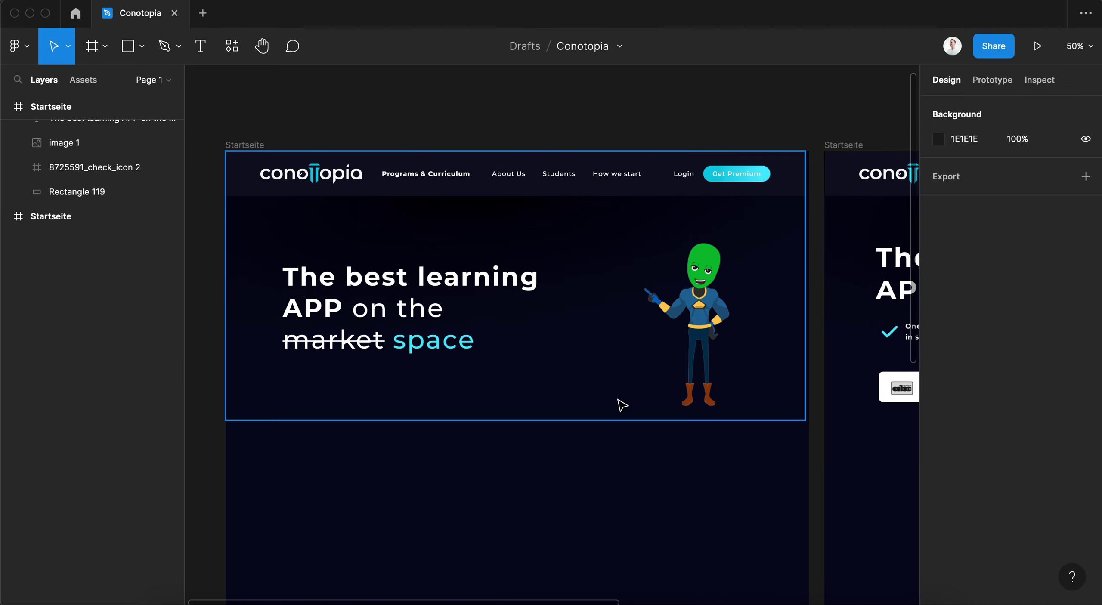
scroll(619, 405, "right", 5)
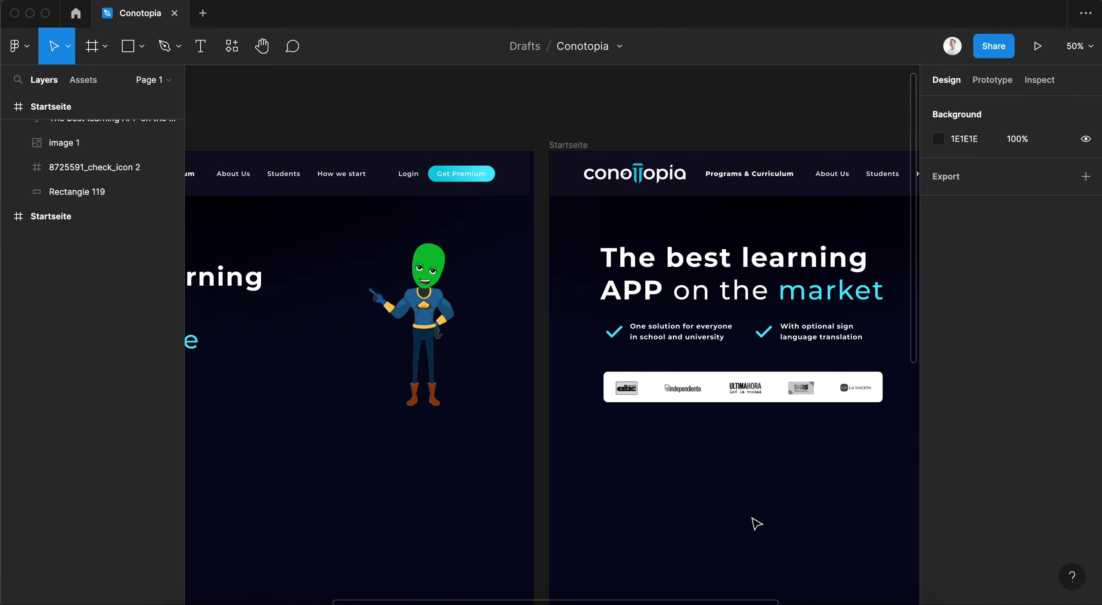
left_click(771, 522)
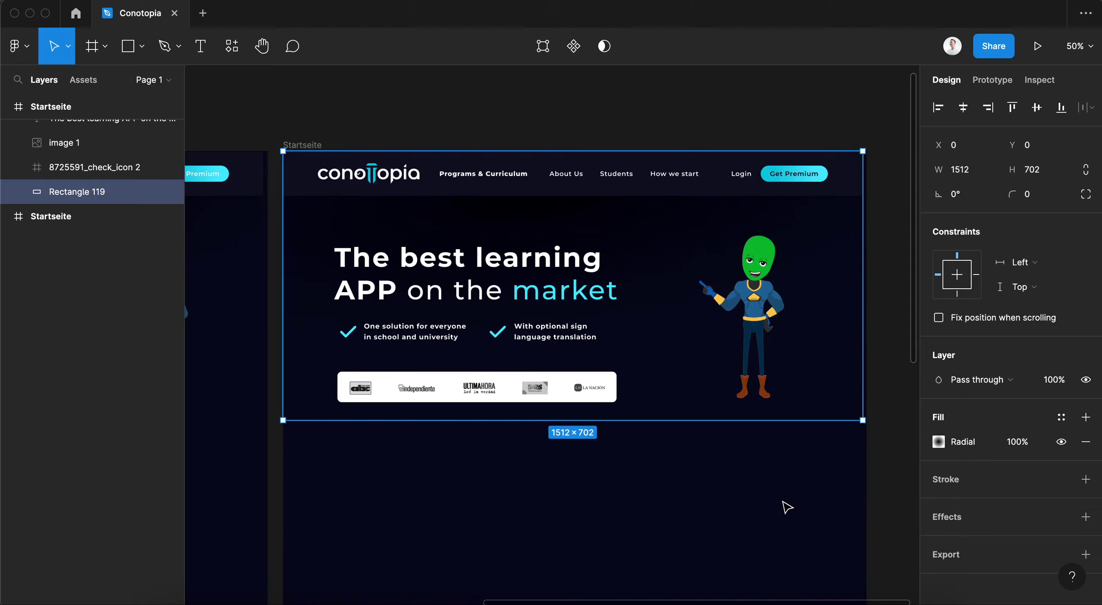
key("Escape")
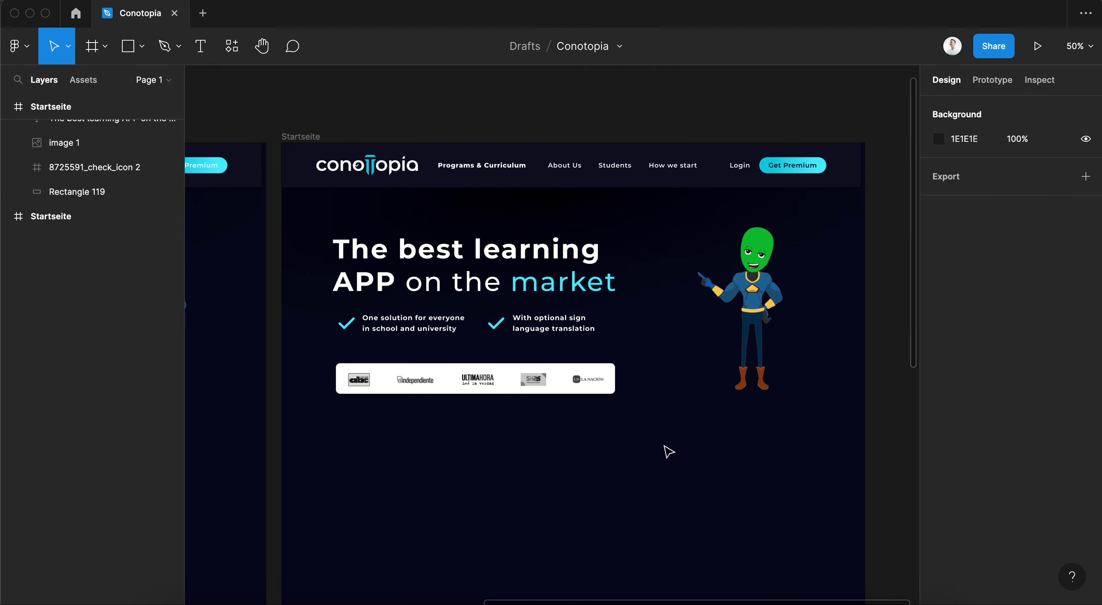
left_click(654, 369)
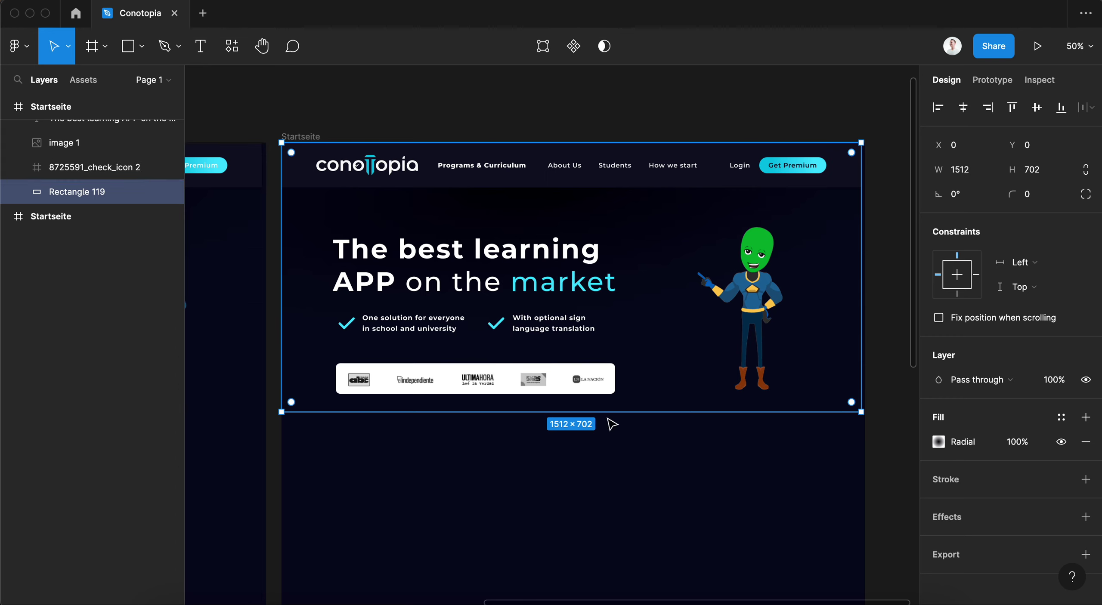
key("Delete")
key("ctrl+z")
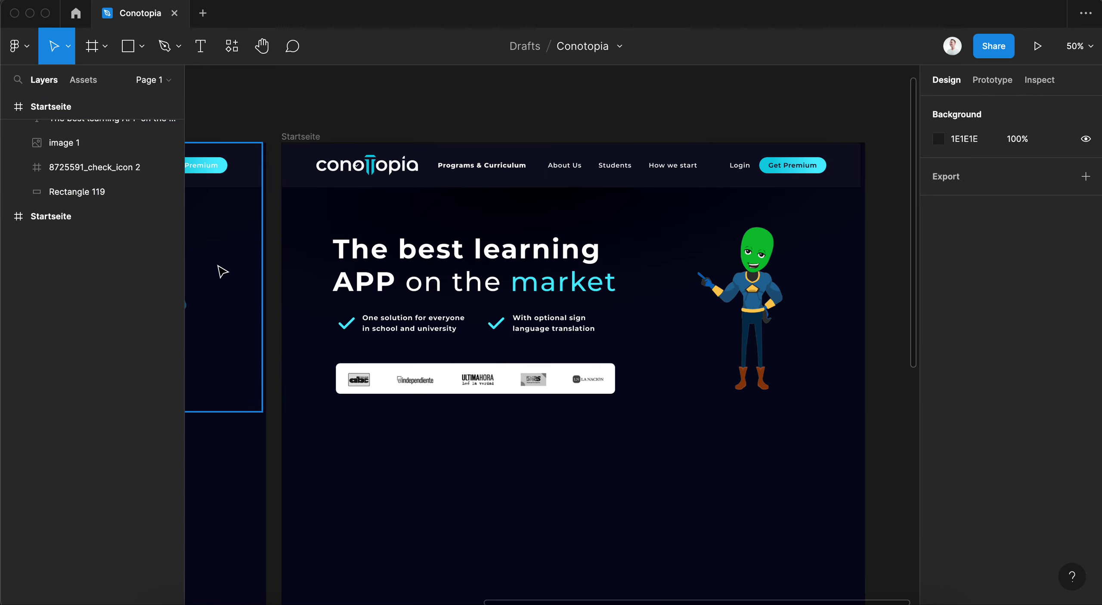
- Click through the Startseite frames and select Rectangle 122
left_click(349, 349)
key("Escape")
left_click(466, 412)
key("Escape")
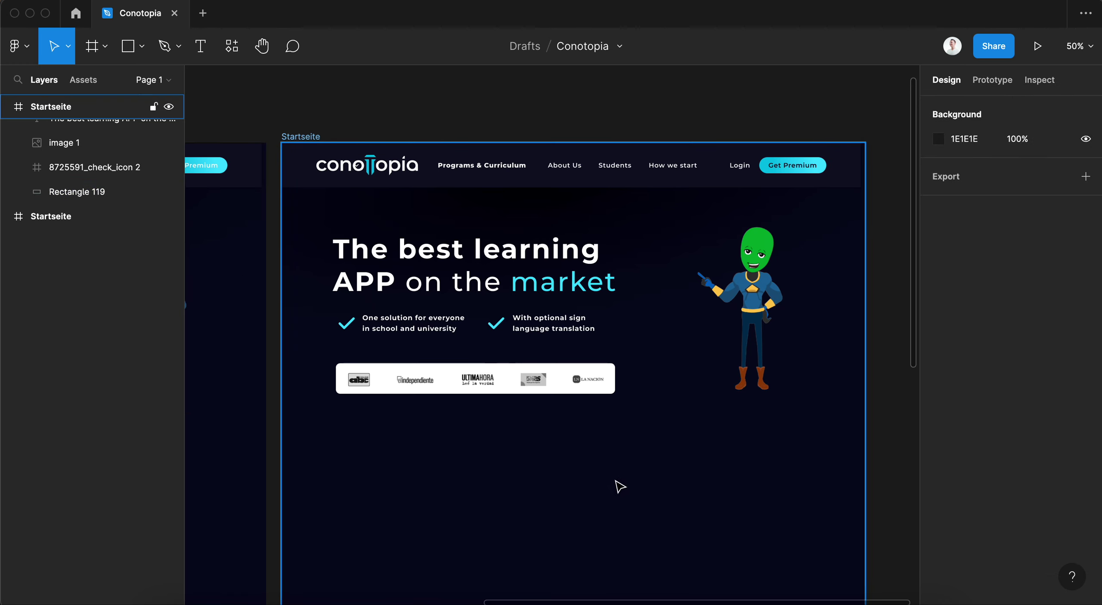
left_click(821, 450)
key("Escape")
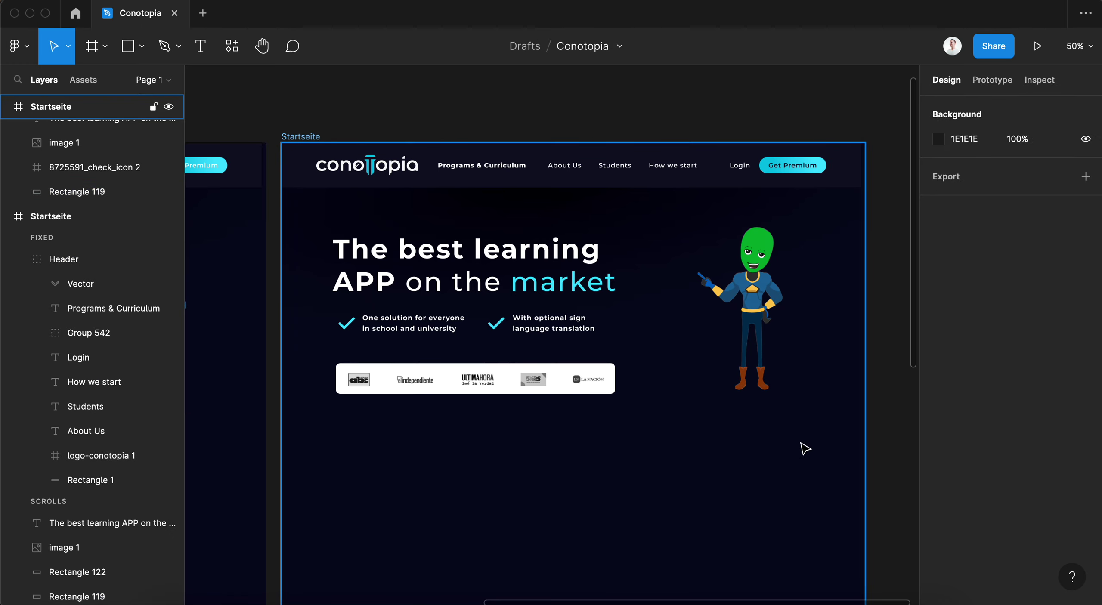
left_click(735, 437)
mouse_move(734, 482)
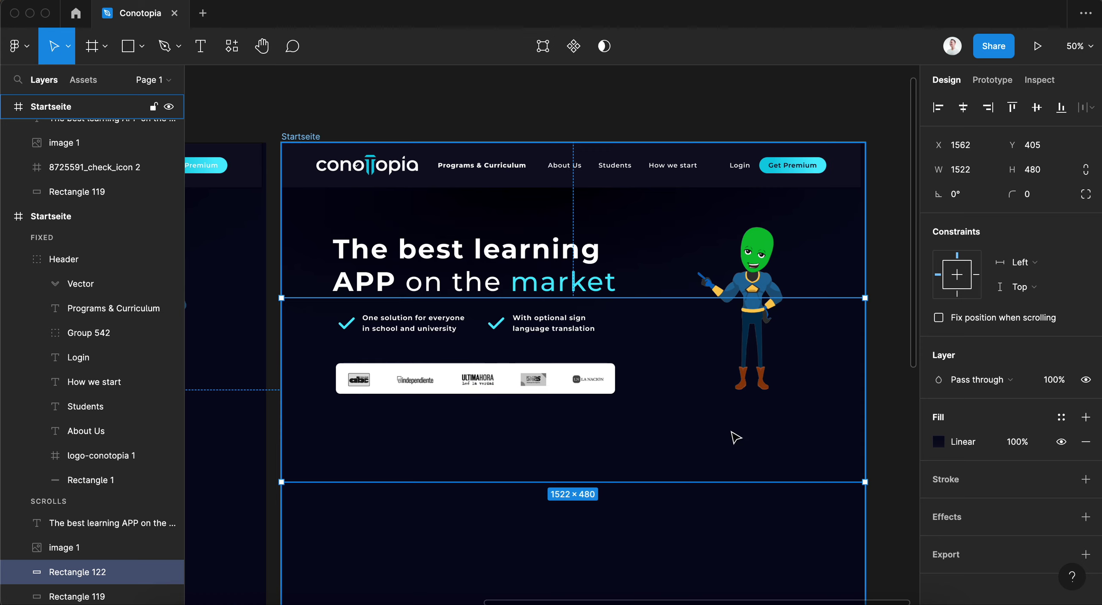
- Try a 0E103A first gradient stop on Rectangle 122, undo it, and deselect
left_click(936, 441)
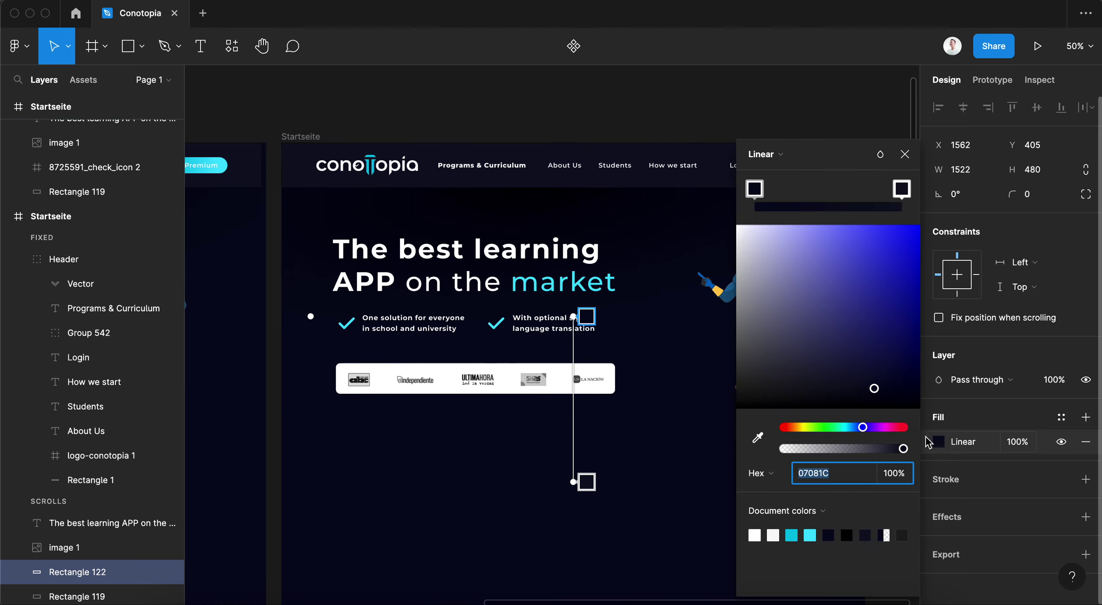
left_click(875, 366)
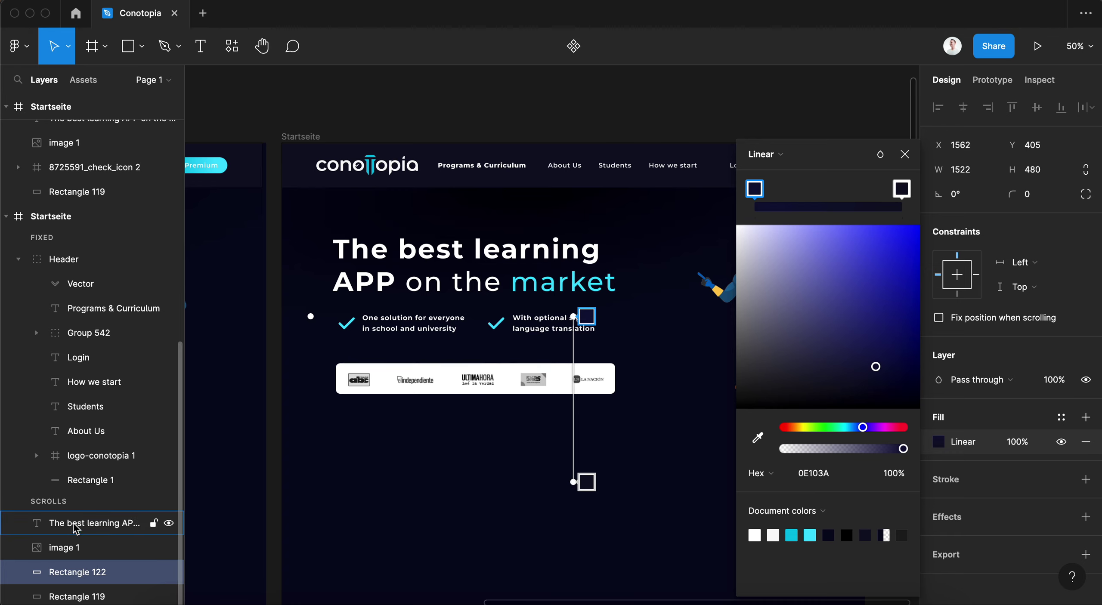
key("ctrl+z")
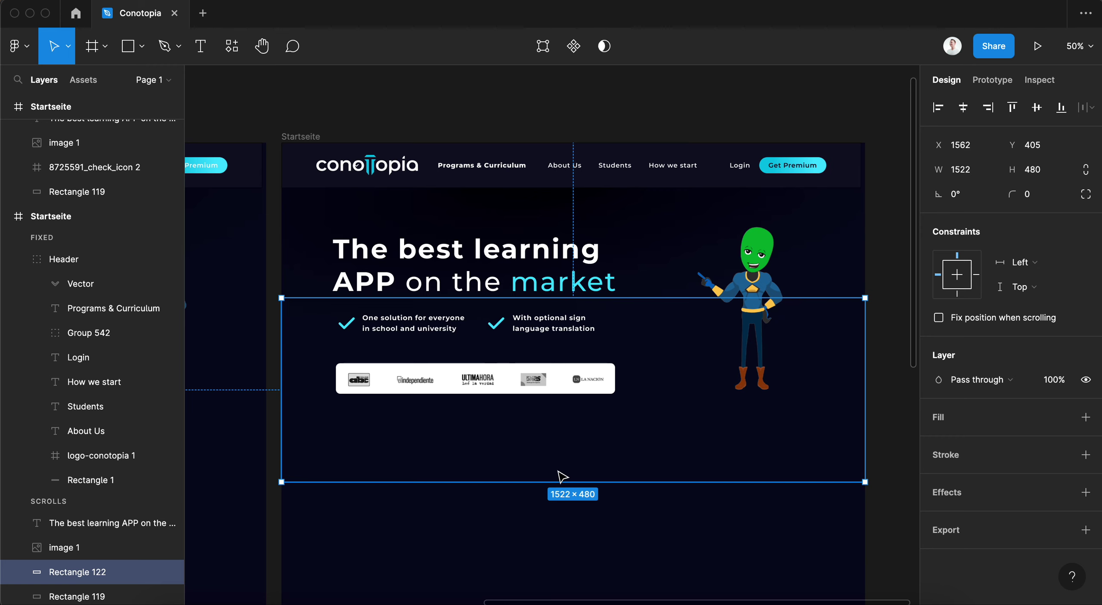
key("Escape")
- Paste the linear gradient fill onto the Startseite frame, undo it, and reselect Rectangle 122
left_click(311, 137)
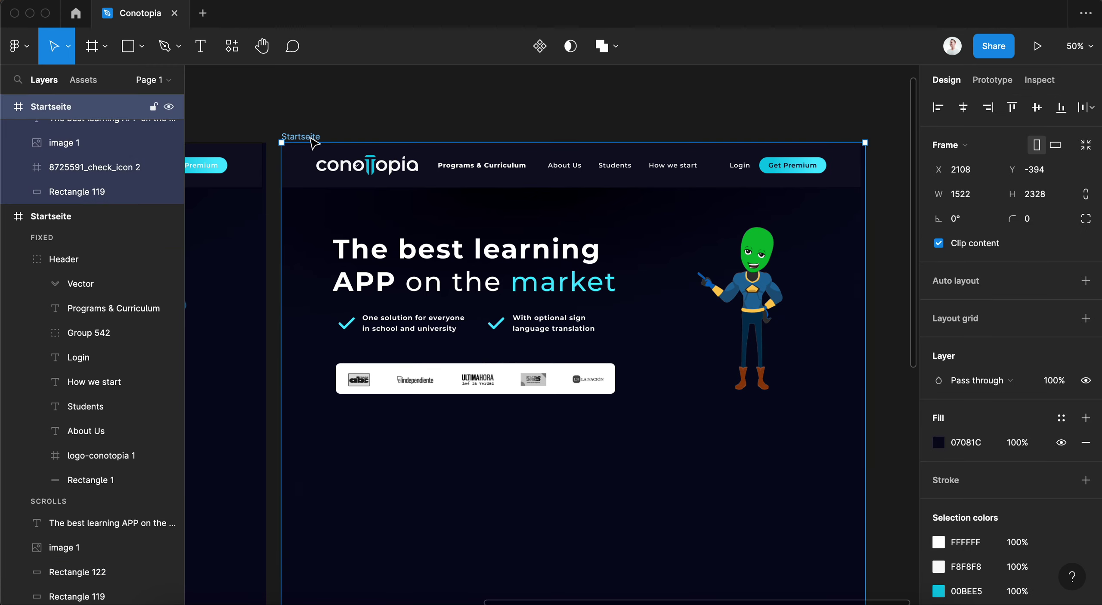
key("ctrl+v")
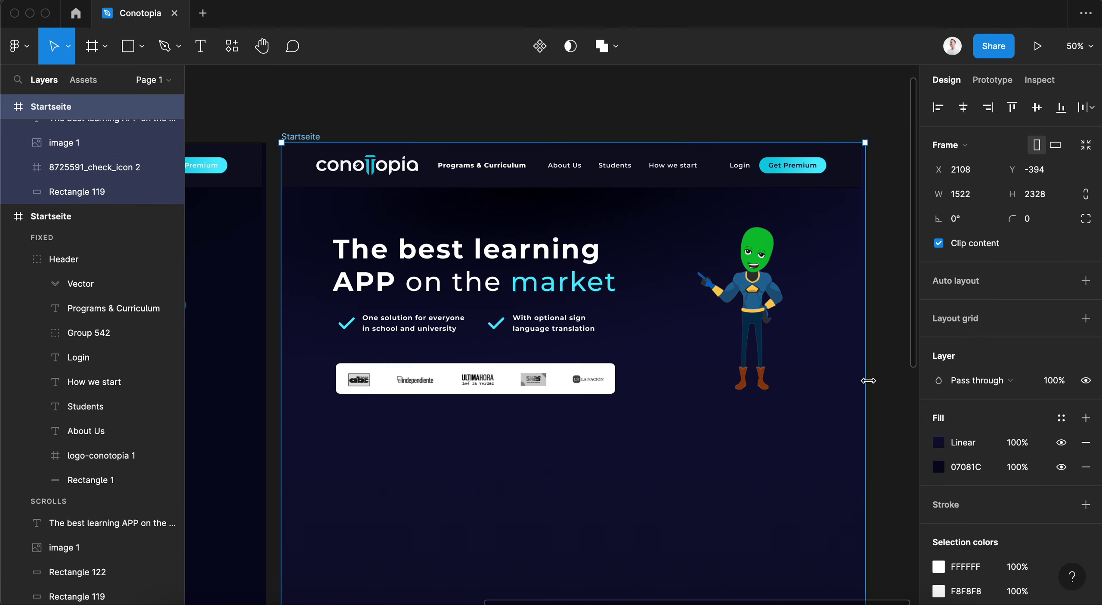
scroll(809, 446, "down", 5)
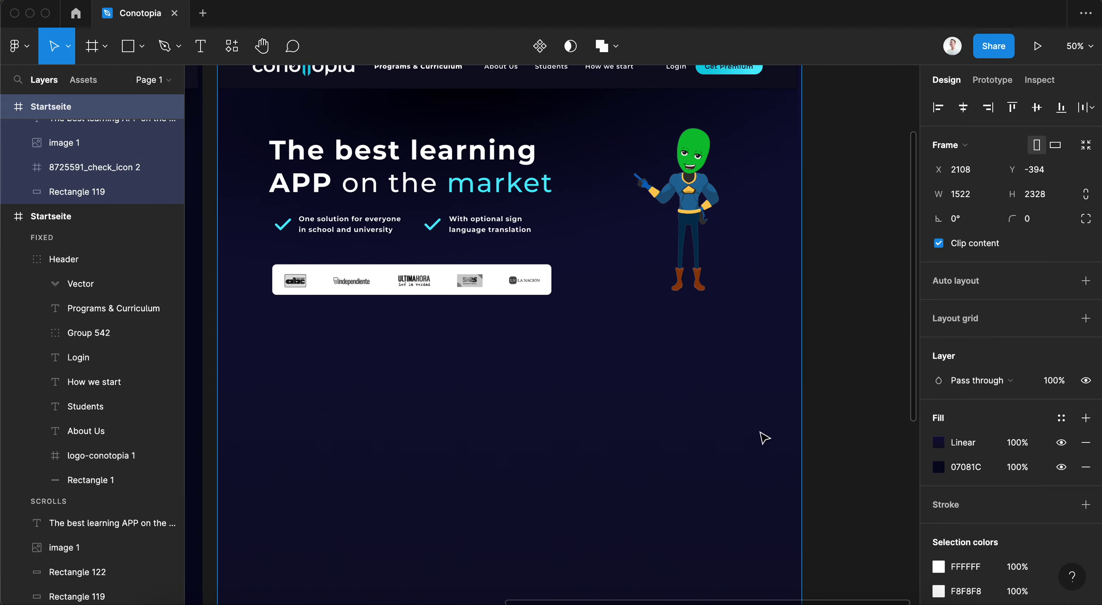
key("ctrl+z")
left_click(858, 391)
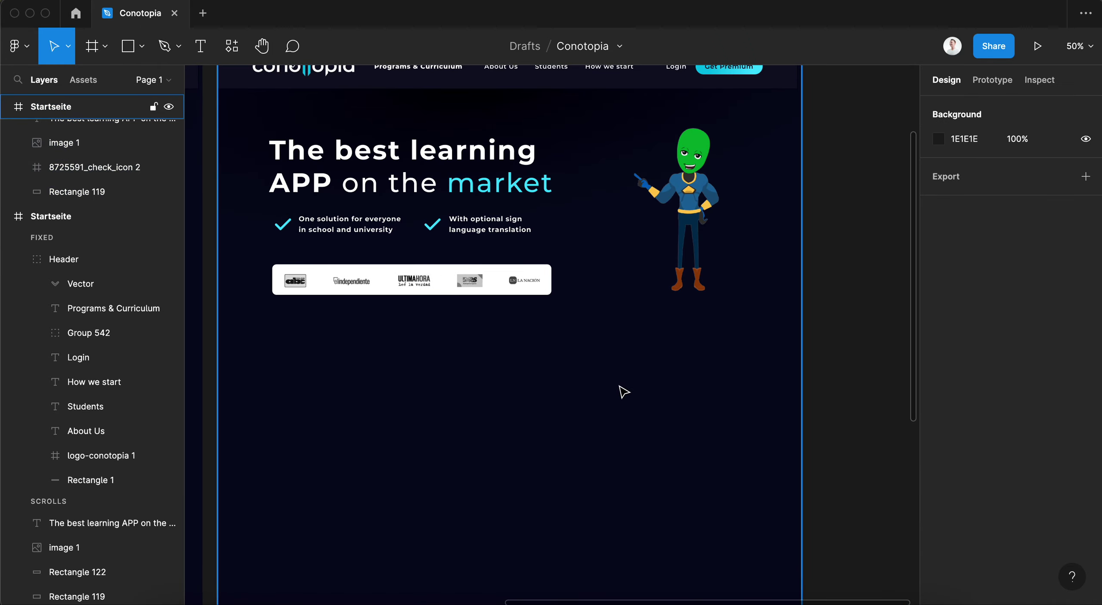
scroll(624, 392, "down", 5)
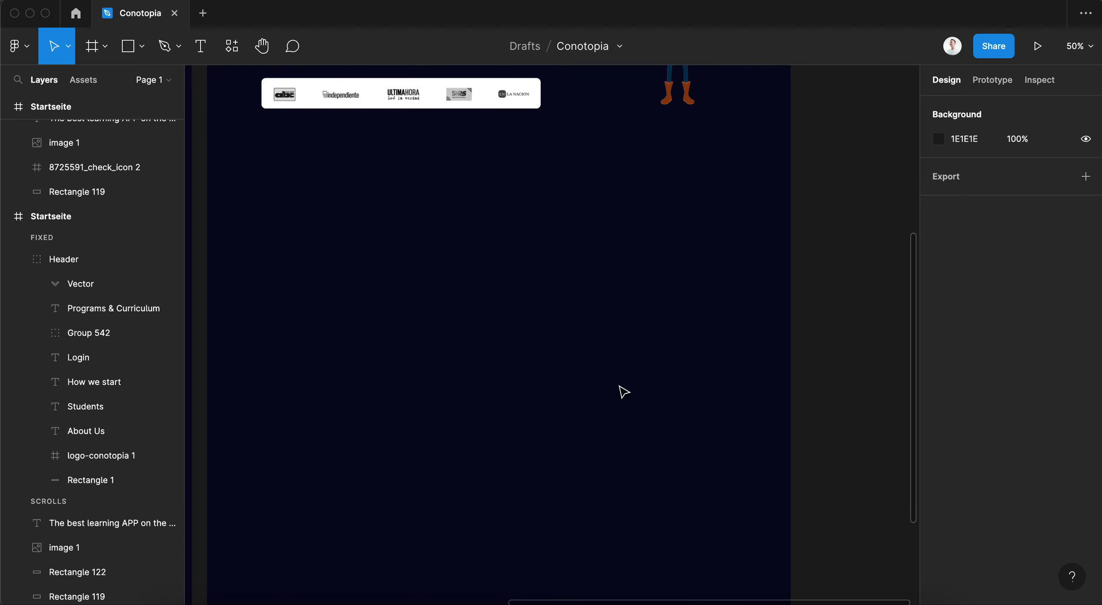
scroll(623, 390, "up", 6)
scroll(623, 390, "left", 2)
left_click(650, 415)
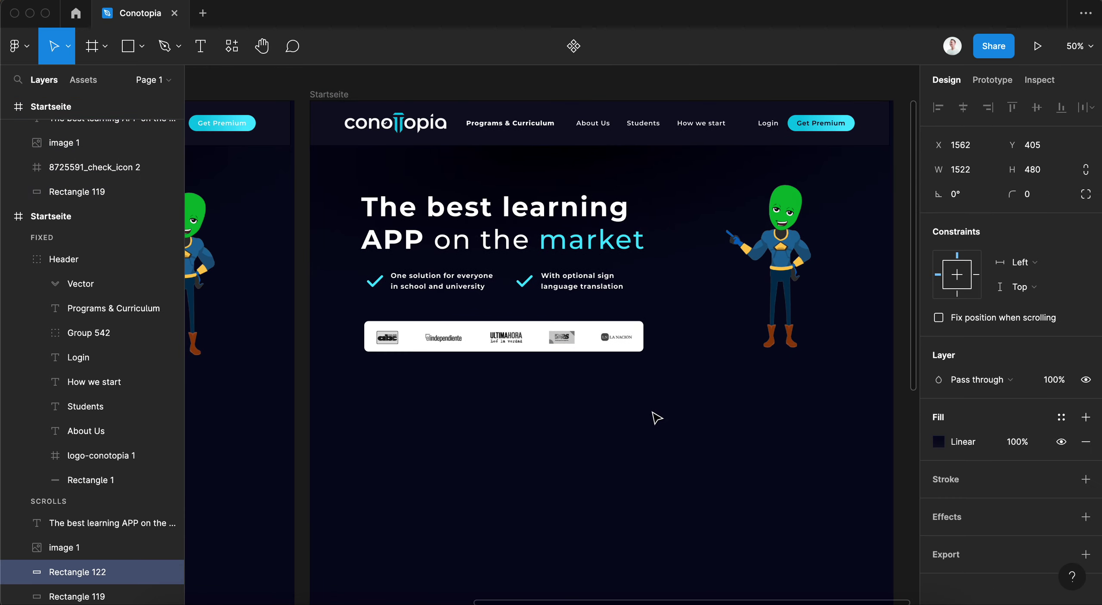
- Move Rectangle 122 into the hero frame, layered behind the checkmarks and logos
key("ctrl+x")
key("ctrl+v")
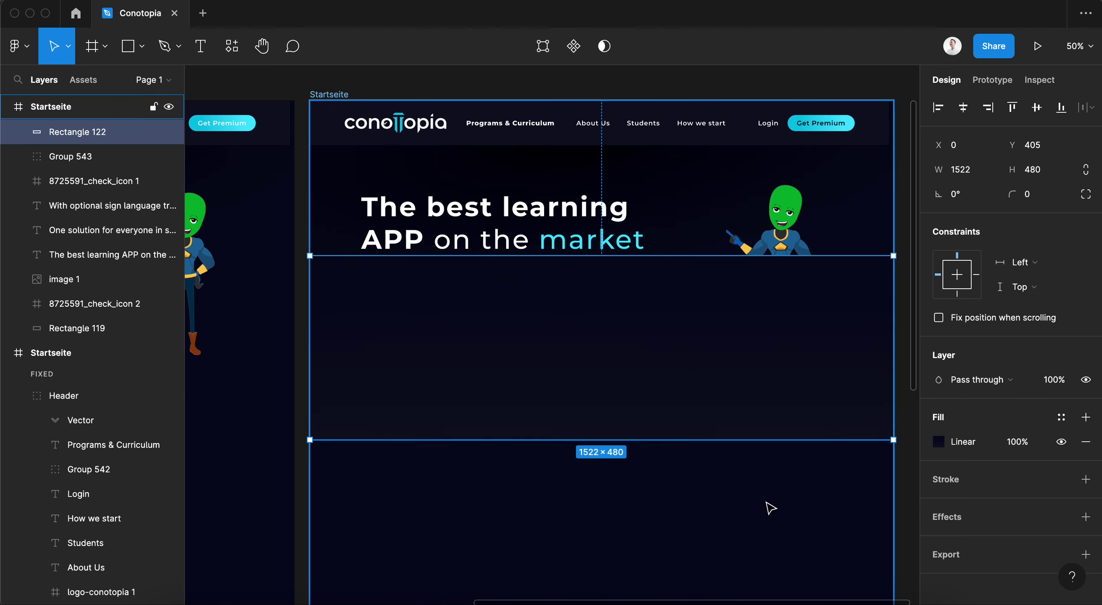
left_click(770, 507)
left_click(826, 430)
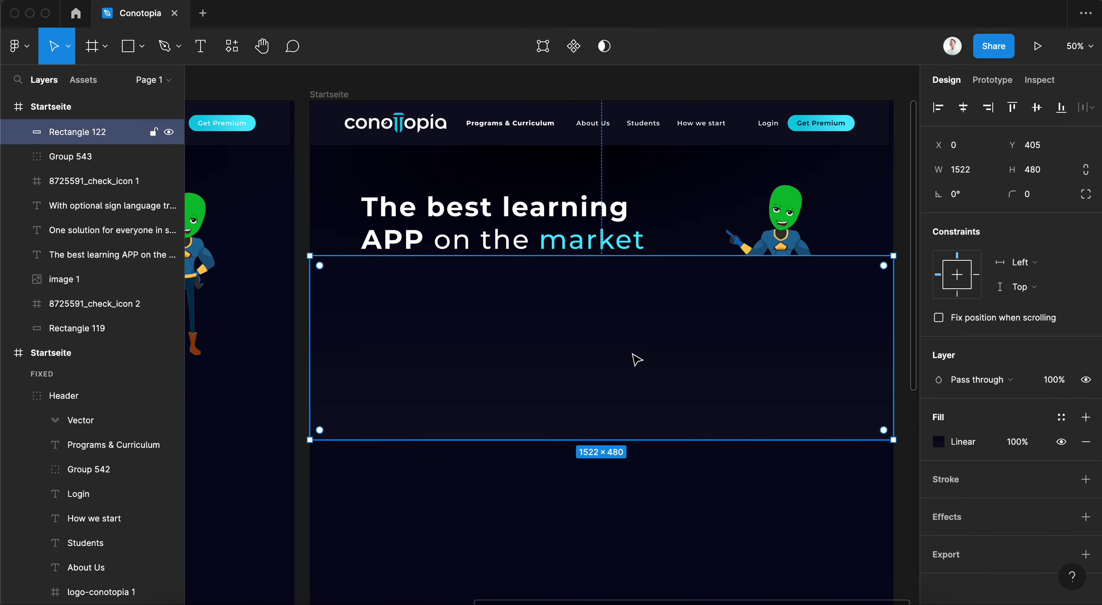
left_click_drag(79, 132, 92, 318)
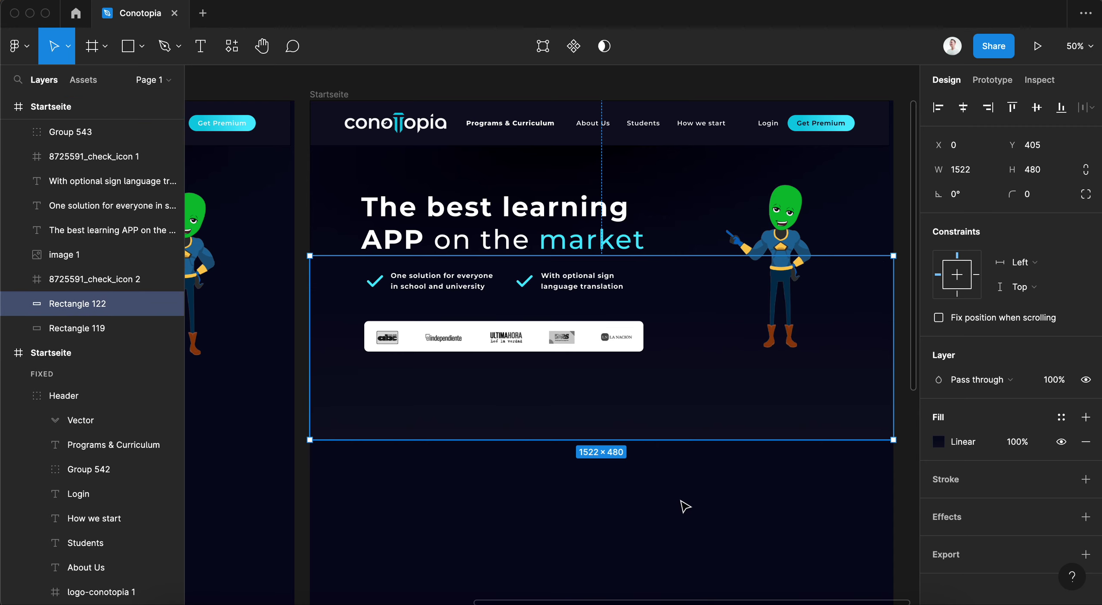
- Shorten the rectangle to 1522×386 and nudge it up to Y 369
mouse_move(637, 360)
left_click_drag(593, 253, 603, 291)
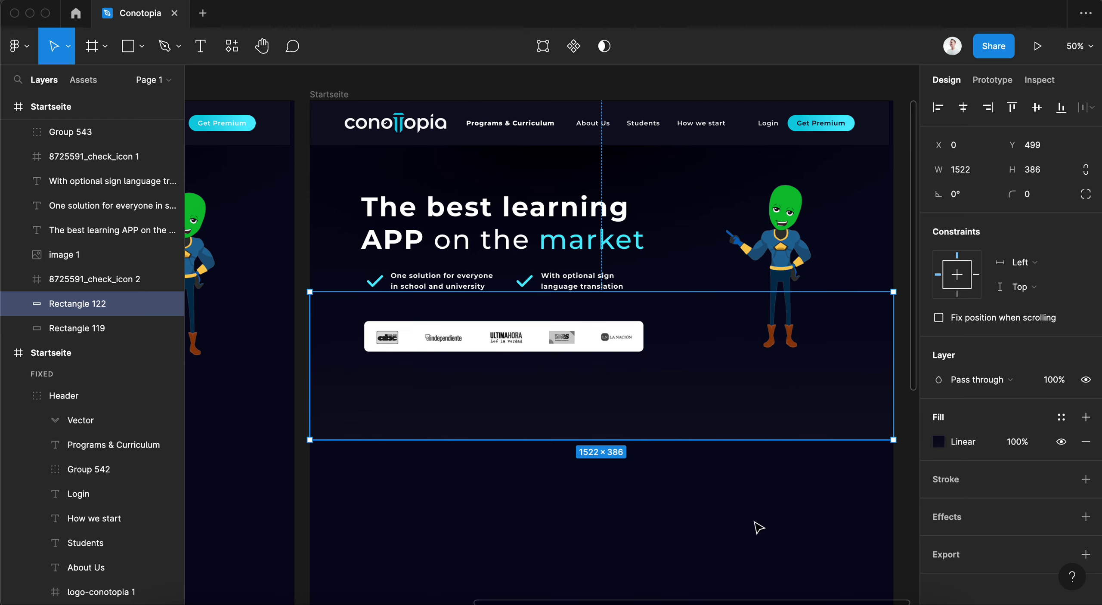
left_click(758, 524)
left_click(700, 430)
key("shift+Up")
key("shift+Up")
key("shift+Up")
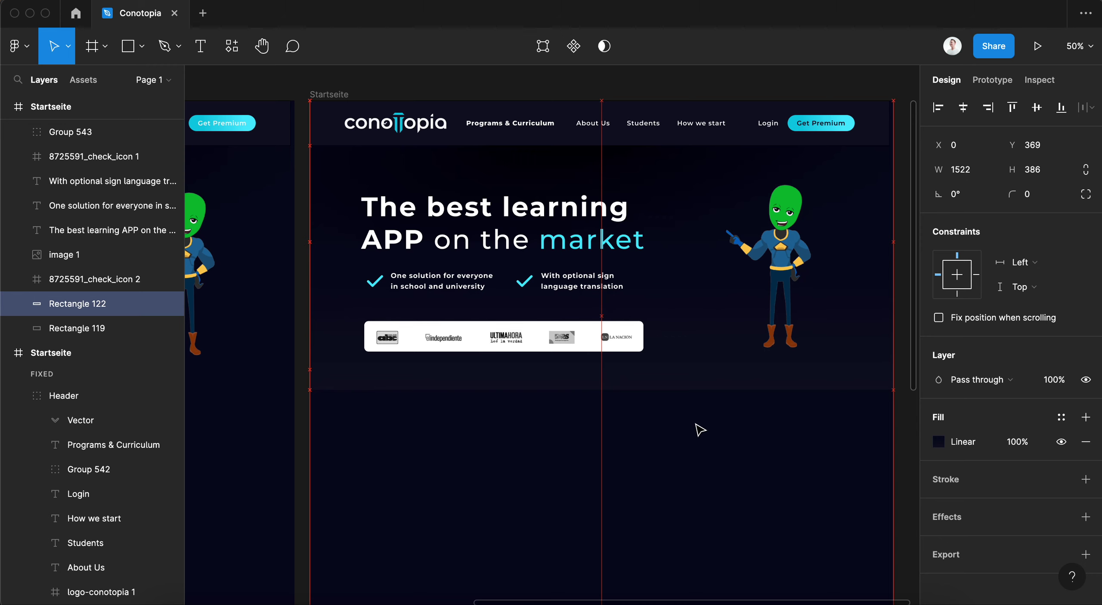
- Set the hero rectangle's bottom gradient stop to 191B35 and pull the gradient's top handle higher
left_click(938, 442)
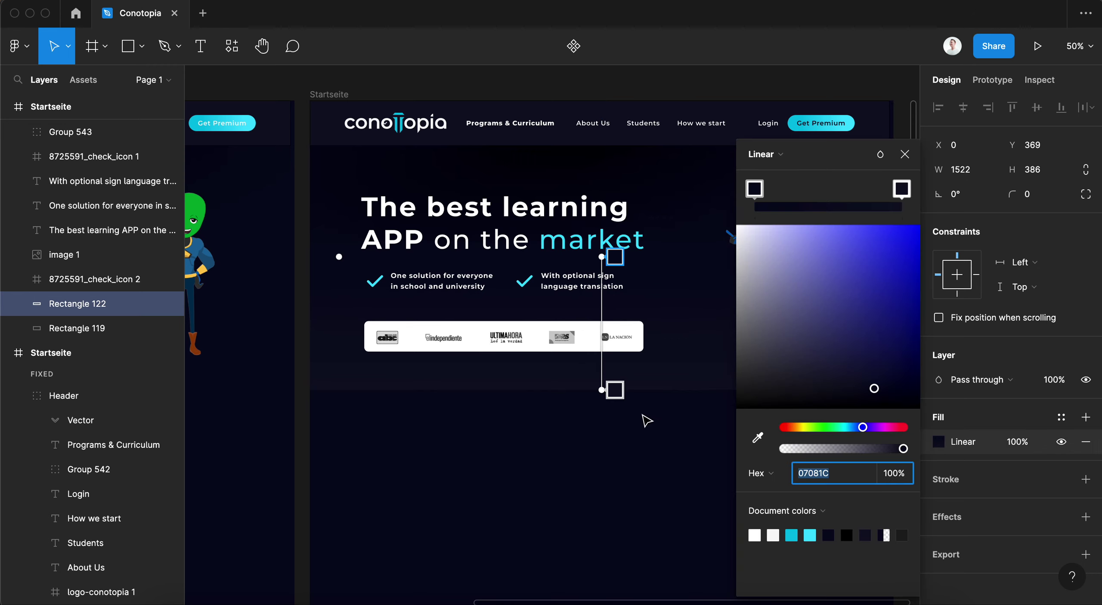
left_click(604, 392)
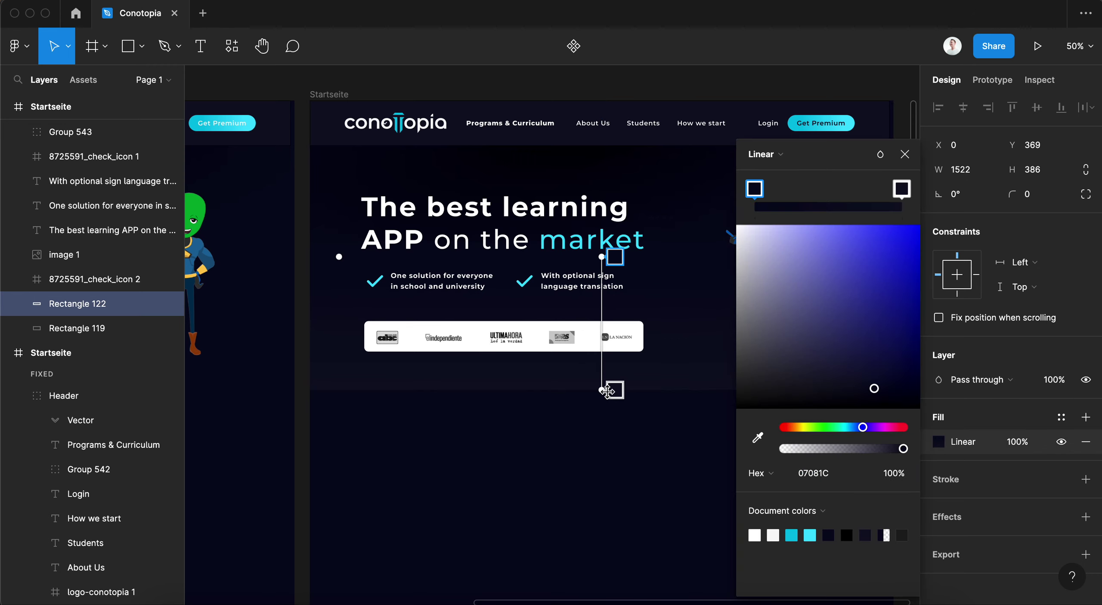
left_click(614, 389)
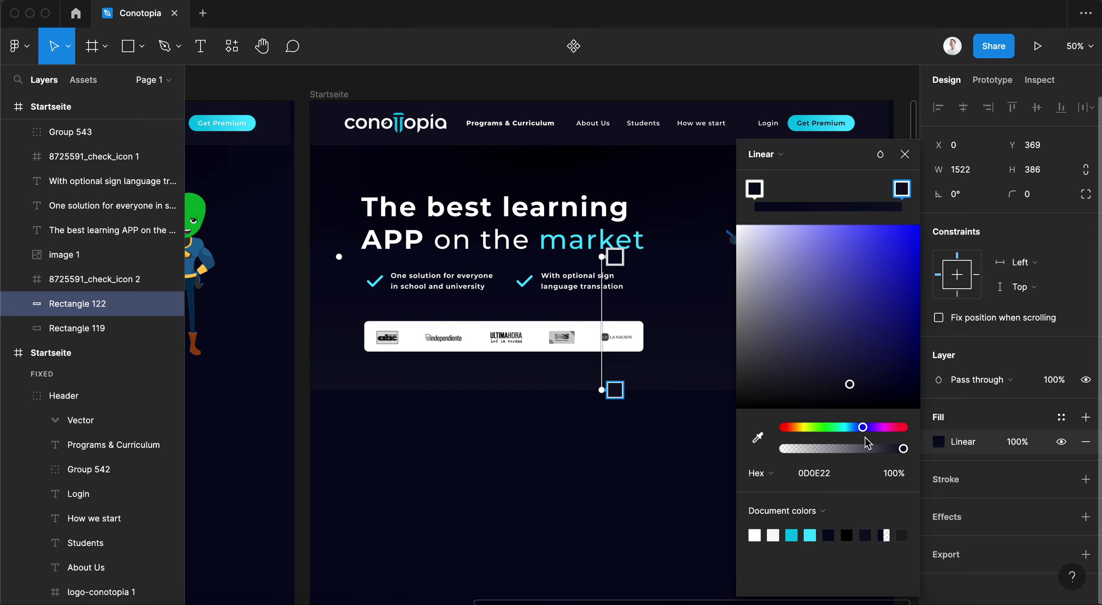
left_click_drag(845, 380, 836, 375)
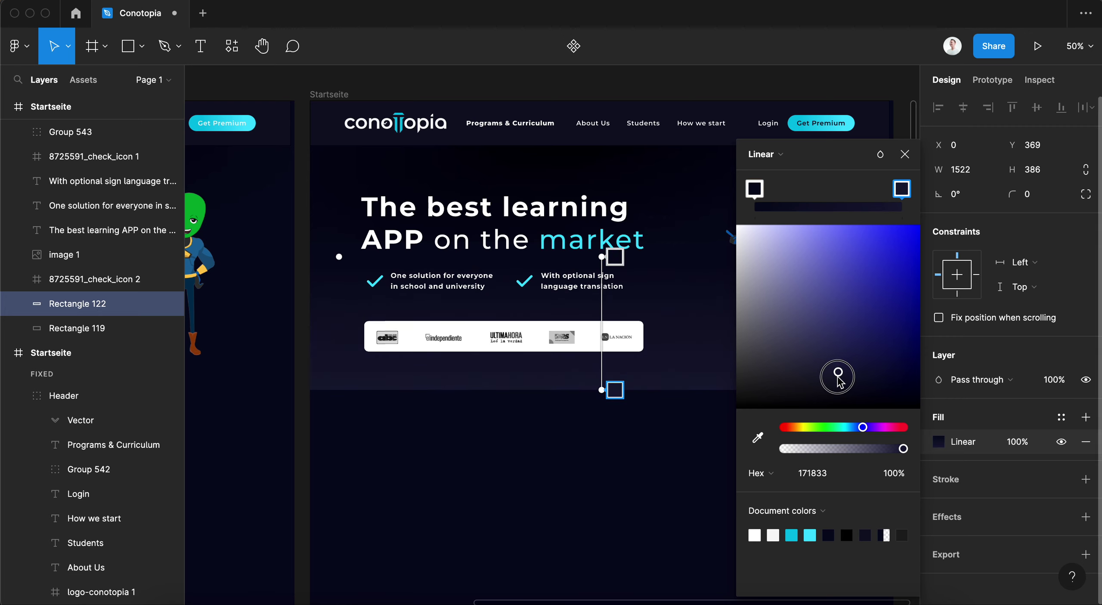
left_click_drag(835, 374, 832, 370)
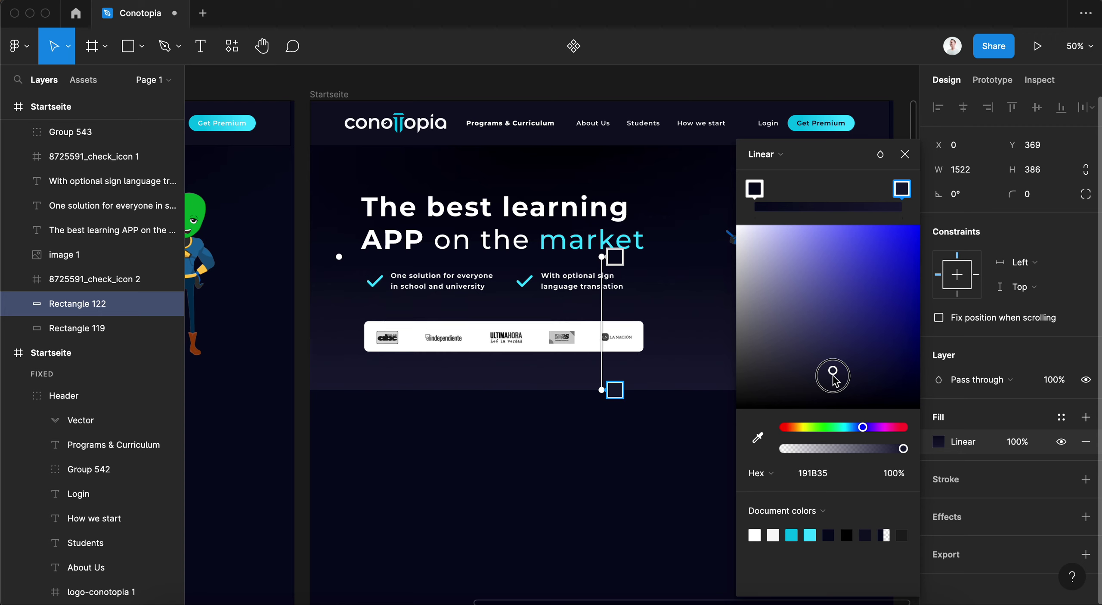
mouse_move(601, 257)
left_mouse_down()
mouse_move(598, 232)
mouse_move(602, 253)
left_mouse_up()
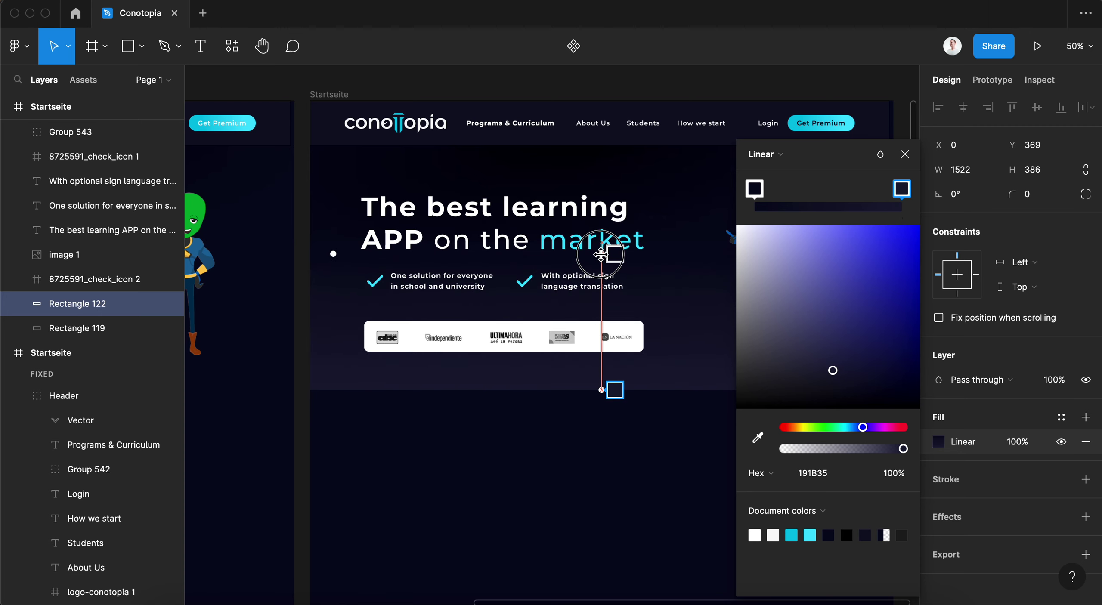
left_click(905, 154)
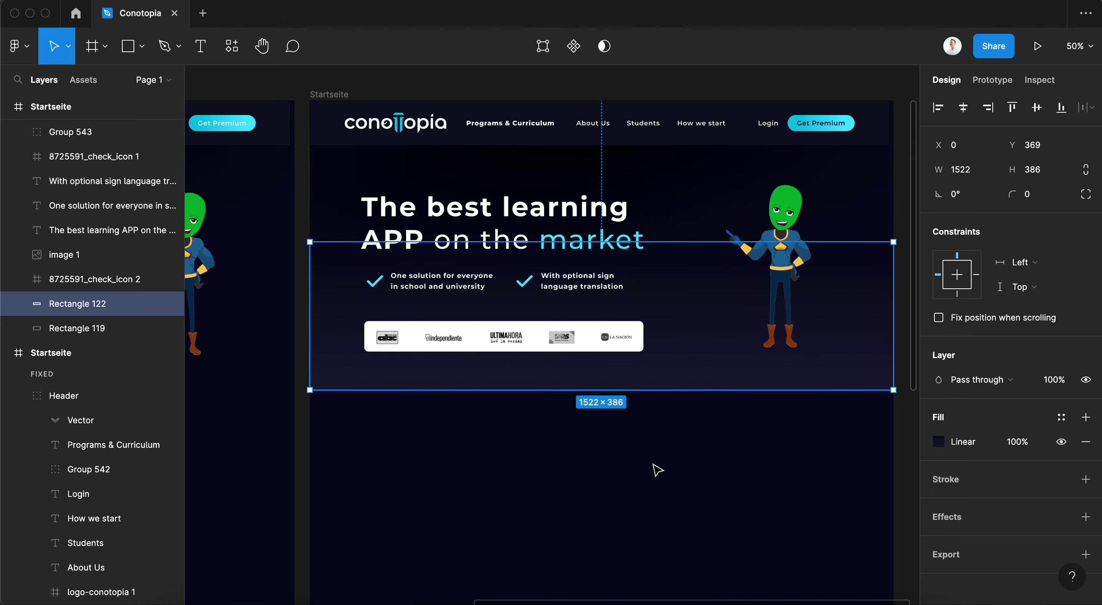
left_click(811, 450)
scroll(880, 418, "up", 2)
scroll(879, 417, "right", 2)
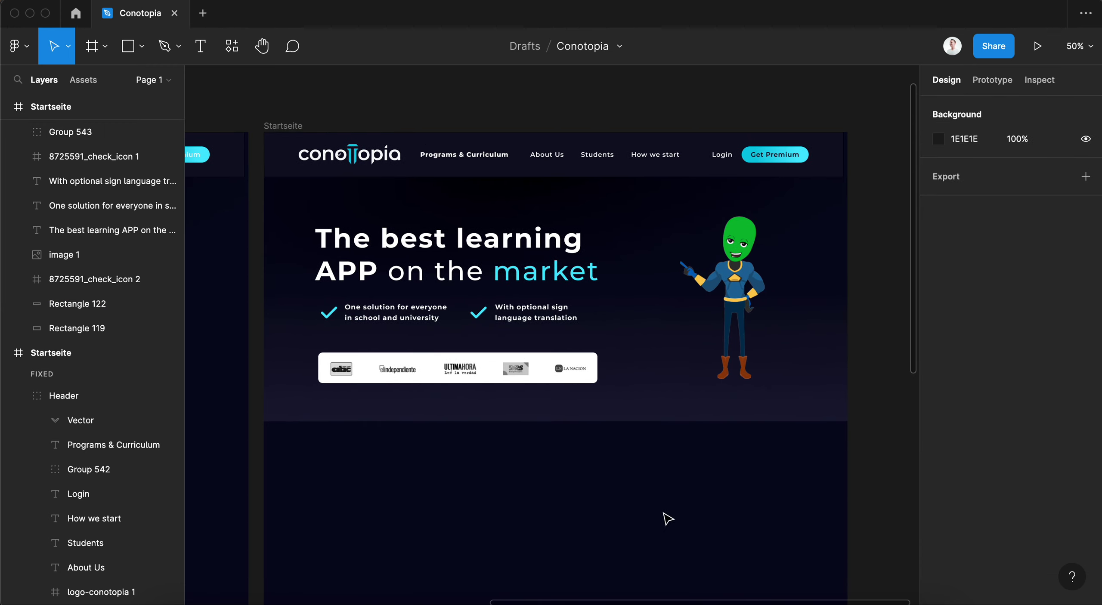
- Drag the right-hand vertices of the header's Rectangle 1 further right to widen it
left_click(629, 456)
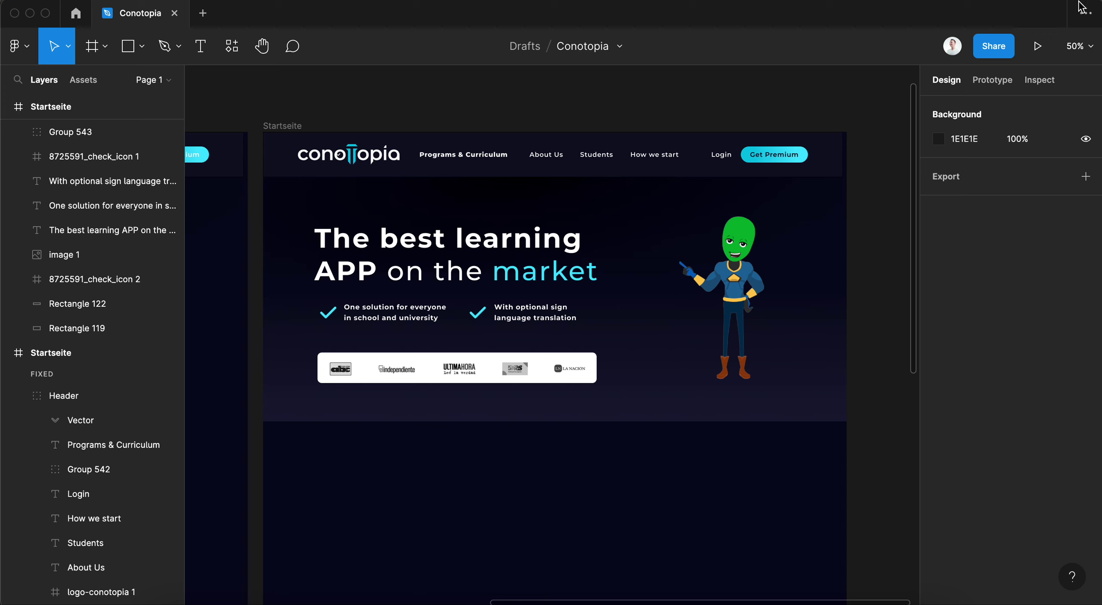
left_click(282, 125)
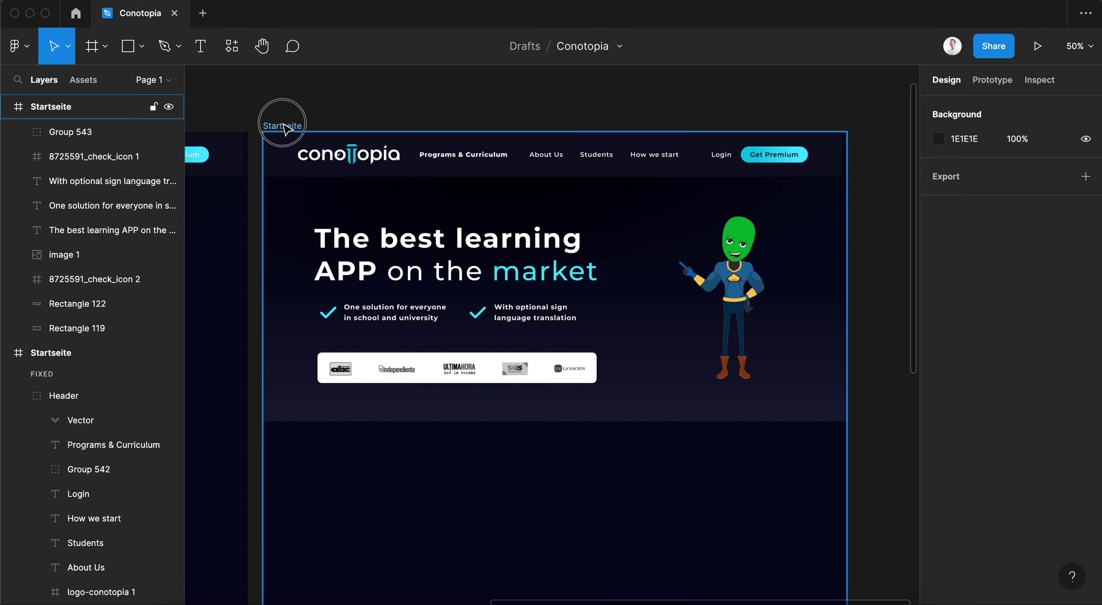
left_click(234, 155)
left_click(491, 146)
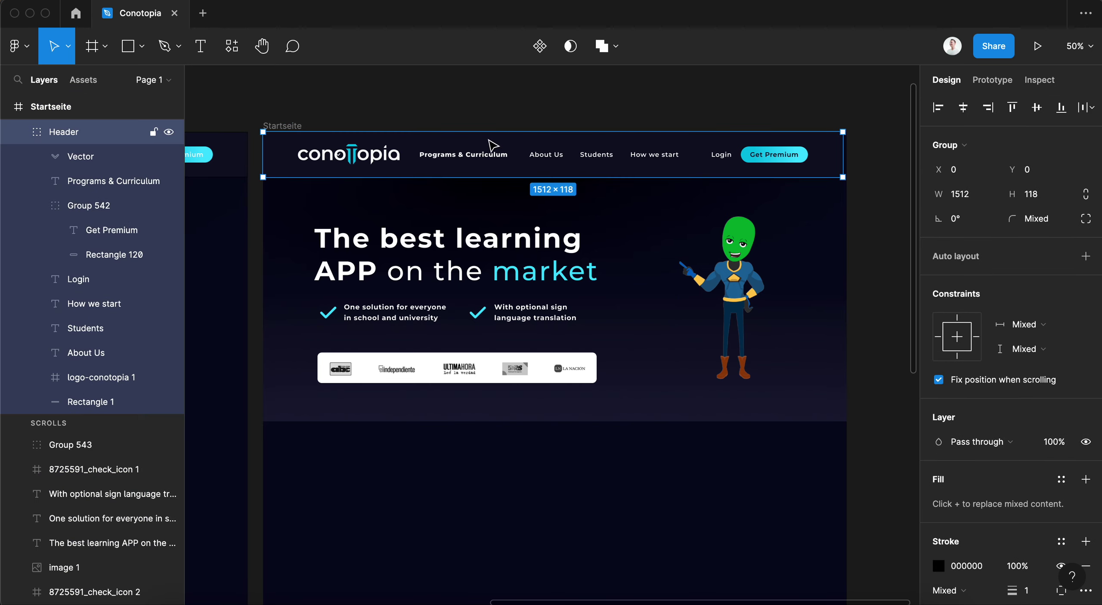
left_click(679, 125)
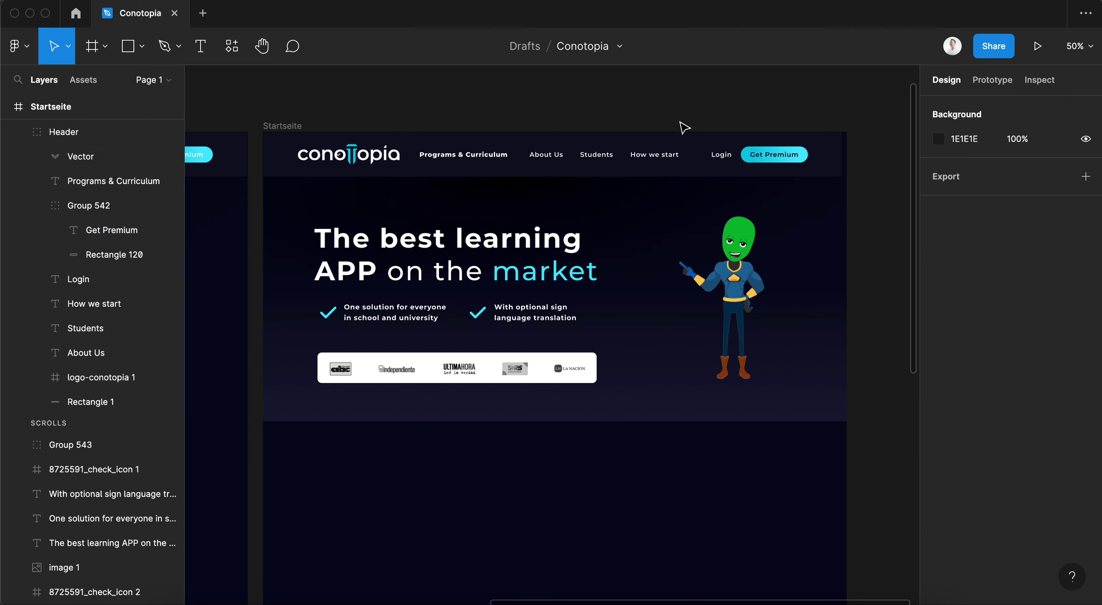
double_click(836, 162)
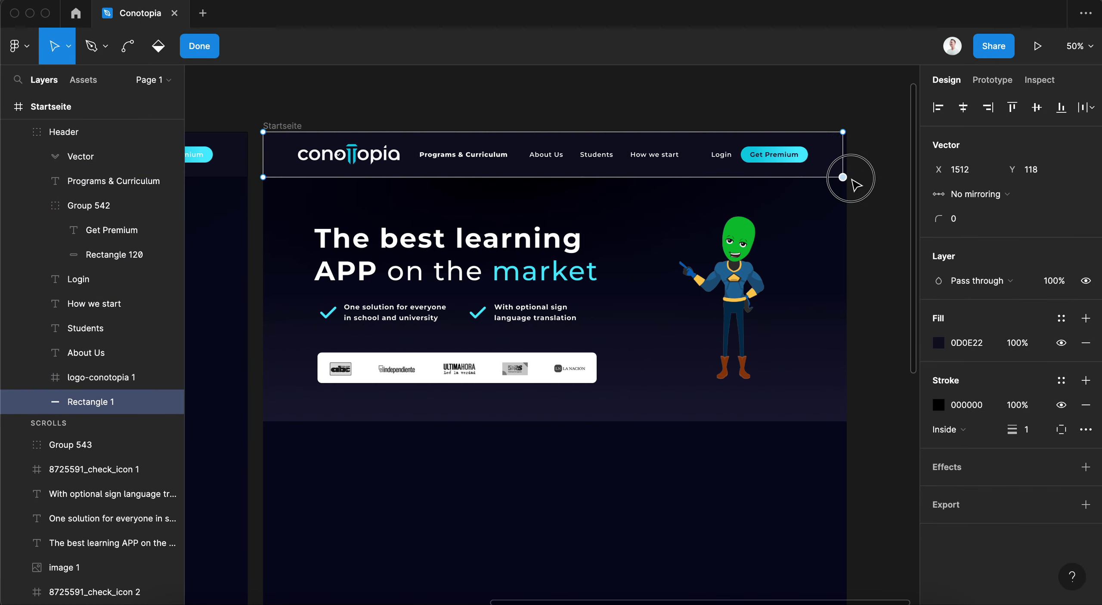
left_click_drag(842, 177, 853, 177)
left_click_drag(842, 132, 852, 131)
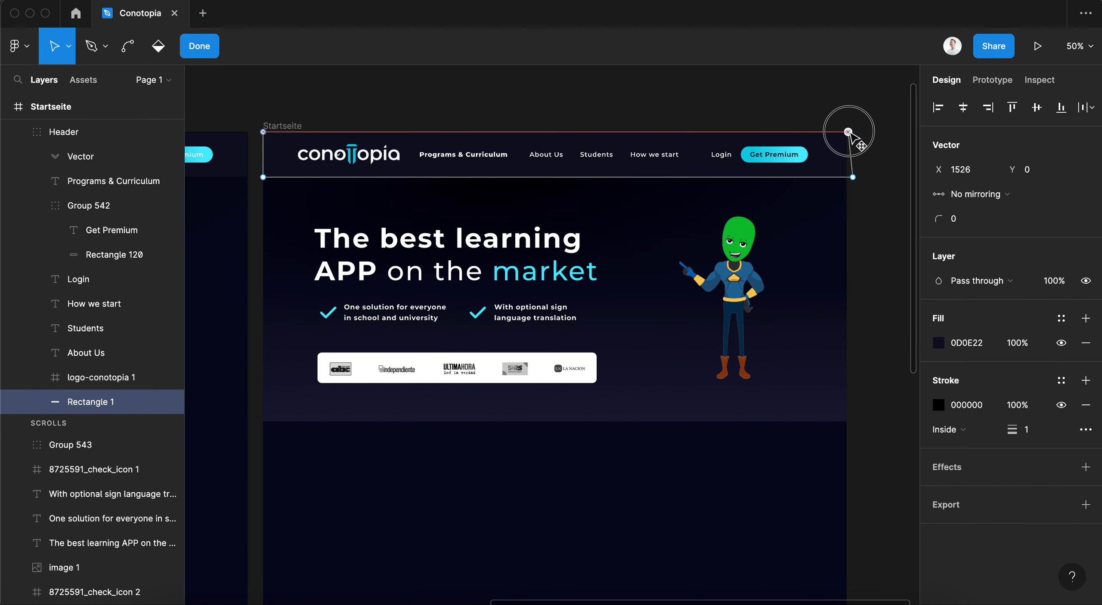
left_click(1037, 46)
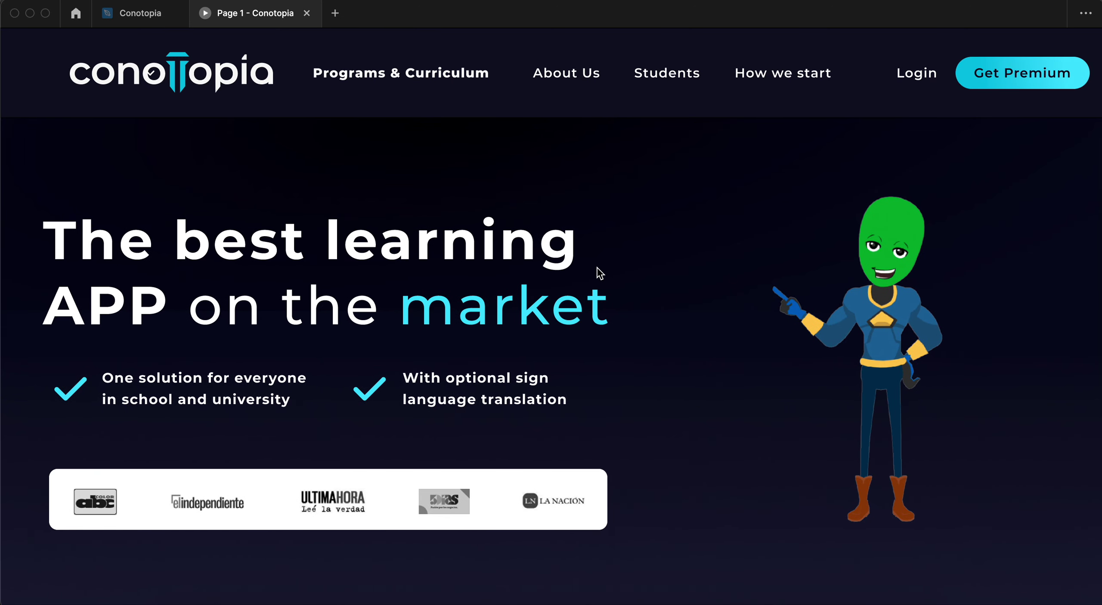
left_click(306, 13)
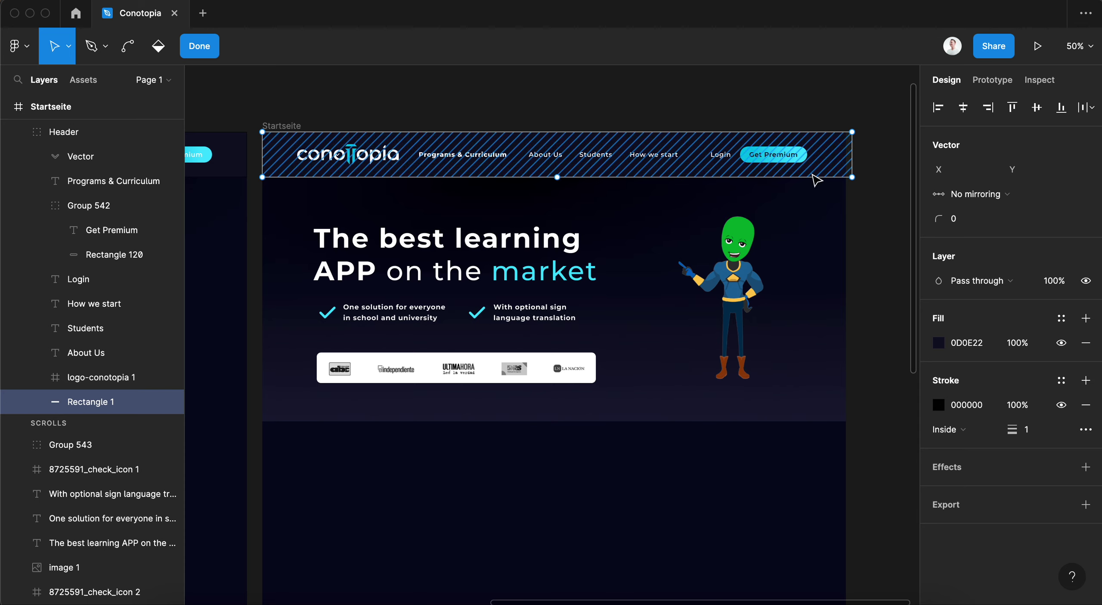
- Move logo strip Group 543 to Y 617.42 and paste a copy into the other Startseite frame
left_click(89, 134)
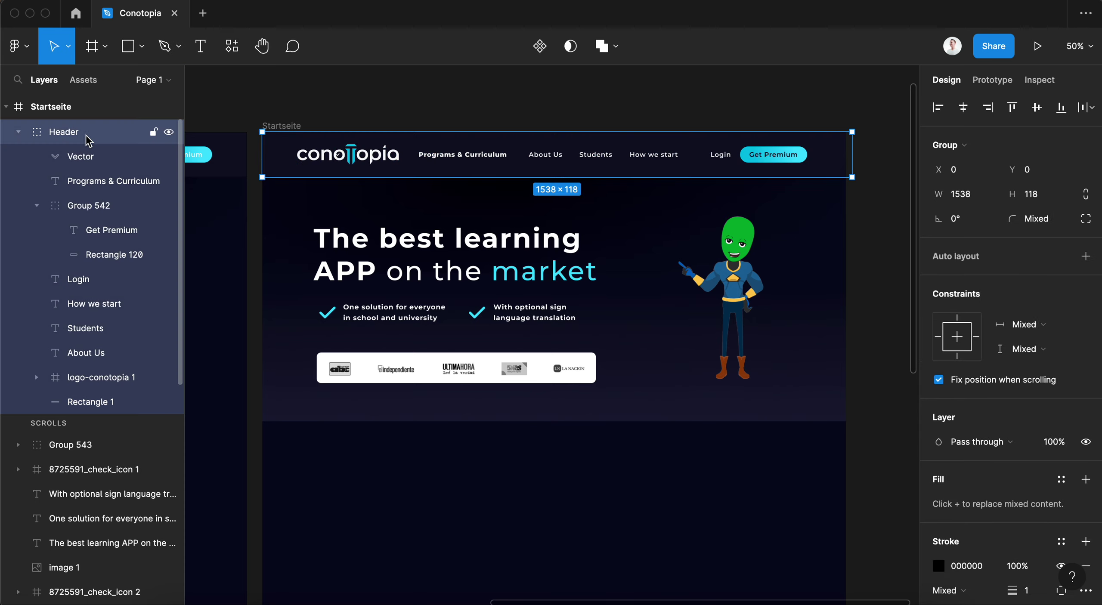
left_click(428, 108)
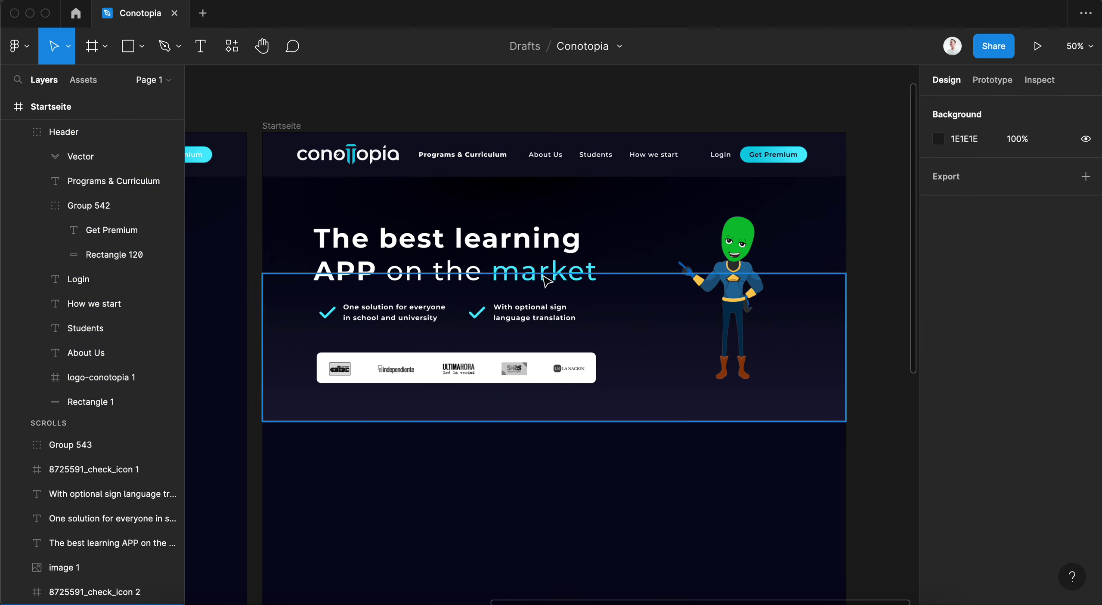
left_click(289, 128)
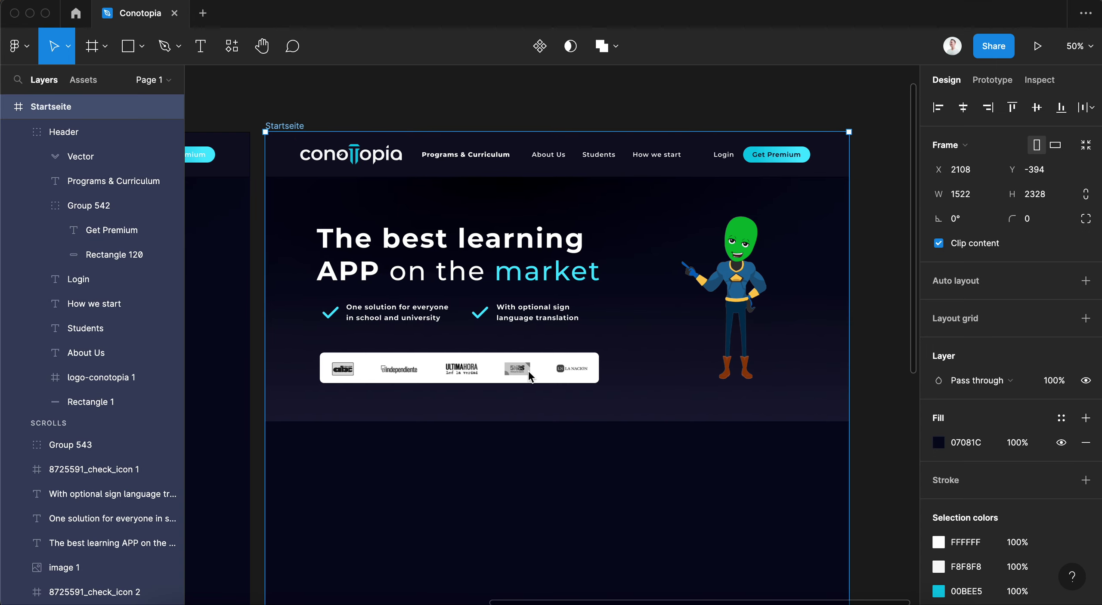
scroll(532, 388, "left", 2)
left_click_drag(525, 376, 521, 368)
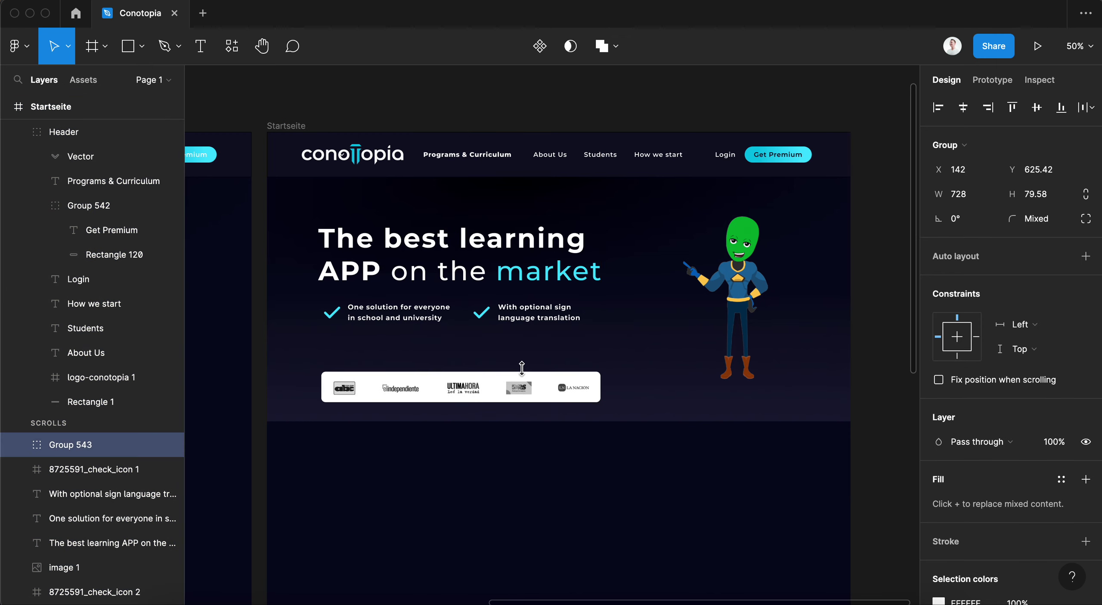
key("Up")
key("Up")
key("Up")
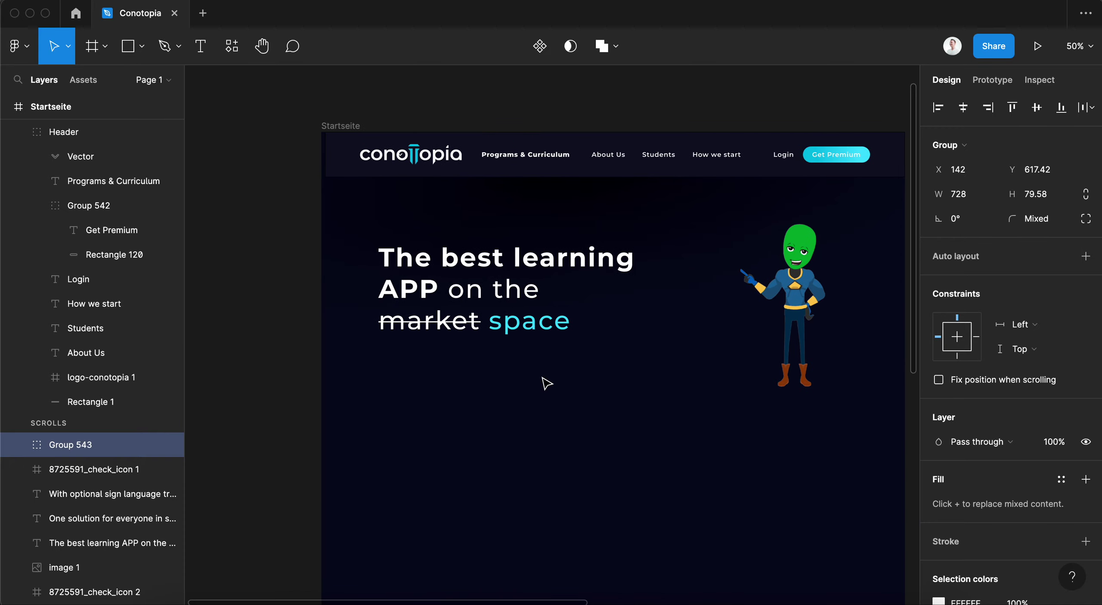
key("ctrl+v")
left_click(659, 438)
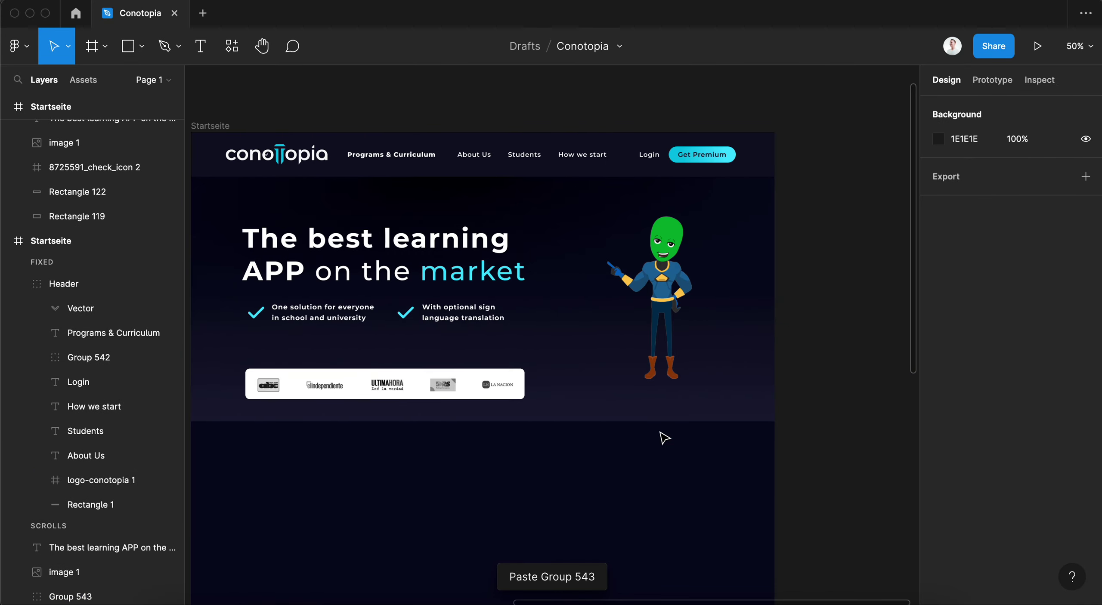
- Raise logo strip Group 543 by 60 to Y 557.42
left_click(291, 126)
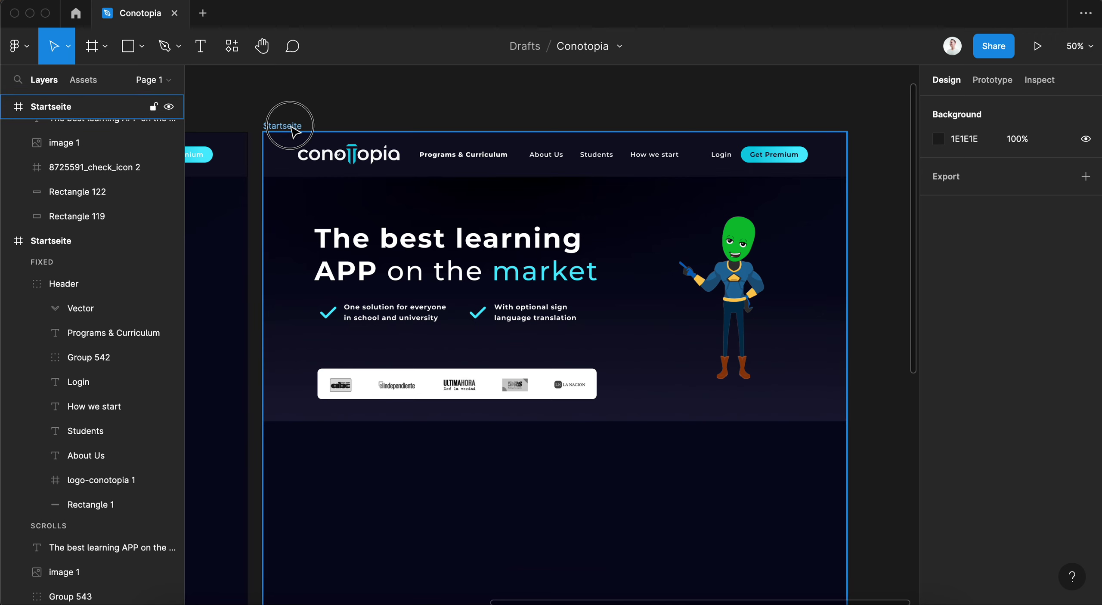
left_click(291, 126)
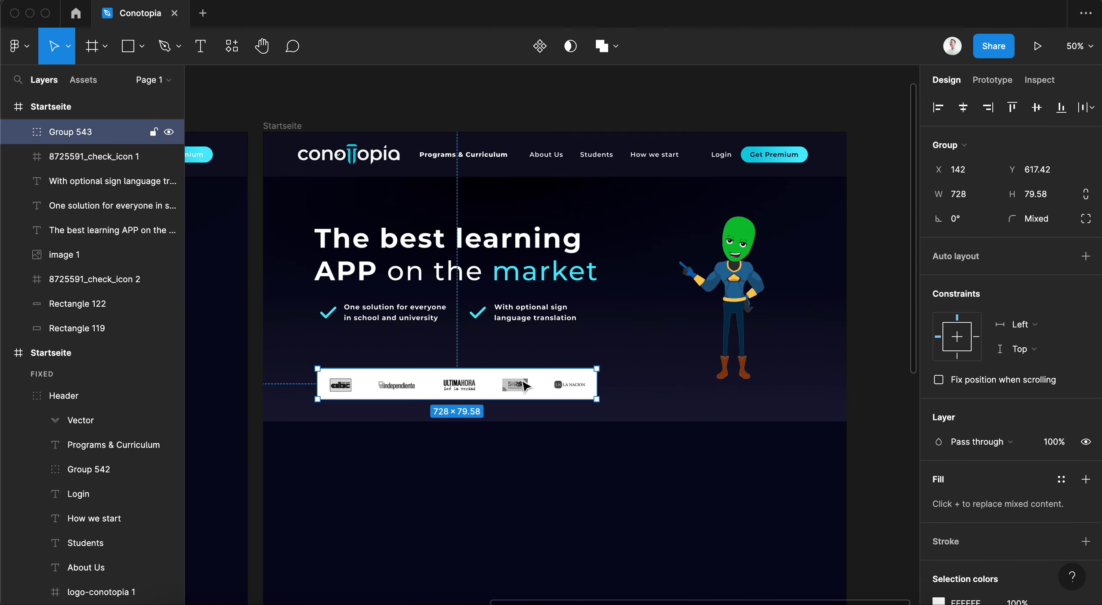
key("shift+Up")
key("shift+Up")
key("shift+Up")
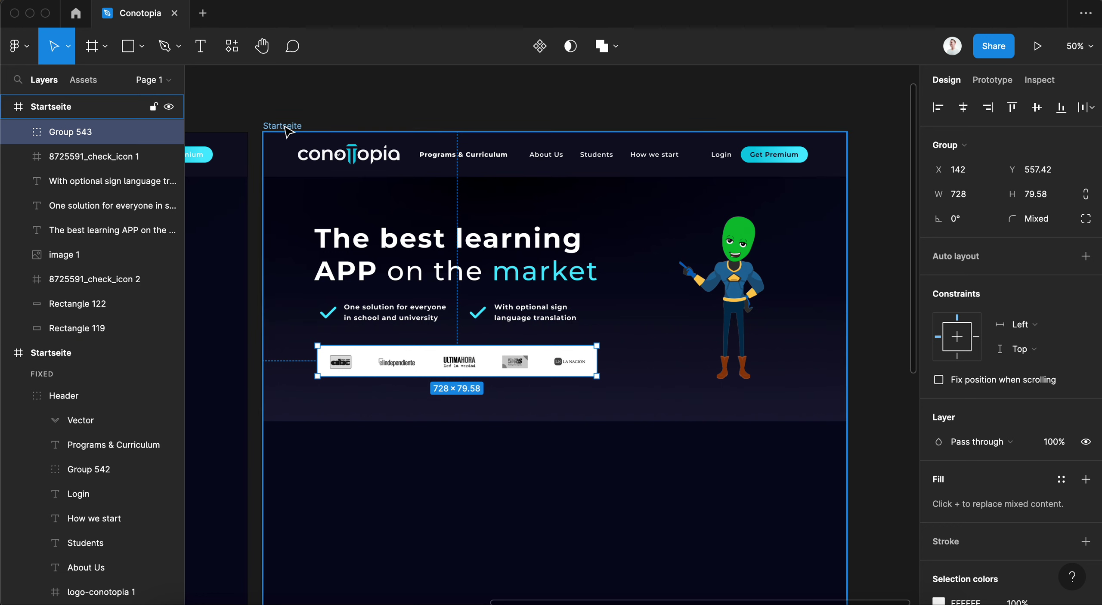
- Duplicate the whole Startseite frame with copy and paste
key("shift+Return")
key("ctrl+c")
key("ctrl+v")
scroll(627, 249, "right", 5)
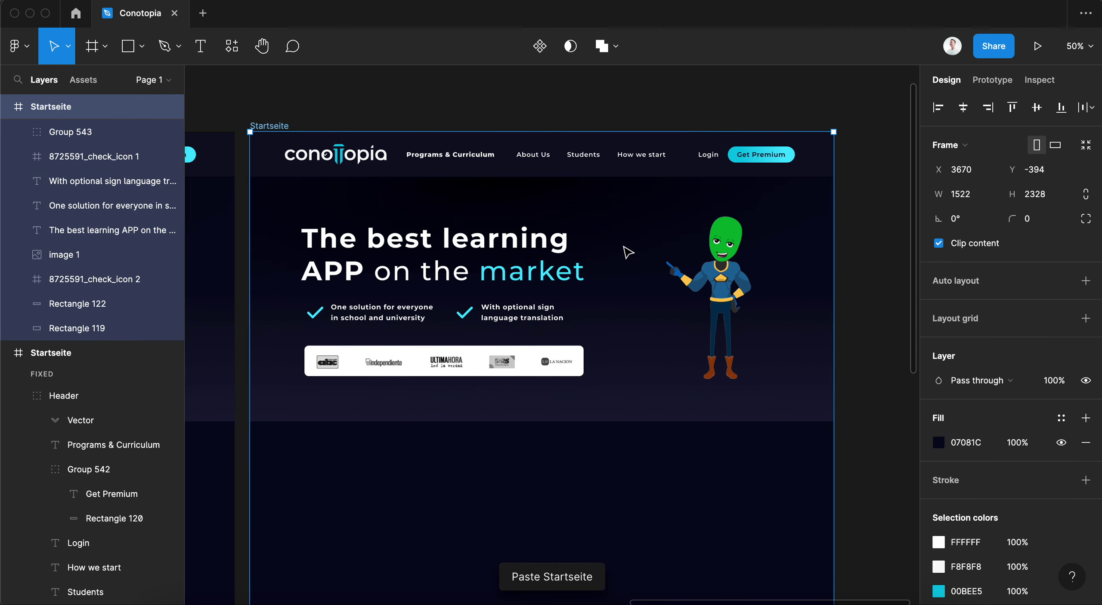
left_click(520, 346)
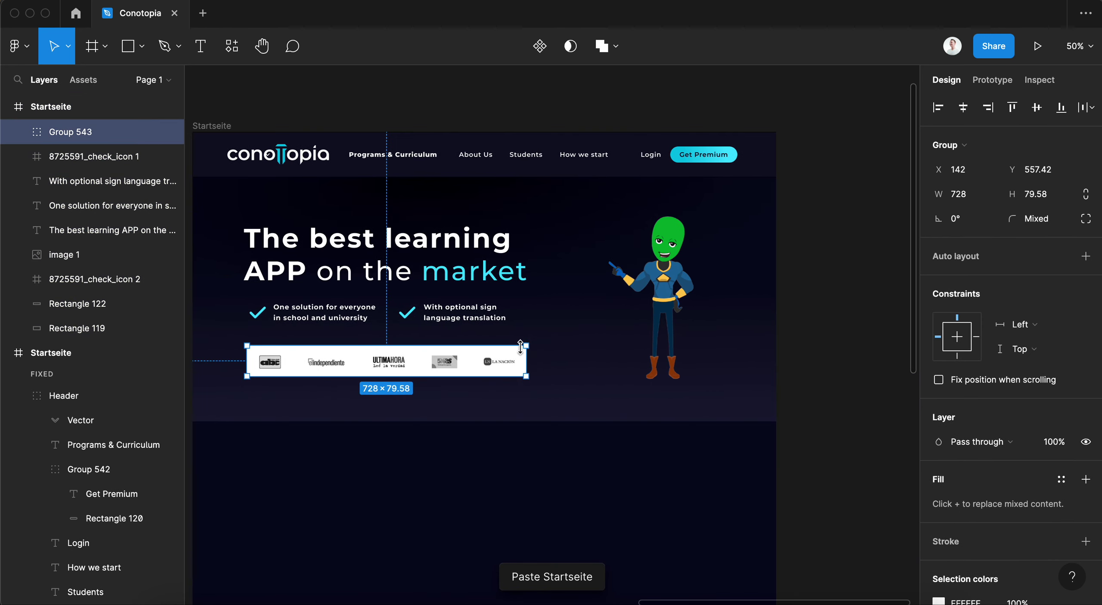
- Fill Rectangle 121, the panel behind the logo strip, with dark navy 191B35
double_click(510, 370)
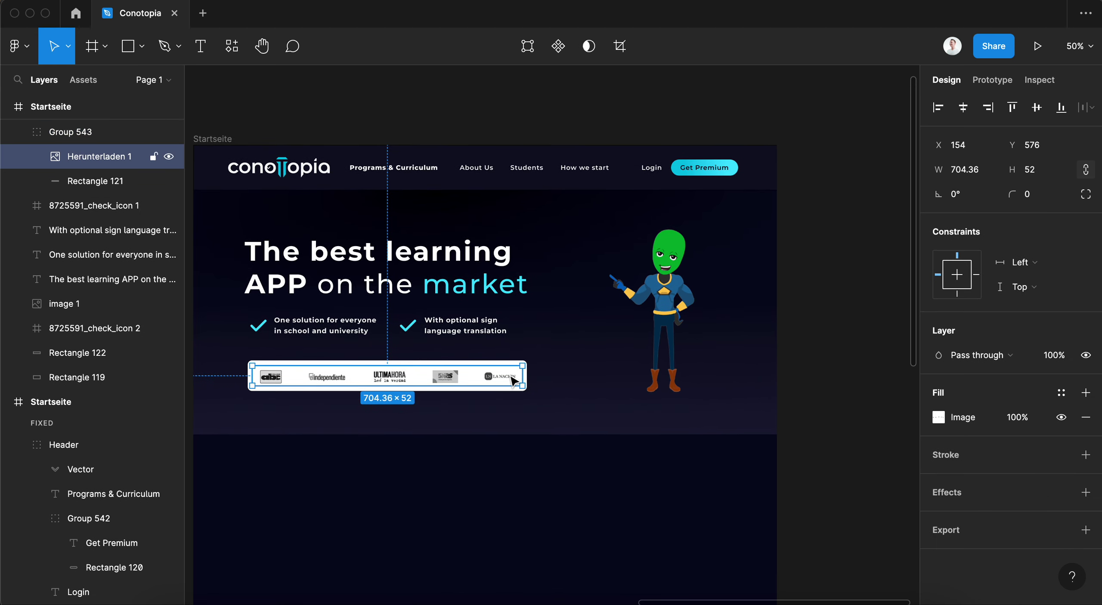
scroll(335, 284, "left", 1)
left_click(168, 181)
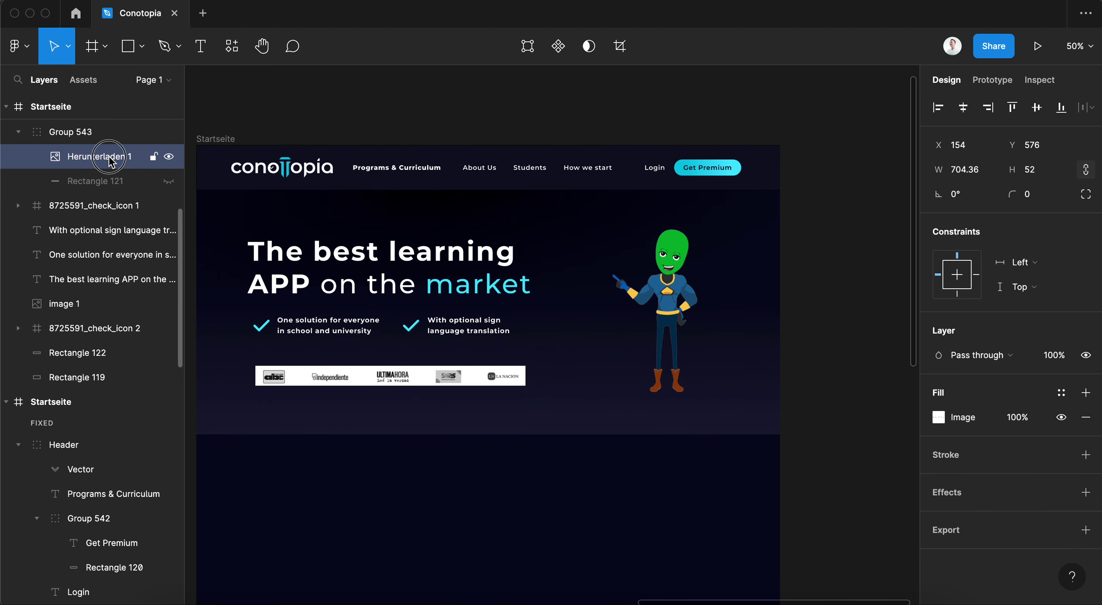
left_click(169, 181)
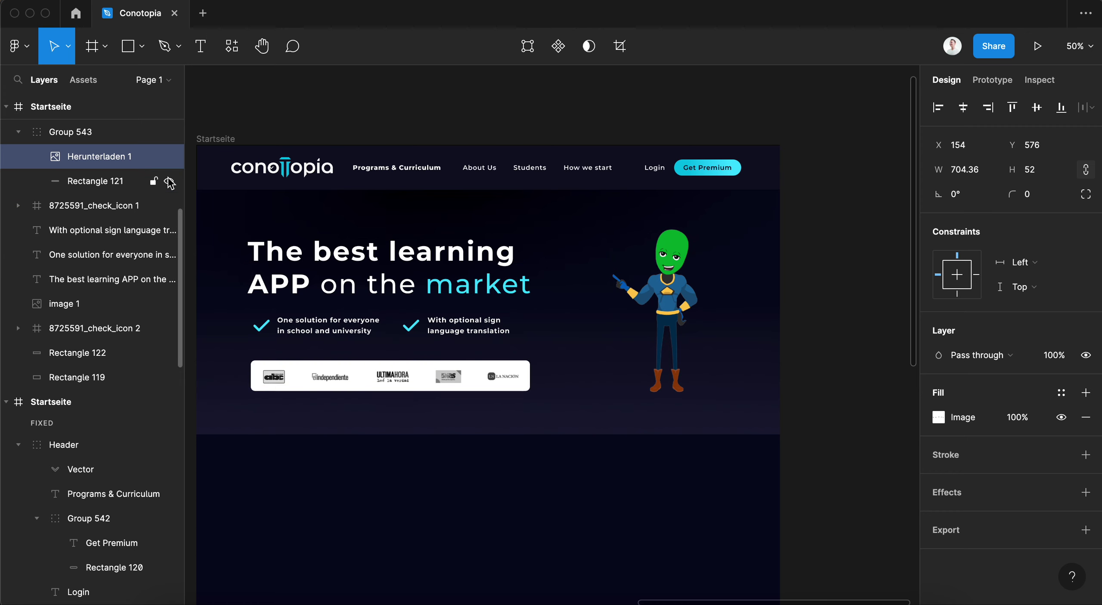
left_click(115, 181)
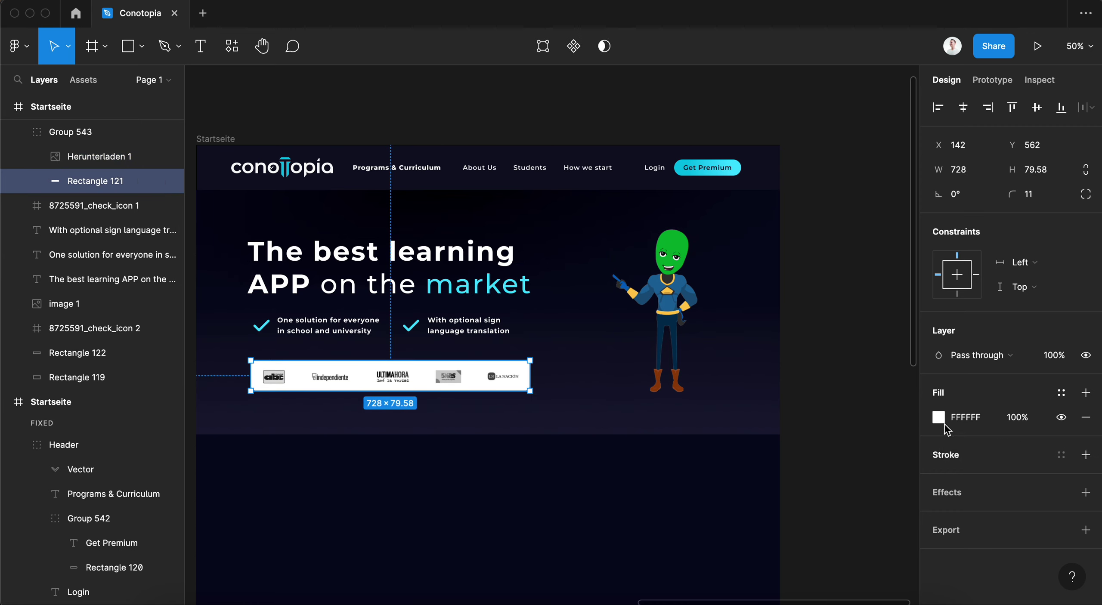
left_click(937, 417)
left_click(903, 535)
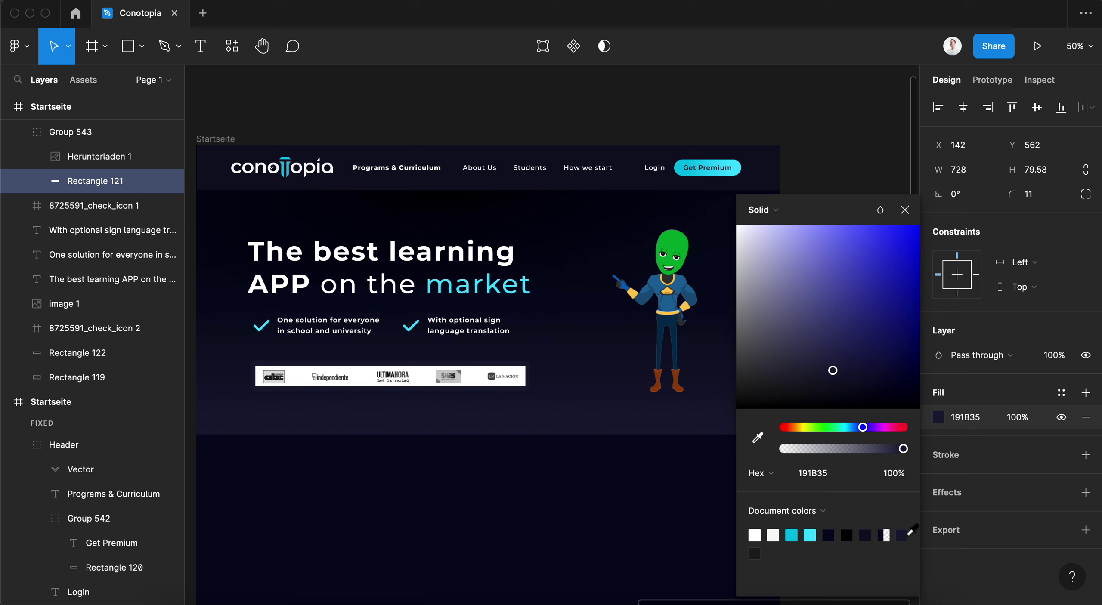
left_click(474, 376)
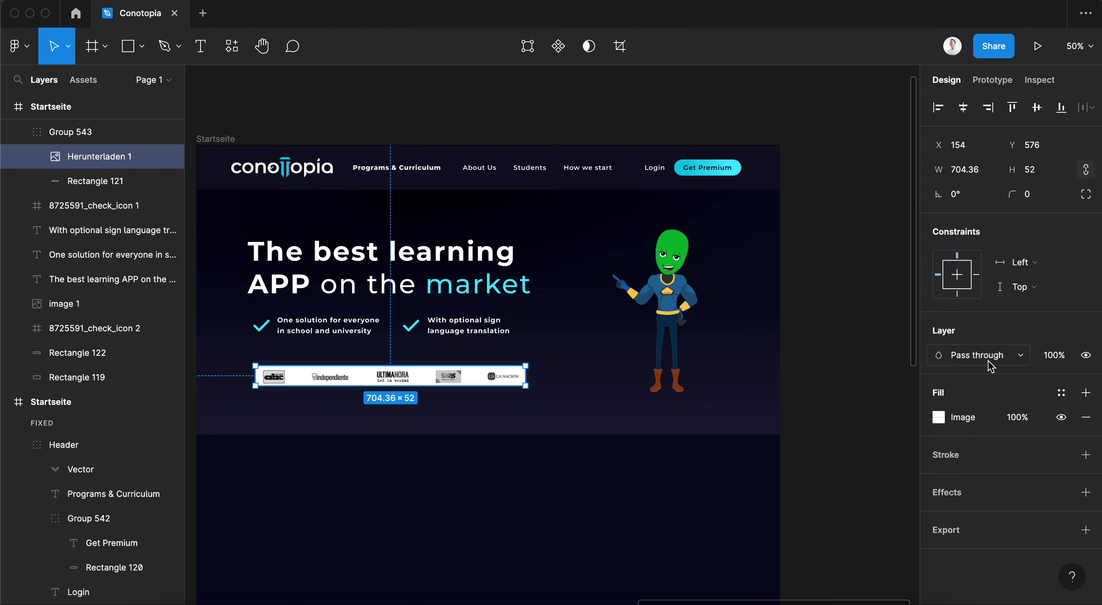
- Inspect the logo image's fill and colour styles, then add a drop shadow to it
left_click(938, 418)
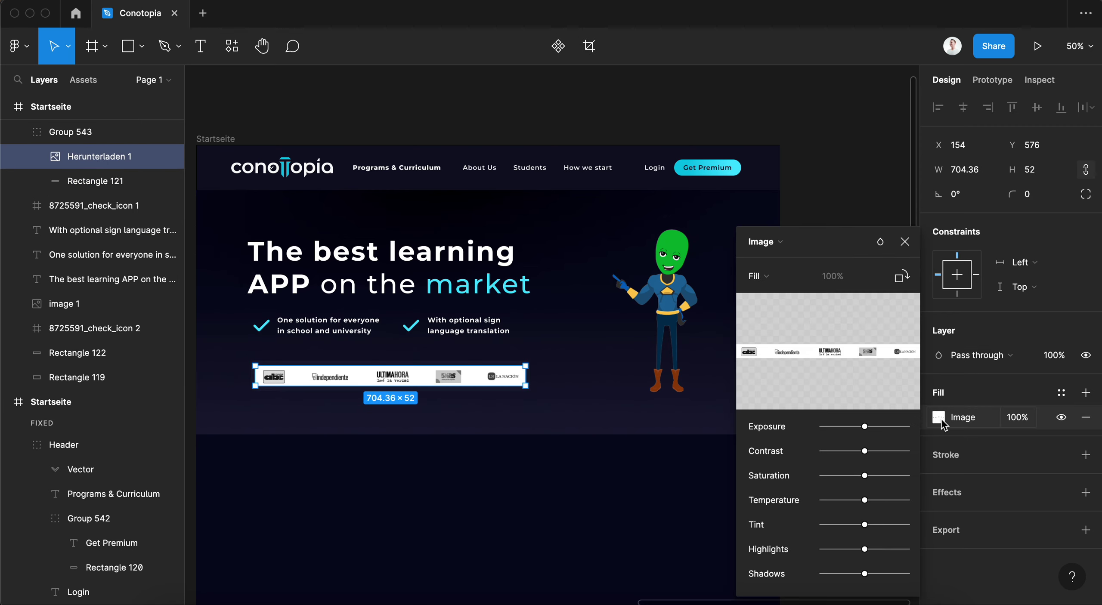
left_click(938, 417)
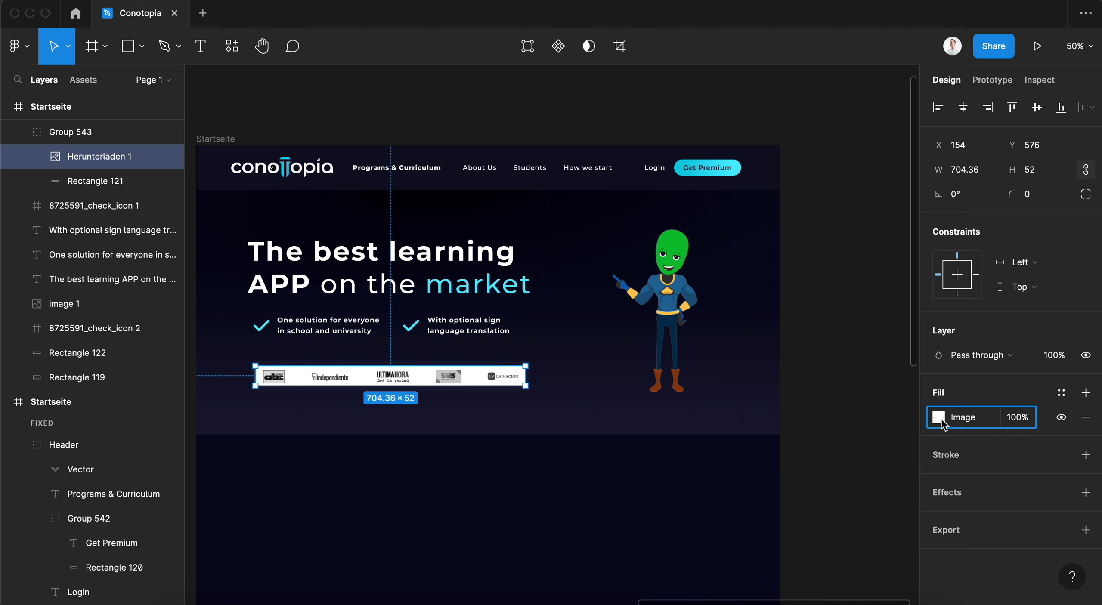
left_click(1061, 392)
left_click(1061, 392)
left_click(960, 493)
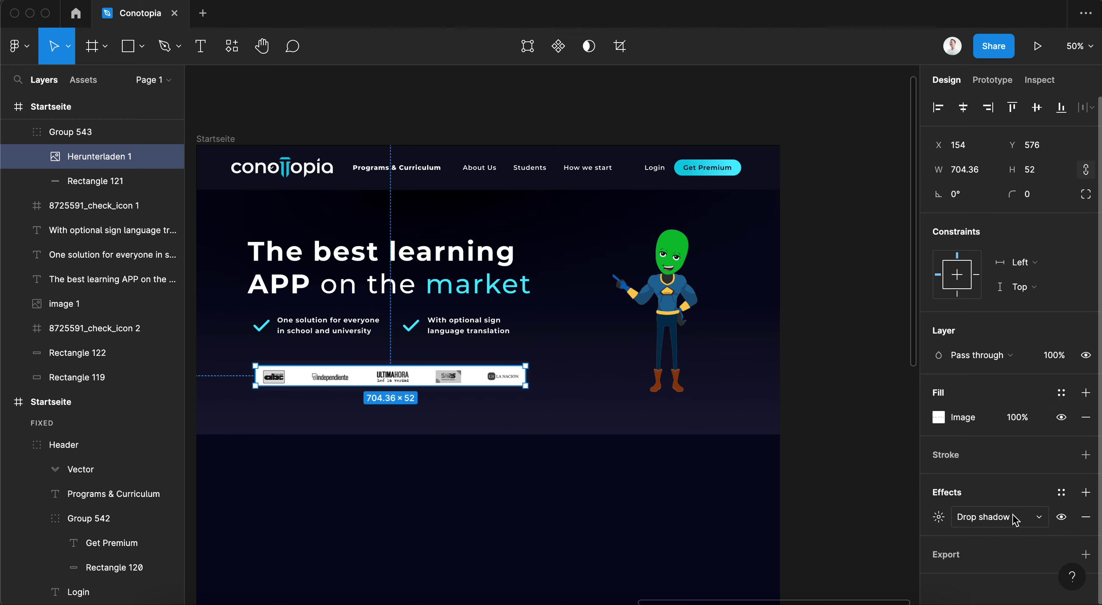
- Try Multiply, then Color burn, as the logo image's blend mode
left_click(1009, 355)
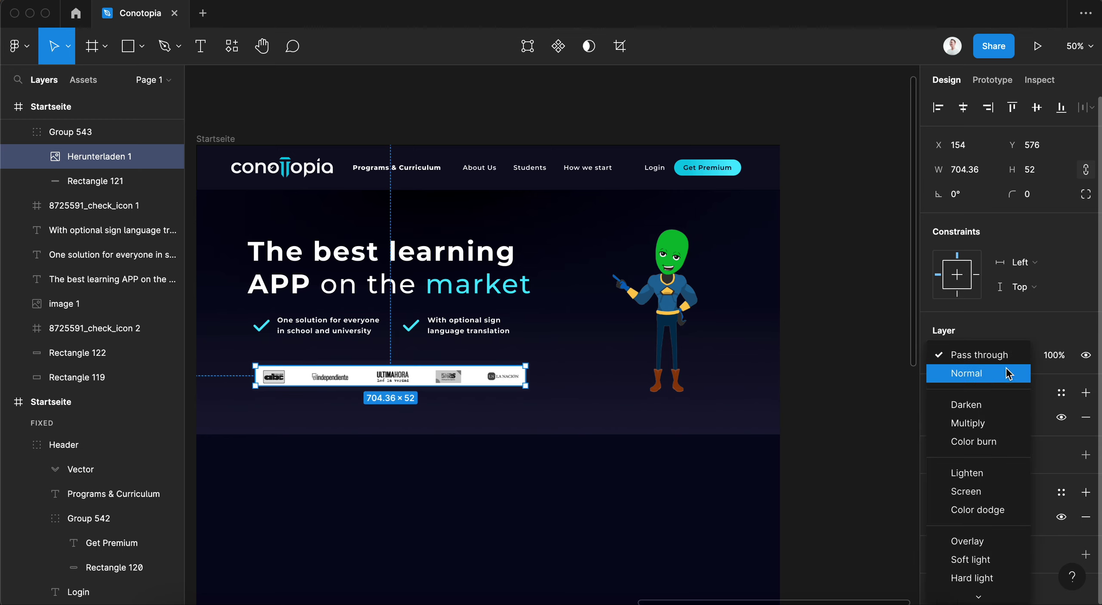
left_click(994, 422)
left_click(987, 357)
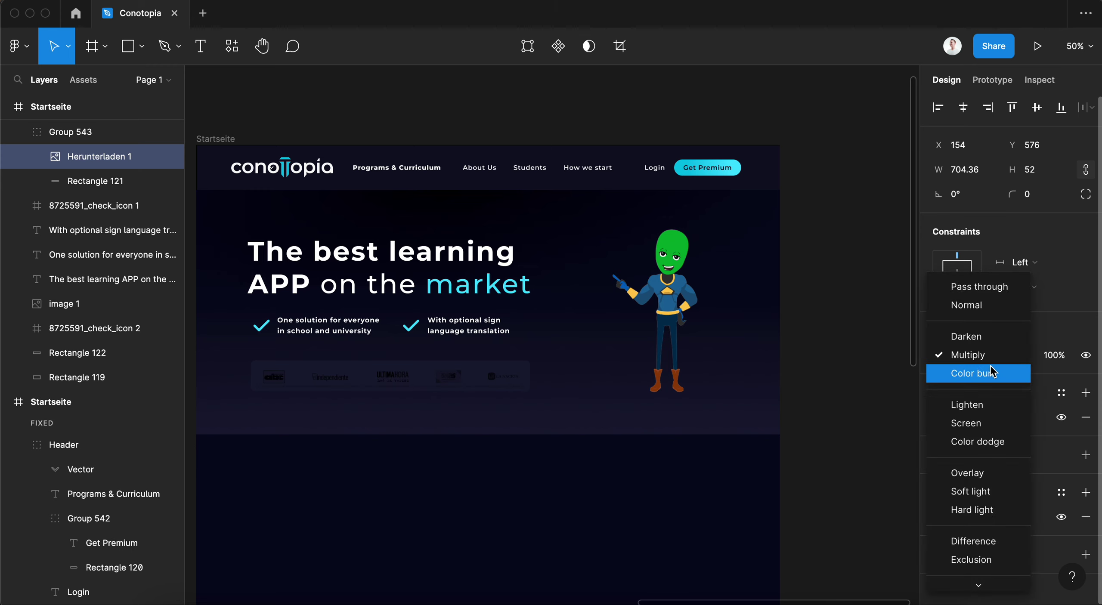
left_click(995, 379)
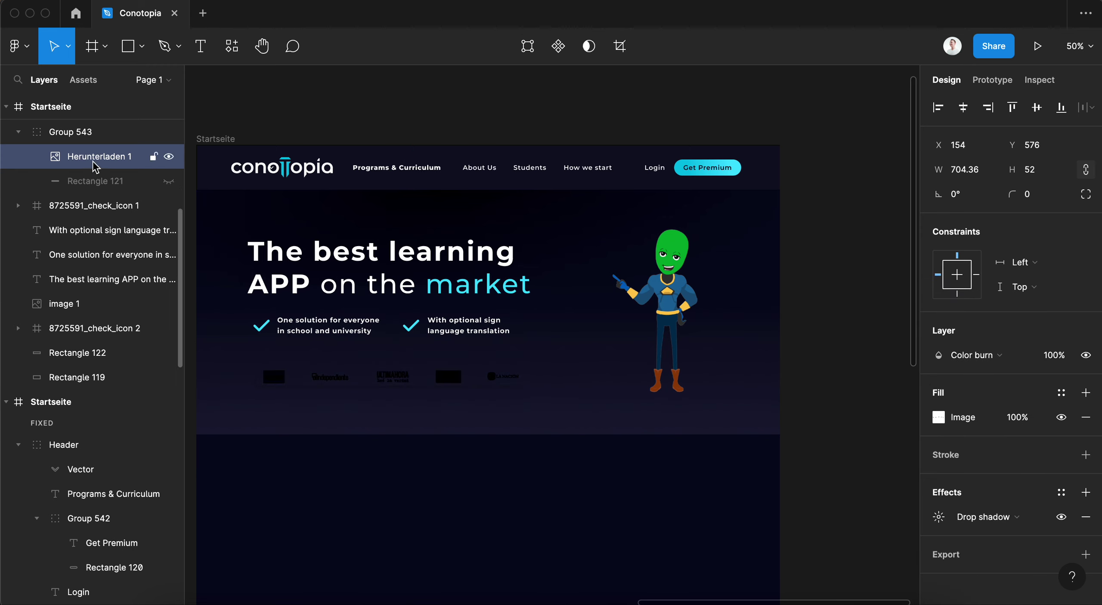
- Try Lighten, Darken and Color dodge blend modes on the logo strip
left_click(972, 355)
left_click(989, 383)
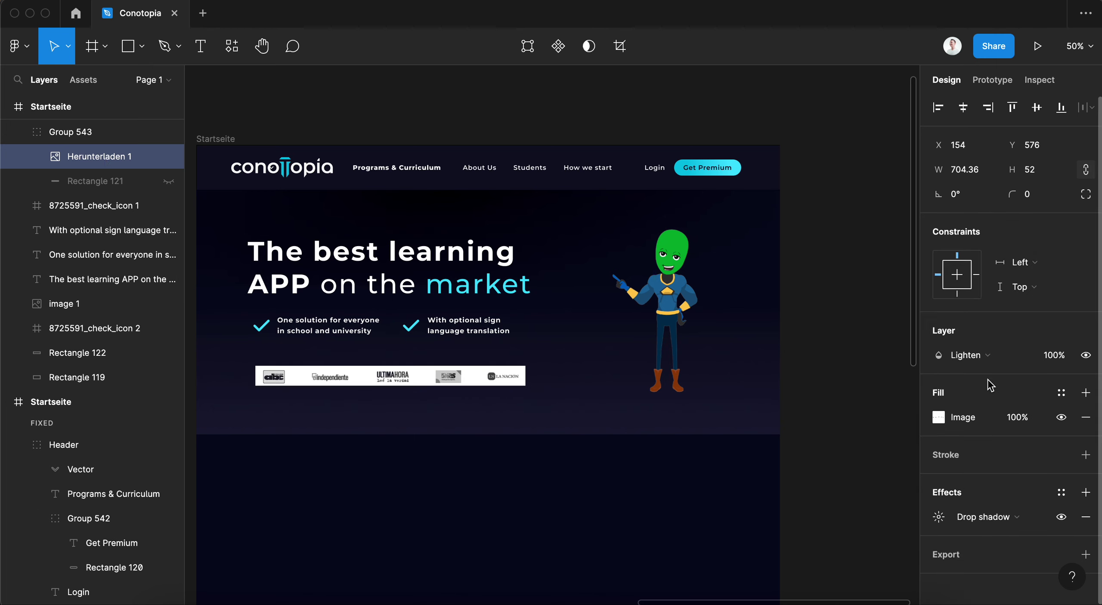
left_click(984, 354)
left_click(978, 286)
left_click(984, 353)
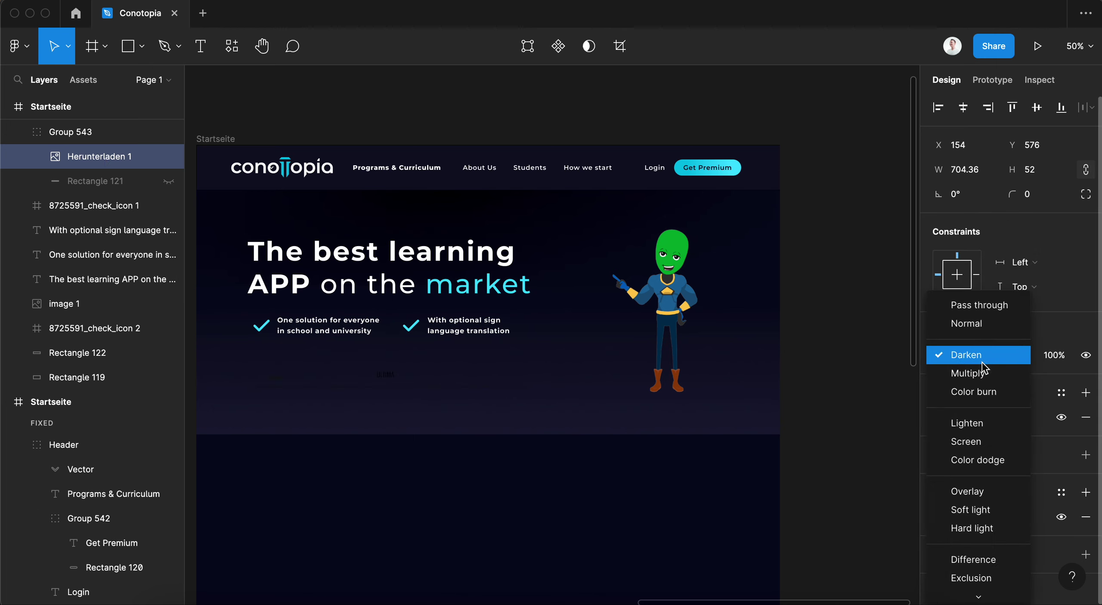
left_click(984, 423)
left_click(978, 354)
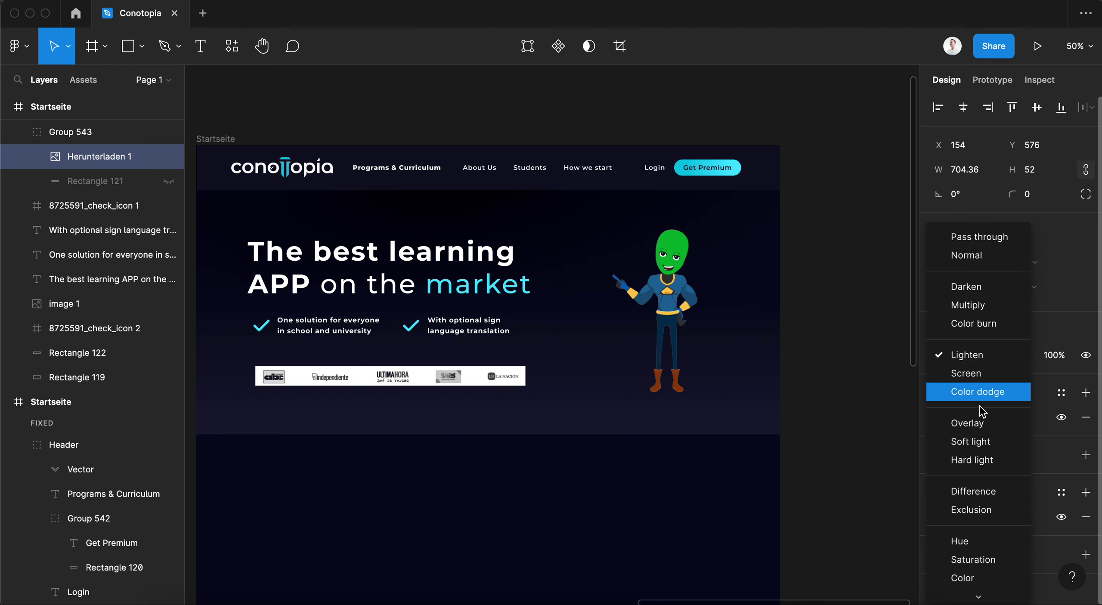
left_click(983, 387)
- Try Difference, Hue, Saturation, Luminosity and Color, then settle on Color burn
left_click(982, 364)
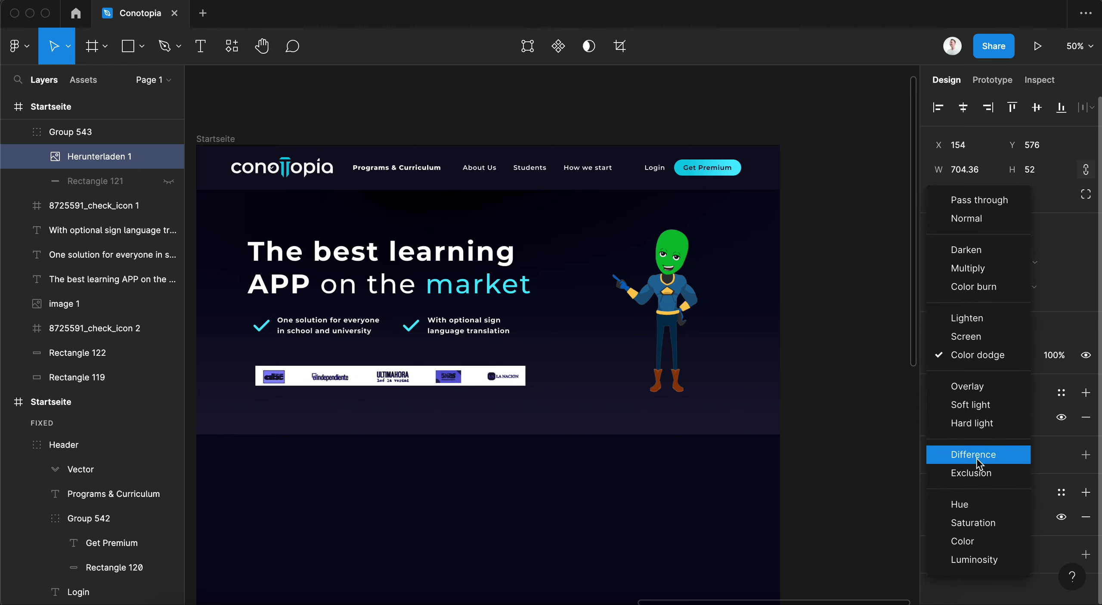
left_click(978, 453)
left_click(973, 355)
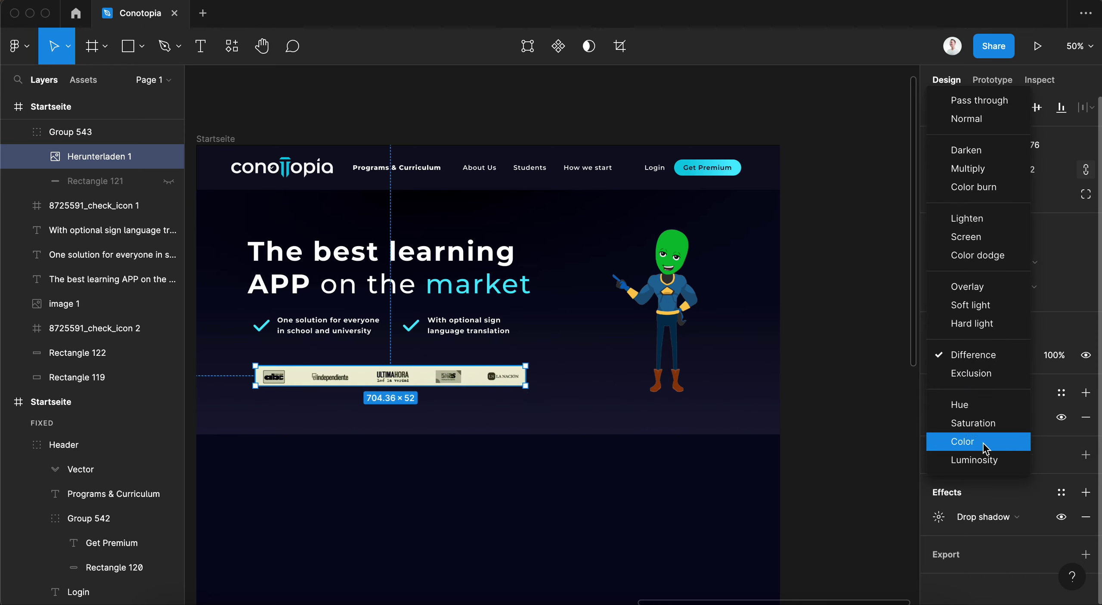
left_click(983, 404)
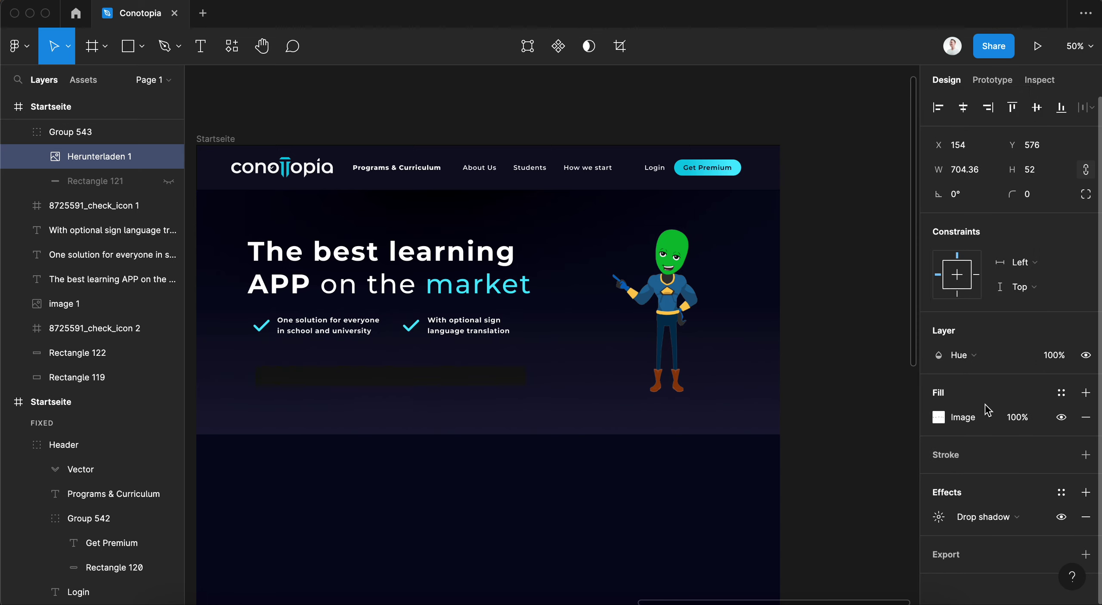
left_click(983, 357)
left_click(973, 355)
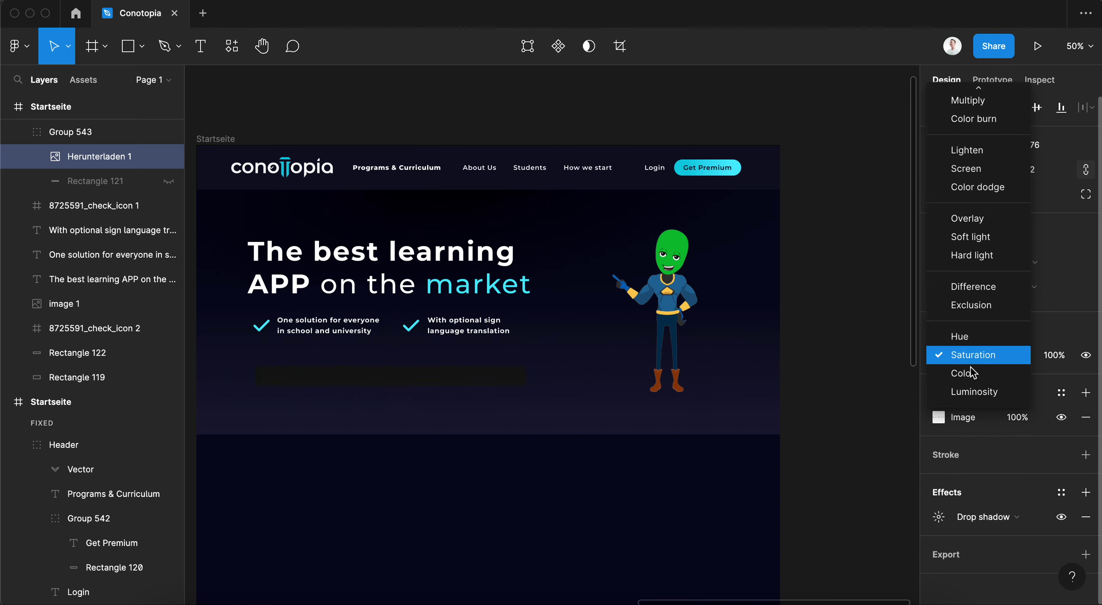
left_click(970, 391)
left_click(972, 356)
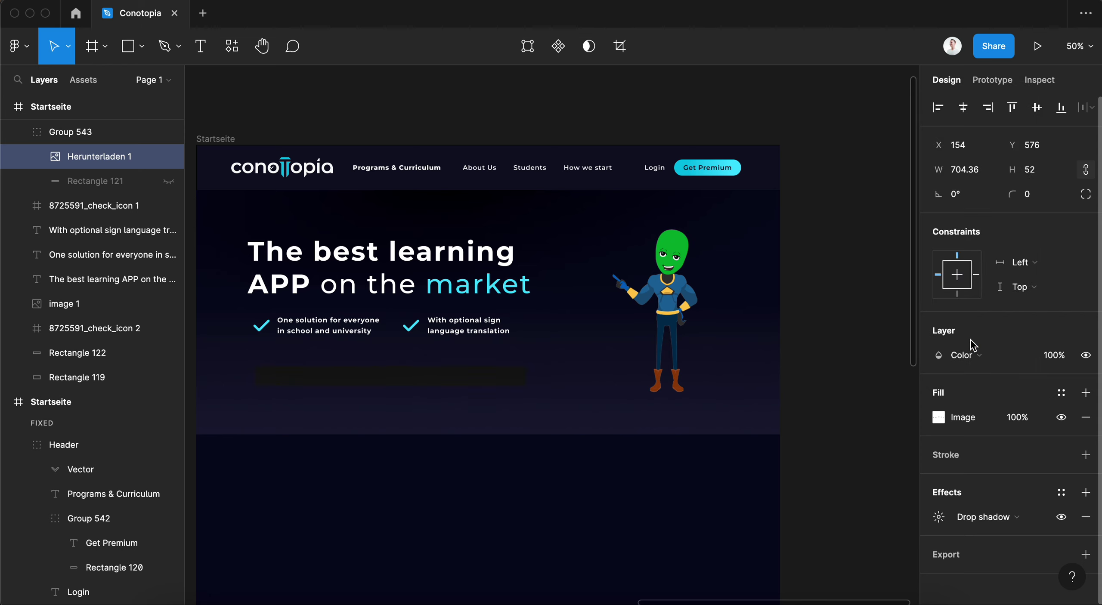
left_click(971, 355)
left_click(974, 101)
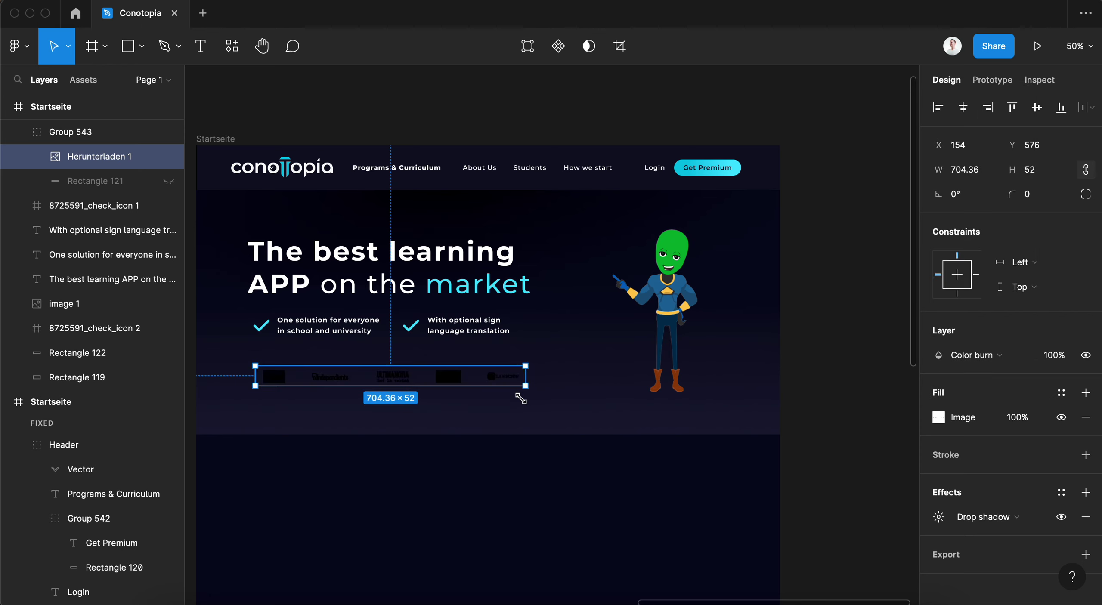
left_click(513, 448)
left_click(439, 380)
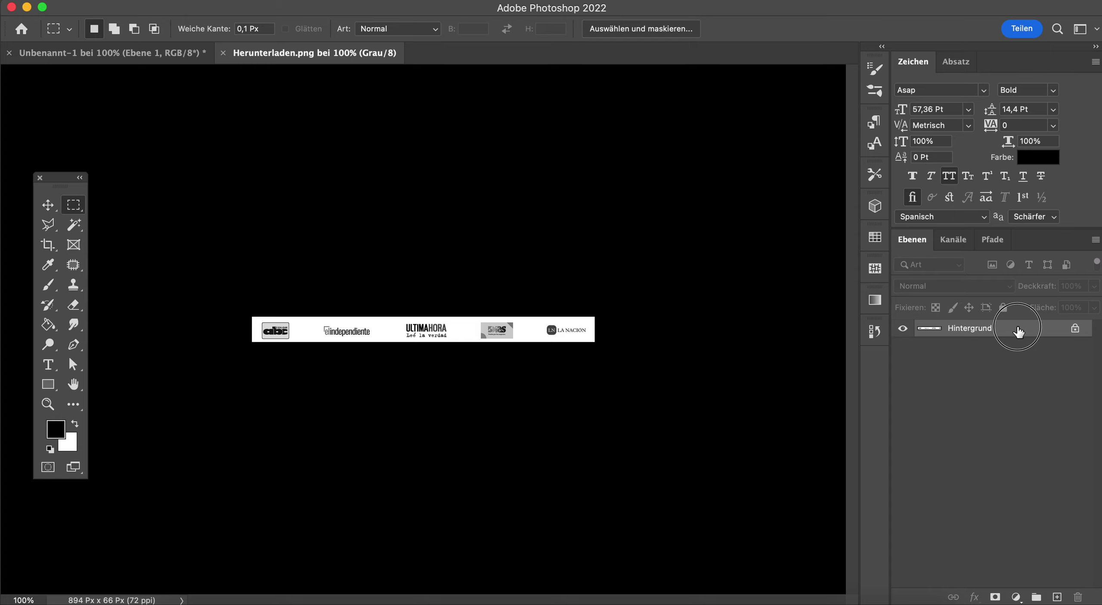
- Convert Hintergrund to Ebene 0 and blend out its white with the This Layer slider
double_click(1018, 331)
left_click(714, 272)
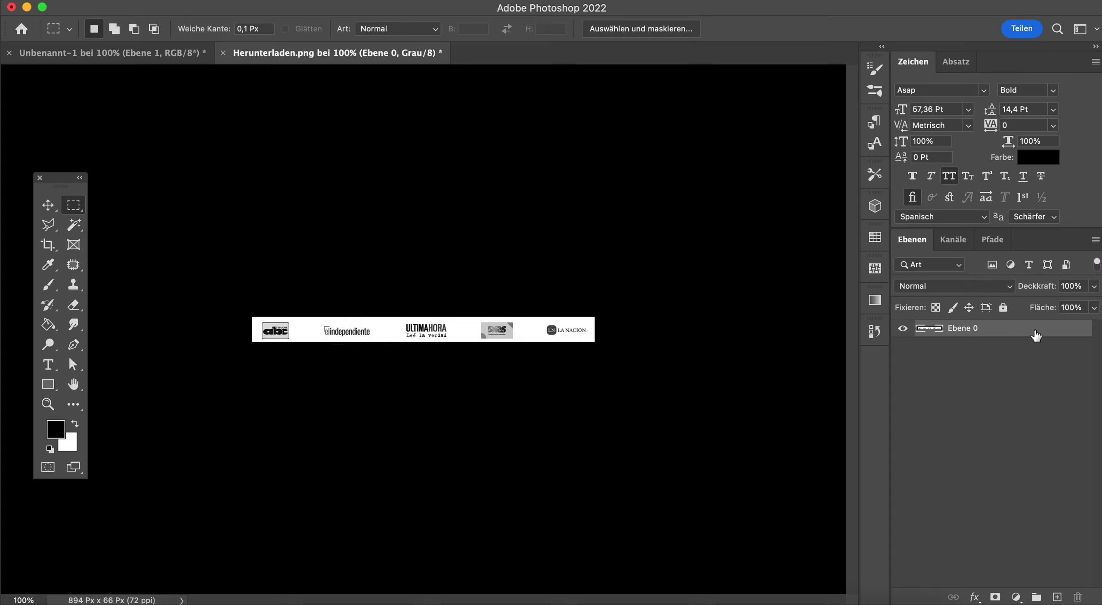
double_click(1035, 336)
left_click_drag(872, 500, 863, 500)
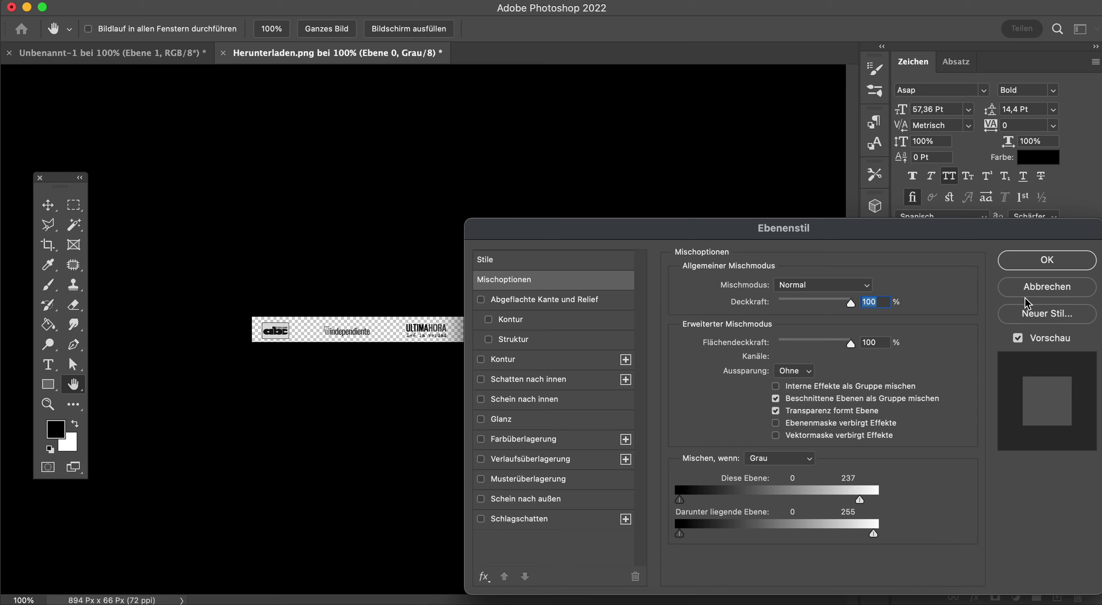
left_click(1046, 259)
- Copy the visible logos into Ebene 1 and delete the original Ebene 0
key("super+j")
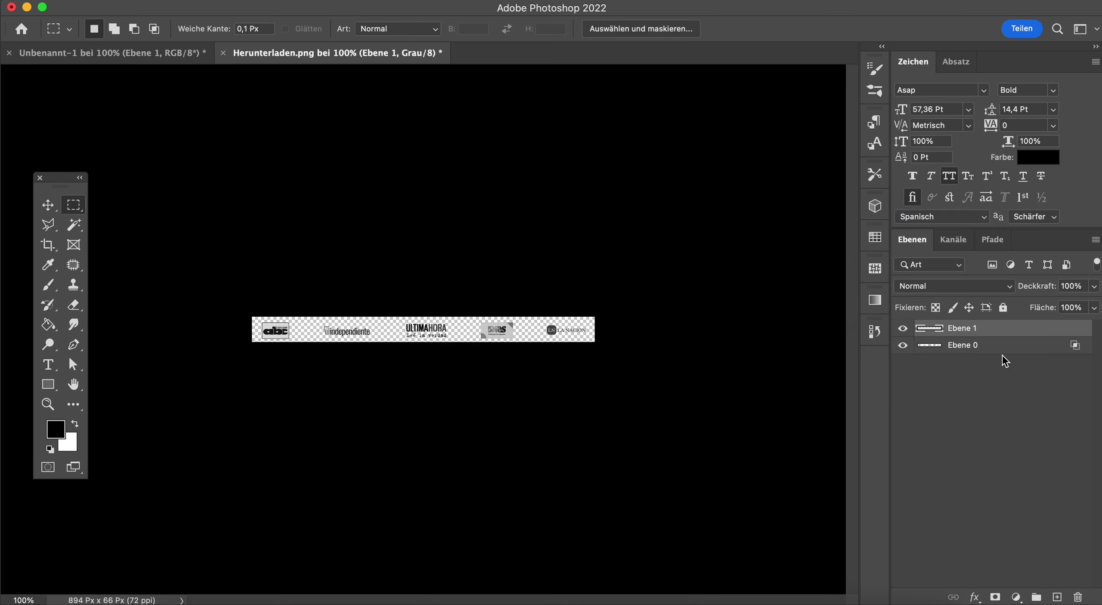
left_click(1005, 346)
key("Delete")
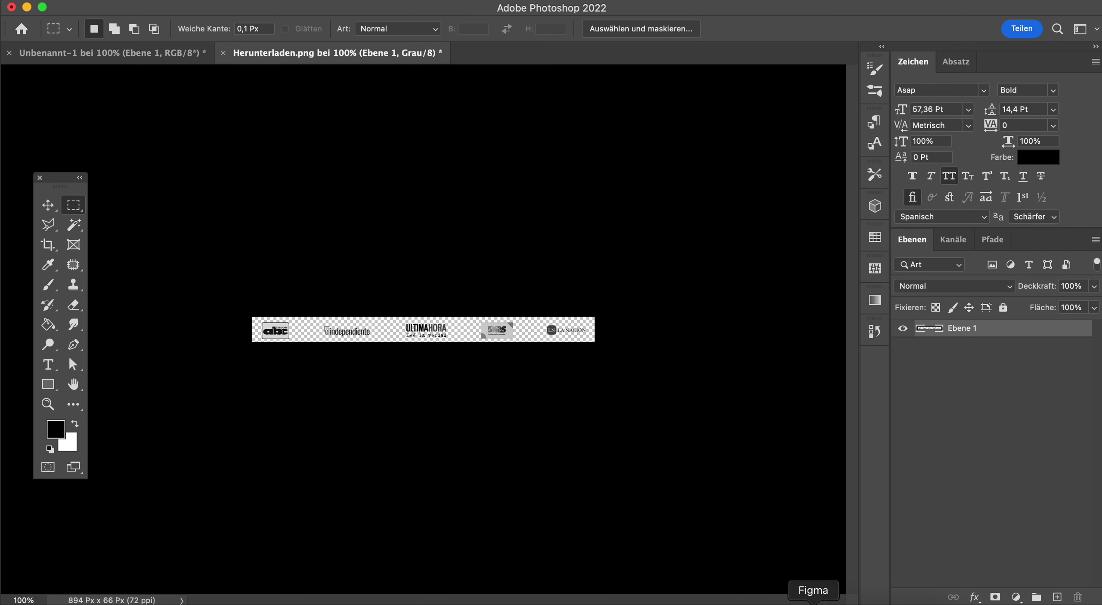
left_click(813, 602)
- Replace Group 543 with the pasted transparent logo strip, placed under the checklist at 736×37
key("Delete")
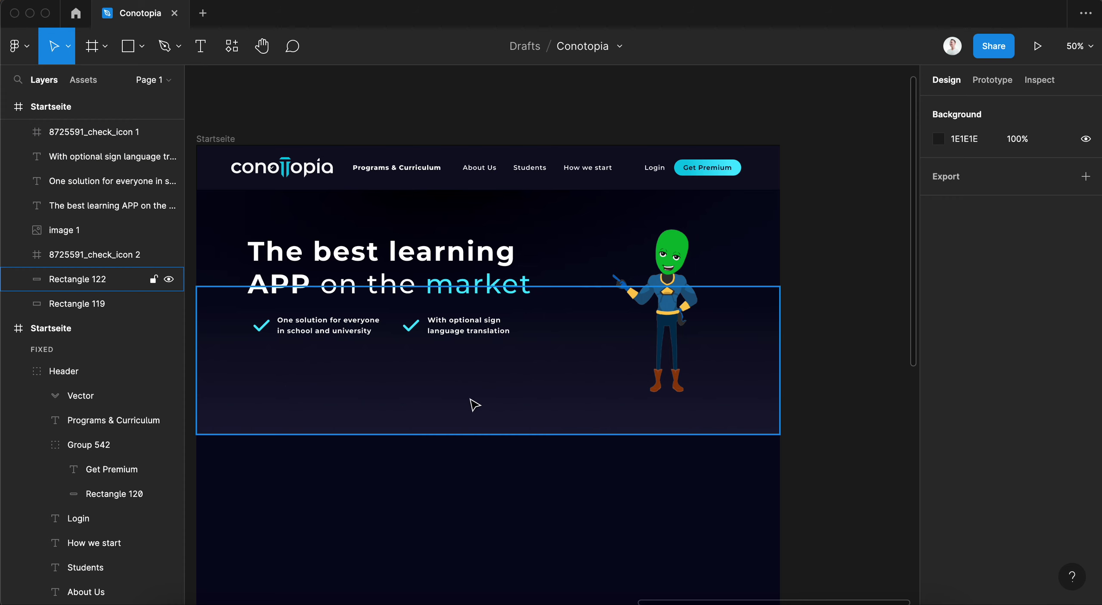
key("ctrl+v")
left_click_drag(619, 342, 477, 398)
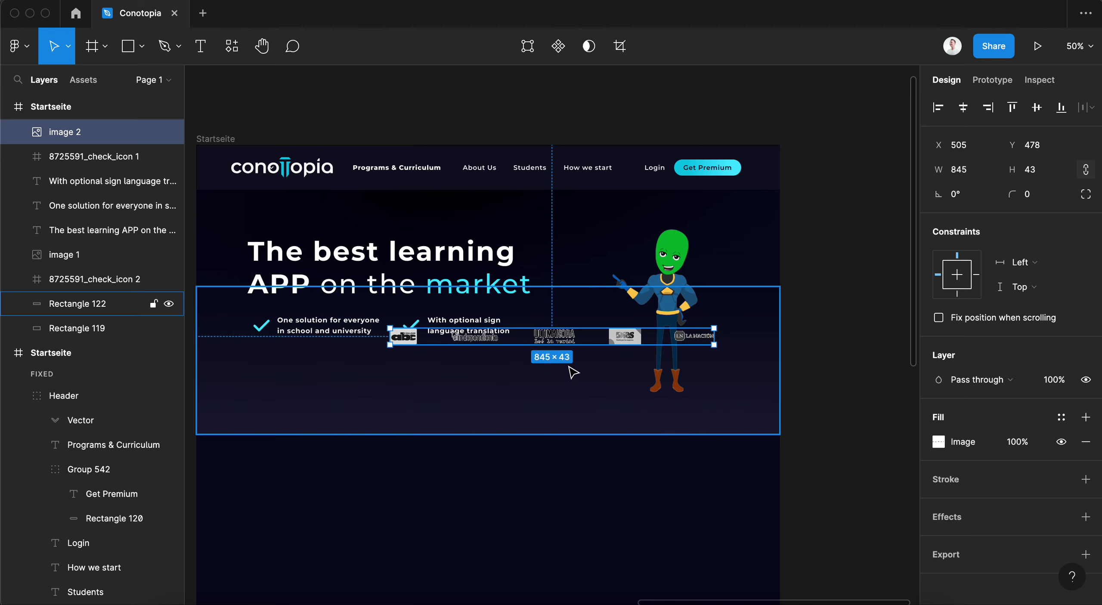
left_click_drag(480, 398, 530, 377)
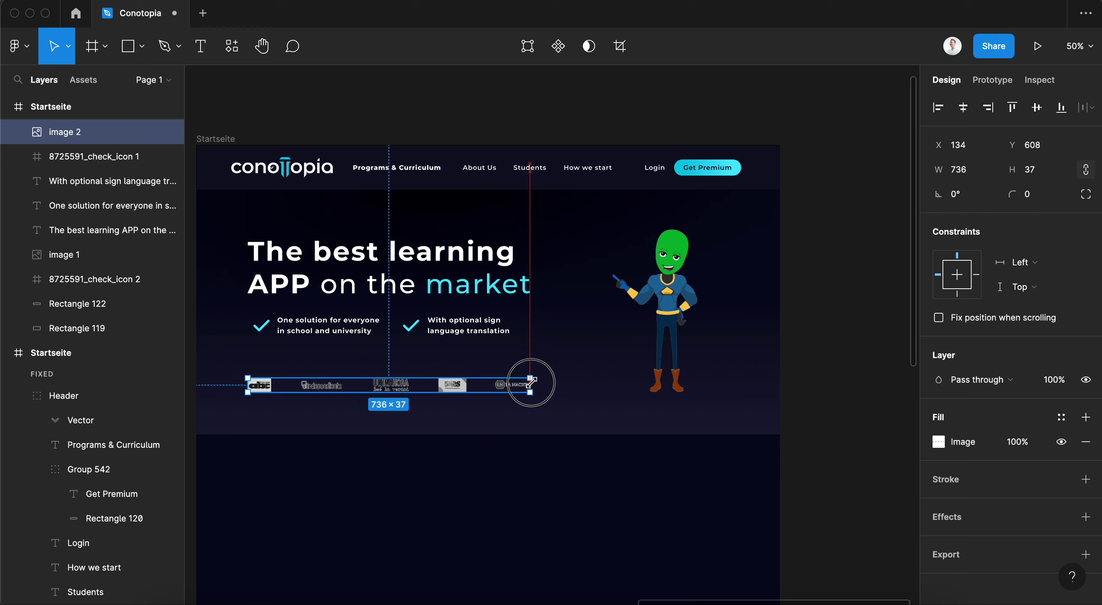
left_click_drag(452, 394, 454, 400)
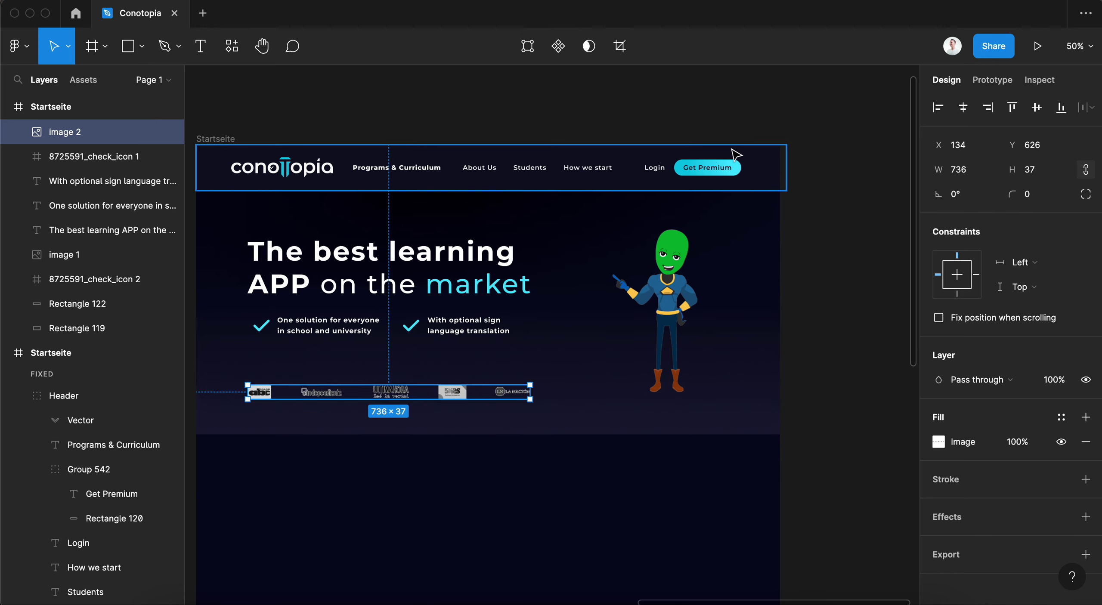
left_click(714, 168)
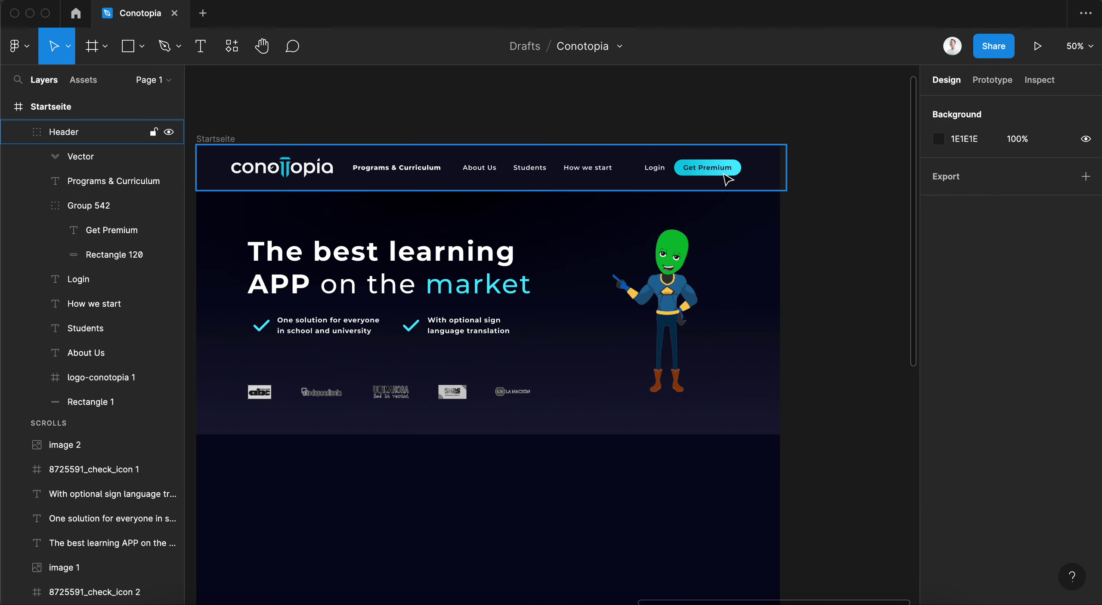
- Rename the Get Premium button group, Group 542, to 'btn'
key("Escape")
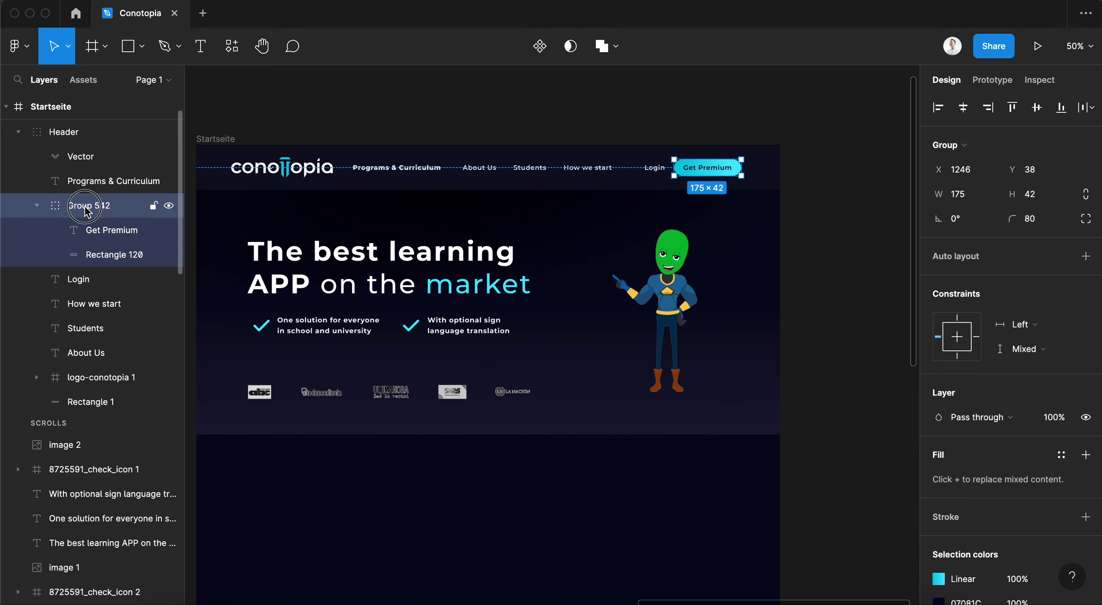
double_click(89, 205)
type("btn")
key("Return")
- Place a copy of btn below the hero checklist and set the logo strip to Multiply
key("ctrl+c")
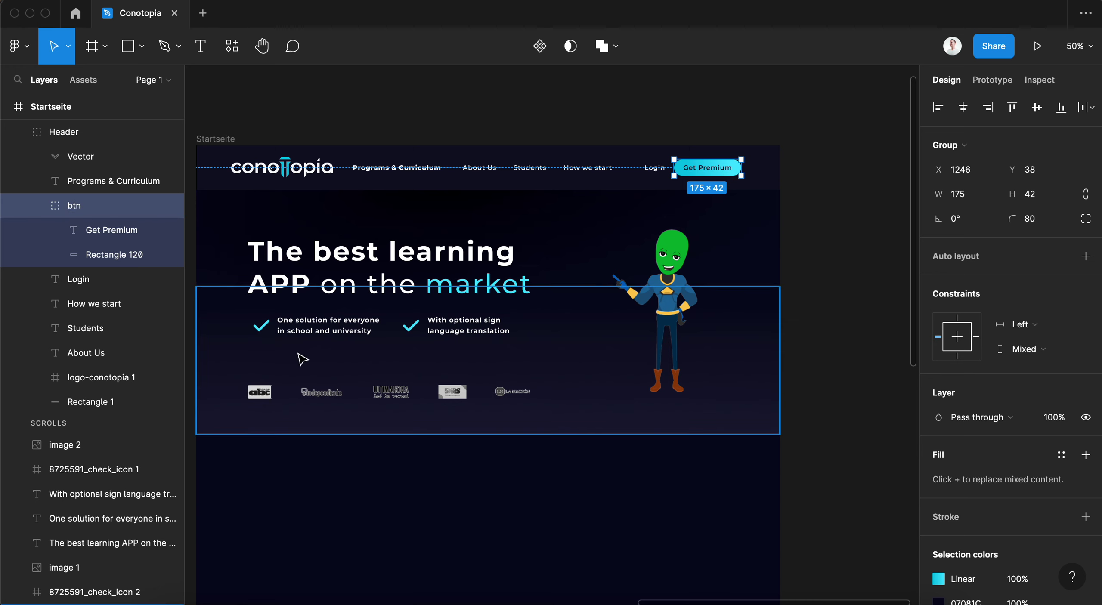
left_click(301, 357)
key("ctrl+v")
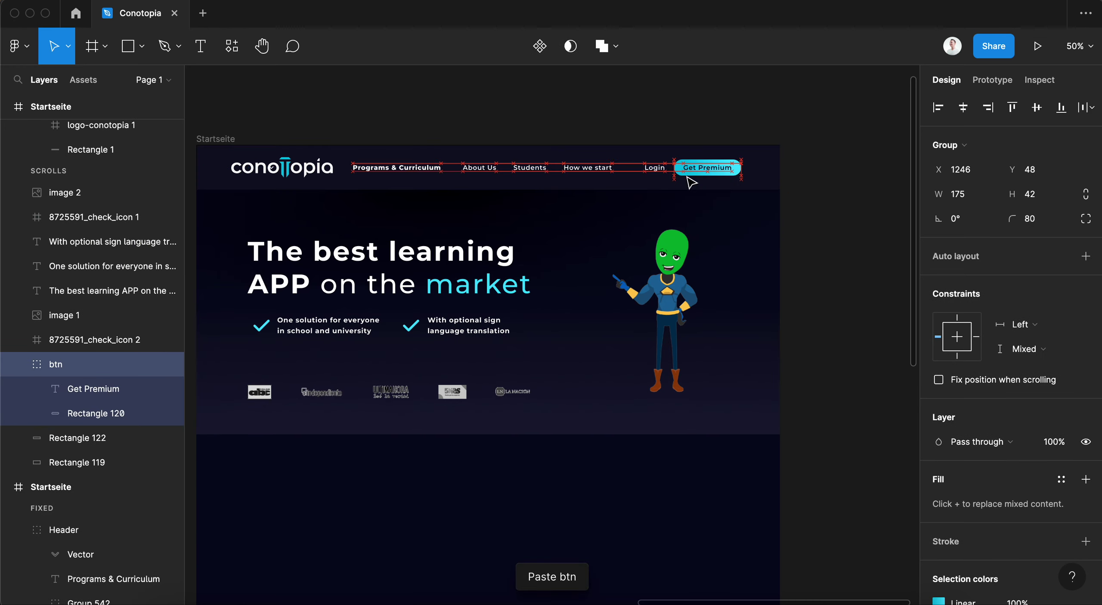
key("shift+Left")
key("shift+Left")
key("shift+Down")
key("shift+Down")
key("shift+Down")
key("shift+Down")
key("shift+Down")
key("shift+Down")
key("shift+Down")
key("shift+Down")
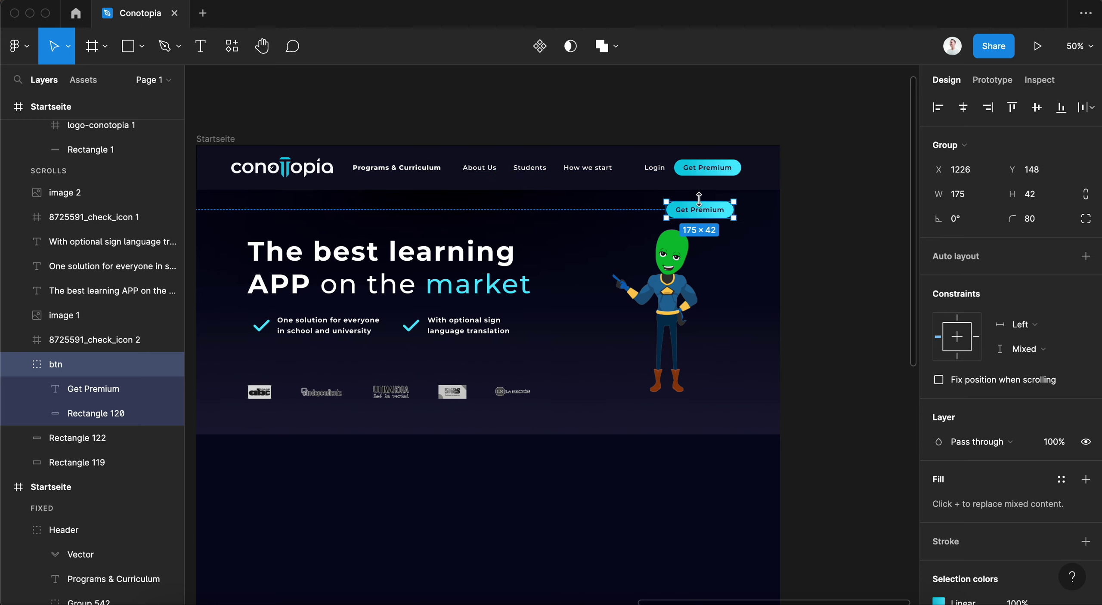
mouse_move(706, 215)
left_mouse_down()
mouse_move(282, 363)
mouse_move(264, 405)
left_mouse_up()
left_click(993, 381)
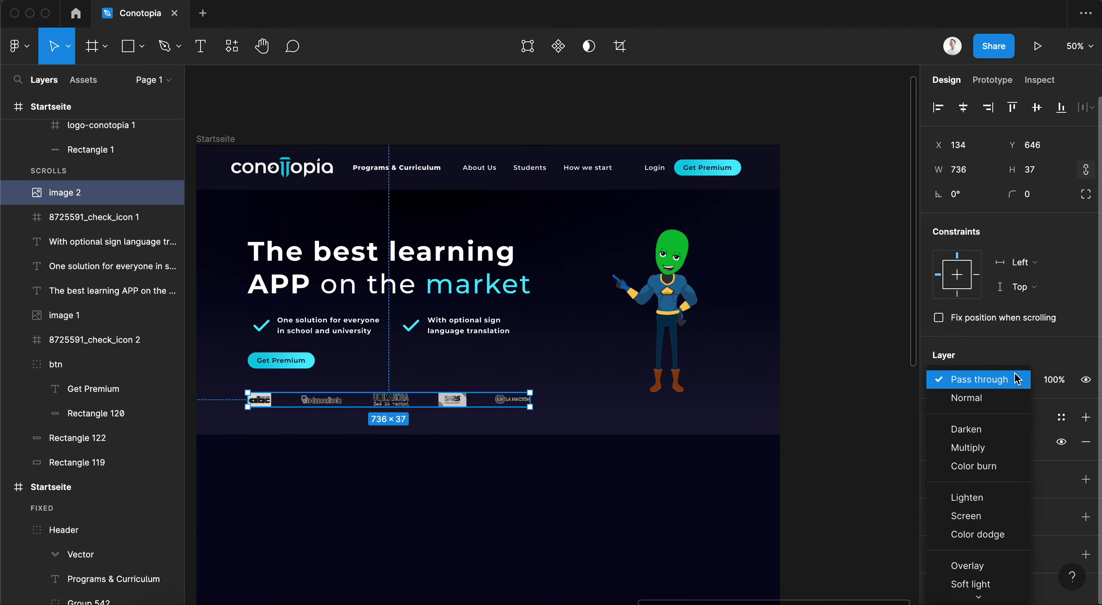
left_click(989, 446)
- Cycle image 2 through Color burn, Screen, Soft light and Hard light, ending on Overlay
left_click(992, 381)
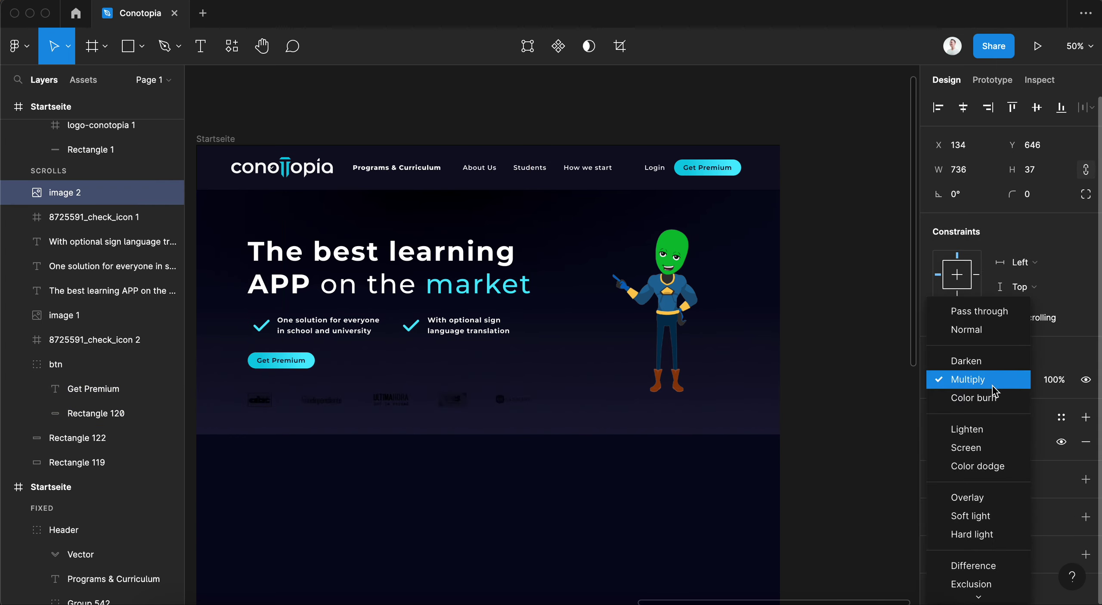
left_click(981, 396)
left_click(977, 428)
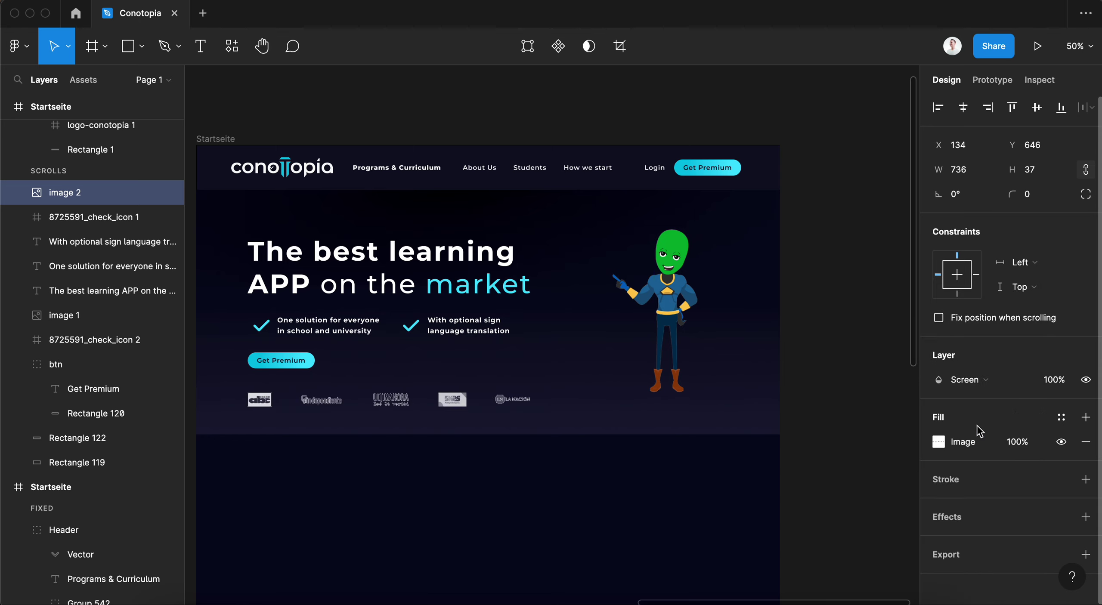
left_click(989, 380)
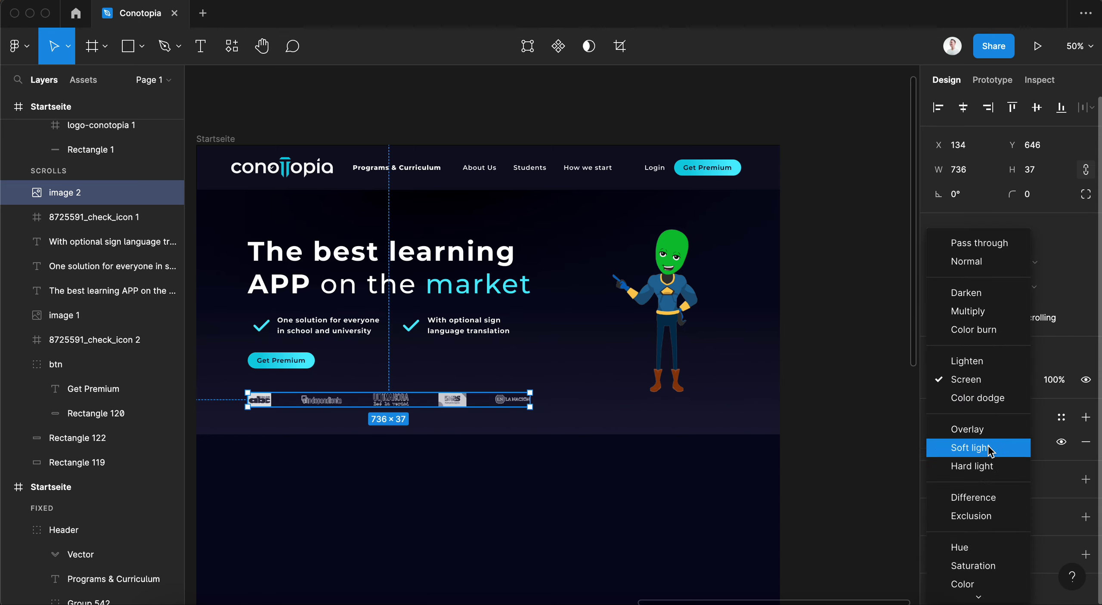
left_click(988, 446)
left_click(980, 386)
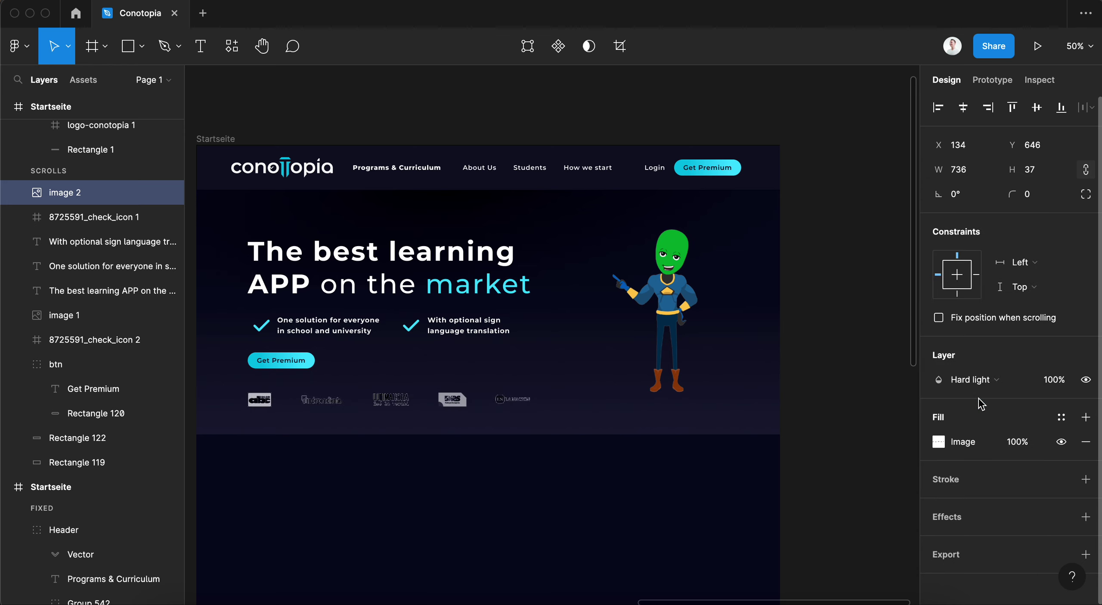
left_click(981, 381)
left_click(985, 346)
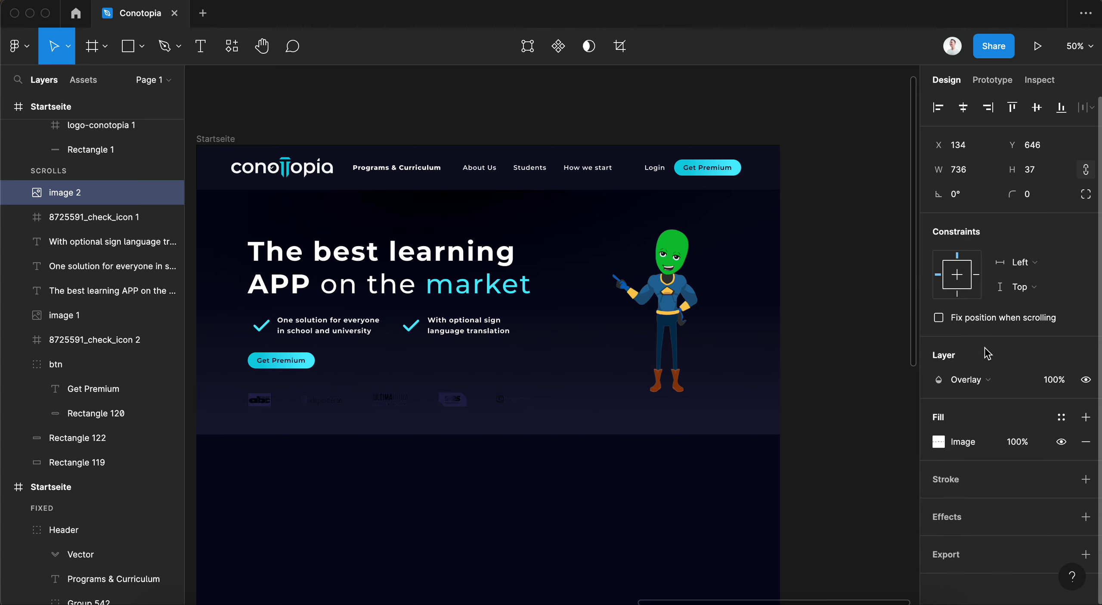
- Relabel the hero button from 'Get Premium' to 'Lets Start now'
left_click(297, 365)
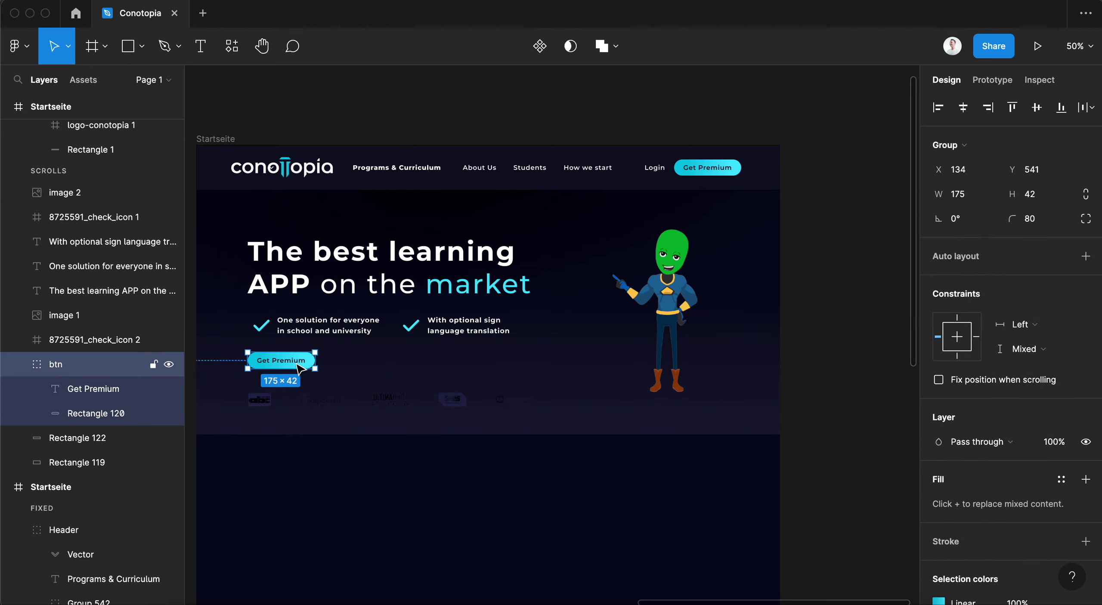
double_click(285, 361)
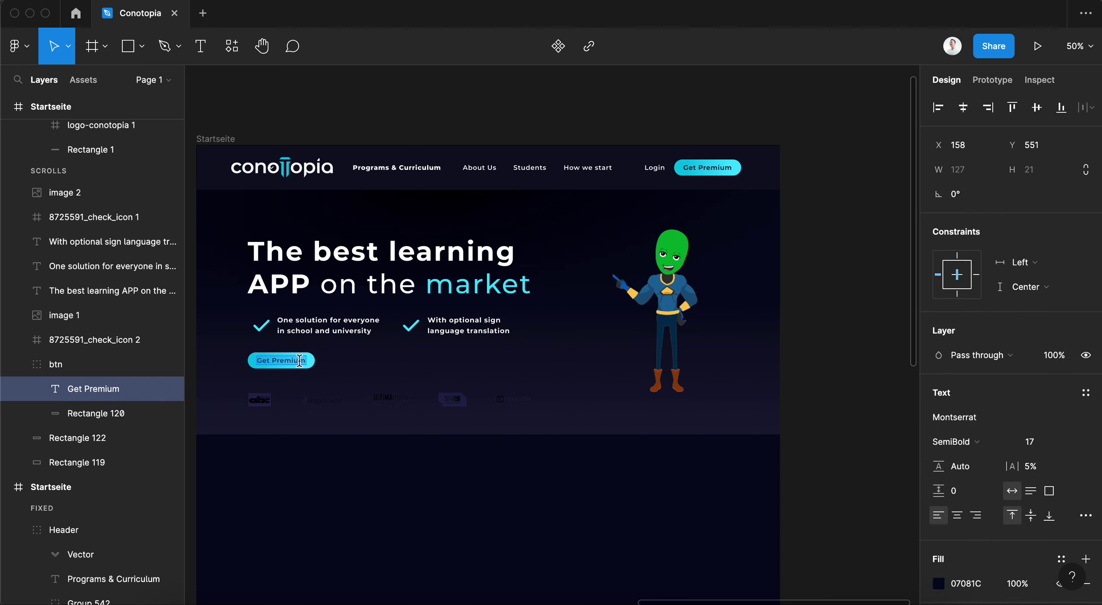
type("Lets Start now")
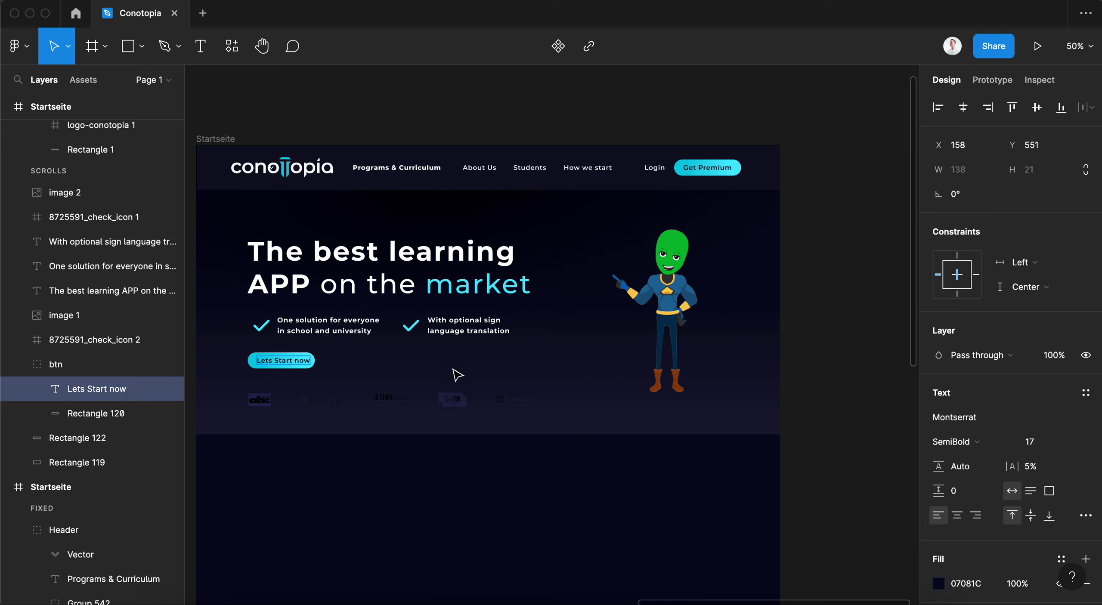
key("Escape")
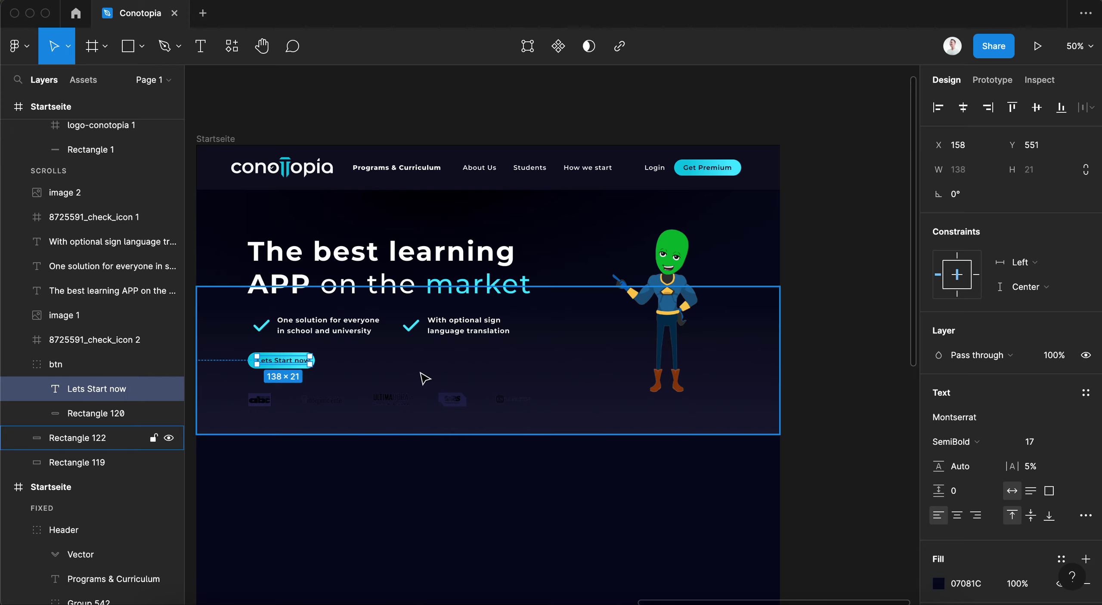
- Widen the button background to 193 px and centre the label horizontally in it
left_click(90, 413)
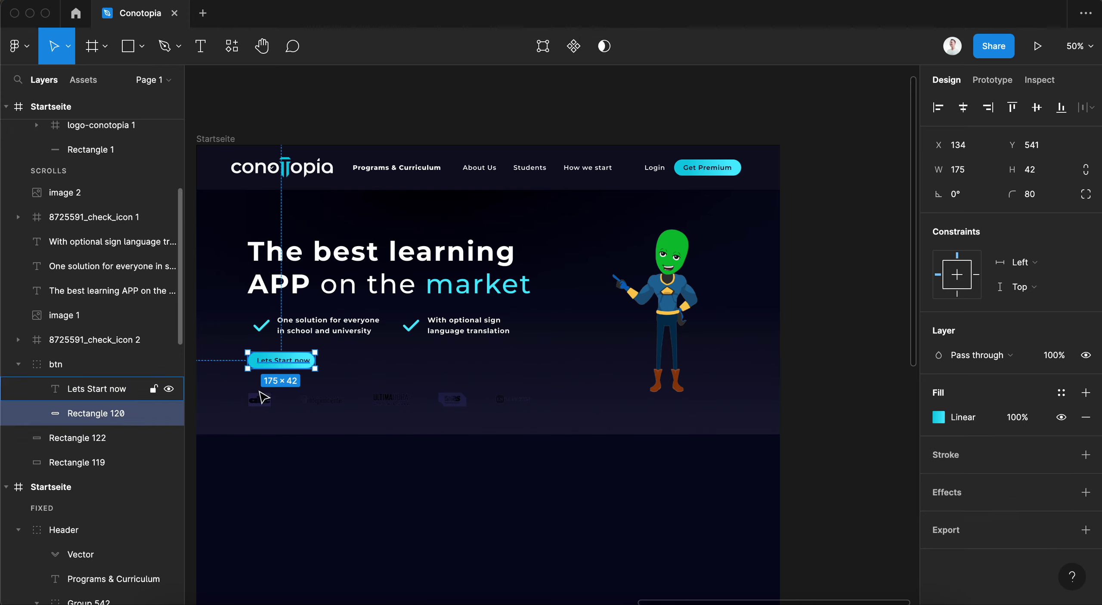
left_click_drag(317, 355, 324, 355)
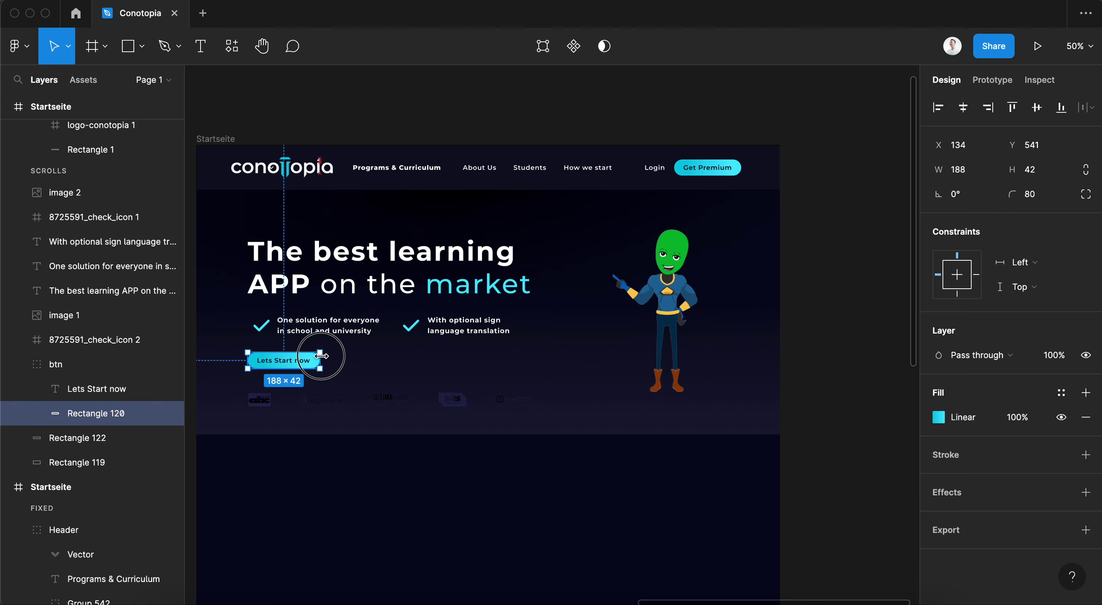
left_click(96, 388, "shift")
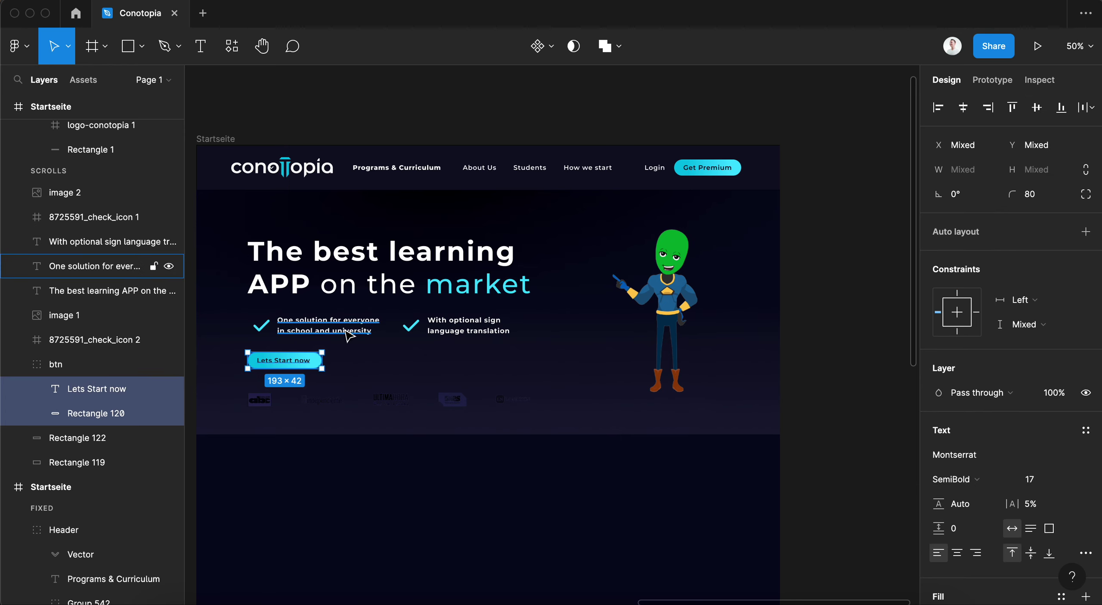
left_click(963, 107)
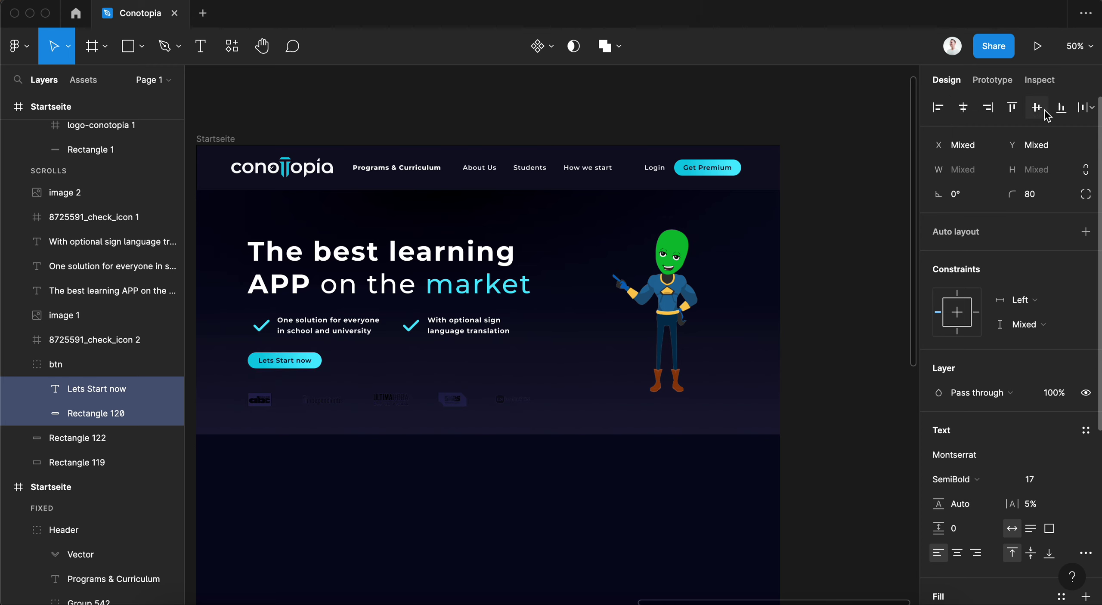
left_click(70, 370)
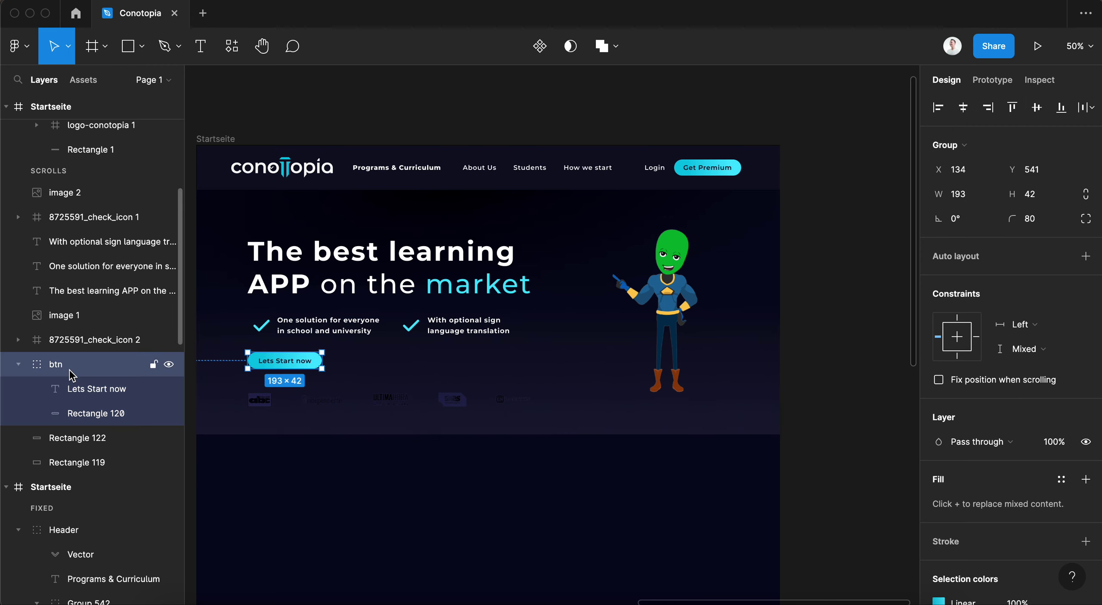
- Duplicate the button group and place the copy right of the first button
key("ctrl+v")
key("shift+Right")
key("shift+Right")
key("shift+Right")
key("shift+Right")
key("shift+Right")
key("shift+Right")
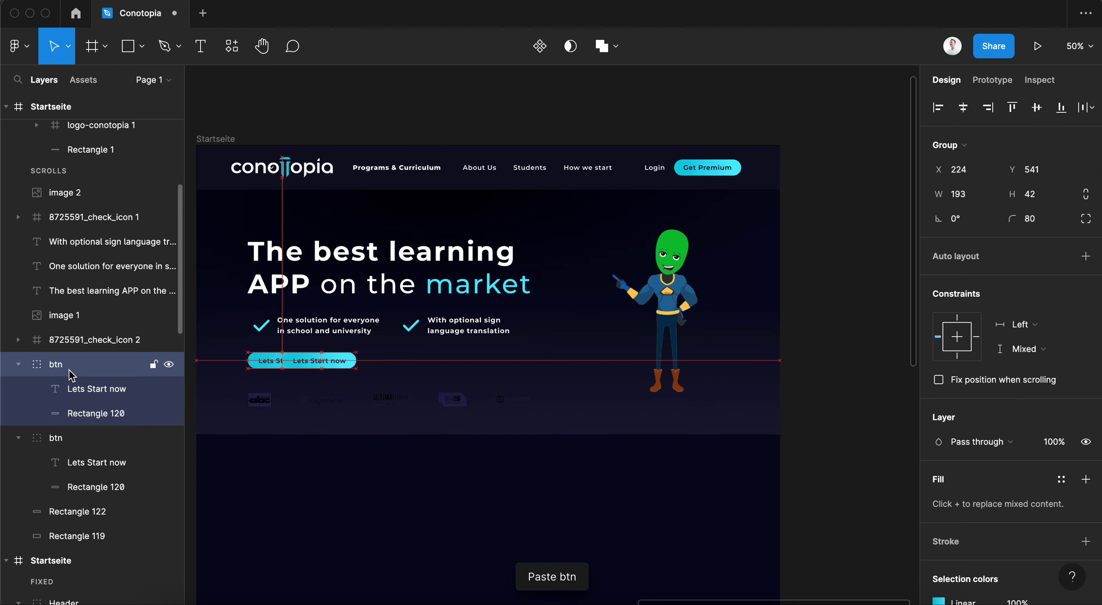
key("shift+Right")
key("shift+Right")
key("shift+Right")
key("shift+Right")
key("shift+Right")
key("shift+Right")
key("shift+Right")
key("shift+Right")
key("shift+Right")
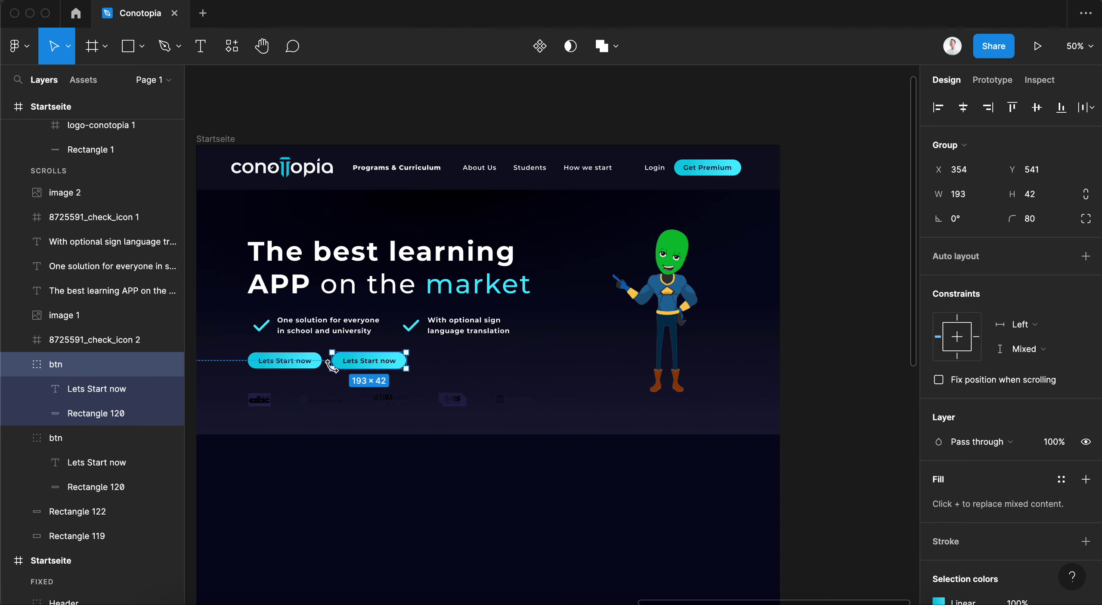
left_click_drag(406, 363, 441, 362)
- Relabel the duplicate button 'For parents', redoing the edit after an undo
double_click(381, 360)
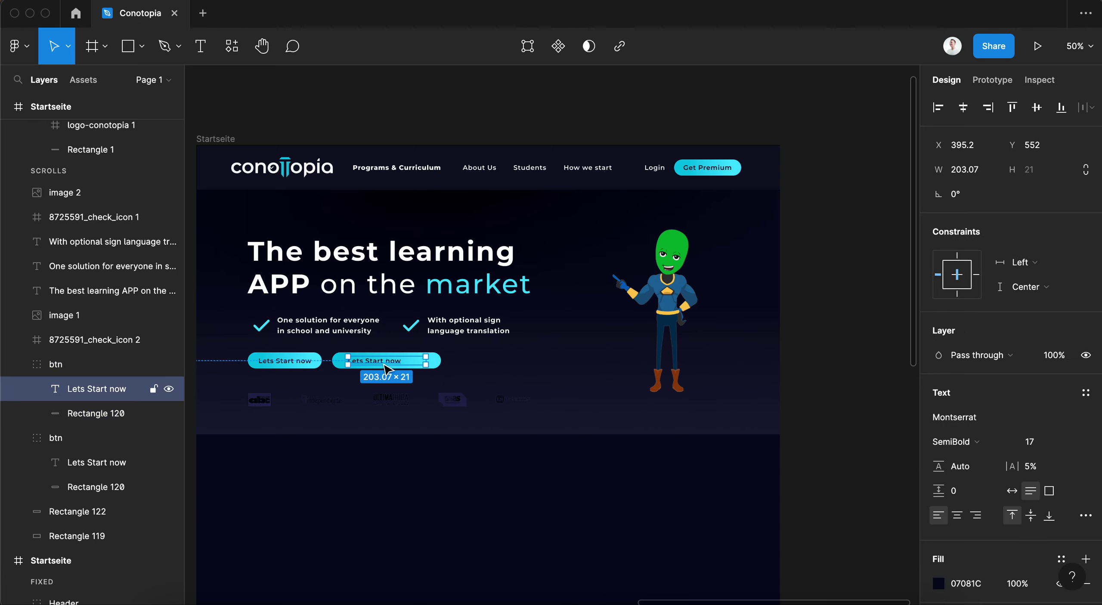
type("For parents")
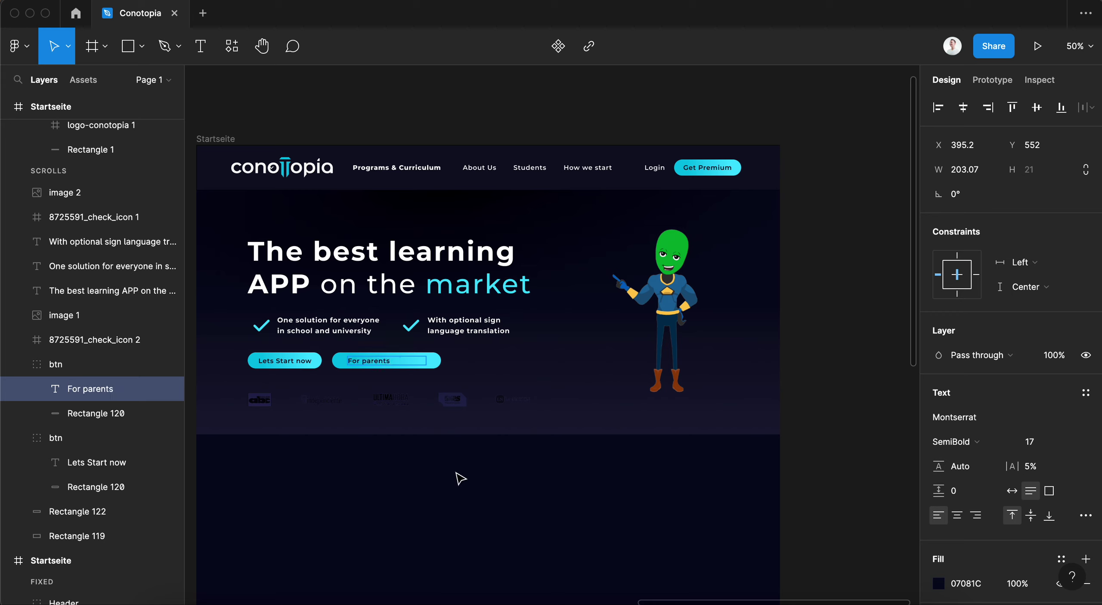
key("Escape")
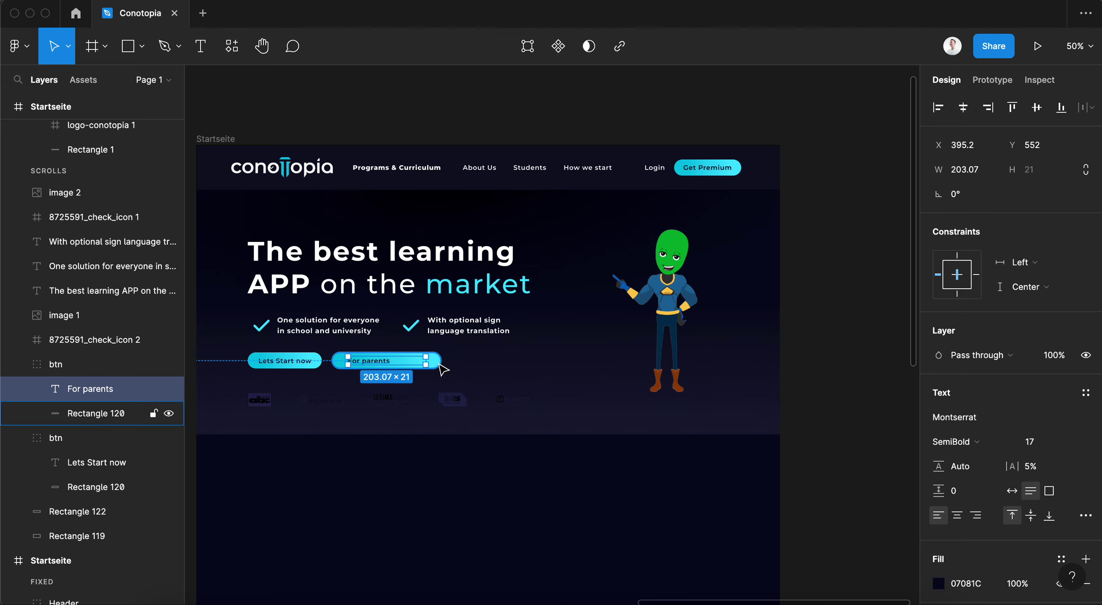
key("ctrl+z")
key("ctrl+z")
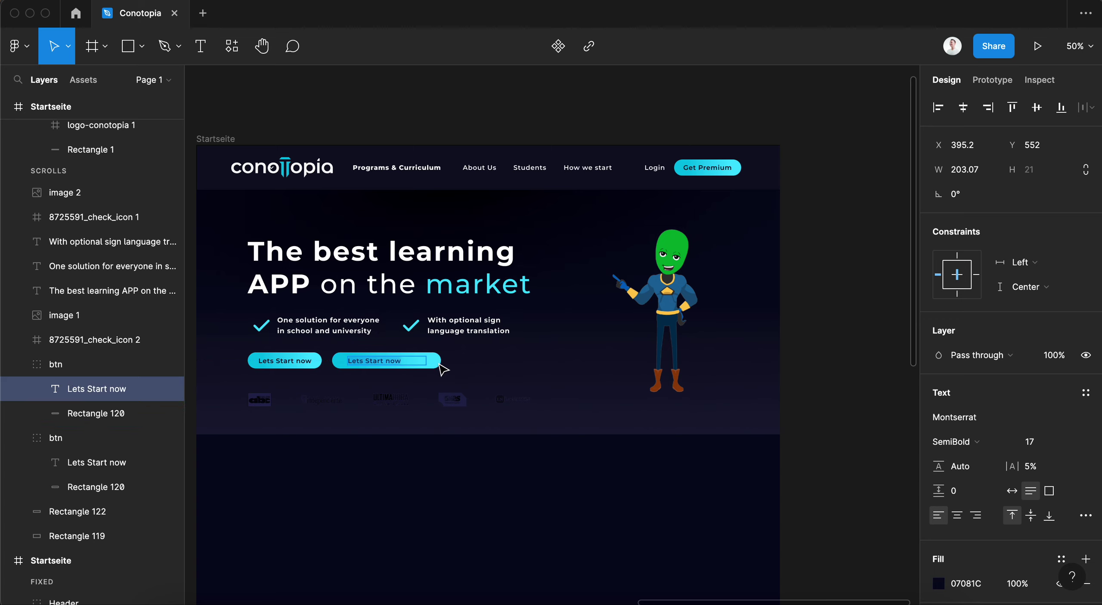
key("Escape")
key("Escape")
key("ctrl+z")
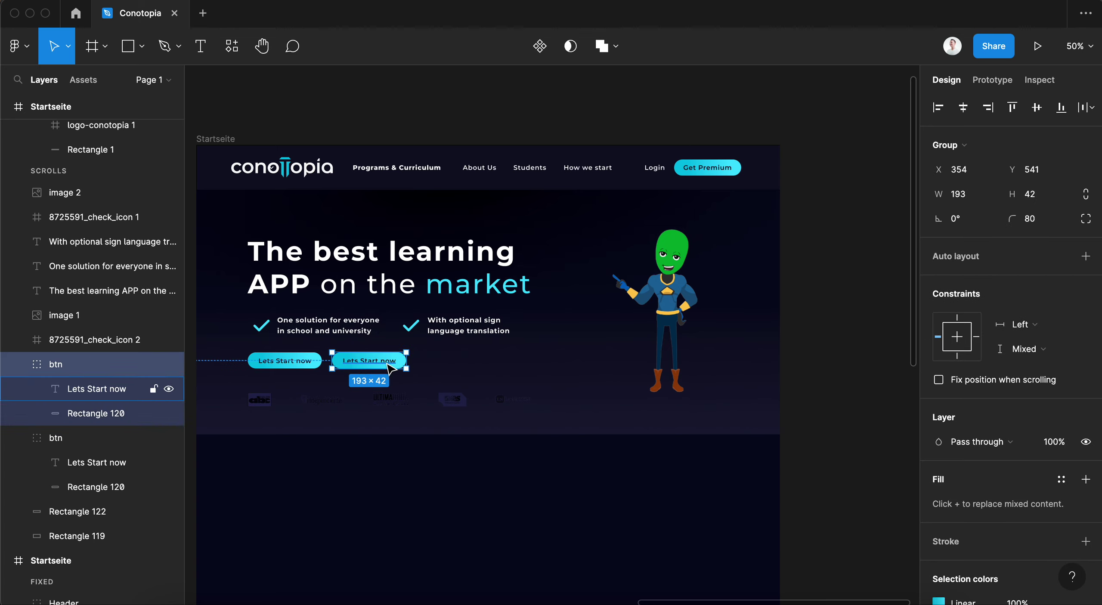
left_click(382, 368)
double_click(382, 368)
double_click(379, 360)
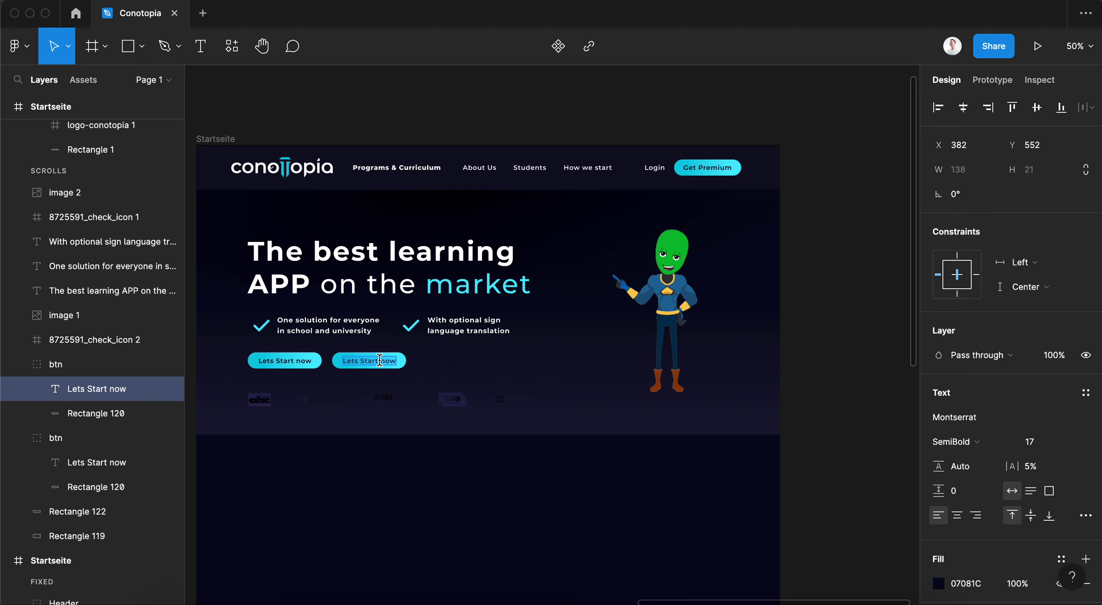
type("For parents")
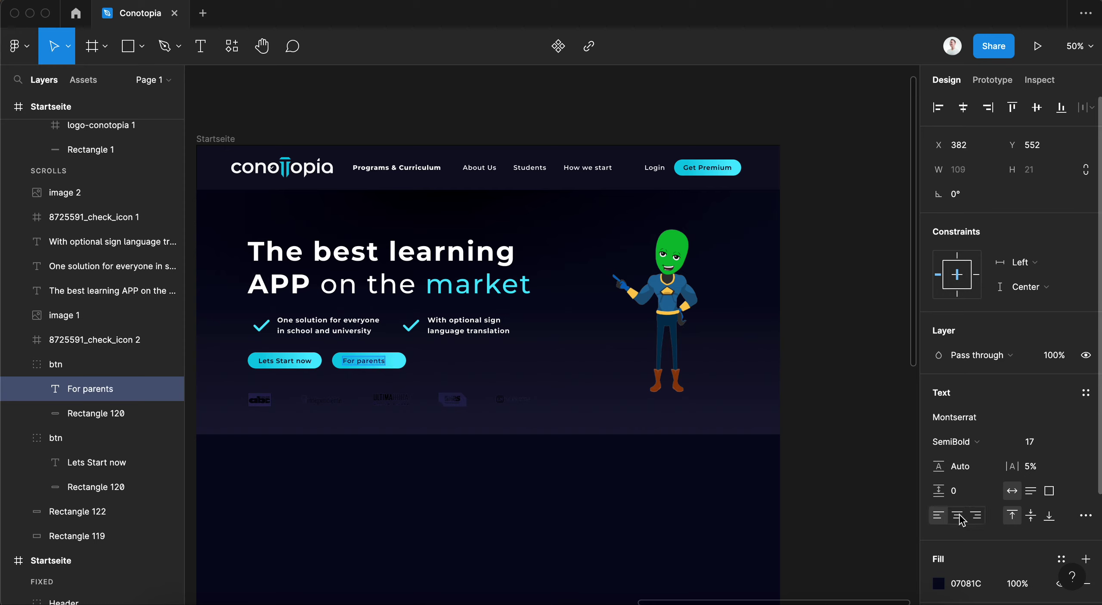
key("Escape")
- Centre the 'For parents' label horizontally within its button
left_click(142, 413, "shift")
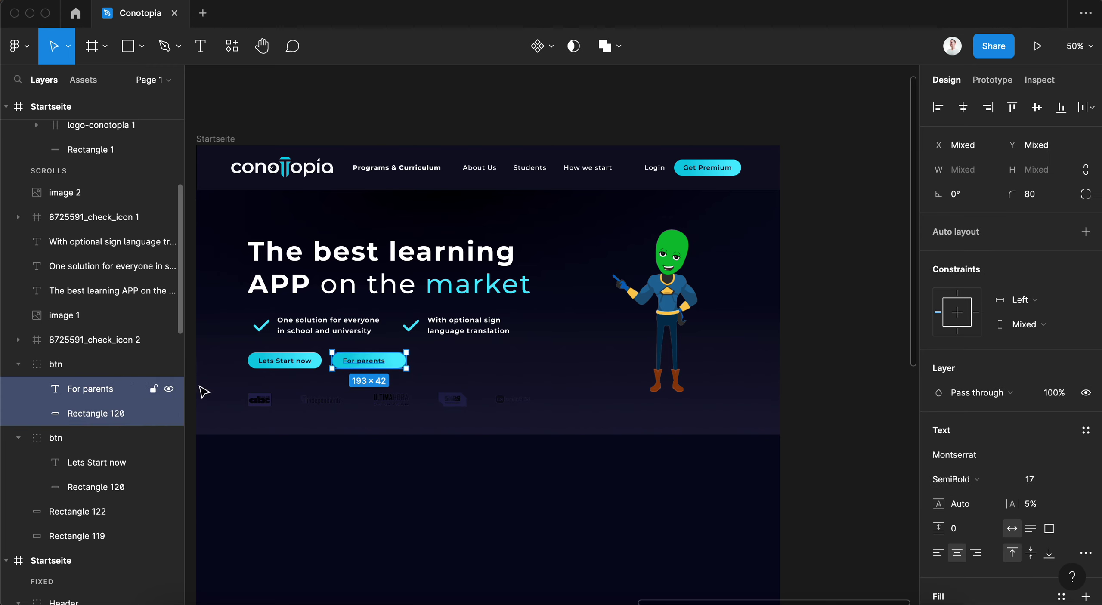
left_click(962, 107)
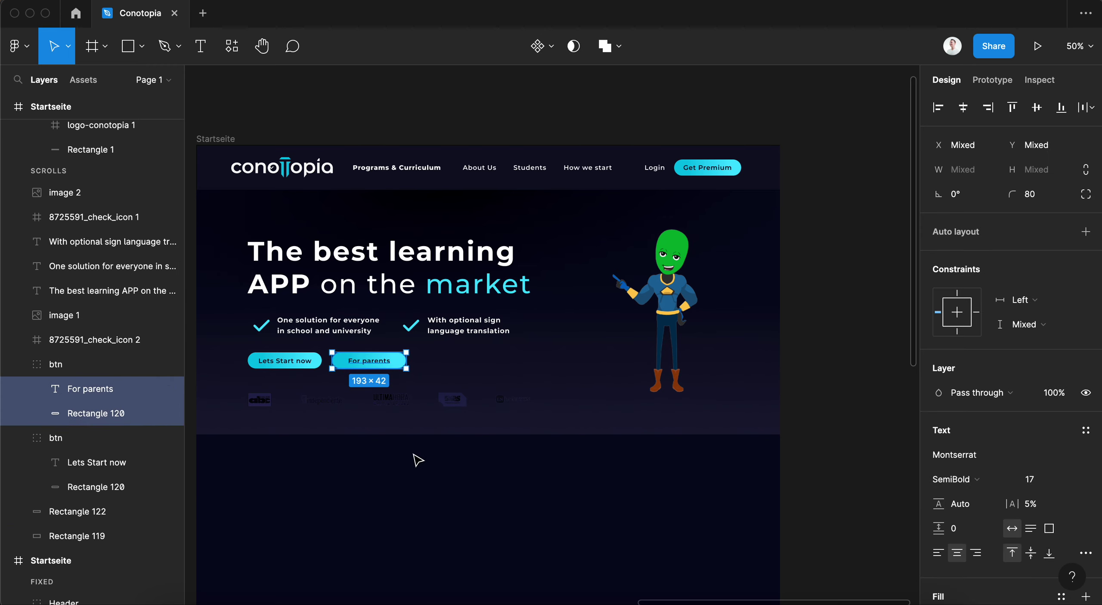
left_click(417, 459)
left_click(398, 365)
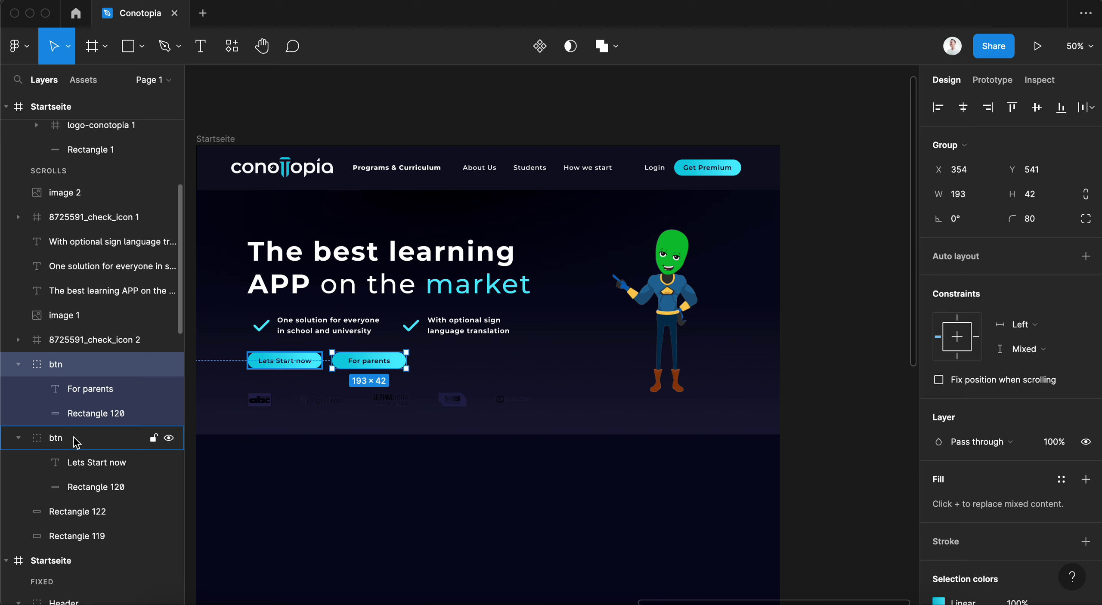
left_click(96, 413)
- Make the 'For parents' label text white
key("shift+0")
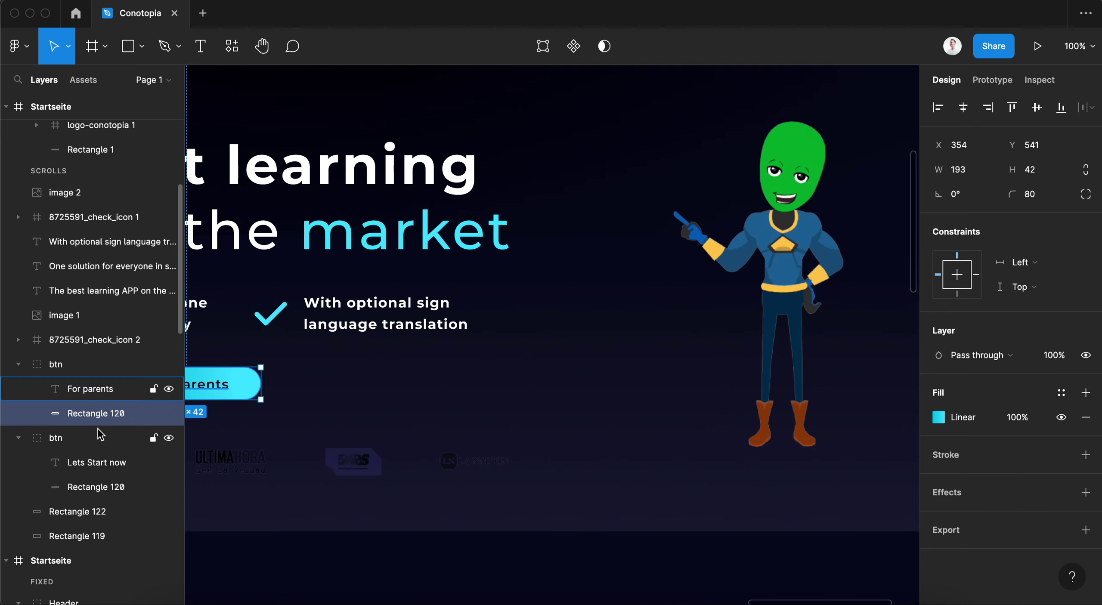
left_click(91, 389)
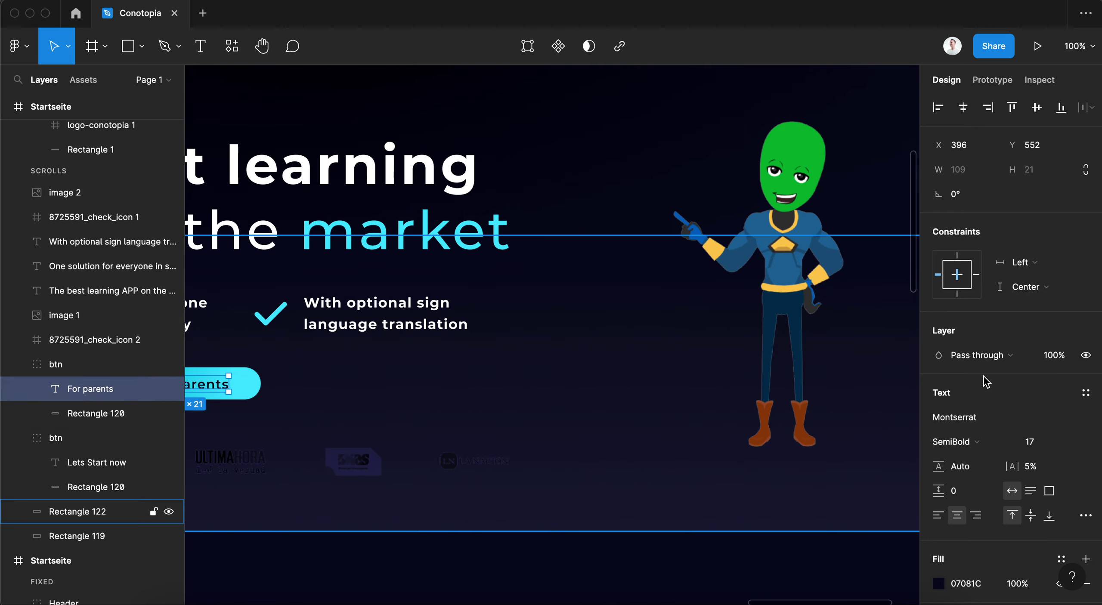
left_click(938, 583)
left_click(753, 535)
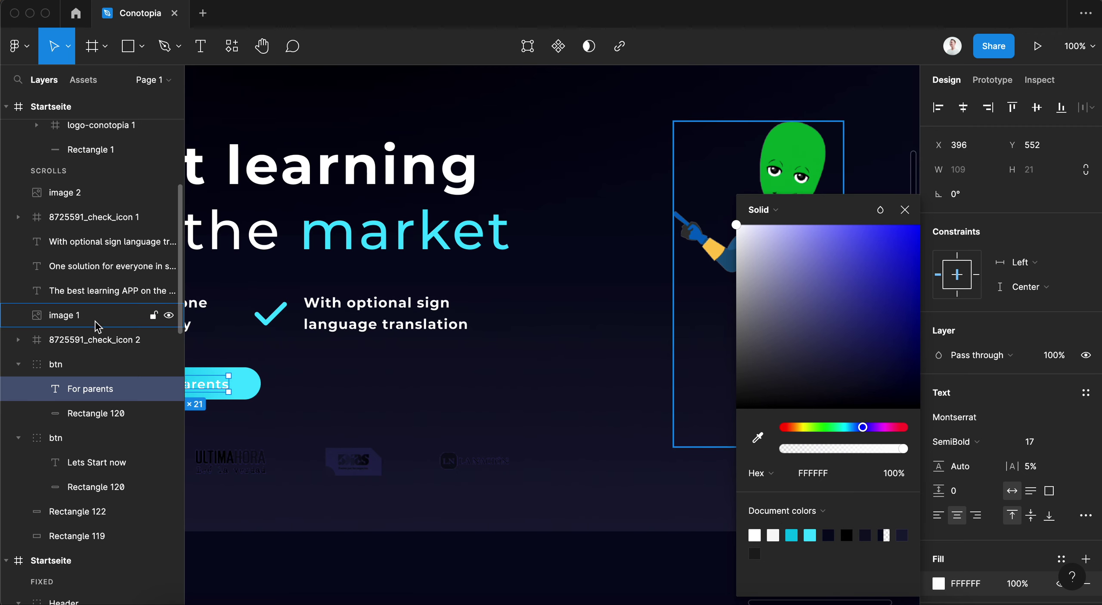
- Replace the button's gradient with a fully transparent solid fill
left_click(97, 414)
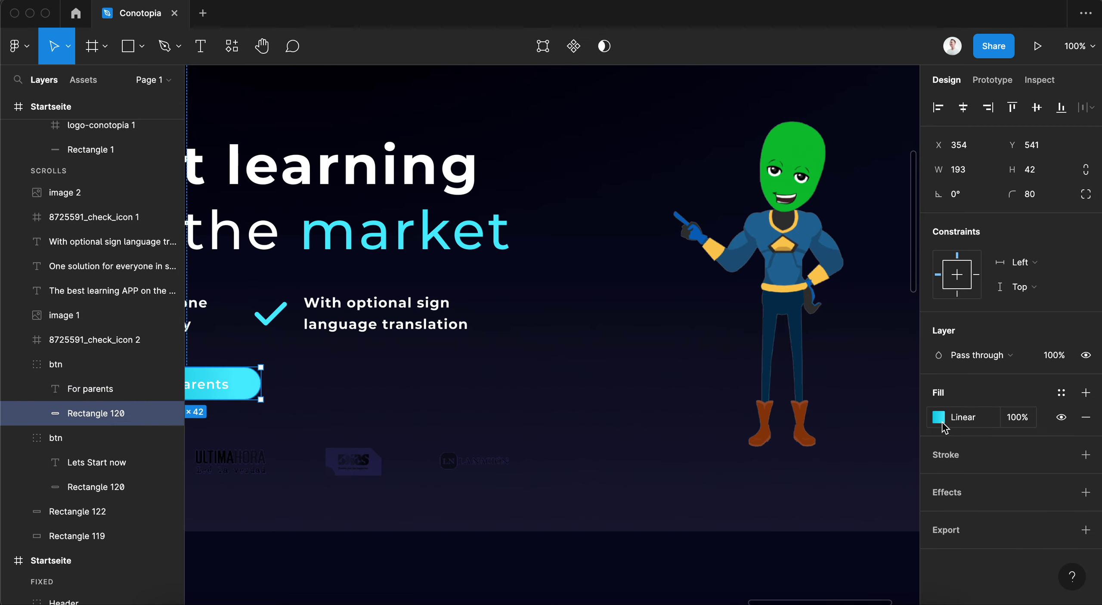
left_click(938, 417)
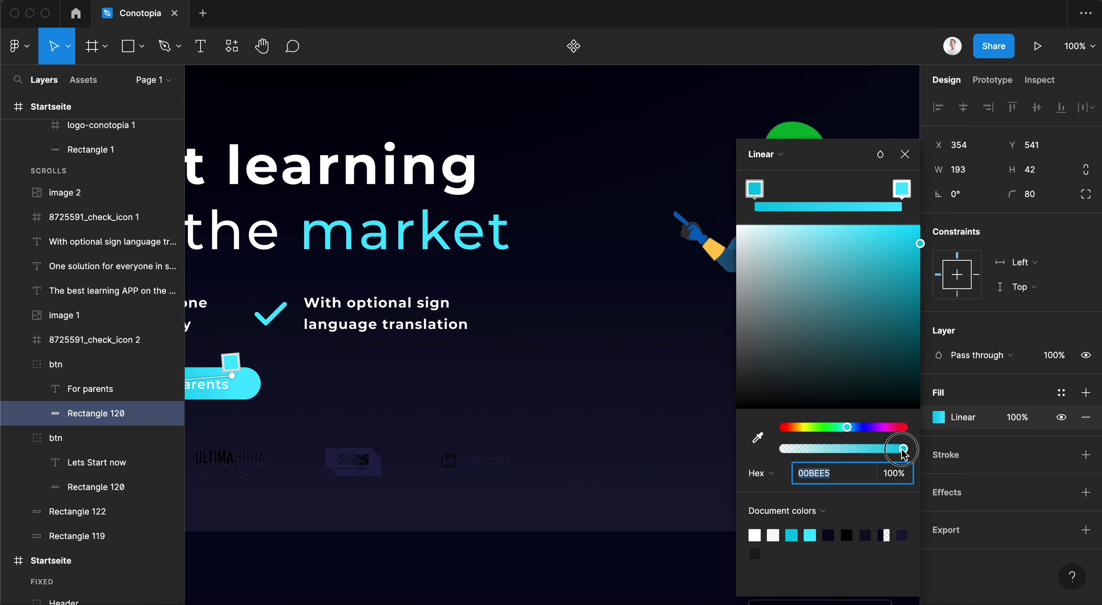
left_click_drag(902, 449, 491, 450)
left_click(772, 154)
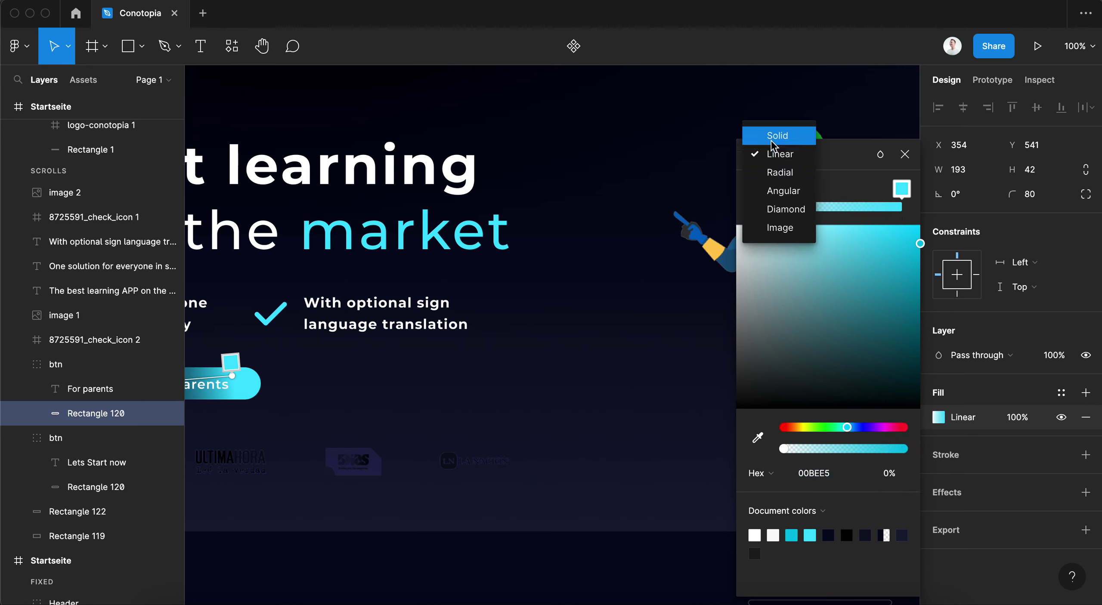
left_click(766, 136)
left_click(842, 411)
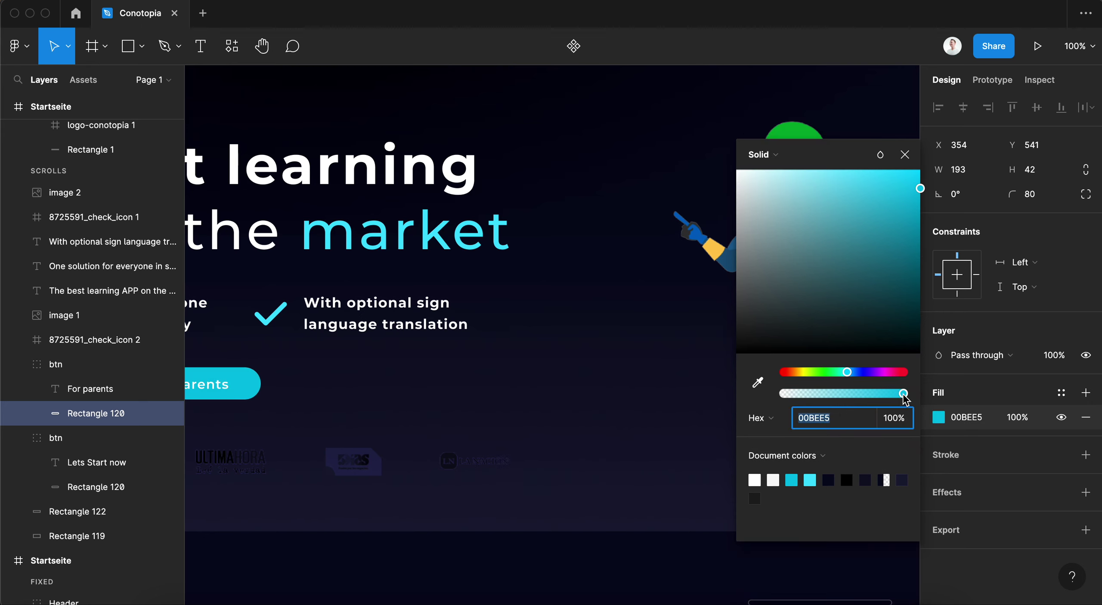
left_click_drag(903, 393, 288, 413)
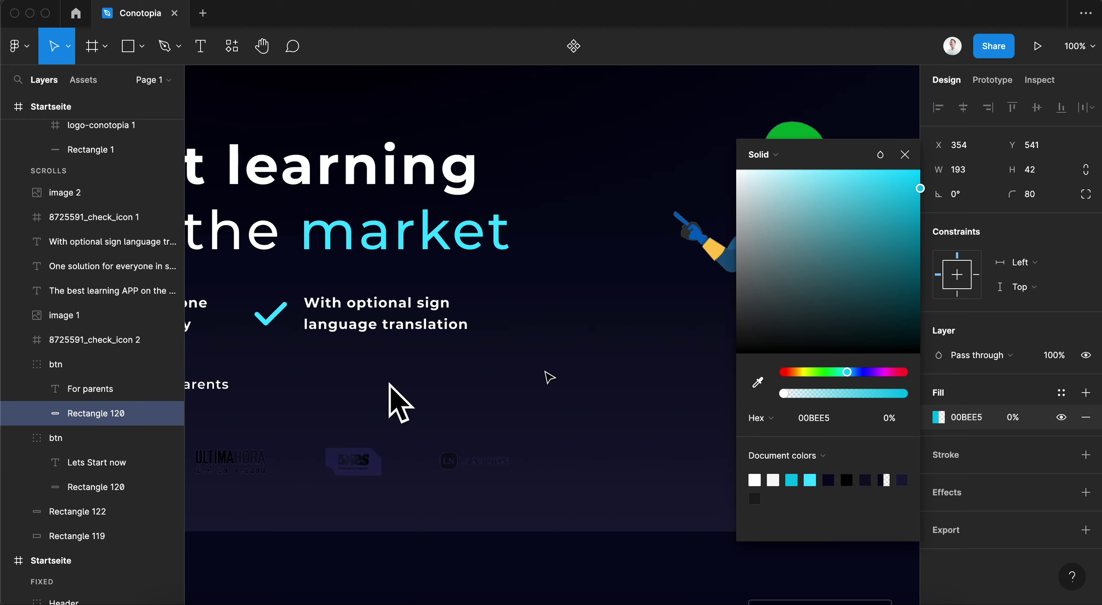
left_click(988, 461)
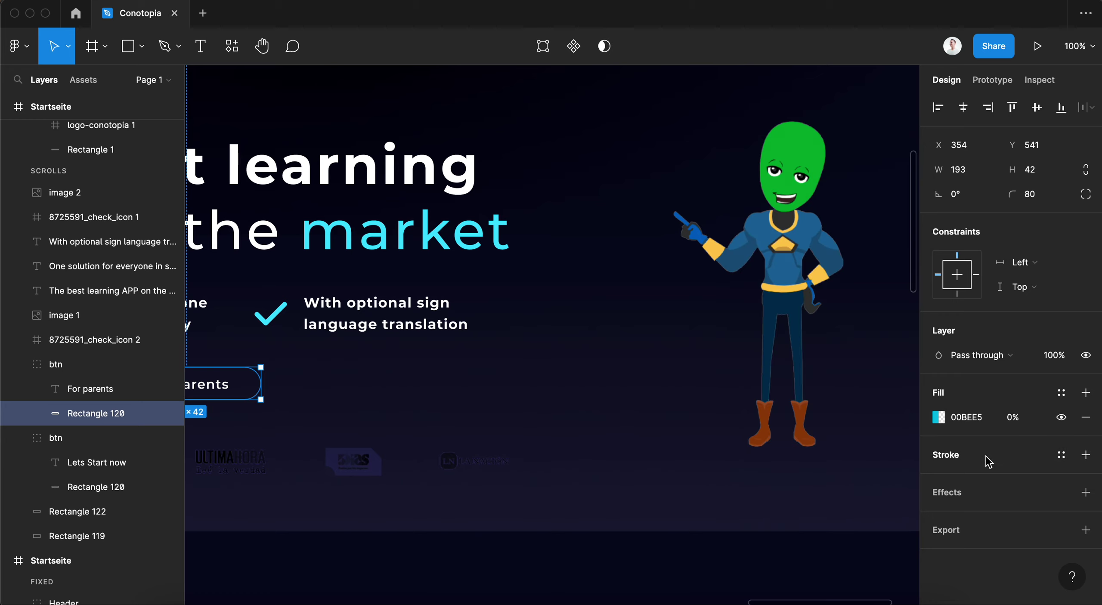
- Add a 1 px cyan 3EDEFF stroke to the 'For parents' button
left_click(955, 461)
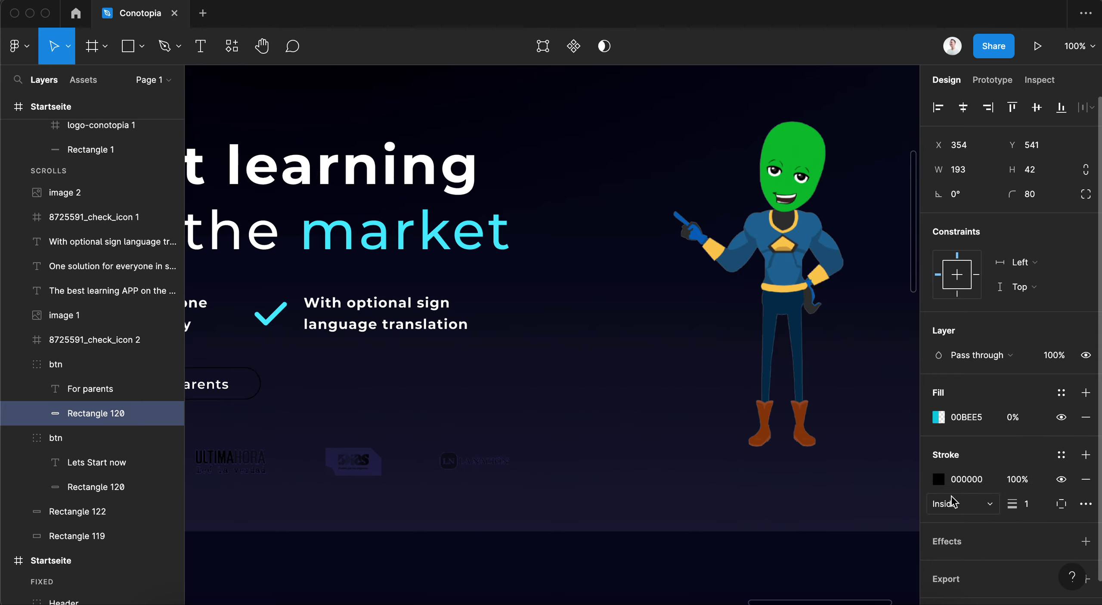
left_click(938, 479)
left_click(810, 535)
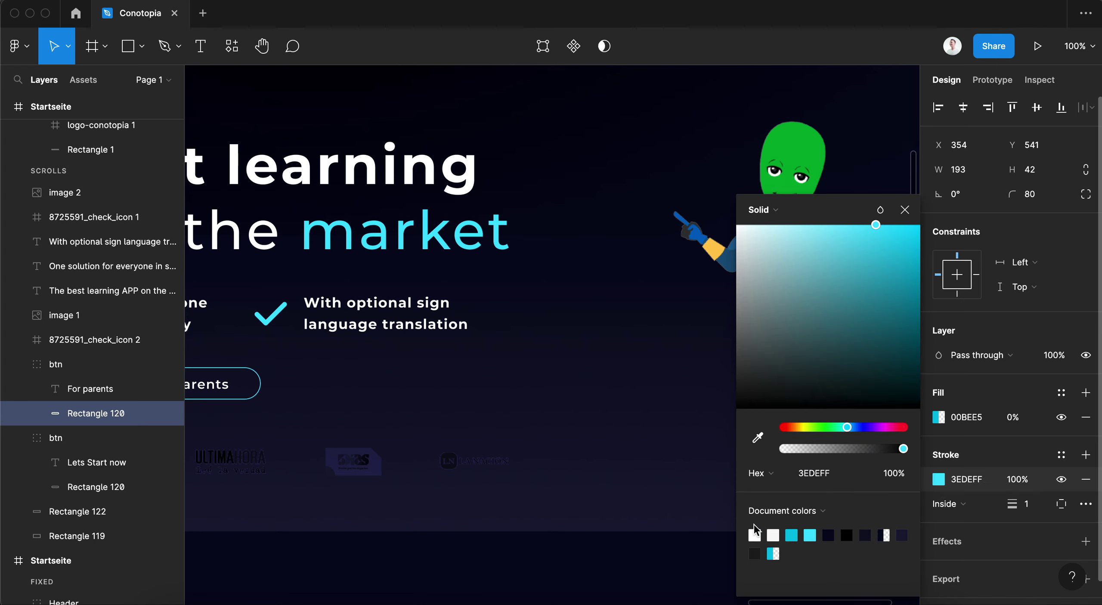
scroll(529, 445, "left", 5)
scroll(529, 445, "left", 5)
scroll(538, 442, "left", 5)
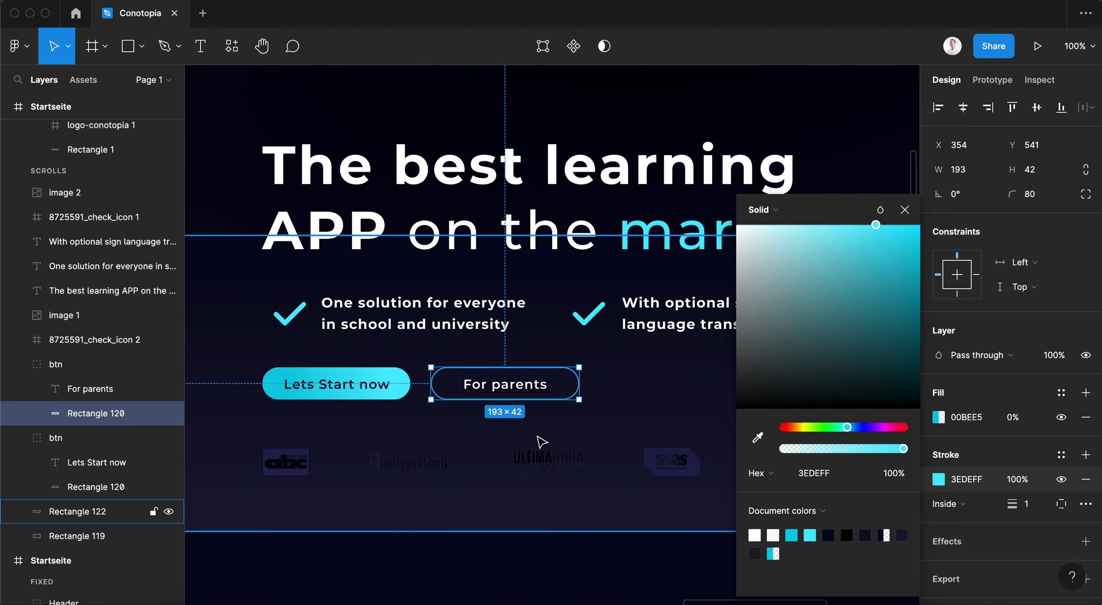
left_click(572, 558)
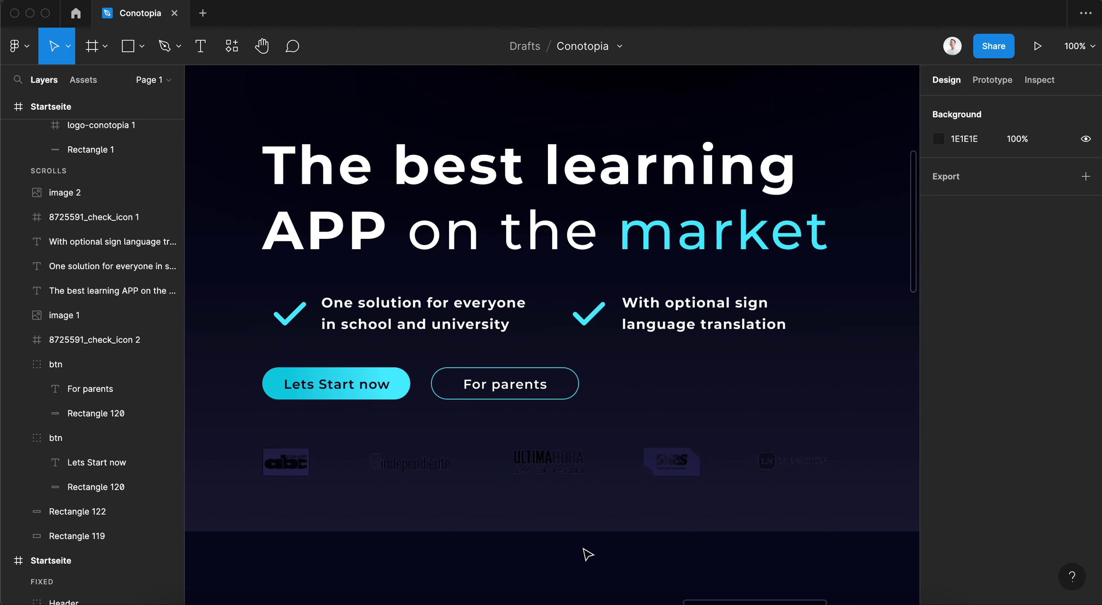
- Widen both hero buttons to about 341.61×42 with more space between them
scroll(602, 525, "up", 2)
left_click(572, 430)
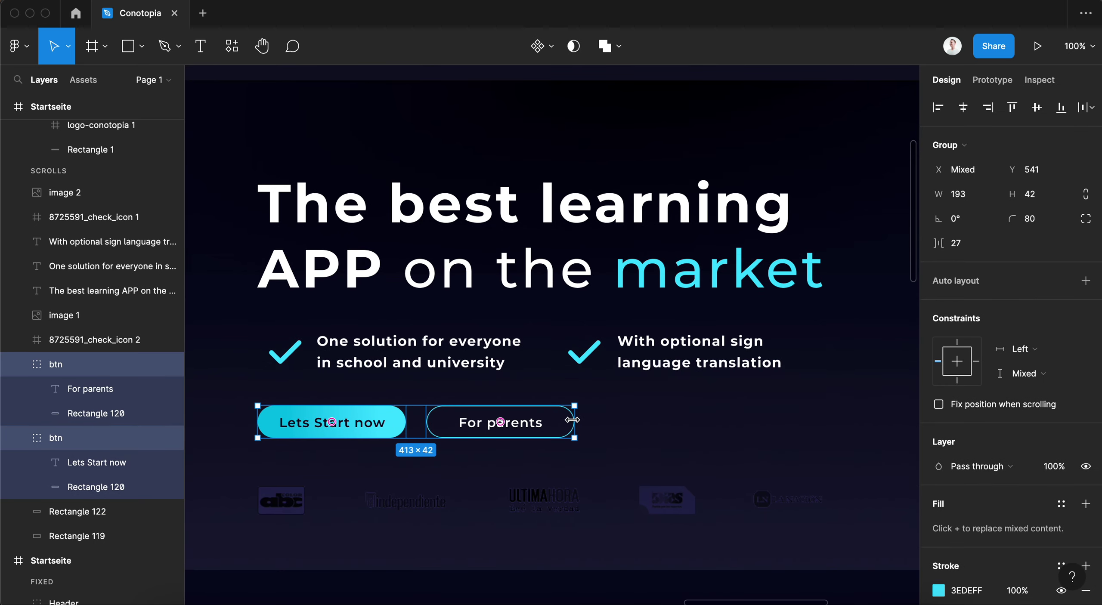
left_click_drag(574, 422, 788, 422)
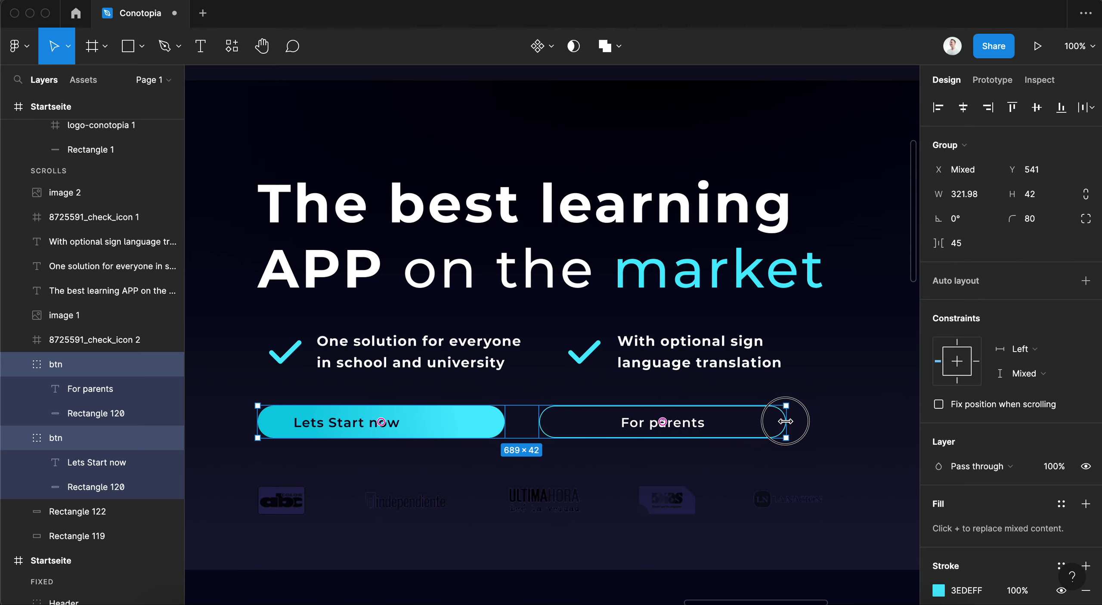
left_click_drag(789, 422, 818, 420)
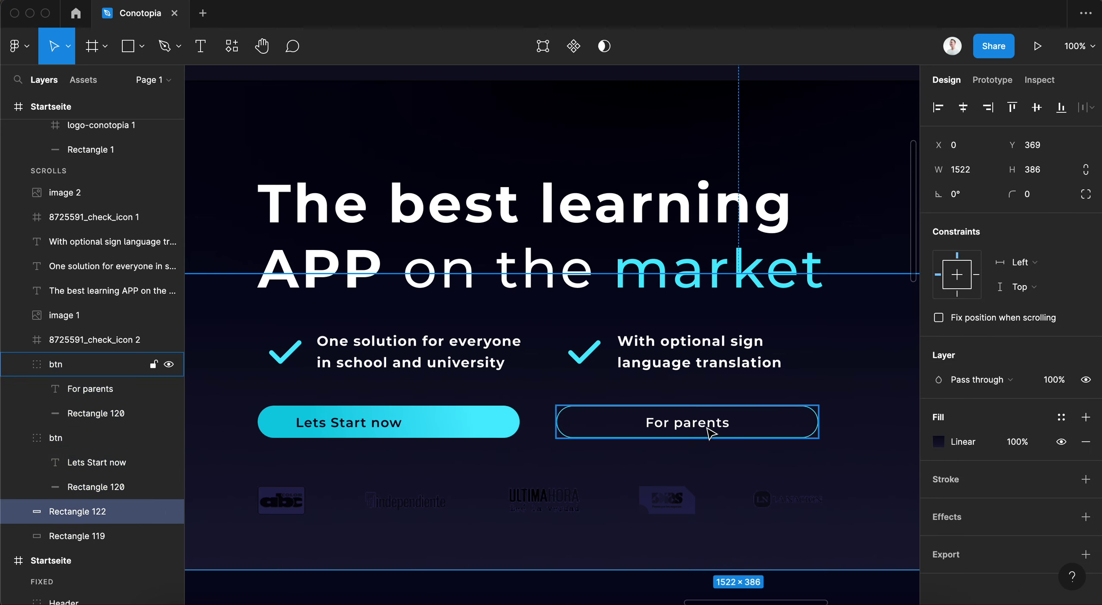
- Centre the 'Lets Start now' label inside its button
left_click(379, 432)
double_click(378, 431)
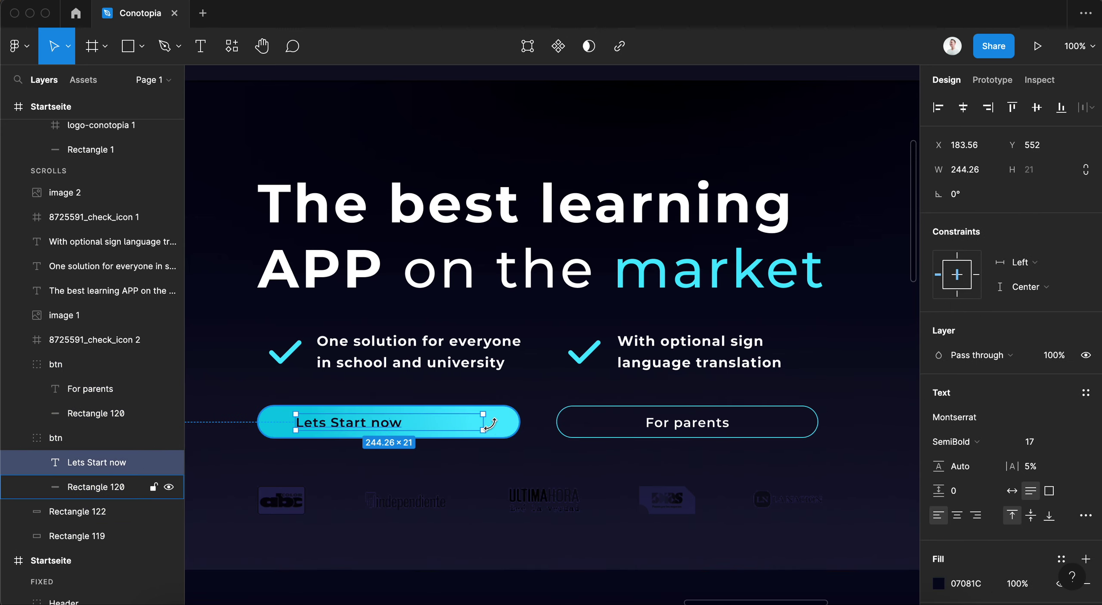
left_click(956, 515)
left_click(107, 486, "shift")
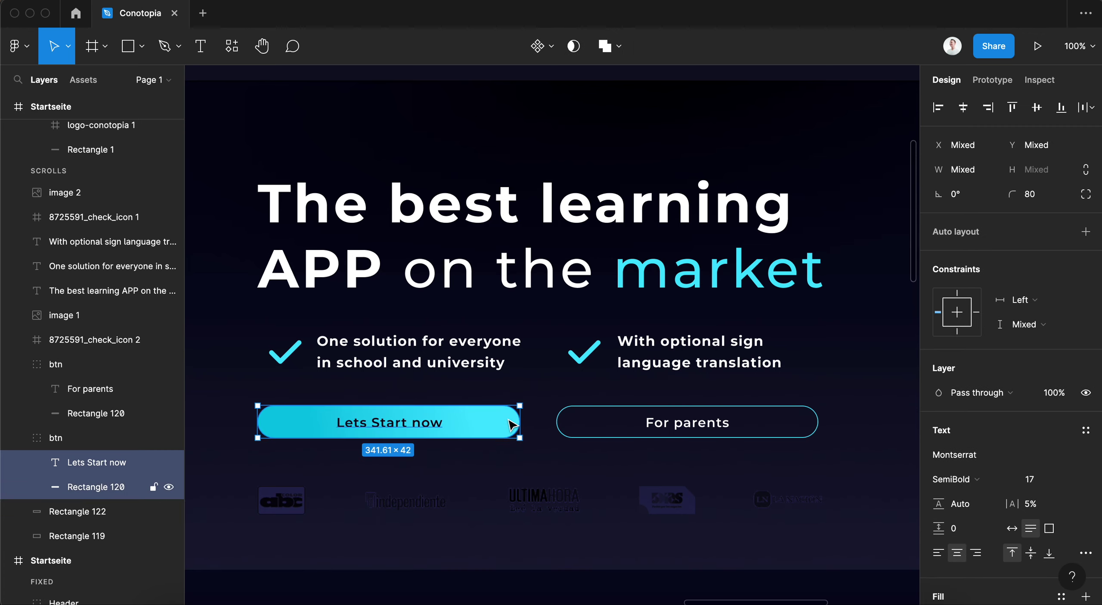
left_click(717, 429)
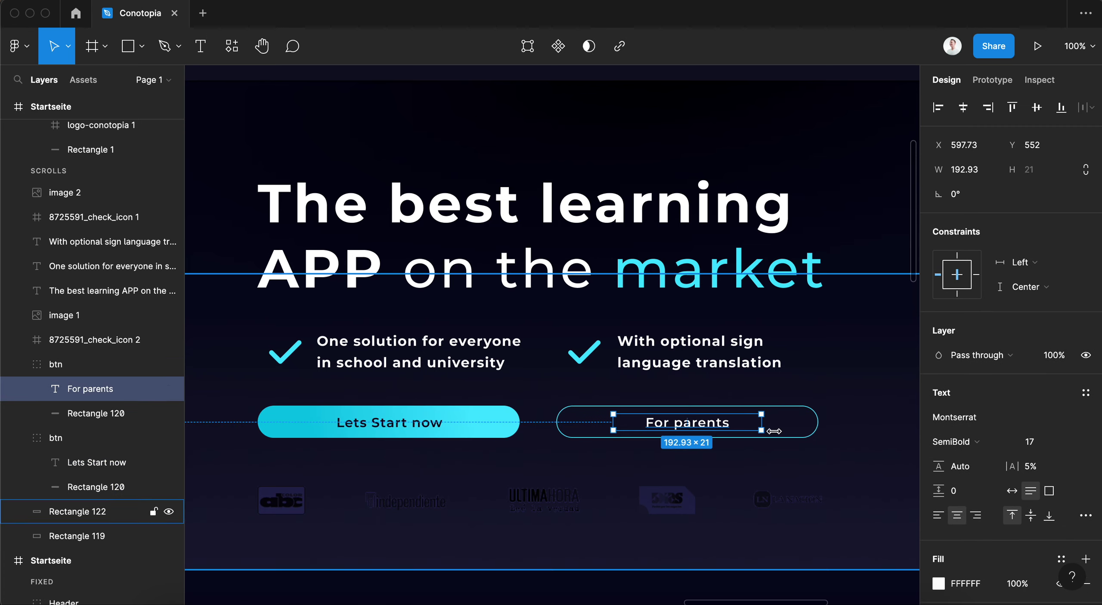
left_click(801, 431, "shift")
left_click(829, 446)
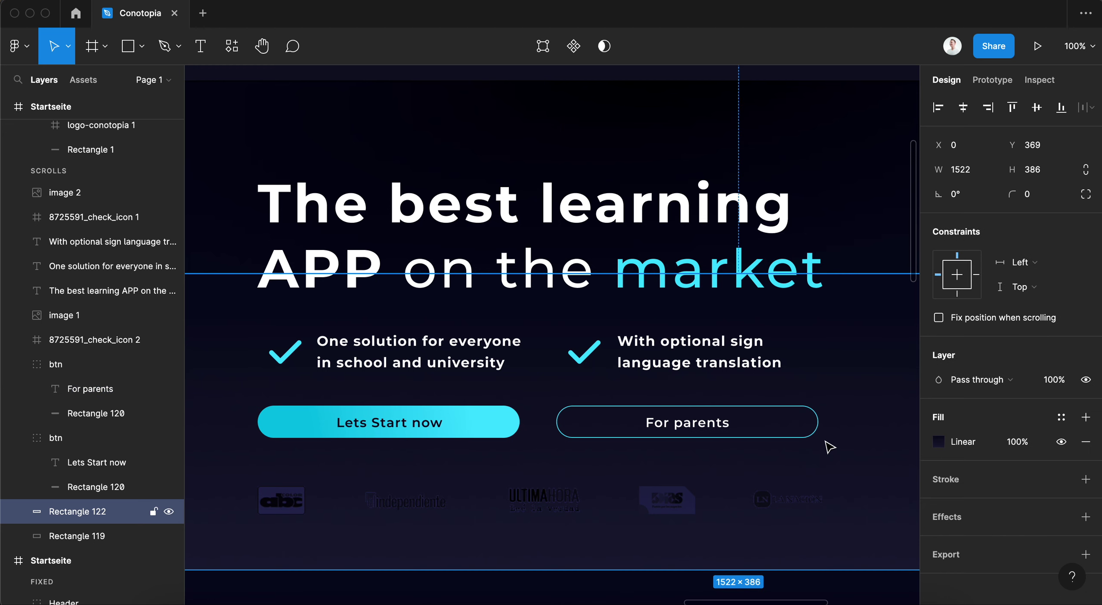
- Select the press-logo strip and bring up its blend mode choices
key("minus")
left_click(583, 100)
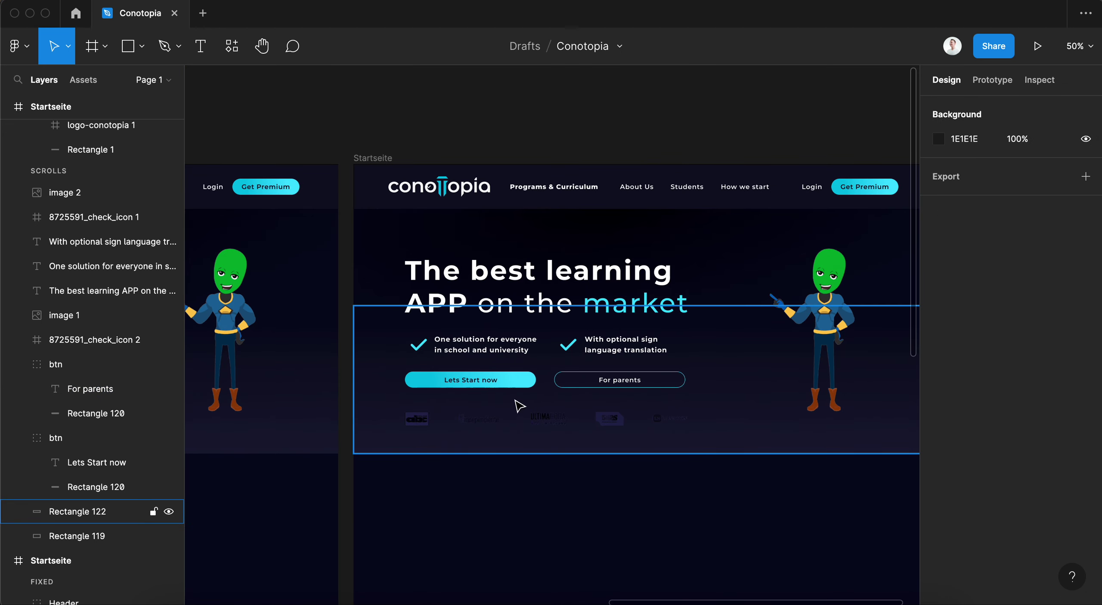
left_click(615, 423)
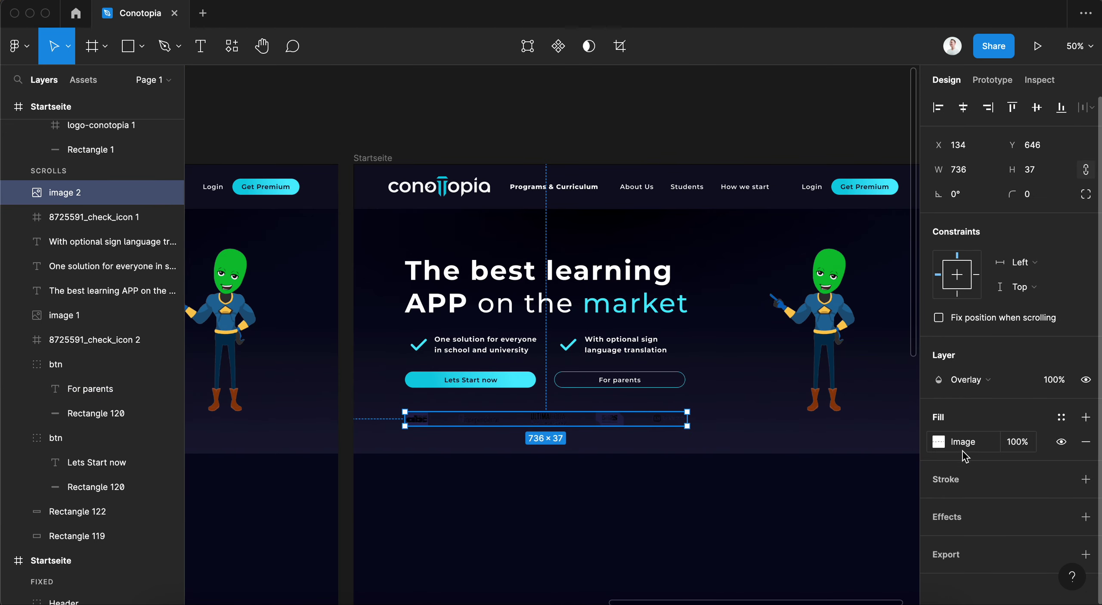
left_click(969, 379)
- Switch the logo strip's blend mode from Overlay to Normal
left_click(968, 211)
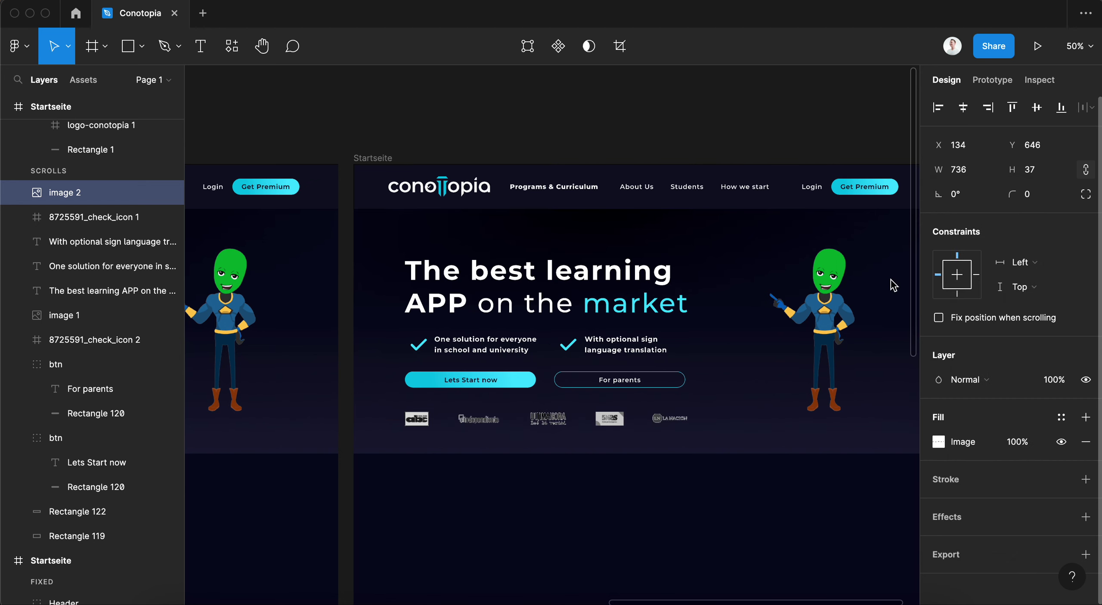
left_click(575, 108)
key("shift+0")
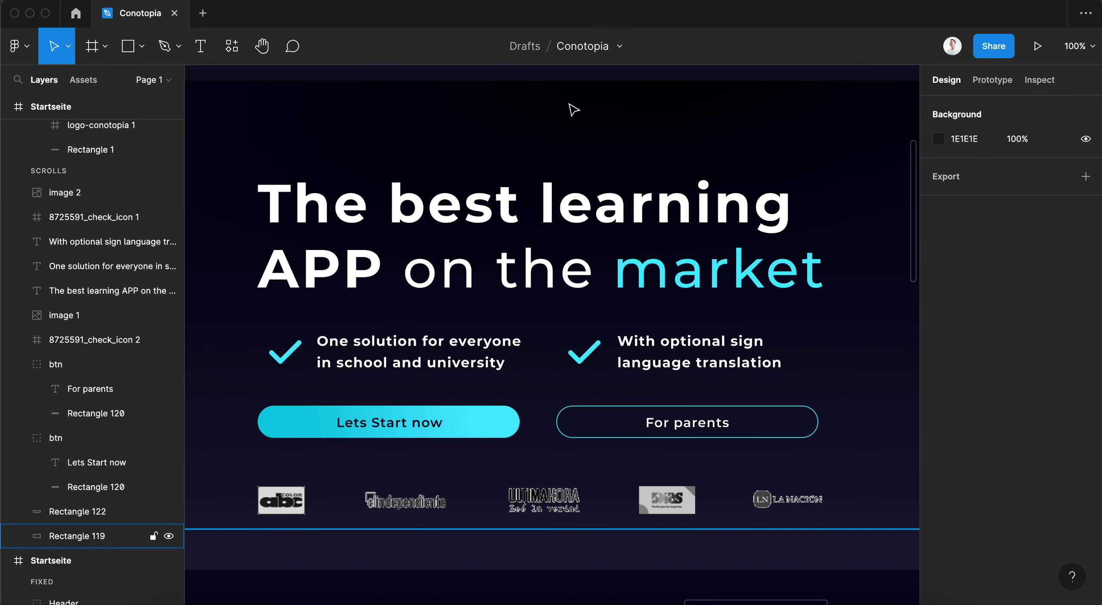
- Delete the image 2 press-logo strip from under the buttons
left_click(653, 512)
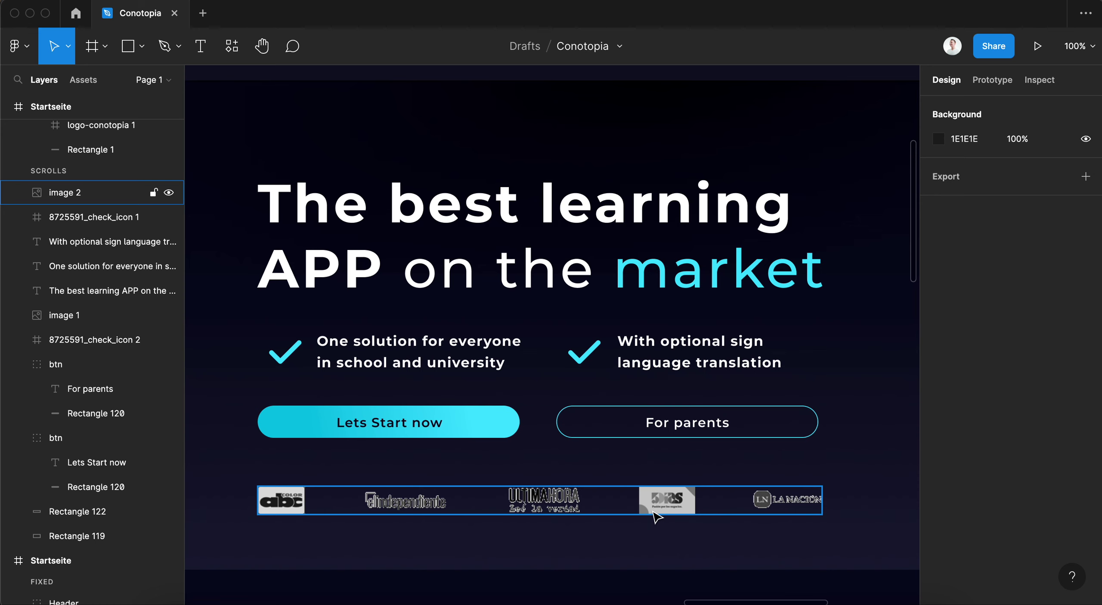
left_click(653, 512)
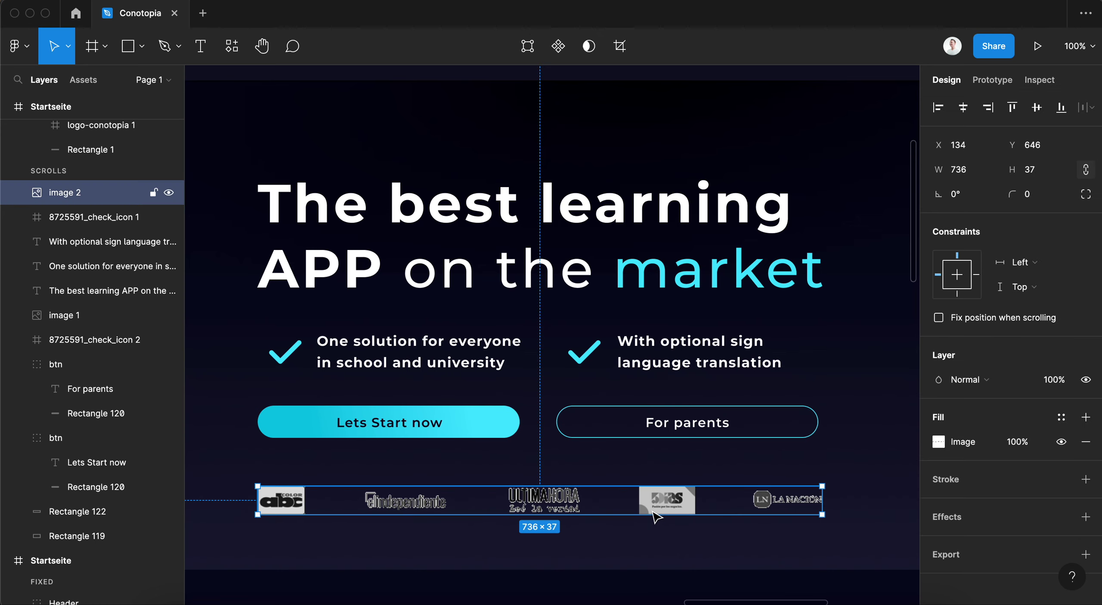
key("Delete")
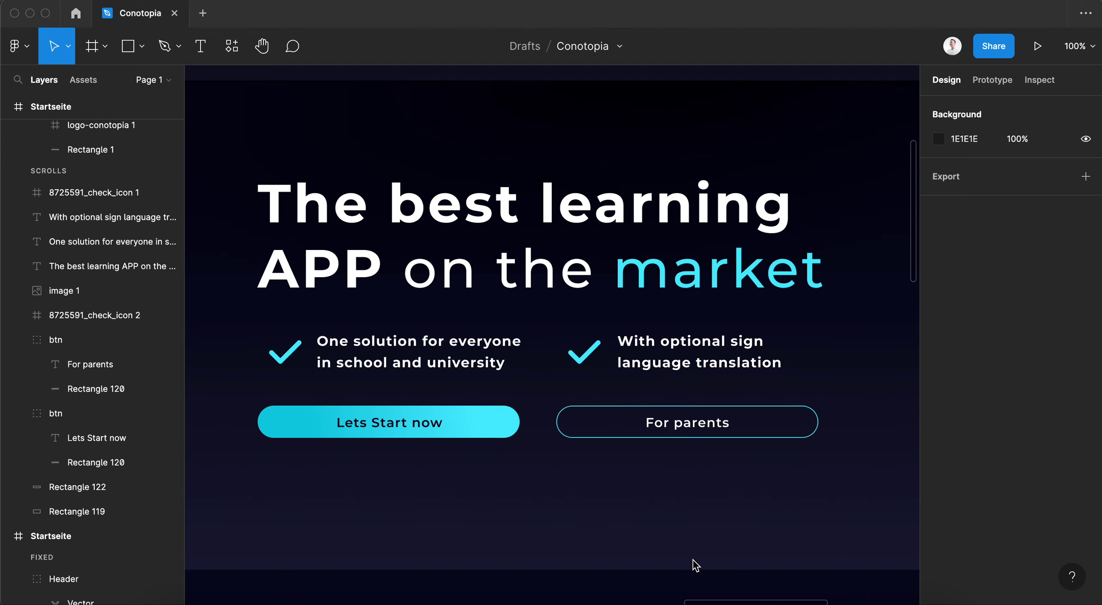
- Paste a copy of the header Conotopia logo into the hero and shrink it to 100×20
scroll(321, 418, "left", 6)
scroll(321, 417, "up", 2)
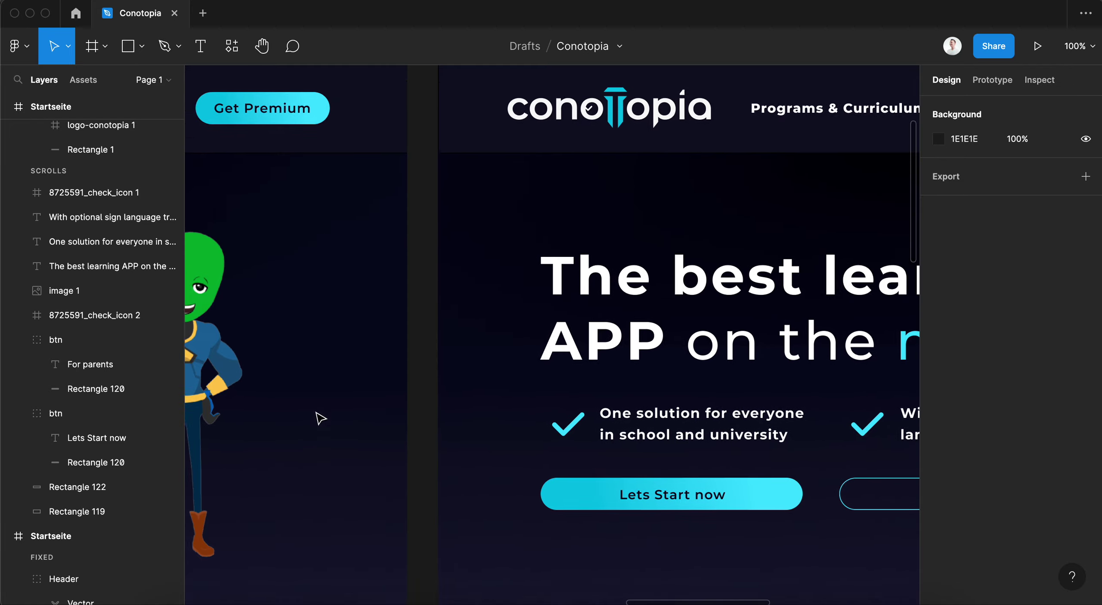
scroll(320, 418, "up", 2)
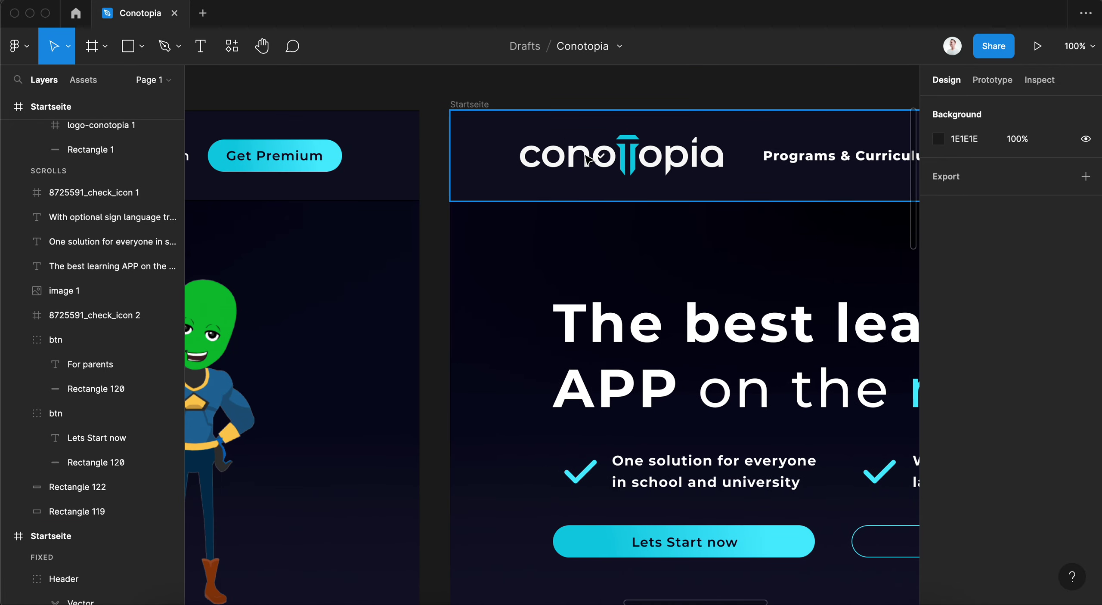
left_click(624, 156)
scroll(674, 294, "down", 4)
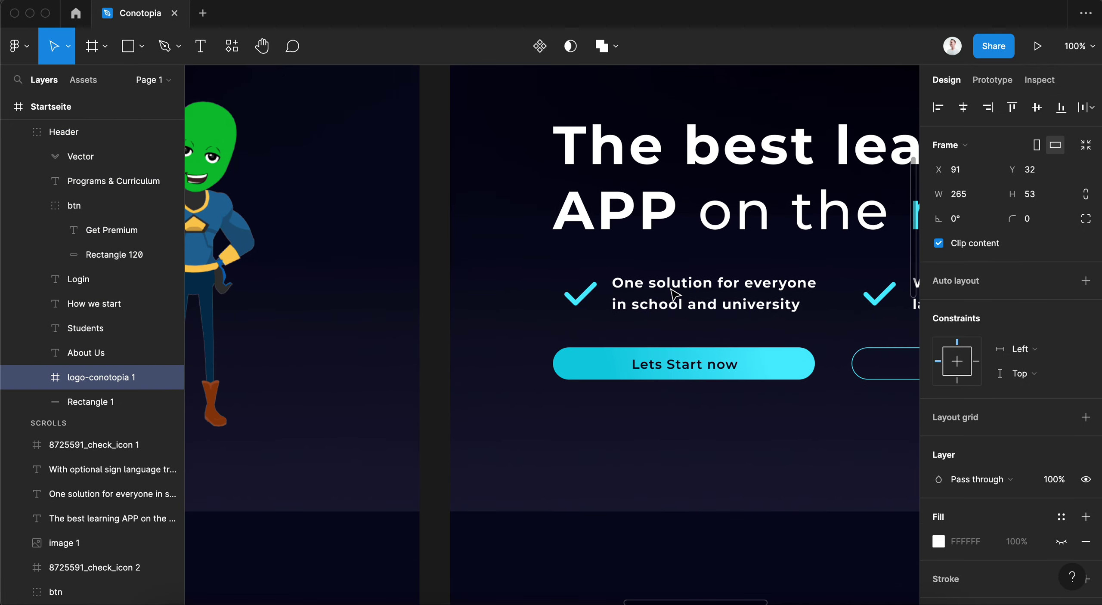
scroll(674, 294, "right", 2)
left_click(519, 396)
key("ctrl+v")
scroll(612, 398, "up", 4)
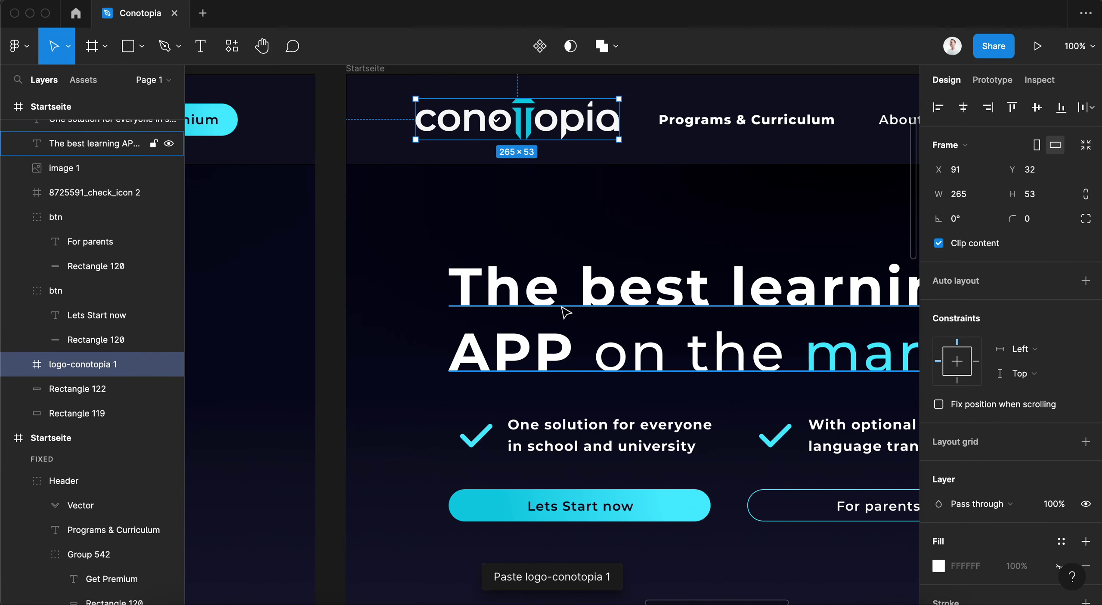
key("shift+Down")
key("shift+Down")
key("shift+Down")
key("shift+Down")
key("shift+Down")
key("shift+Down")
key("shift+Down")
key("shift+Down")
key("shift+Down")
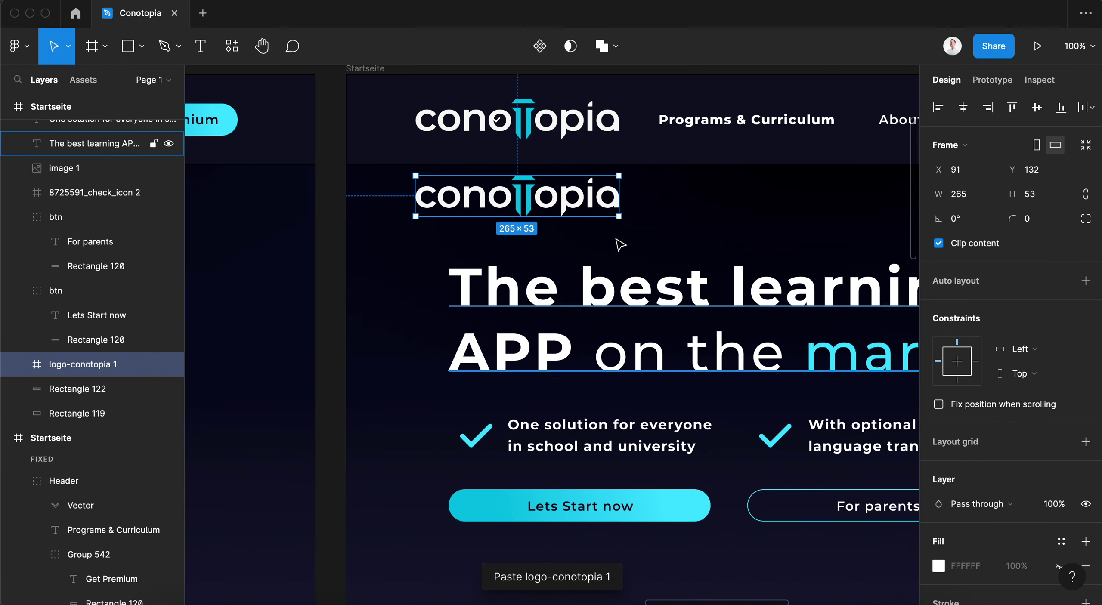
mouse_move(619, 175)
left_mouse_down()
mouse_move(460, 213)
mouse_move(496, 577)
left_mouse_up()
- Paste and nudge more logo copies into a row of five under the buttons
scroll(537, 555, "down", 1)
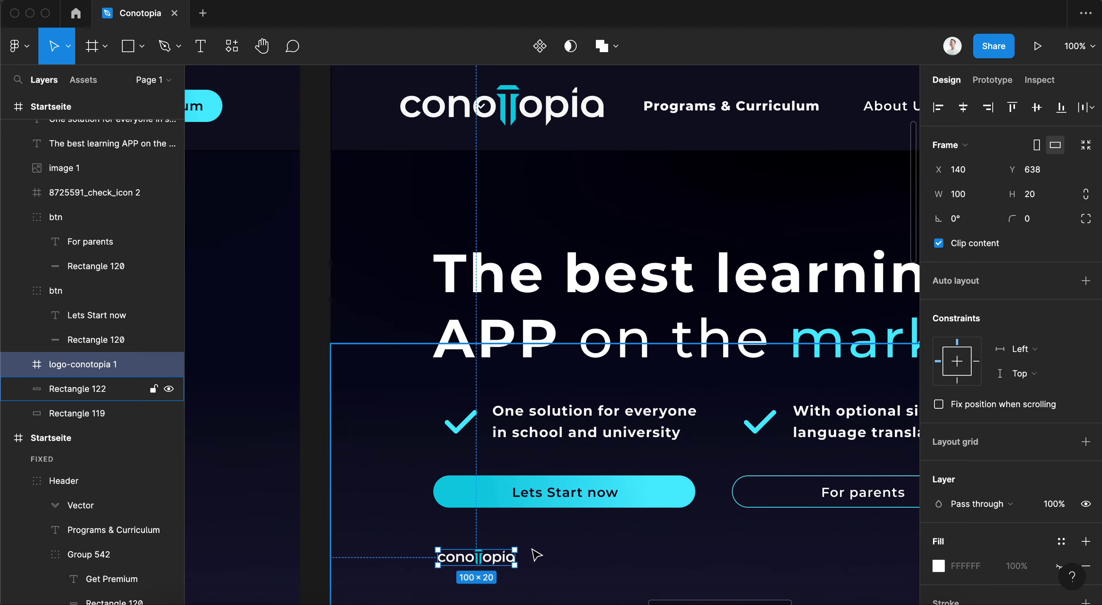
scroll(537, 555, "down", 2)
key("ctrl+v")
key("shift+Right")
key("shift+Right")
key("shift+Right")
key("shift+Right")
key("shift+Right")
key("shift+Right")
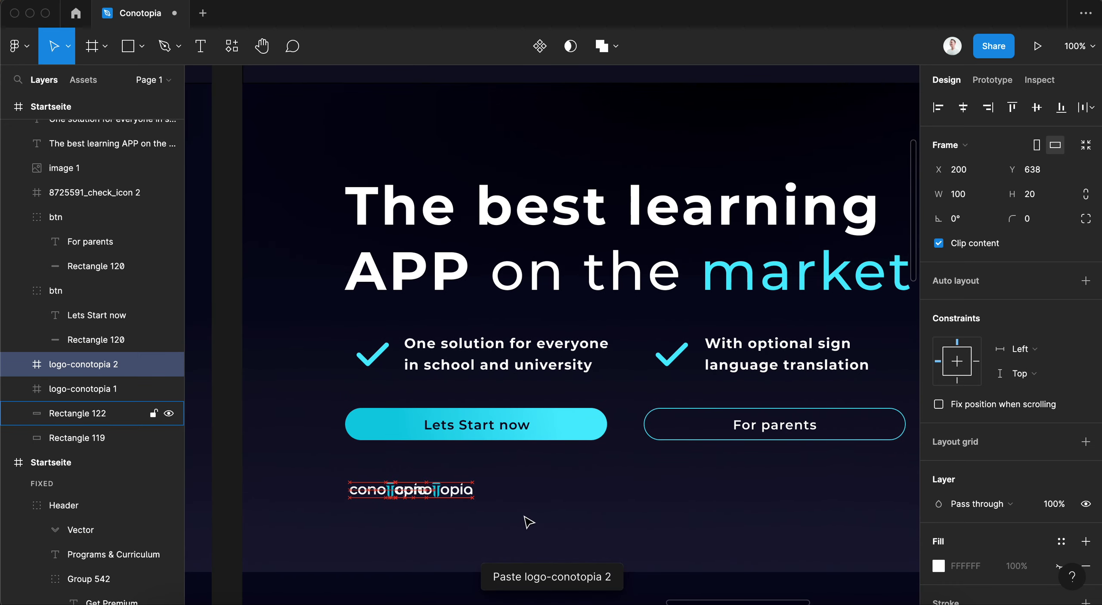
key("shift+Right")
key("shift+Right")
key("shift+Right")
key("shift+Right")
key("shift+Right")
key("shift+Right")
key("shift+Right")
key("shift+Right")
key("shift+Right")
key("shift+Right")
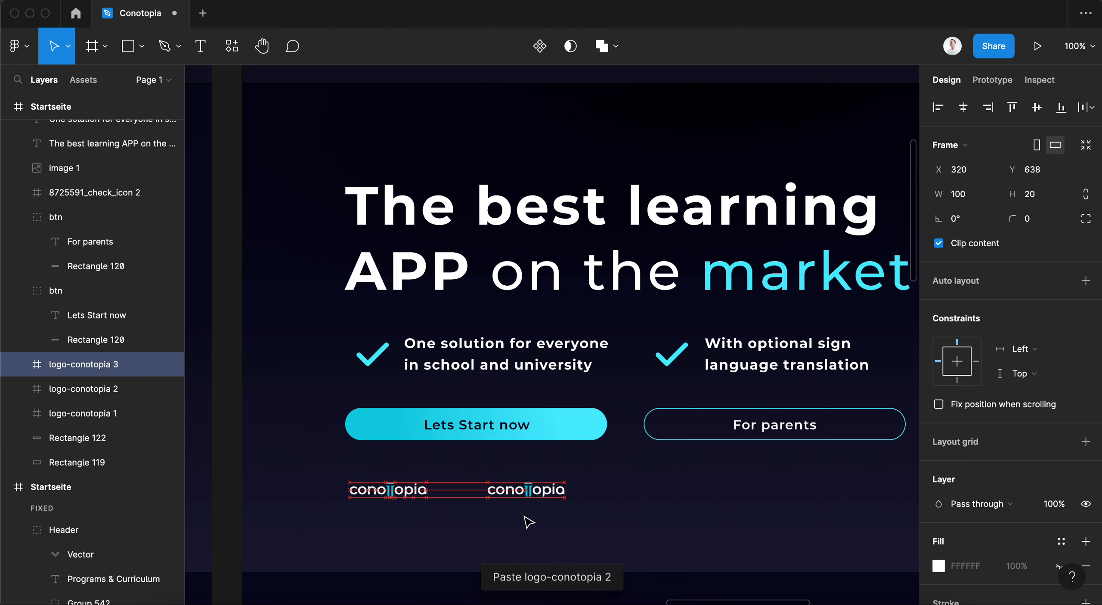
key("shift+Right")
key("shift+Right")
key("shift+Right")
key("shift+Right")
key("shift+Right")
key("shift+Right")
key("shift+Right")
key("shift+Right")
key("shift+Right")
key("shift+Right")
key("shift+Right")
key("shift+Right")
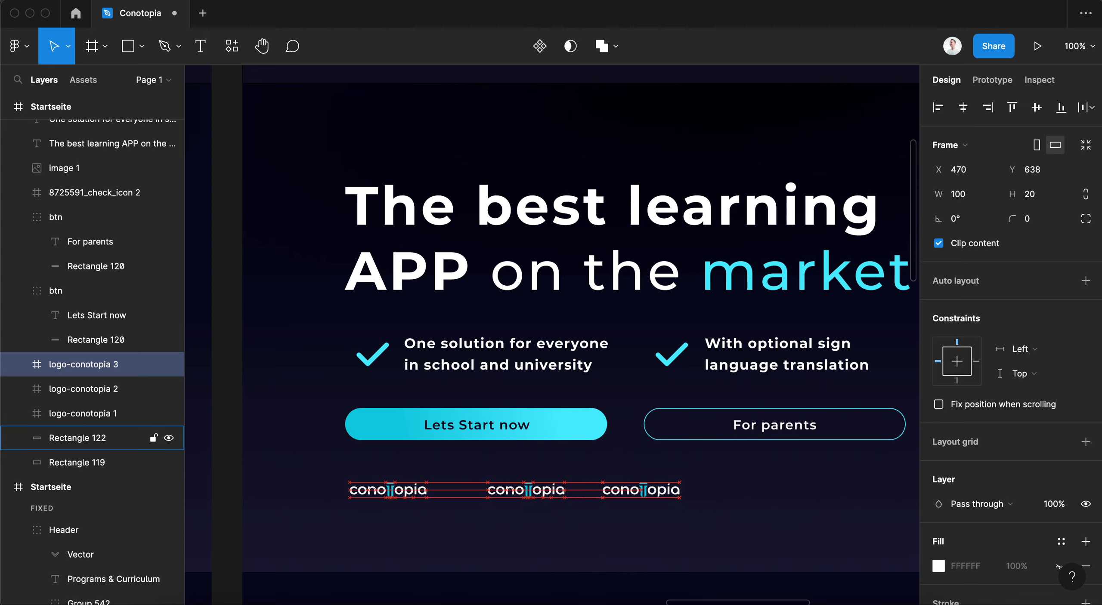
key("shift+Right")
key("shift+Right")
key("shift+Right")
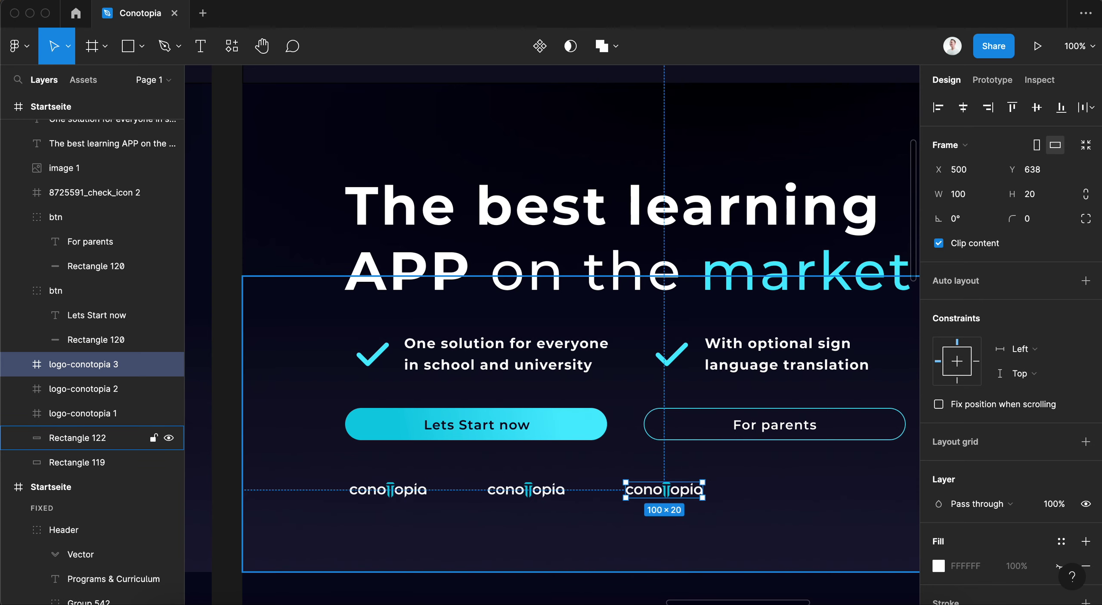
left_click(525, 489, "shift")
key("ctrl+c")
key("ctrl+v")
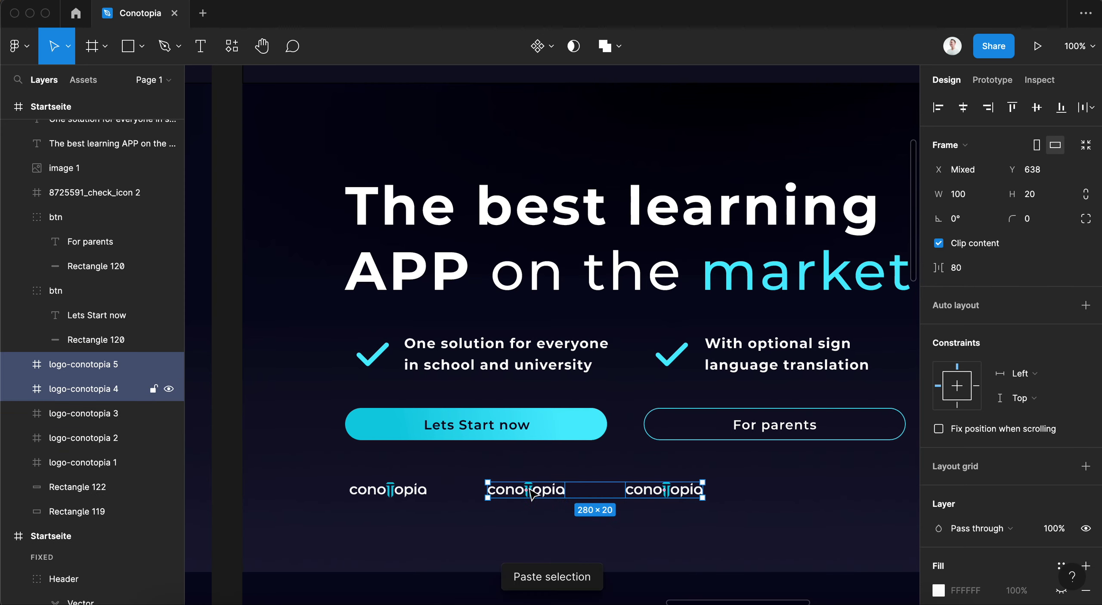
left_click_drag(562, 490, 805, 489)
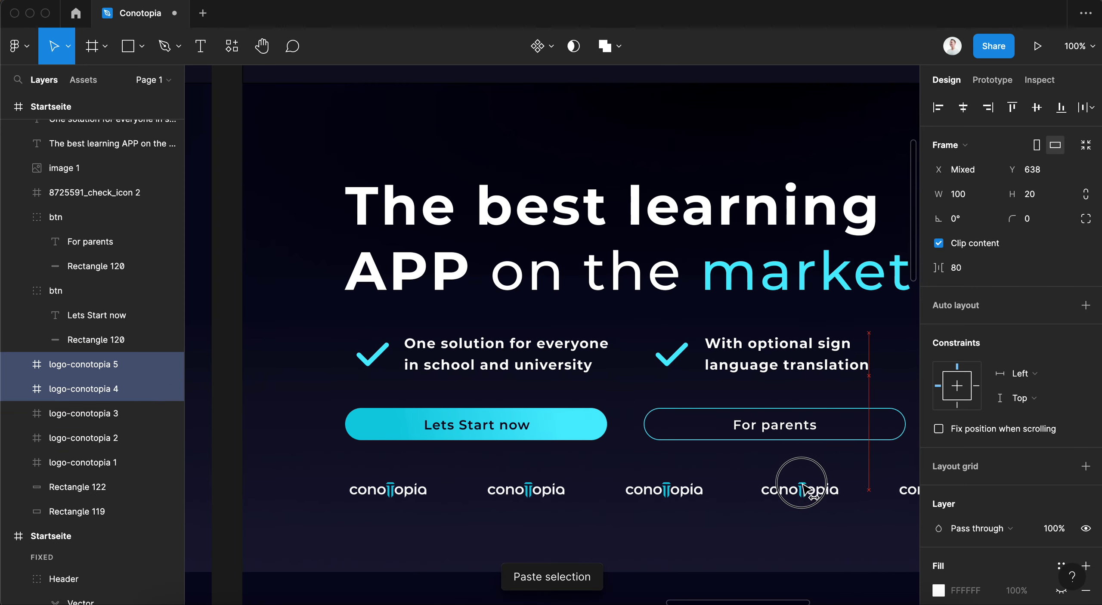
key("minus")
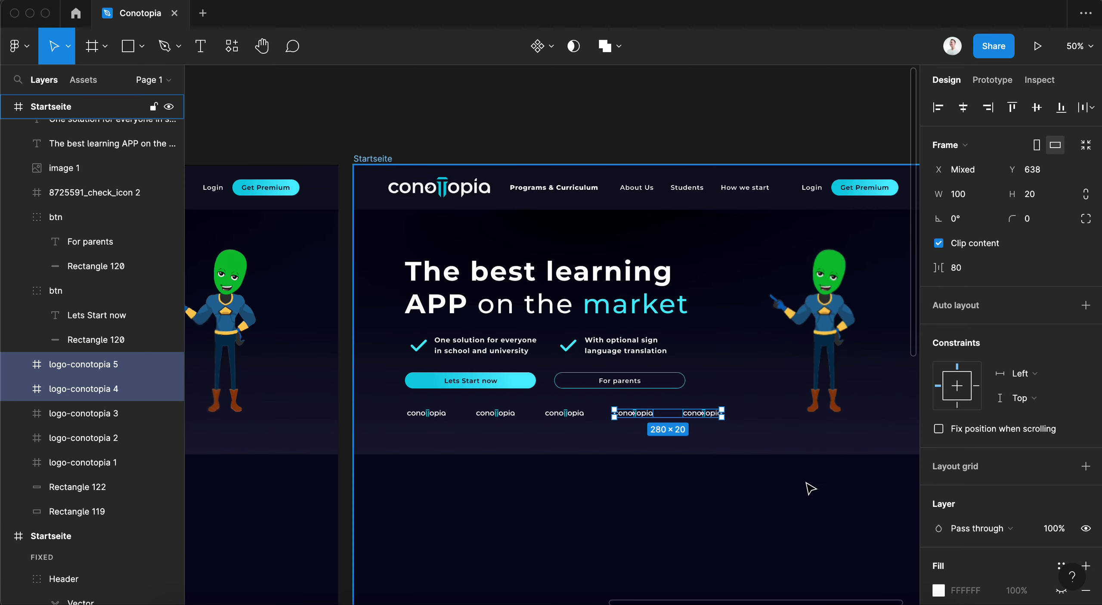
- Delete logo-conotopia 5 and shift the remaining four logos right under the buttons
key("Escape")
left_click(699, 413)
key("Delete")
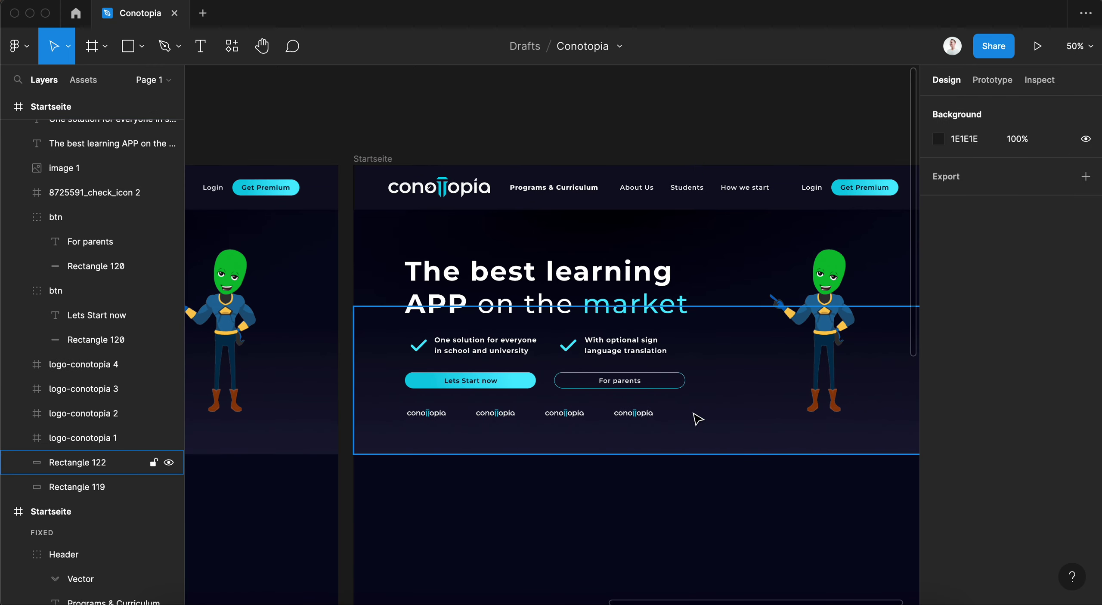
left_click_drag(662, 415, 446, 412)
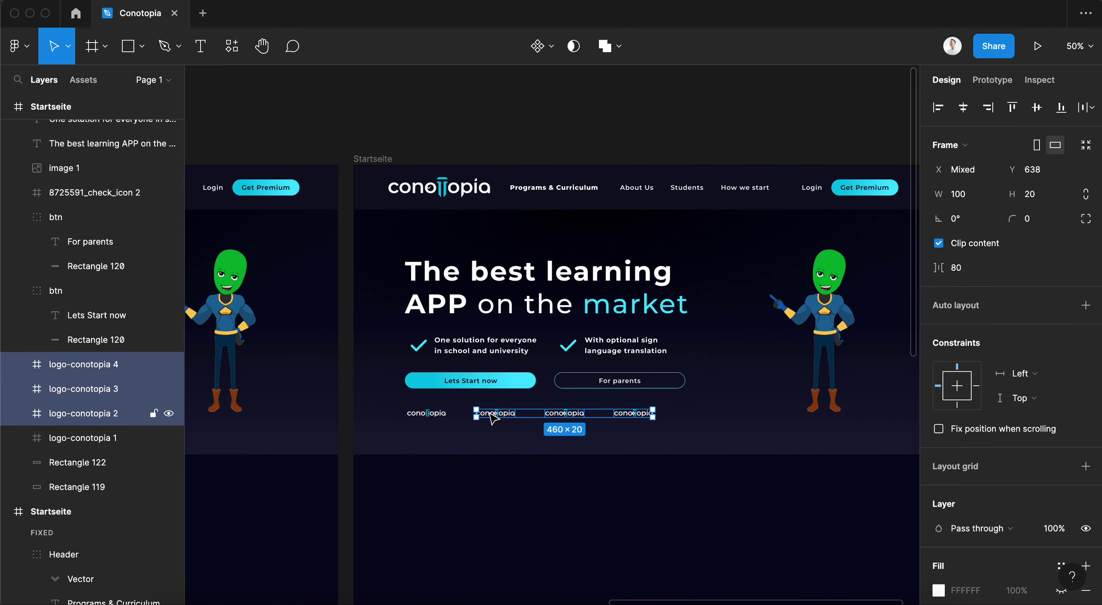
key("shift+Right")
key("shift+Right")
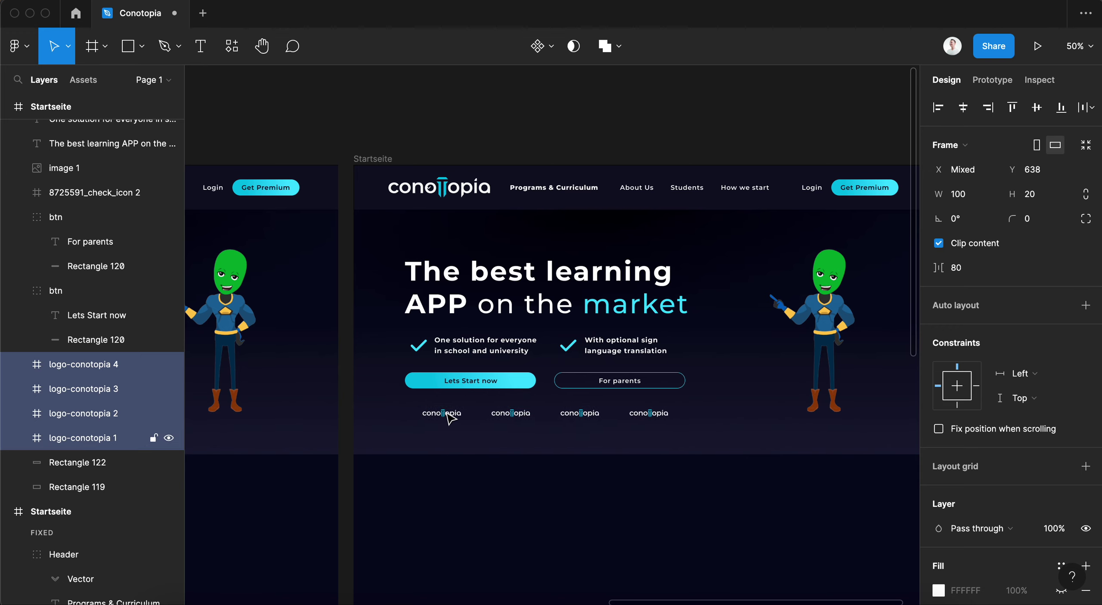
key("shift+Right")
key("shift+Right")
key("Left")
key("Left")
key("Left")
key("Left")
key("Left")
key("Left")
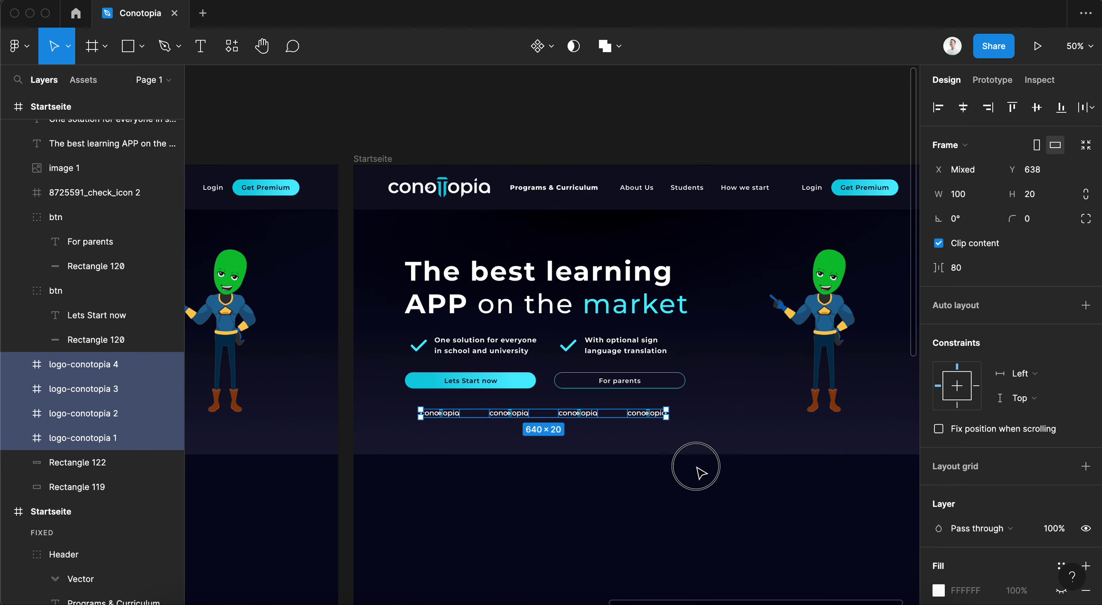
left_click(698, 467)
- Move the character illustration slightly left, to Y 229
scroll(698, 467, "right", 5)
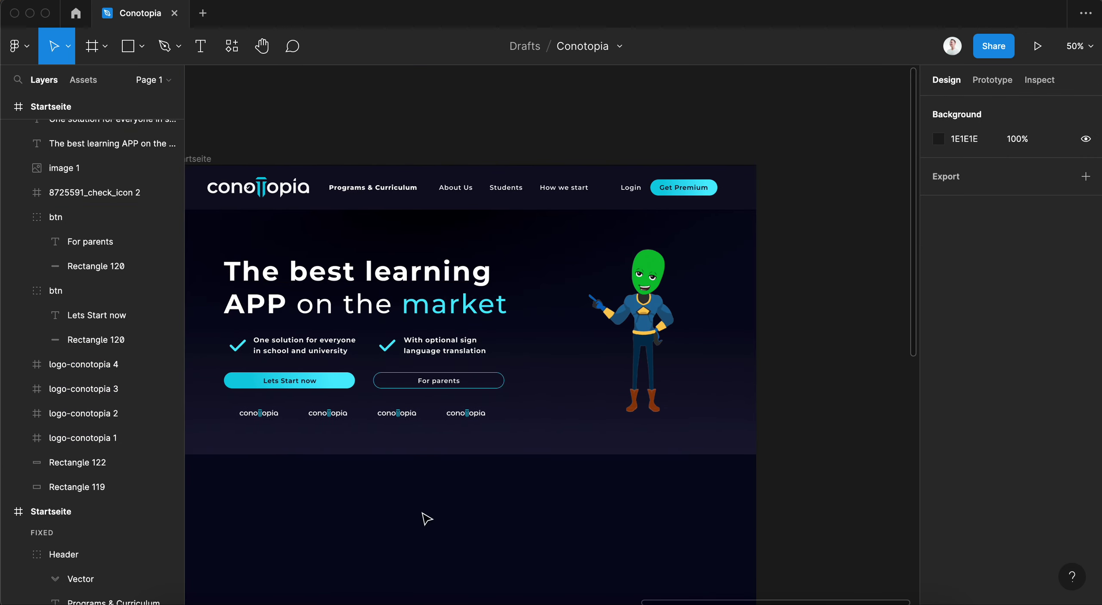
scroll(442, 509, "left", 1)
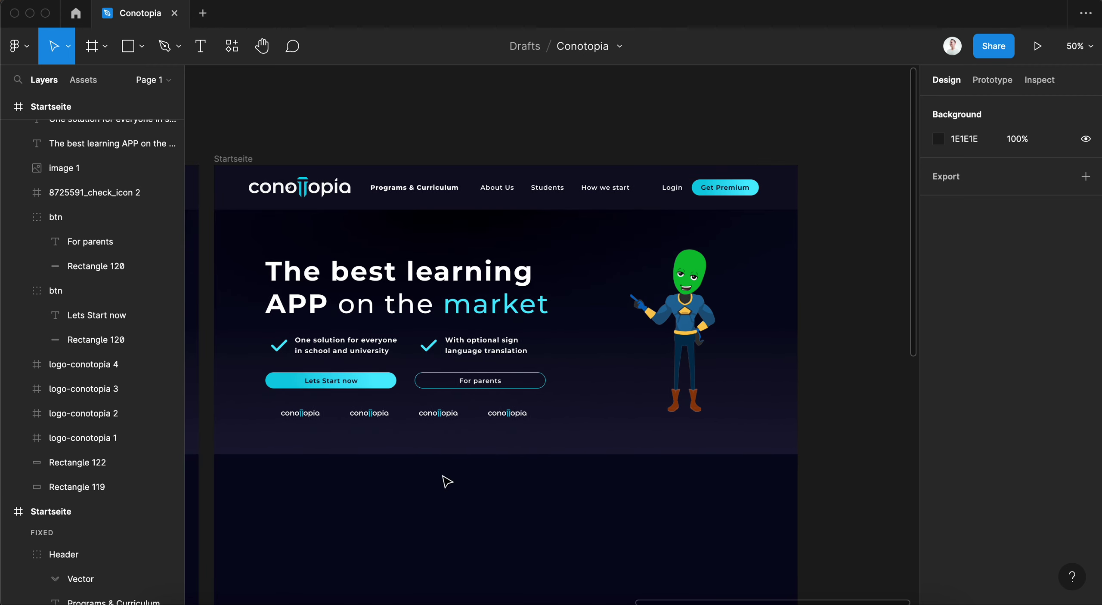
left_click(485, 489)
left_click_drag(688, 301, 677, 304)
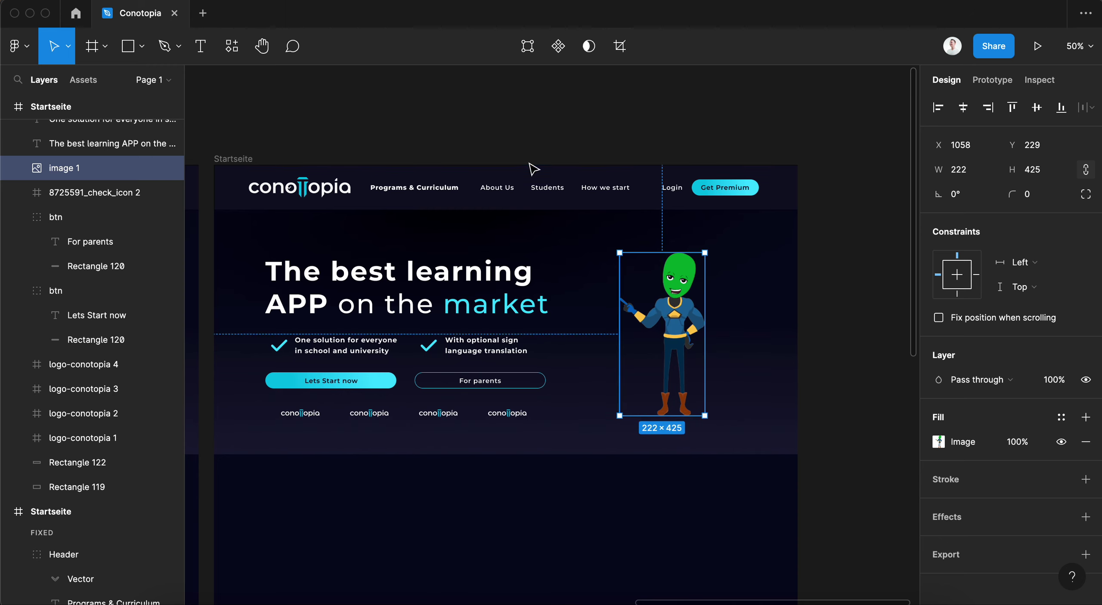
left_click(487, 149)
scroll(487, 149, "right", 10)
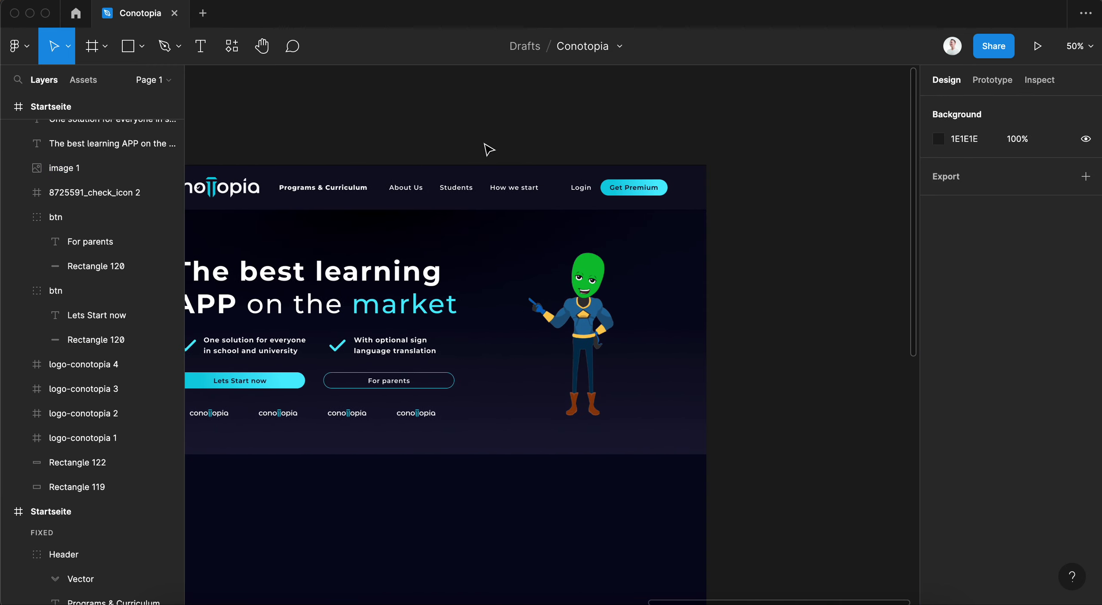
scroll(487, 148, "left", 5)
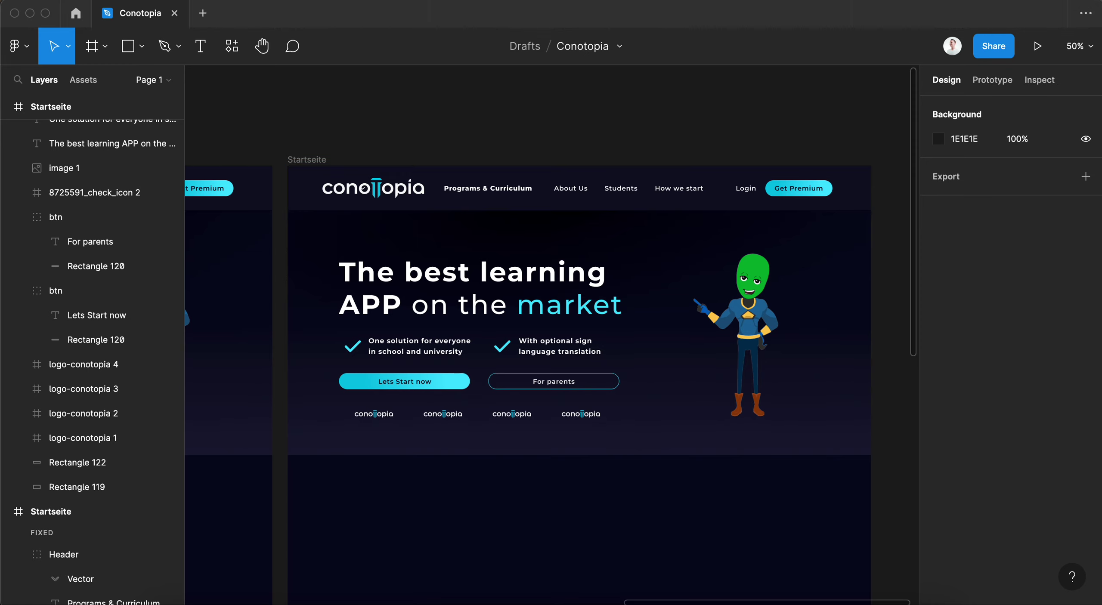
- Duplicate the headline below the hero and retype it as 'You are satisfied with us...'
mouse_move(532, 278)
left_mouse_down("alt")
mouse_move(588, 471)
mouse_move(629, 496)
left_mouse_up("alt")
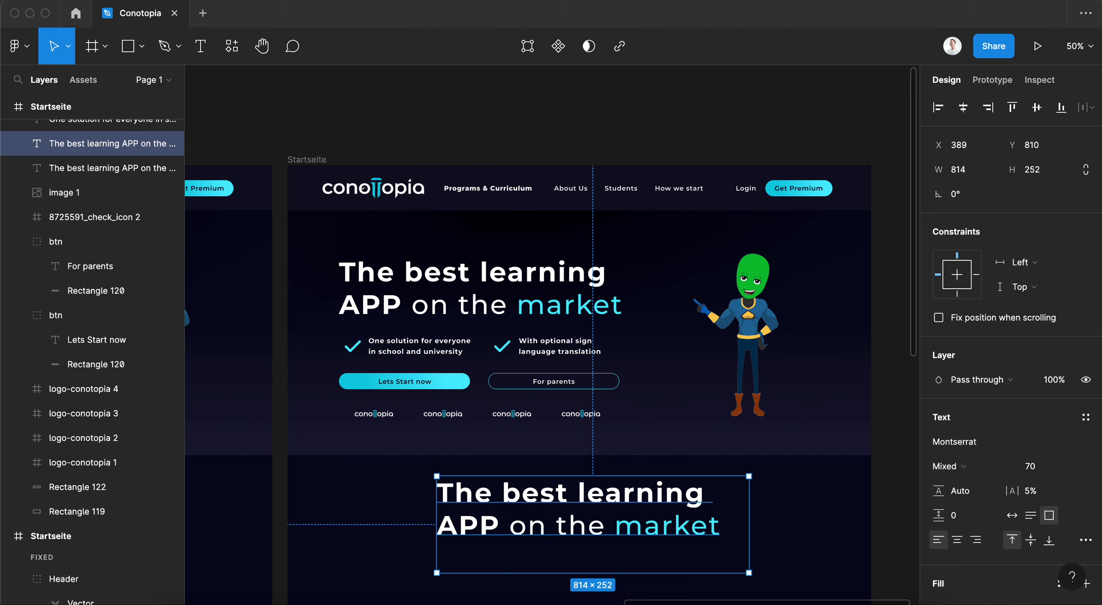
double_click(546, 492)
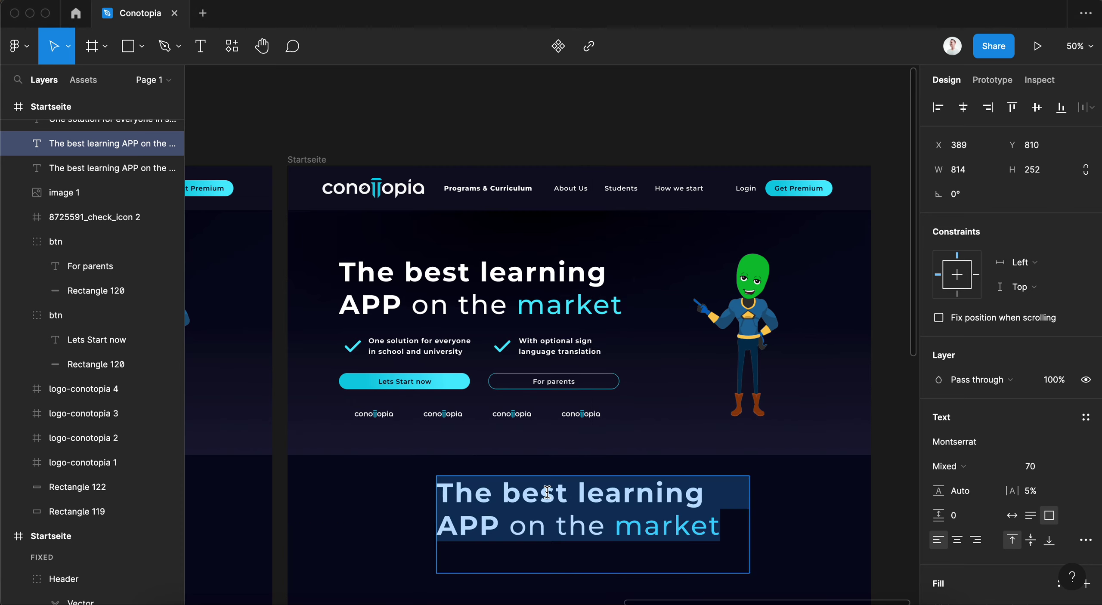
type("You are satisfied with us...")
key("ctrl+a")
- Set the heading to size 40, centre-aligned, auto width, and centre it on the page
left_click(1029, 468)
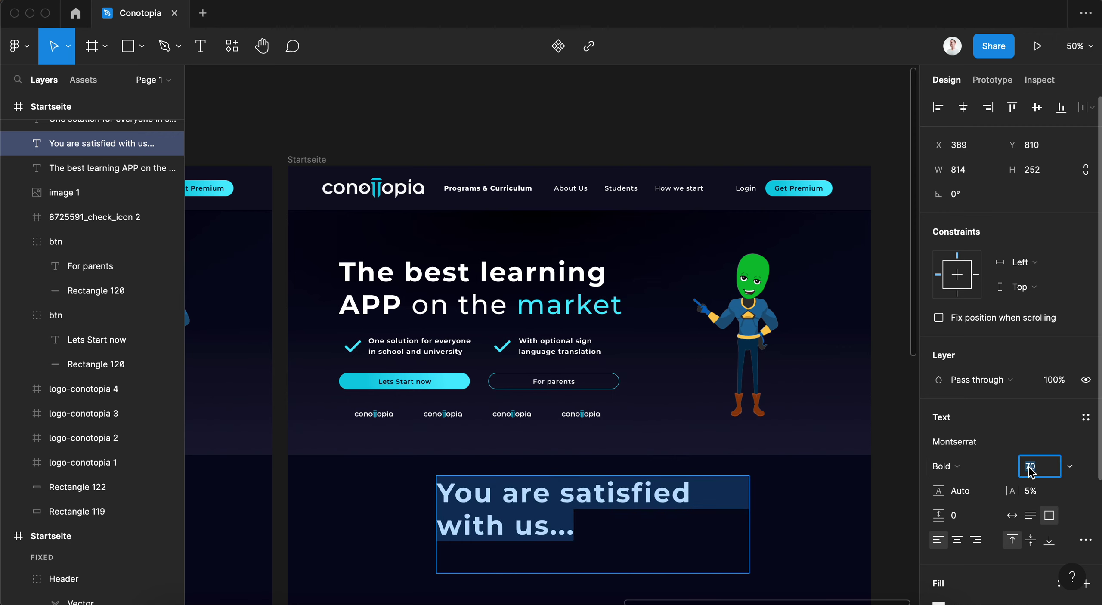
key("shift+Down")
key("shift+Down")
key("shift+Down")
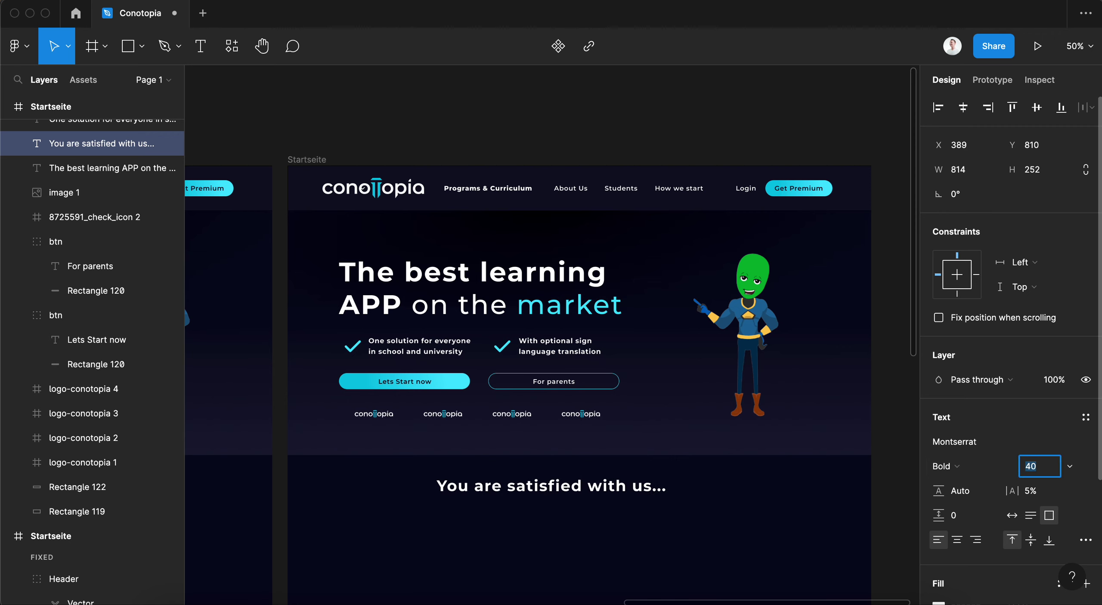
scroll(553, 443, "down", 1)
left_click(930, 536)
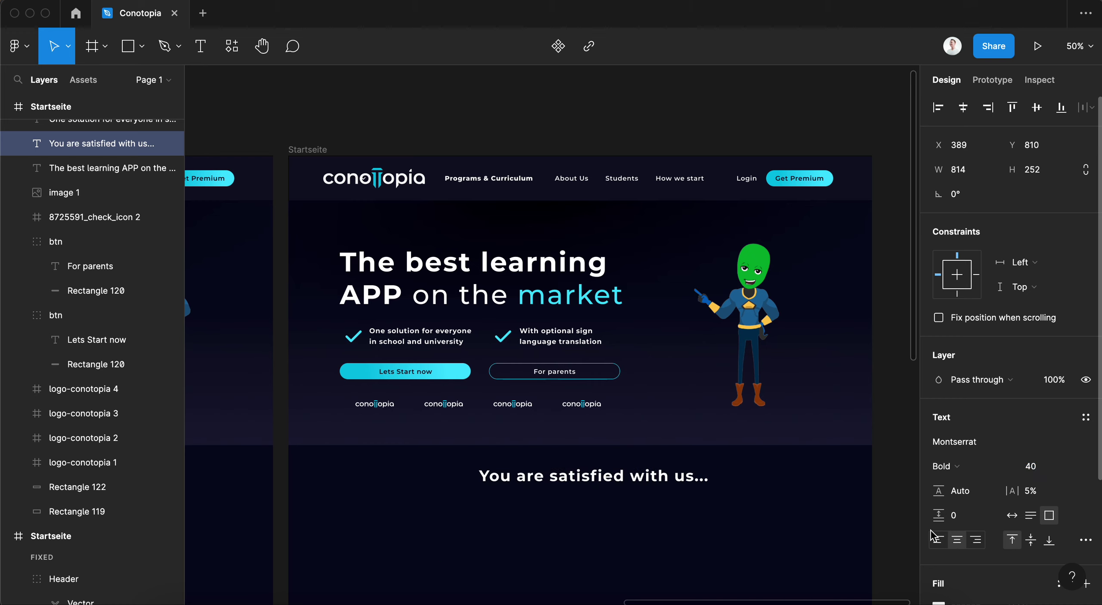
left_click(1011, 515)
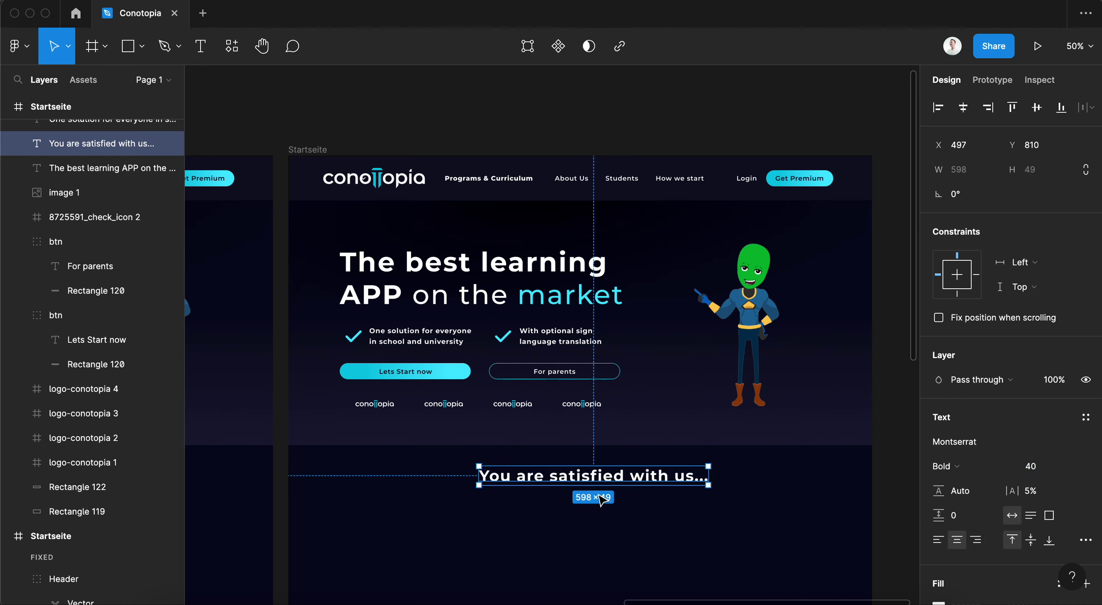
left_click_drag(602, 477, 615, 491)
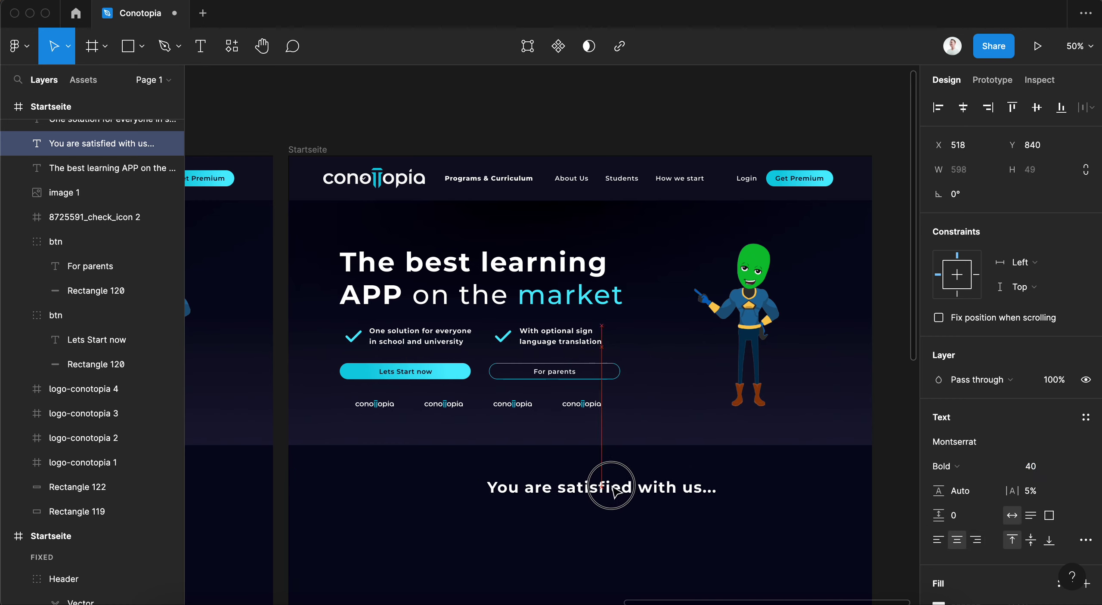
left_click_drag(611, 485, 586, 485)
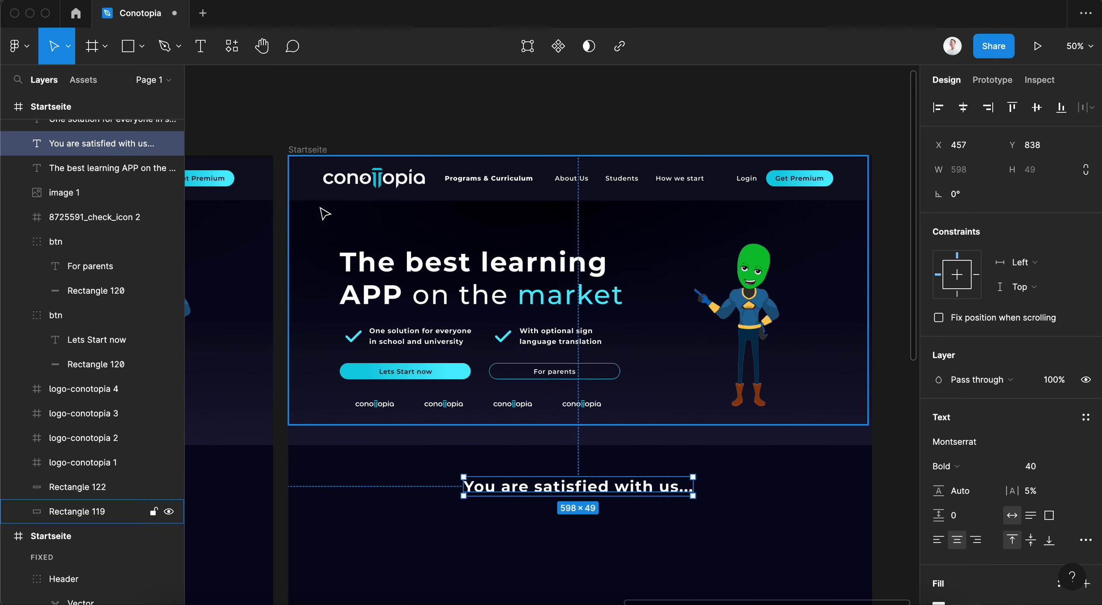
left_click(301, 149)
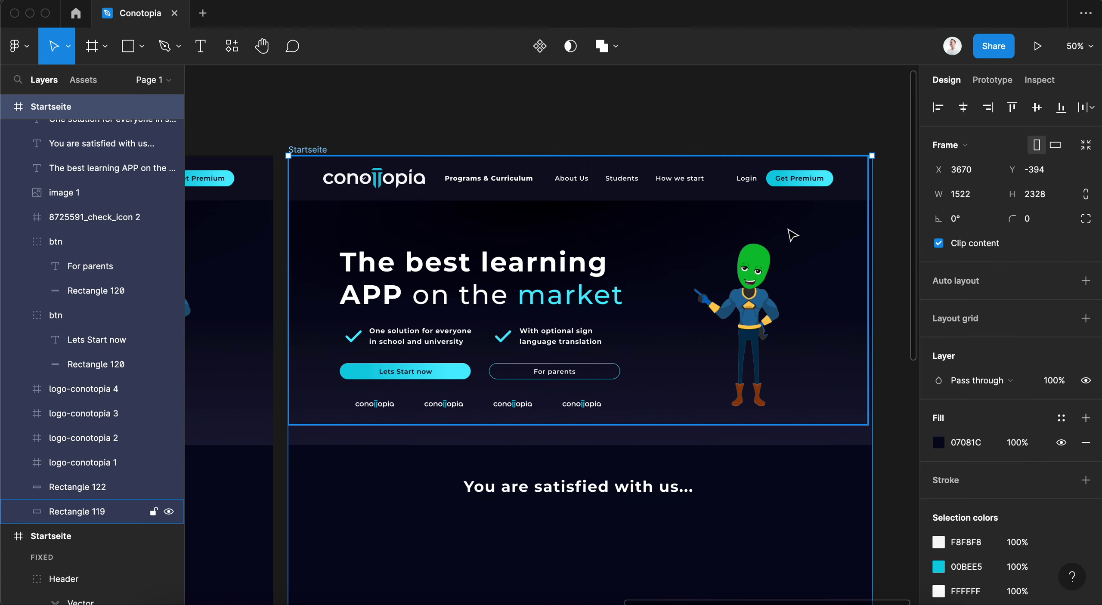
- Nudge the 'You are satisfied with us...' heading up, undoing an accidental top alignment
left_click(1011, 115)
key("ctrl+z")
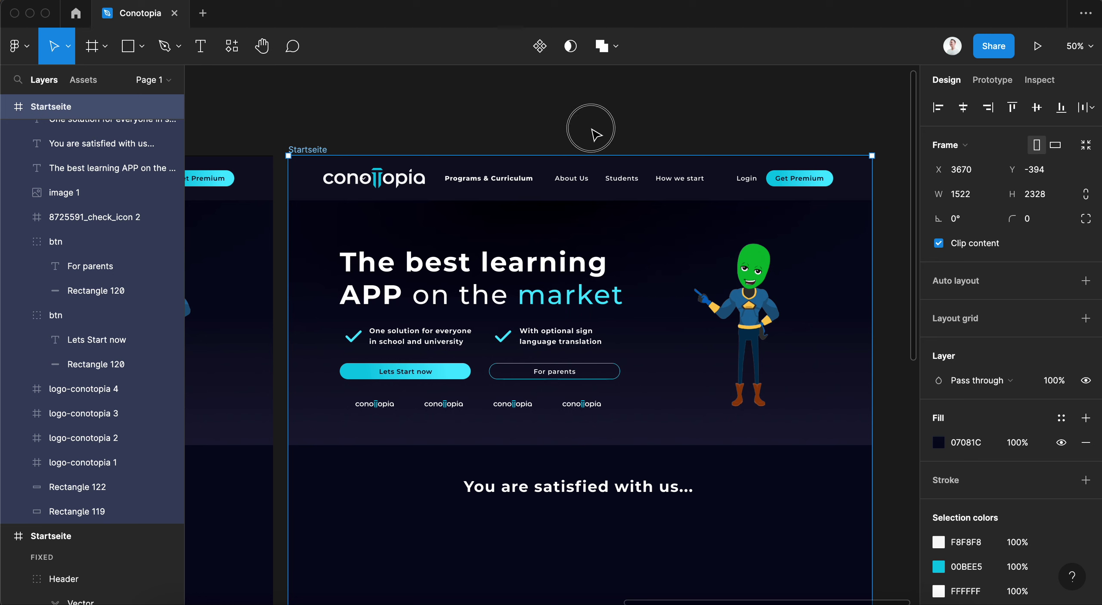
left_click(616, 486)
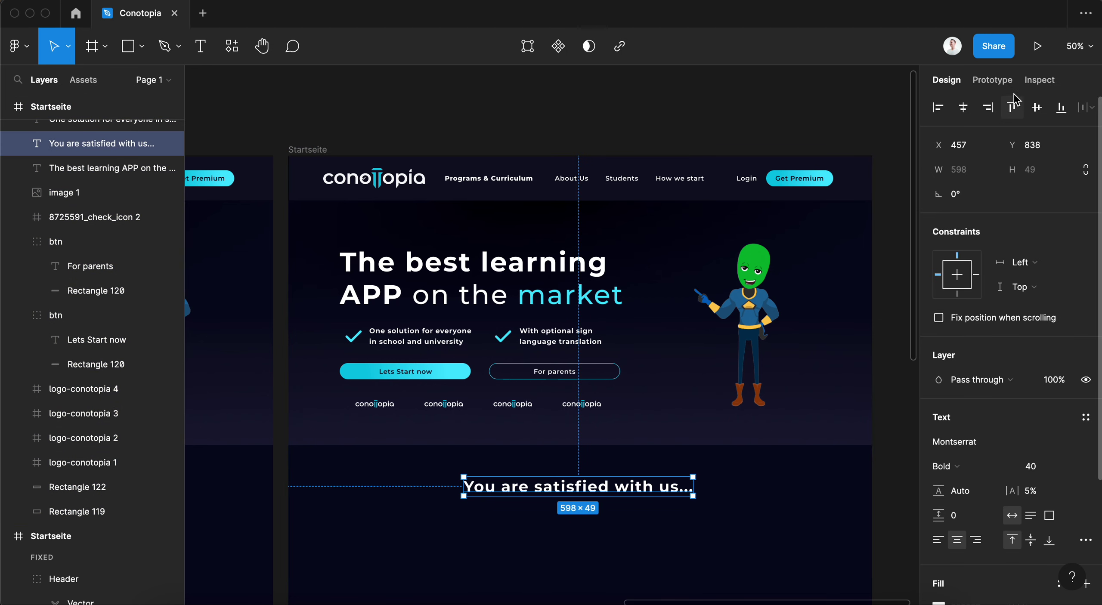
left_click(649, 151)
scroll(649, 151, "down", 3)
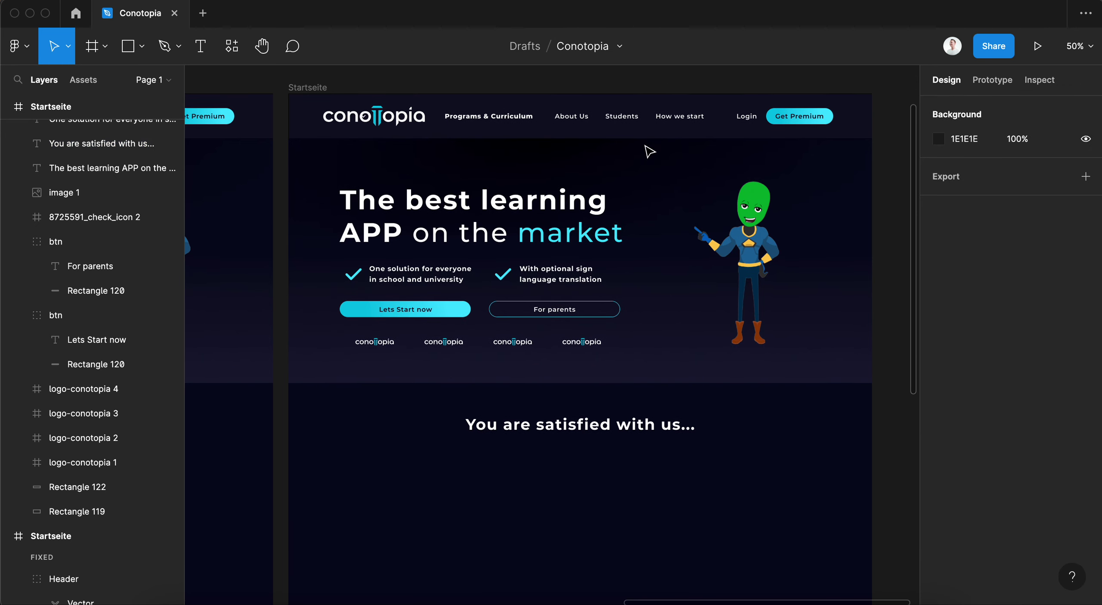
left_click(638, 424)
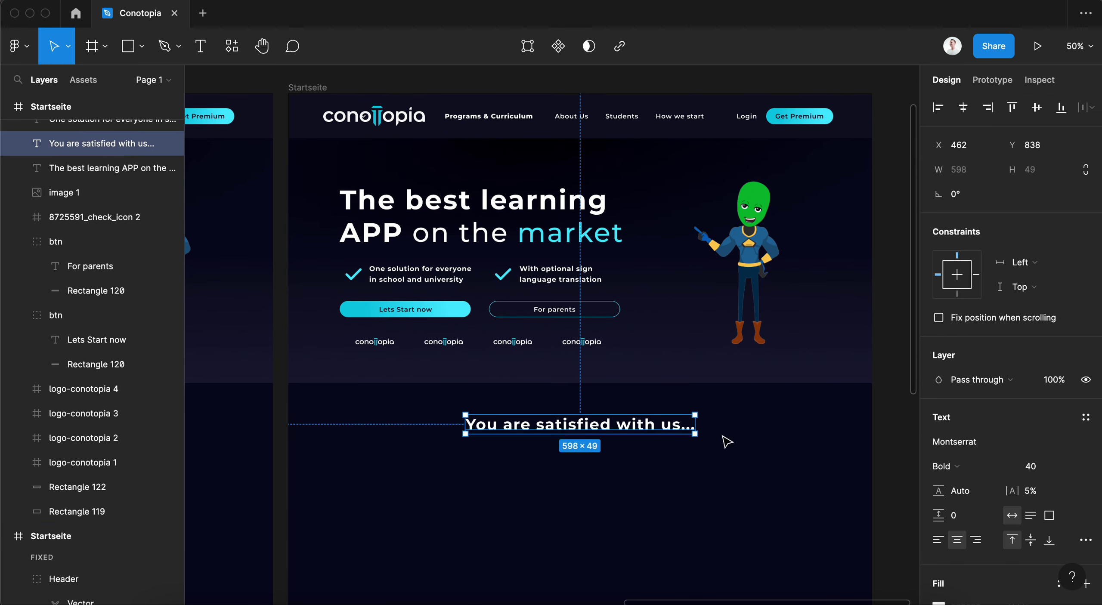
key("shift+Up")
key("shift+Up")
key("shift+Up")
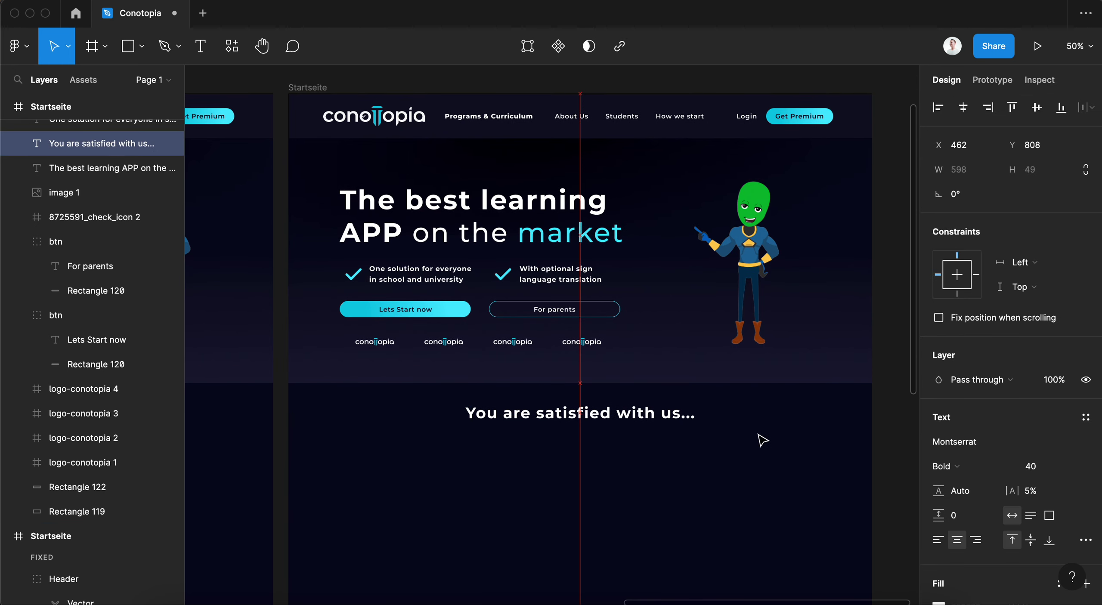
key("Escape")
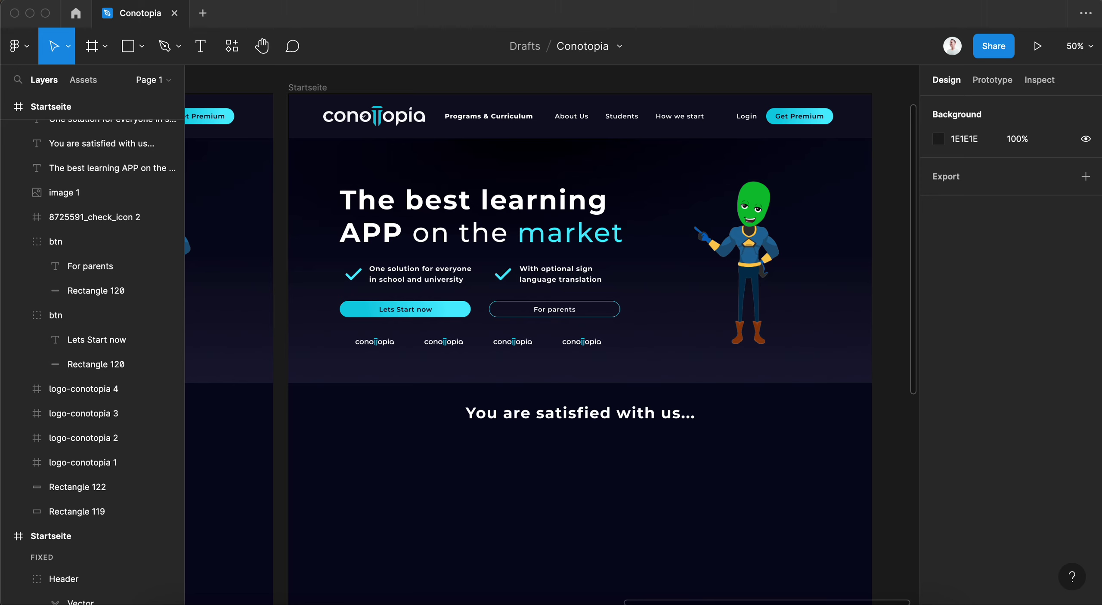
- Select and deselect the Lets Start now button, then scroll to review the page
left_click(457, 317)
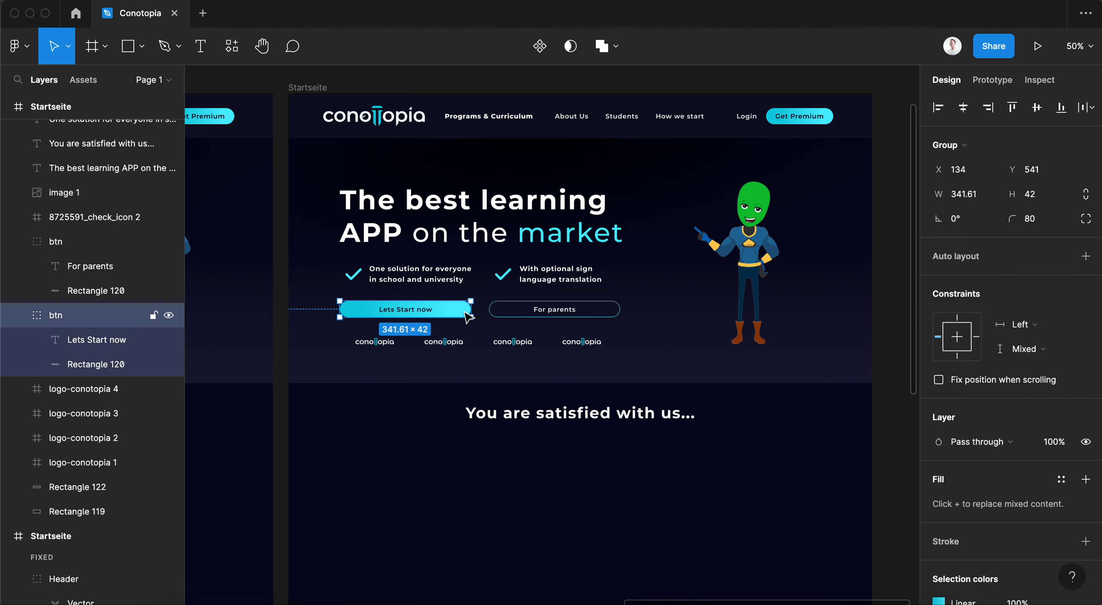
left_click(389, 465)
scroll(388, 465, "up", 1)
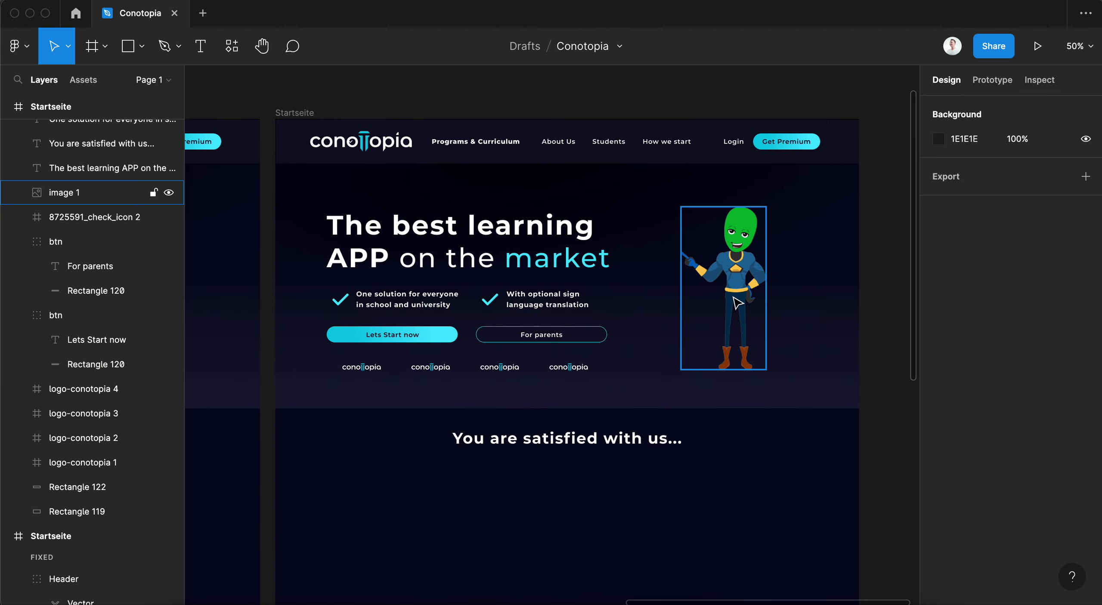
scroll(444, 466, "down", 1)
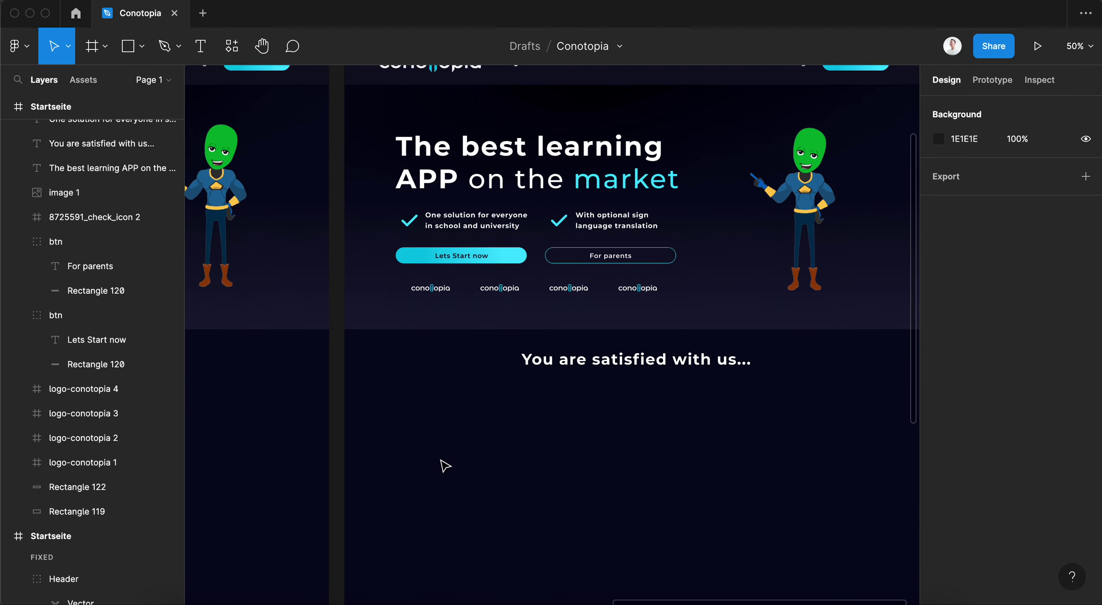
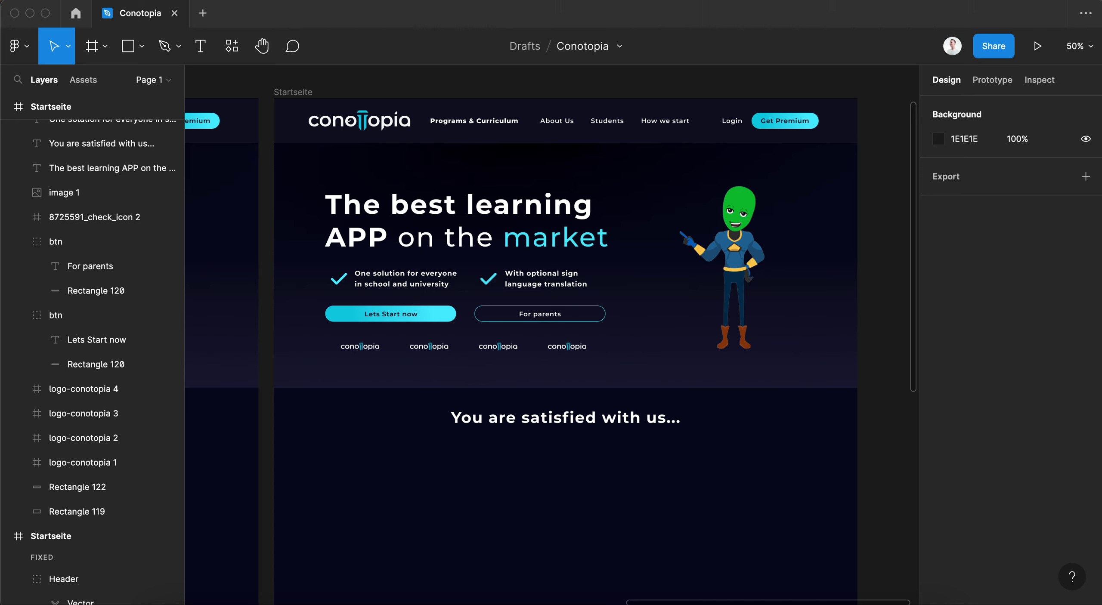
- Retitle the section heading 'The all in one learning approach' and start the prototype preview
double_click(589, 416)
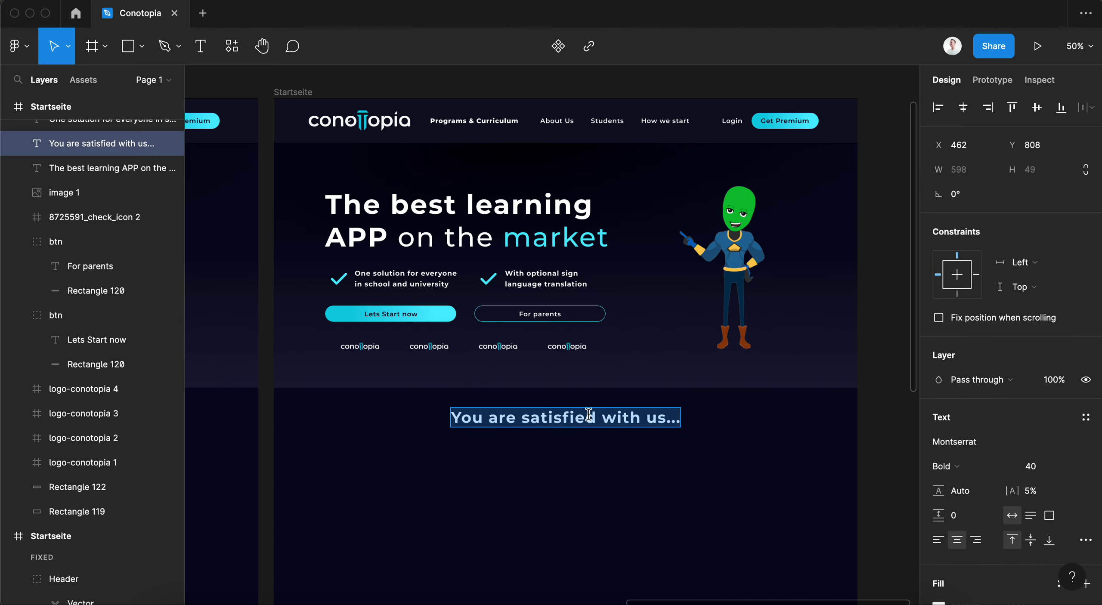
type("The all in one learning approach")
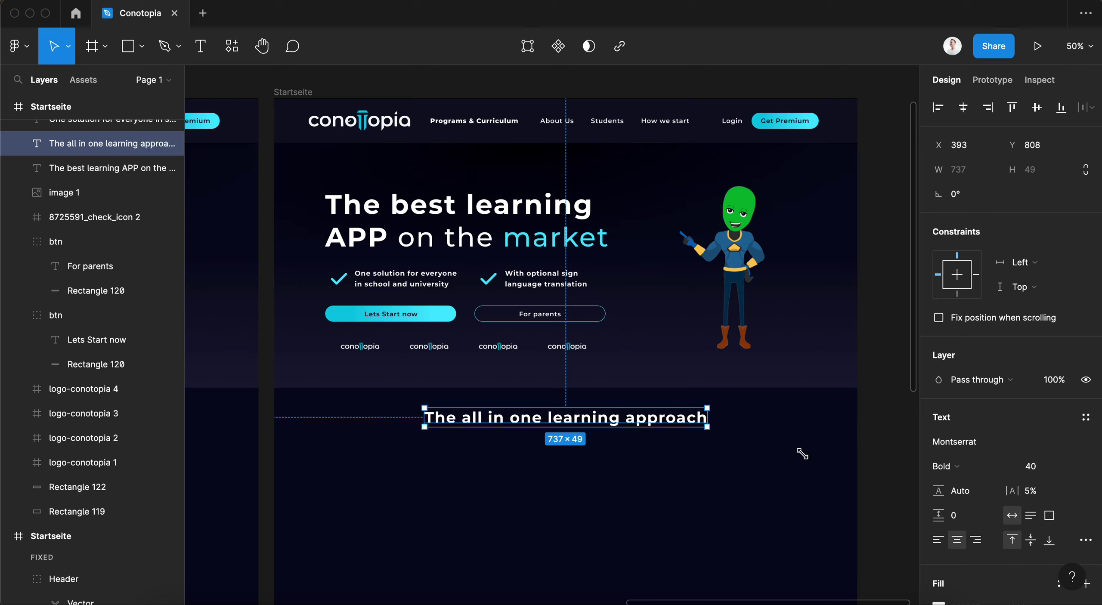
left_click(1037, 46)
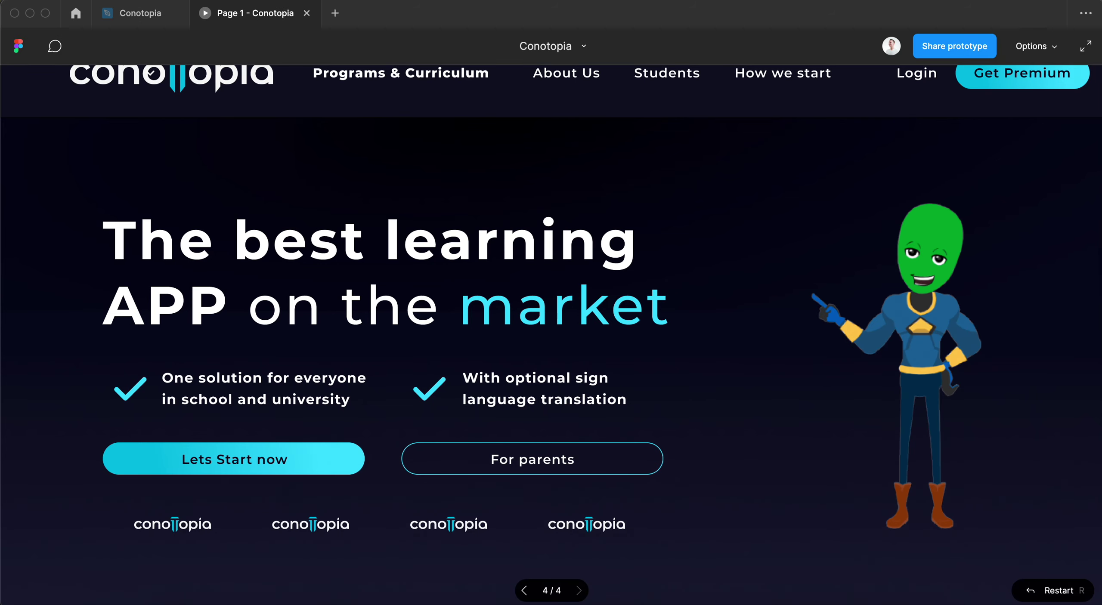
- Scroll the prototype to check the new heading below the hero, then close the preview
scroll(448, 368, "down", 10)
scroll(448, 368, "up", 3)
scroll(447, 367, "up", 7)
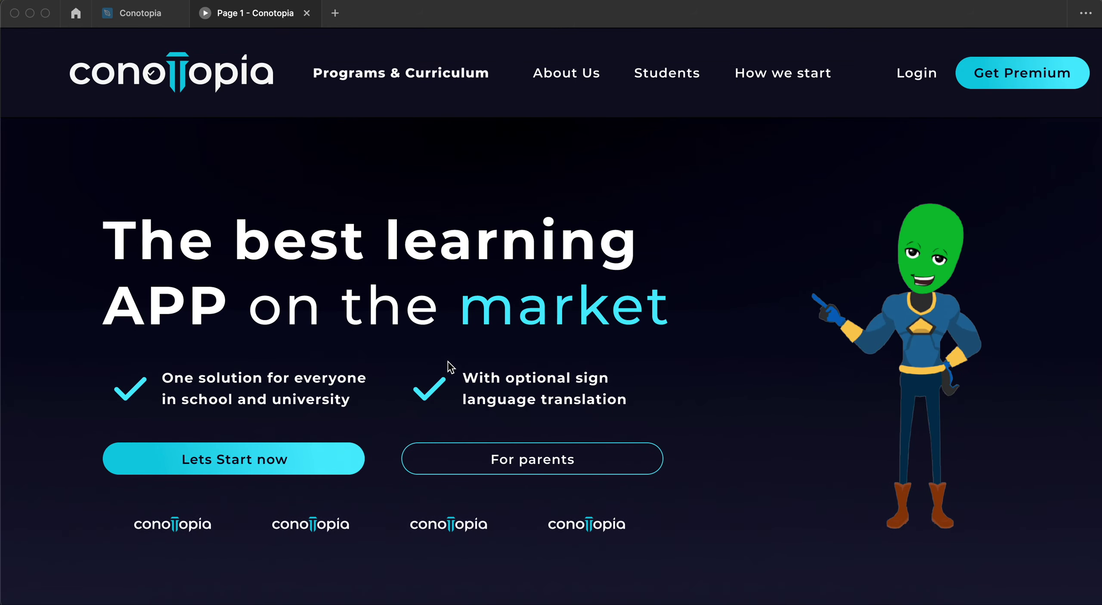
scroll(447, 367, "down", 5)
scroll(447, 367, "down", 4)
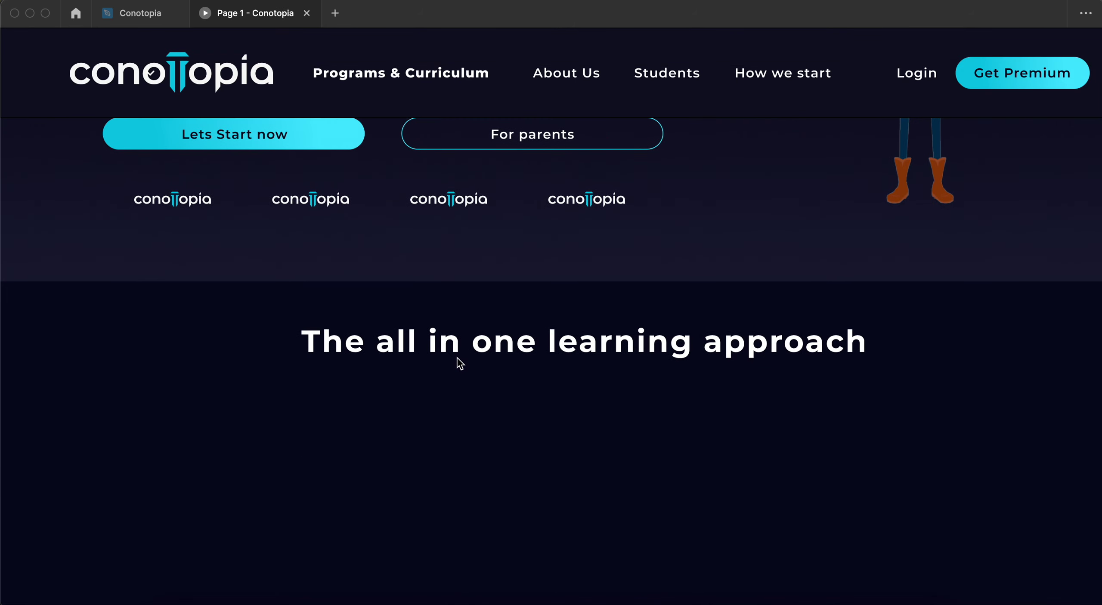
scroll(459, 364, "up", 1)
scroll(370, 284, "up", 2)
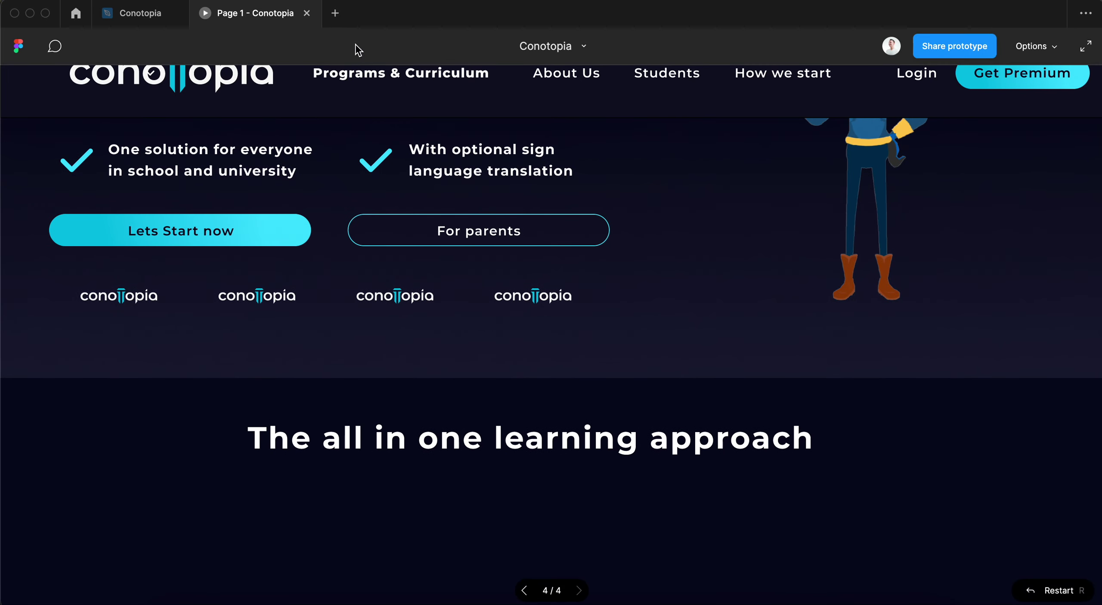
left_click(307, 13)
scroll(712, 449, "down", 1)
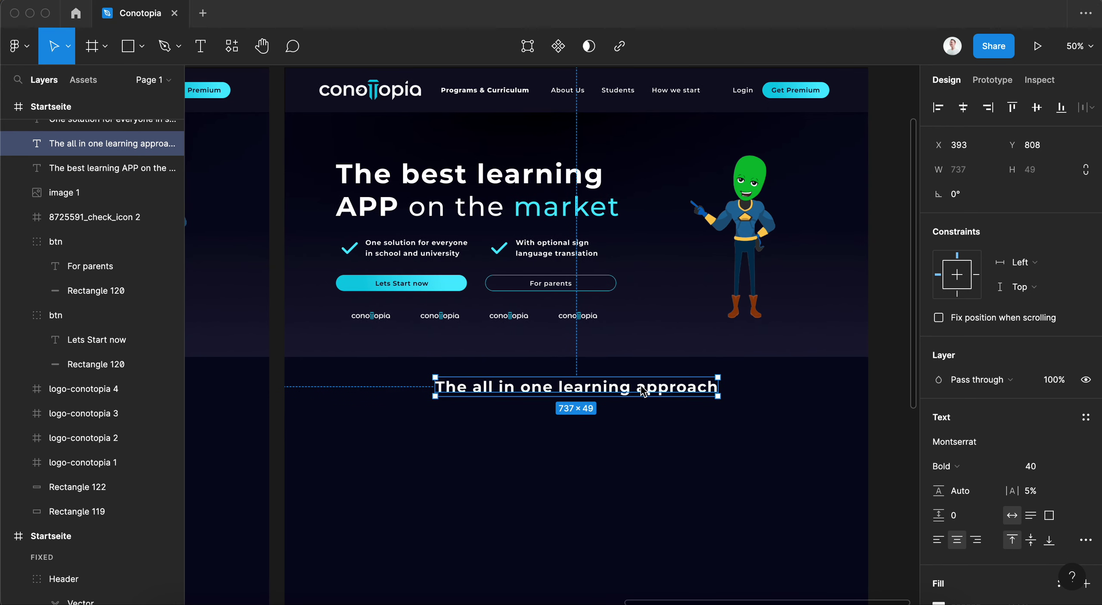
- Duplicate the section heading just below it, with font size 27 and Medium weight
key("ctrl+v")
left_click_drag(645, 387, 646, 414)
left_click(1033, 466)
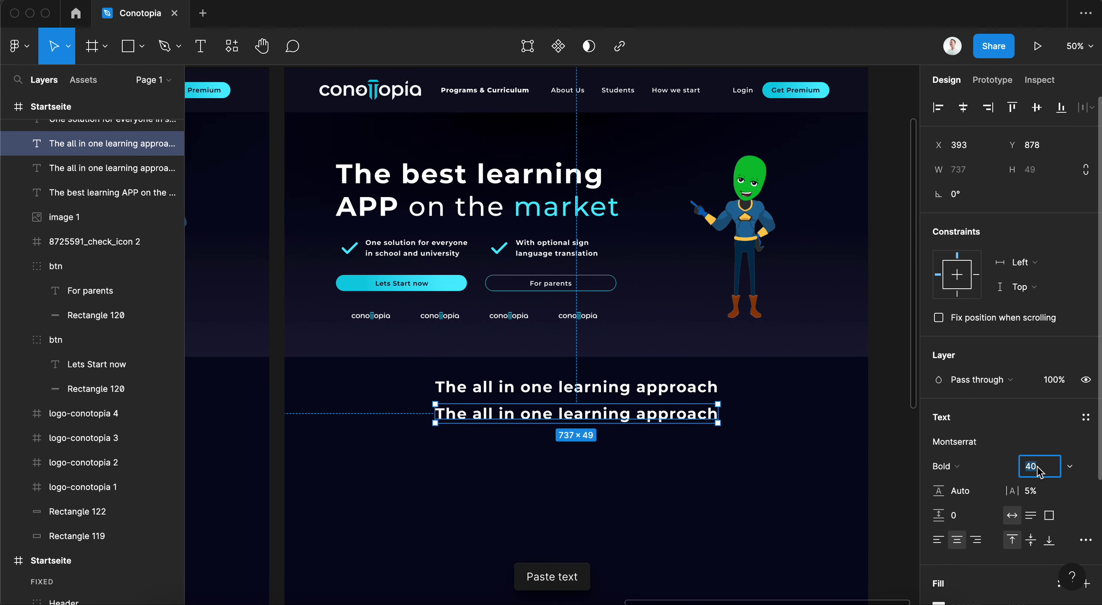
type("30")
key("Return")
key("Down")
key("Down")
key("Down")
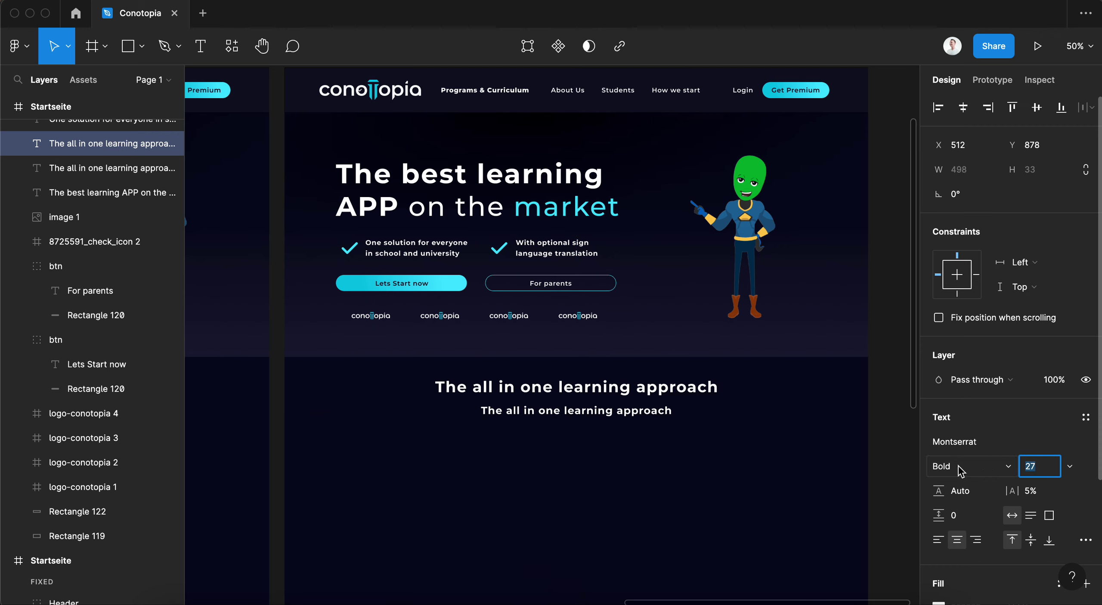
left_click(951, 466)
key("Up")
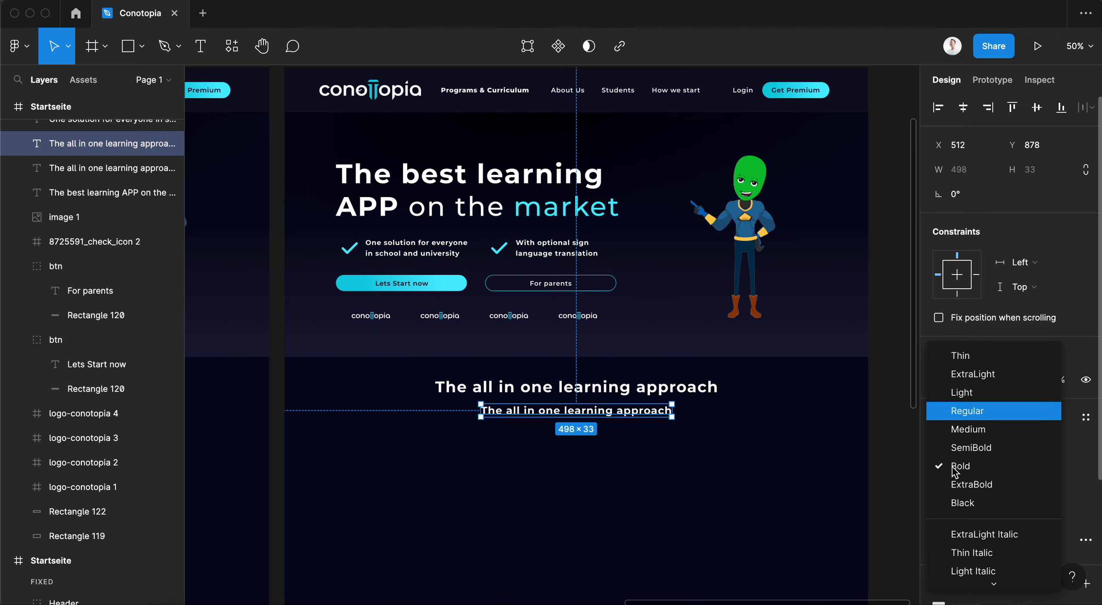
key("Down")
key("Return")
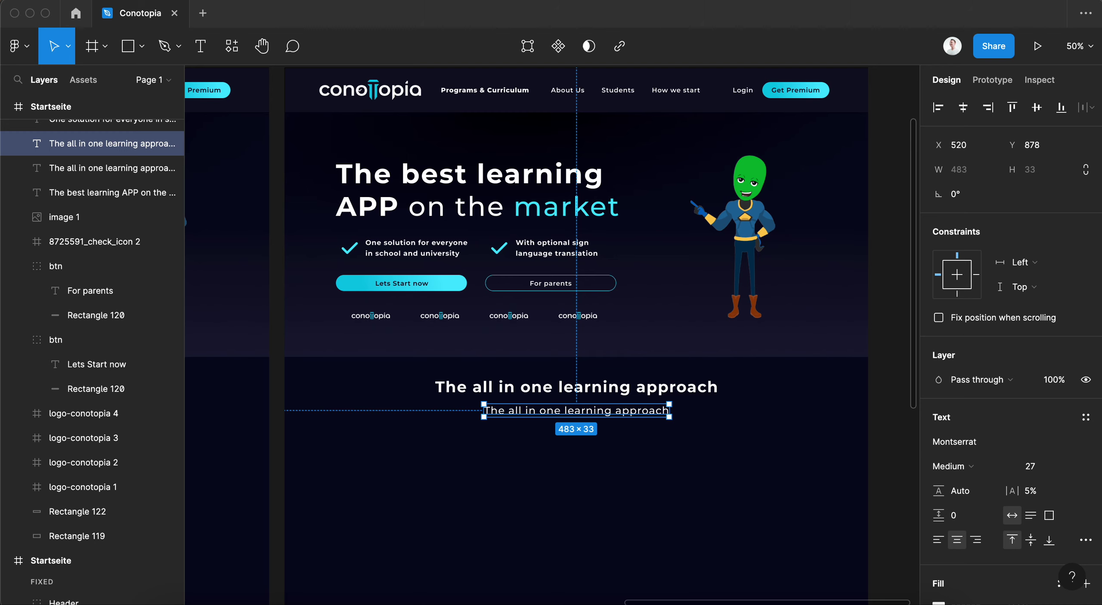
- Change the copy's text to 'So that you can start through and get it all'
double_click(624, 413)
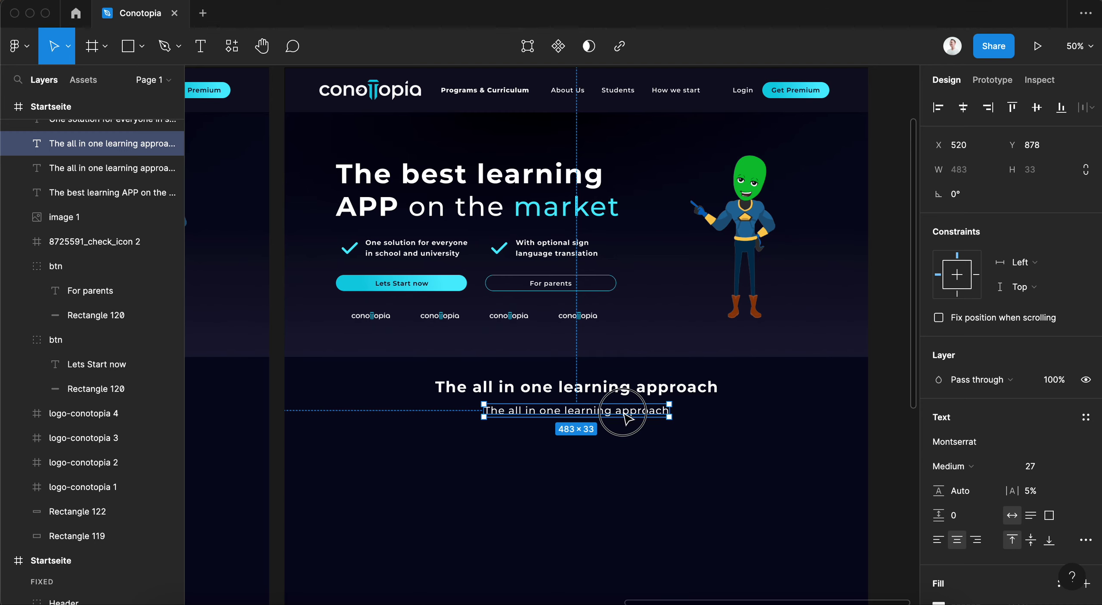
key("ctrl+a")
type("So that you can start through and get it all")
key("Escape")
scroll(661, 466, "down", 1)
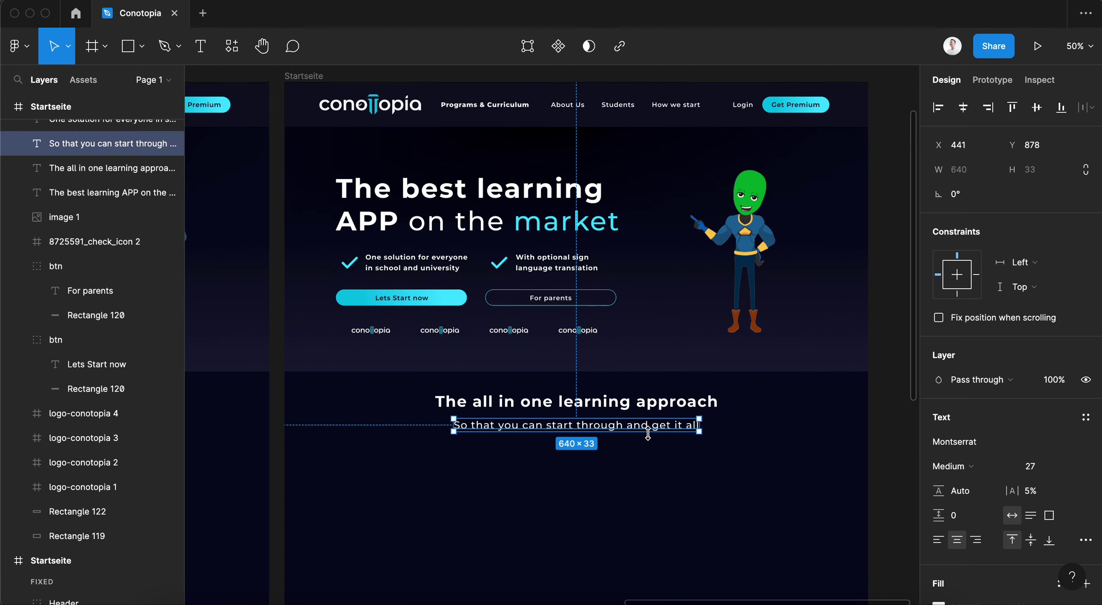
left_click(497, 445)
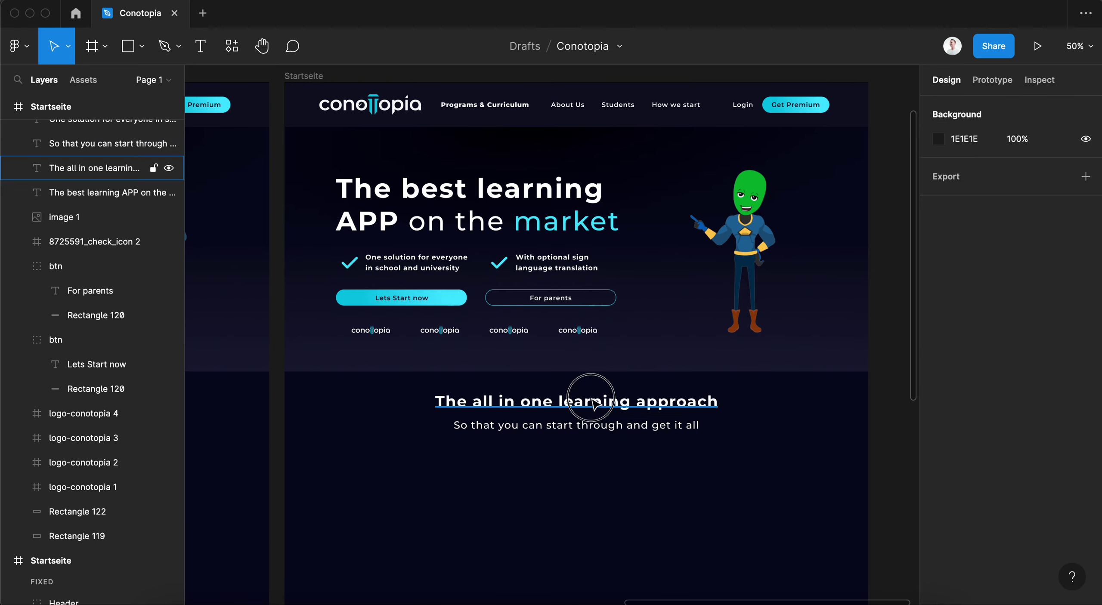
- Nudge the section heading up slightly and make 'learning approach' Light weight
left_click(590, 404)
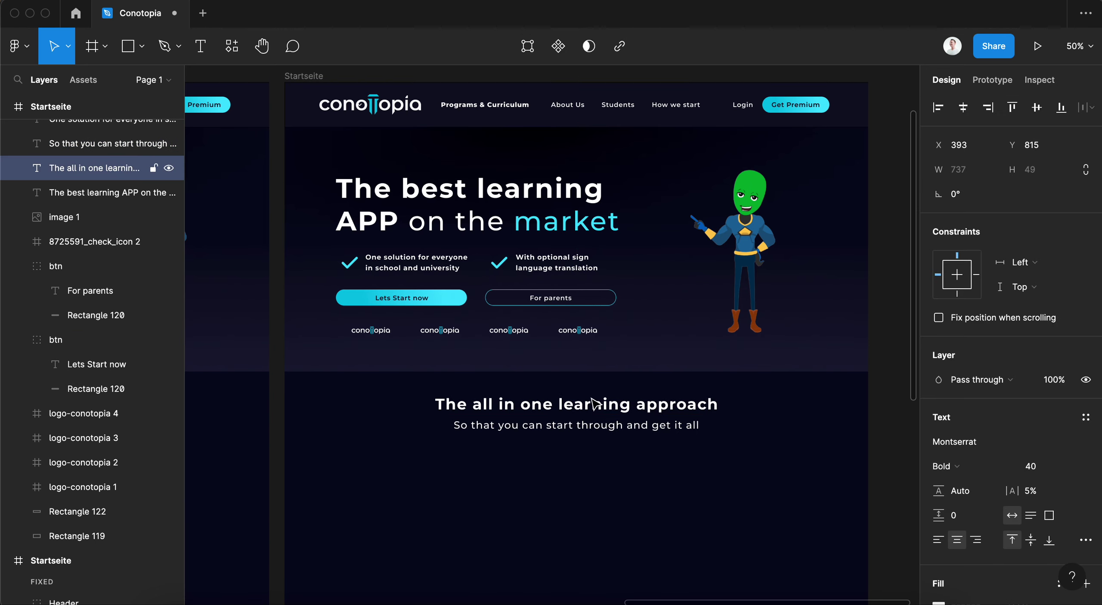
left_click_drag(571, 414, 718, 404)
double_click(571, 412)
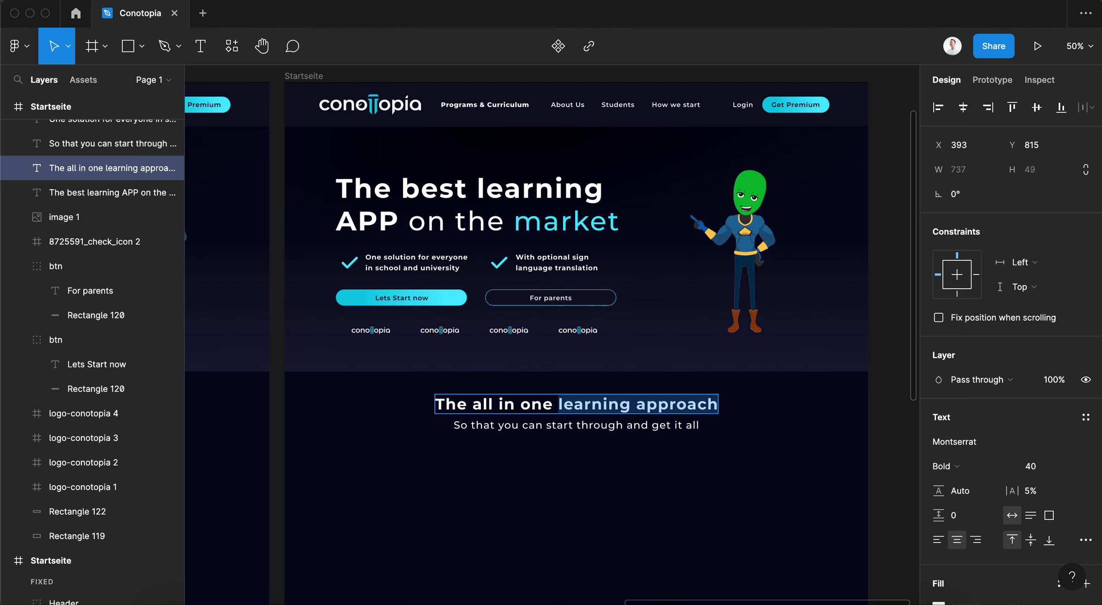
left_click(998, 467)
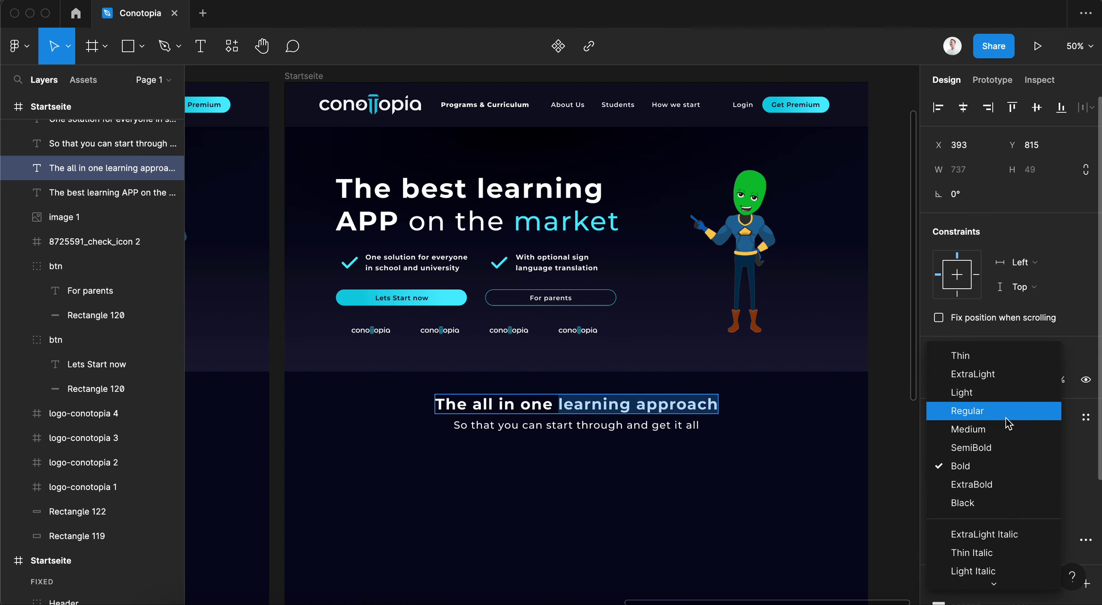
left_click(989, 393)
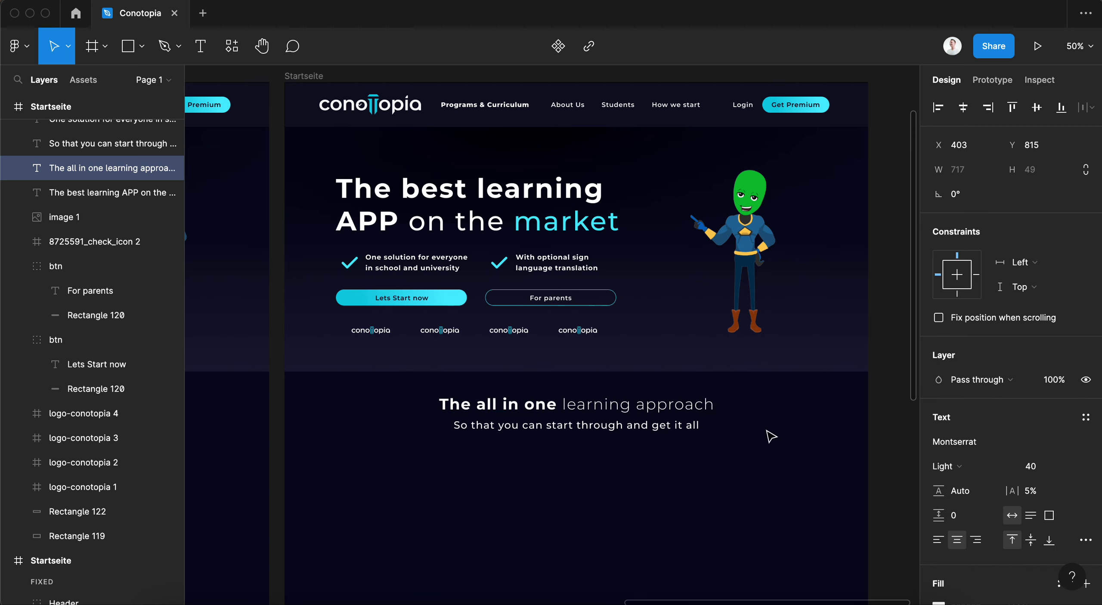
key("Escape")
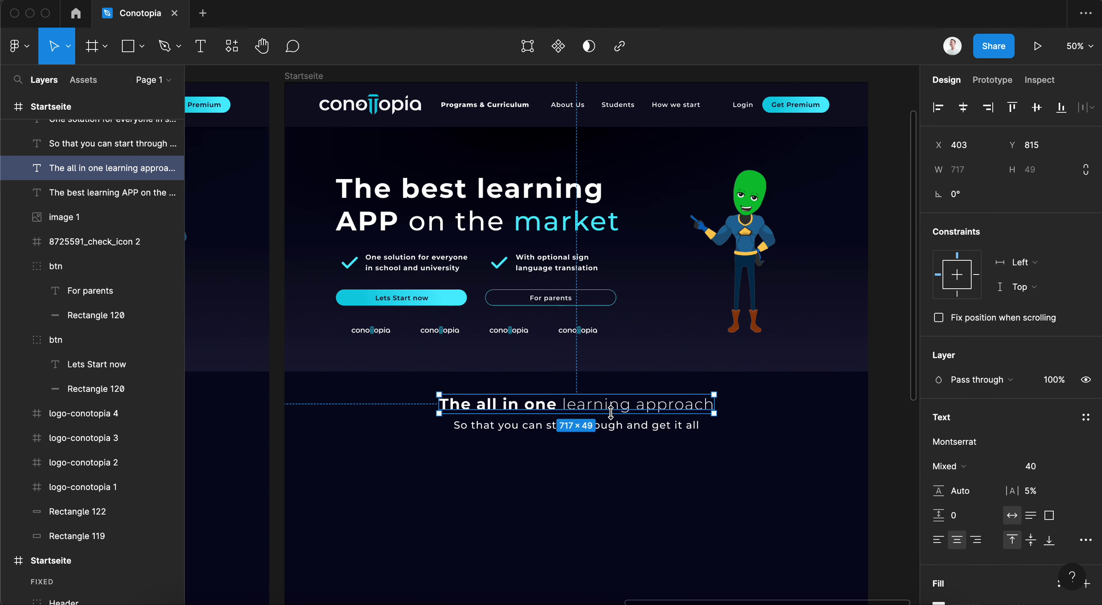
- Set the subtitle's font weight to Regular
left_click(576, 426)
left_click(994, 466)
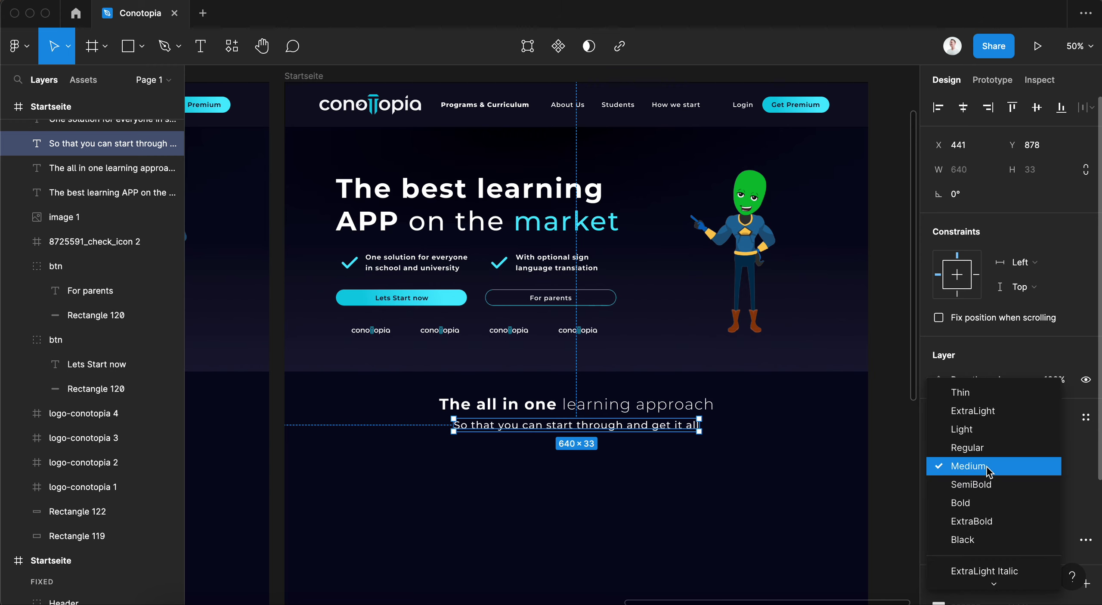
left_click(992, 447)
left_click(728, 422)
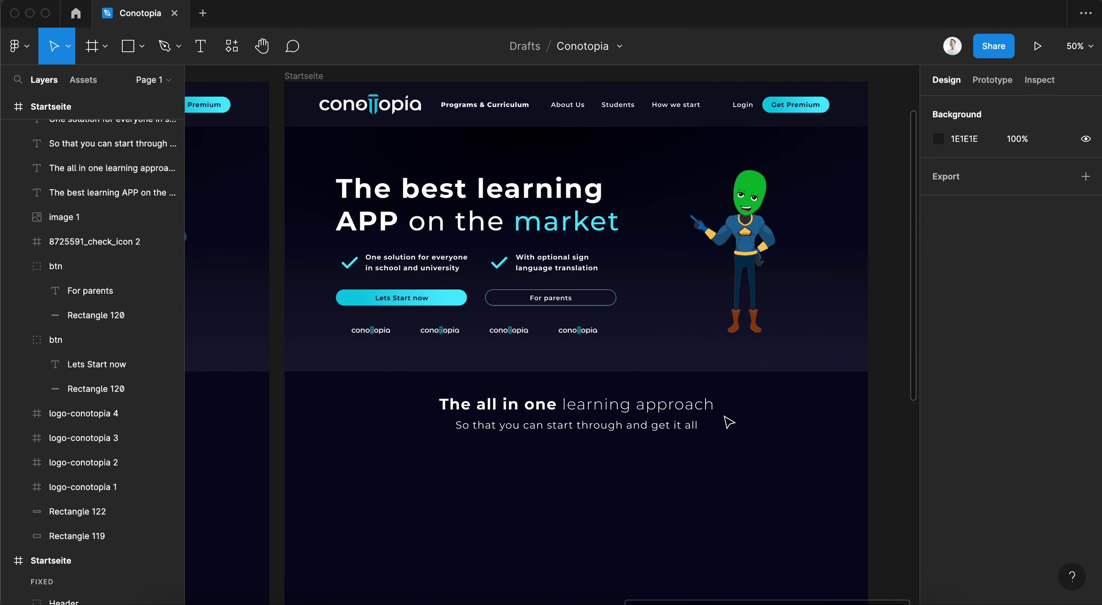
- Make 'learning approach' ExtraBold and 'The all in one' SemiBold in the heading
double_click(561, 405)
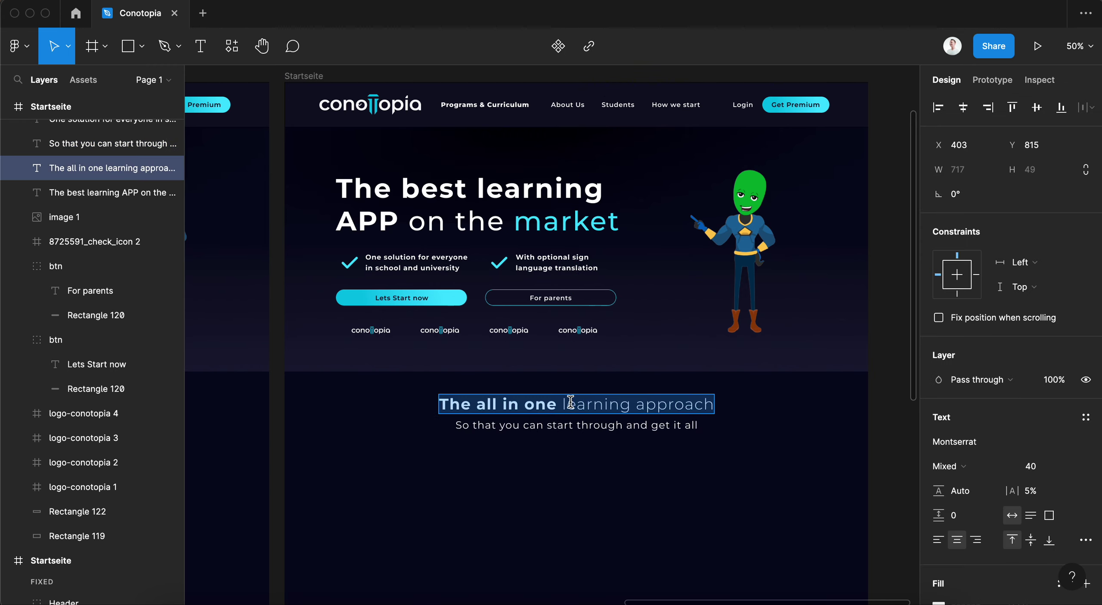
left_click_drag(562, 404, 852, 417)
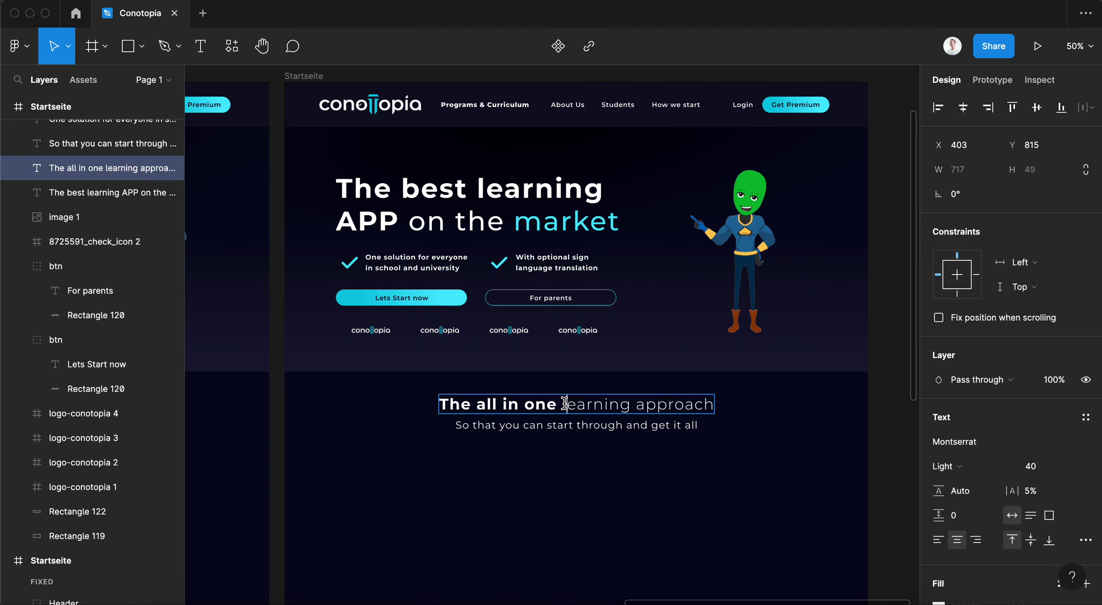
left_click(998, 466)
left_click(976, 560)
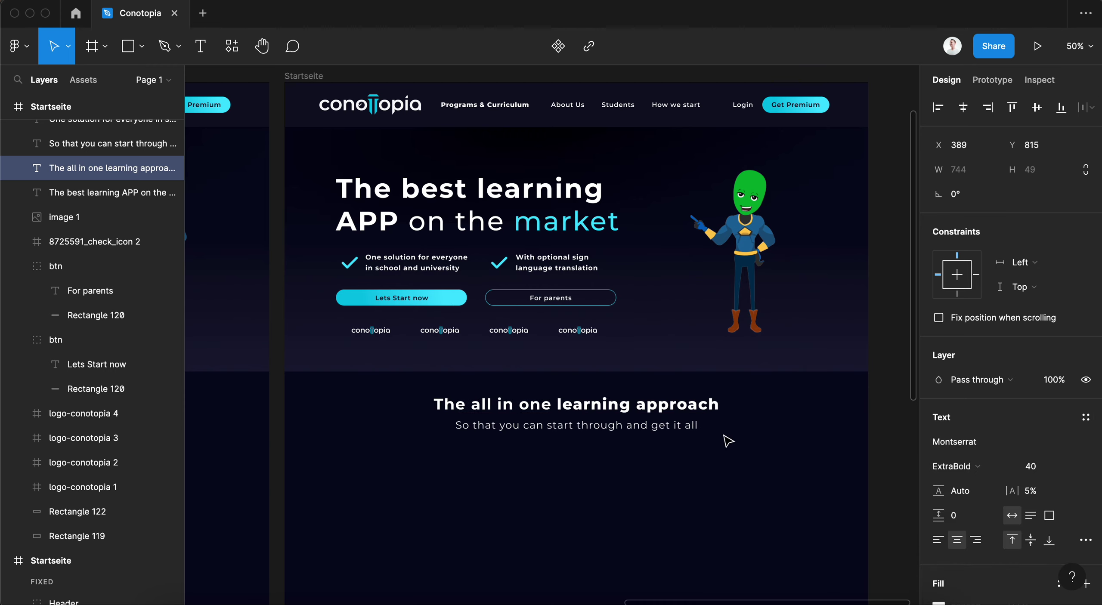
left_click_drag(558, 404, 433, 405)
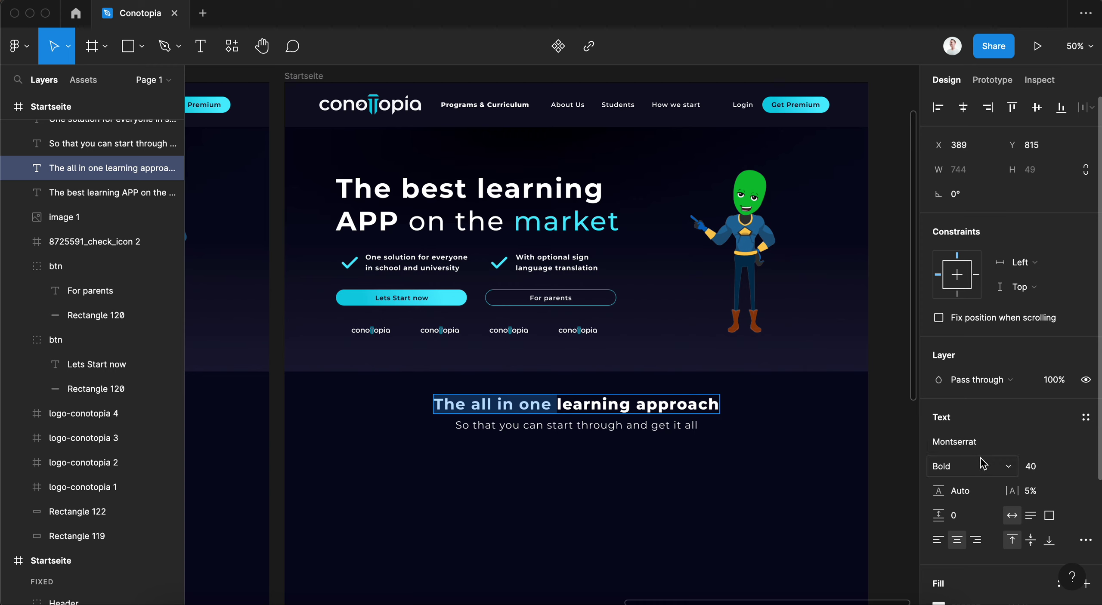
left_click(1006, 467)
left_click(989, 447)
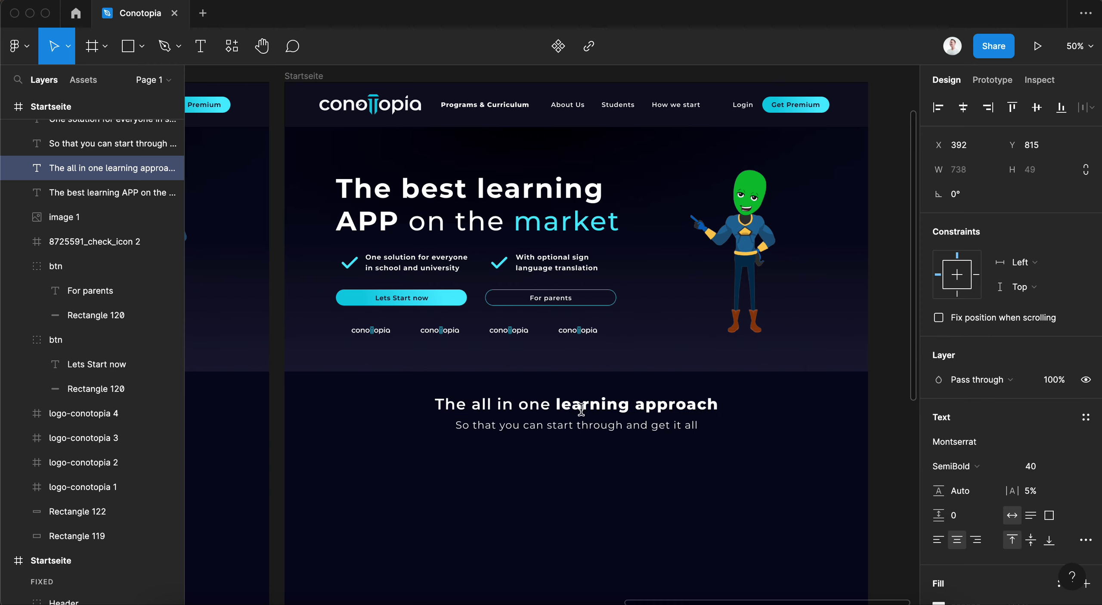
- Set the whole heading's font weight to Bold
left_click_drag(558, 405, 434, 404)
key("super+a")
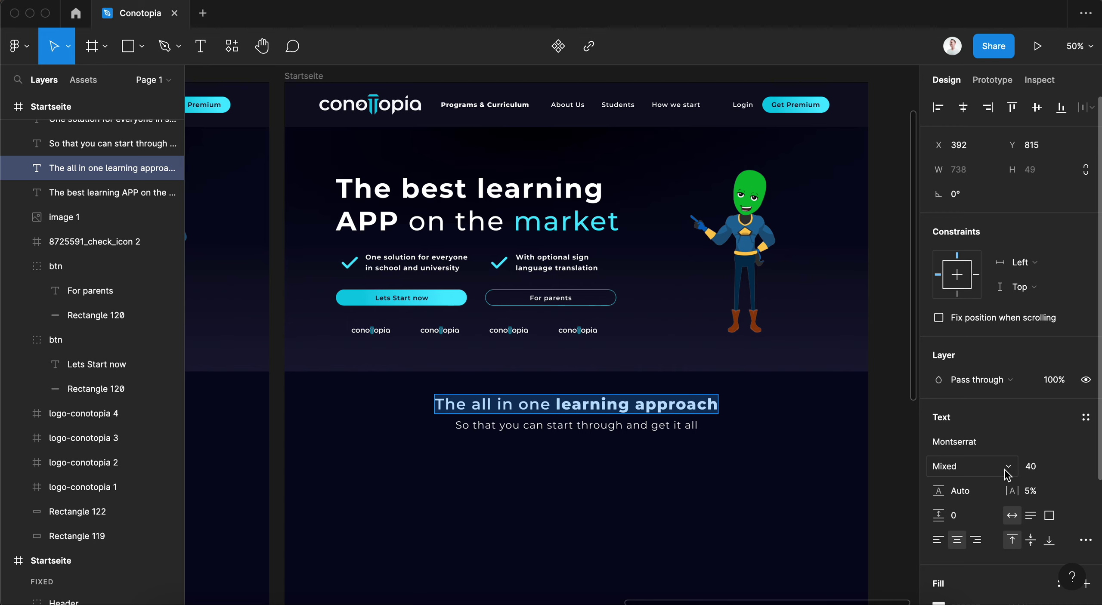
left_click(1011, 472)
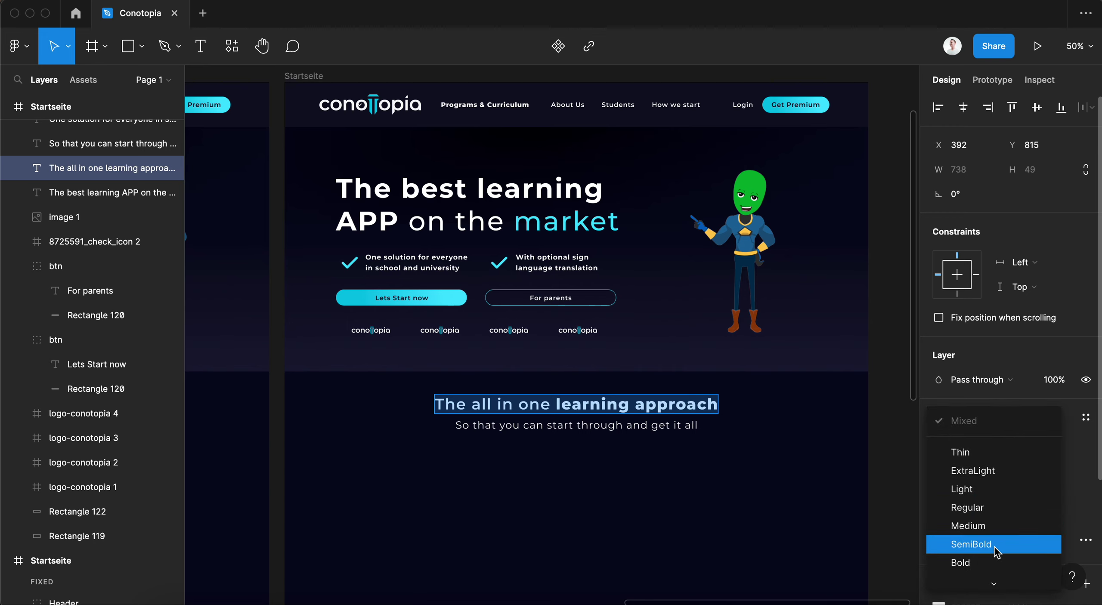
left_click(994, 547)
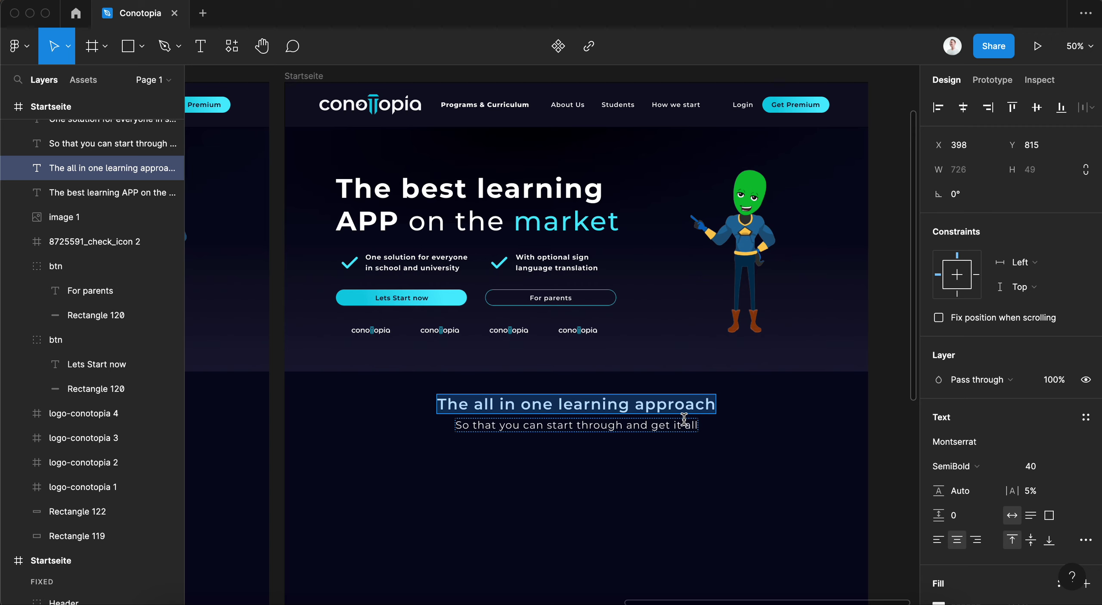
left_click(980, 474)
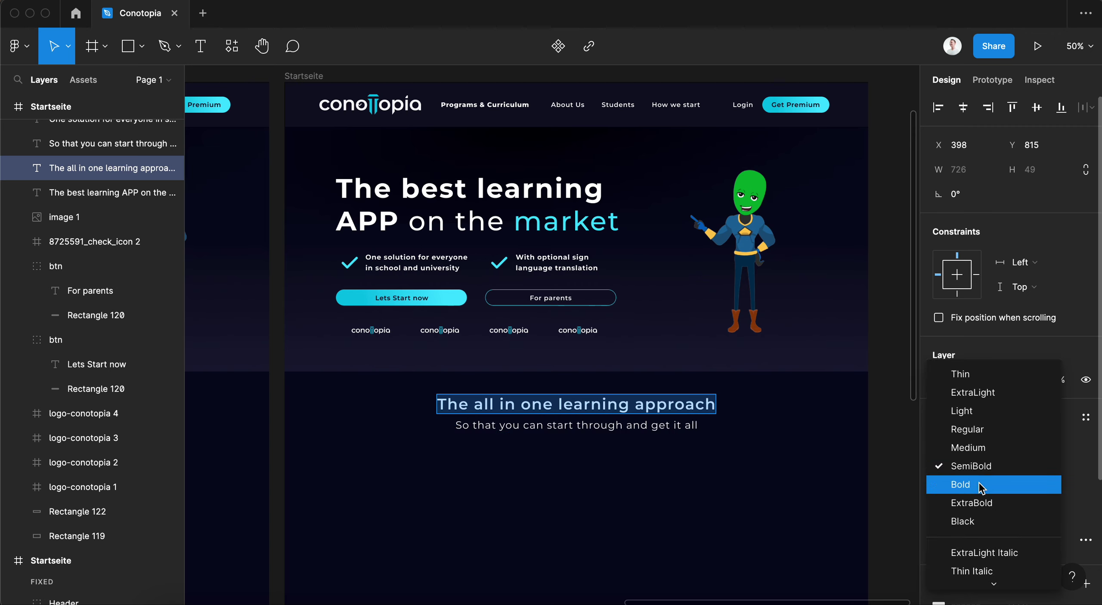
left_click(979, 484)
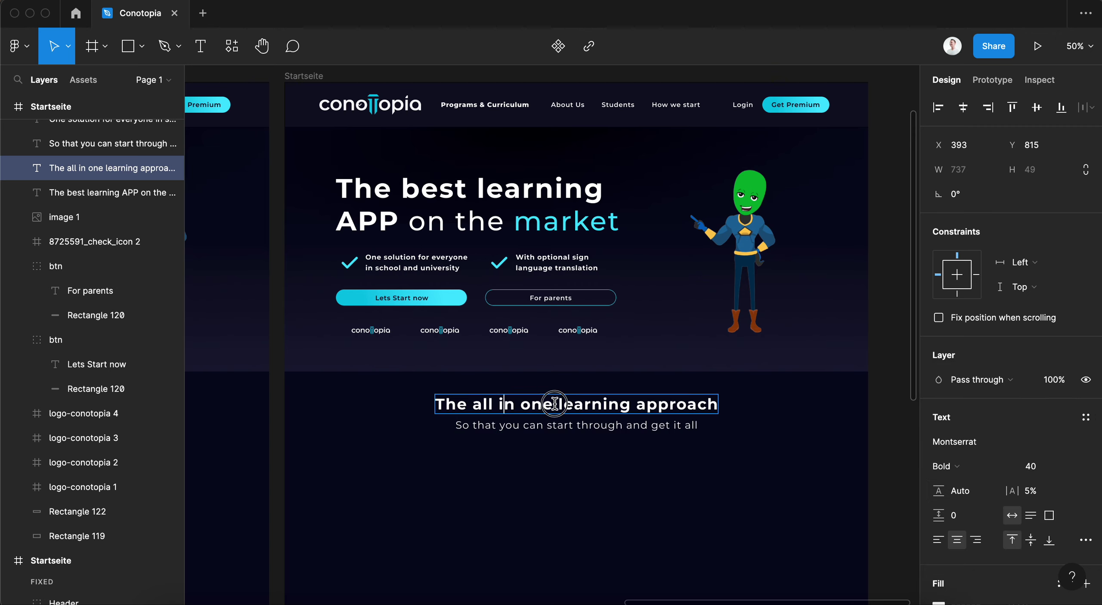
- Colour the words 'The all in one' cyan 3EDEFF
left_click_drag(553, 404, 442, 405)
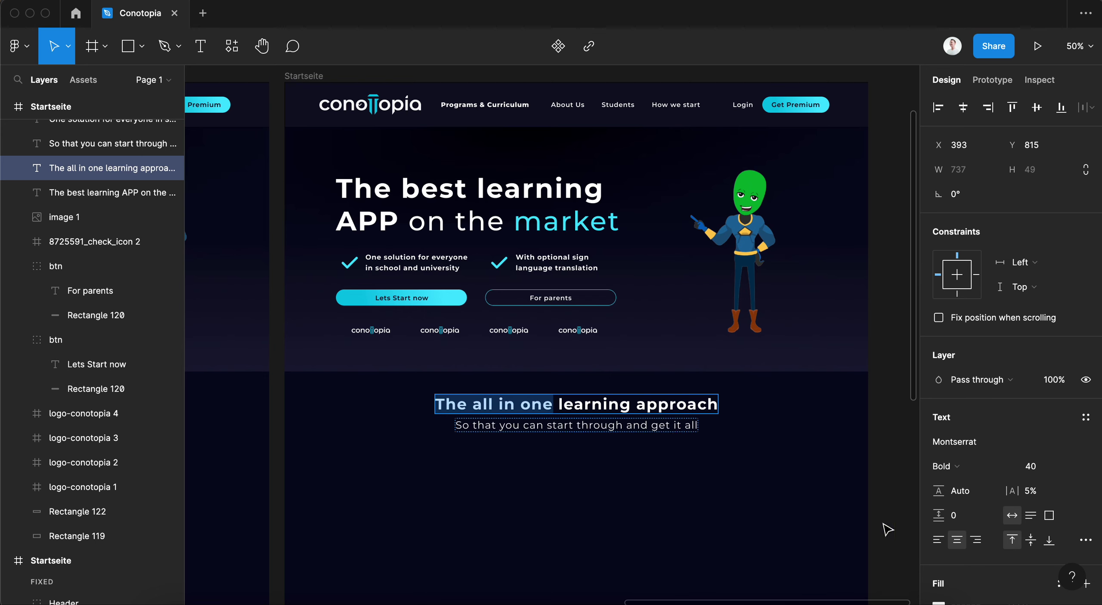
scroll(983, 552, "down", 3)
left_click(938, 508)
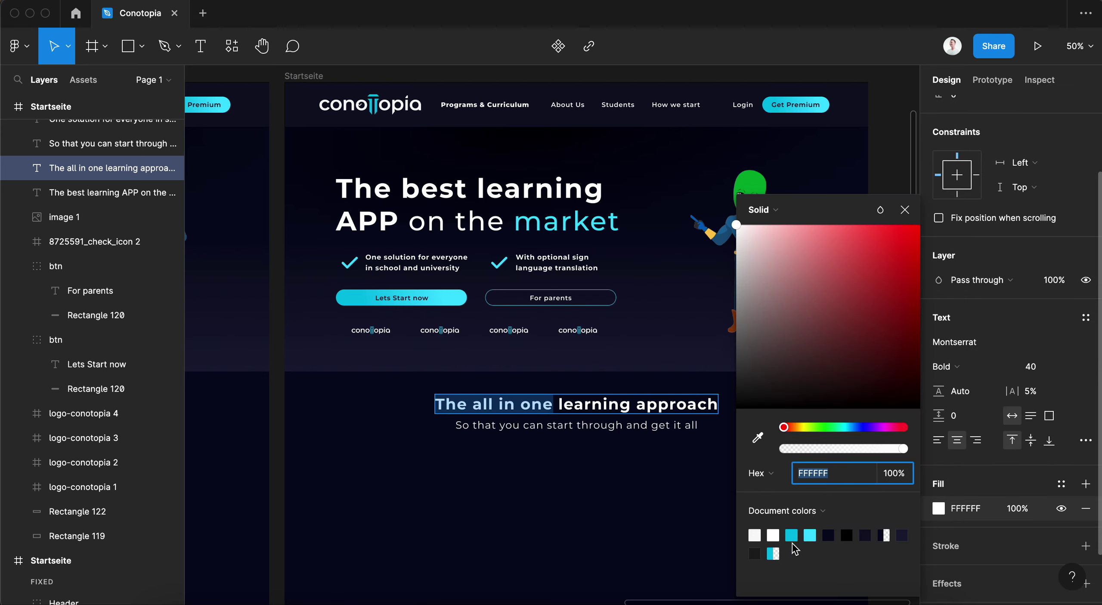
left_click(809, 535)
left_click(610, 456)
left_click(684, 504)
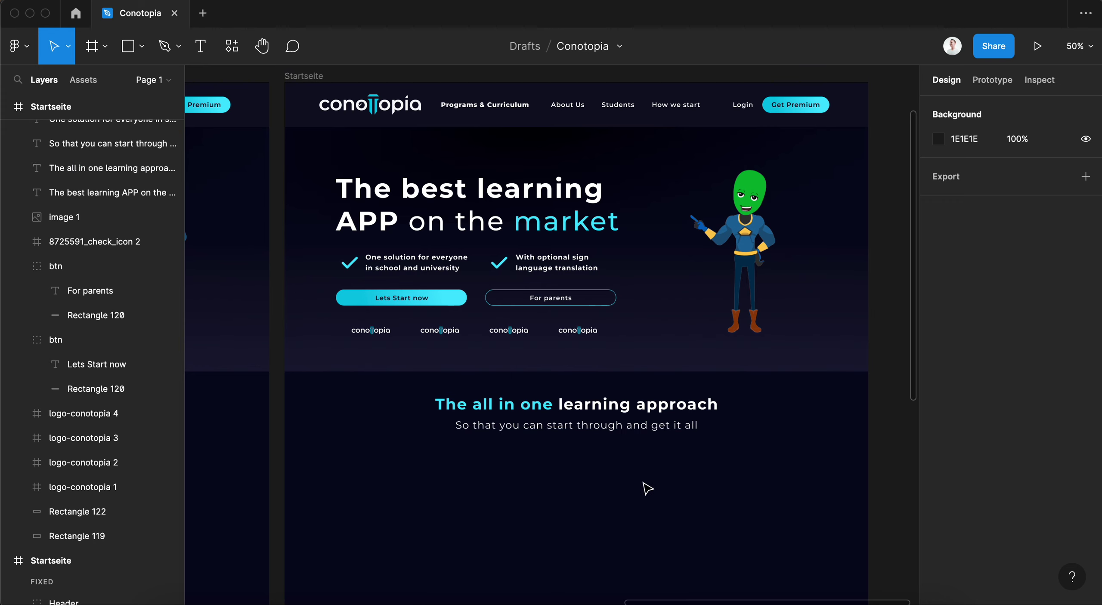
scroll(647, 489, "down", 3)
scroll(649, 484, "up", 2)
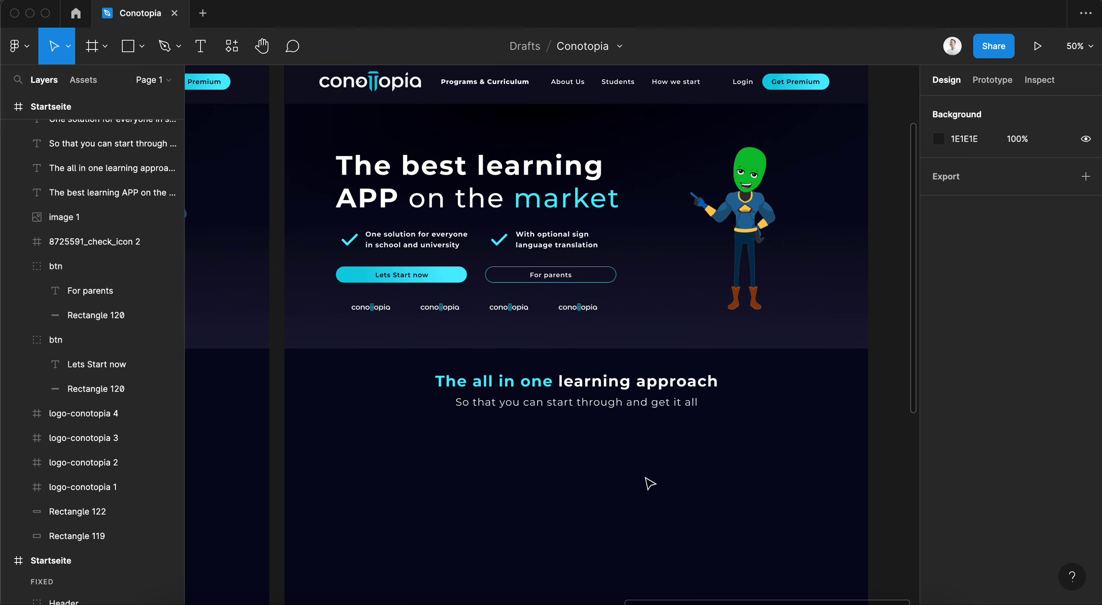
scroll(650, 484, "up", 1)
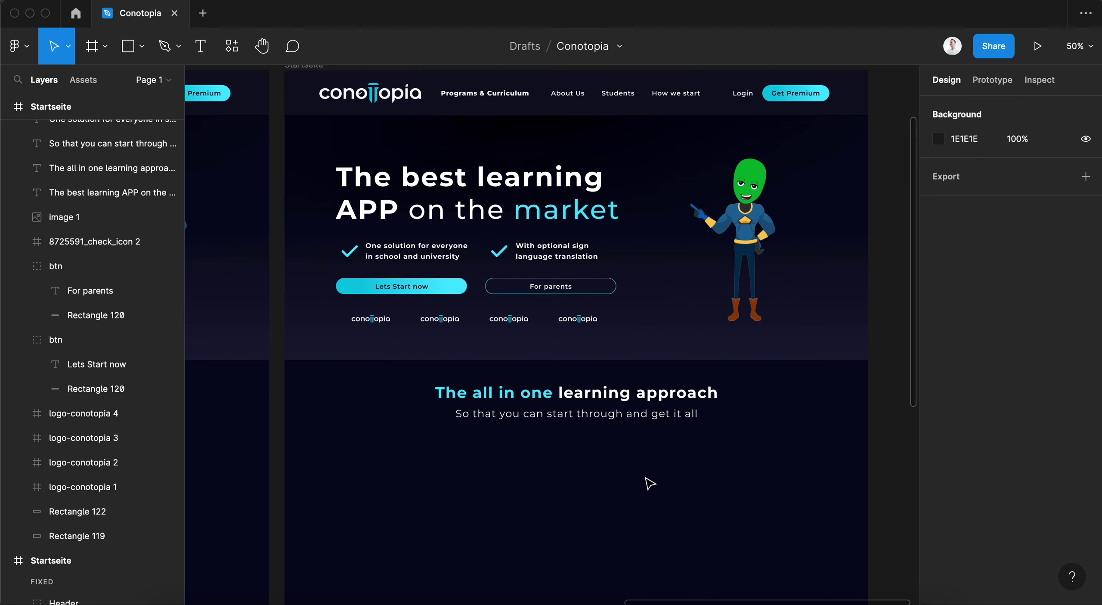
scroll(650, 484, "up", 1)
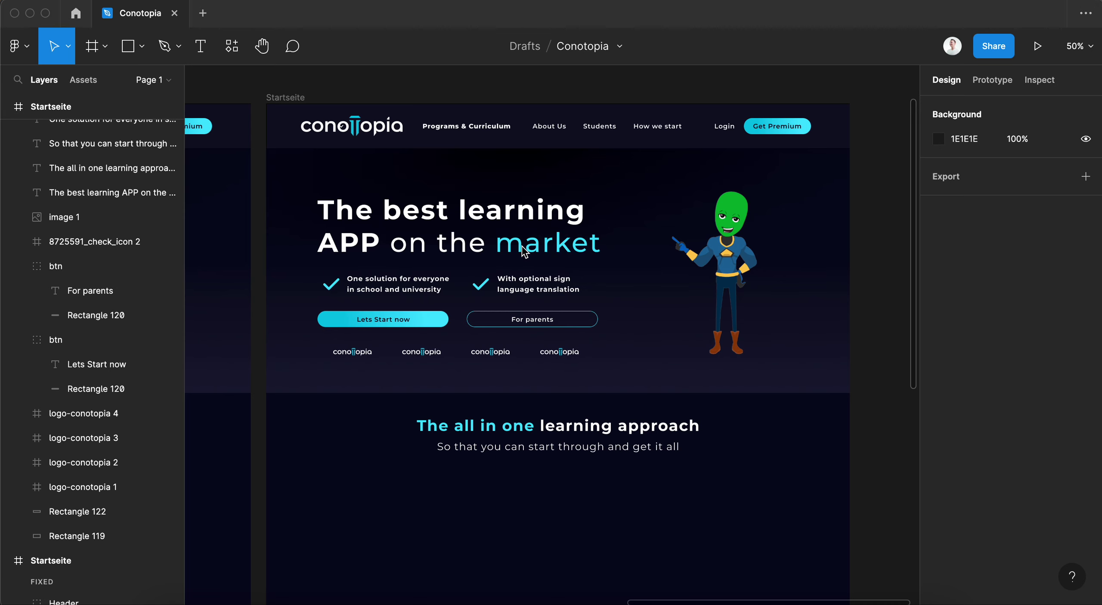
- Group the hero headline, check icons and texts, both buttons and four partner logos
left_click(510, 257)
left_click(538, 284, "shift")
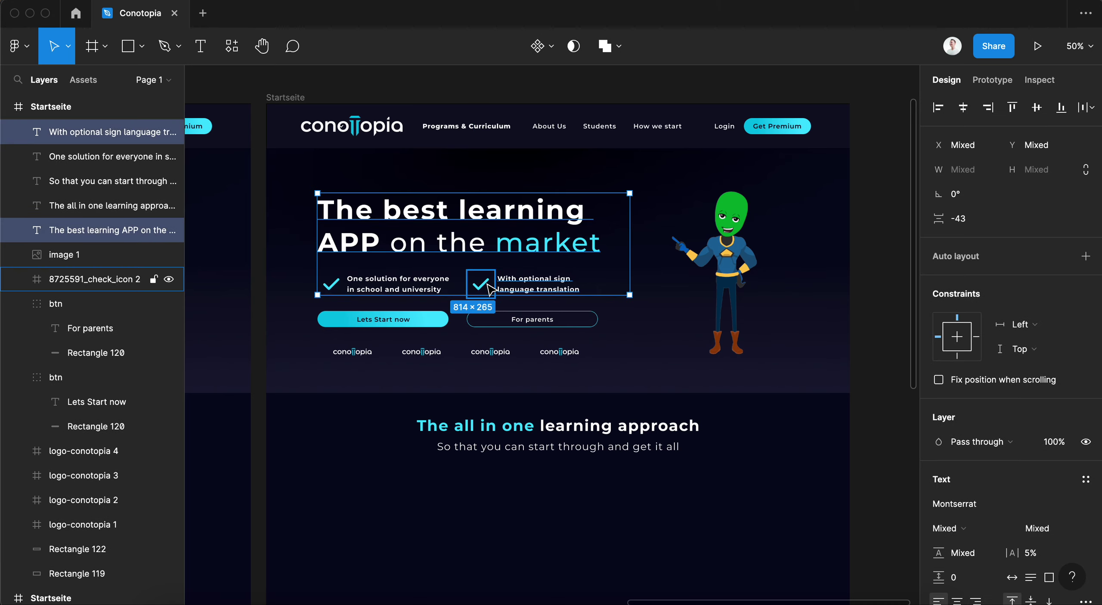
left_click(480, 284, "shift")
left_click(352, 294, "shift")
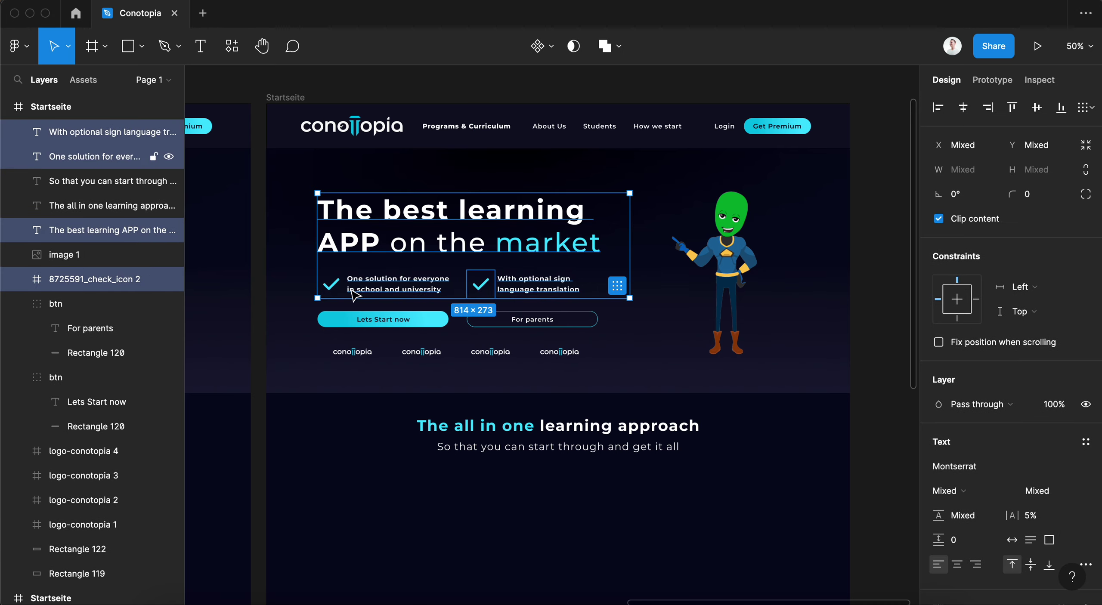
left_click(383, 319, "shift")
left_click(522, 321, "shift")
left_click(490, 351, "shift")
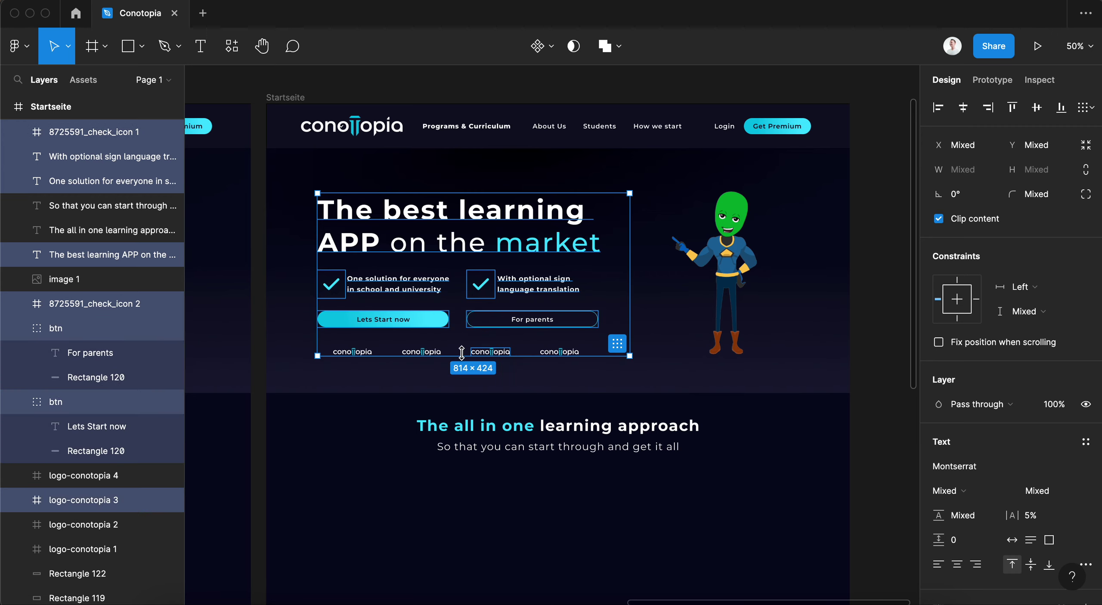
left_click(419, 351, "shift")
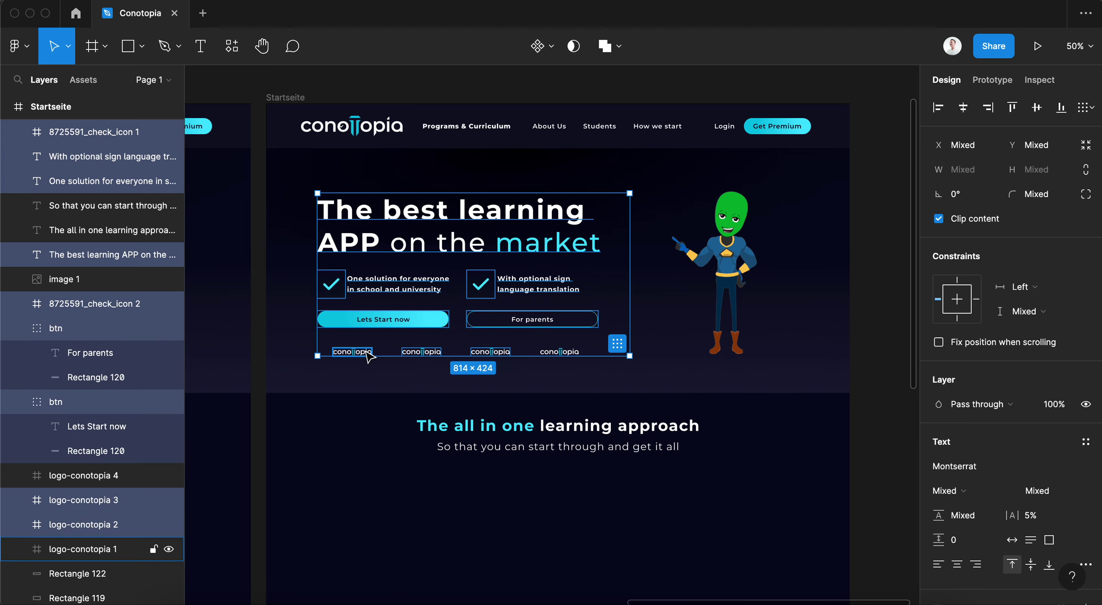
left_click(352, 352, "shift")
left_click(561, 352, "shift")
key("super+g")
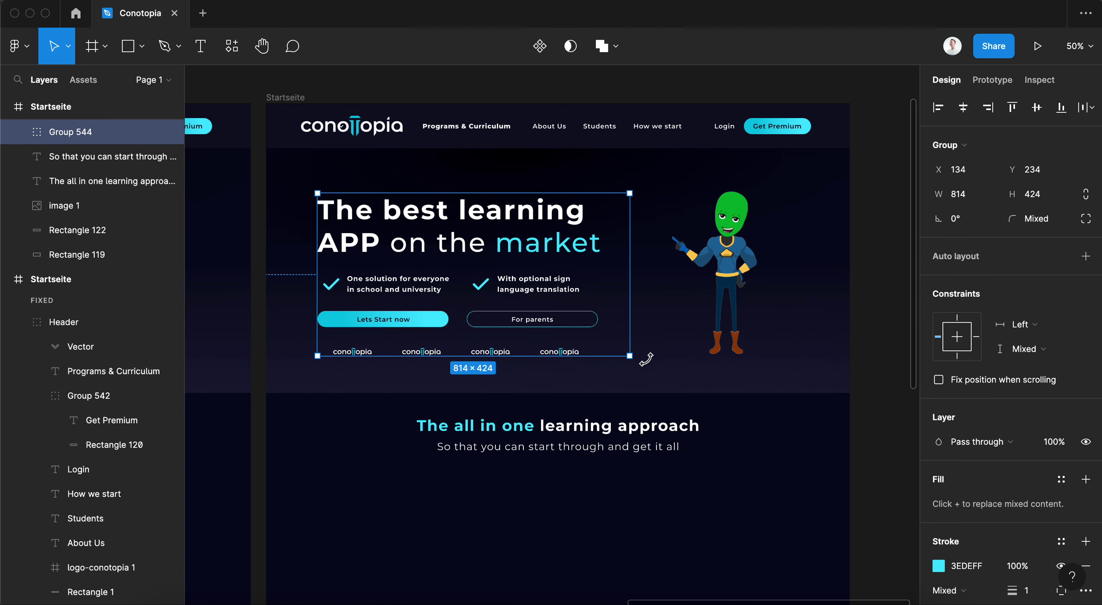
- Nudge the hero group up and left into place, then deselect it
key("shift+Left")
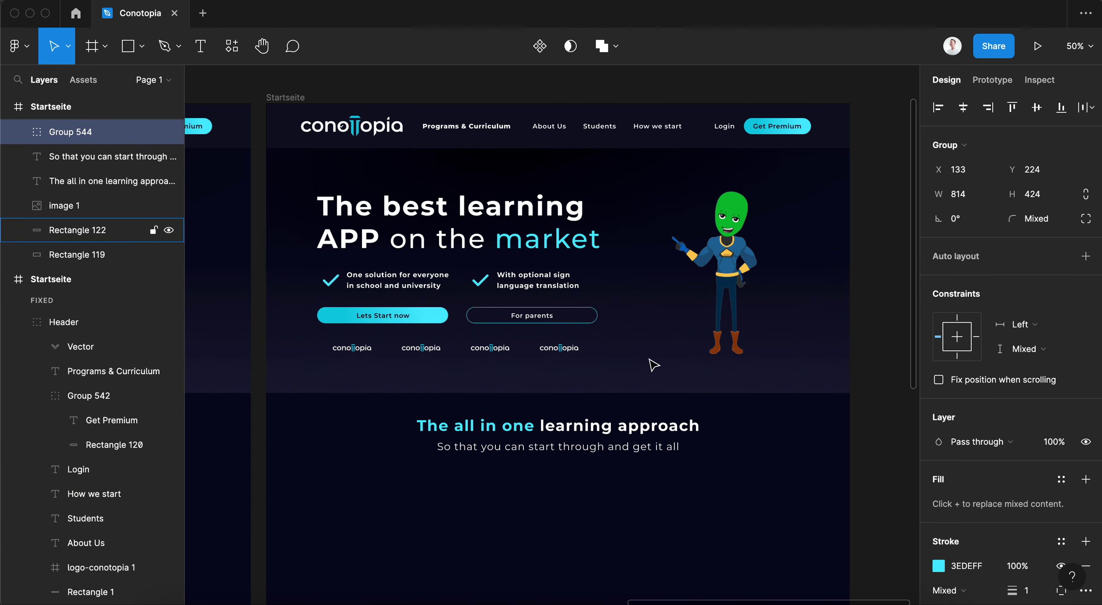
key("shift+Up")
key("shift+Left")
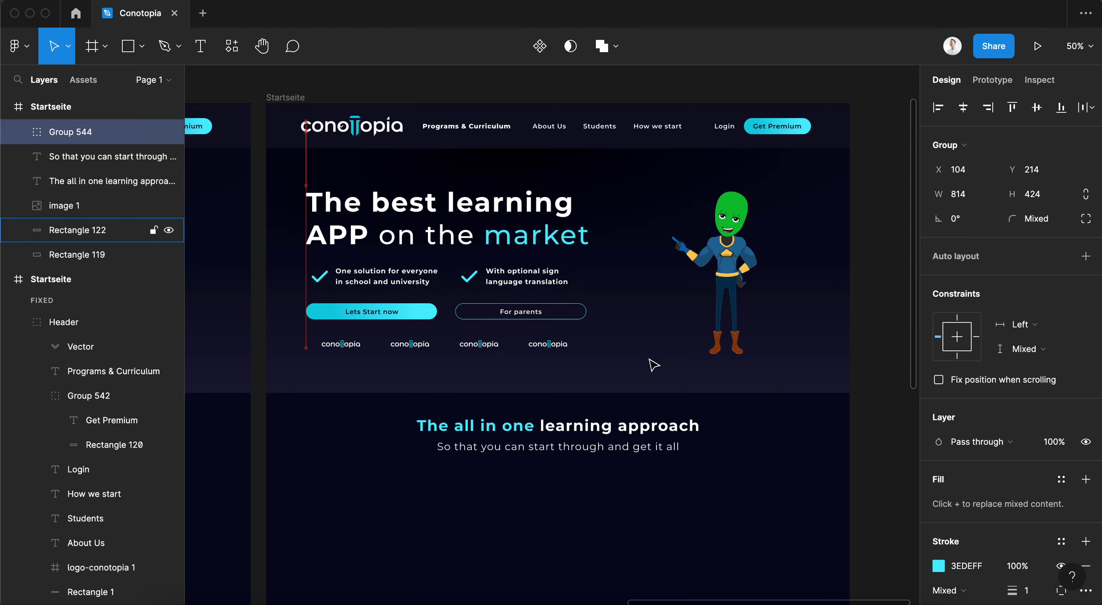
key("shift+Right")
key("shift+Right")
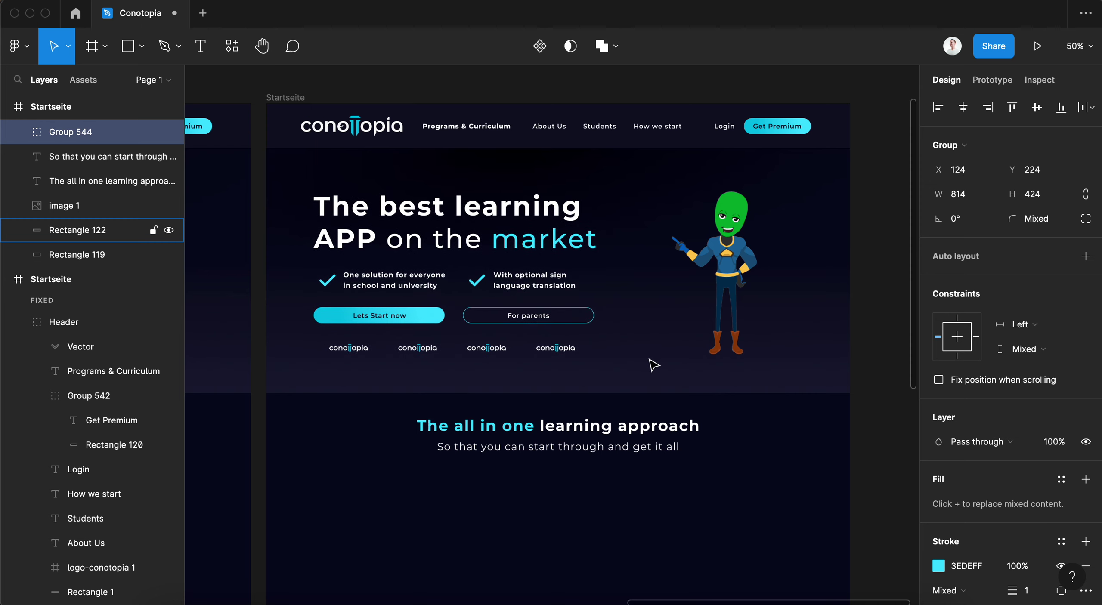
key("Down")
key("Down")
key("Down")
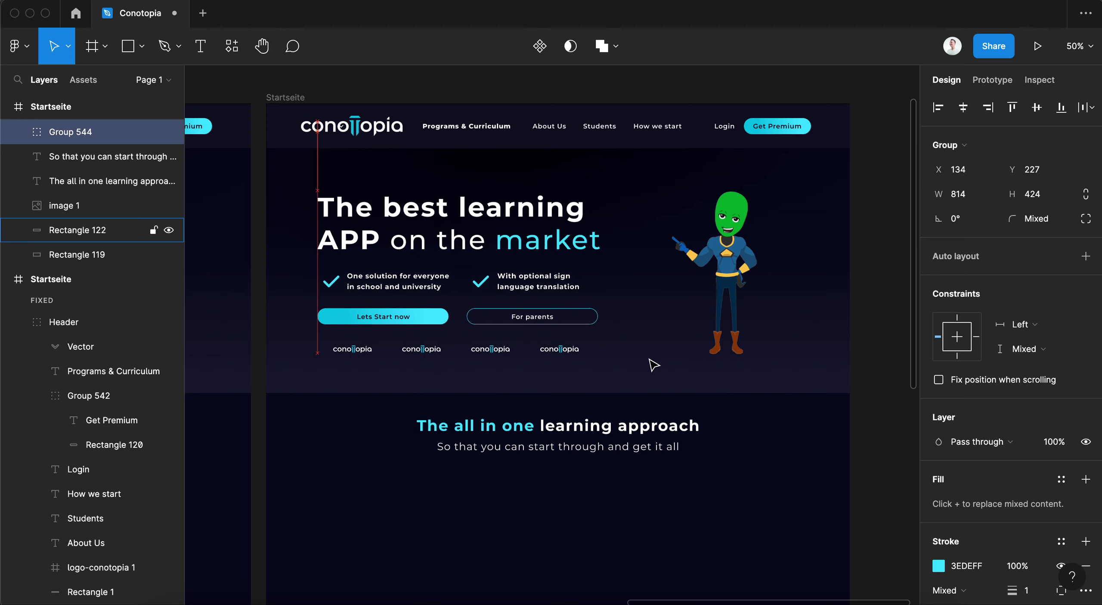
left_click(722, 460)
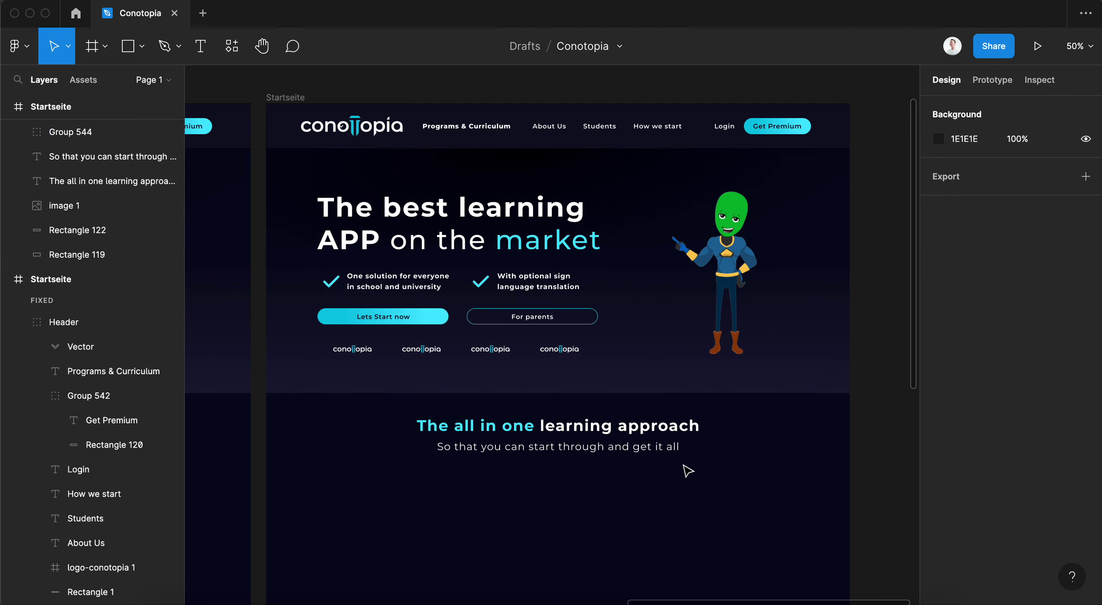
scroll(688, 471, "left", 1)
scroll(688, 471, "down", 1)
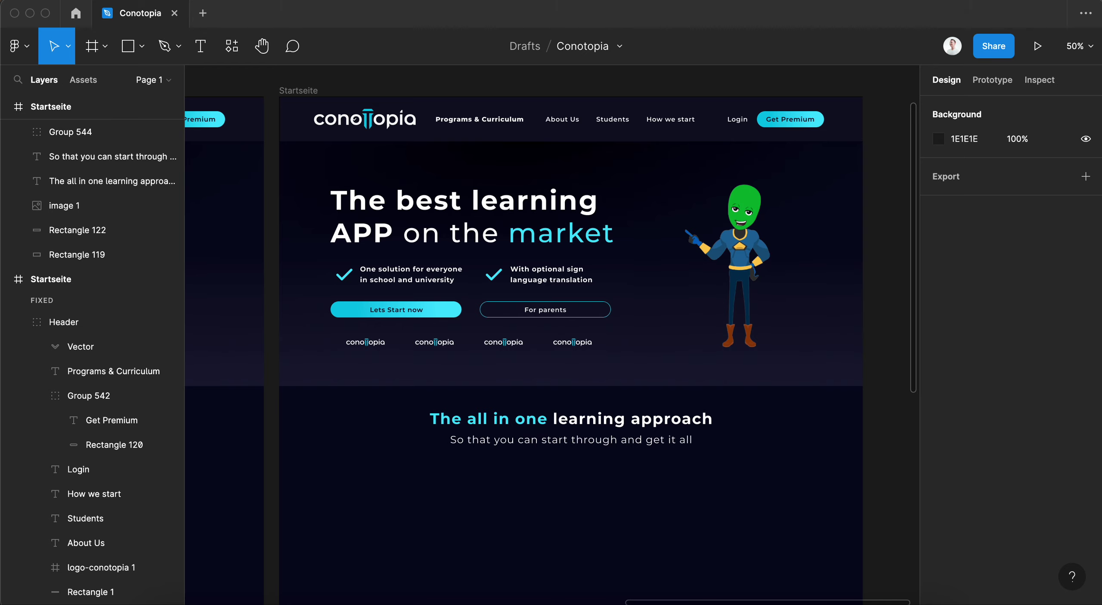
- Centre-align the headline 'The best learning APP on the market' and shift it slightly left
scroll(722, 375, "down", 3)
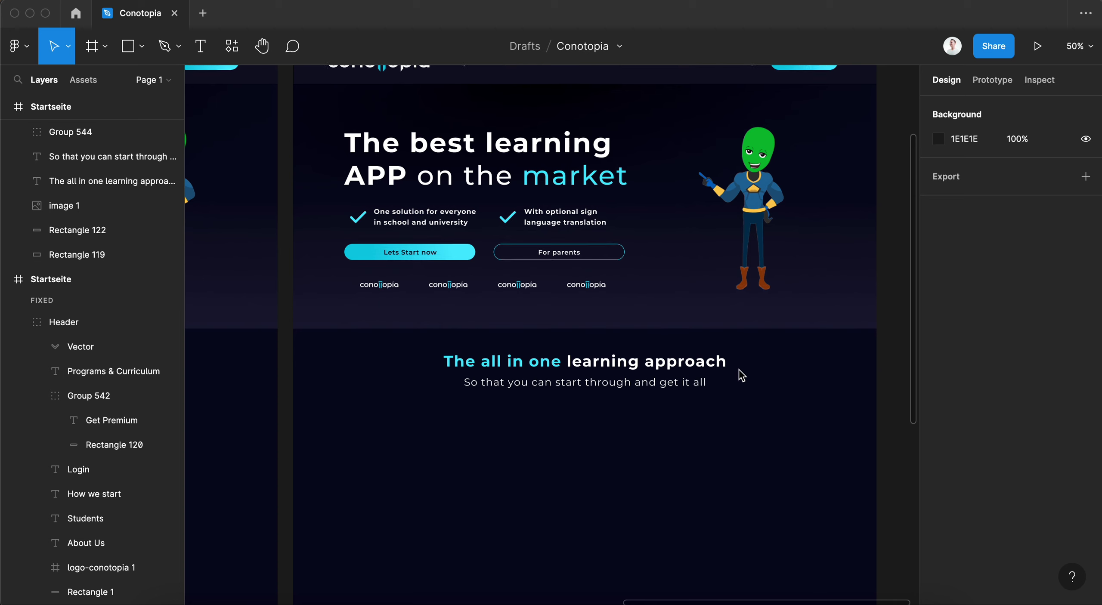
double_click(499, 178)
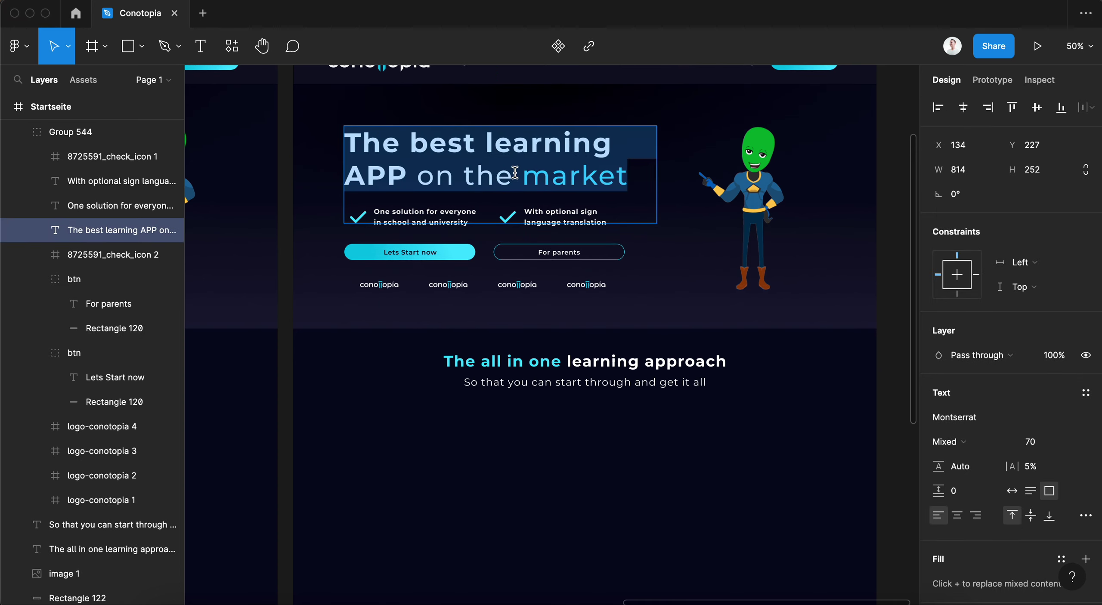
left_click(957, 515)
key("Escape")
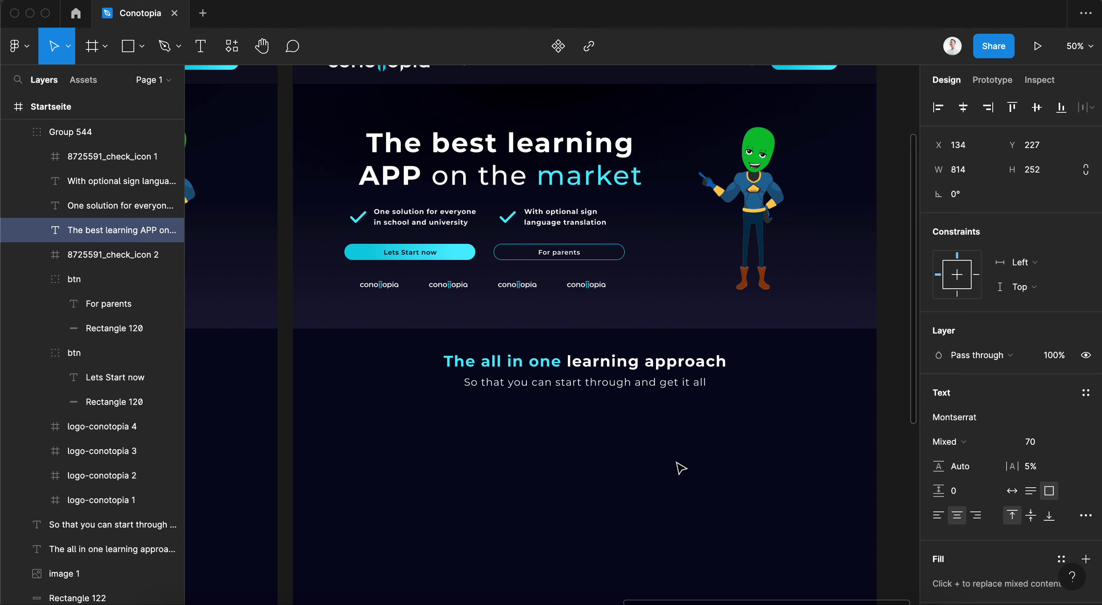
left_click_drag(548, 175, 540, 179)
left_click(460, 476)
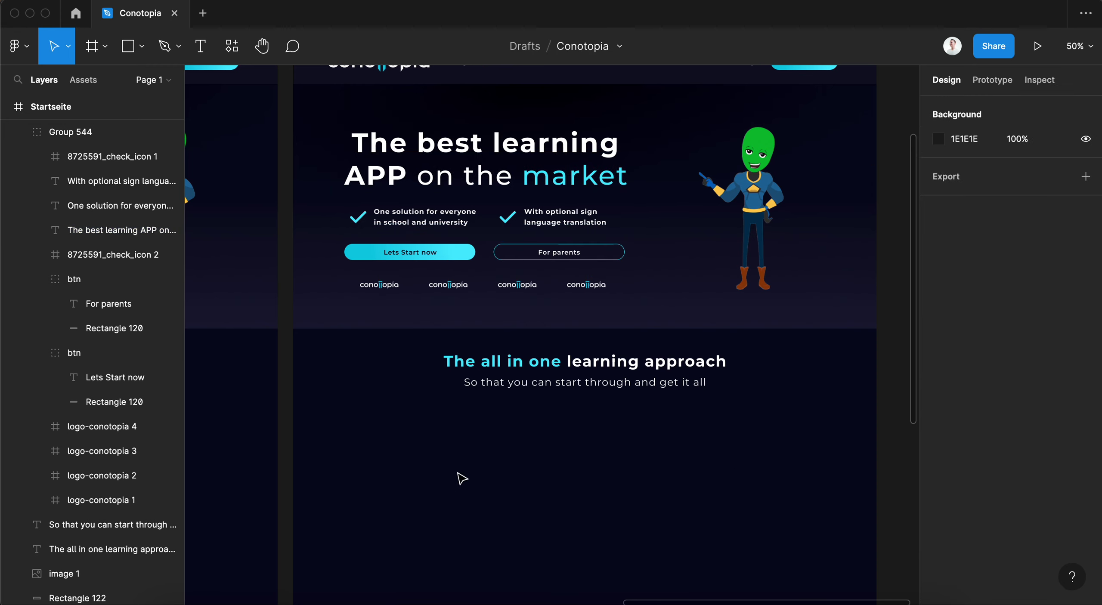
scroll(490, 469, "up", 3)
scroll(489, 469, "right", 2)
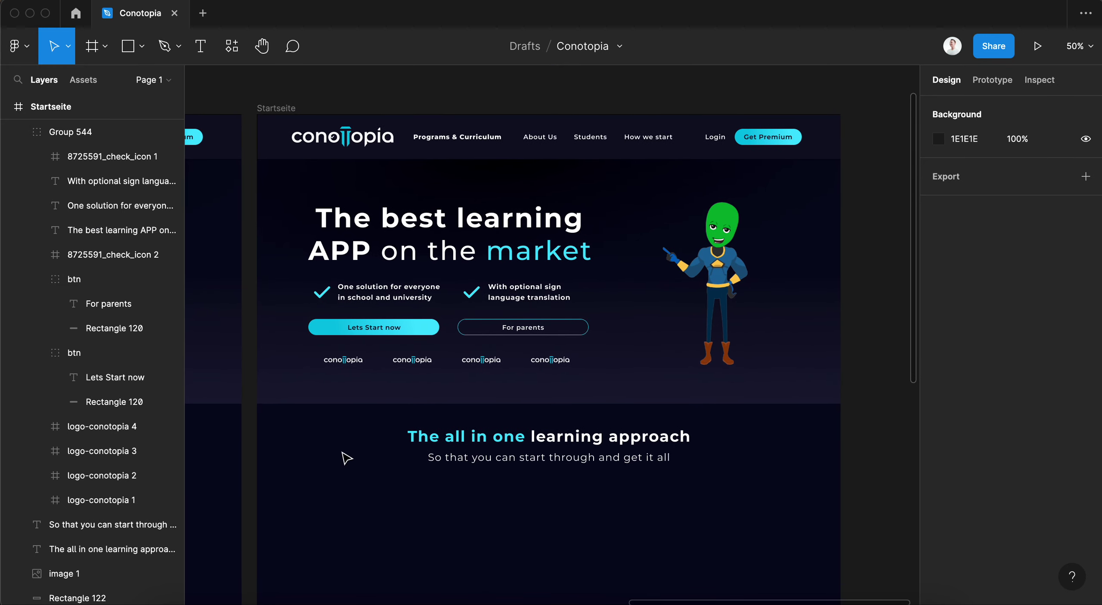
scroll(347, 458, "down", 1)
- Move the hero content group and the mascot image right and down
left_click(546, 354)
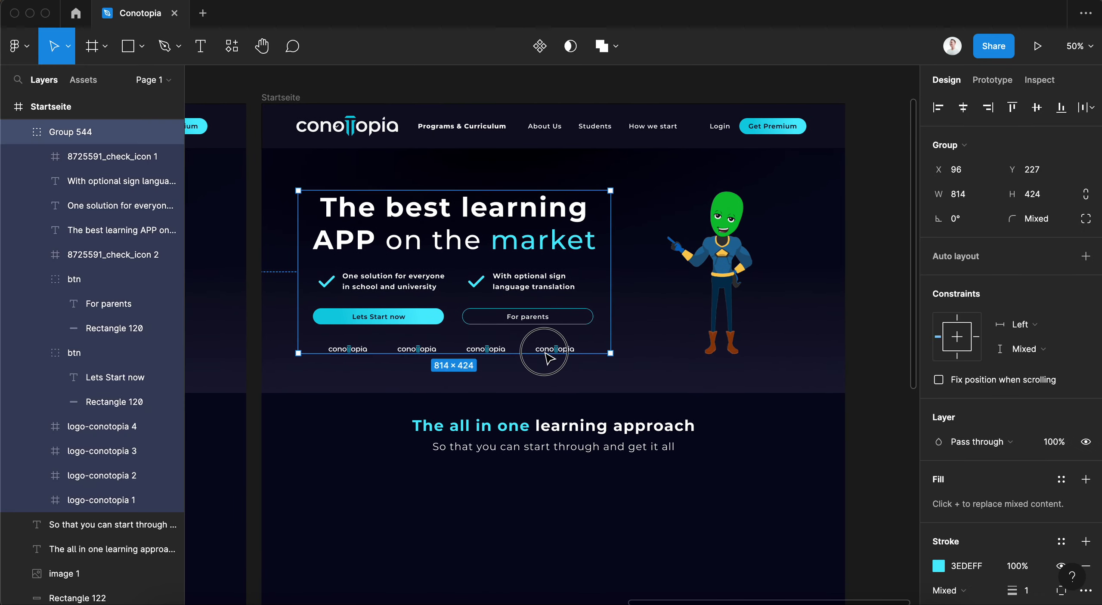
left_click_drag(548, 357, 634, 359)
mouse_move(747, 254)
left_mouse_down()
mouse_move(802, 289)
mouse_move(356, 287)
left_mouse_up()
left_click(695, 467)
- Copy and paste the mascot image, then delete the left duplicate
left_click(801, 293)
key("ctrl+c")
key("ctrl+v")
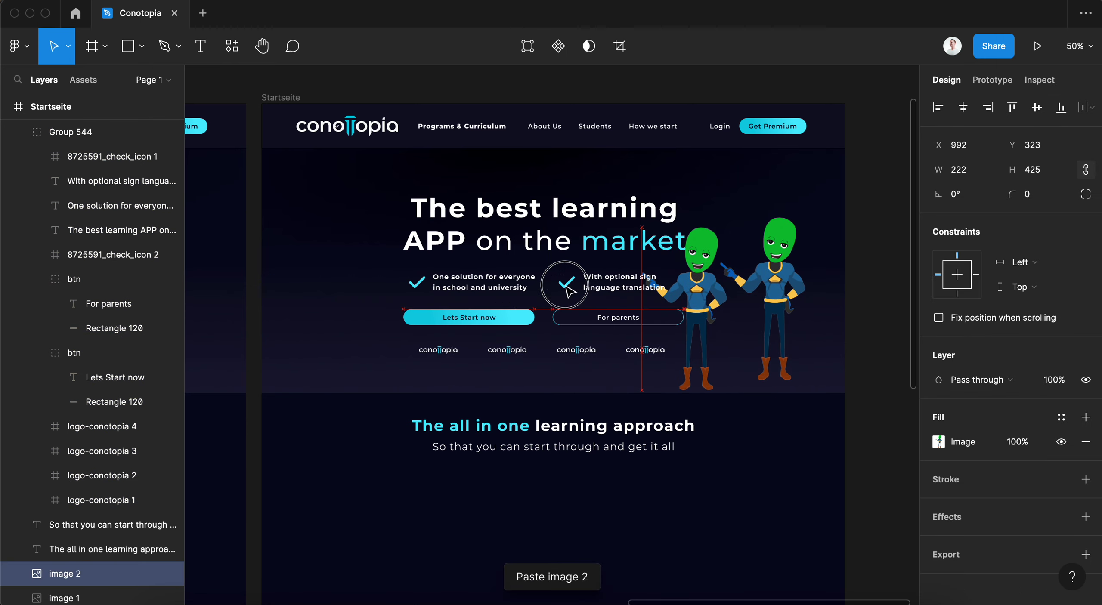
left_click(752, 496)
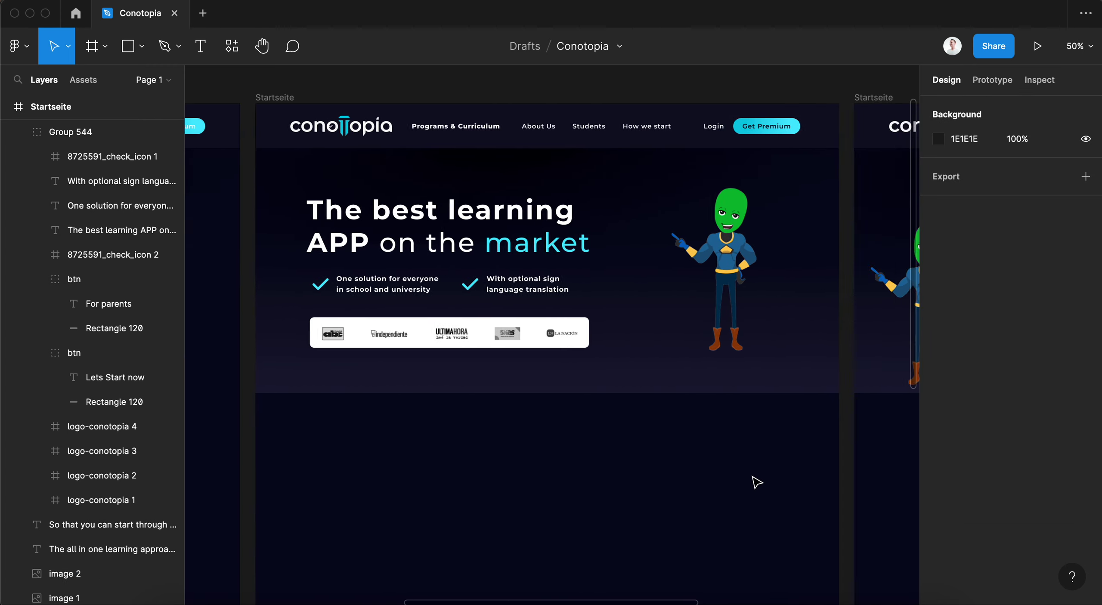
left_click(307, 98)
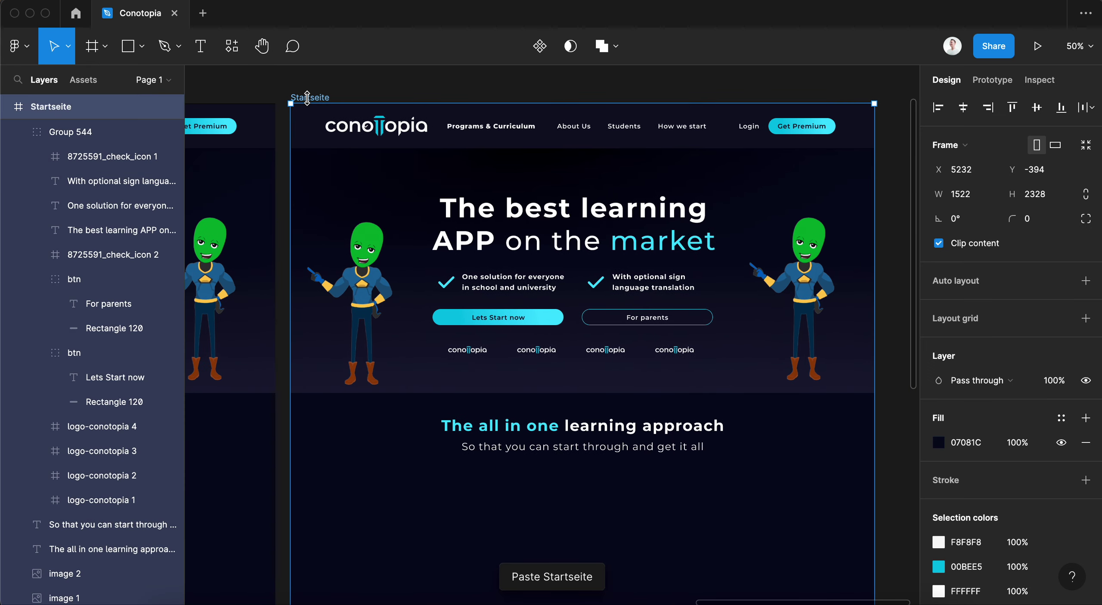
left_click(362, 301)
key("Delete")
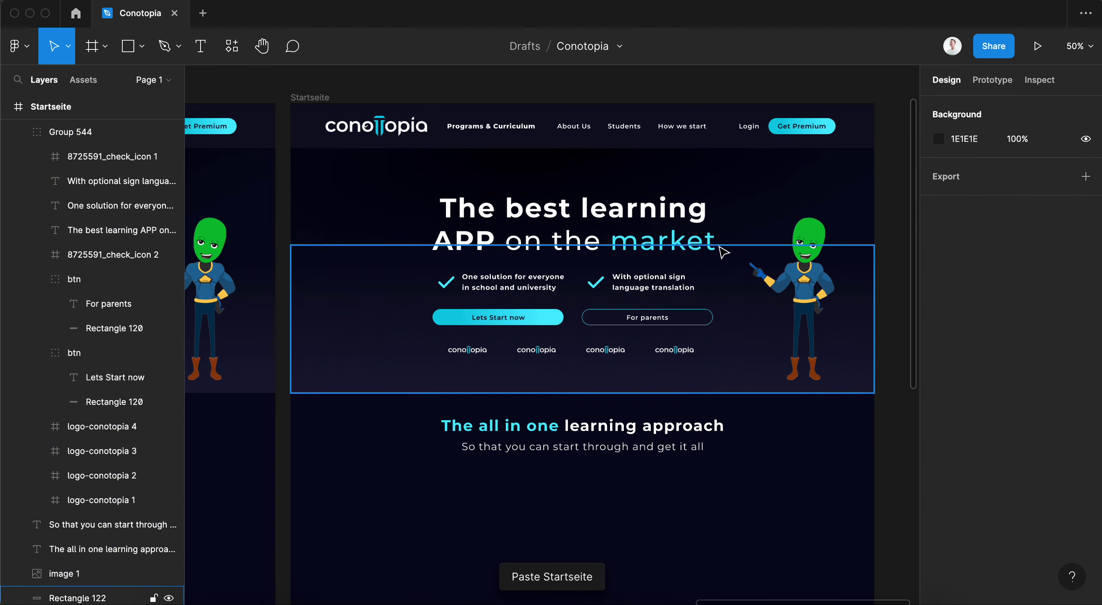
- Reposition the hero group left, move the mascot up-left, and lower the hero content slightly
left_click_drag(724, 251, 588, 235)
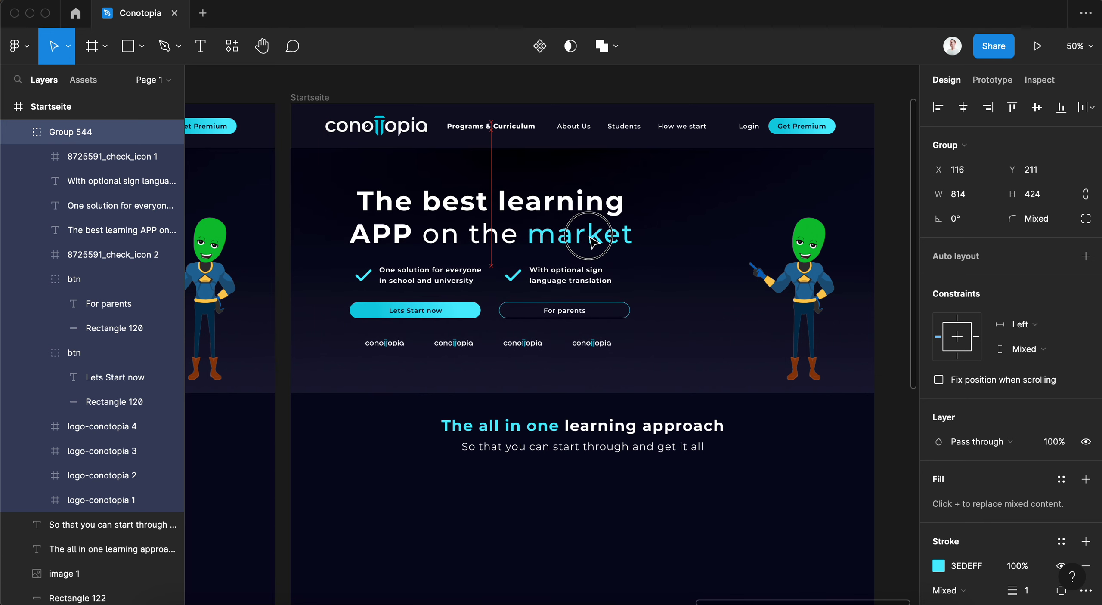
left_click_drag(808, 288, 776, 266)
left_click_drag(556, 226, 558, 230)
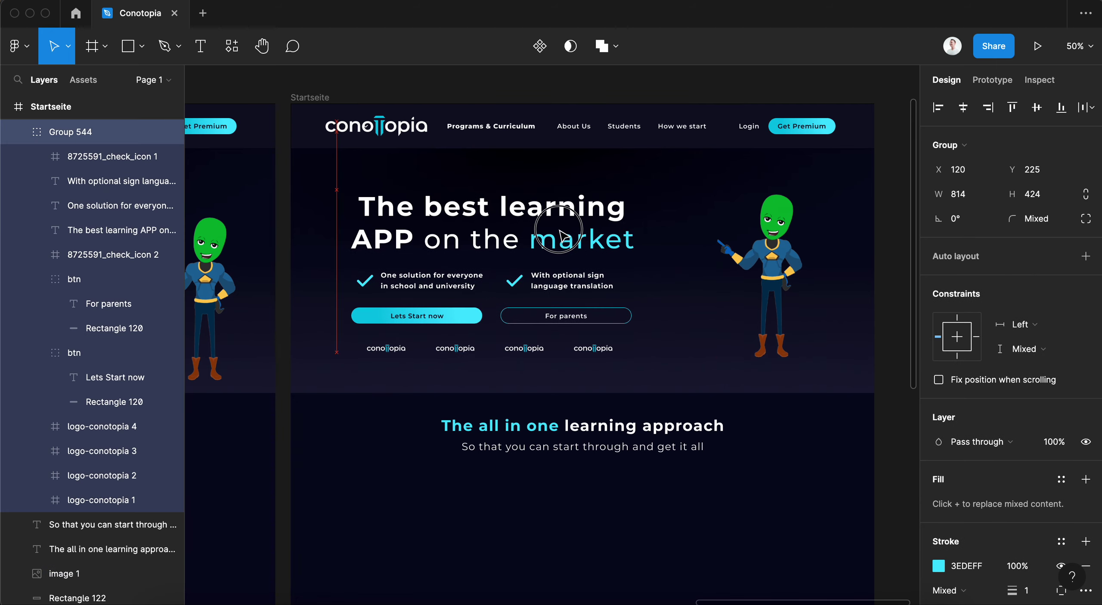
left_click(782, 479)
scroll(786, 481, "down", 1)
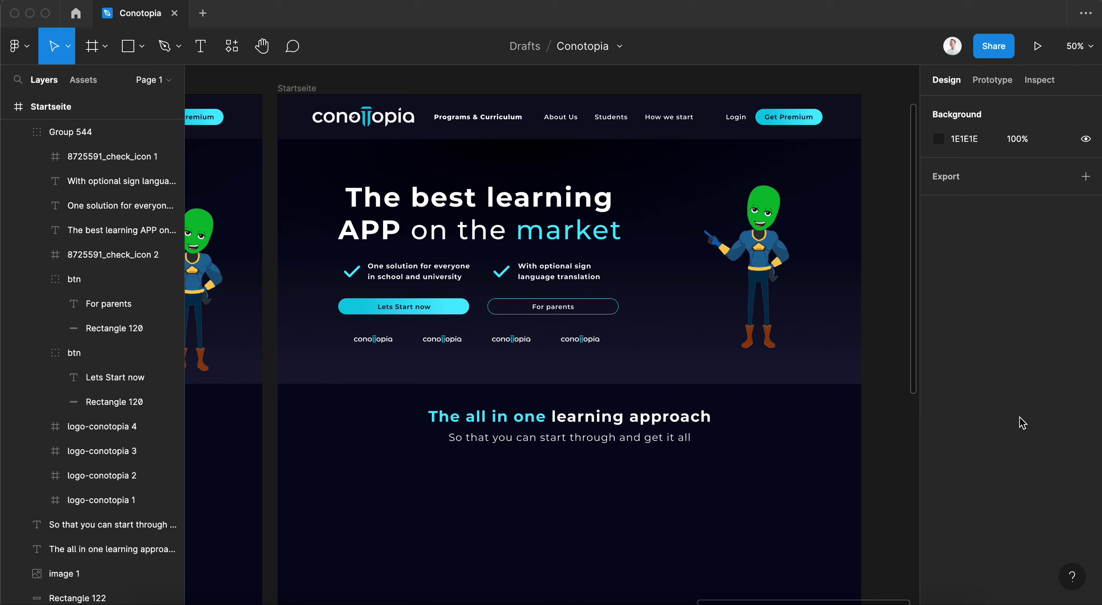
- In Illustrator, enter the space artwork's clipping group and delete the spaceship group
key("ctrl+alt+Return")
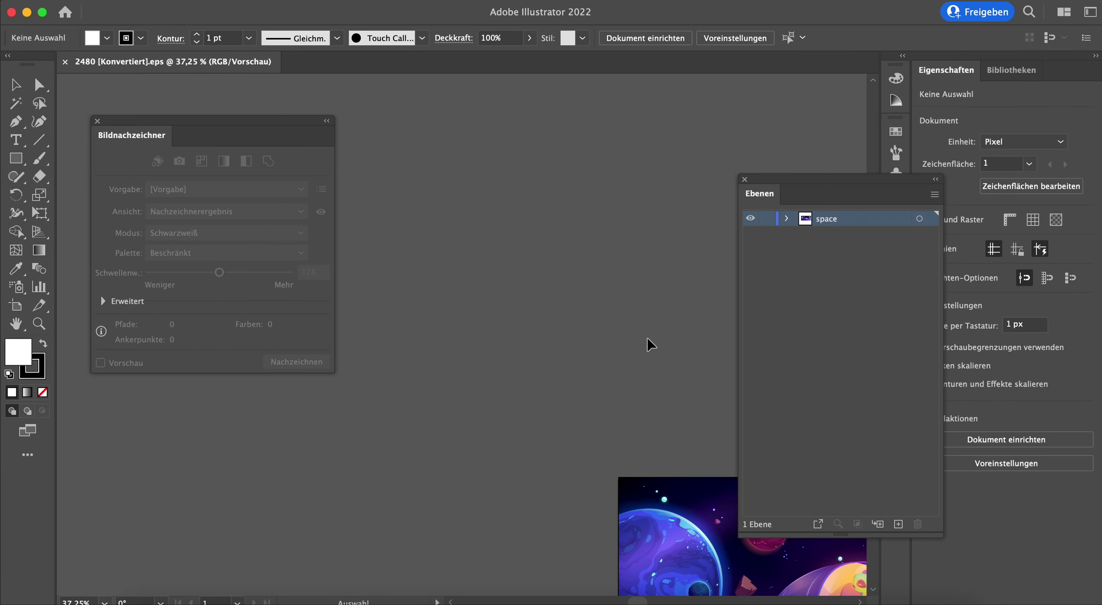
scroll(646, 341, "down", 1)
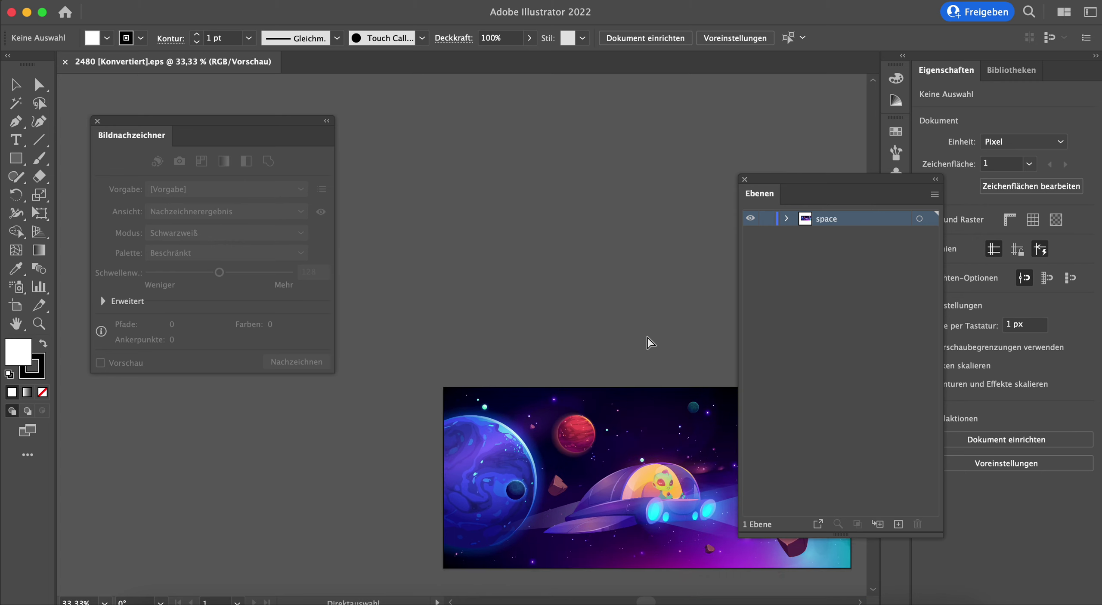
scroll(647, 341, "right", 3)
left_click(540, 479)
double_click(540, 473)
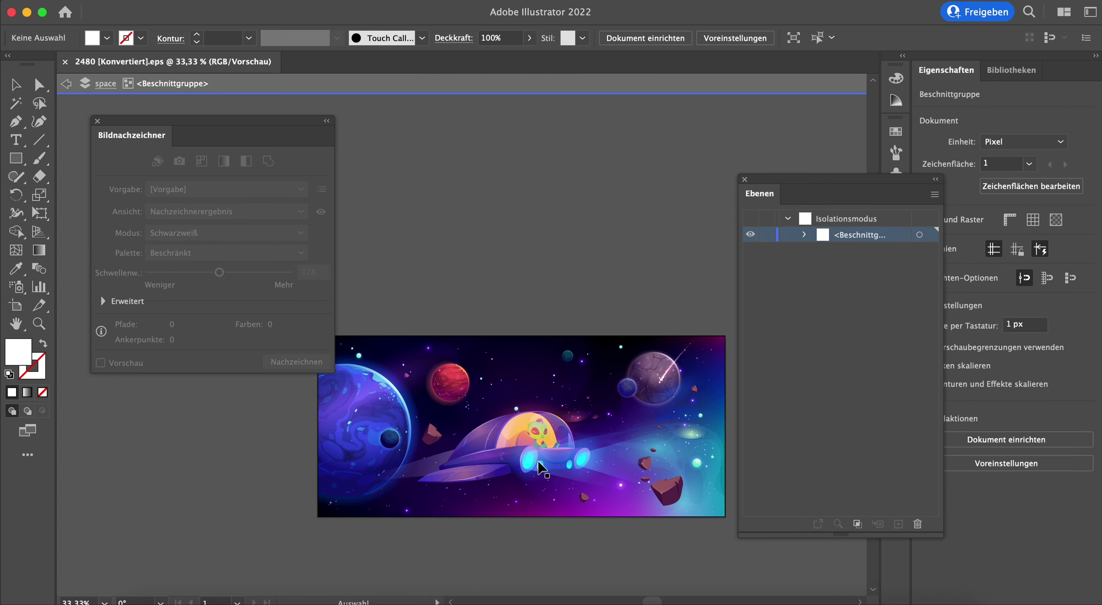
left_click(537, 462)
key("Escape")
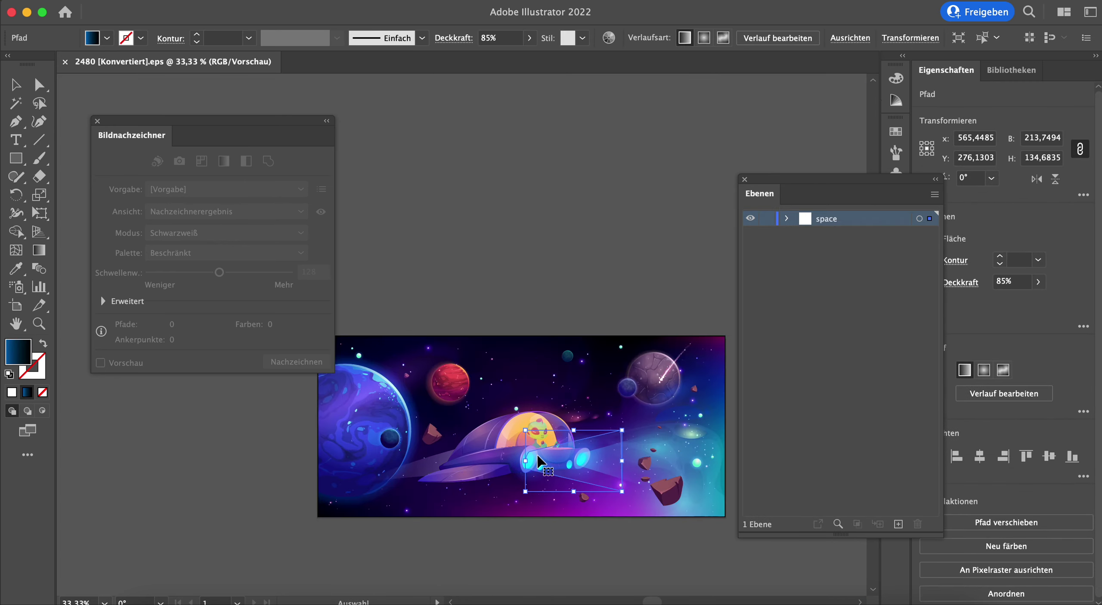
left_click(507, 449)
double_click(507, 449)
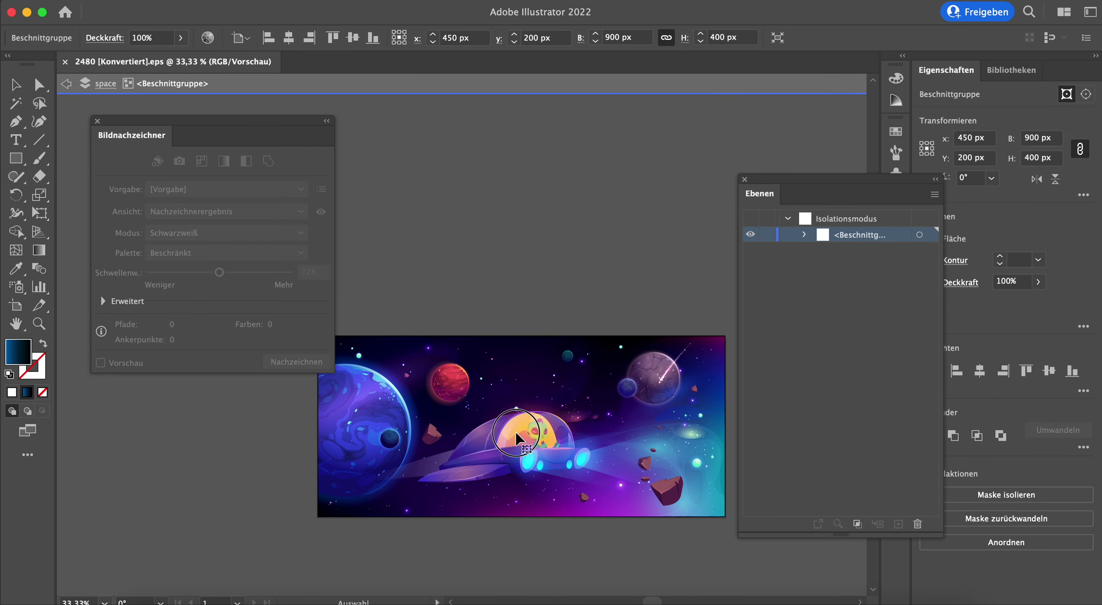
left_click(507, 450)
key("Delete")
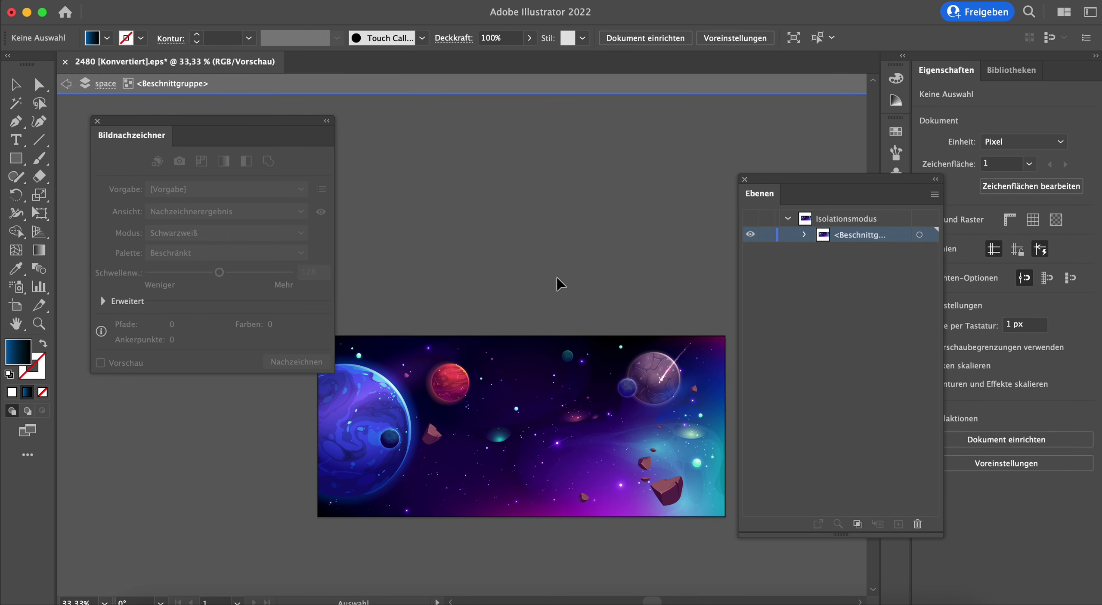
- Isolate the inner group and select the nebula background without the planets
double_click(600, 478)
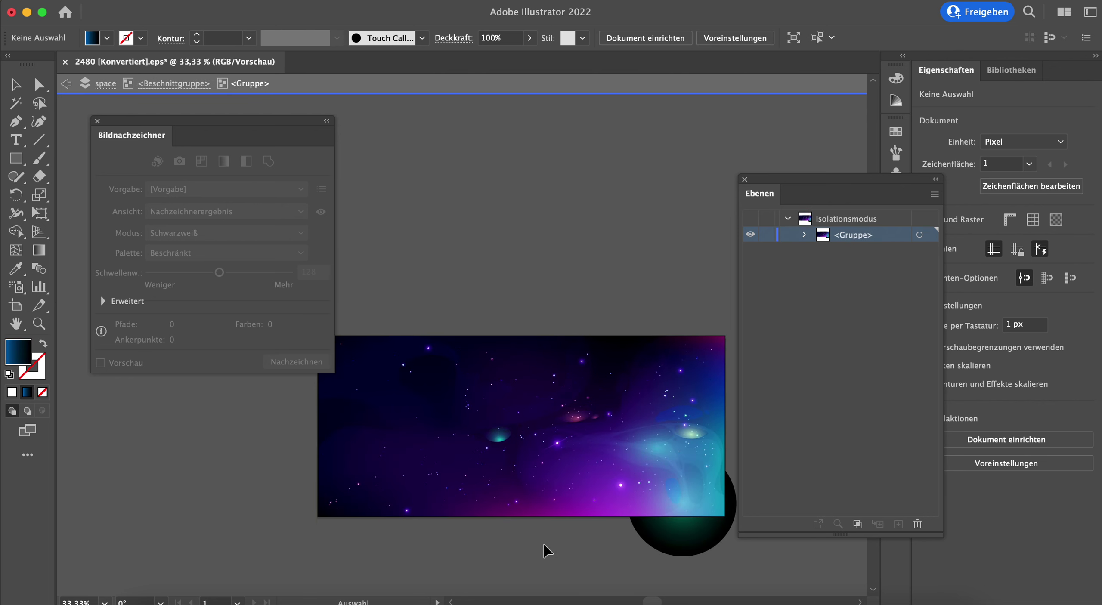
left_click(555, 502)
left_click(524, 241)
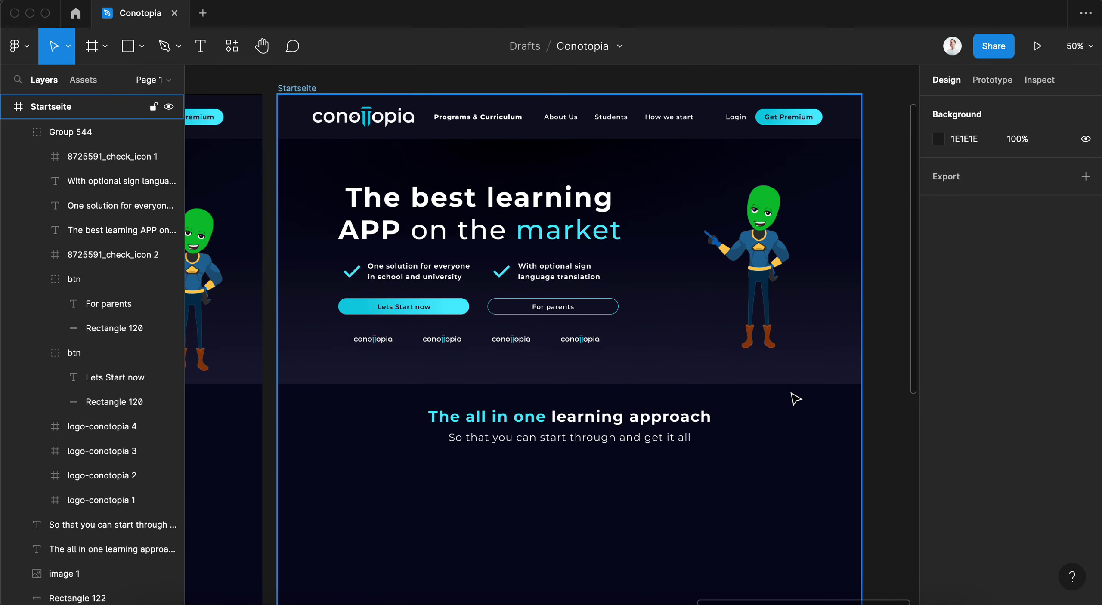
- Paste the nebula, stretch it to 1826×962, and move its Frame layer below the mascot image
key("ctrl+v")
mouse_move(731, 415)
left_mouse_down()
mouse_move(698, 479)
mouse_move(543, 297)
left_mouse_up()
scroll(543, 296, "left", 5)
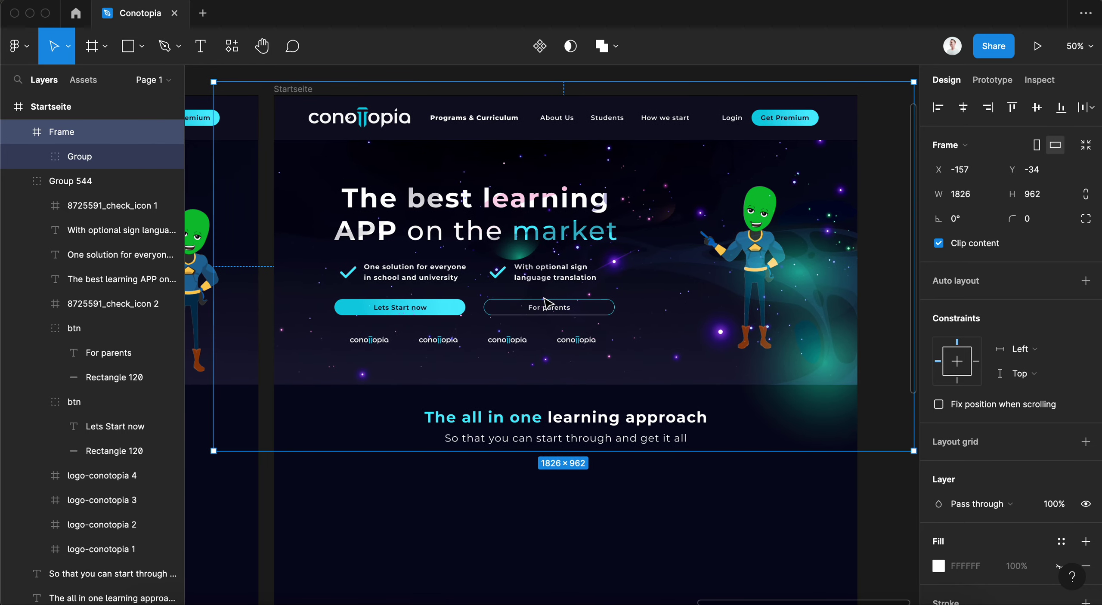
left_click(18, 131)
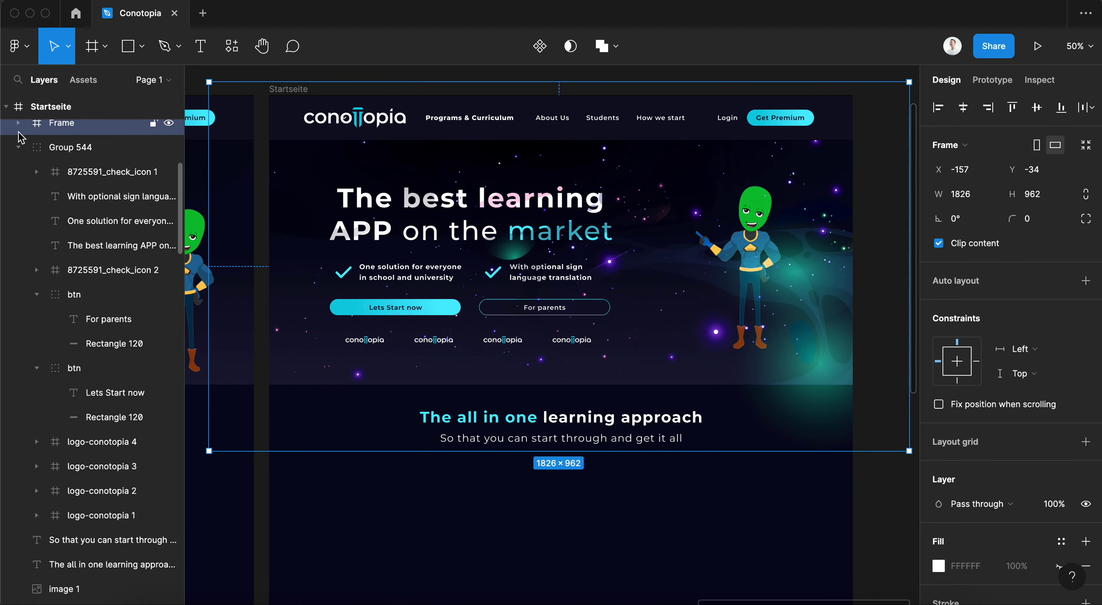
scroll(73, 260, "up", 5)
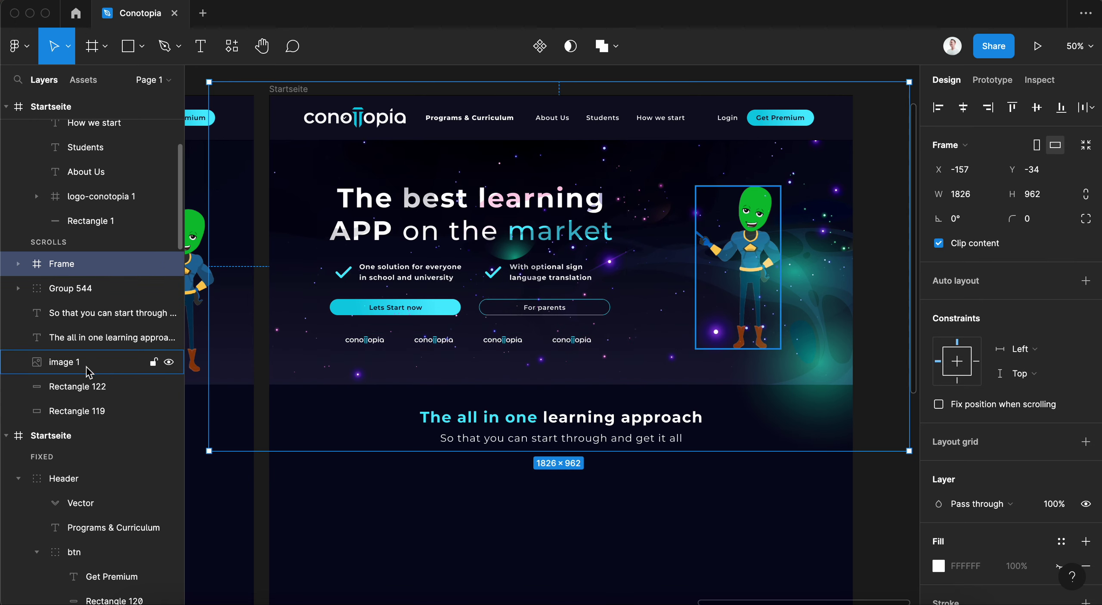
left_click_drag(75, 274, 74, 371)
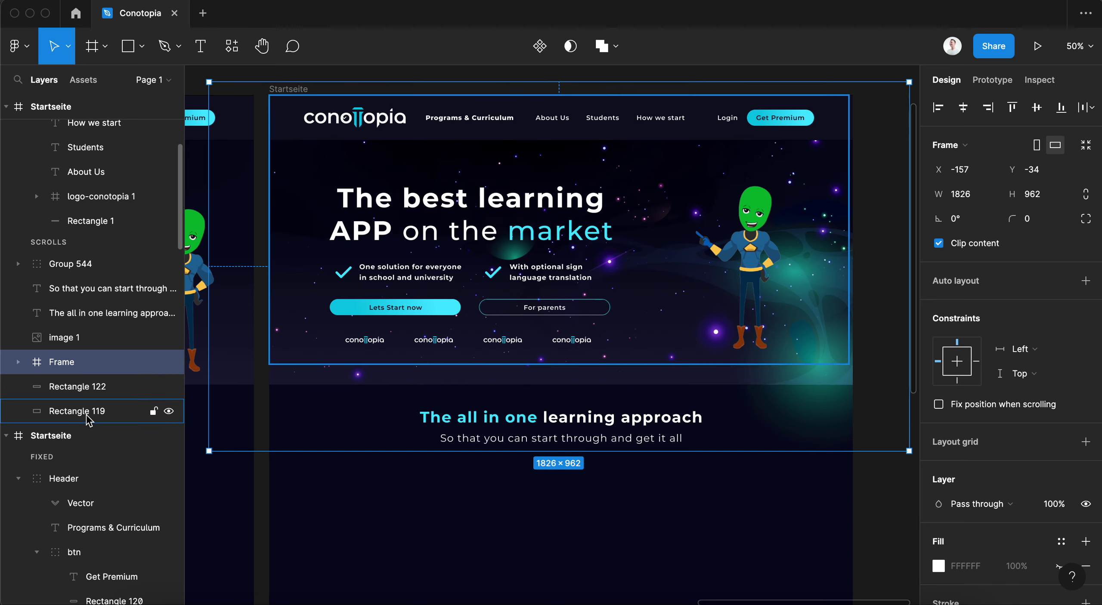
left_click(86, 413)
- Try shortening the nebula group and frame to 868 high, then undo both changes
left_click(73, 340)
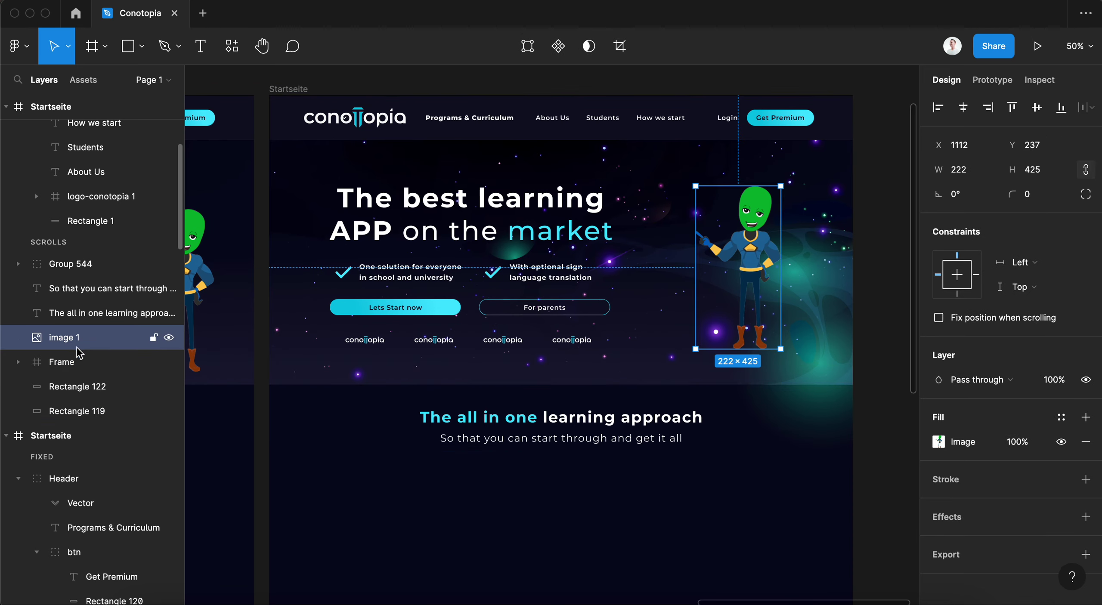
left_click(26, 365)
left_click(19, 363)
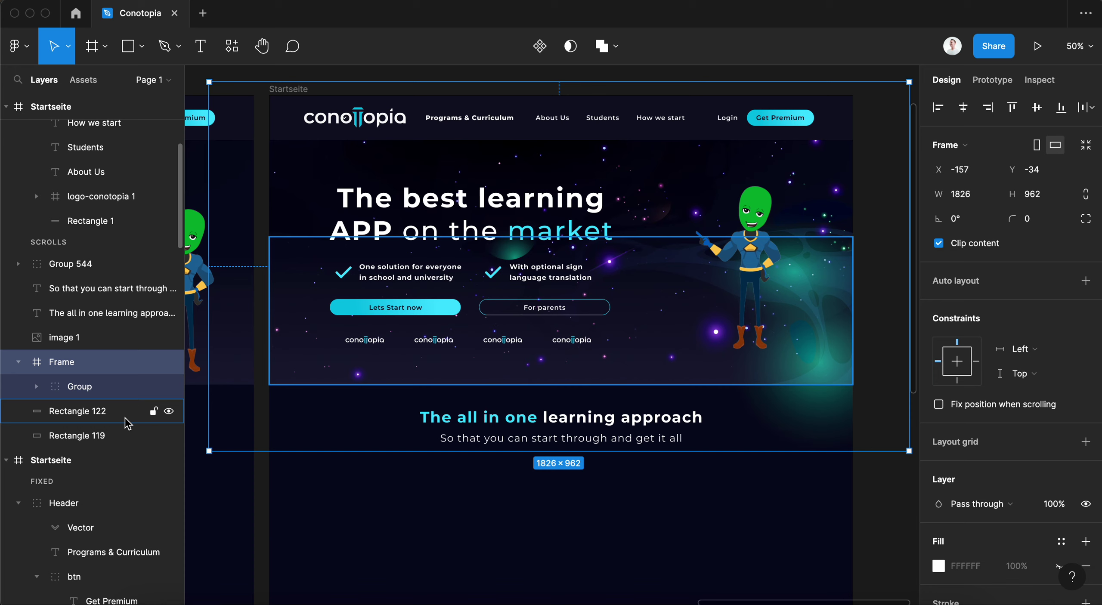
left_click(82, 386)
left_click(80, 370)
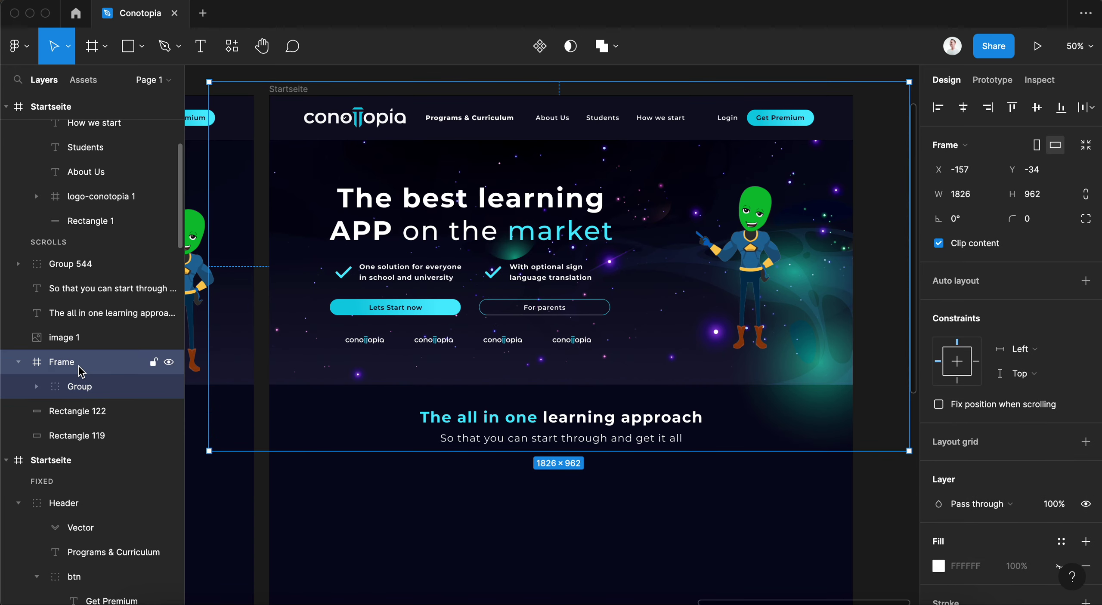
left_click(79, 385)
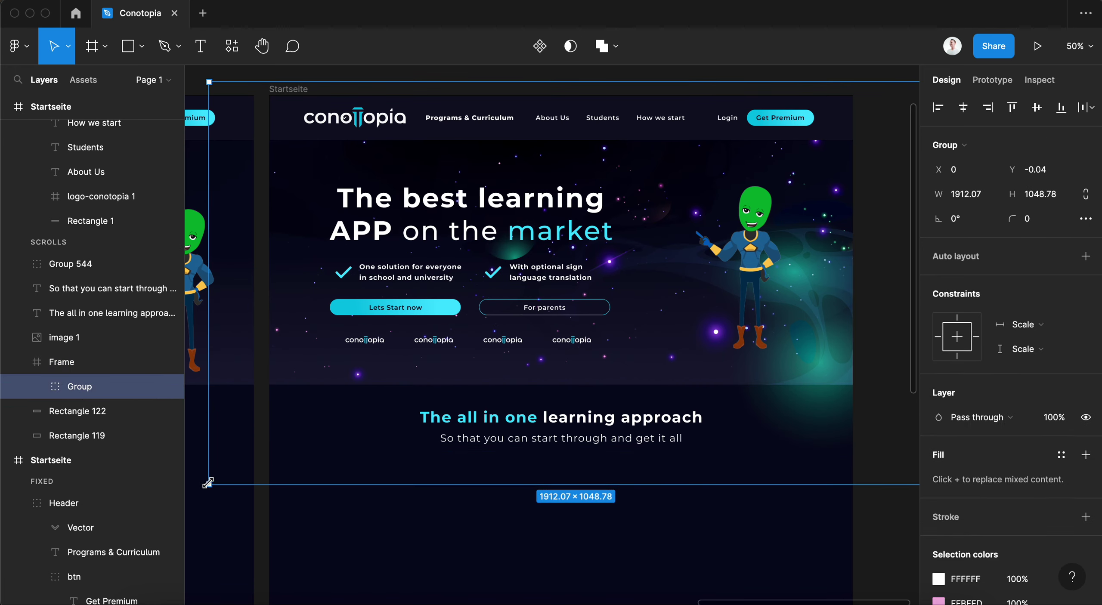
left_click_drag(233, 484, 248, 416)
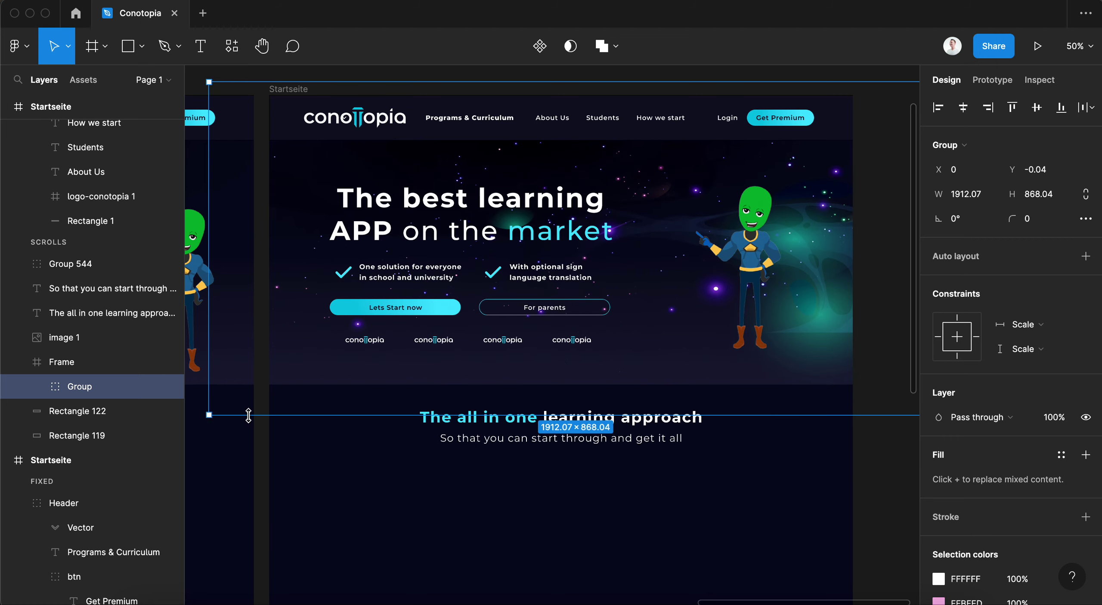
key("ctrl+z")
left_click(103, 364)
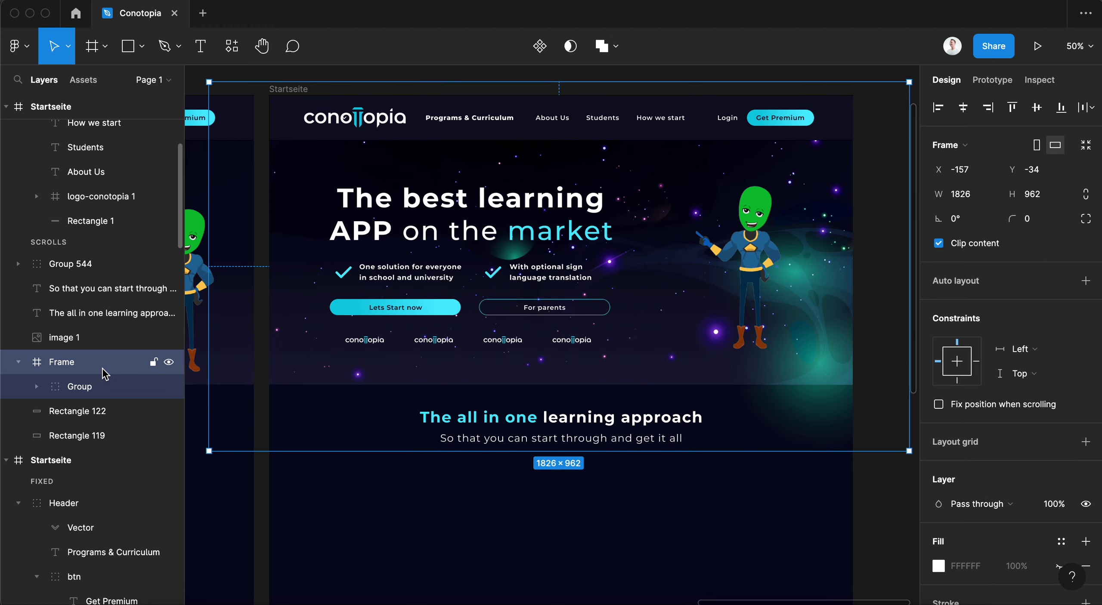
left_click_drag(541, 451, 557, 415)
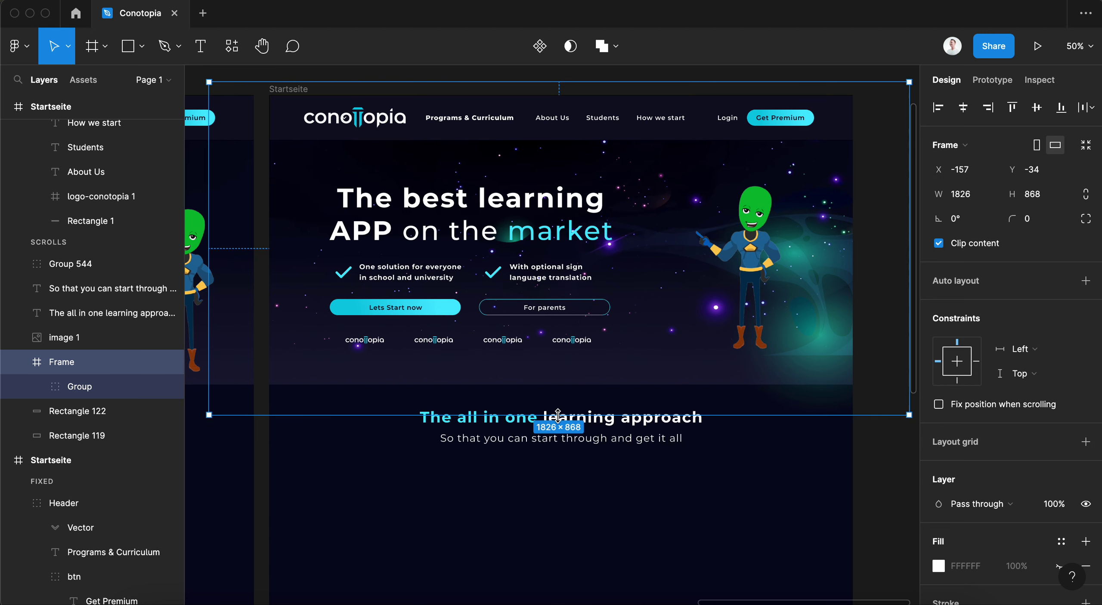
key("ctrl+z")
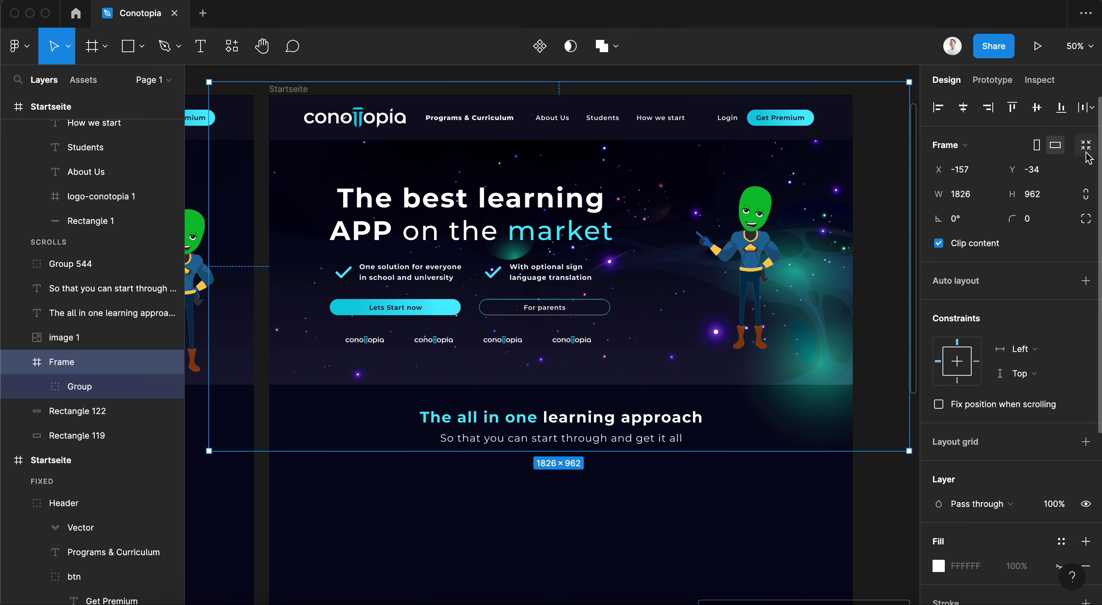
- Keep the custom 1826×962 size and nudge the nebula frame up-left to X -164, Y -51
left_click(978, 147)
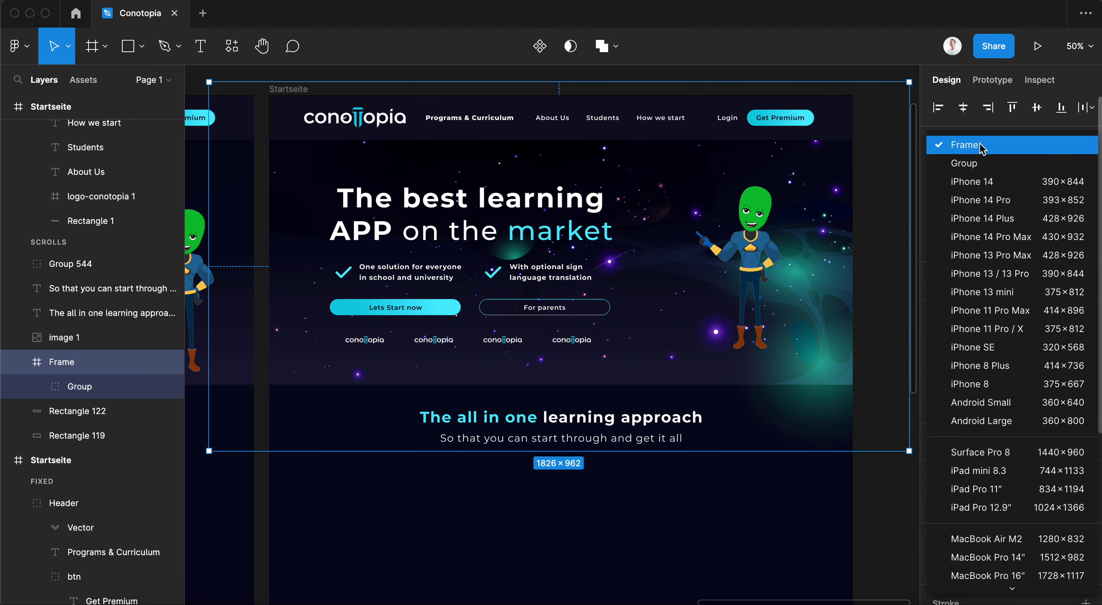
left_click(981, 146)
left_click(443, 491)
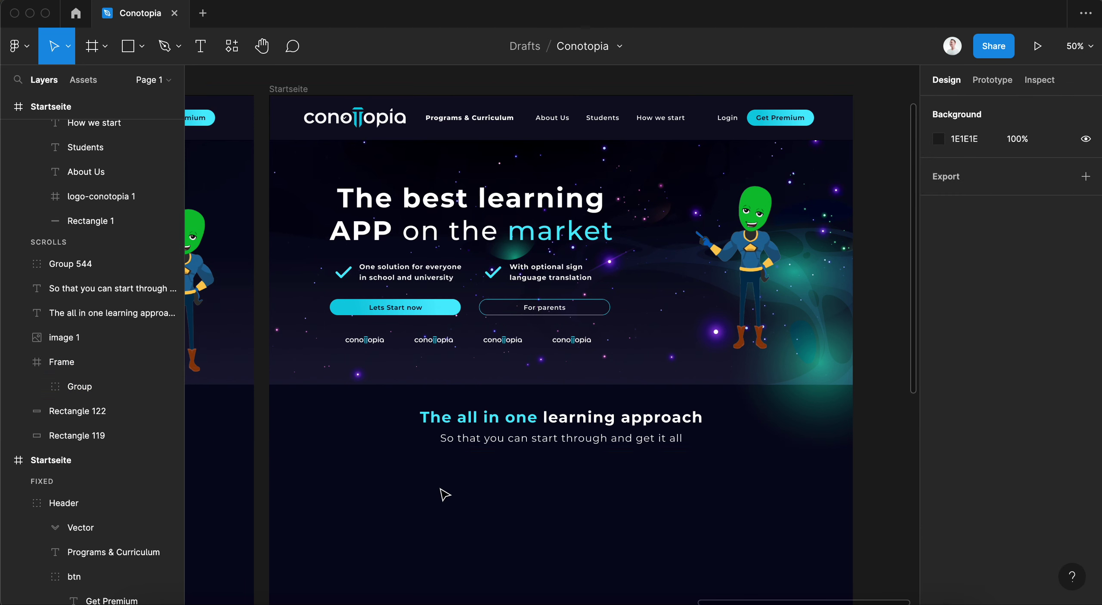
left_click_drag(827, 411, 823, 407)
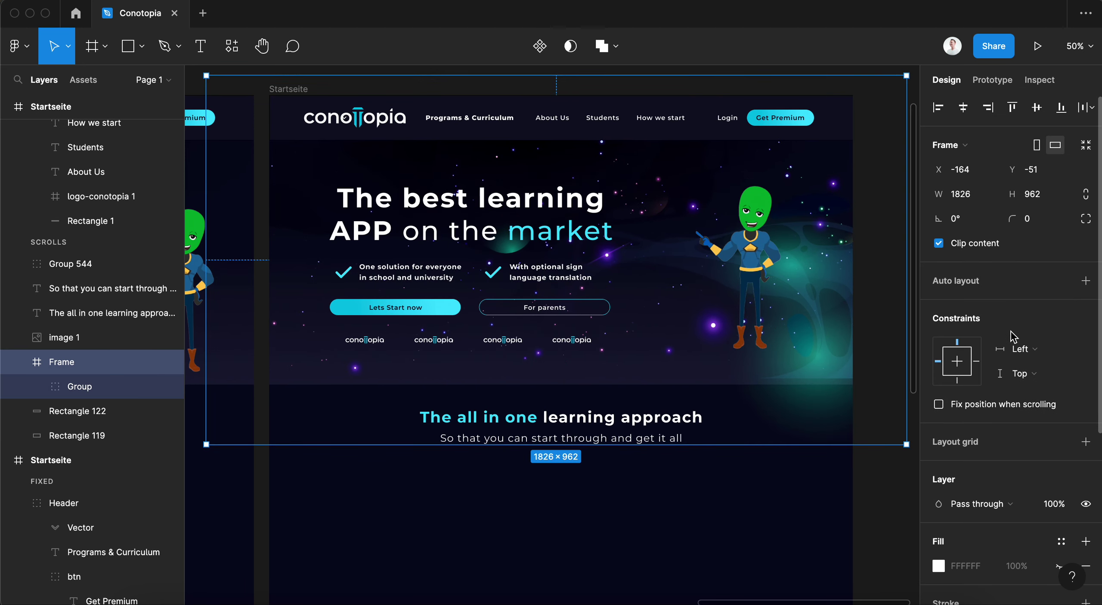
- Toggle a mask on the nebula frame and off again, then reselect the frame
left_click(574, 52)
left_click(574, 52)
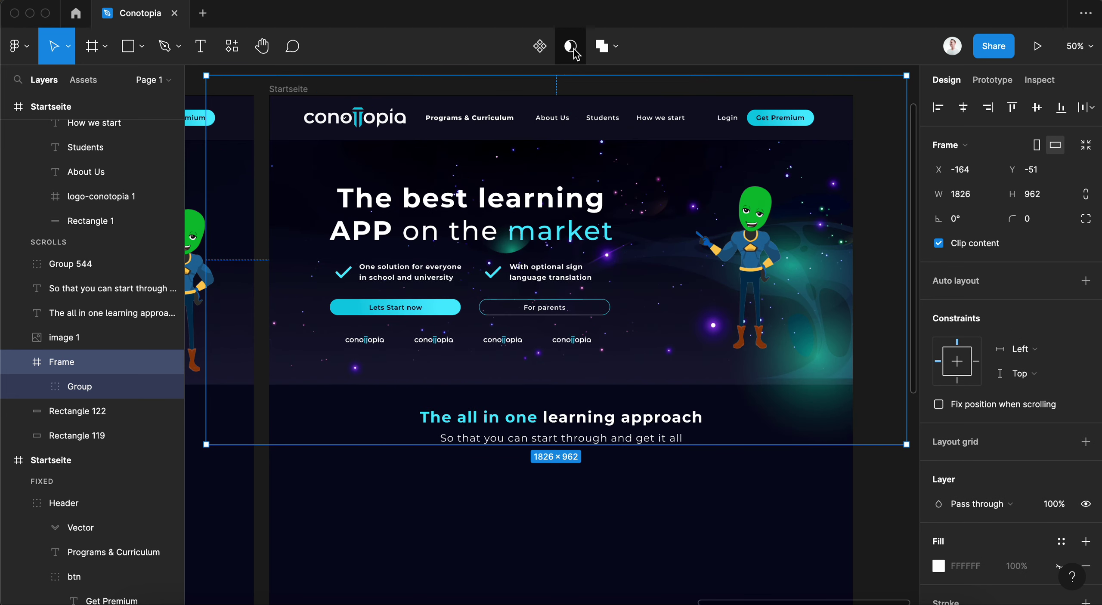
left_click(813, 523)
left_click(792, 428)
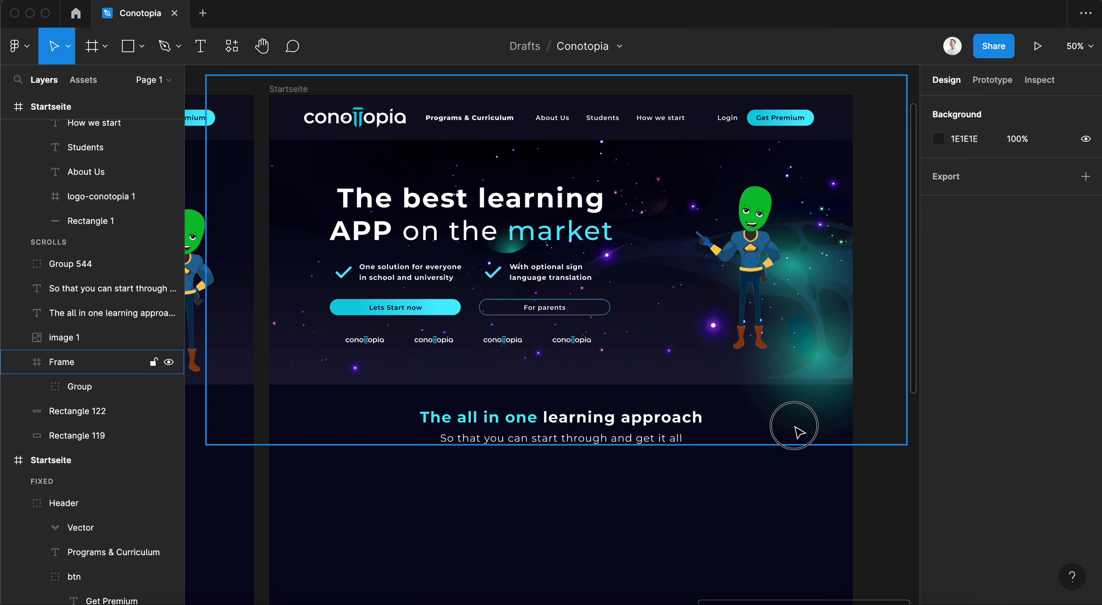
left_click(776, 505)
left_click(823, 387)
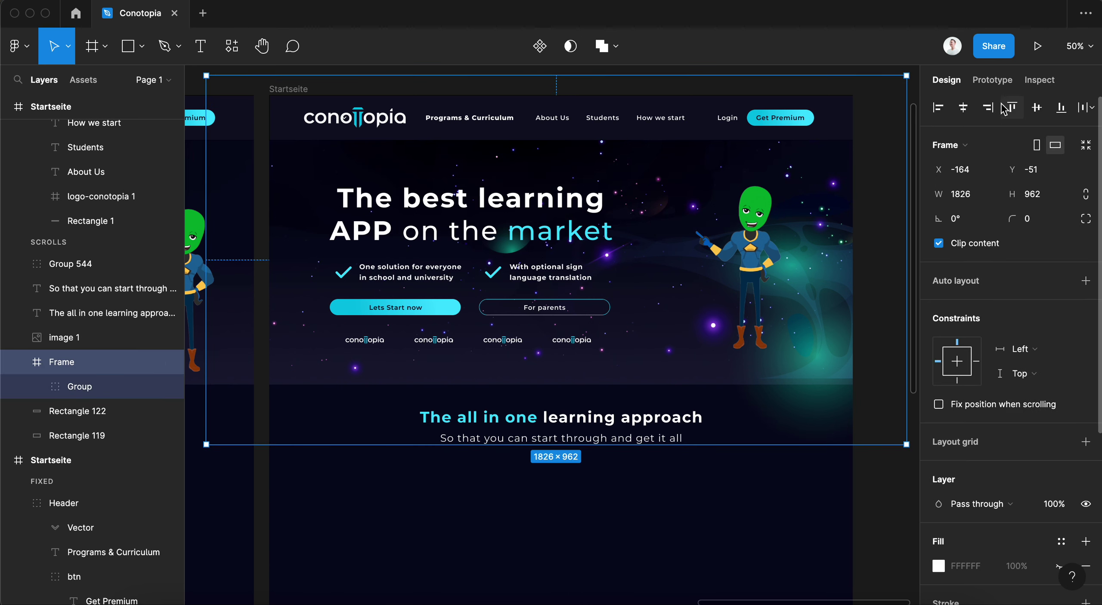
scroll(1011, 108, "down", 1)
scroll(992, 456, "down", 3)
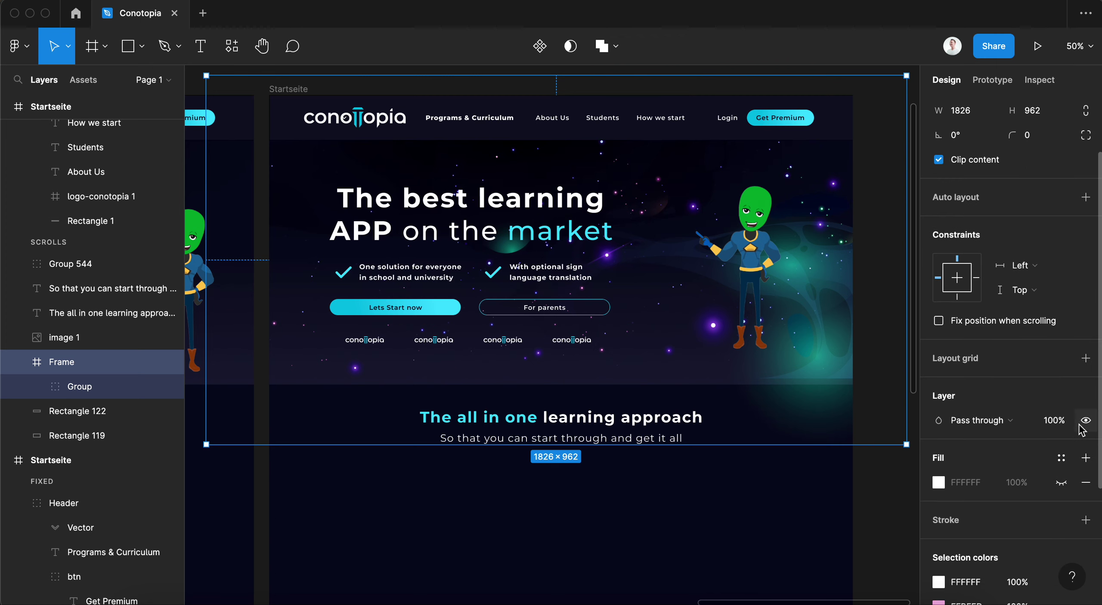
- Compare the nebula frame hidden and at 50% opacity, then set it back to 100%
left_click(1084, 419)
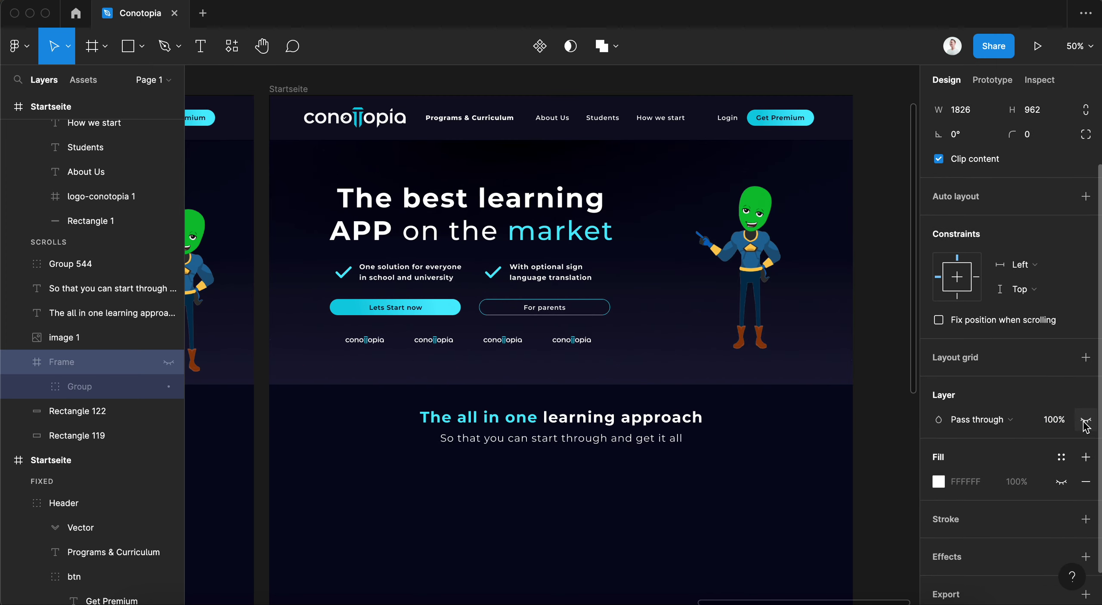
left_click(1085, 420)
left_click(1051, 419)
type("50")
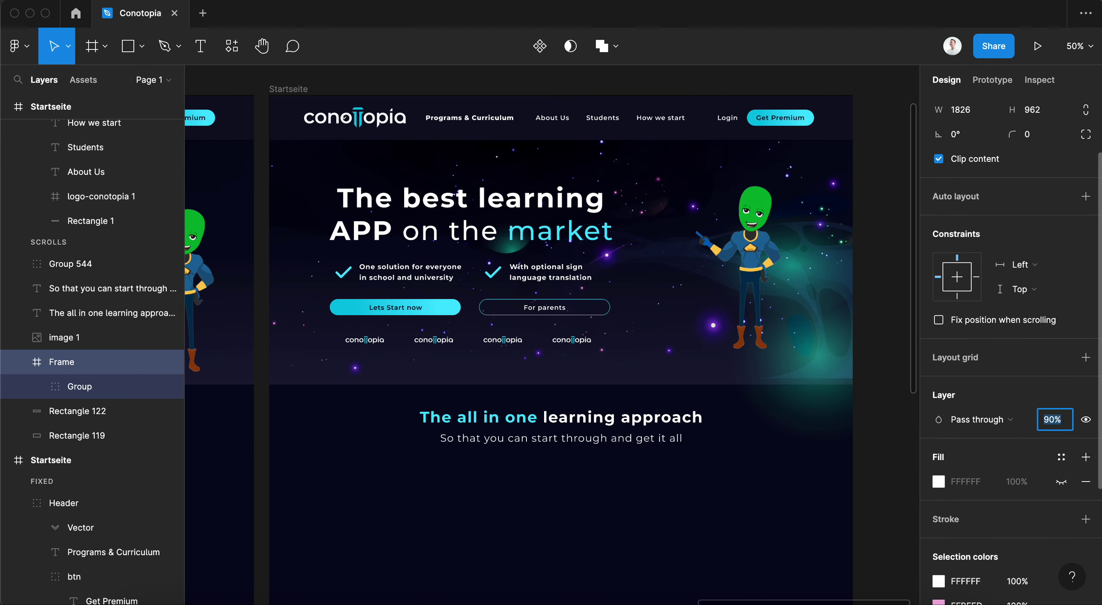
key("Return")
type("100")
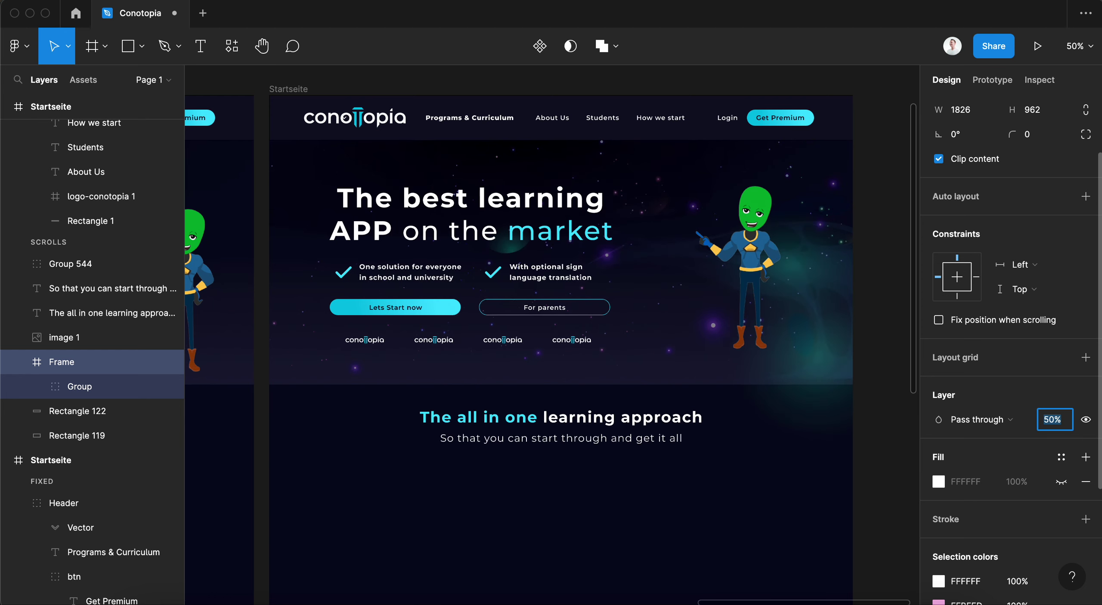
key("Return")
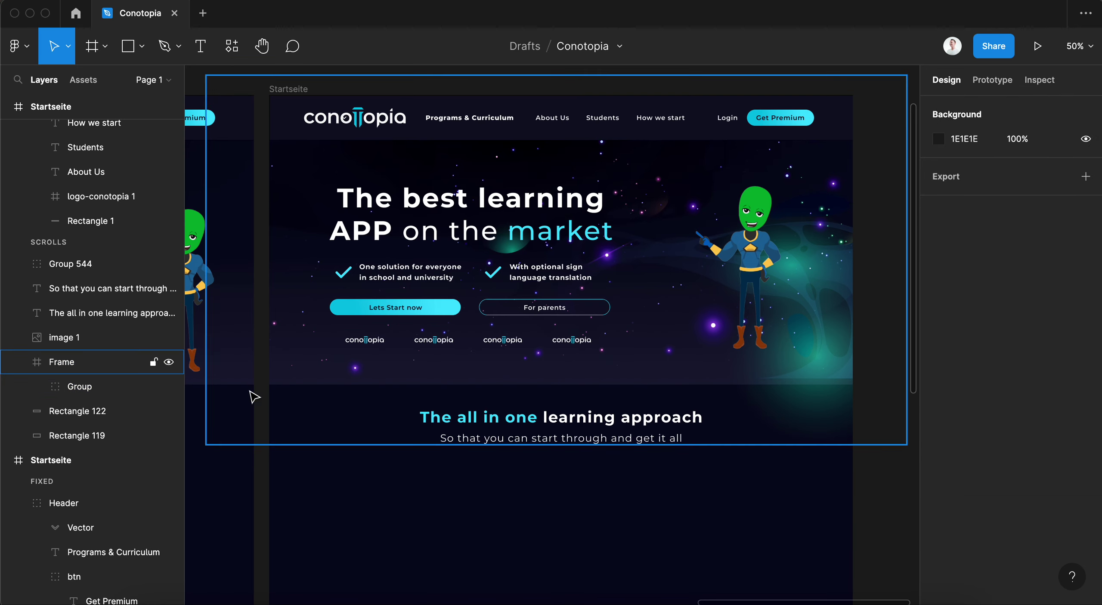
- Drill into the background artwork and set the first green glow's fill opacity to 50%
left_click(52, 386)
left_click(55, 411)
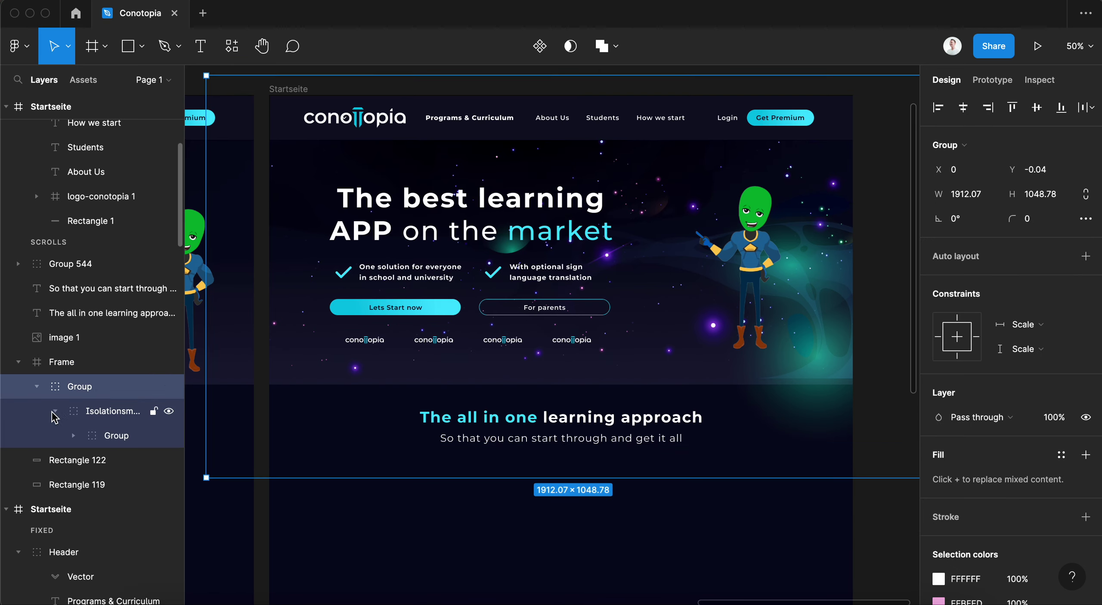
left_click(74, 435)
left_click(135, 484)
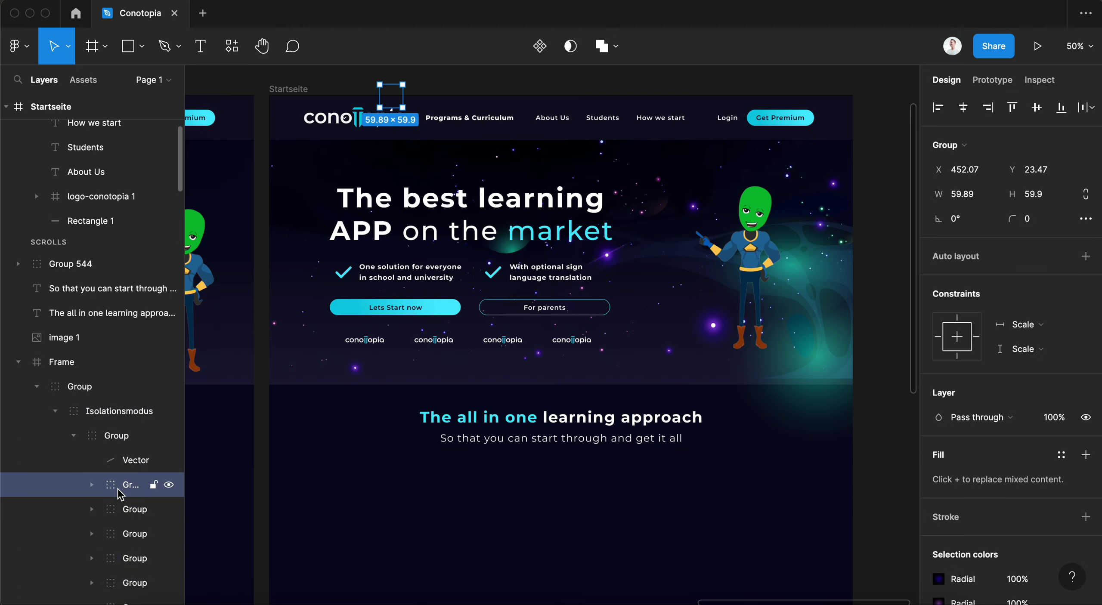
left_click(834, 382)
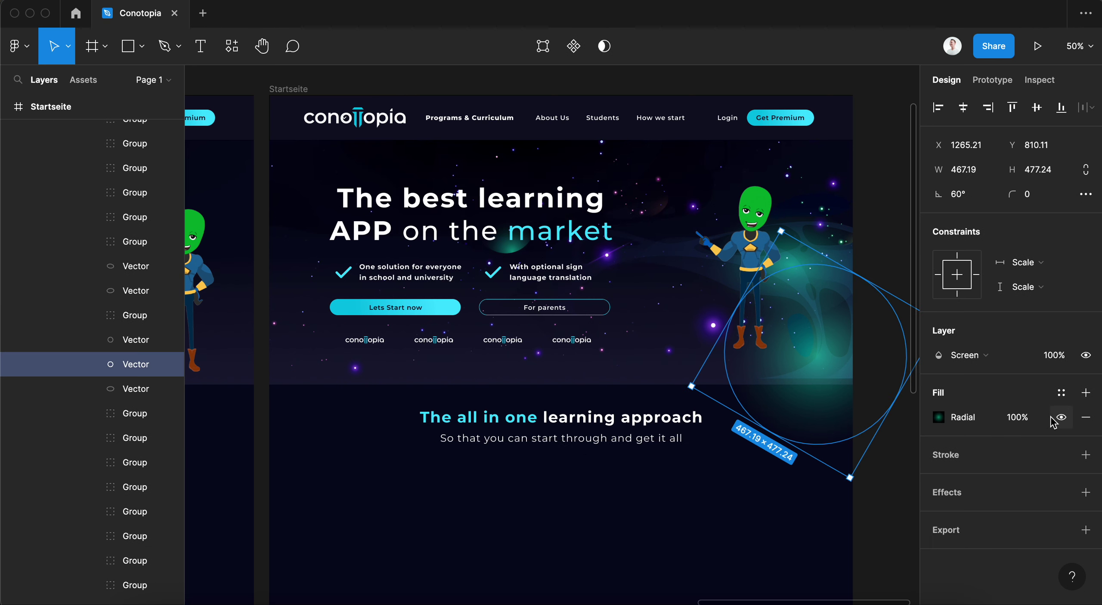
left_click(1020, 418)
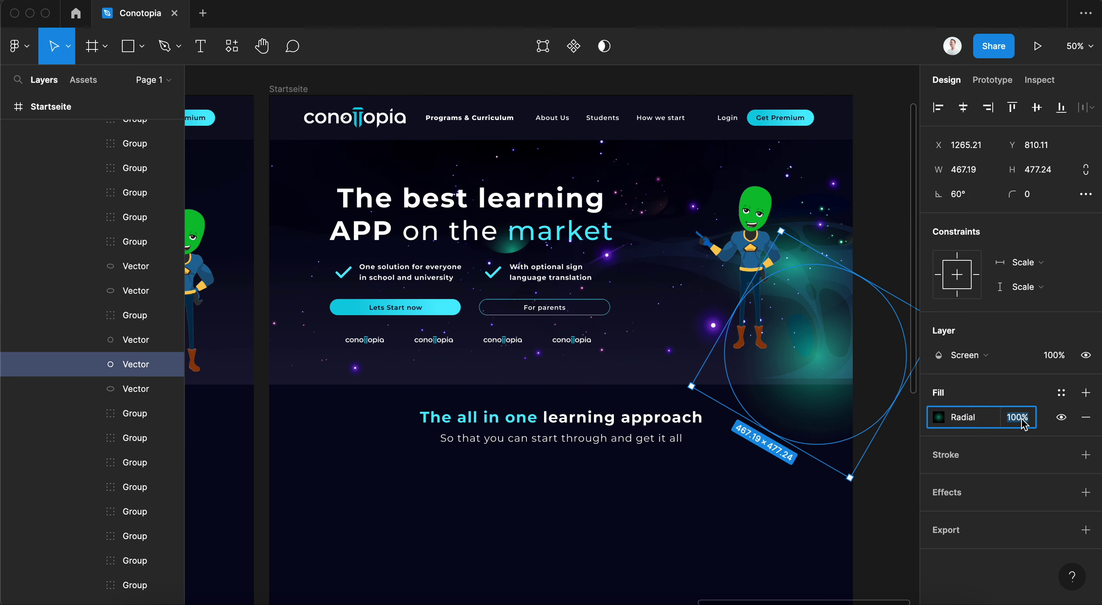
type("50")
key("Return")
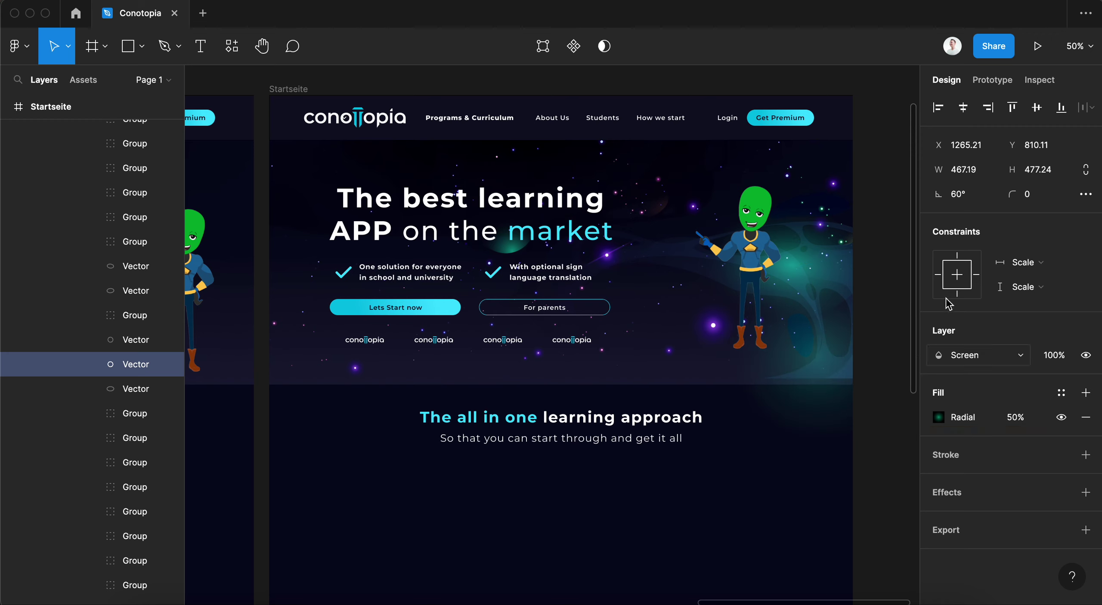
- Set the larger glow ellipse around the mascot to 50% fill opacity as well
left_click(811, 263)
left_click(1010, 418)
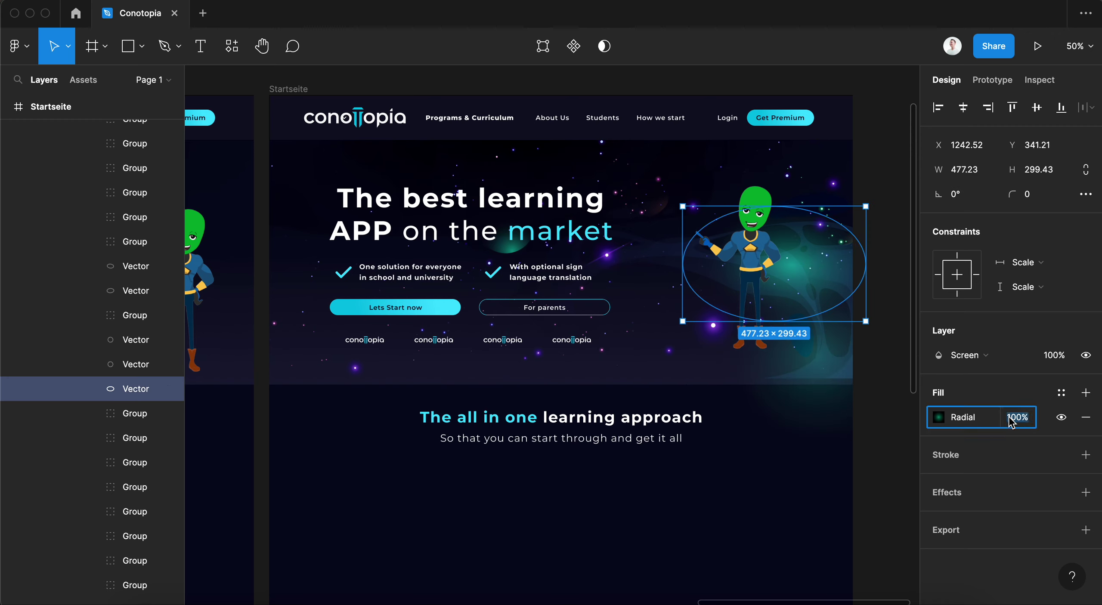
type("50")
key("Return")
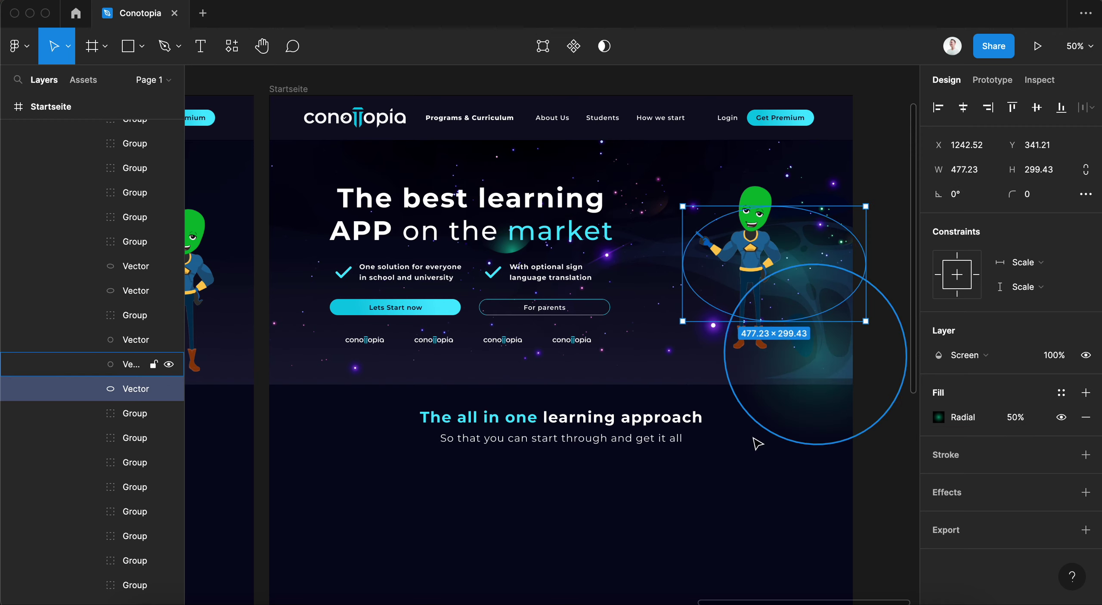
left_click(730, 505)
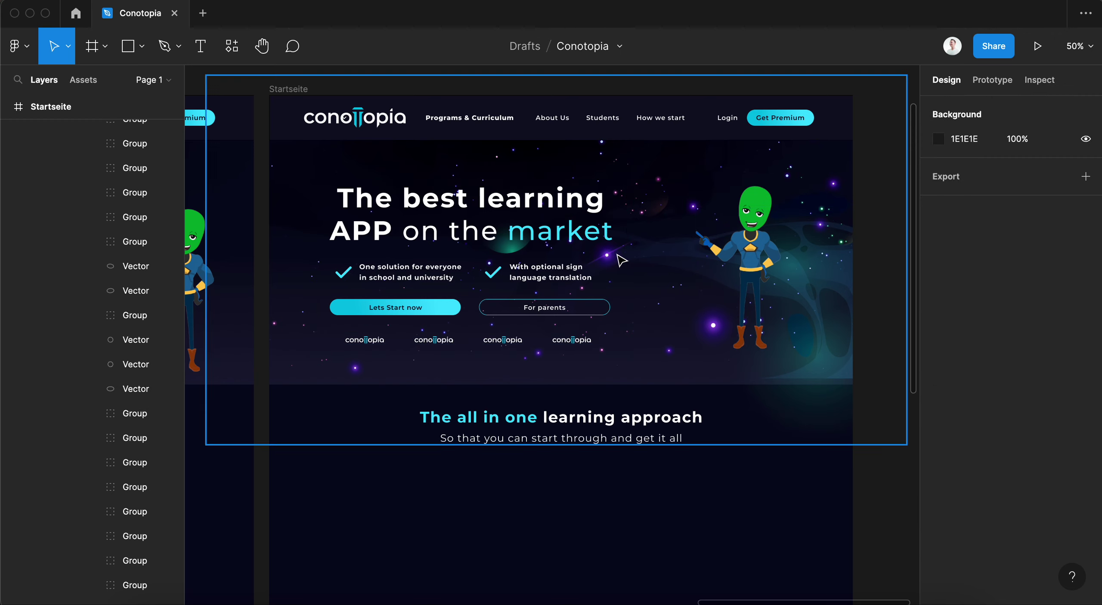
- Hide the hero text group Group 544 and rename it TEXTE-Intro
left_click(623, 257)
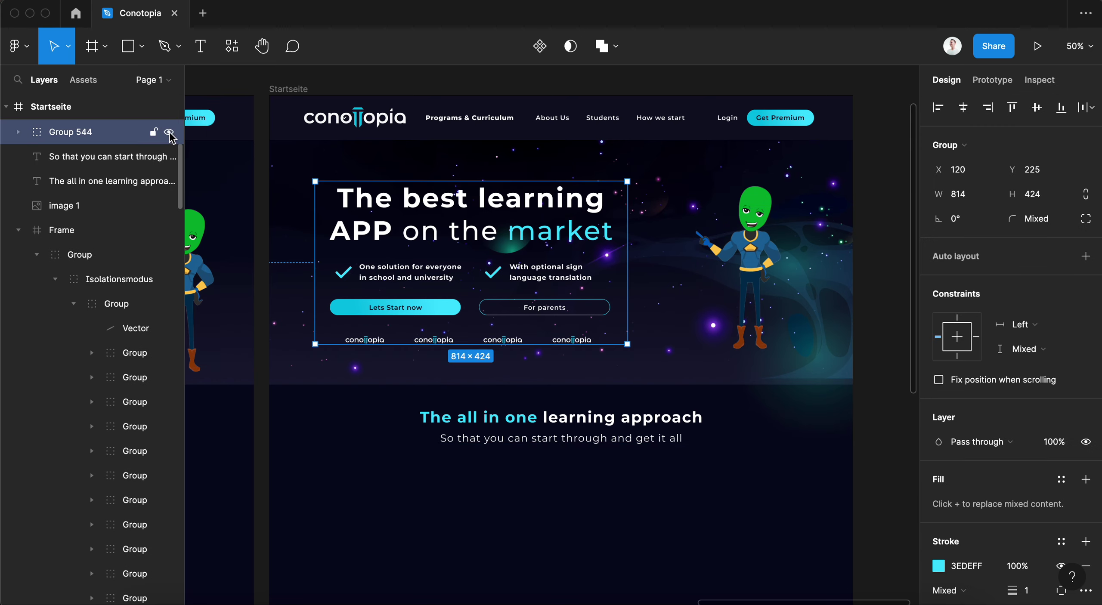
left_click(168, 133)
double_click(88, 133)
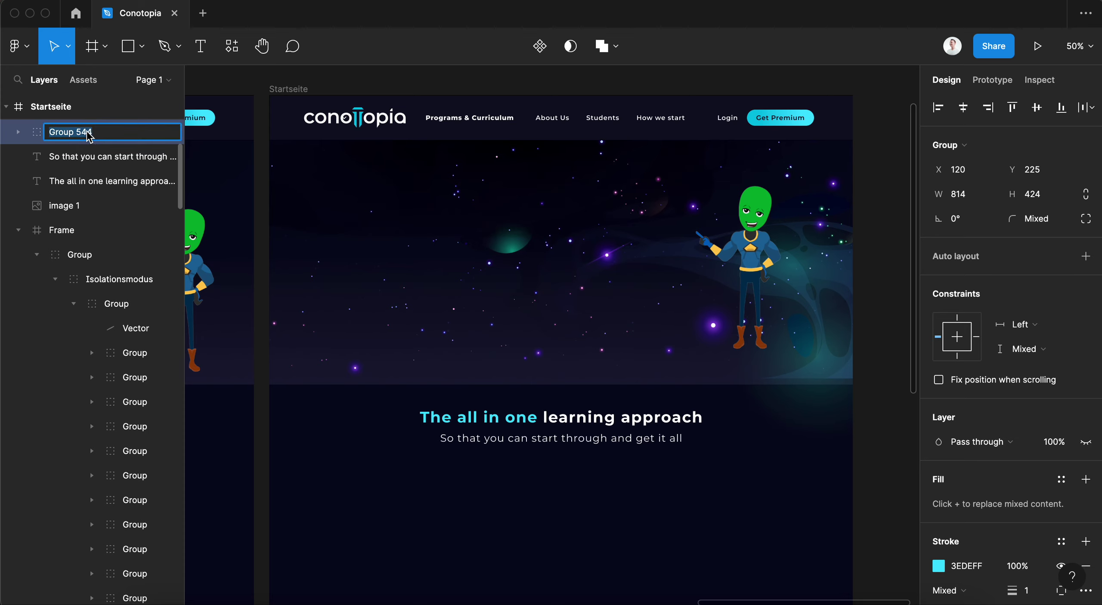
type("TEXTE-Intro")
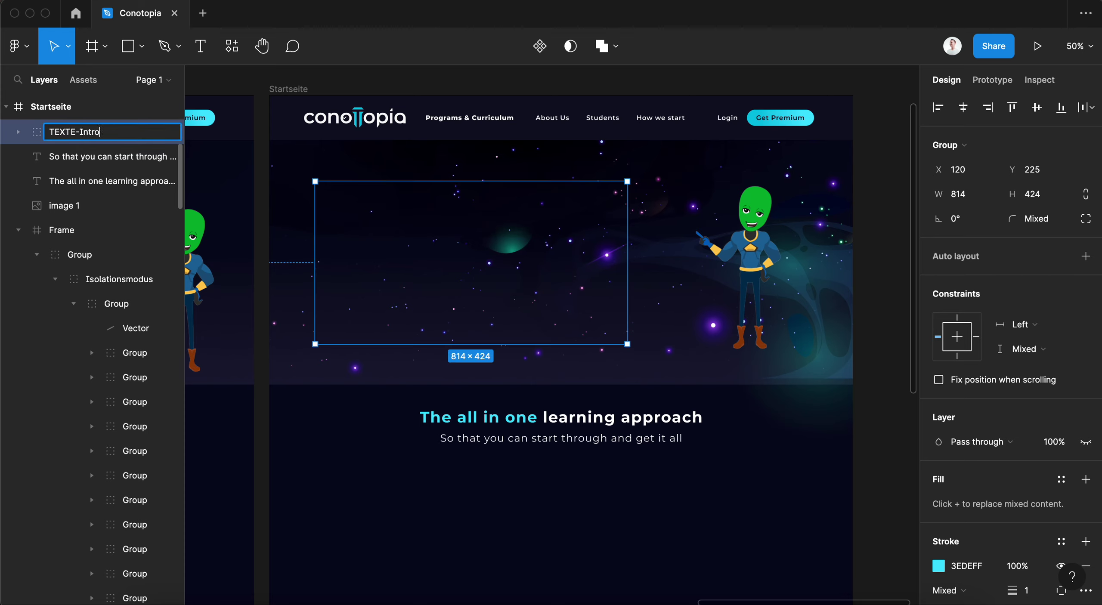
key("Return")
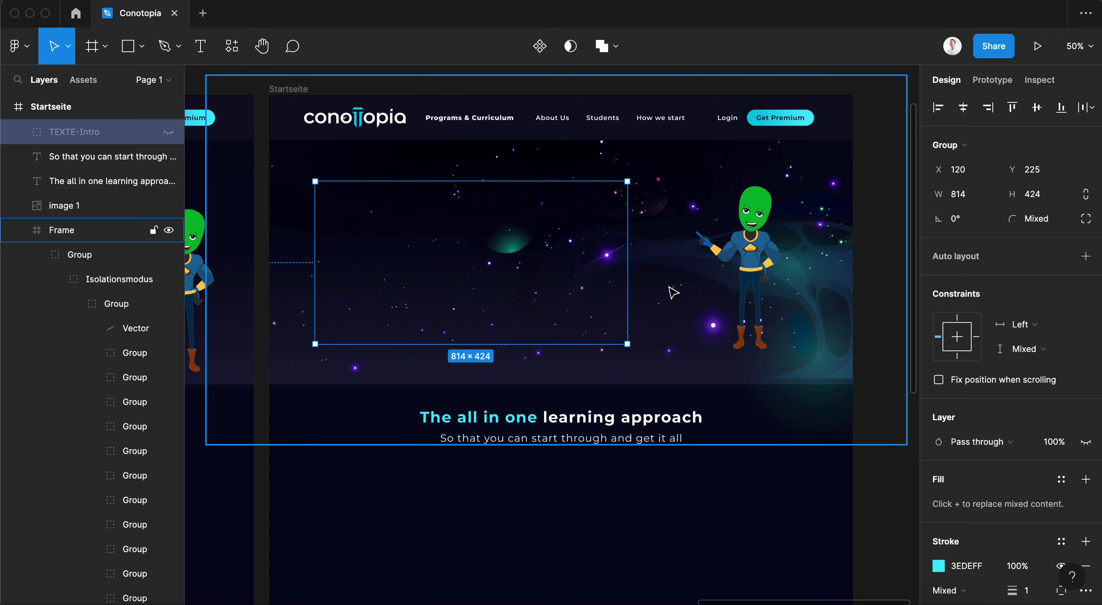
- Drill into the nebula artwork near the page centre and delete a star shape
left_click(663, 285)
double_click(609, 254)
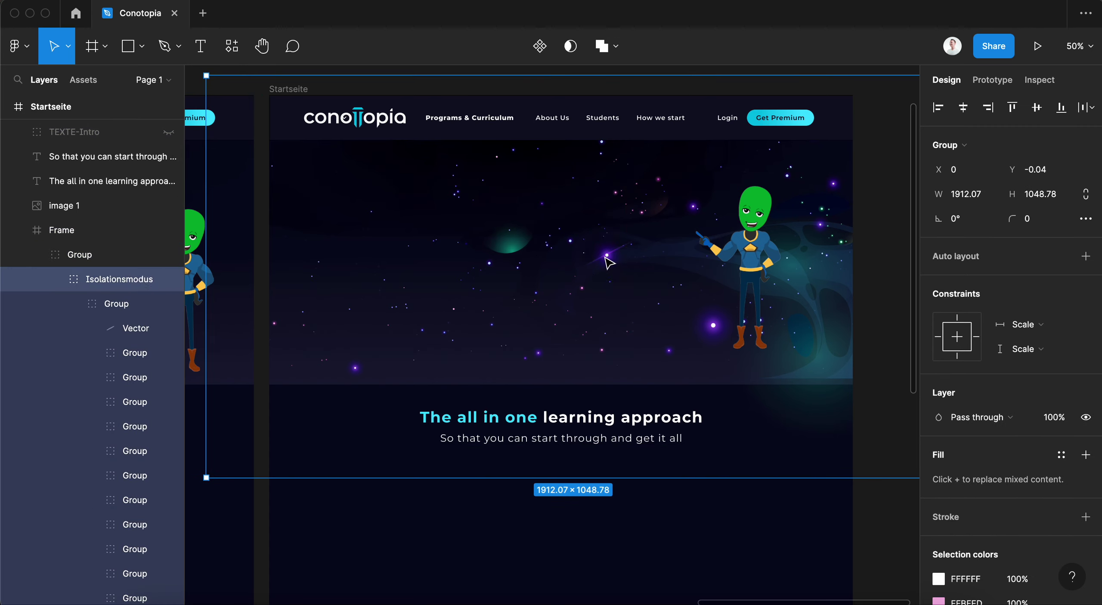
double_click(607, 259)
key("Delete")
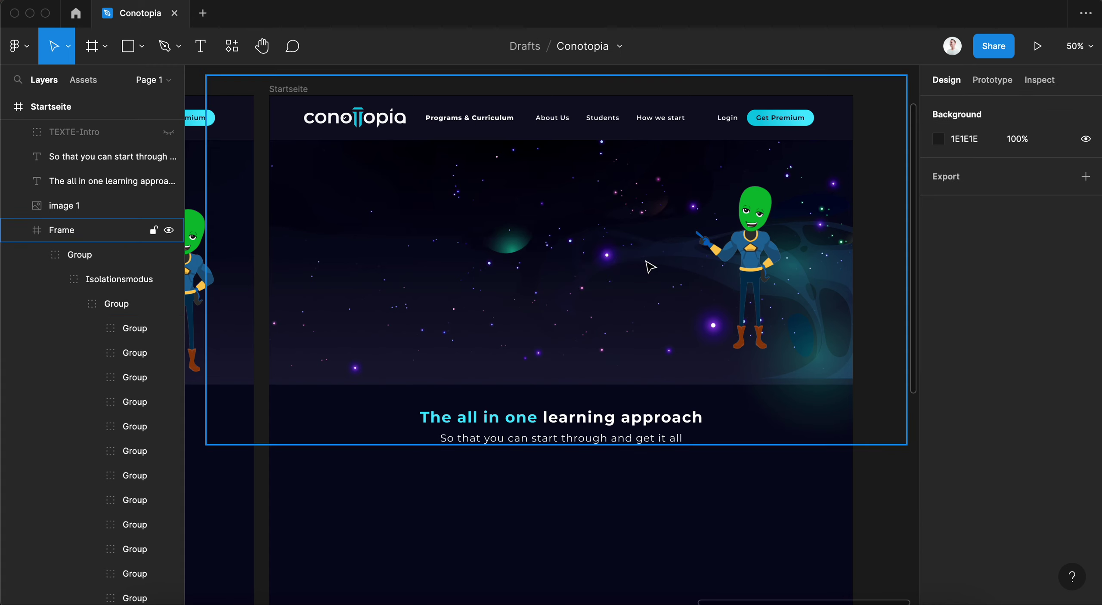
left_click(607, 257)
double_click(606, 256)
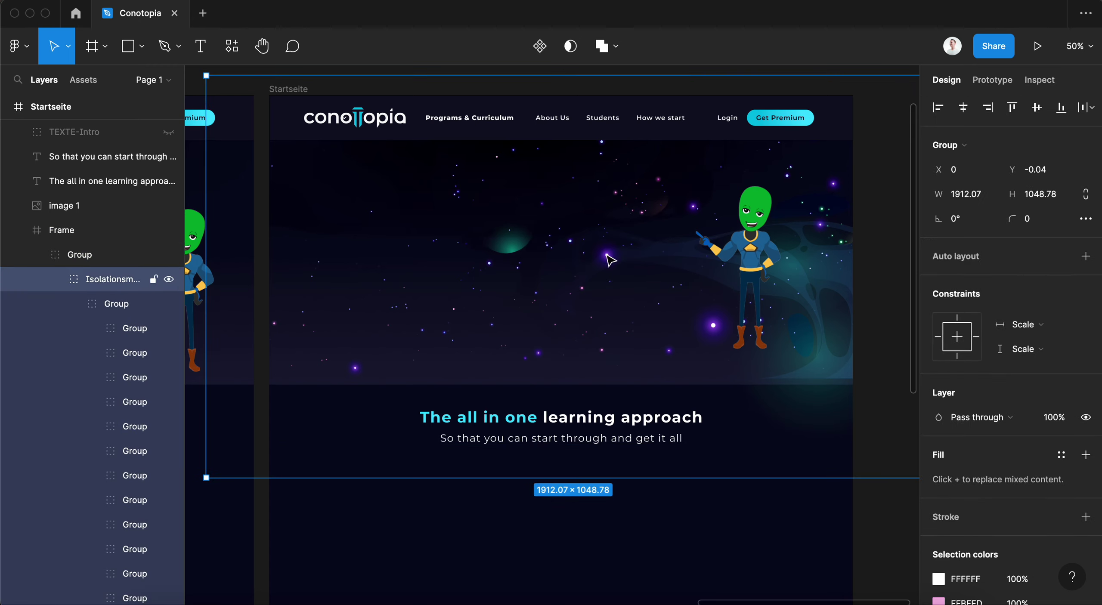
double_click(607, 256)
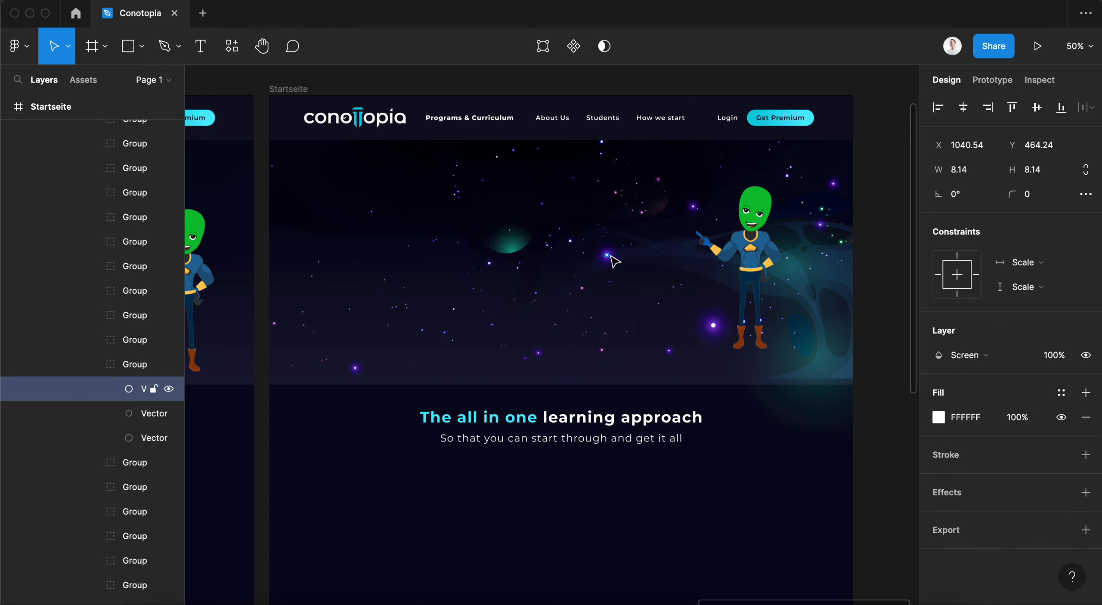
key("Escape")
- Drill into the purple glow and leftover star at that spot, then reselect the background group
left_click(607, 257)
double_click(607, 257)
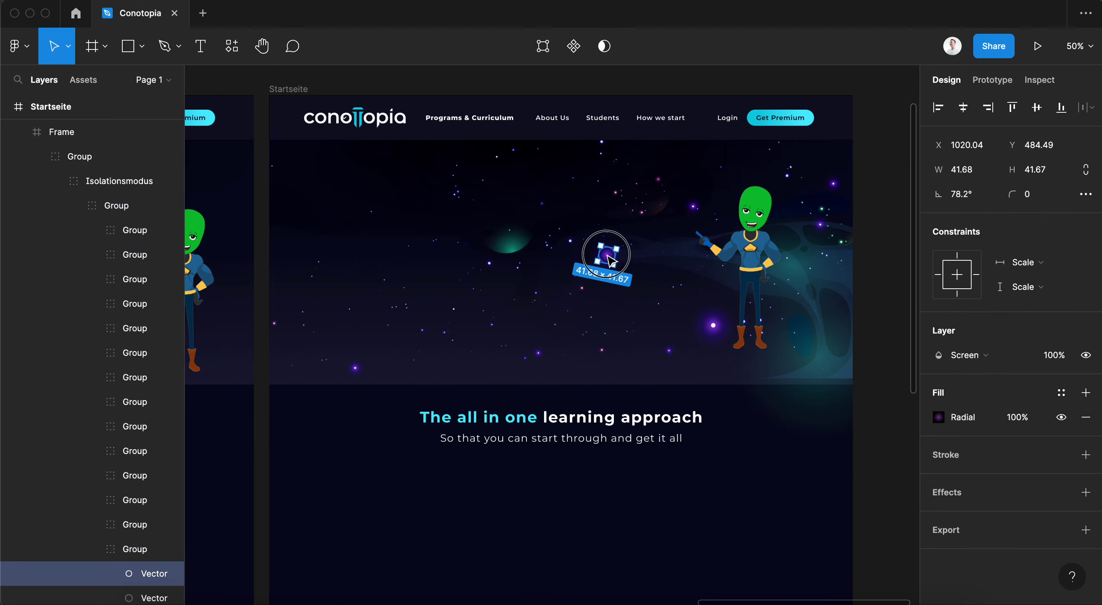
key("Escape")
left_click(609, 260)
double_click(607, 257)
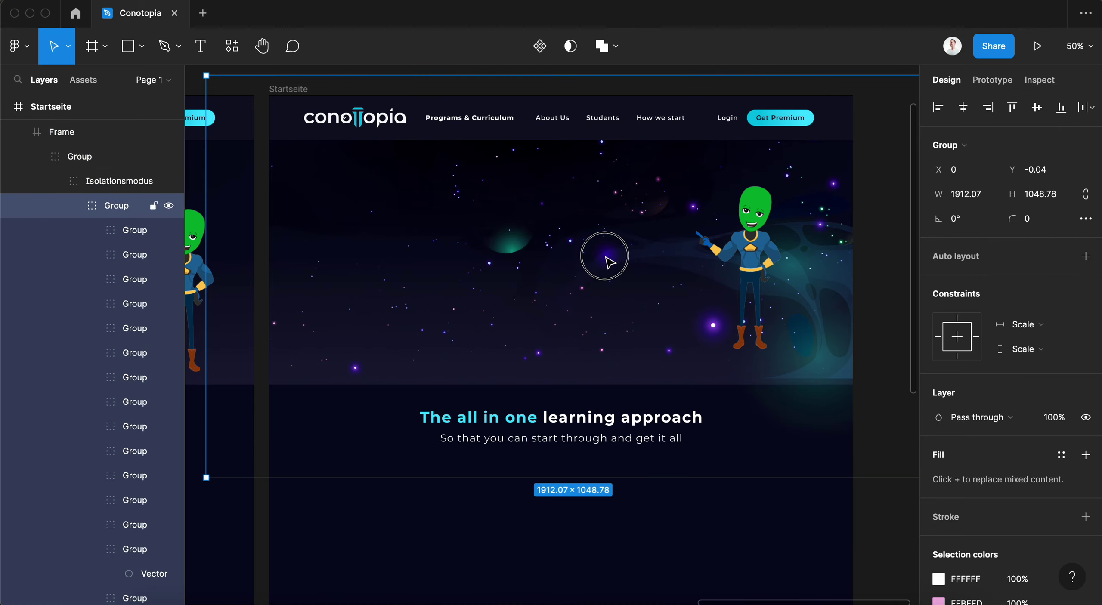
key("Escape")
left_click(658, 296)
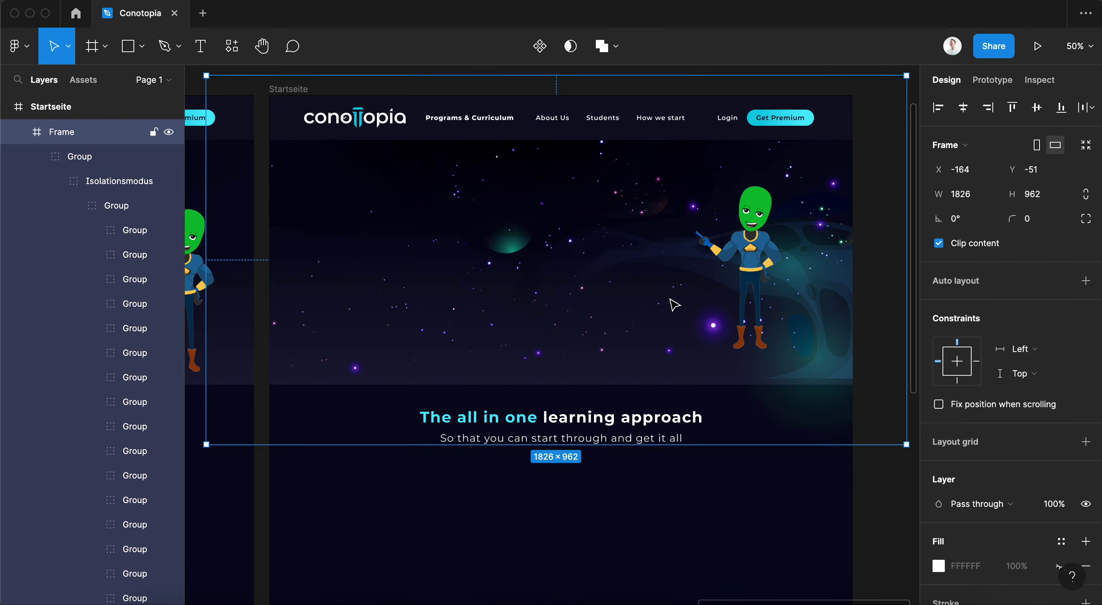
left_click(613, 261)
scroll(100, 194, "up", 5)
- Collapse the background layer tree and make the TEXTE-Intro hero text visible again
scroll(99, 198, "down", 1)
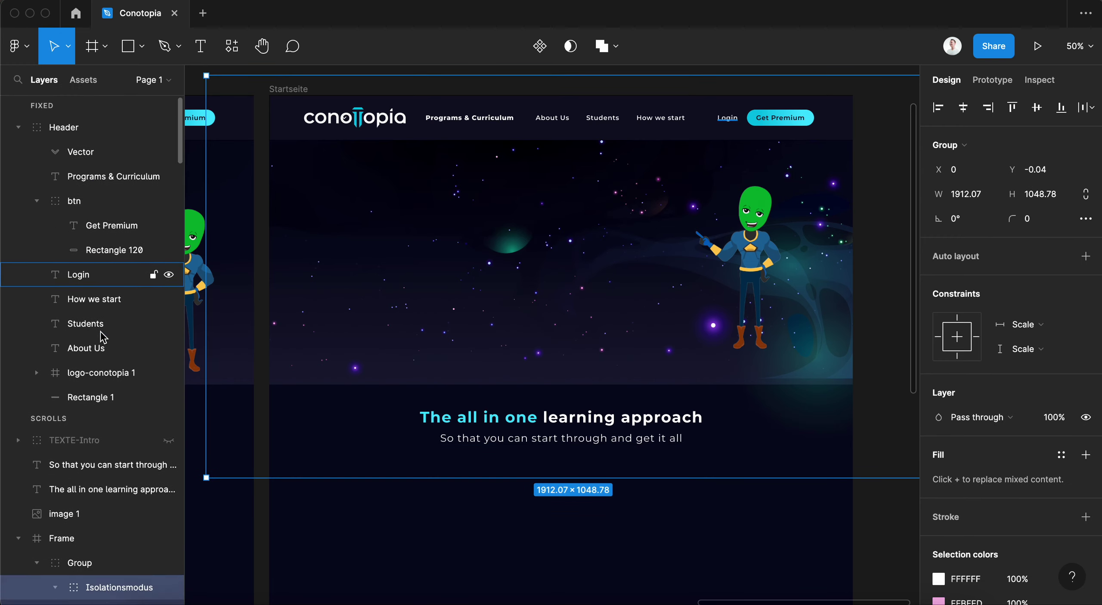
scroll(98, 339, "down", 4)
left_click(18, 397)
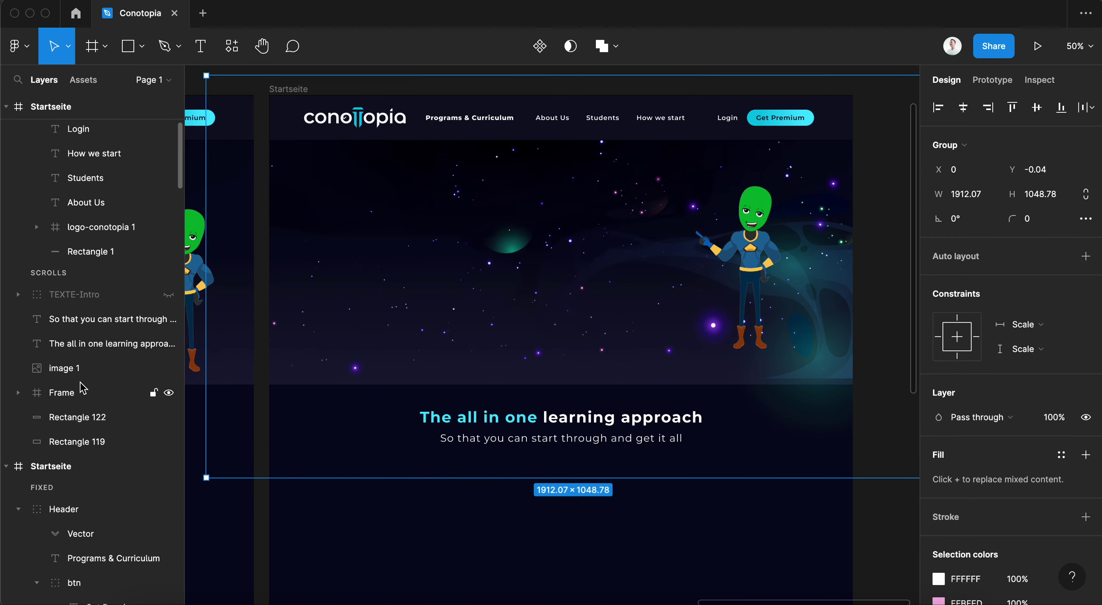
left_click(169, 295)
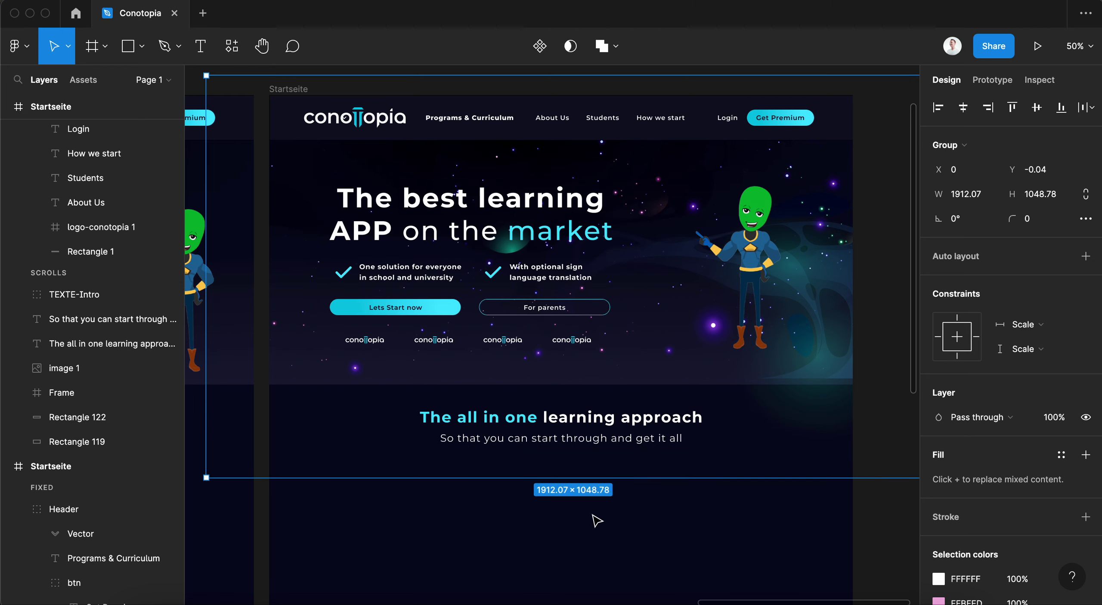
- Shift the mascot image slightly left and launch the presentation preview
left_click(600, 527)
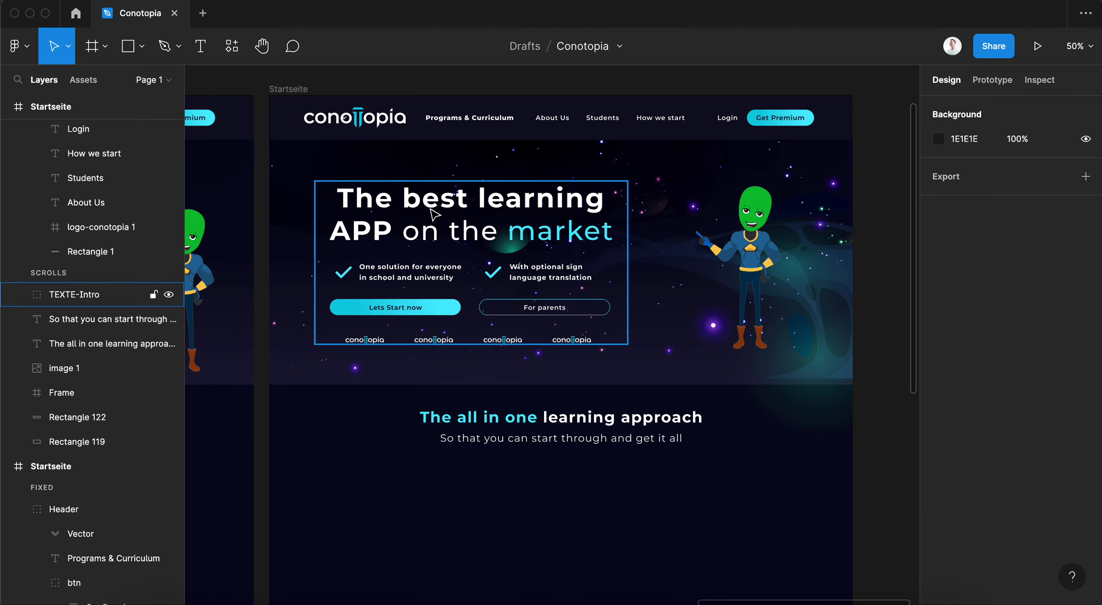
left_click_drag(731, 248, 708, 248)
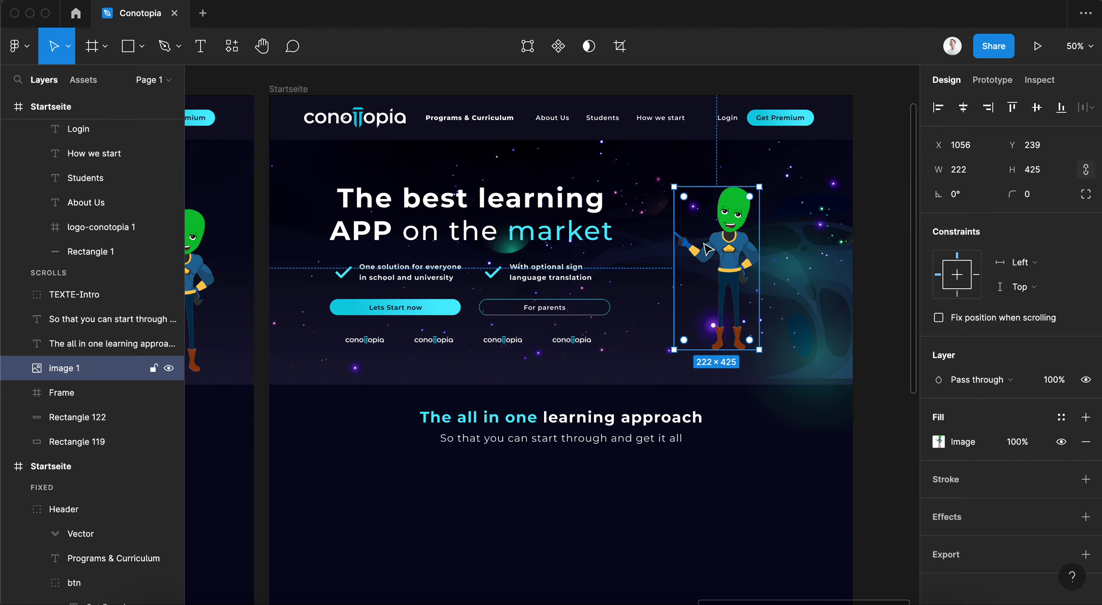
left_click(1037, 46)
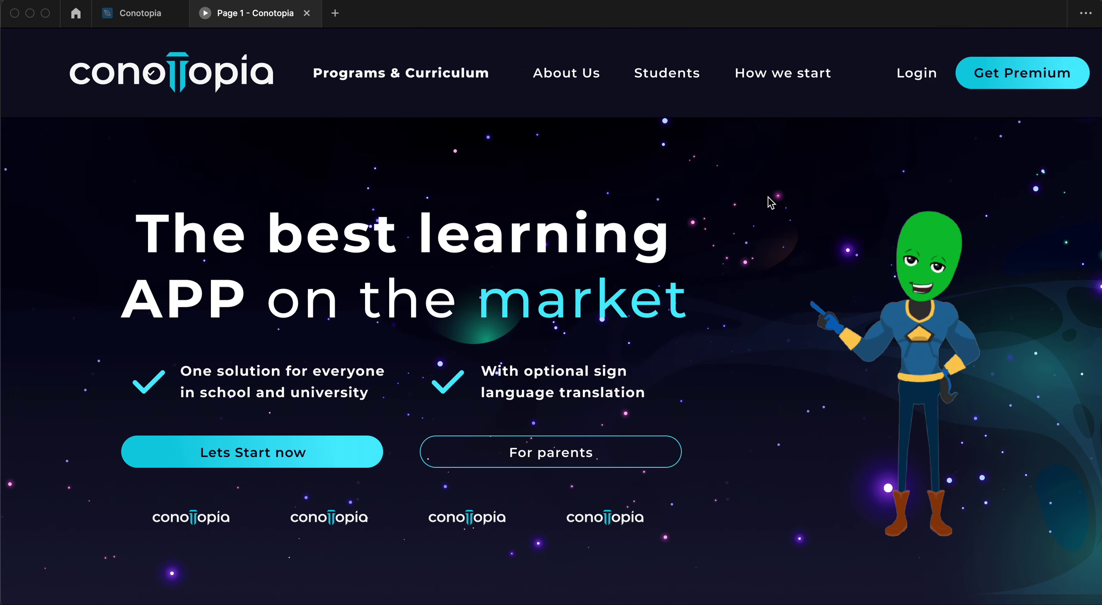
- Scroll through the preview's nebula hero and learning approach section, then close the prototype tab
scroll(770, 202, "right", 2)
scroll(770, 203, "right", 1)
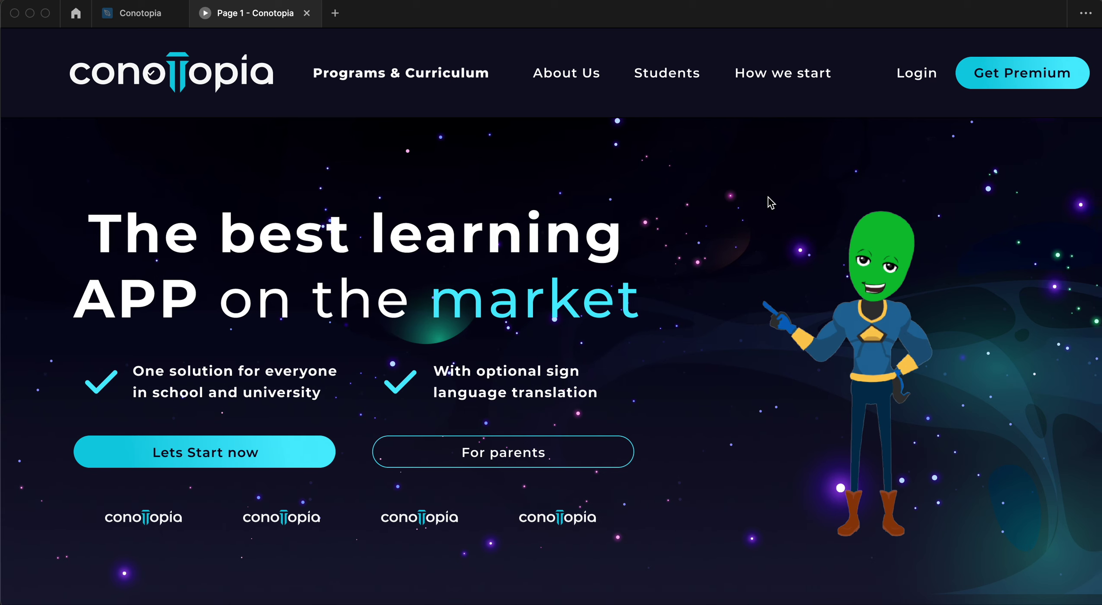
scroll(770, 202, "right", 1)
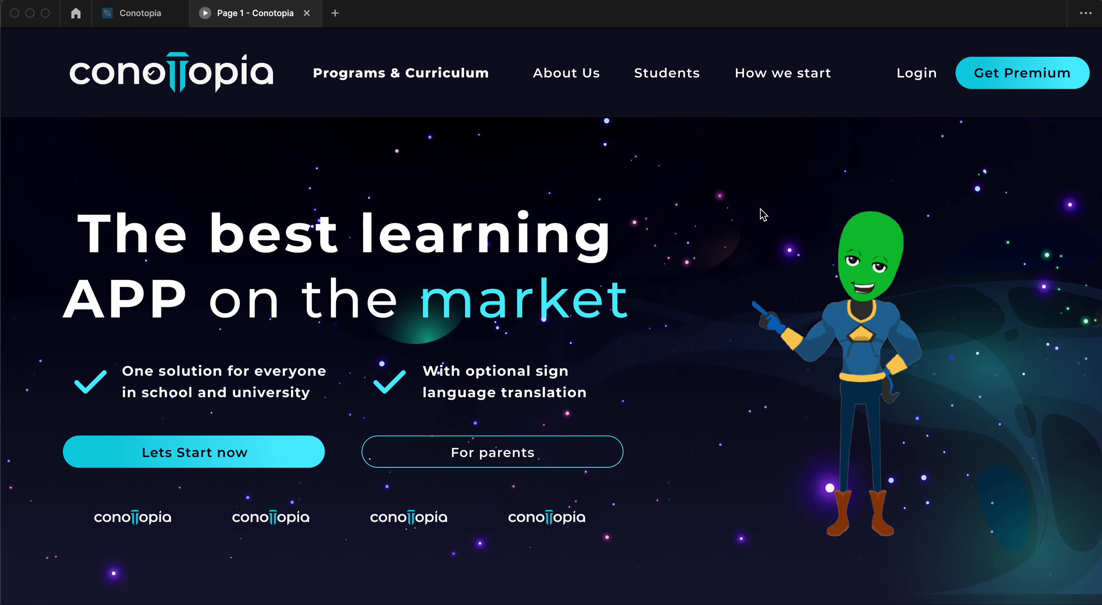
scroll(763, 214, "left", 1)
scroll(762, 214, "down", 1)
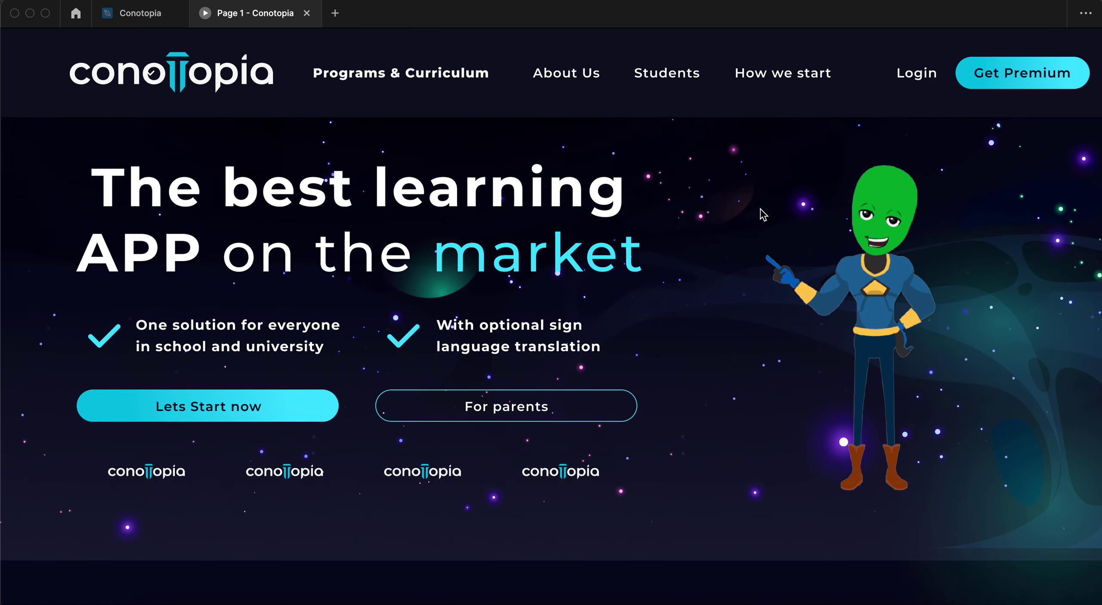
scroll(762, 214, "down", 3)
scroll(763, 214, "down", 3)
scroll(763, 214, "down", 2)
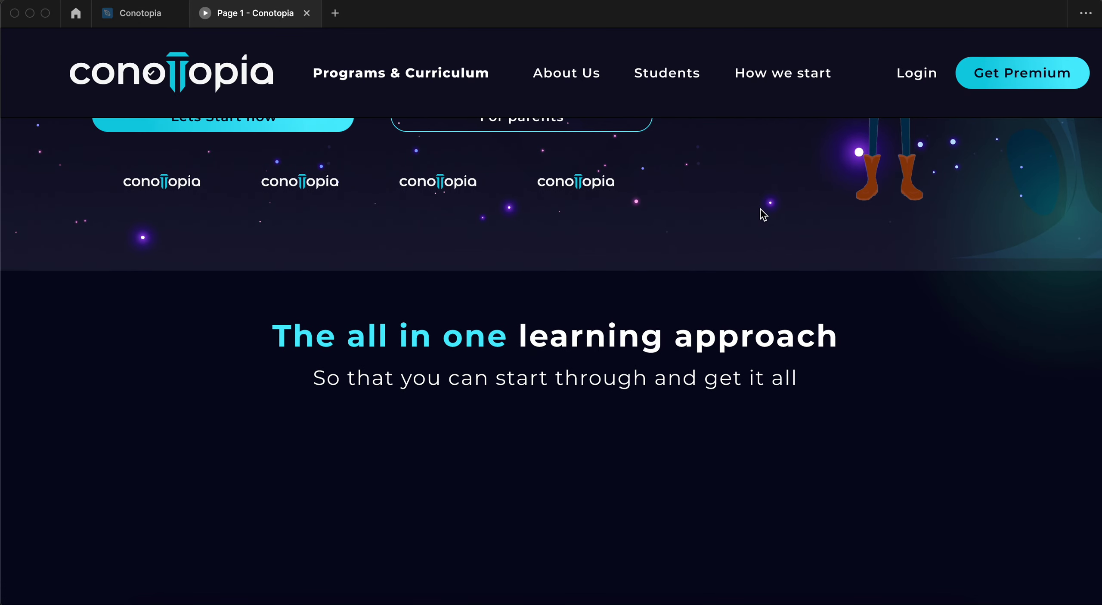
scroll(763, 214, "up", 2)
scroll(763, 214, "up", 3)
scroll(763, 214, "up", 3)
scroll(762, 214, "up", 2)
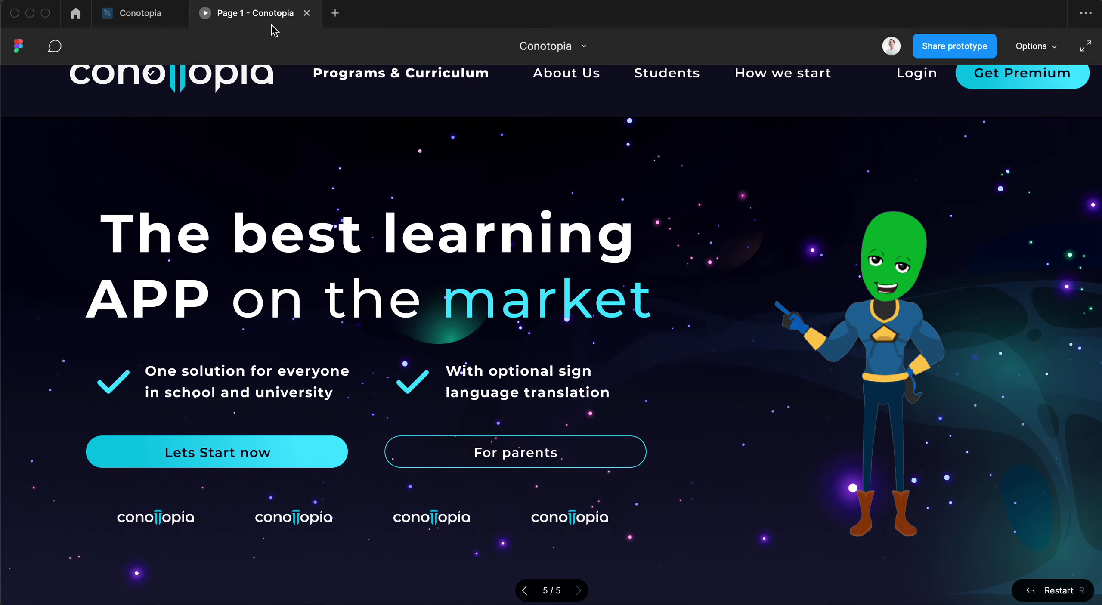
left_click(307, 13)
left_click(818, 365)
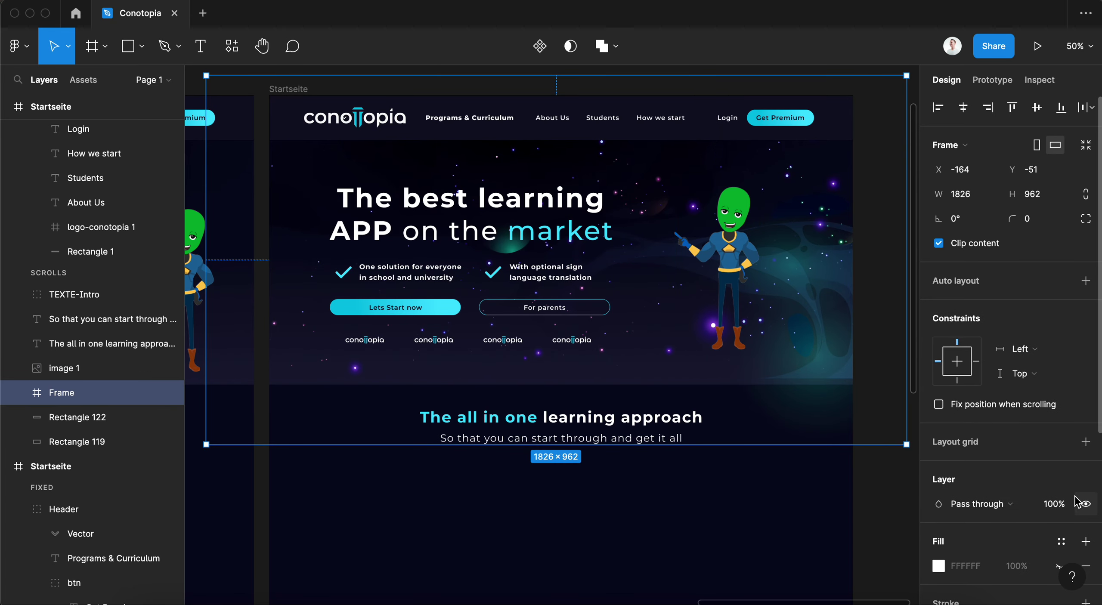
- Dim the nebula background frame to 30% opacity and place the mascot at X 1084, Y 239
left_click_drag(1073, 498, 941, 503)
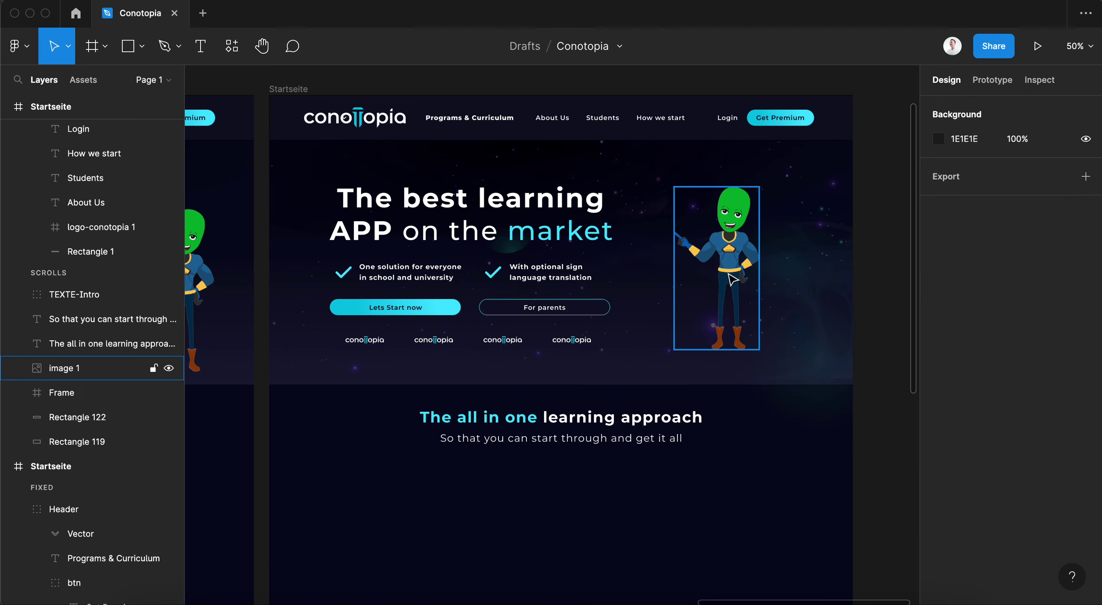
mouse_move(731, 279)
left_mouse_down()
mouse_move(731, 310)
mouse_move(752, 275)
left_mouse_up()
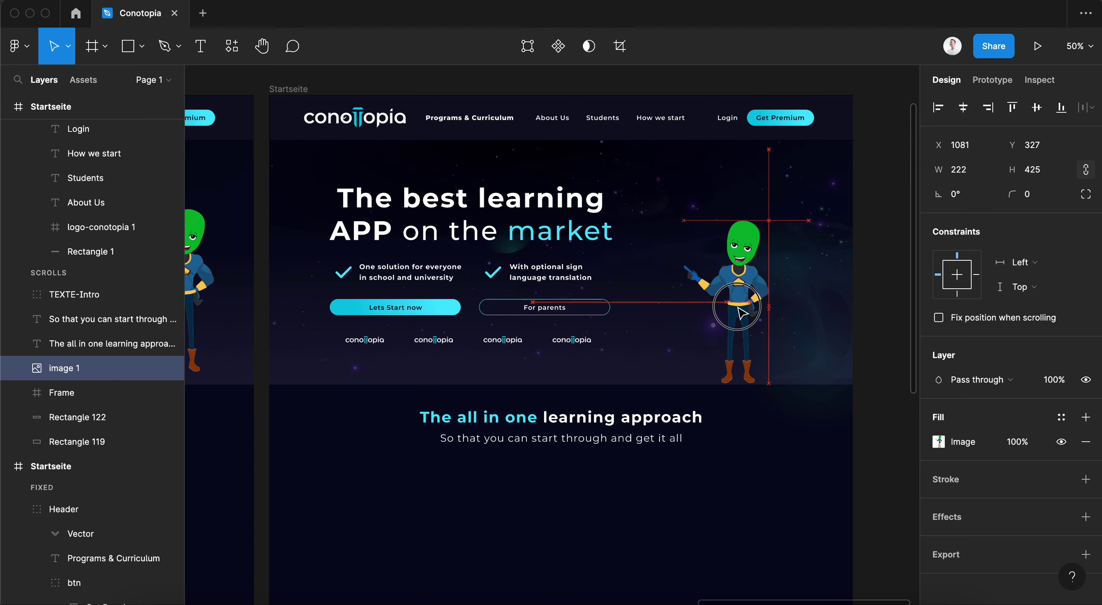
left_click(762, 450)
left_click_drag(762, 258, 736, 257)
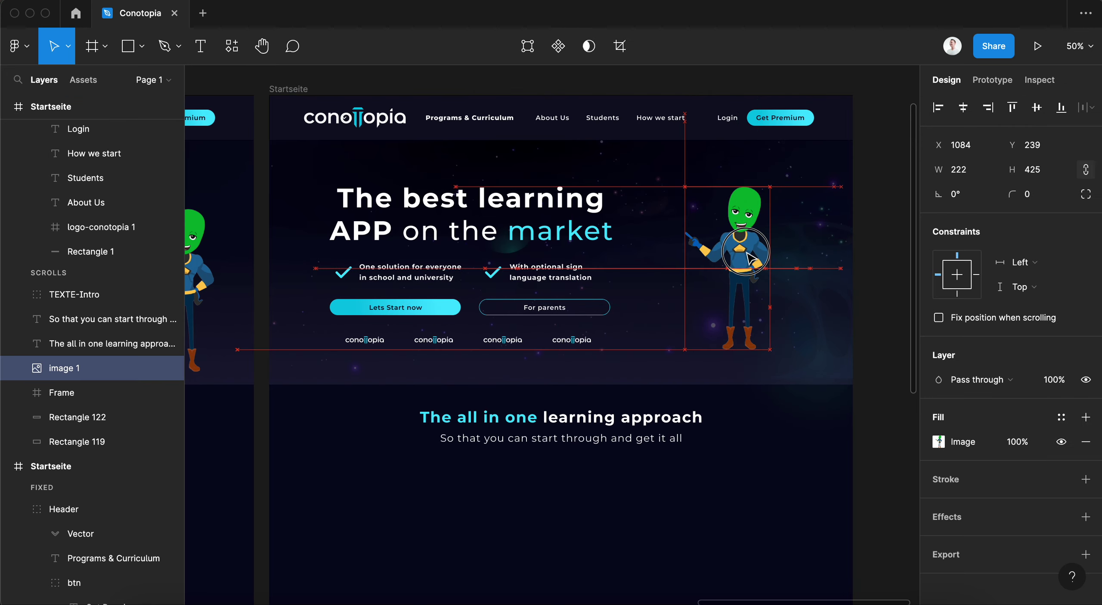
left_click(833, 463)
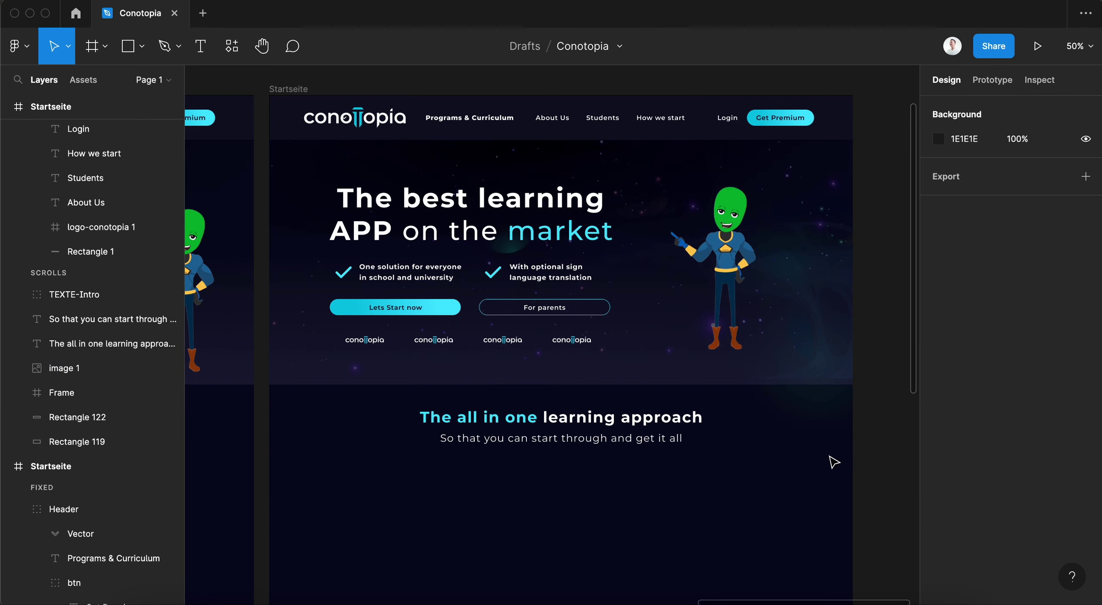
- Resize and reposition the mascot image, enlarging it to about 411×632
left_click(742, 310)
mouse_move(756, 350)
left_mouse_down()
mouse_move(792, 379)
mouse_move(792, 361)
mouse_move(770, 351)
left_mouse_up()
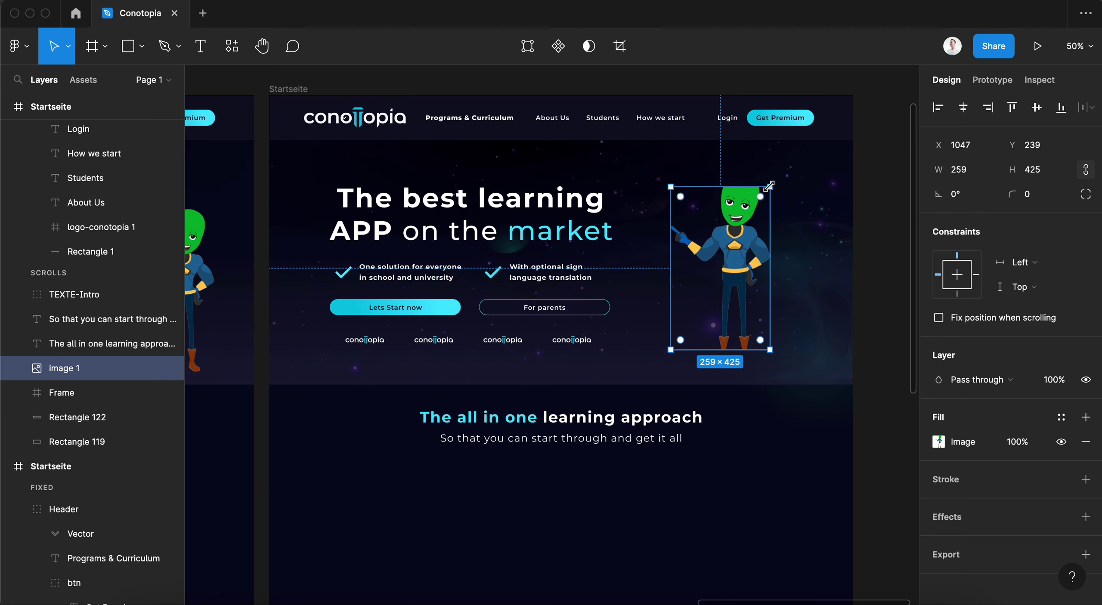
left_click_drag(769, 186, 772, 150)
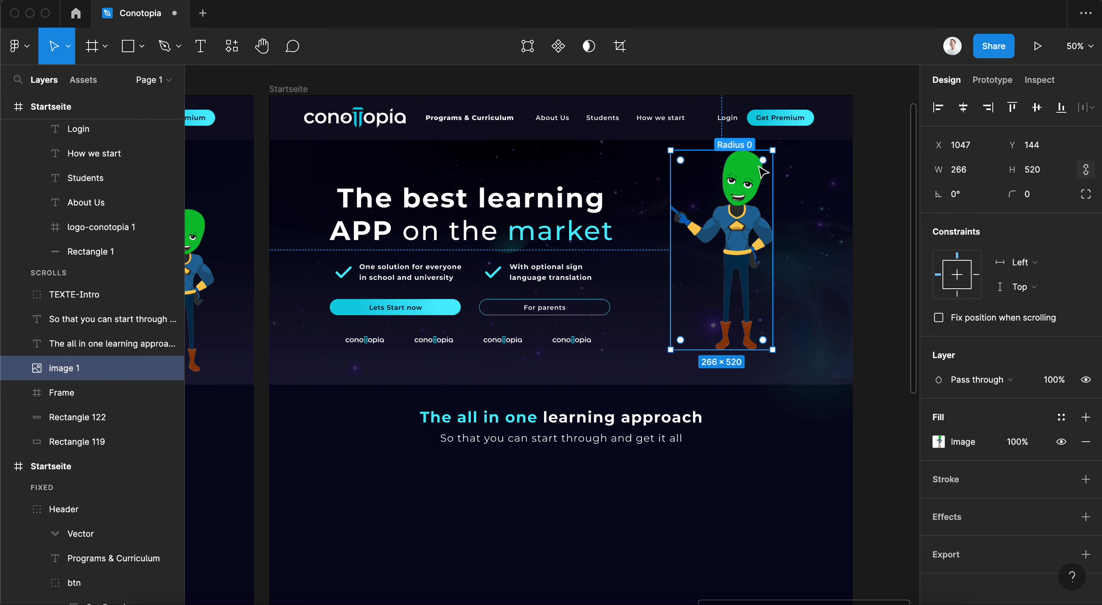
left_click_drag(763, 173, 805, 133)
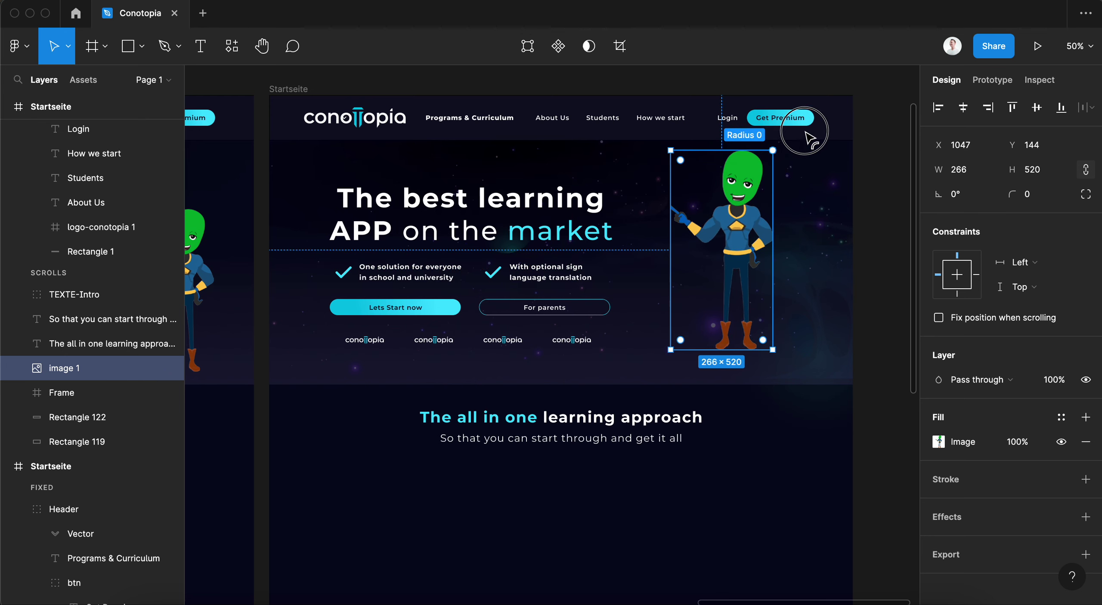
mouse_move(751, 167)
left_mouse_down()
mouse_move(751, 223)
mouse_move(735, 219)
mouse_move(793, 257)
left_mouse_up()
mouse_move(714, 233)
left_mouse_down()
mouse_move(684, 189)
mouse_move(703, 184)
left_mouse_up()
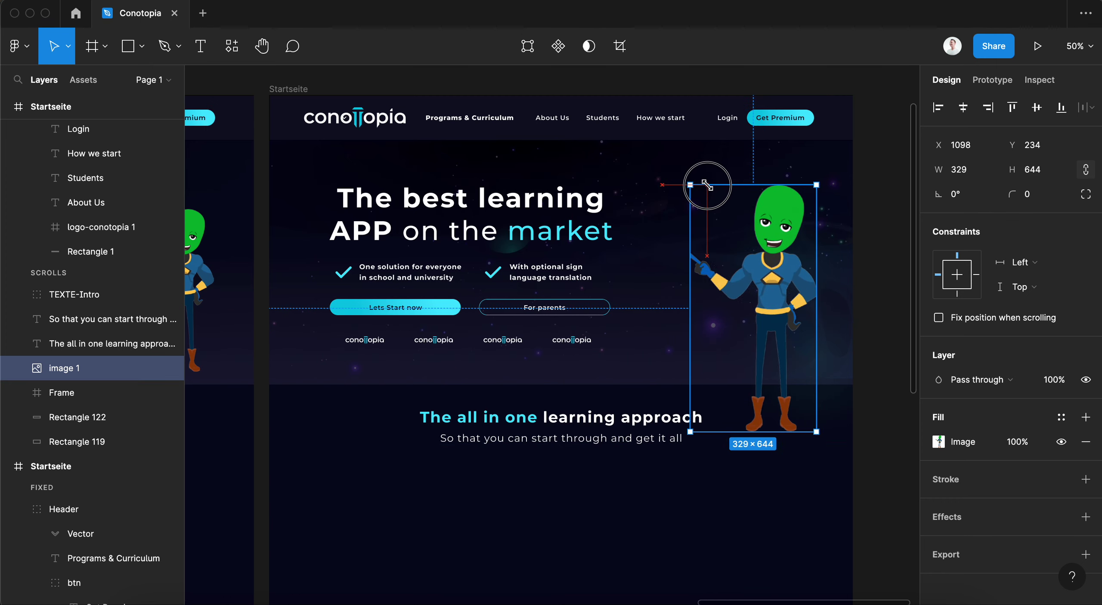
mouse_move(778, 290)
left_mouse_down()
mouse_move(719, 265)
mouse_move(779, 266)
left_mouse_up()
- Shrink the mascot to 270×528 at X 1026, Y 172, and move TEXTE-Intro slightly right
left_click(750, 541)
key("Escape")
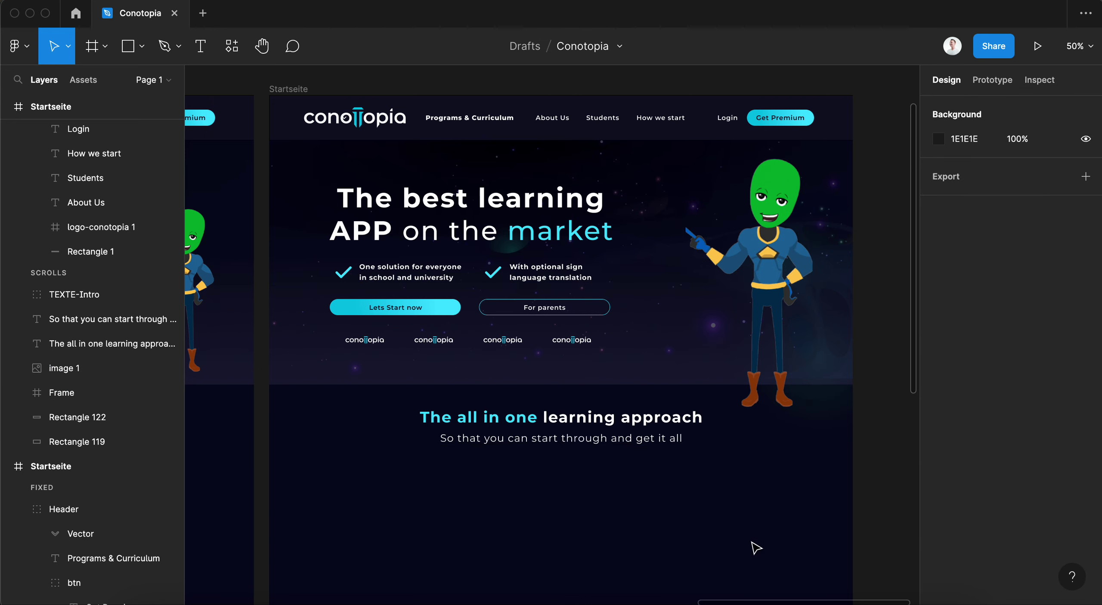
scroll(760, 537, "left", 6)
scroll(761, 537, "right", 7)
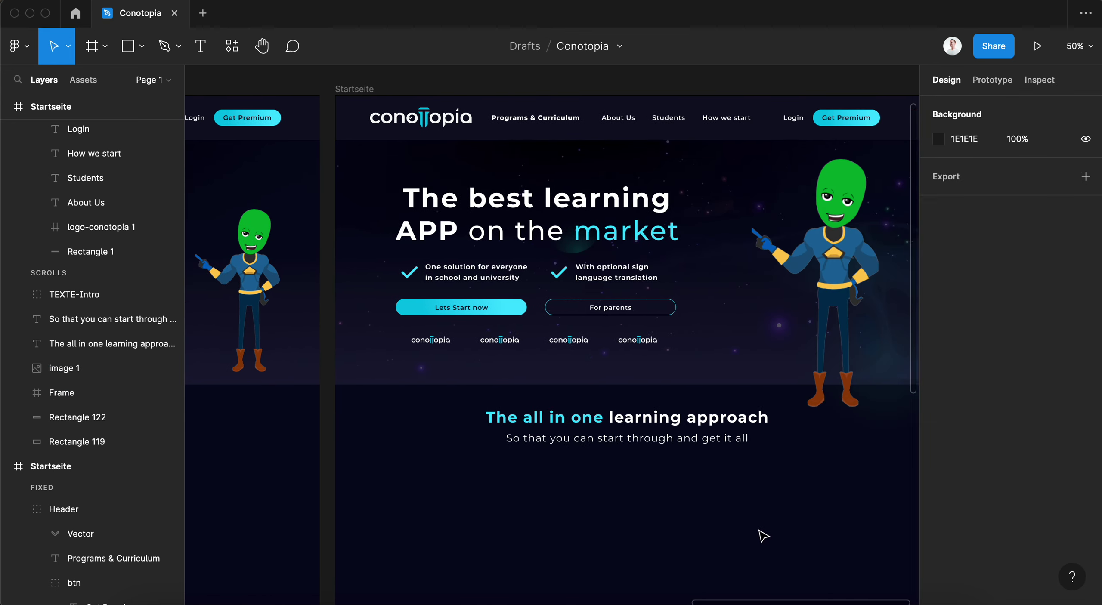
scroll(763, 536, "left", 2)
left_click(774, 301)
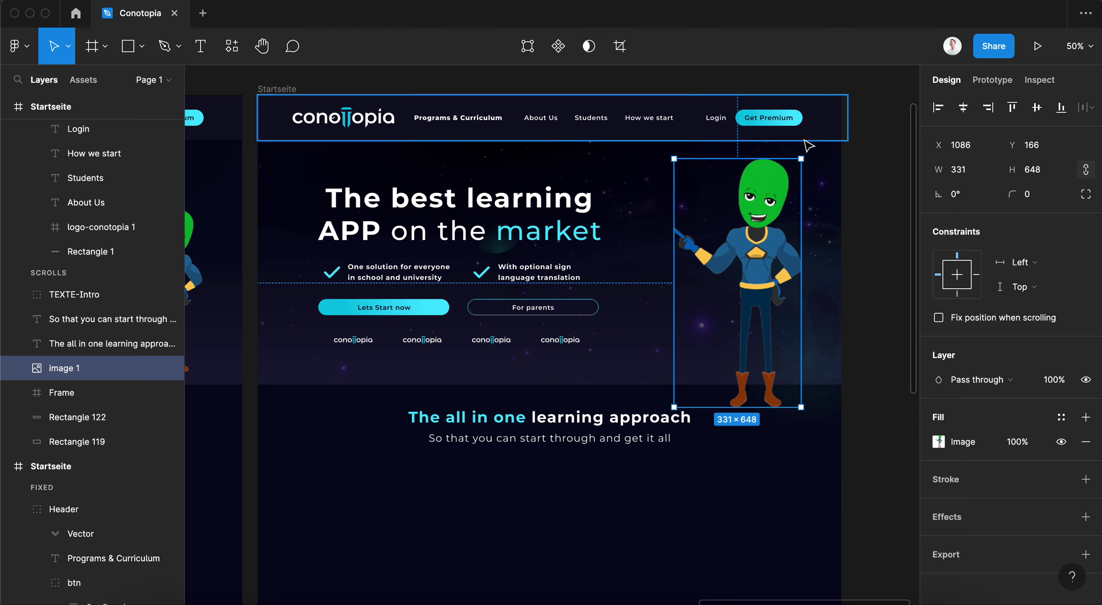
mouse_move(799, 157)
left_mouse_down()
mouse_move(727, 210)
mouse_move(699, 202)
mouse_move(732, 154)
mouse_move(748, 161)
mouse_move(727, 187)
left_mouse_up()
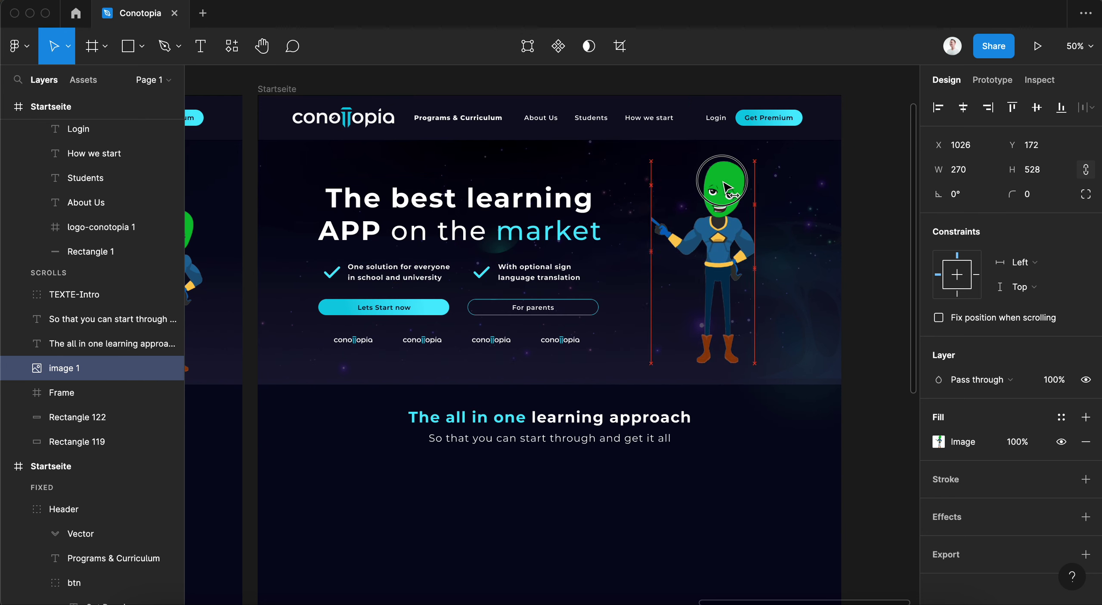
left_click_drag(554, 231, 568, 234)
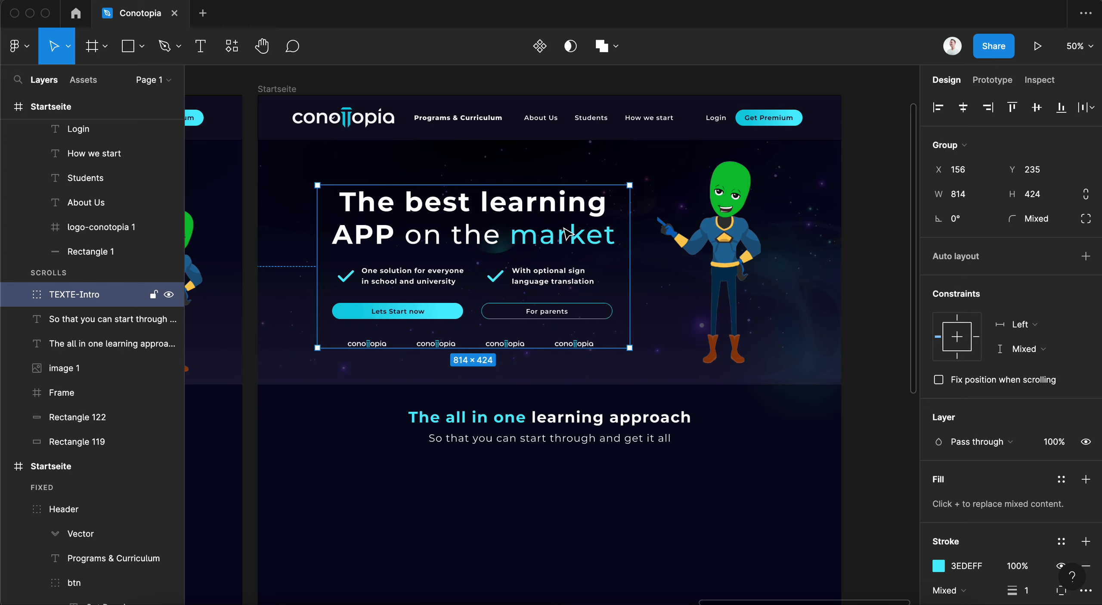
- Left-align the hero headline and move it to X 194 over the checklist
double_click(564, 239)
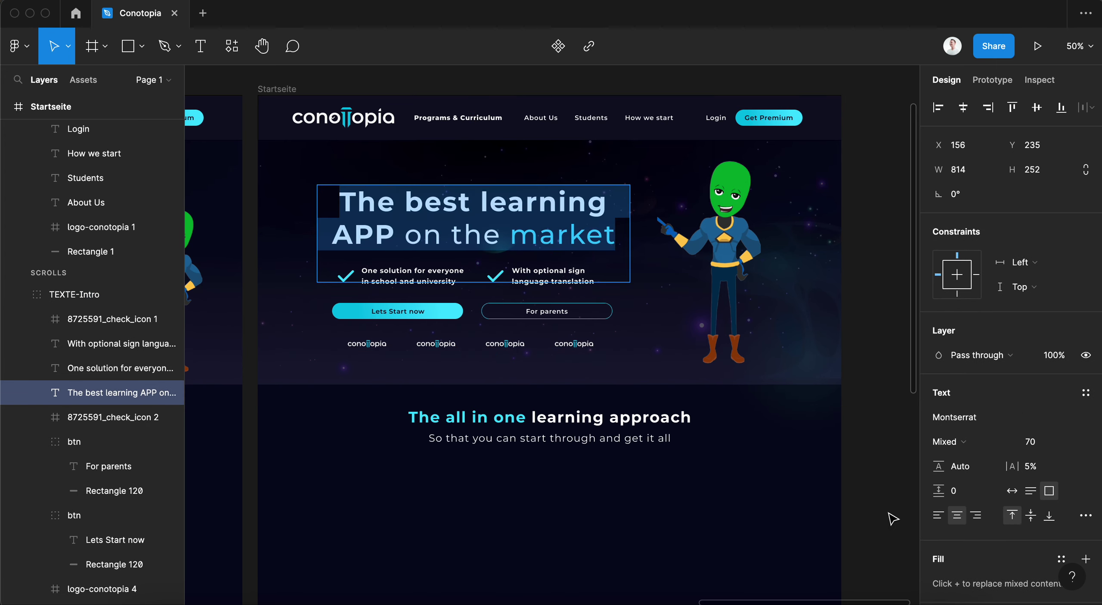
left_click(935, 519)
key("Escape")
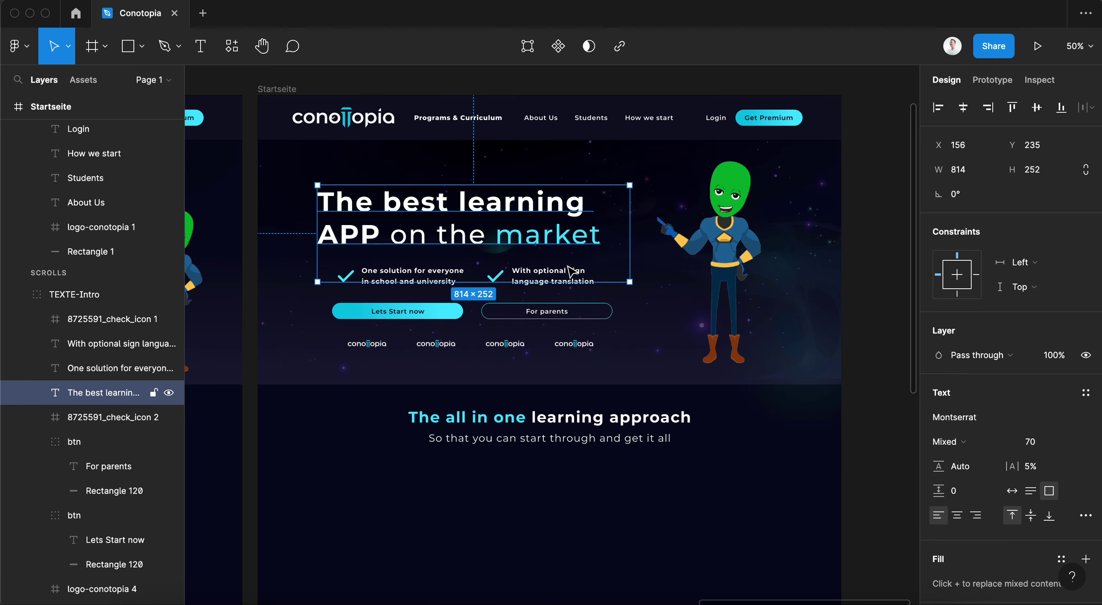
left_click_drag(571, 271, 539, 238)
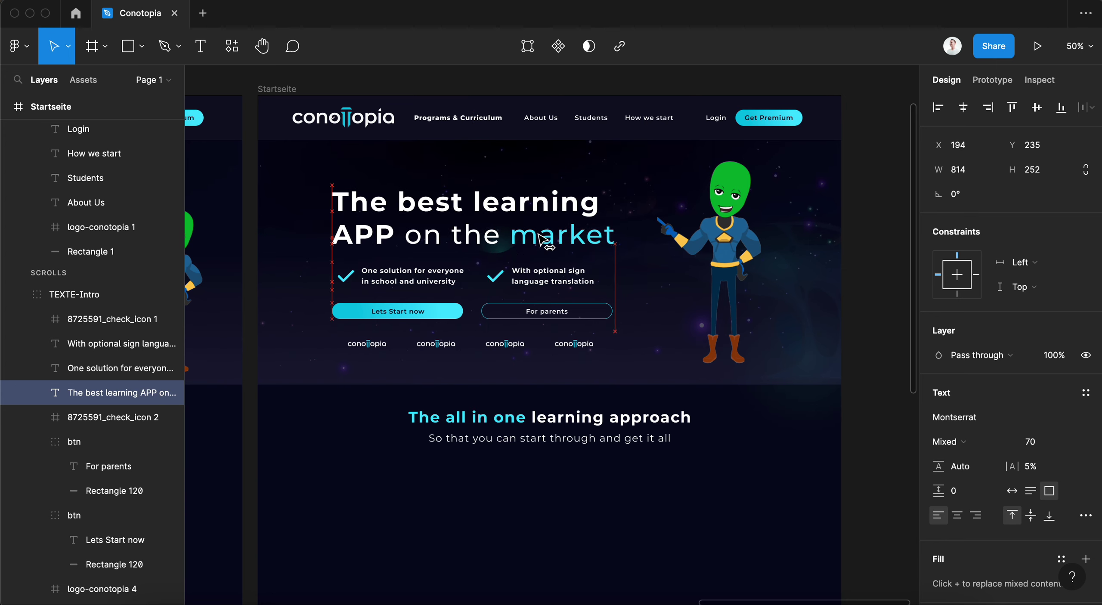
- Nudge the 'One solution for everyone' bullet and its check icon slightly left
left_click(398, 278)
left_click_drag(354, 283, 351, 285)
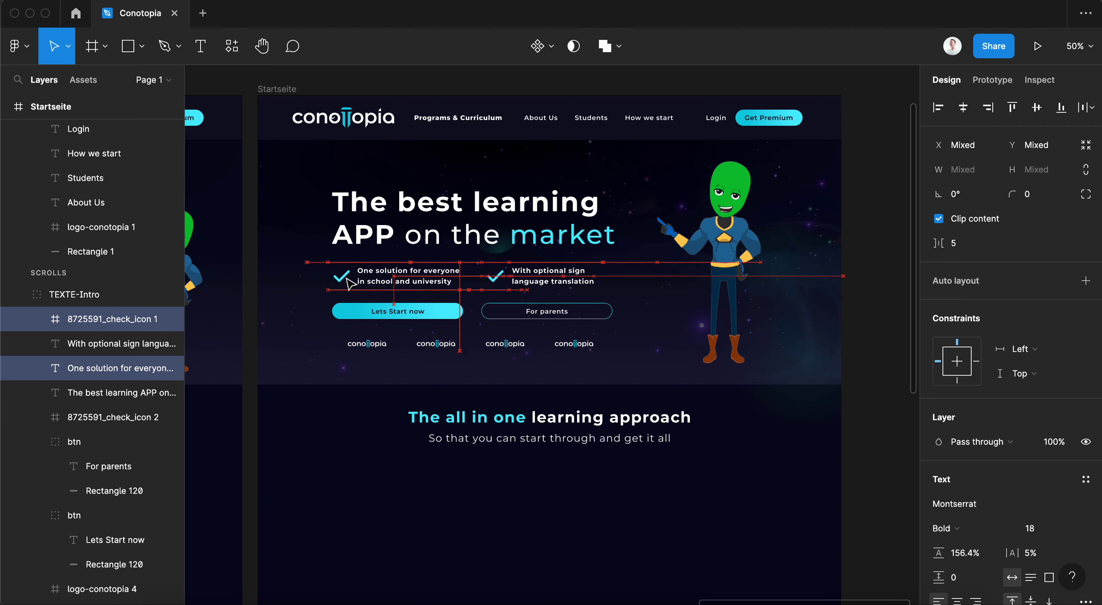
left_click(404, 443)
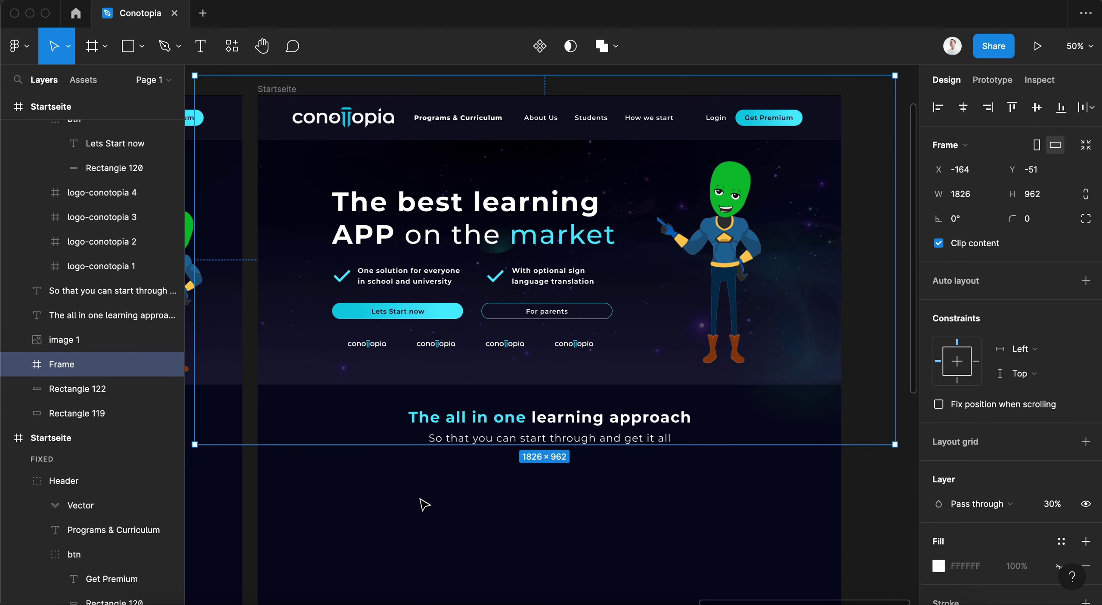
key("Escape")
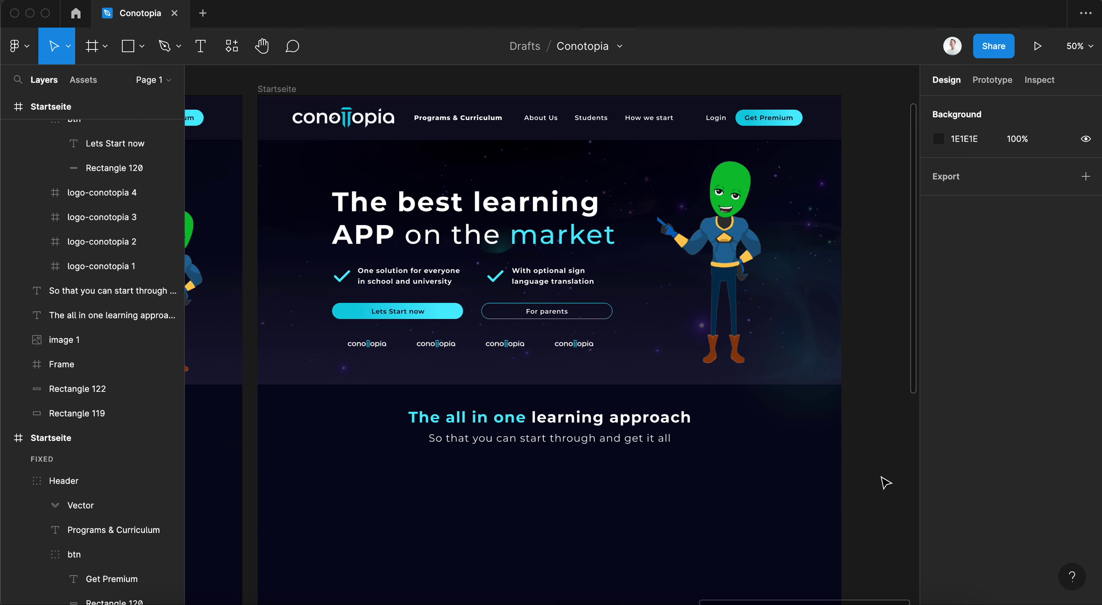
- Nudge the hero headline down to X 194, Y 235 and clear the selection
scroll(817, 456, "up", 2)
left_click(483, 238)
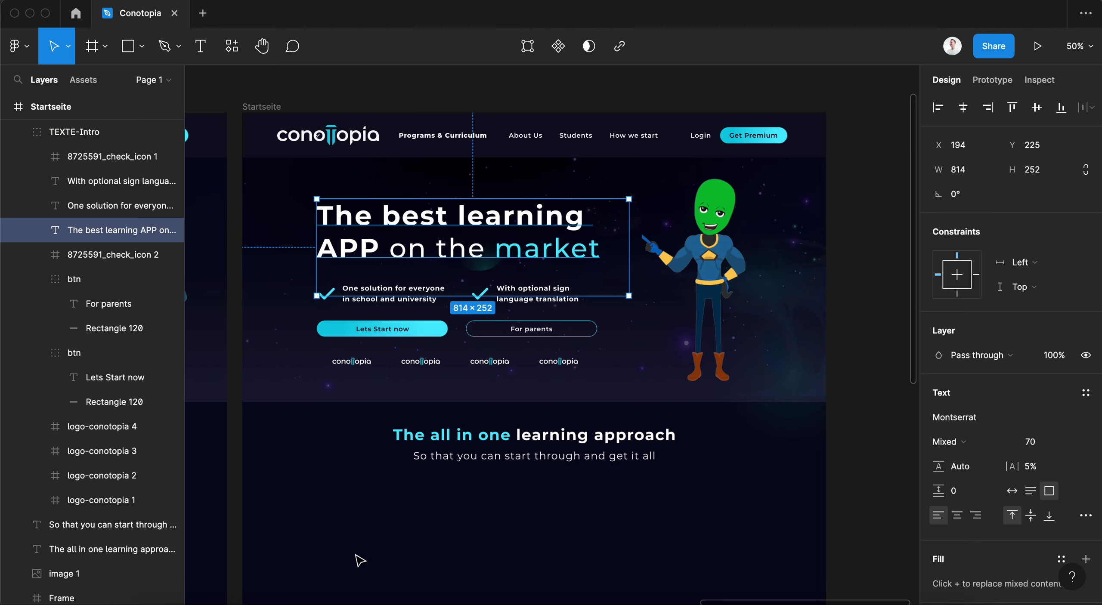
key("Escape")
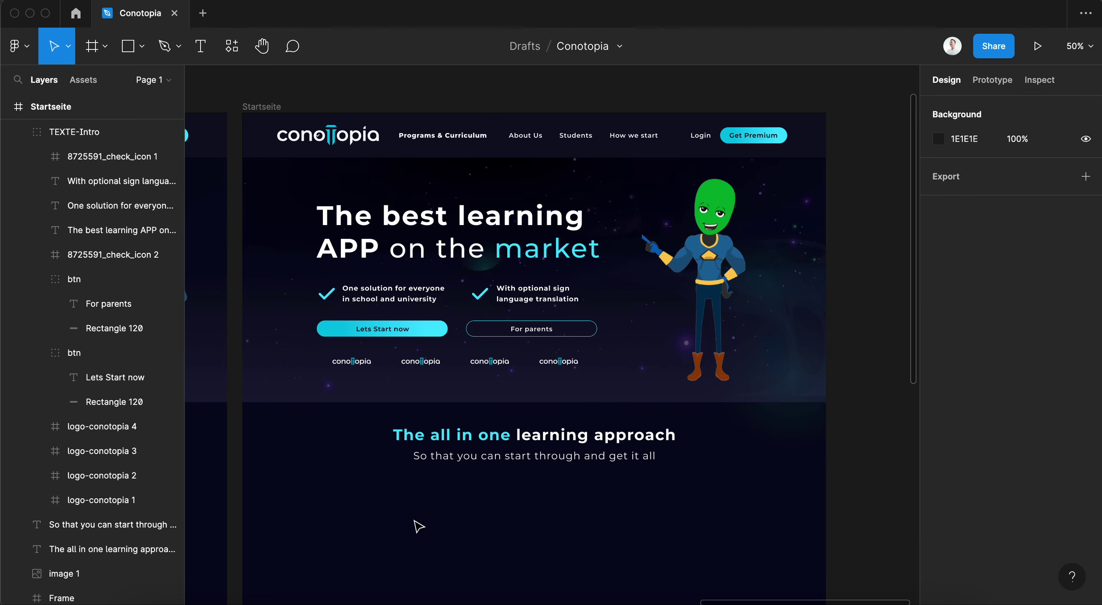
key("ctrl+z")
key("shift+Down")
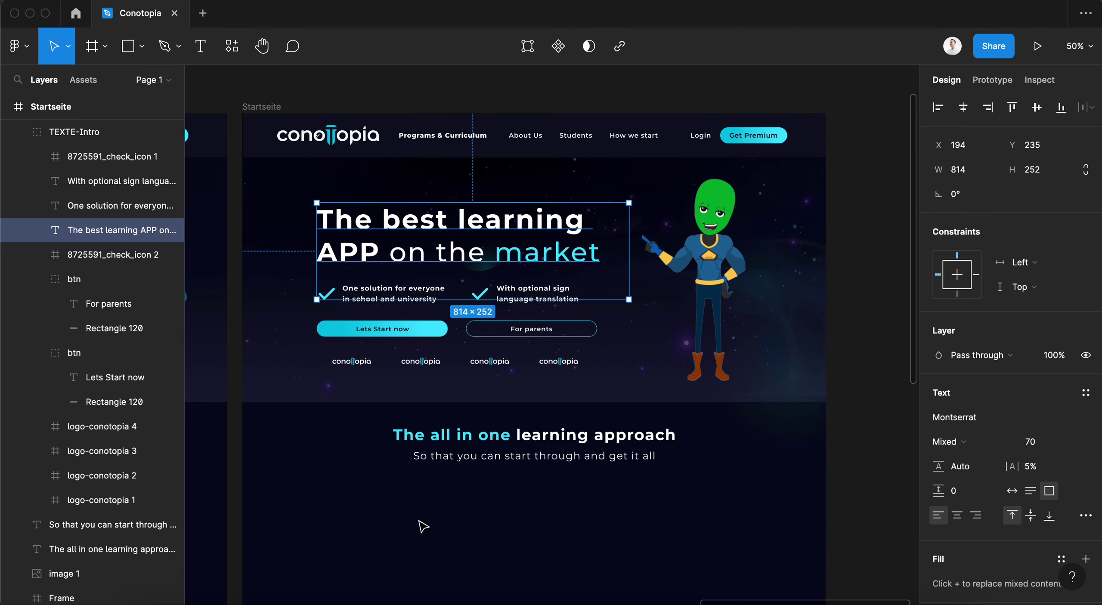
key("Escape")
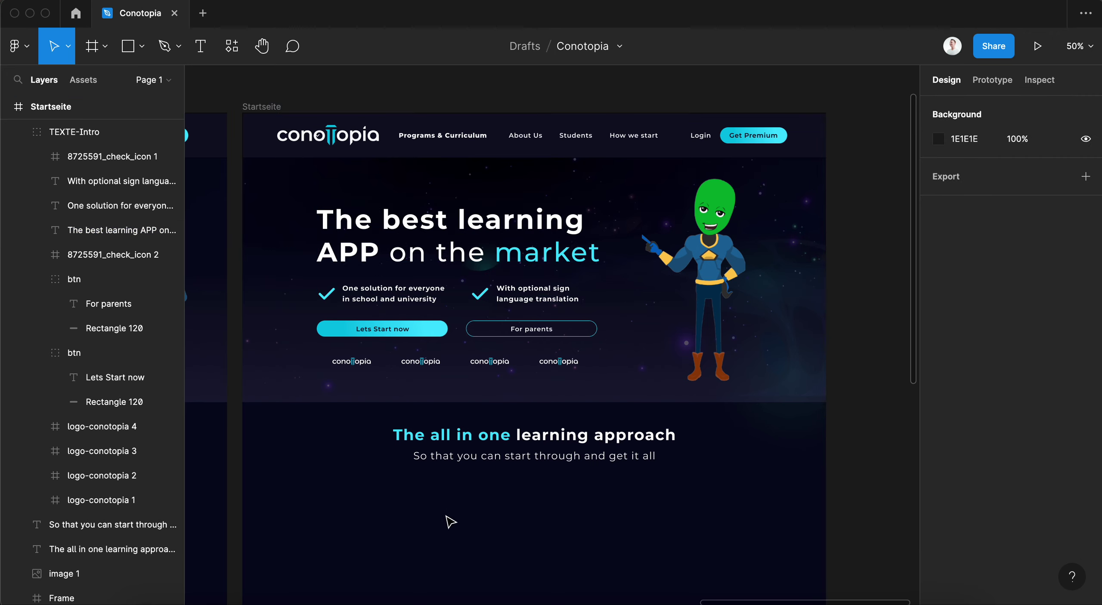